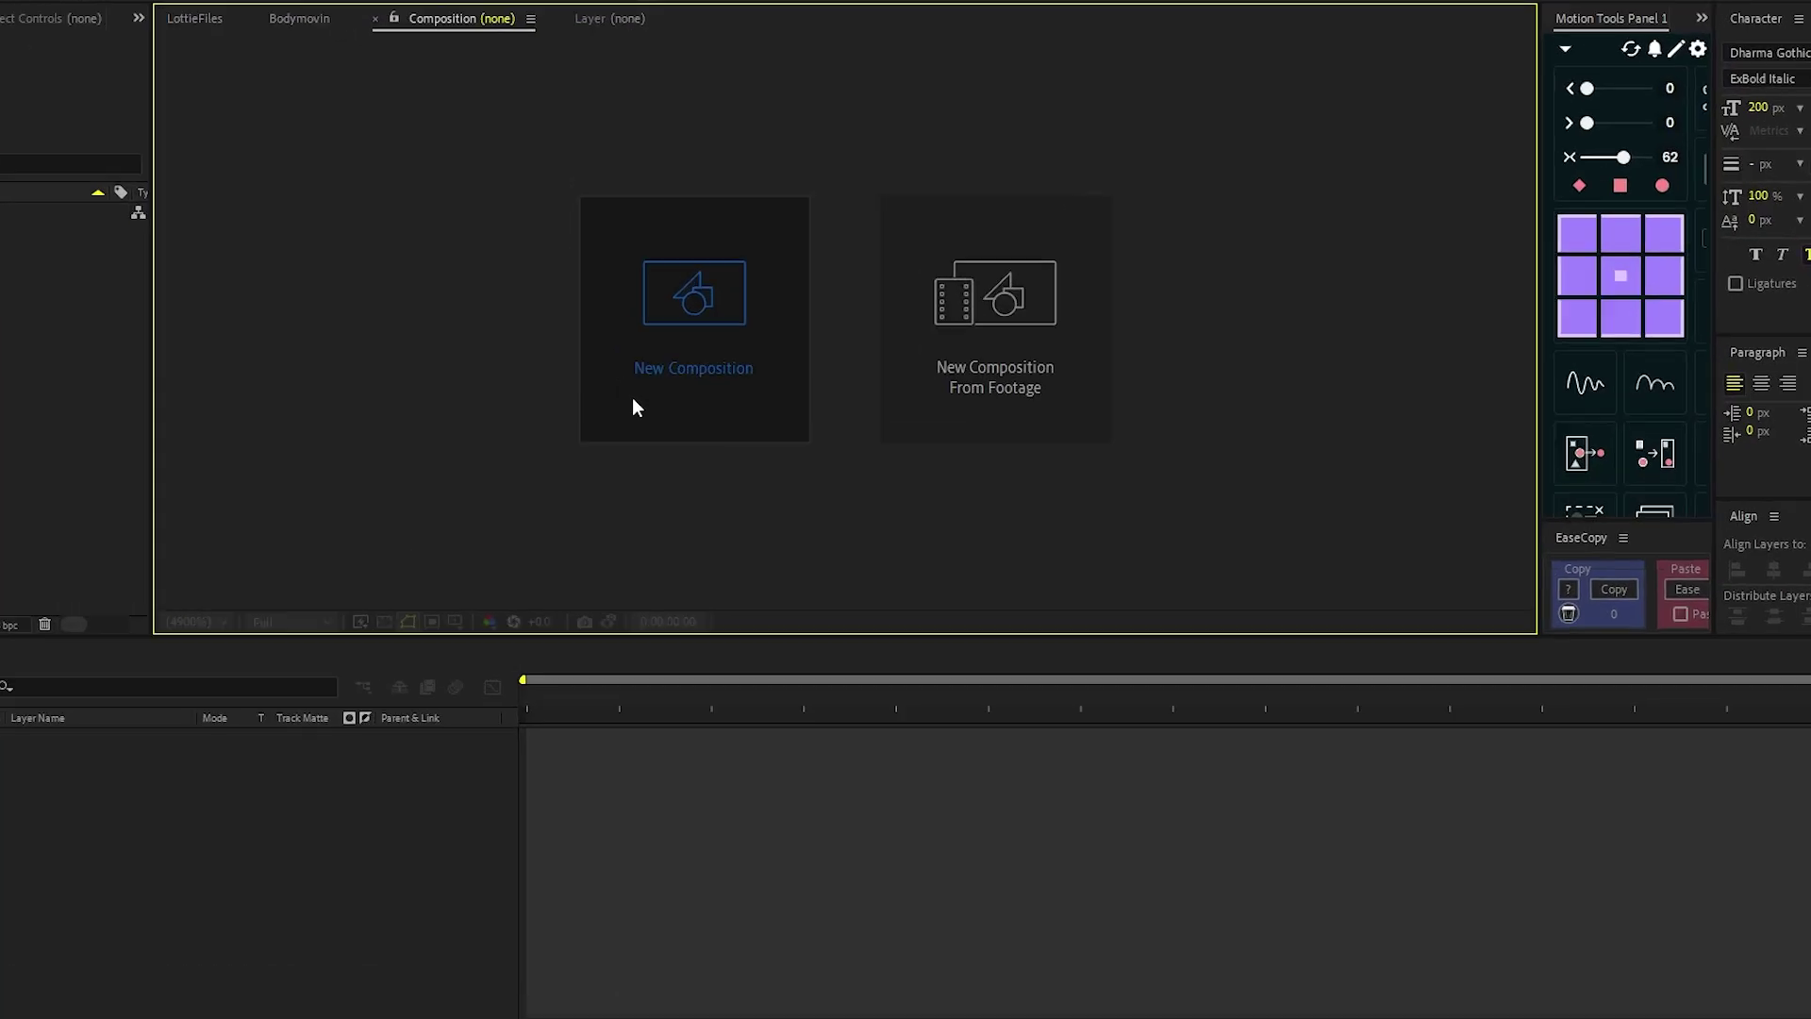
Step: Create a new composition 1920 px wide and 1080 px high at 24 fps, with the aspect ratio lock off
click(671, 401)
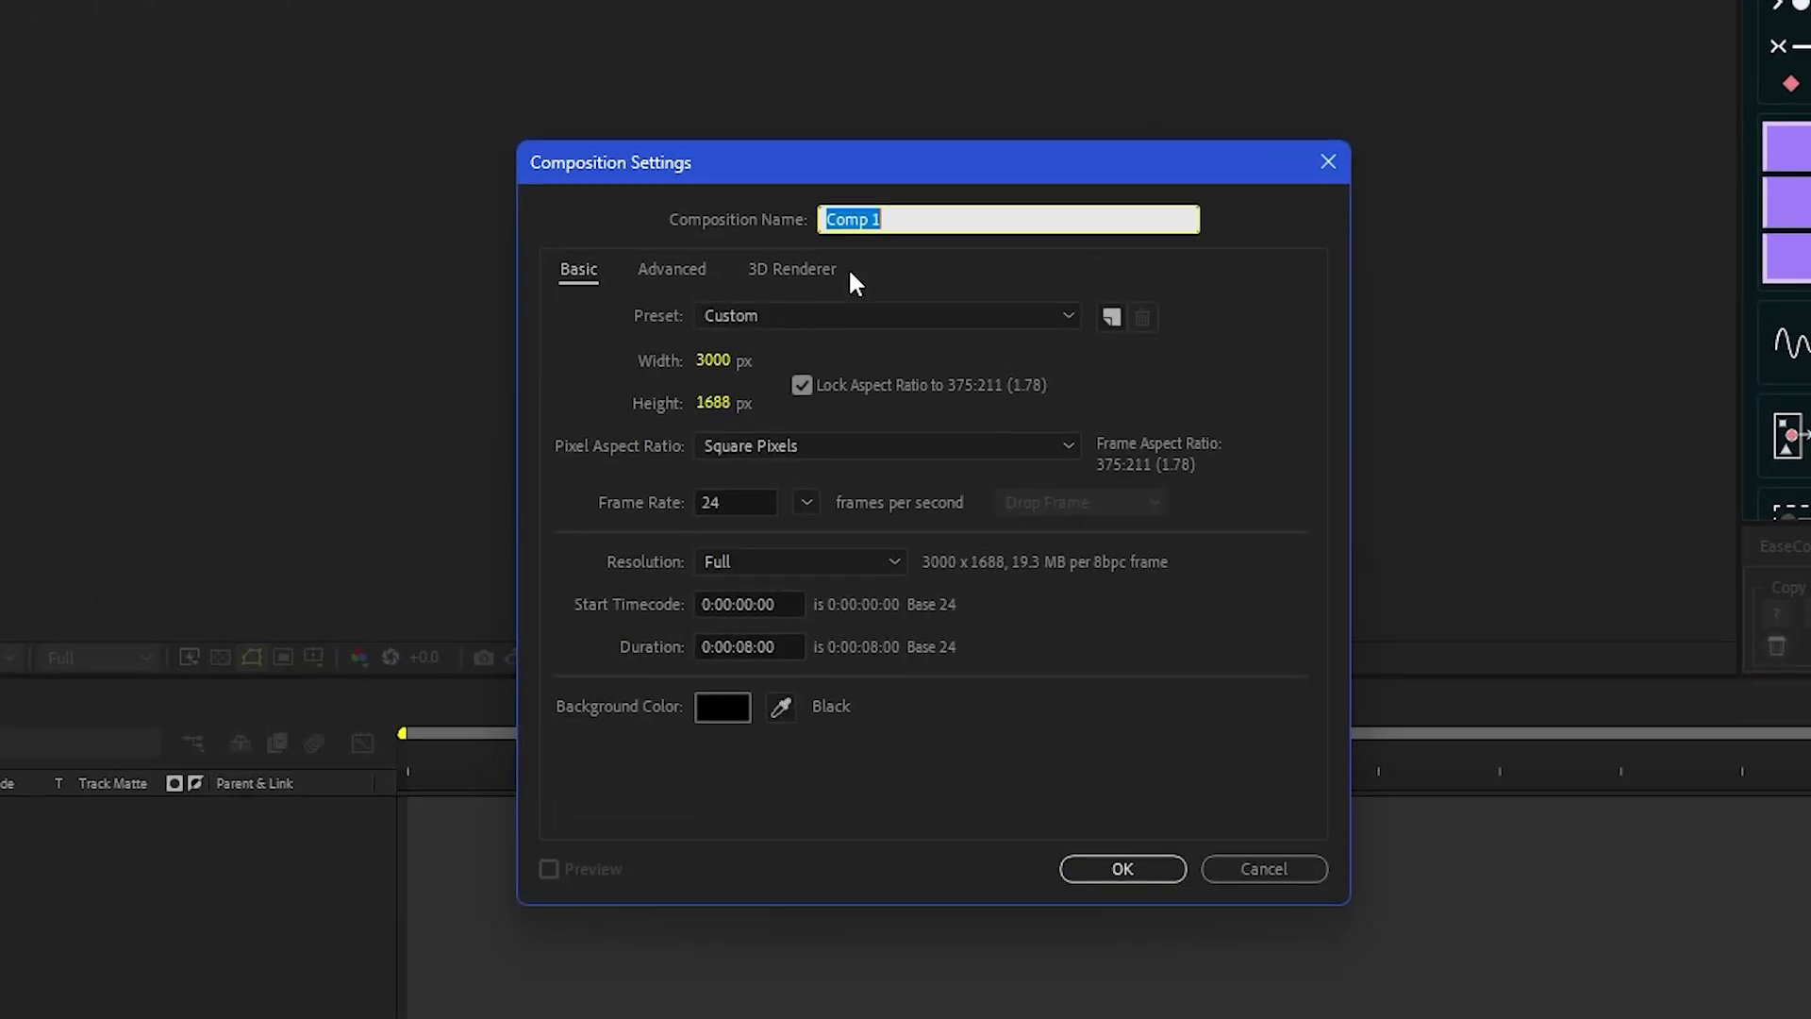
click(706, 361)
text(1920)
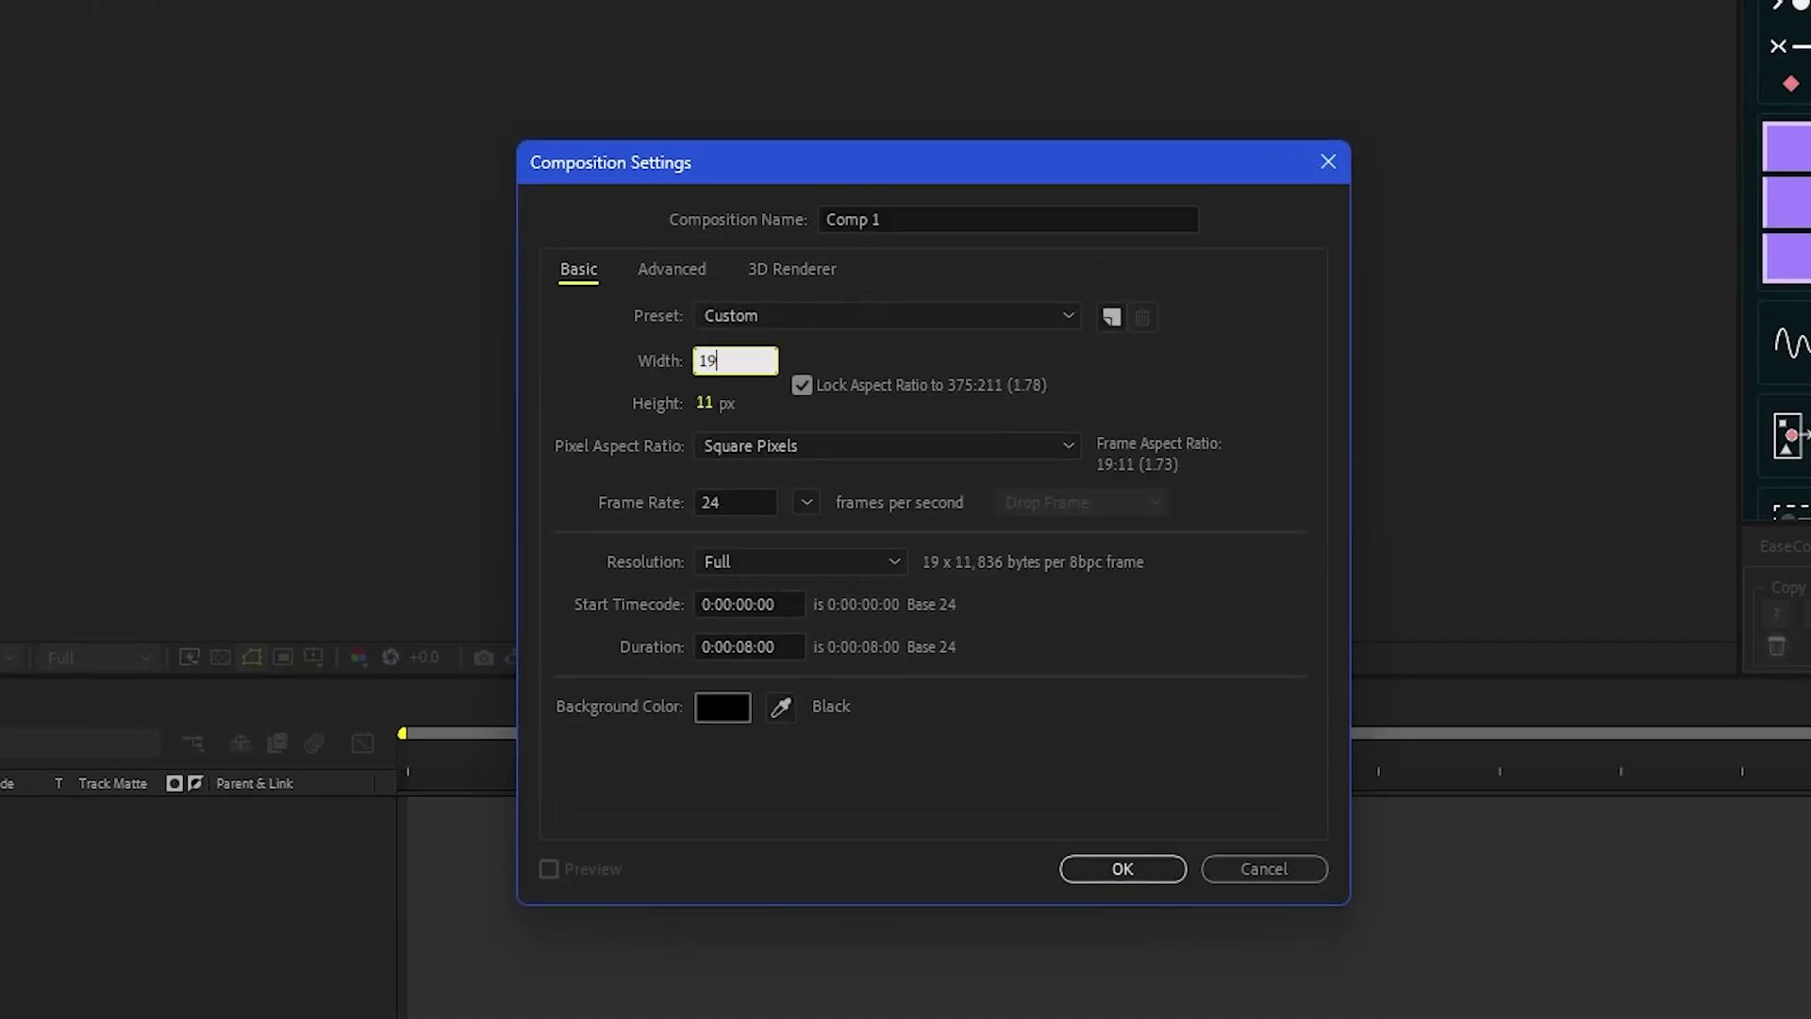
key(Tab)
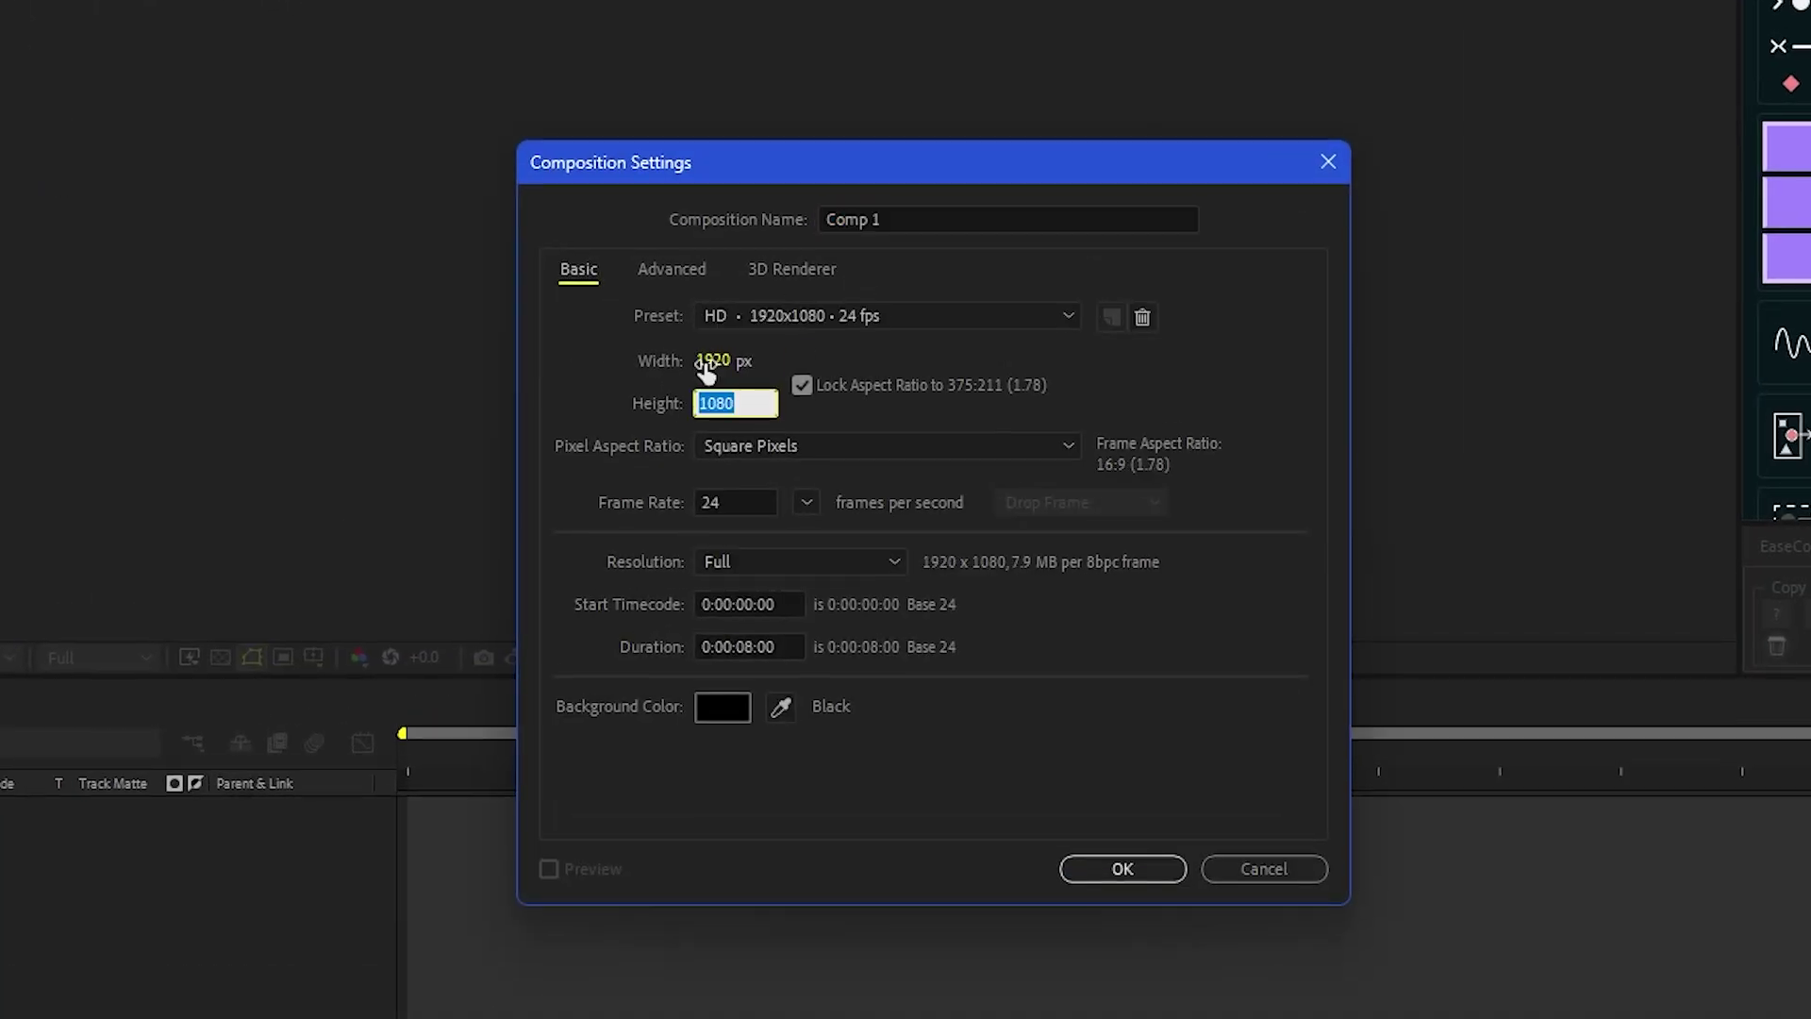
click(804, 386)
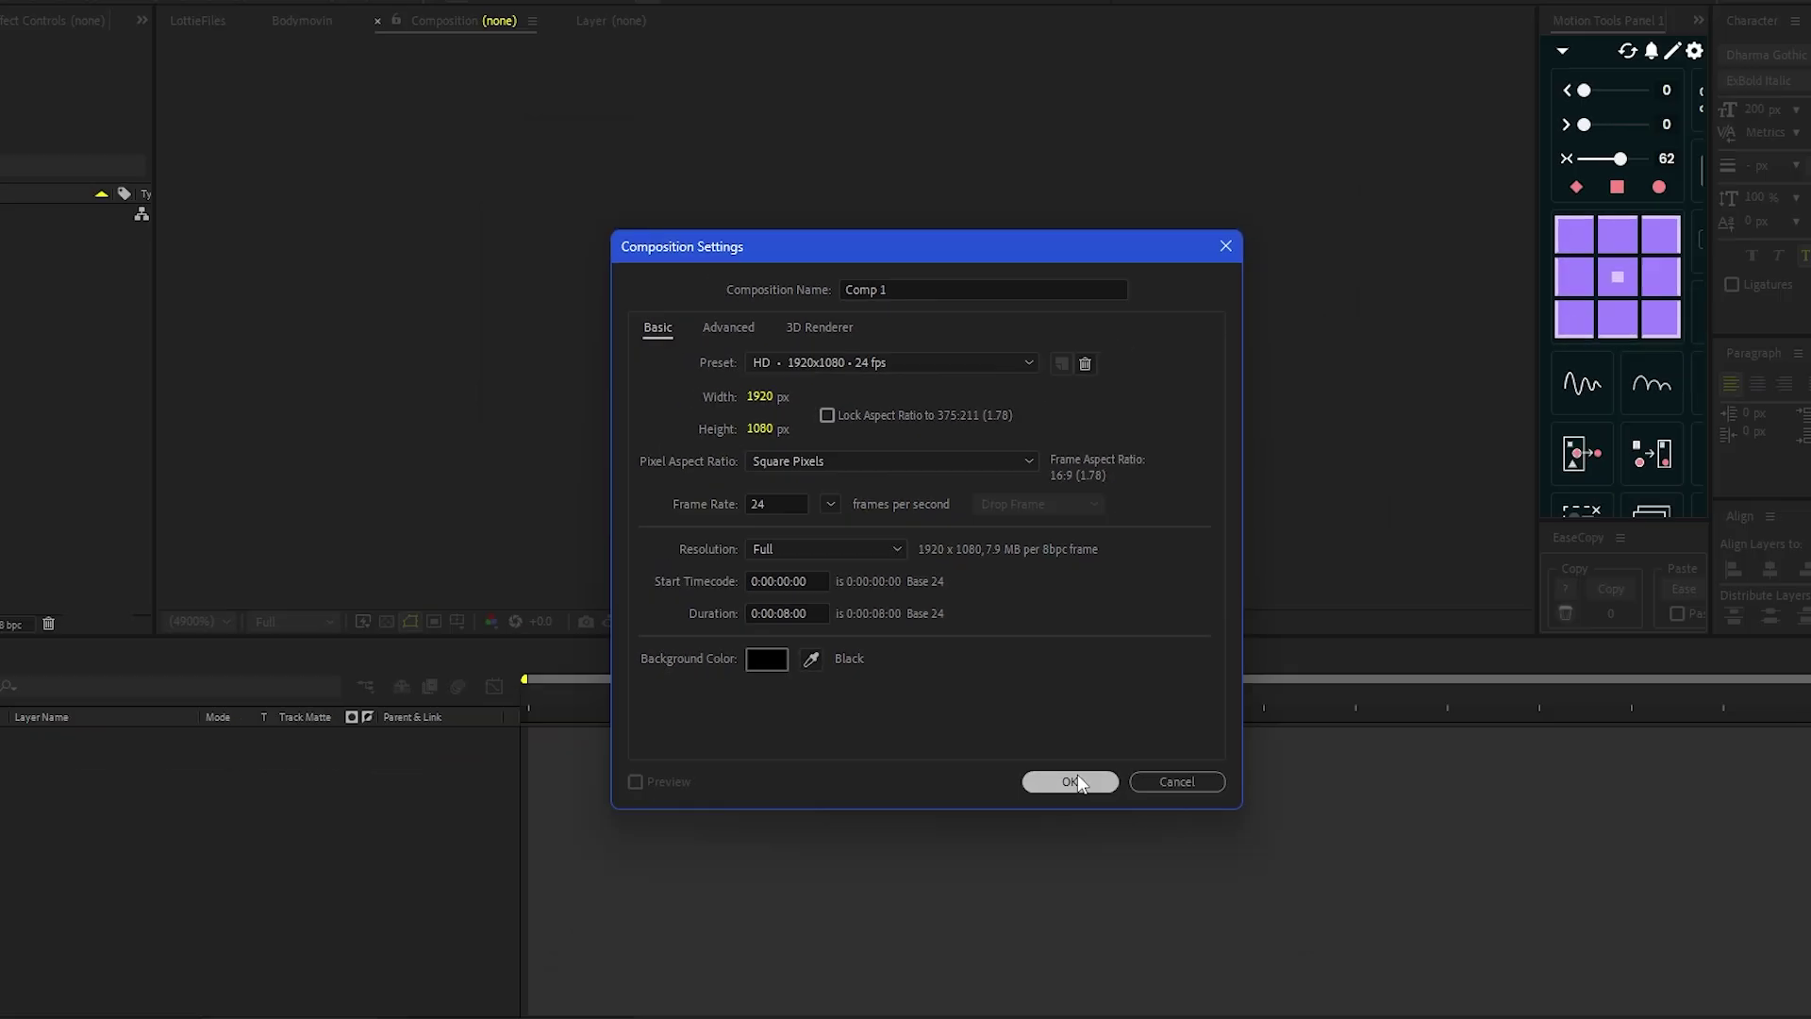
click(1074, 781)
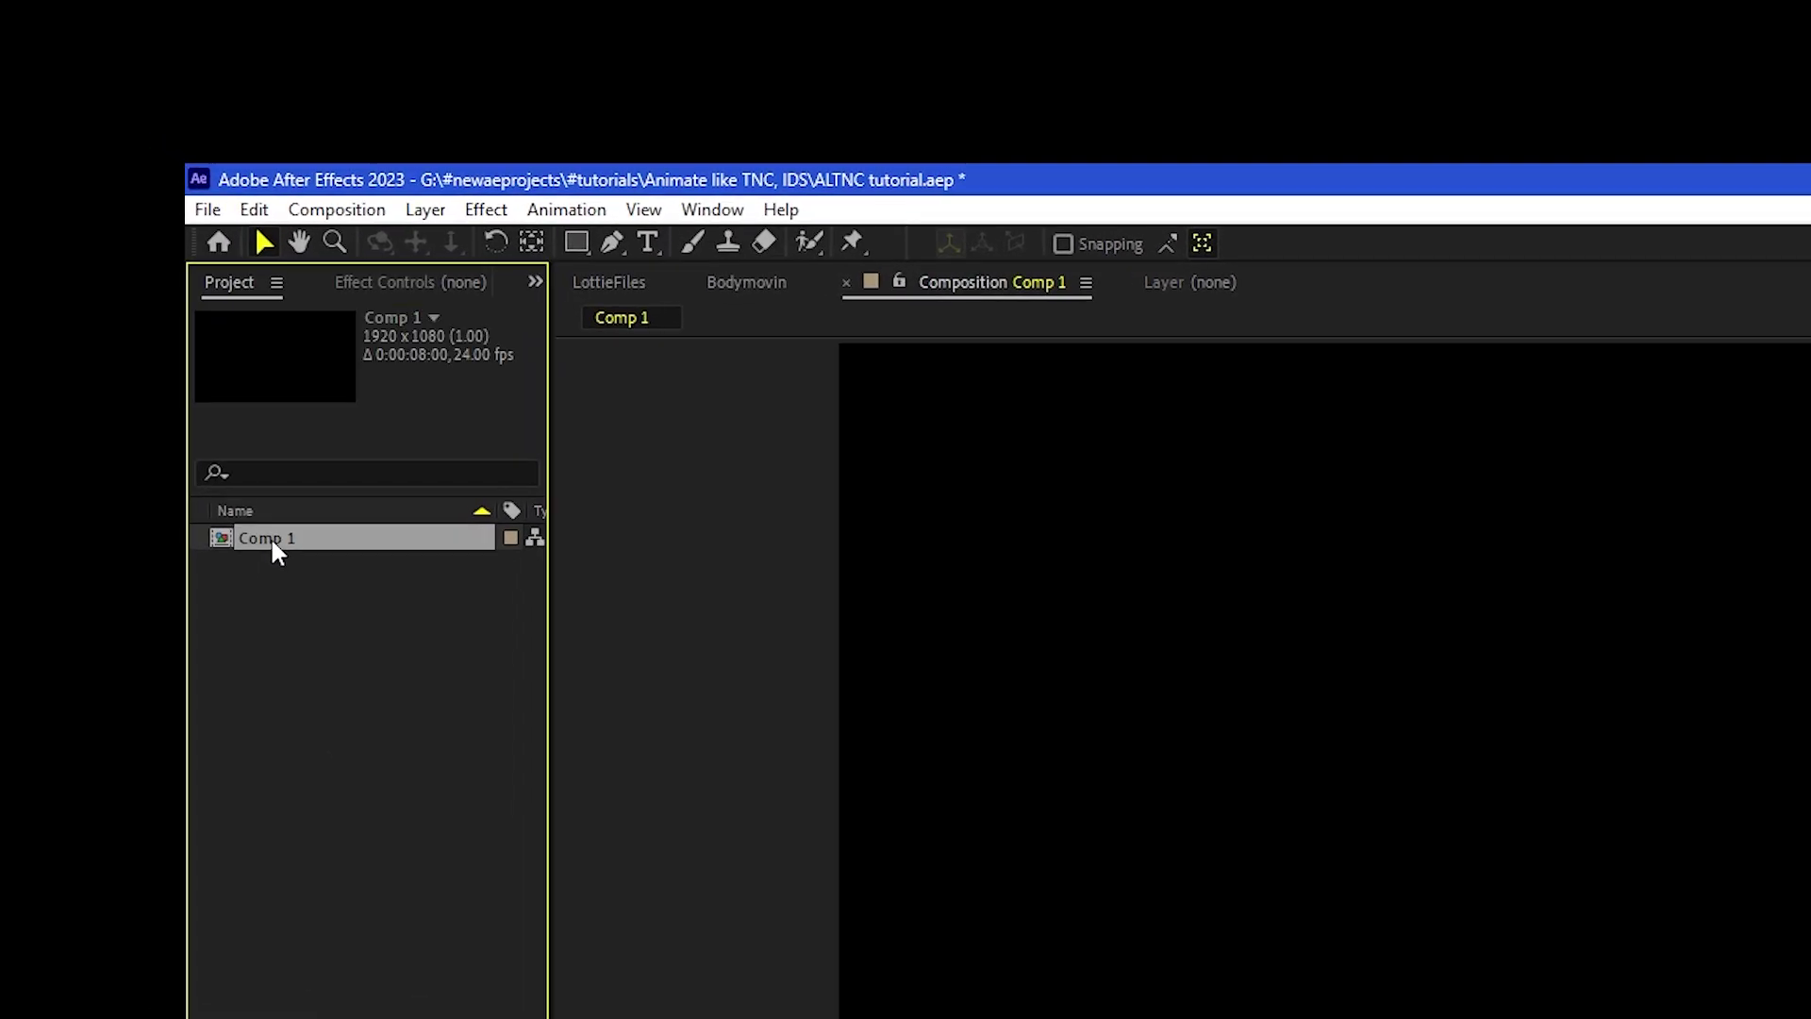
Step: Rename the new composition as render 01
key(Return)
text(render 01)
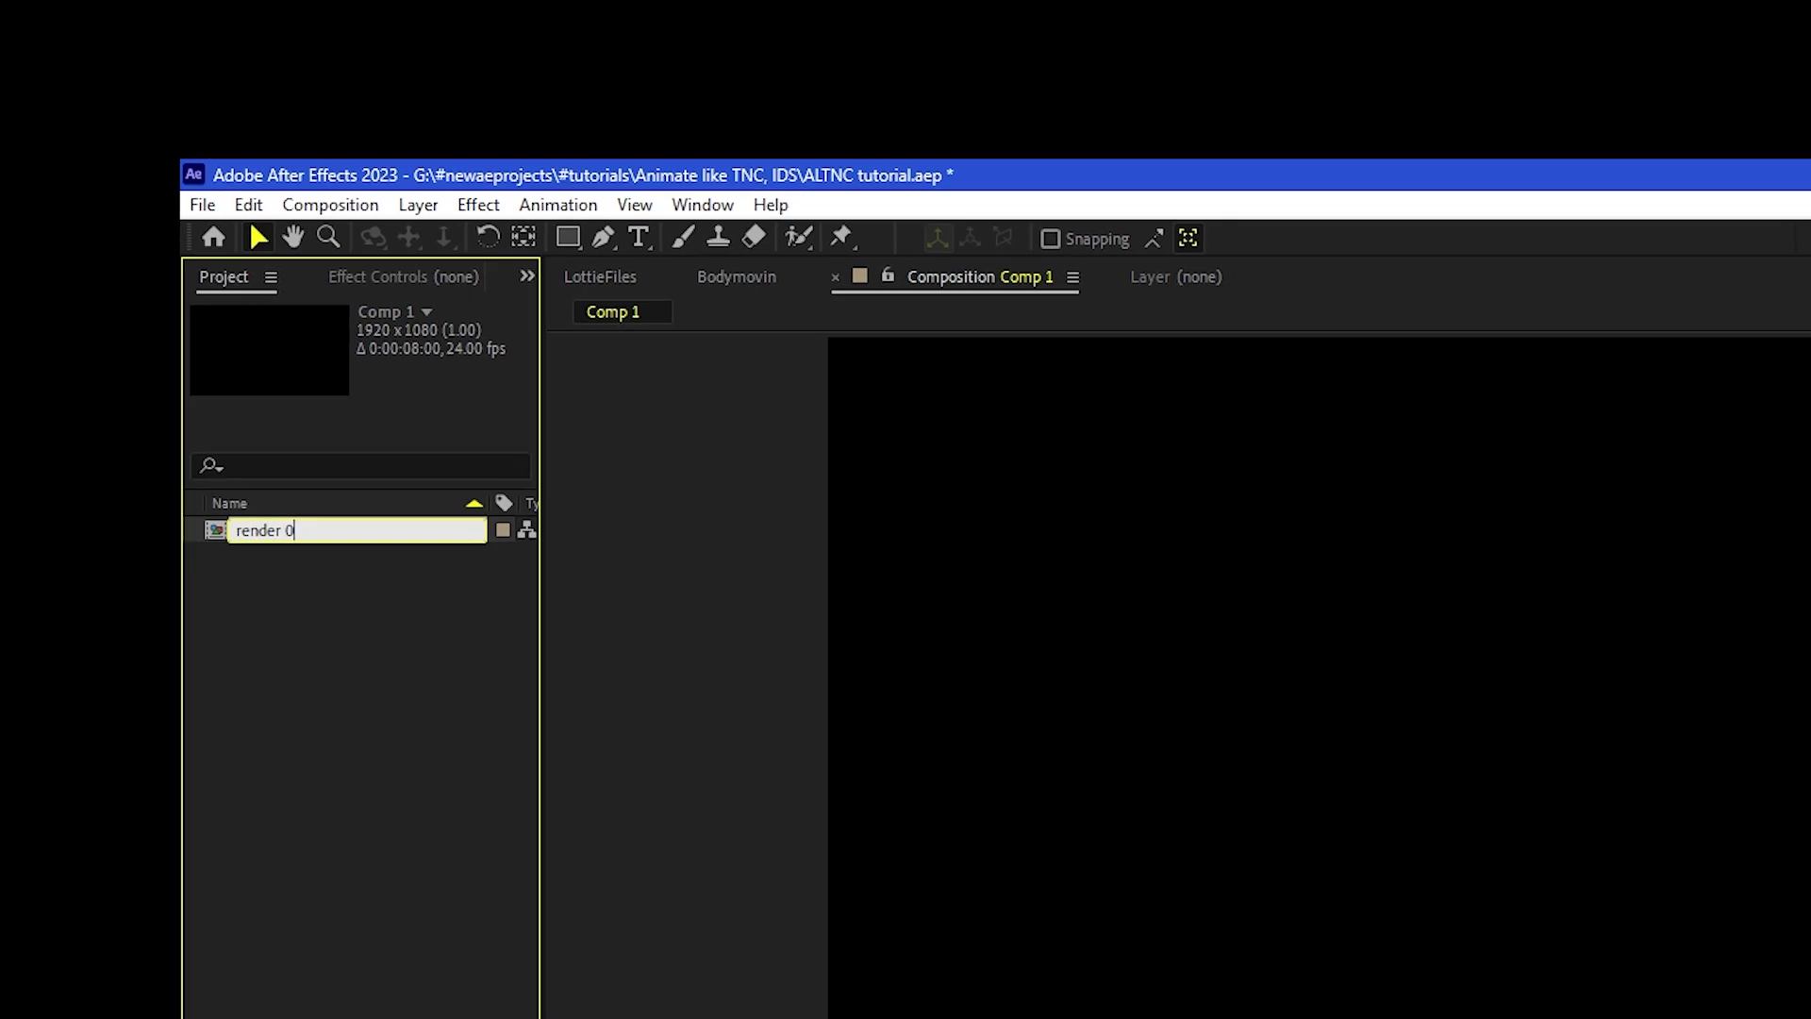
key(Return)
Step: Import mapimage.jpg into the project and create a composition from it named map
drag(892, 273, 120, 411)
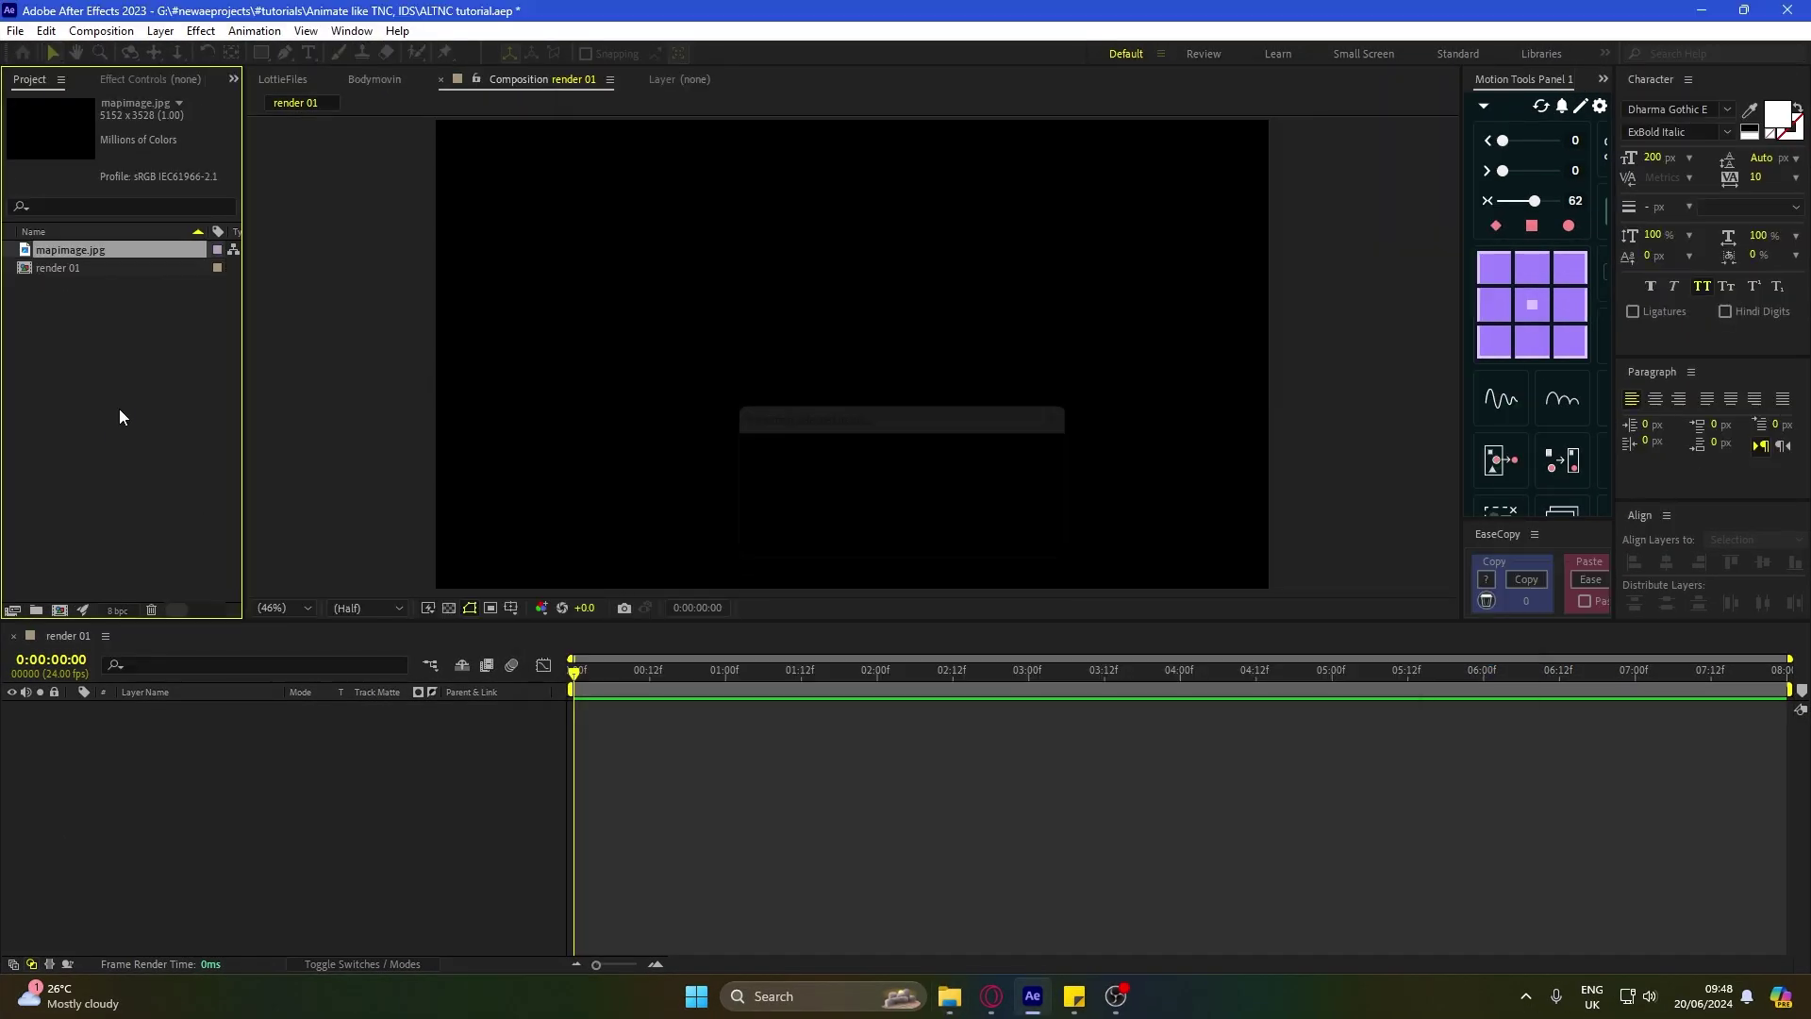
drag(71, 247, 60, 609)
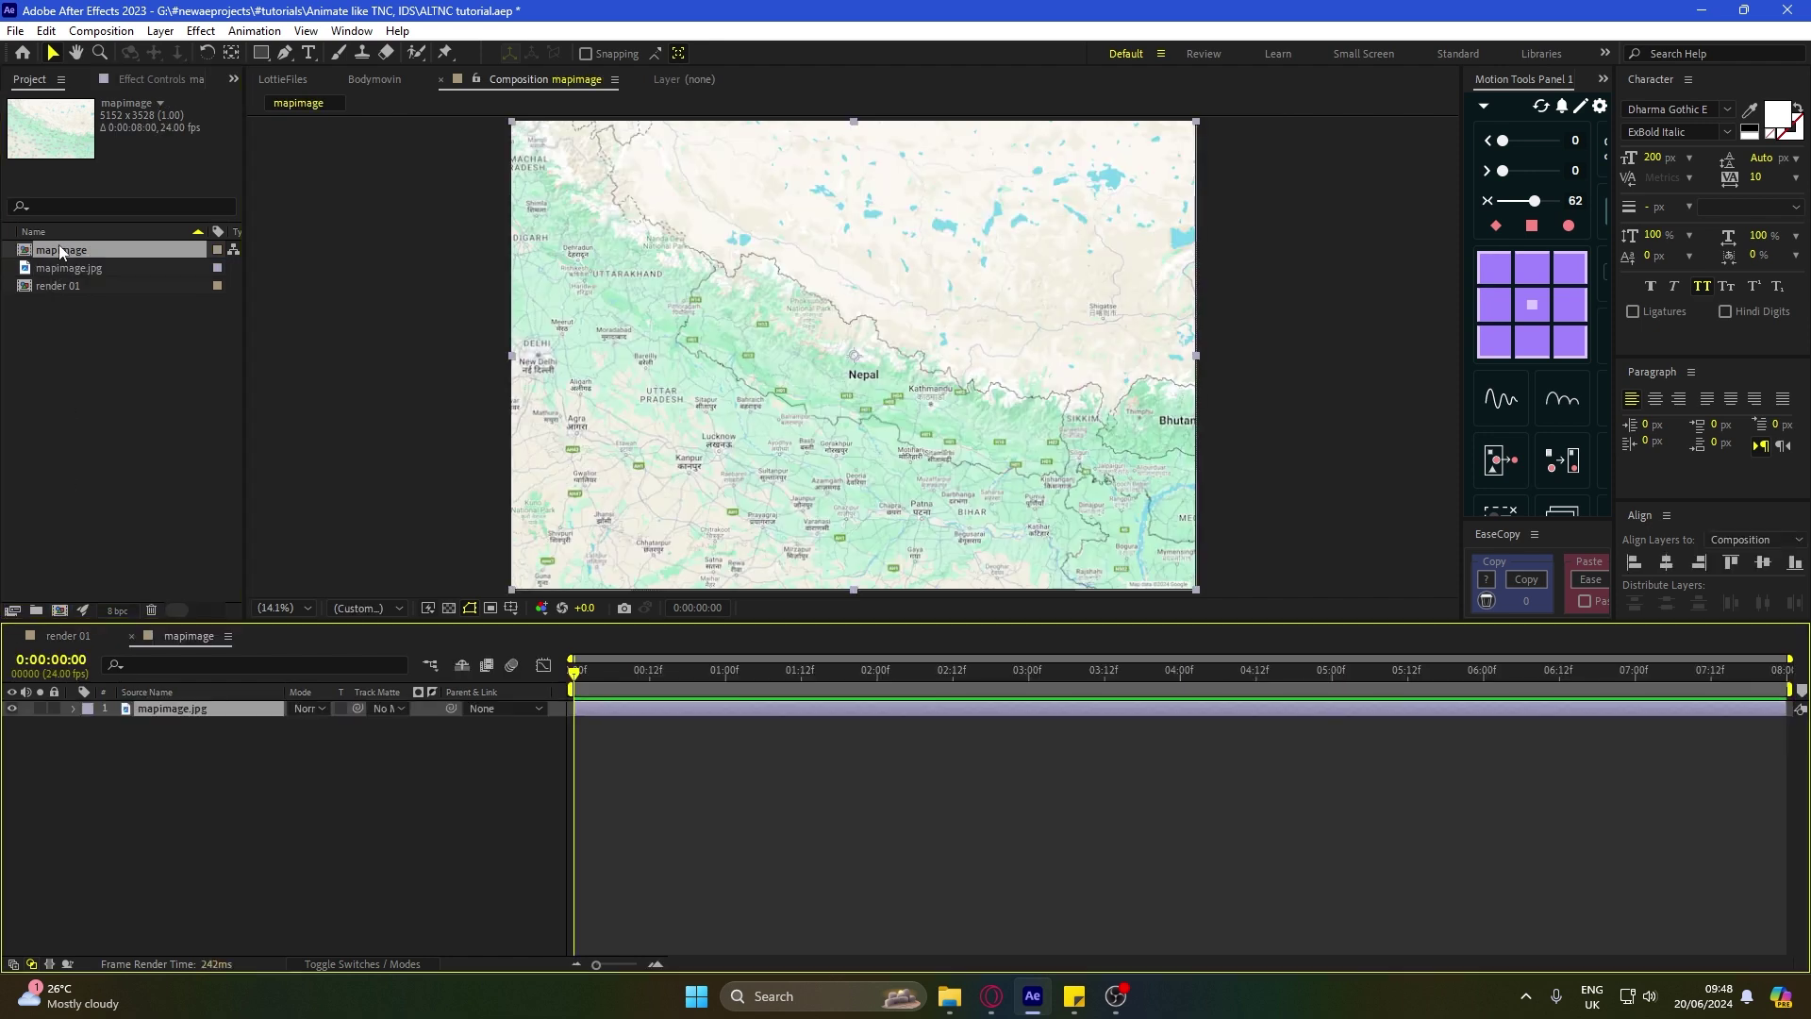
key(Return)
text(map)
key(Return)
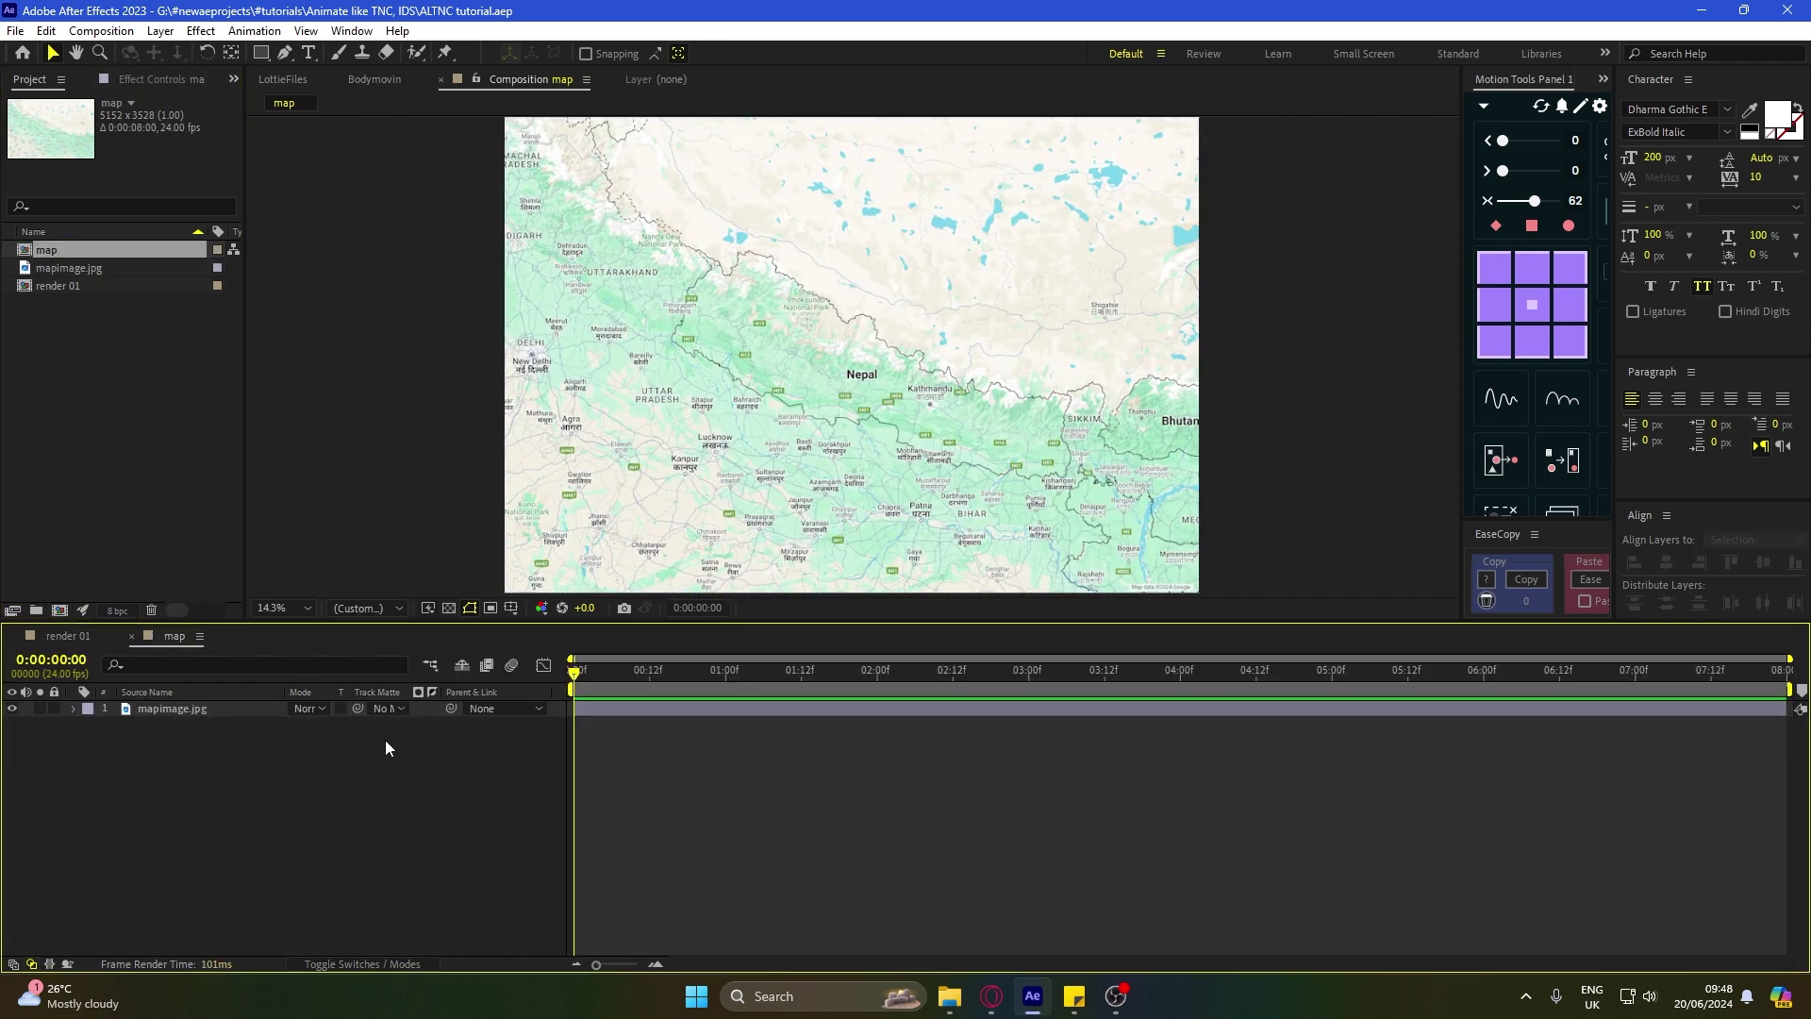
Step: Make the mapimage.jpg layer 3D, and place the map composition as a layer in render 01
click(377, 964)
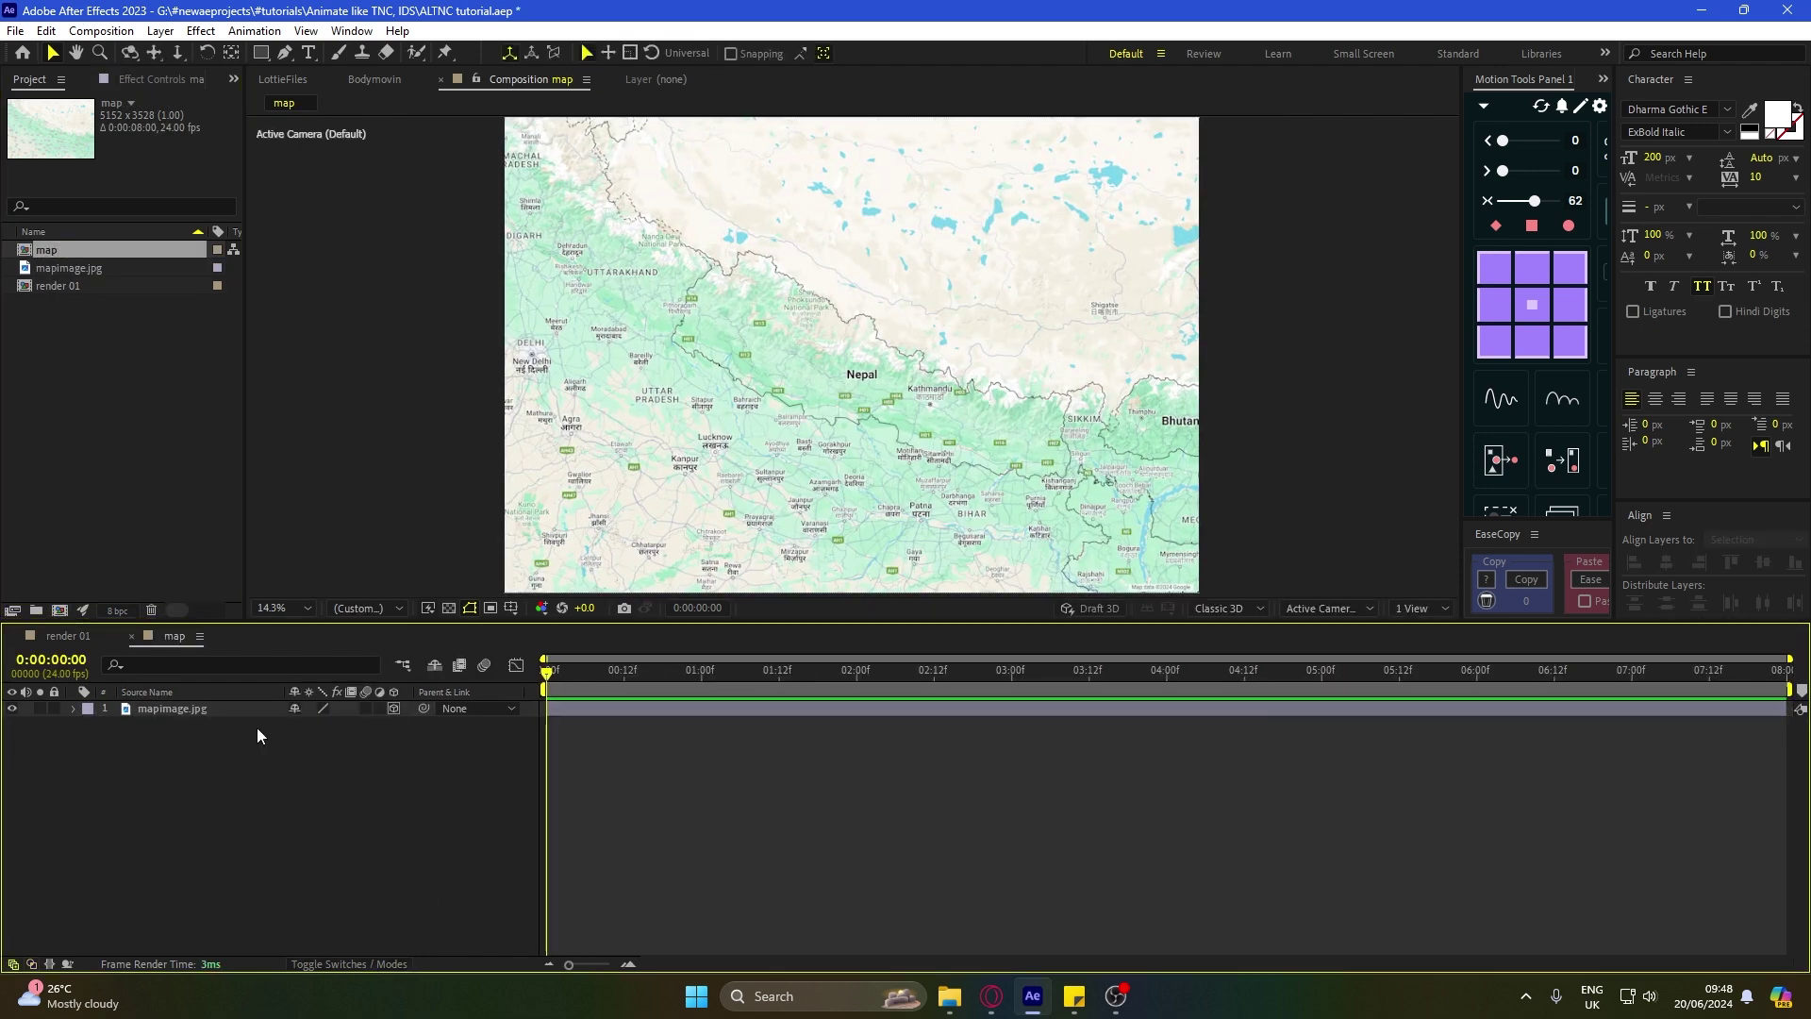
click(67, 635)
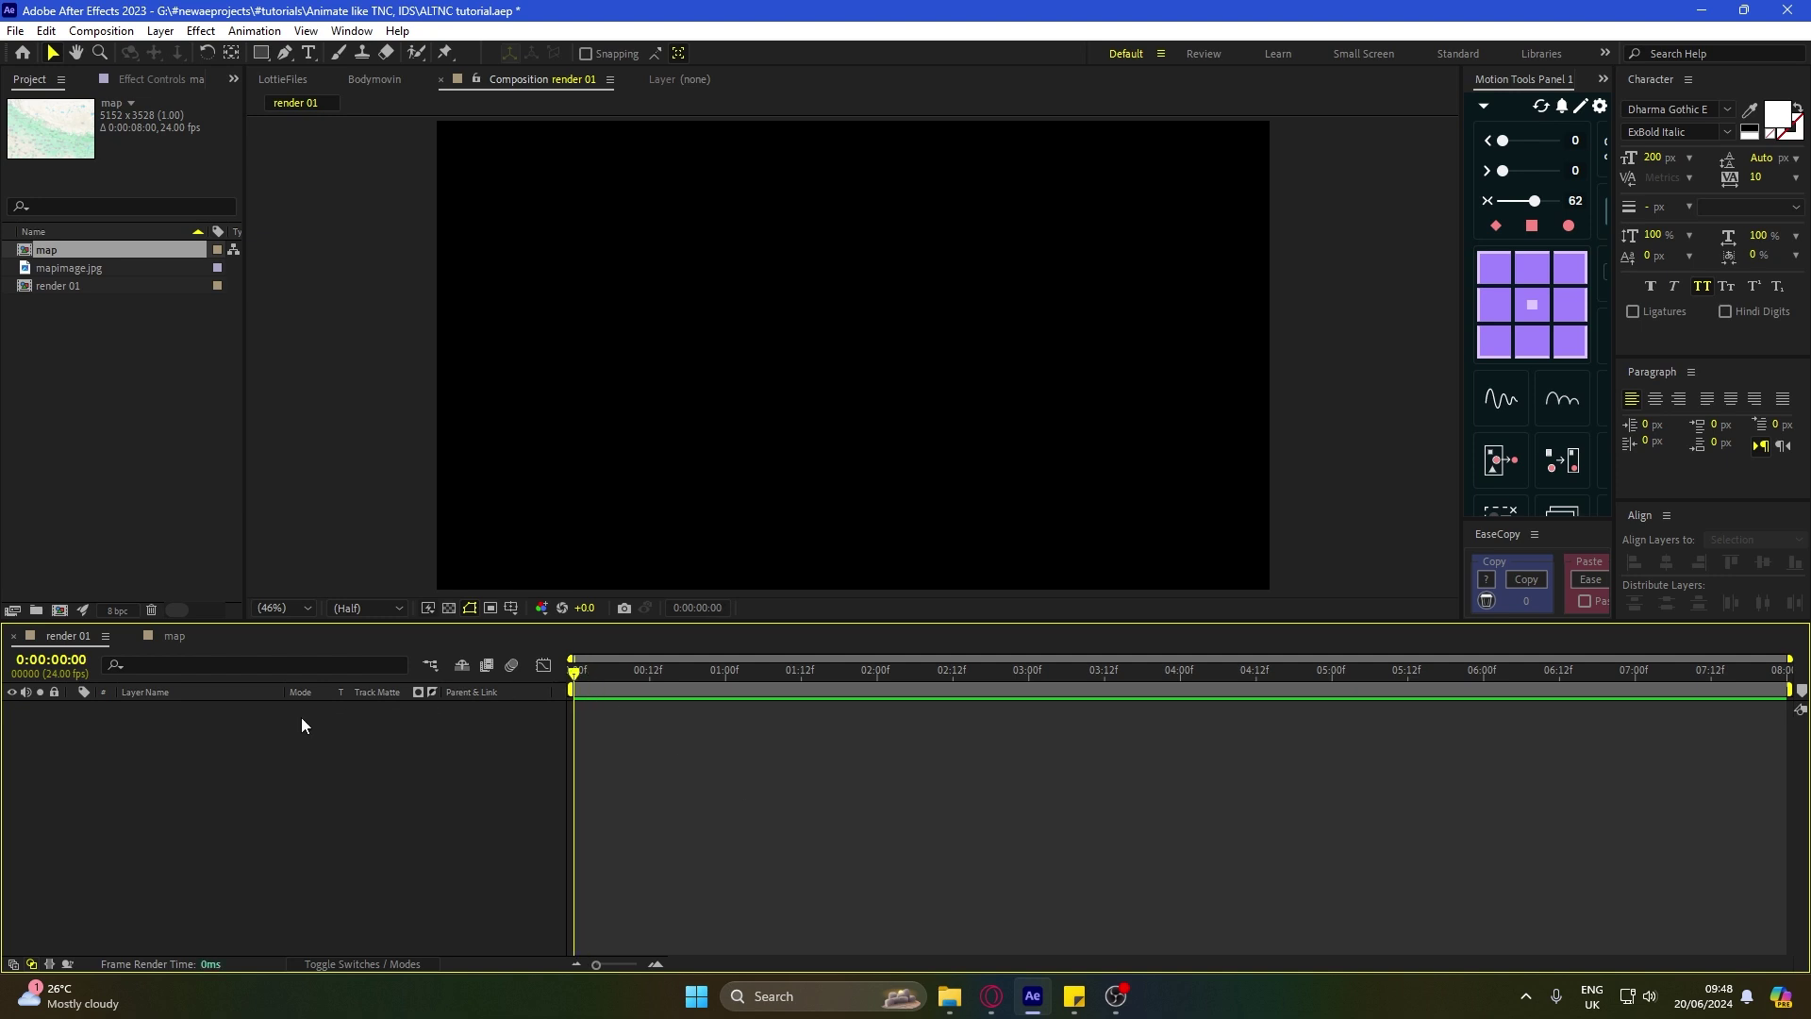
drag(50, 251, 105, 790)
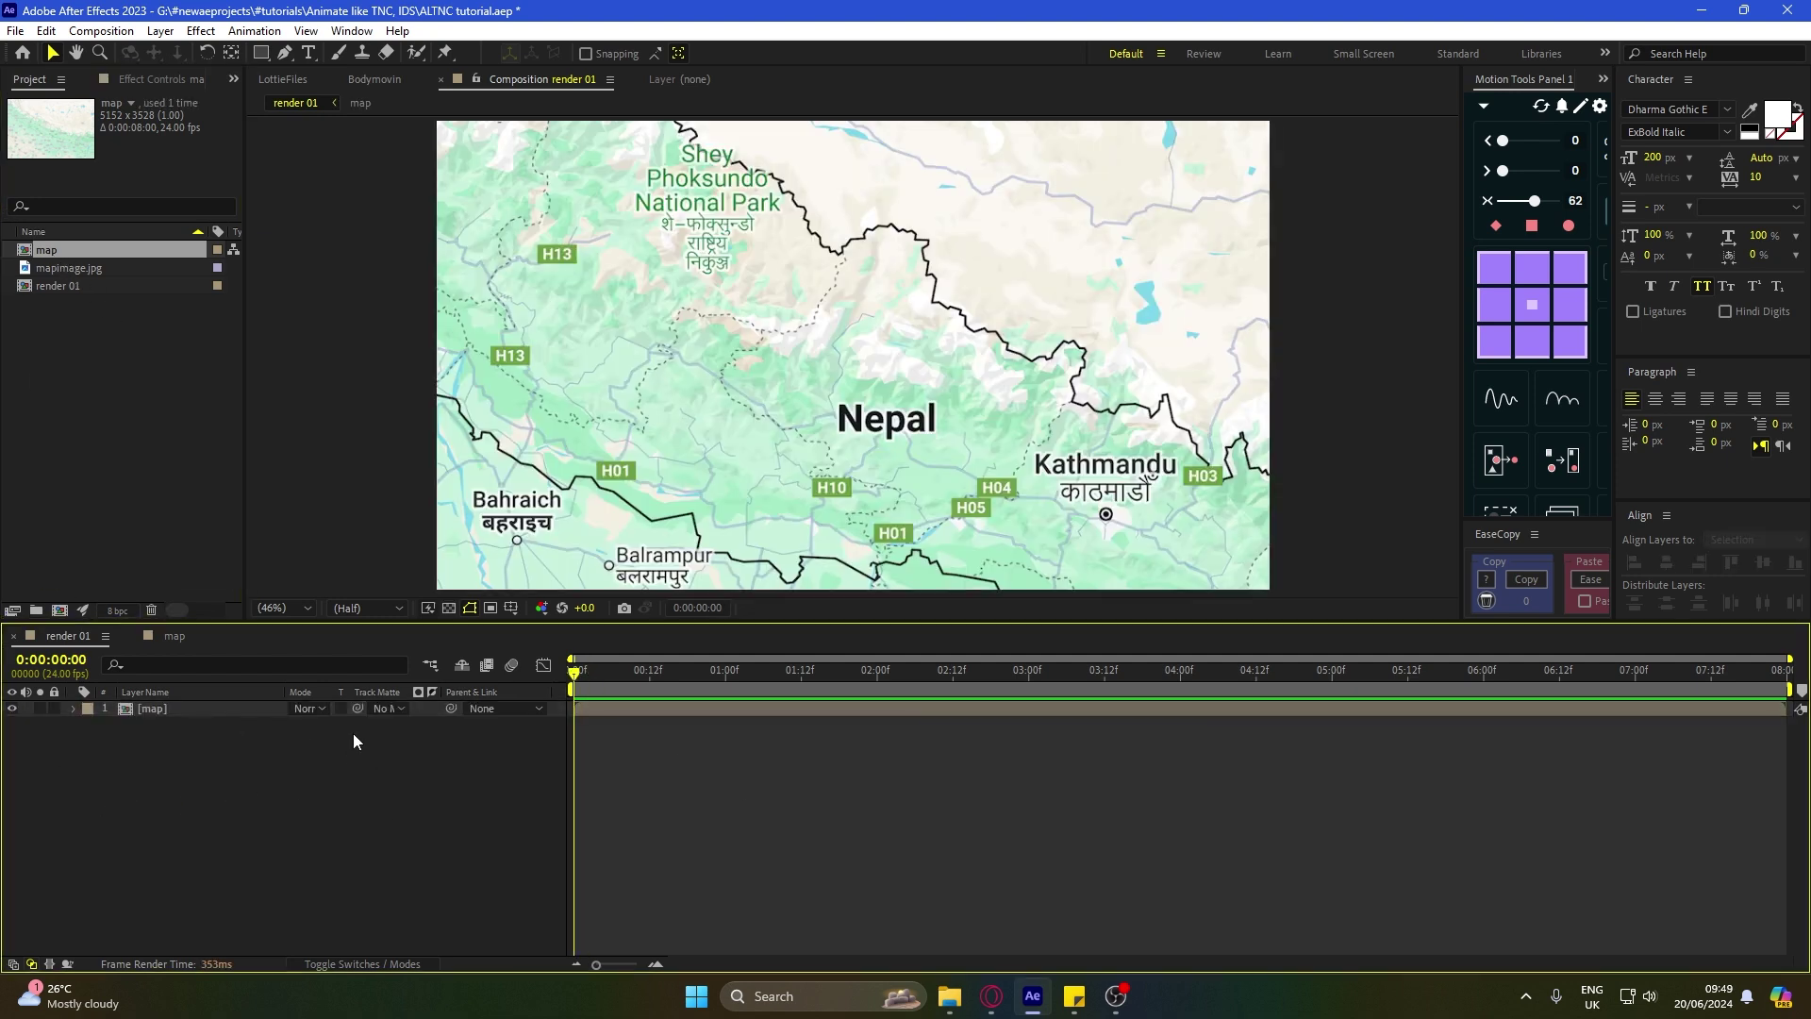
Step: Make the map layer in render 01 3D and turn on its collapse transformations switch
click(354, 964)
click(397, 708)
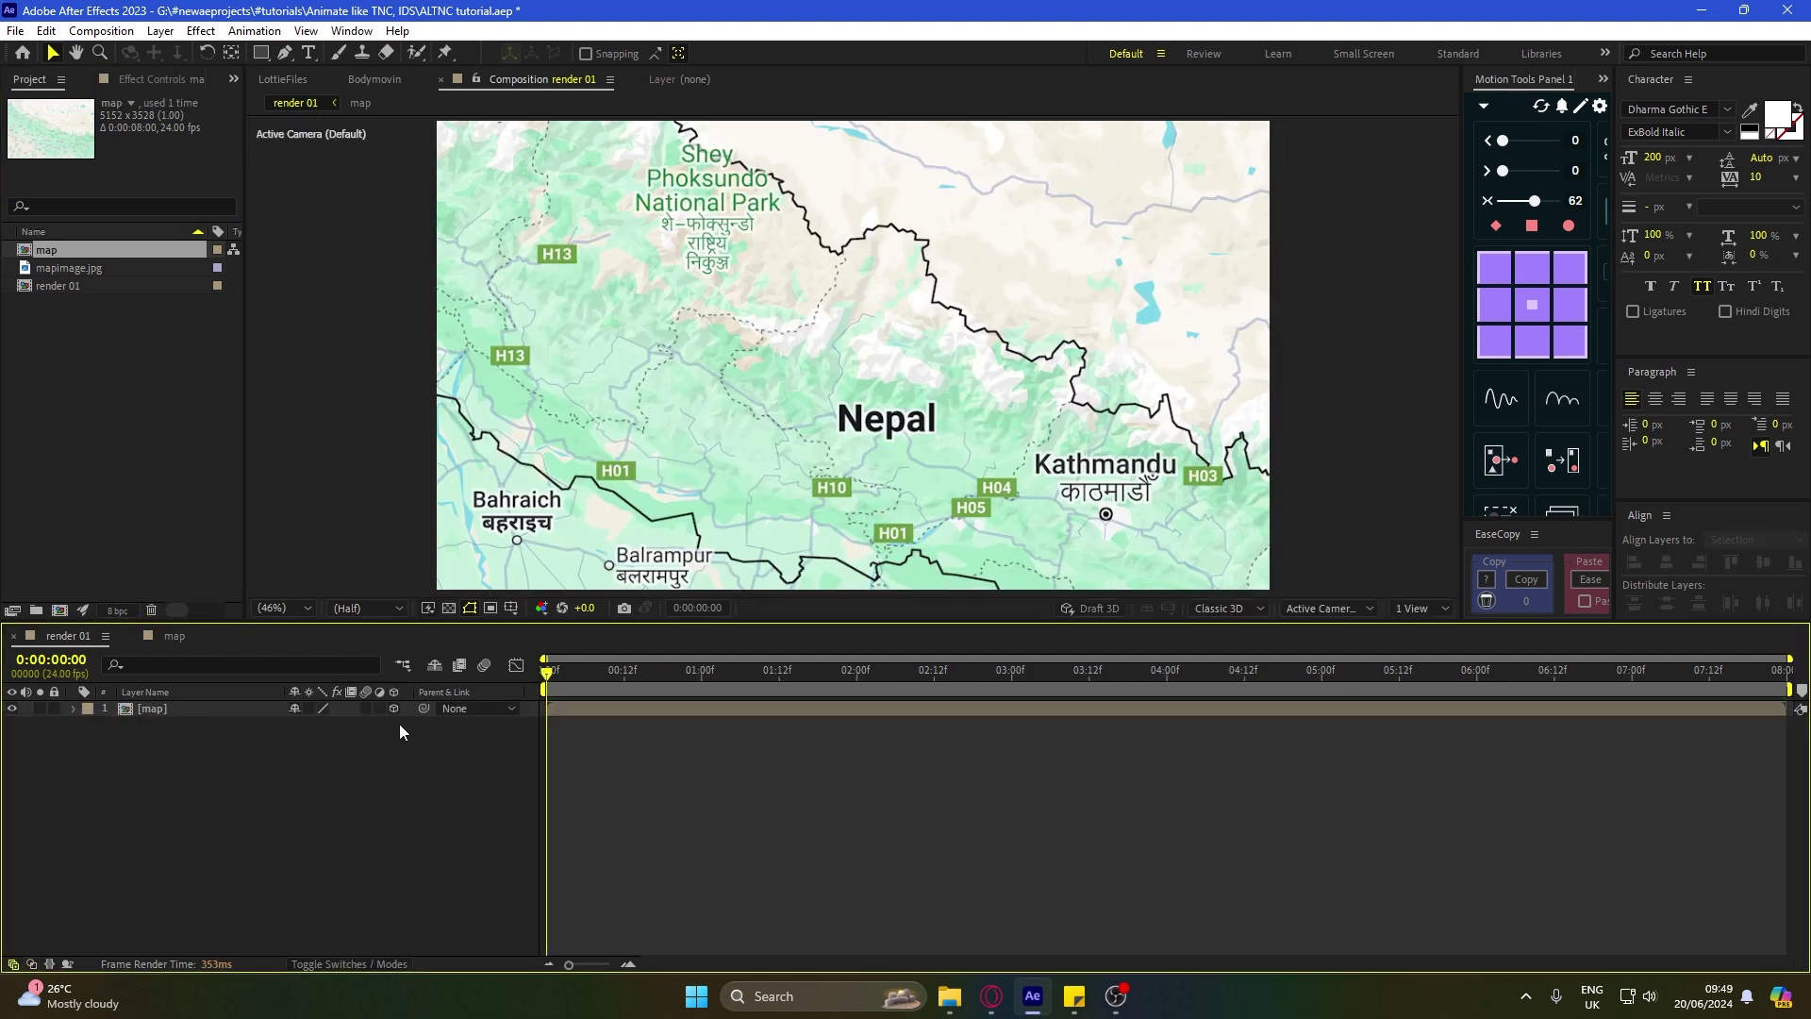
click(200, 715)
click(467, 664)
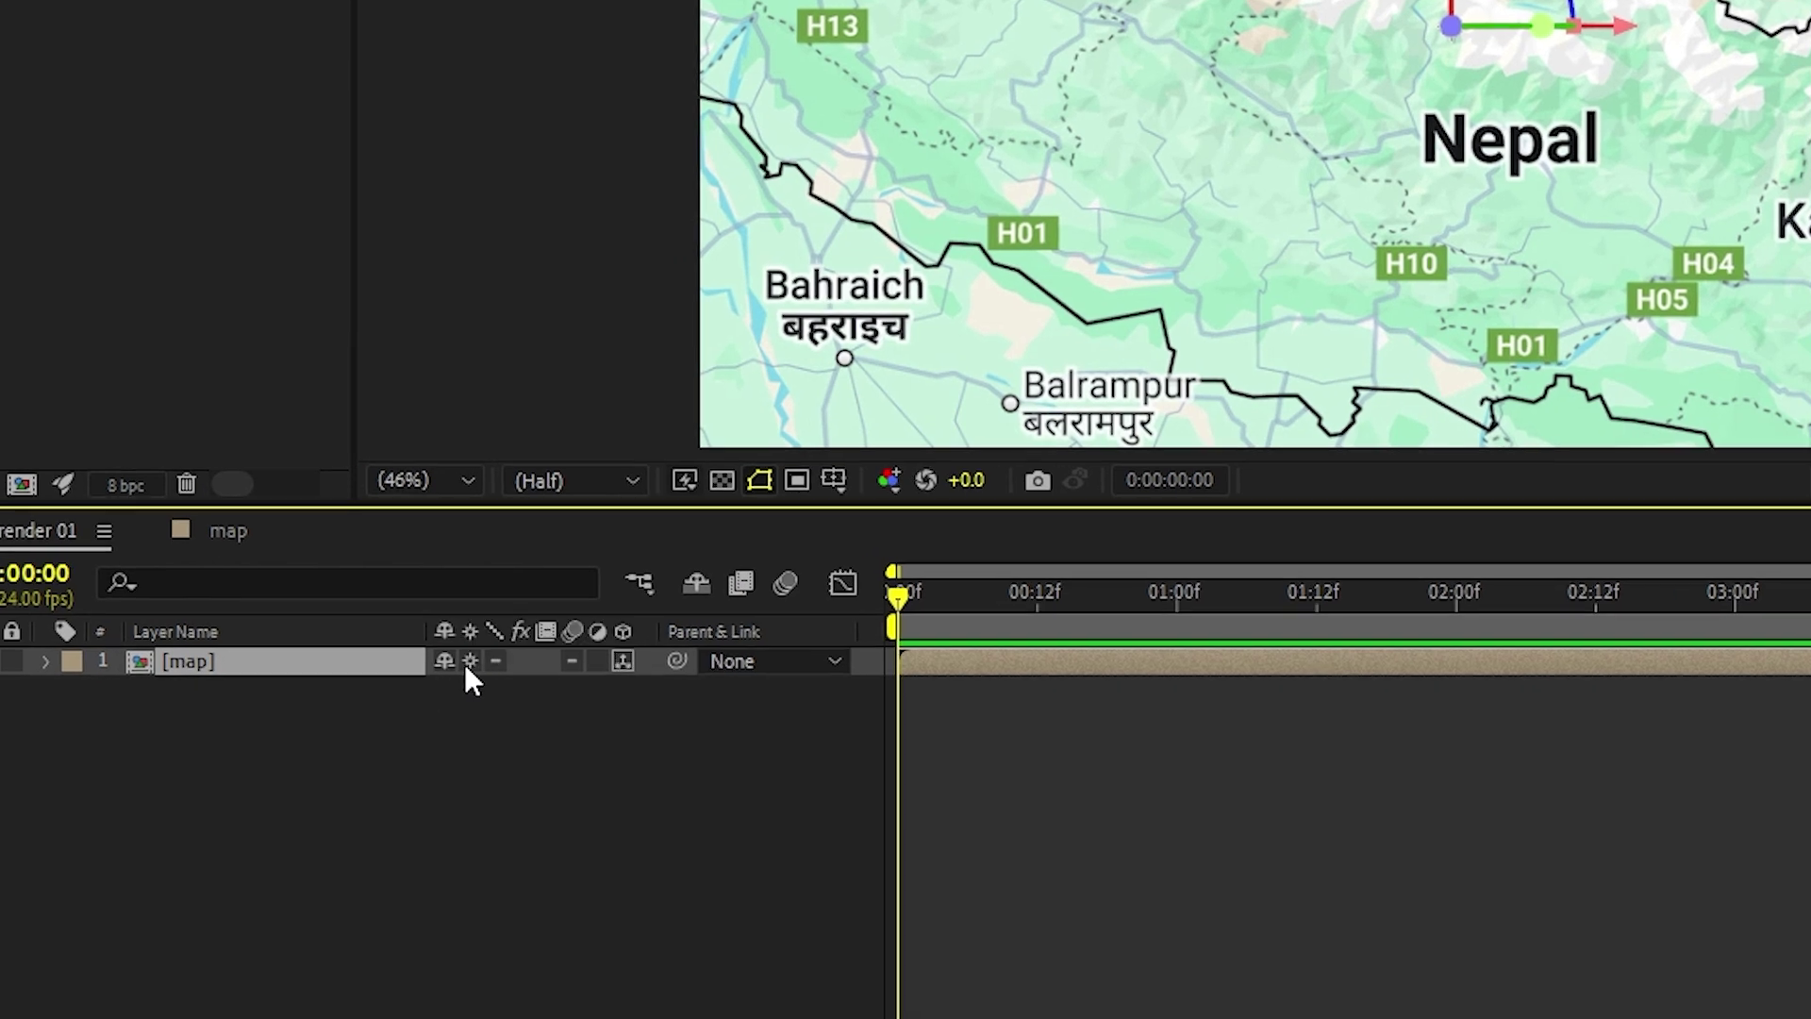
Step: Scale the map layer to 45%
key(s)
drag(324, 725, 272, 730)
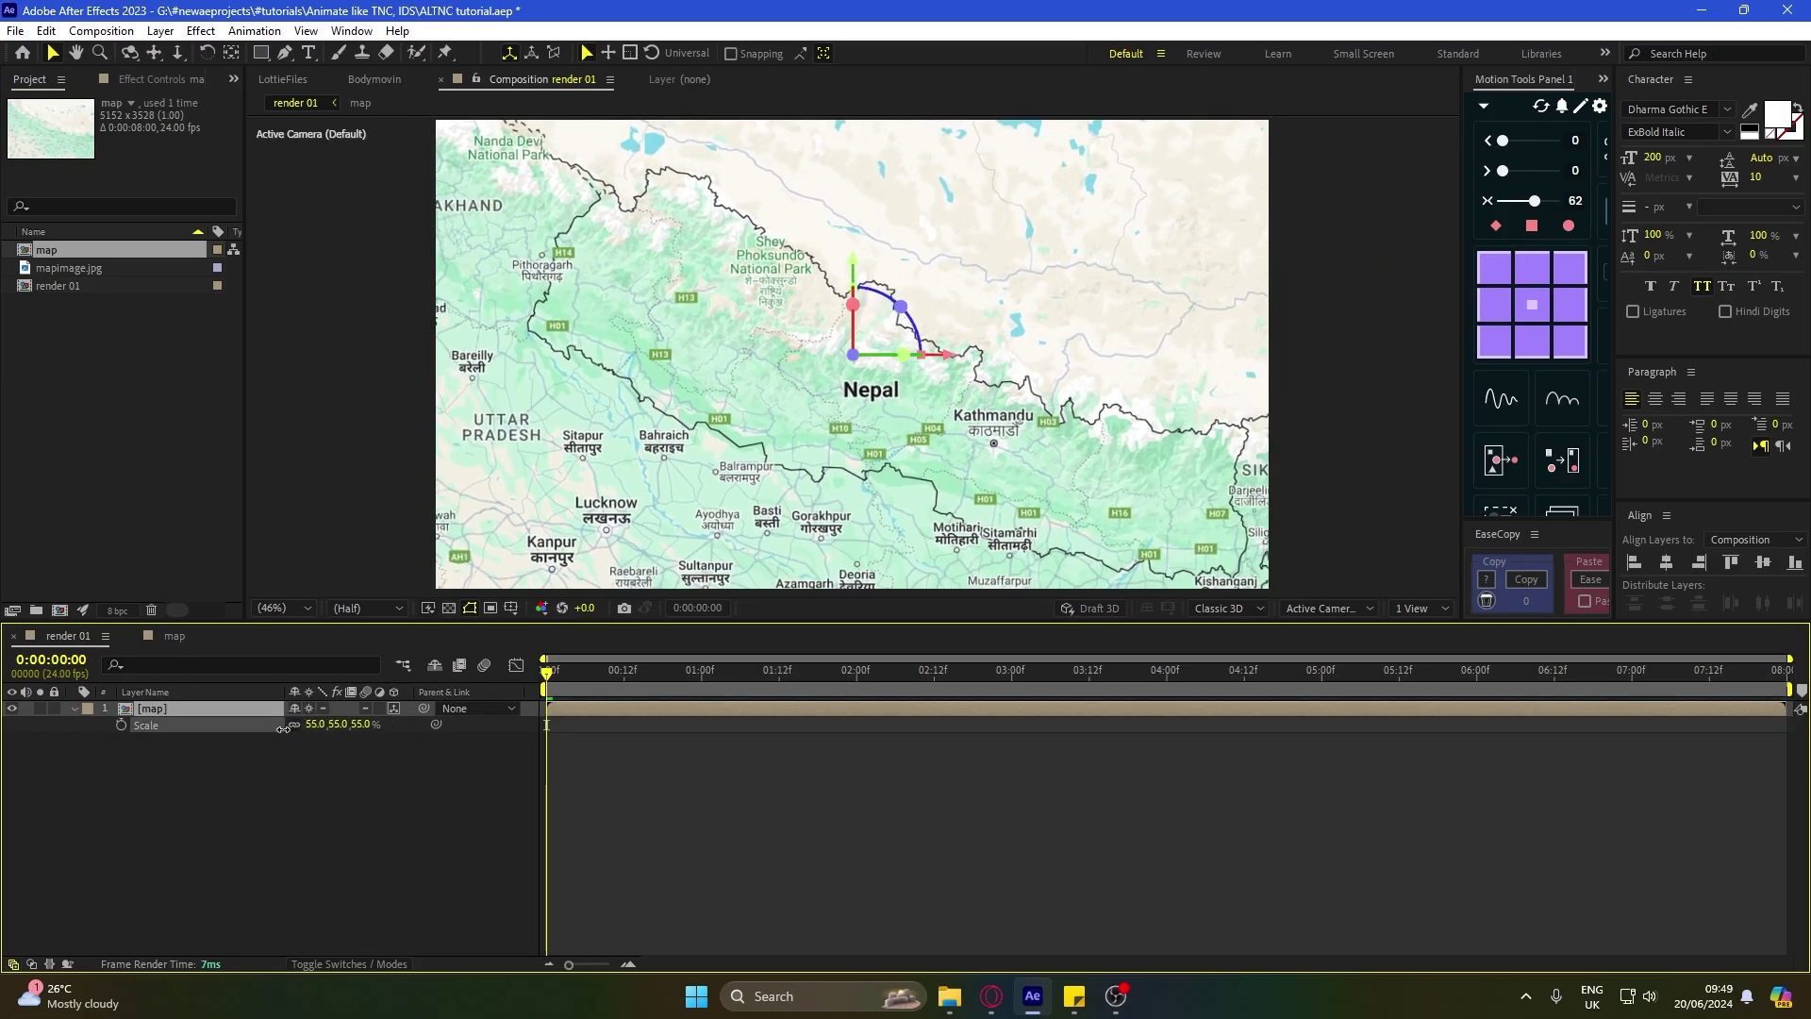
click(349, 800)
scroll(1033, 416, down, 2)
drag(977, 432, 968, 433)
click(317, 725)
text(50)
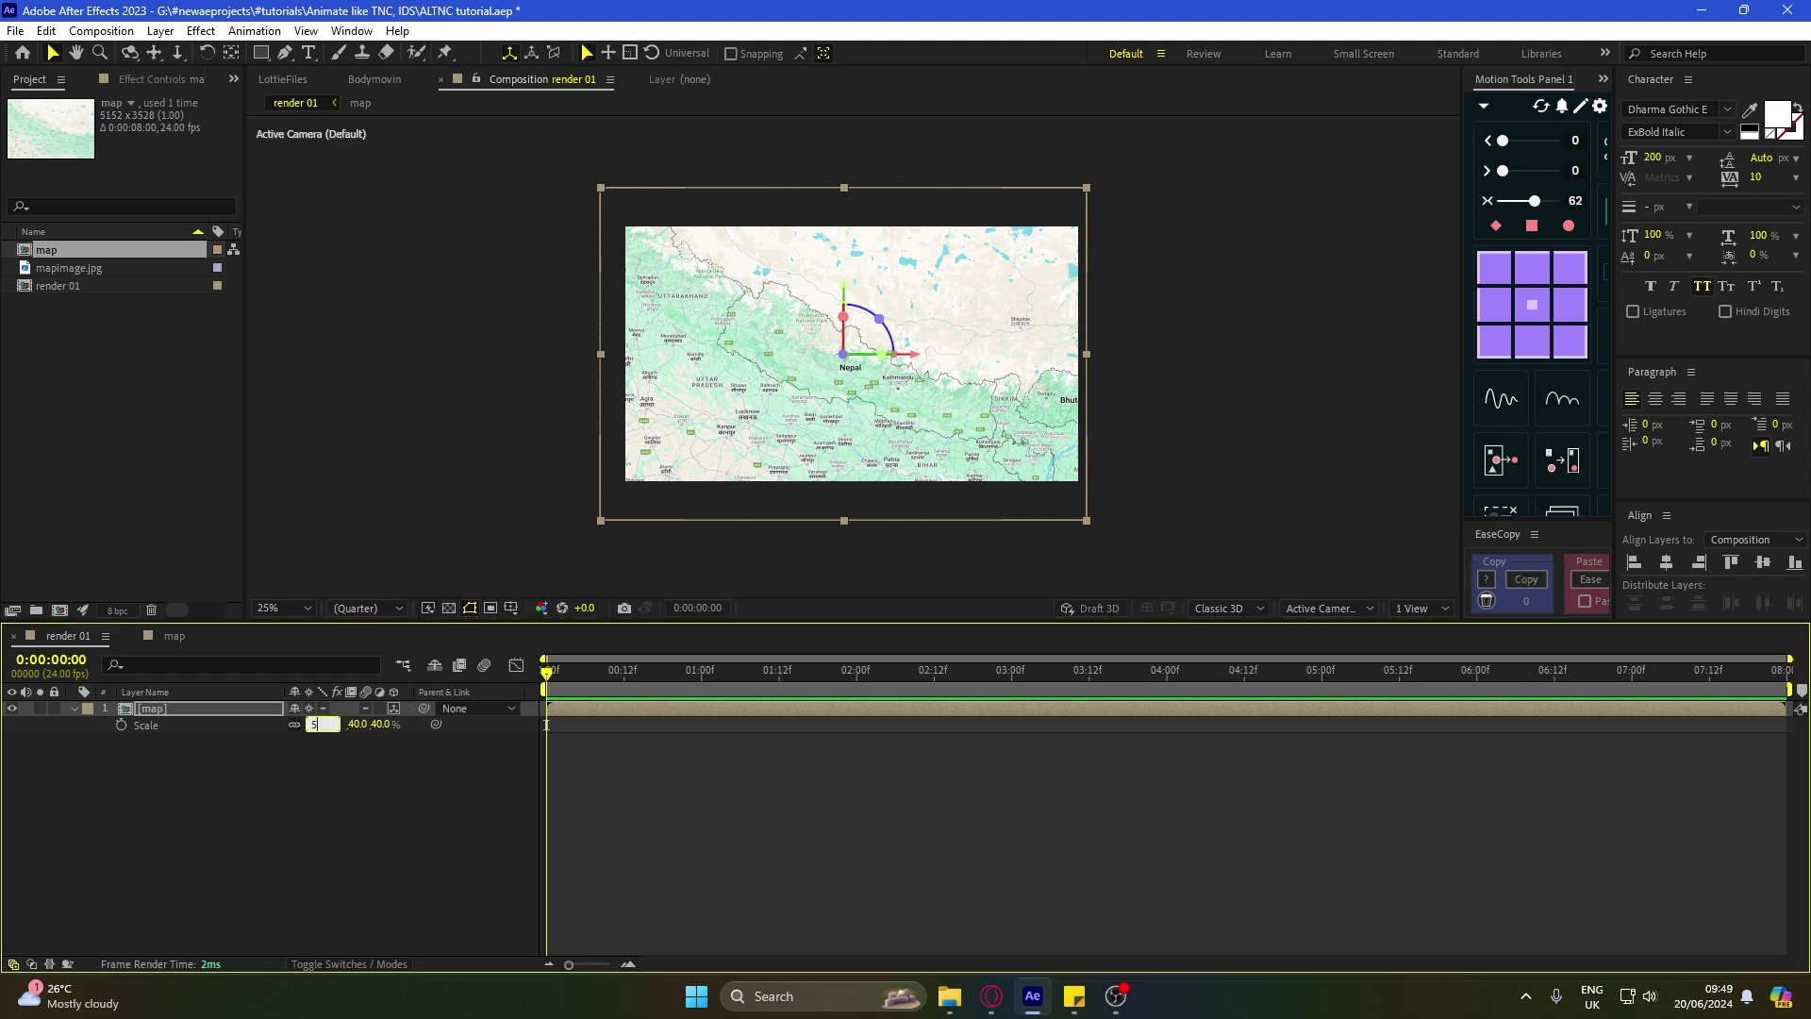
key(Return)
click(314, 723)
text(45)
key(Return)
click(736, 766)
Step: Shift the map layer within the frame against the title/action safe guides, so that Nepal is better centred
click(964, 469)
key(apostrophe)
drag(964, 470, 922, 432)
key(apostrophe)
click(1028, 782)
scroll(1207, 302, down, 1)
scroll(1064, 383, up, 1)
click(952, 792)
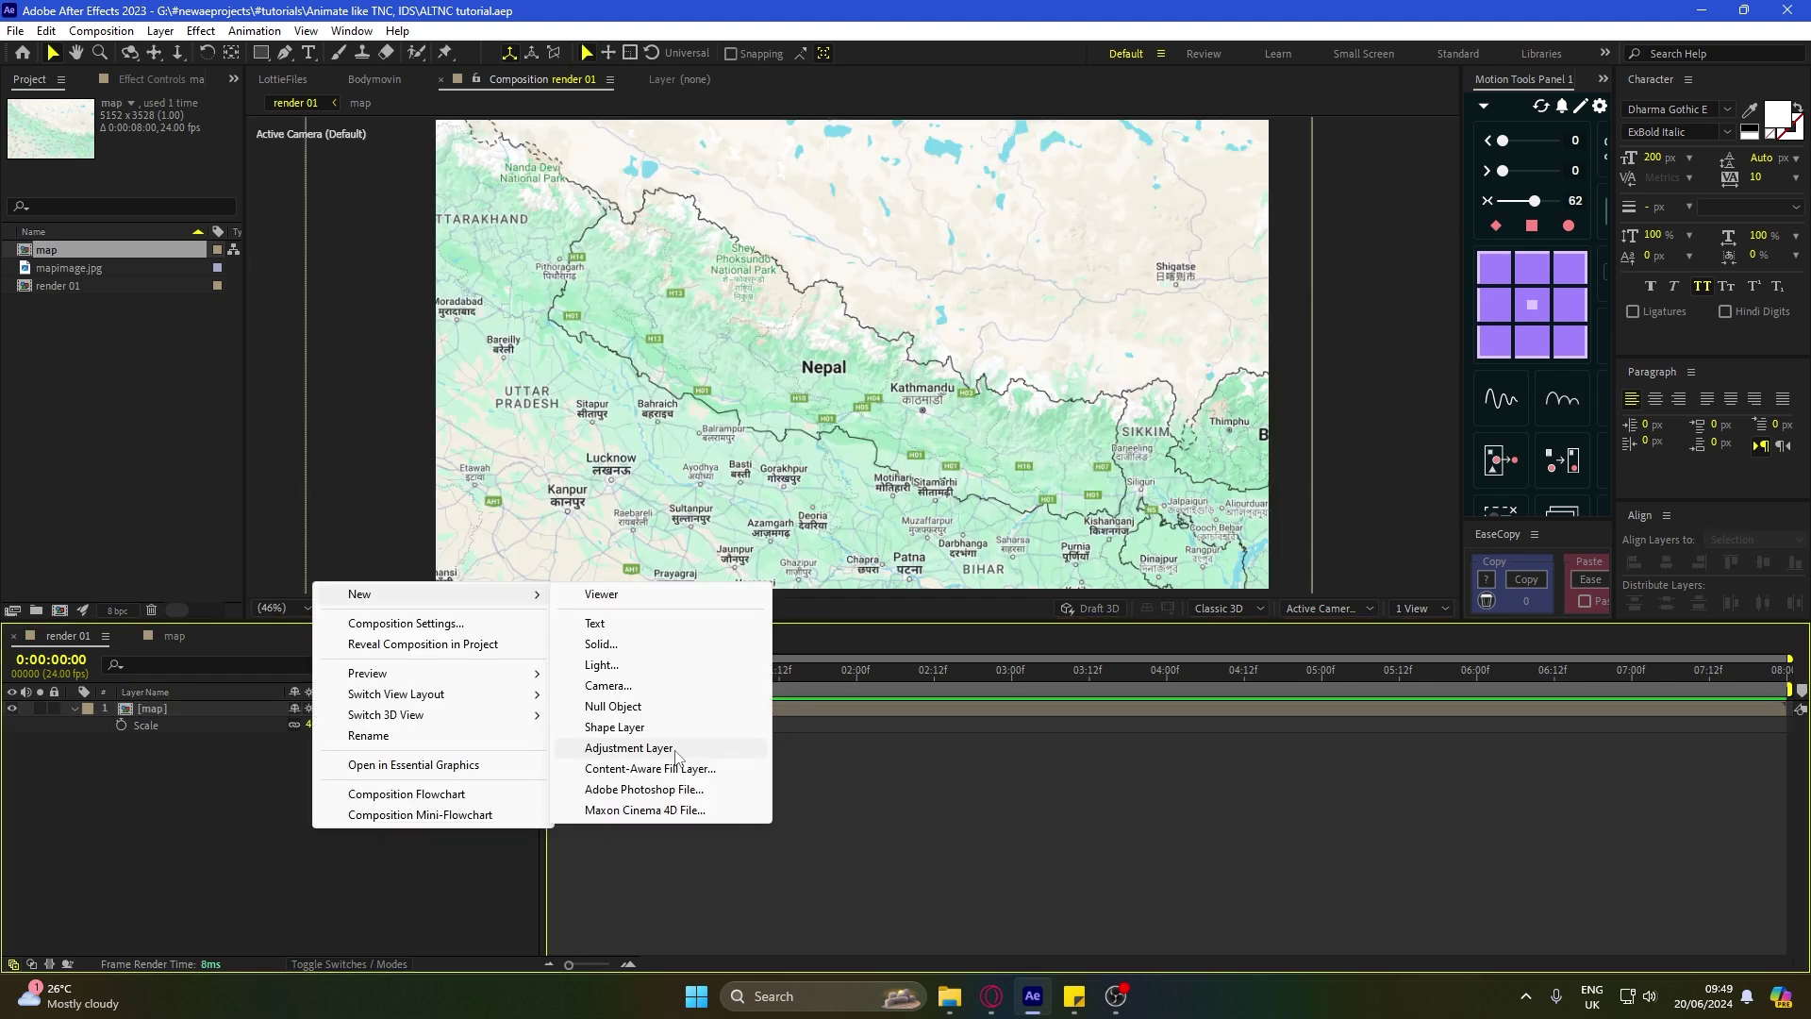
Step: Add a one-node camera with the 50mm preset to render 01
click(633, 687)
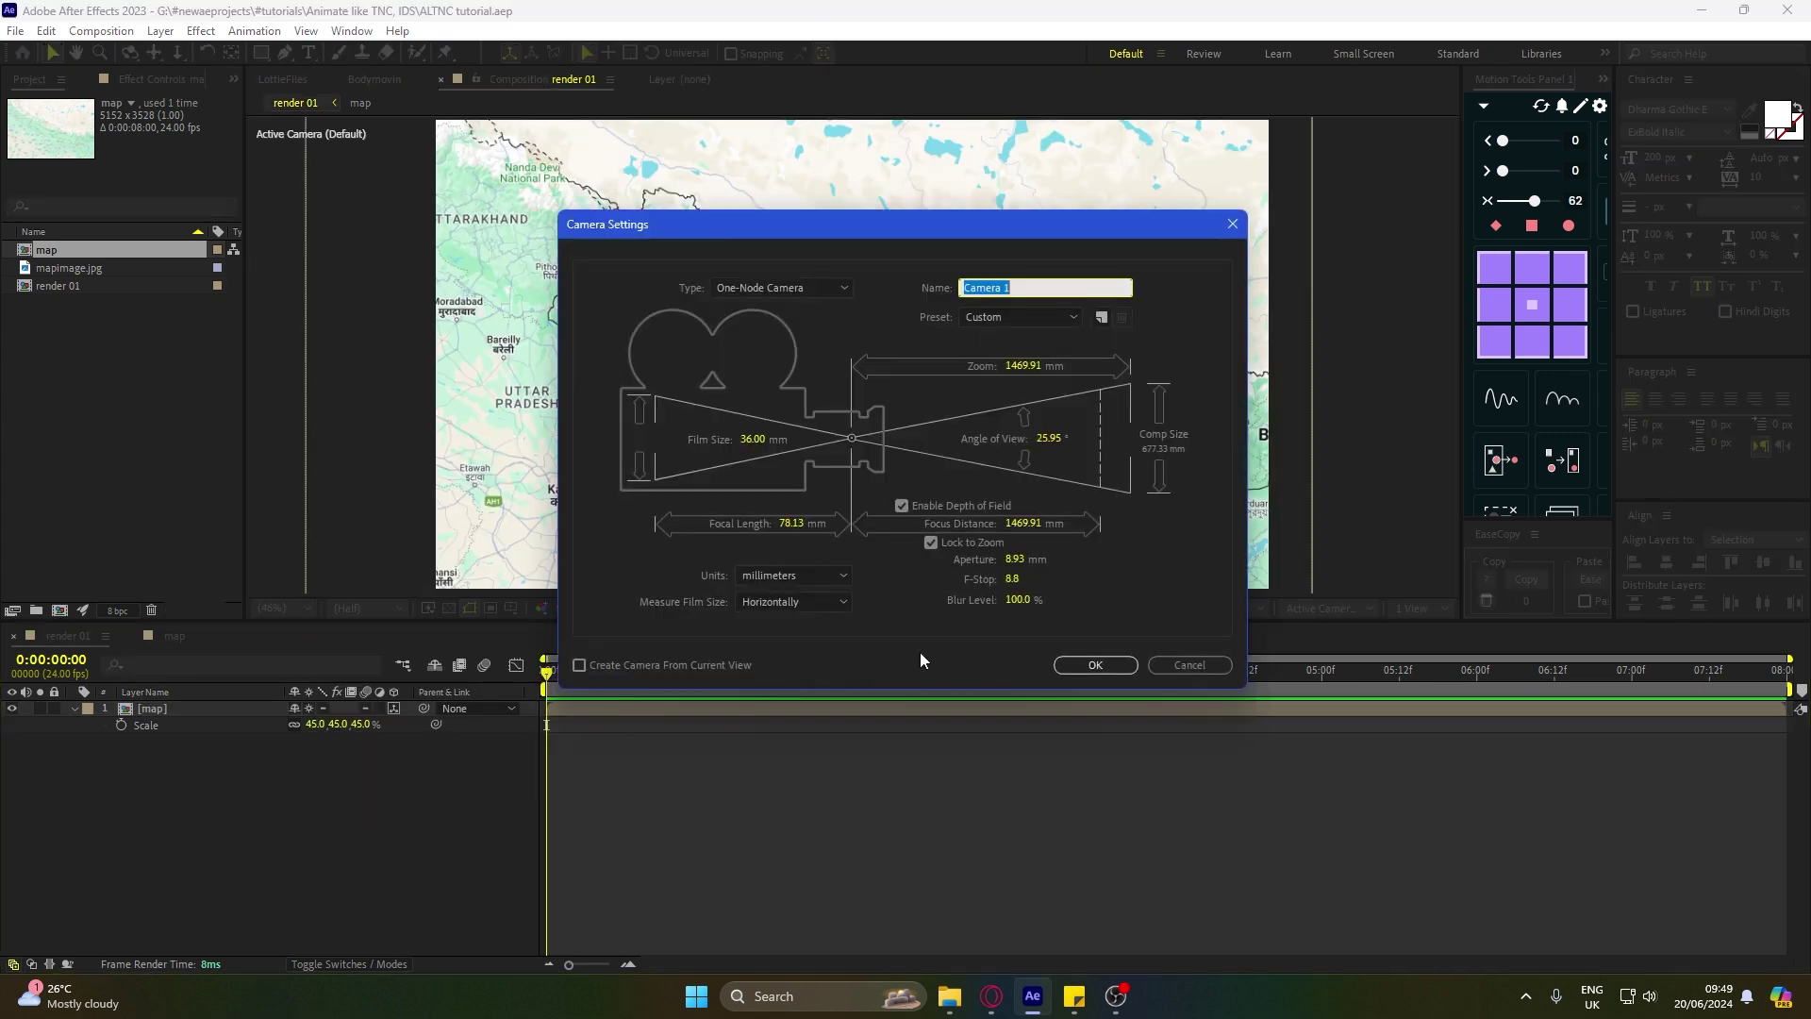
click(1027, 321)
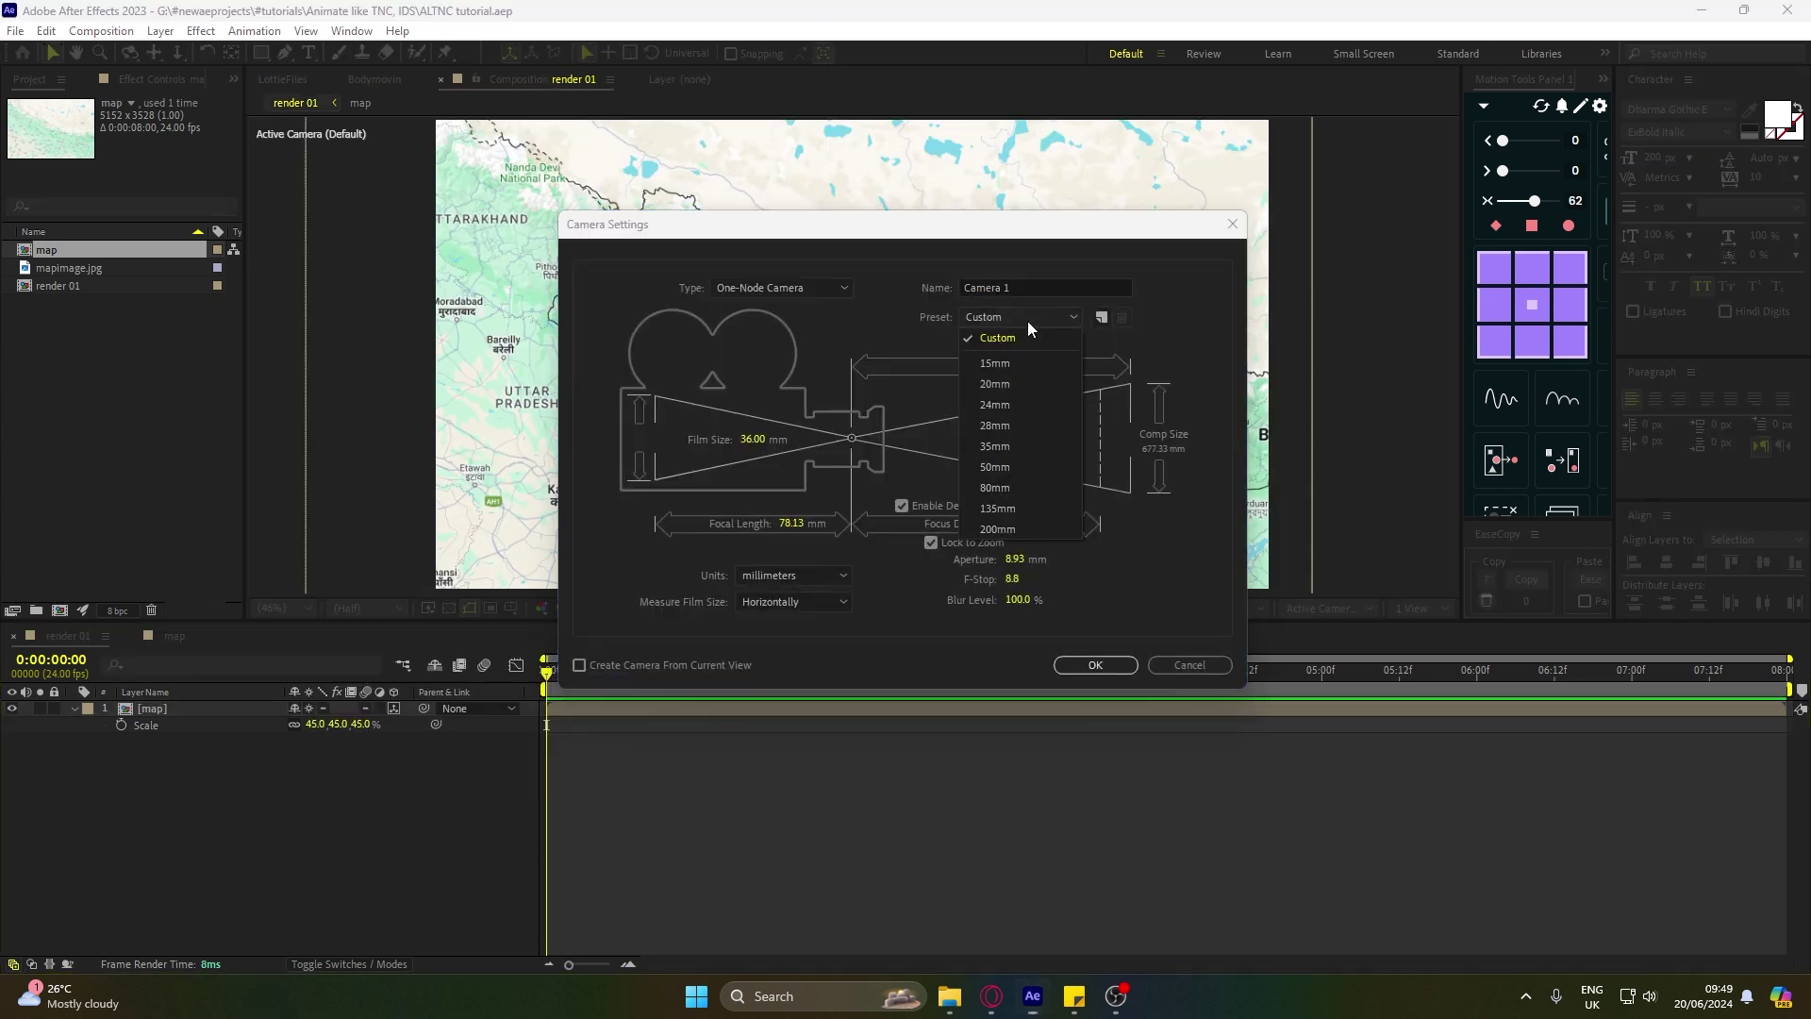
click(1005, 462)
click(1083, 660)
click(337, 760)
Step: Add an adjustment layer, apply the Posterize Time effect to it and set the effect's frame rate
right_click(159, 822)
mouse_move(289, 589)
click(469, 743)
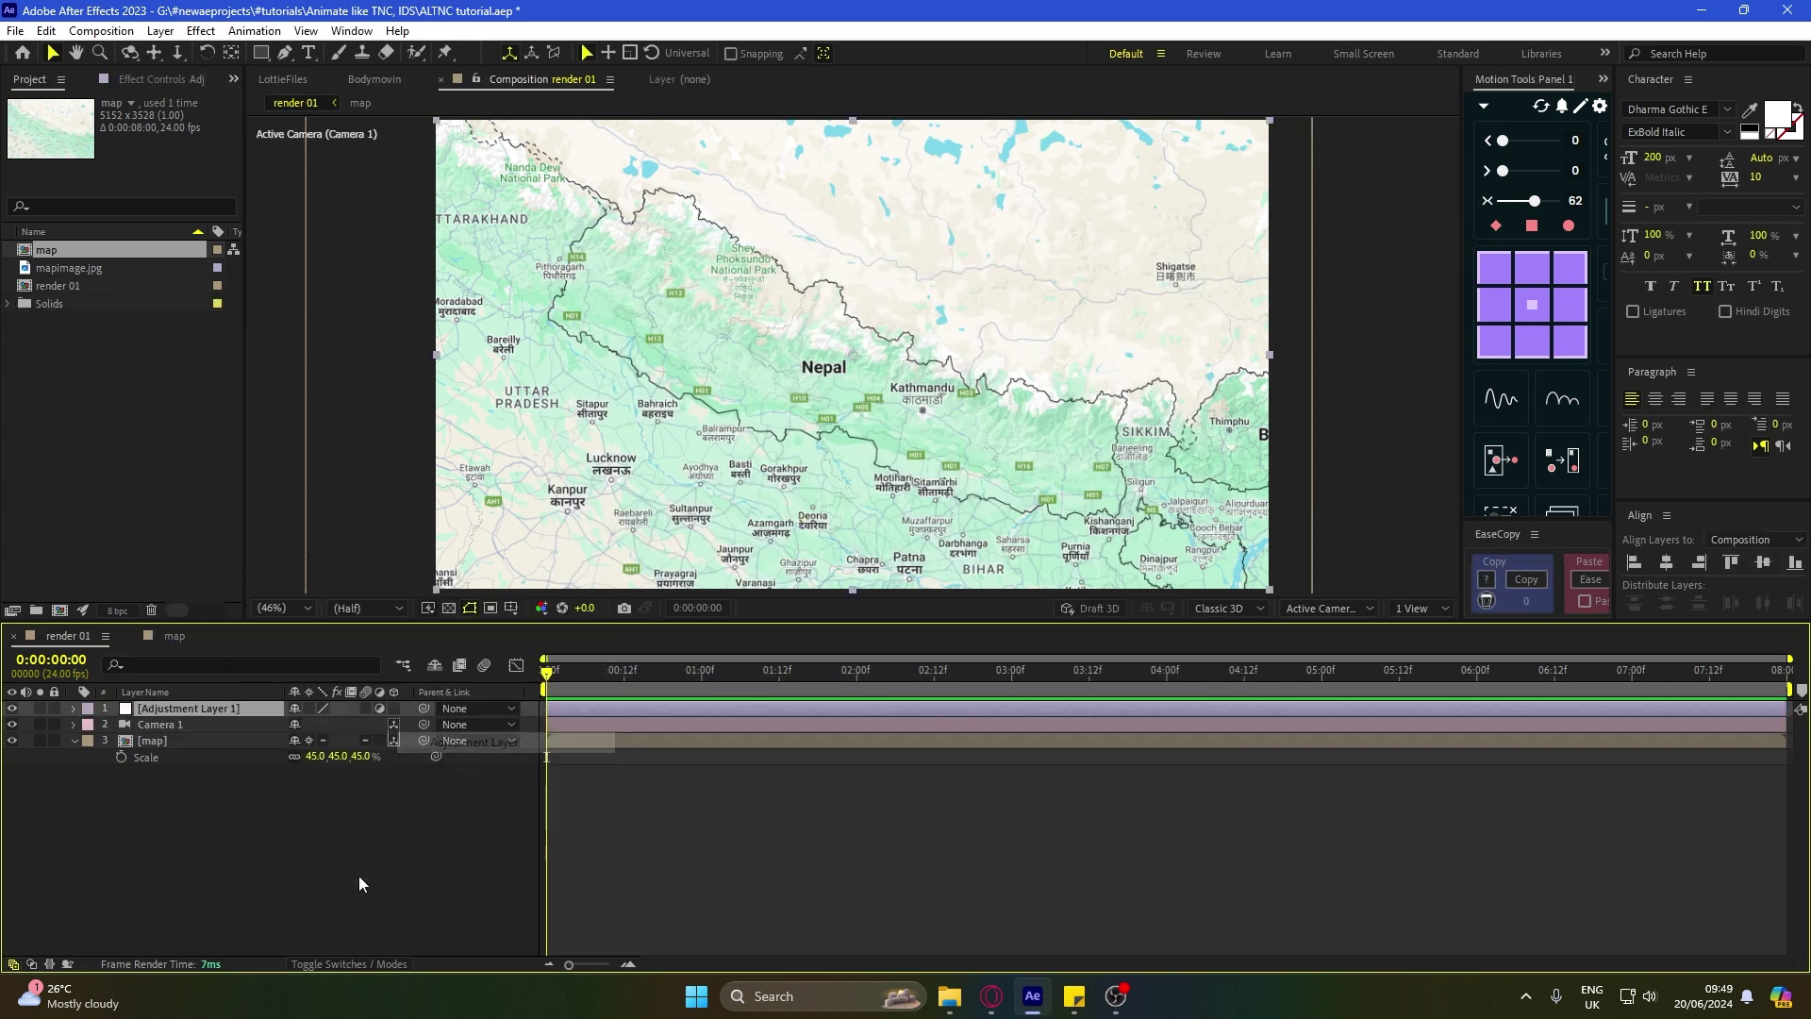
key(ctrl+space)
text(pos)
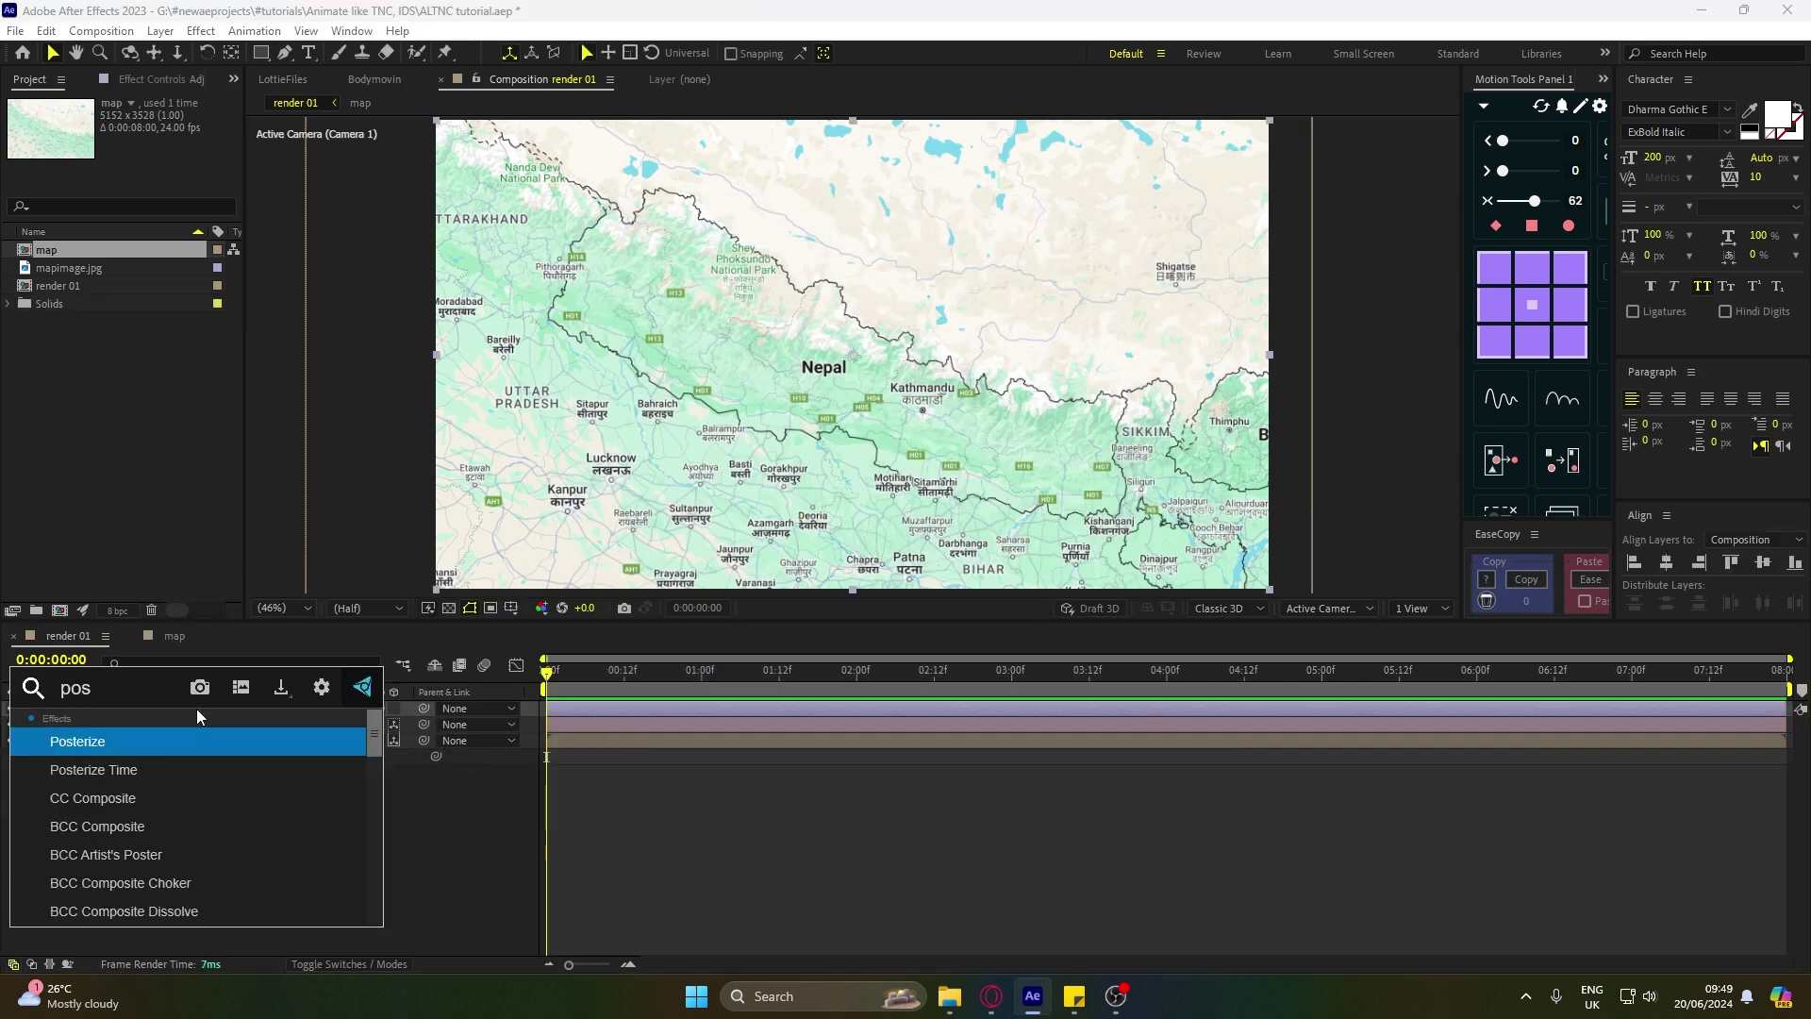
click(172, 766)
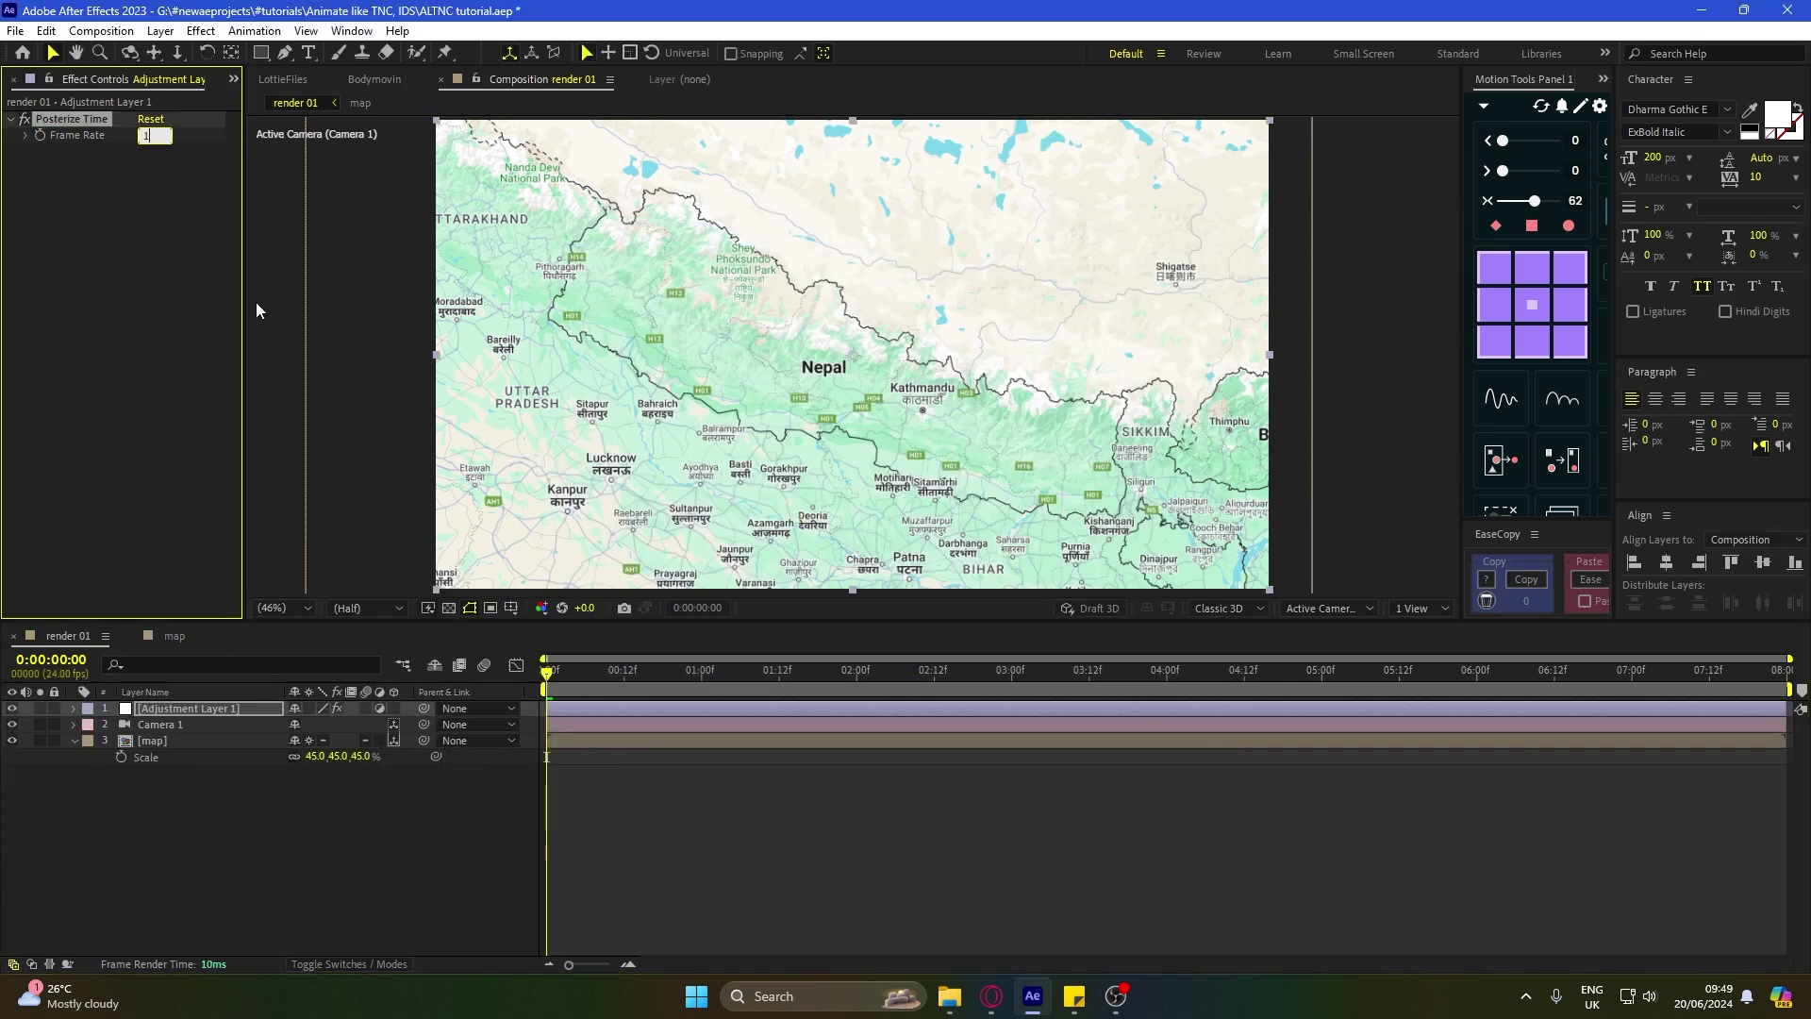
click(772, 789)
Step: Add a null object to render 01 and make it a 3D layer
right_click(187, 830)
mouse_move(249, 604)
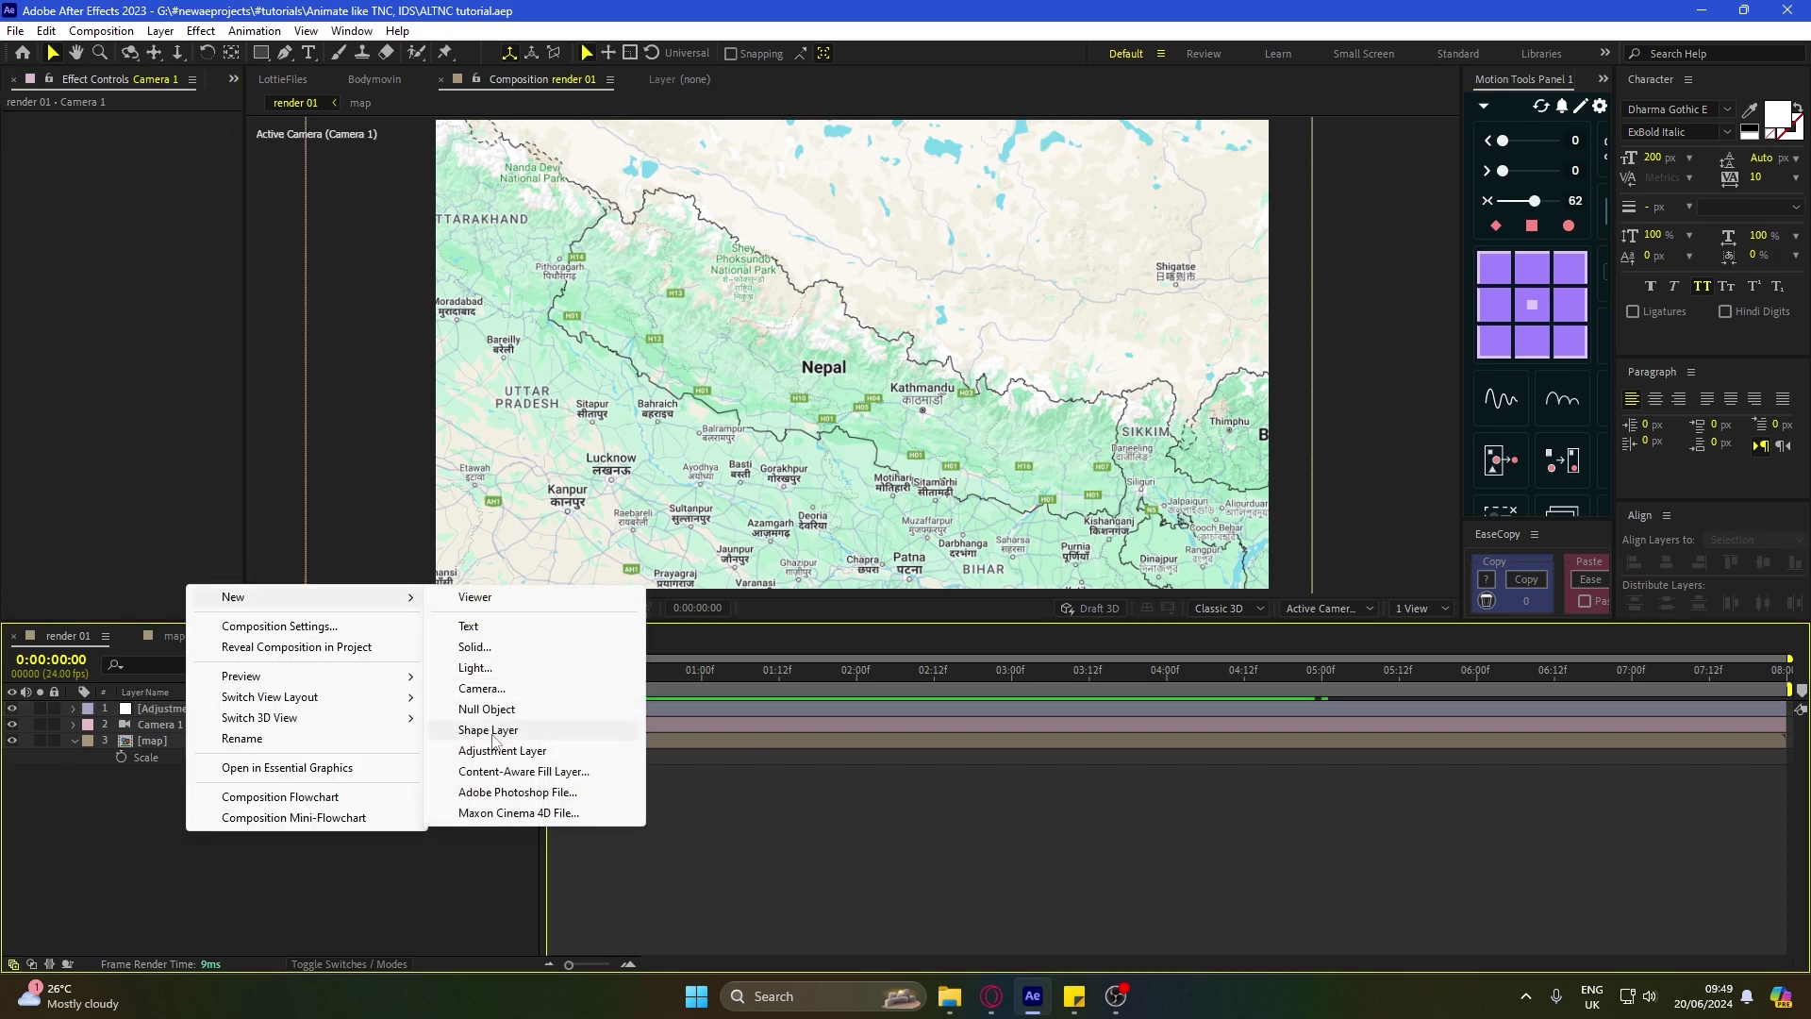
click(561, 708)
click(393, 708)
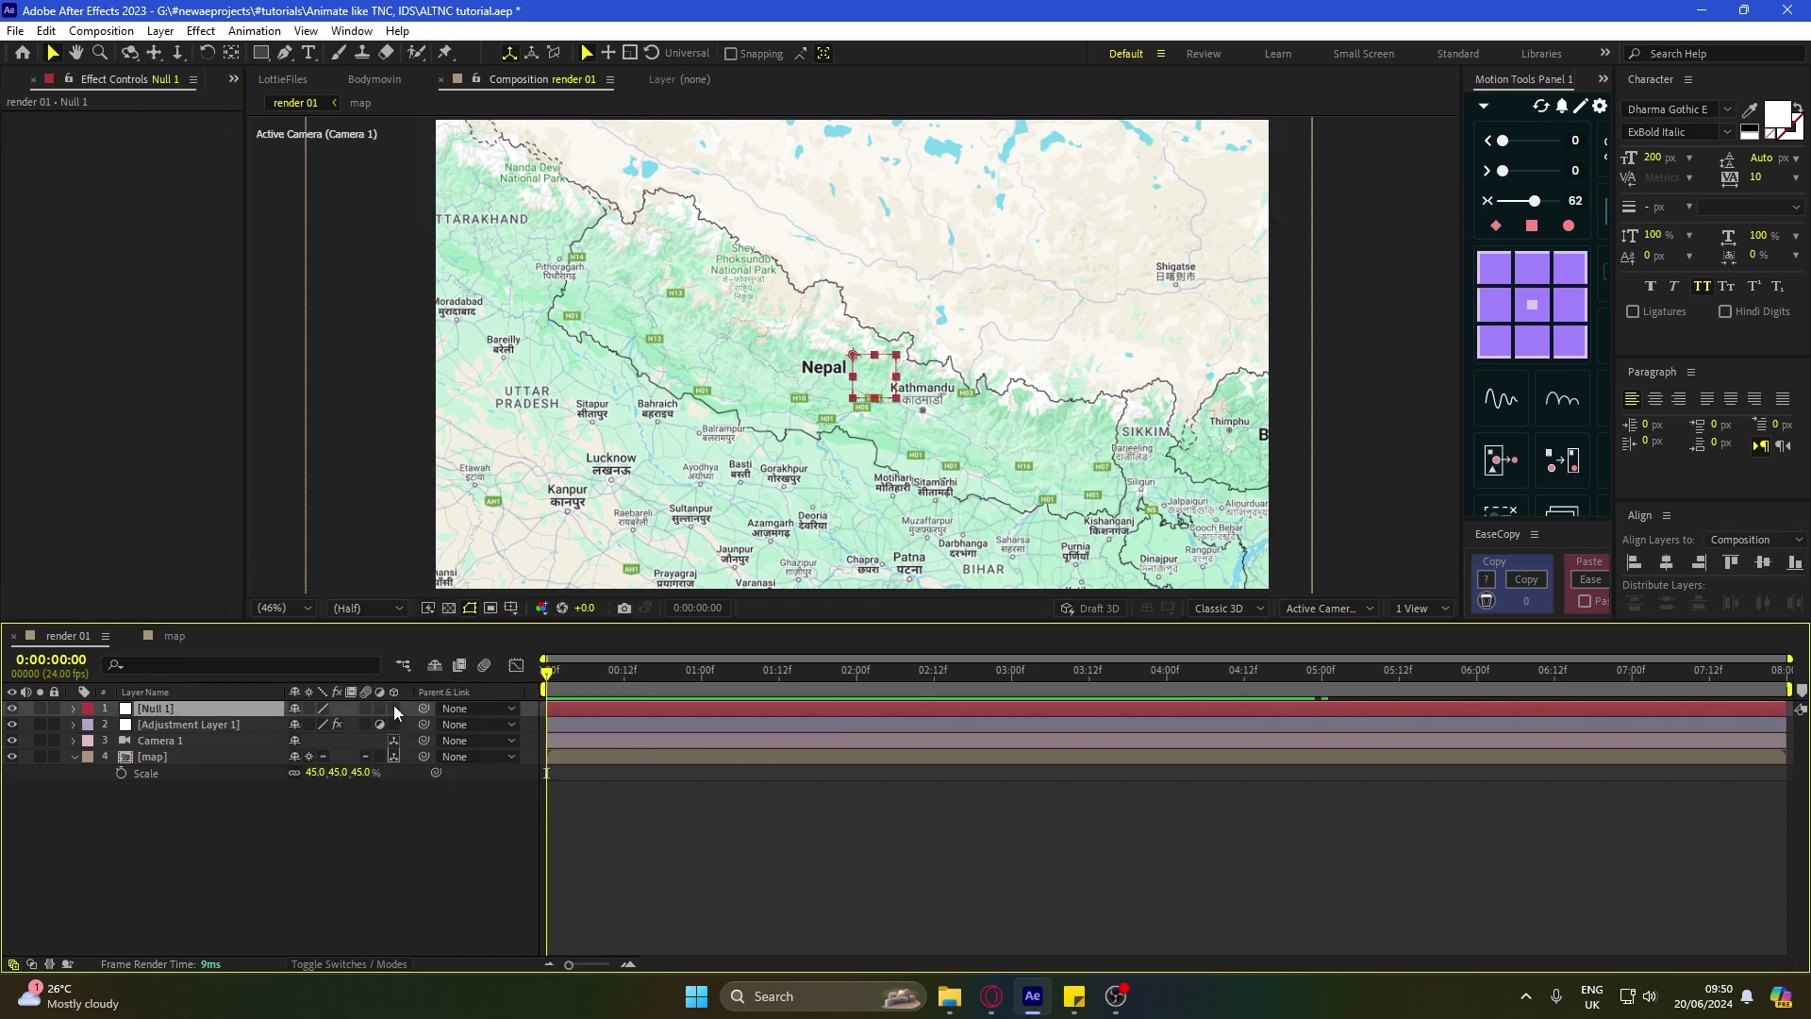
Step: Move the null to the northwestern corner of Nepal's border on the map
scroll(1142, 424, up, 1)
drag(1096, 405, 831, 406)
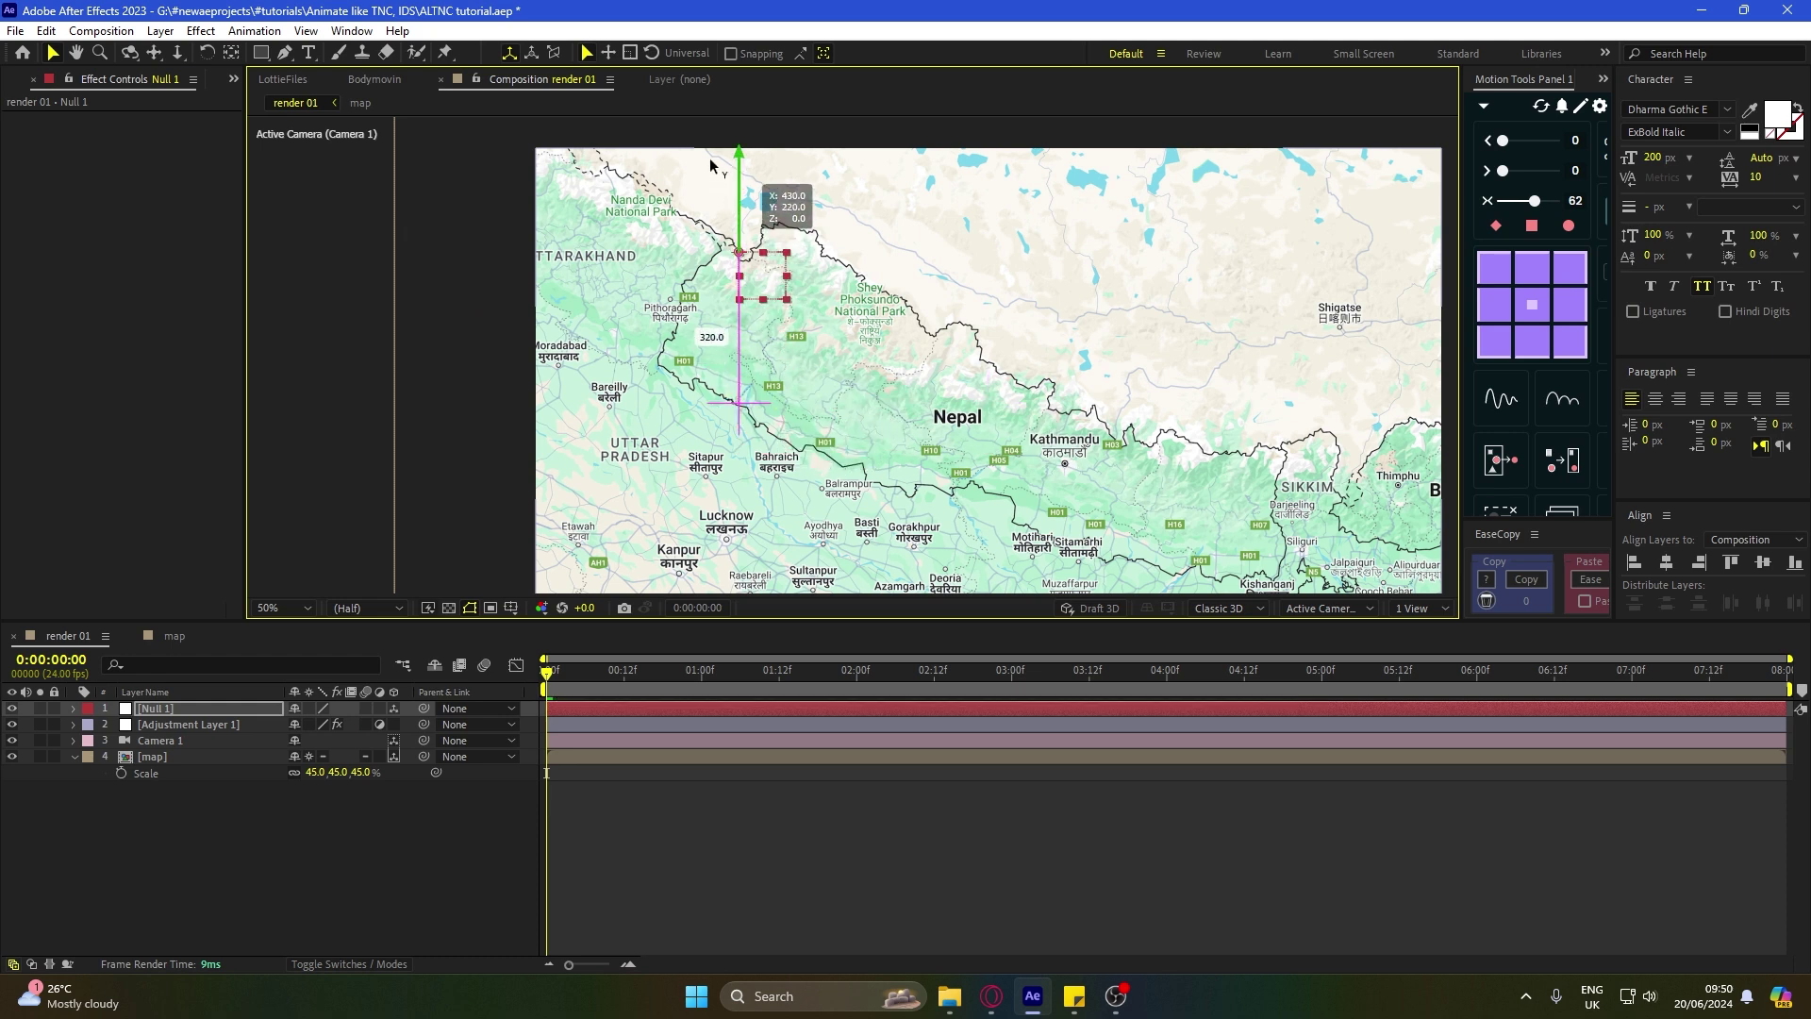
scroll(726, 203, up, 3)
click(708, 286)
click(604, 819)
click(572, 710)
drag(694, 281, 683, 252)
drag(793, 346, 785, 348)
drag(685, 245, 683, 235)
drag(782, 341, 782, 339)
click(767, 863)
Step: Duplicate the null twice and move the adjustment layer to the top of the layer stack
click(217, 710)
key(ctrl+d)
key(ctrl+d)
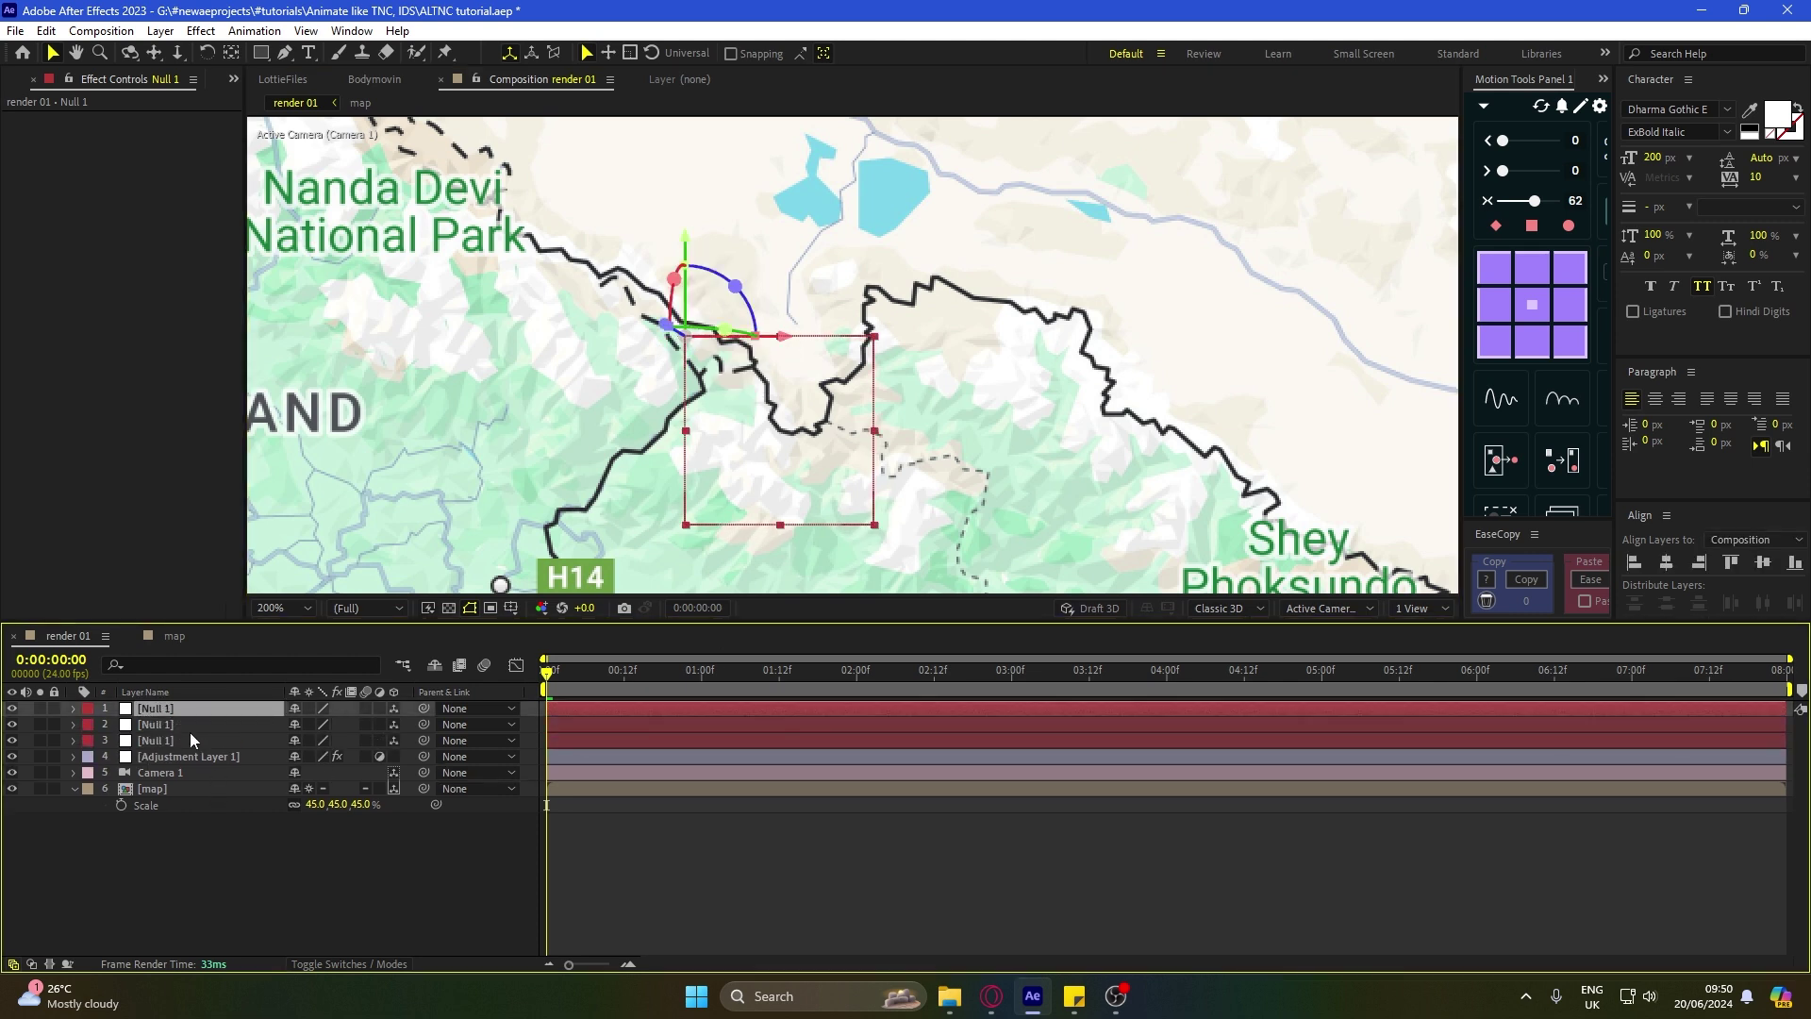
click(184, 735)
click(192, 771)
drag(188, 758, 178, 707)
click(177, 770)
Step: Rename the three nulls, from the lowest to the highest in the stack, as position, in-rotation and rotation
click(201, 759)
key(Return)
text(position)
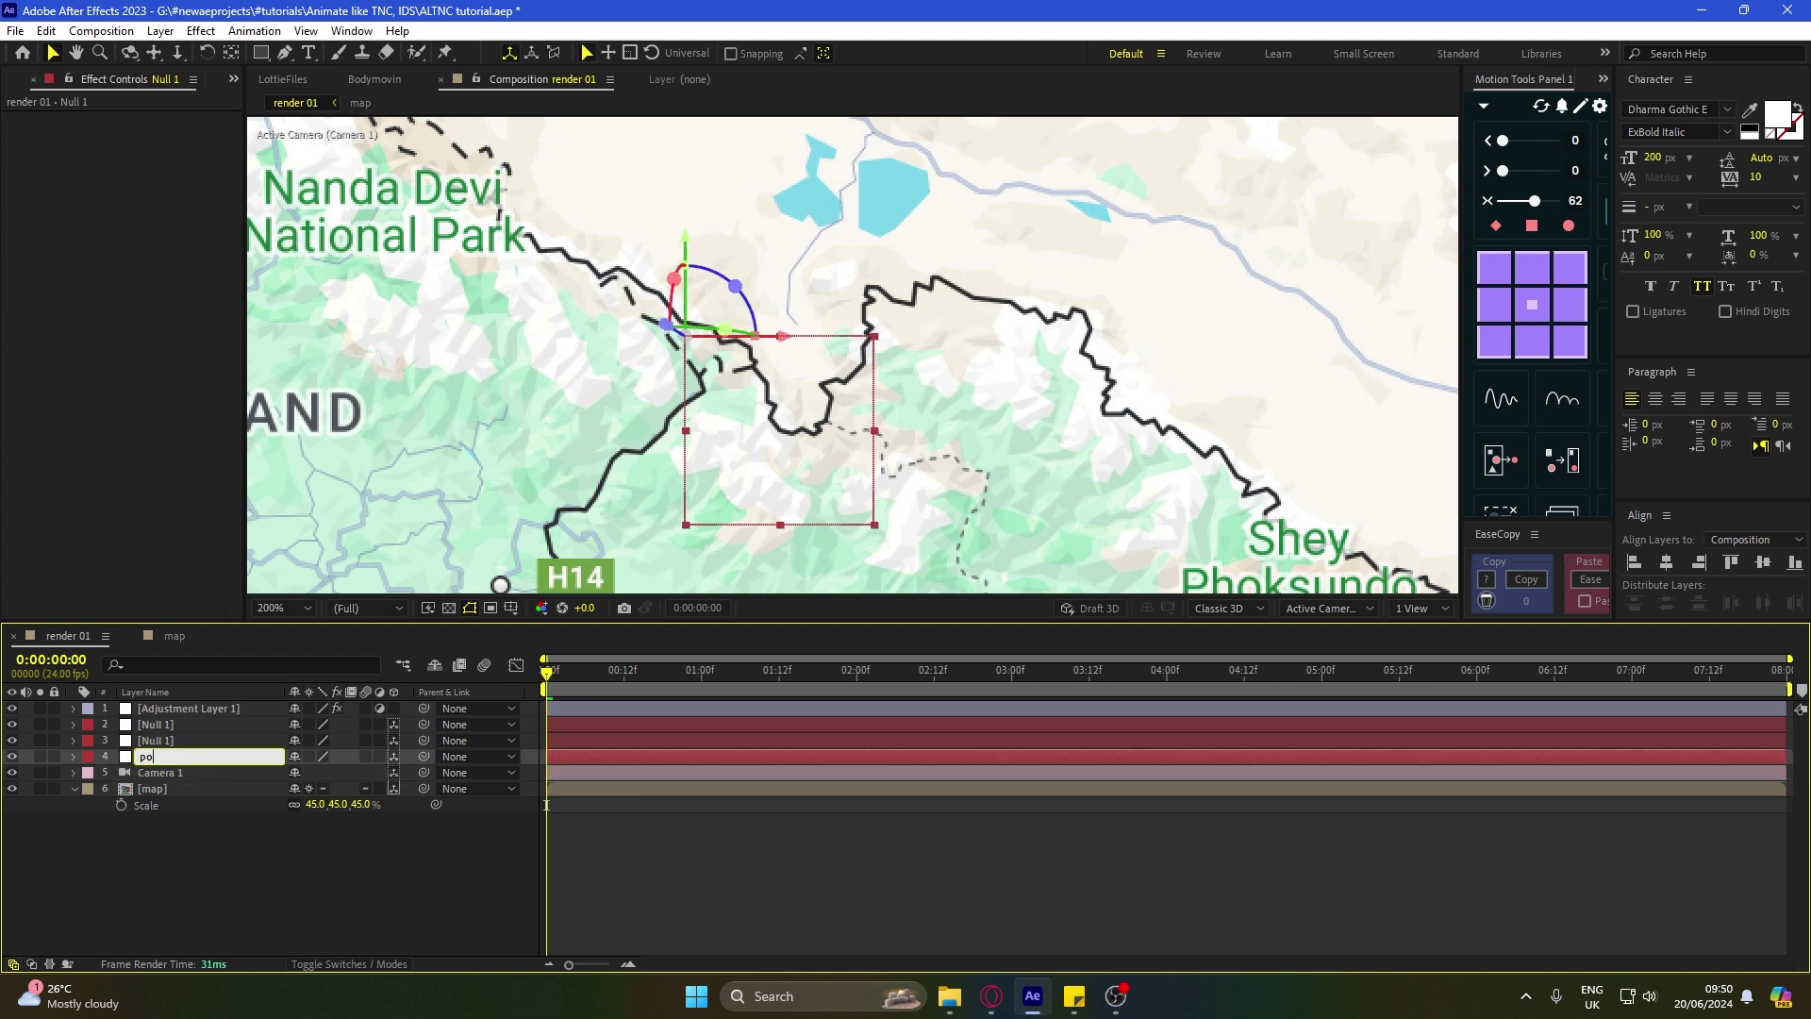
key(Return)
click(163, 739)
key(Return)
text(in-rotation)
key(Return)
click(161, 724)
key(Return)
text(rotation)
key(Return)
Step: Parent Camera 1 to the position null, position to in-rotation, and in-rotation to rotation
click(187, 771)
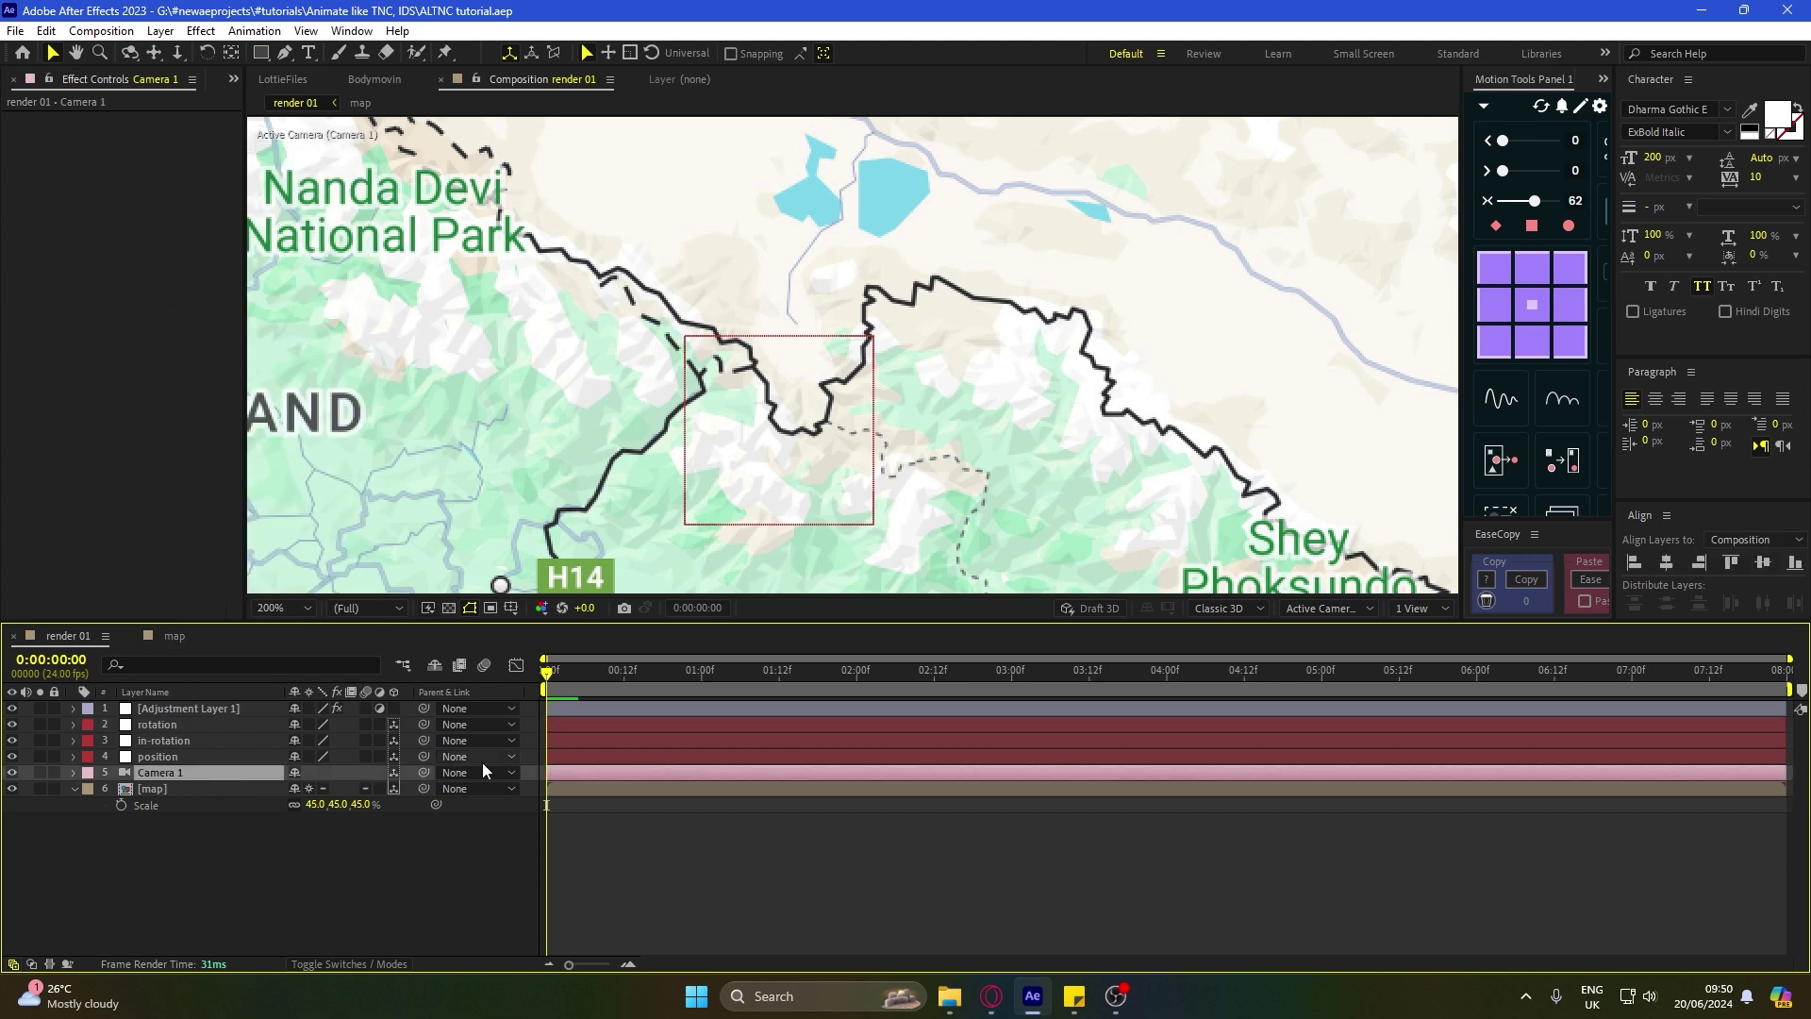
drag(426, 769, 164, 756)
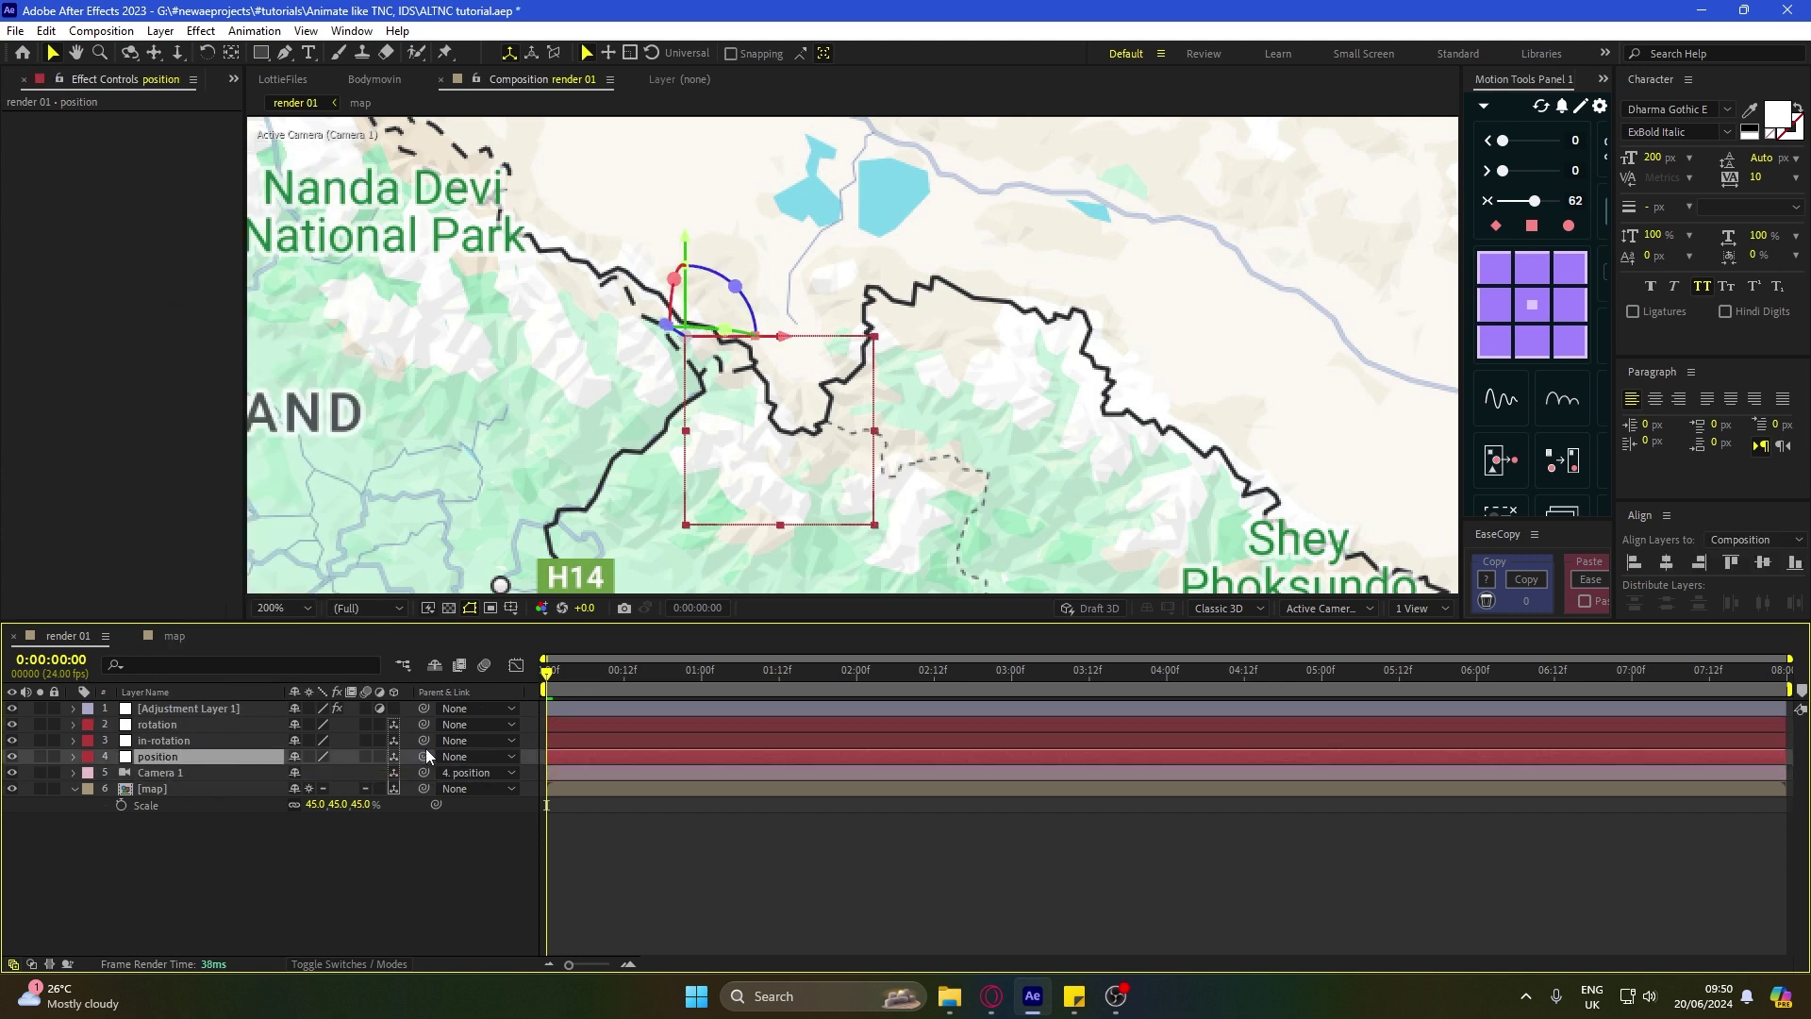
drag(422, 756, 174, 739)
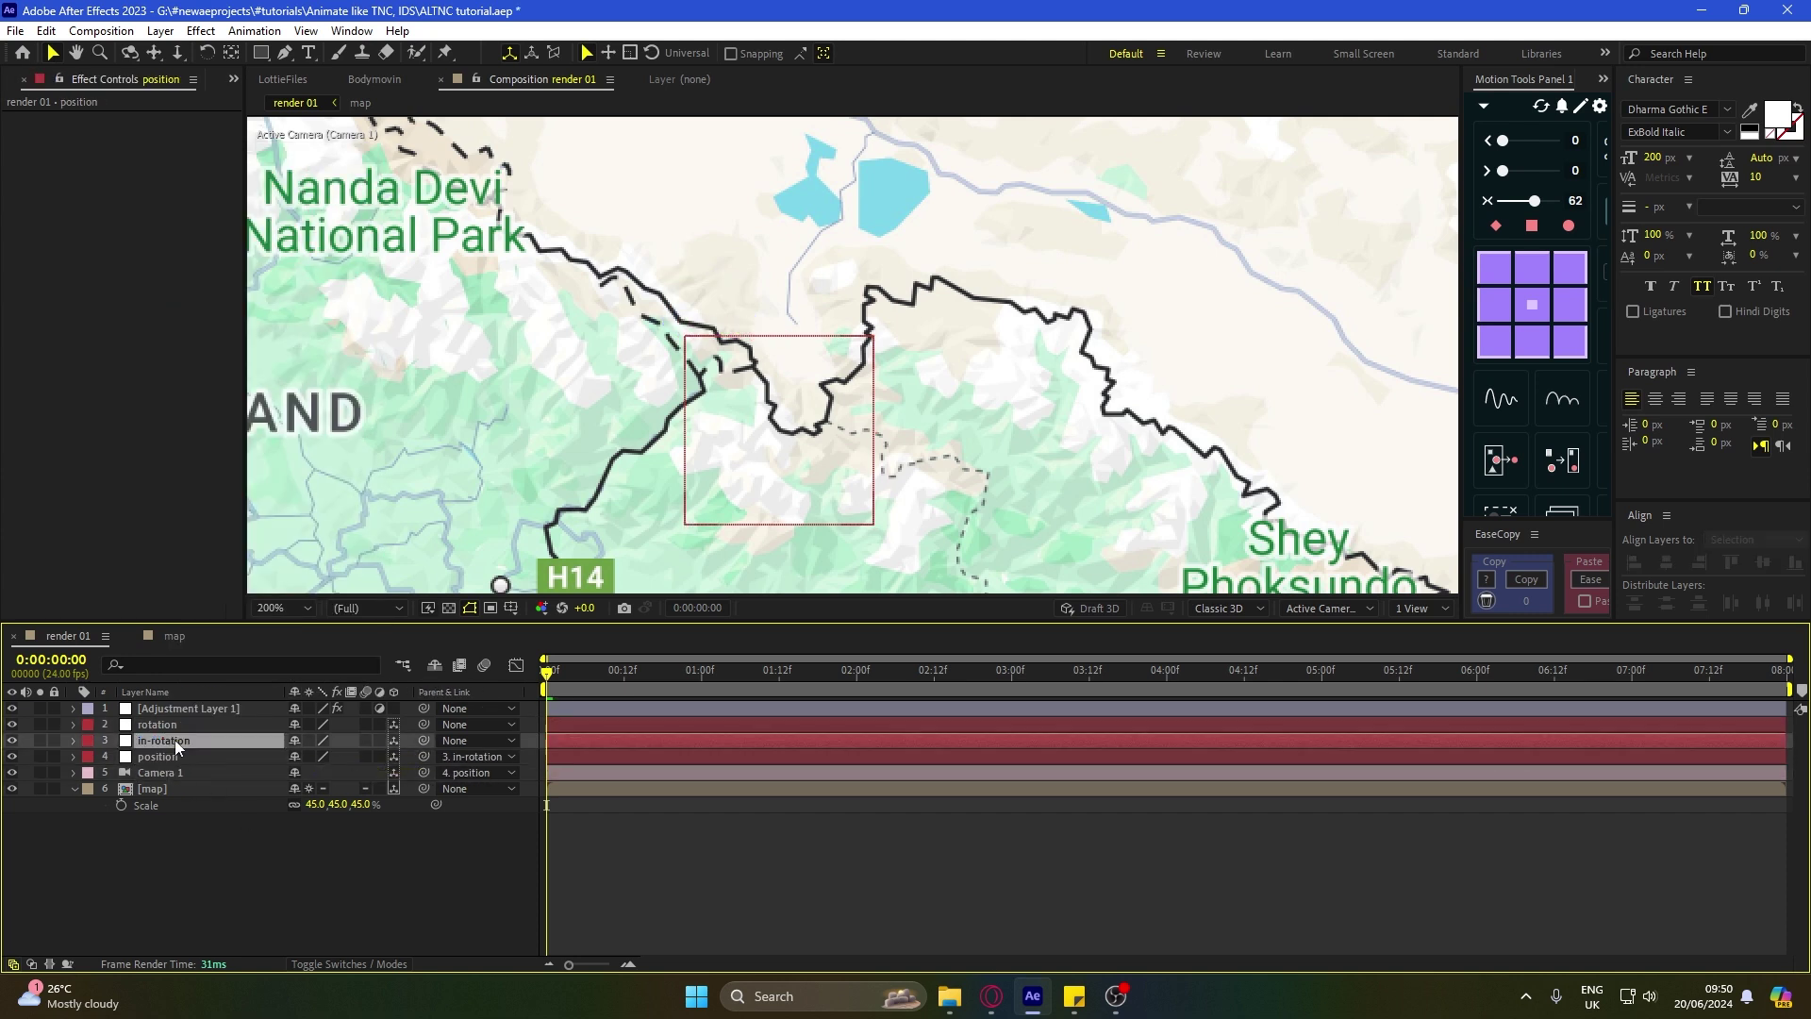
drag(411, 738, 192, 726)
Step: Add a full-frame rectangle shape layer and move it to the bottom of the layer stack
click(261, 54)
double_click(260, 54)
key(v)
click(586, 738)
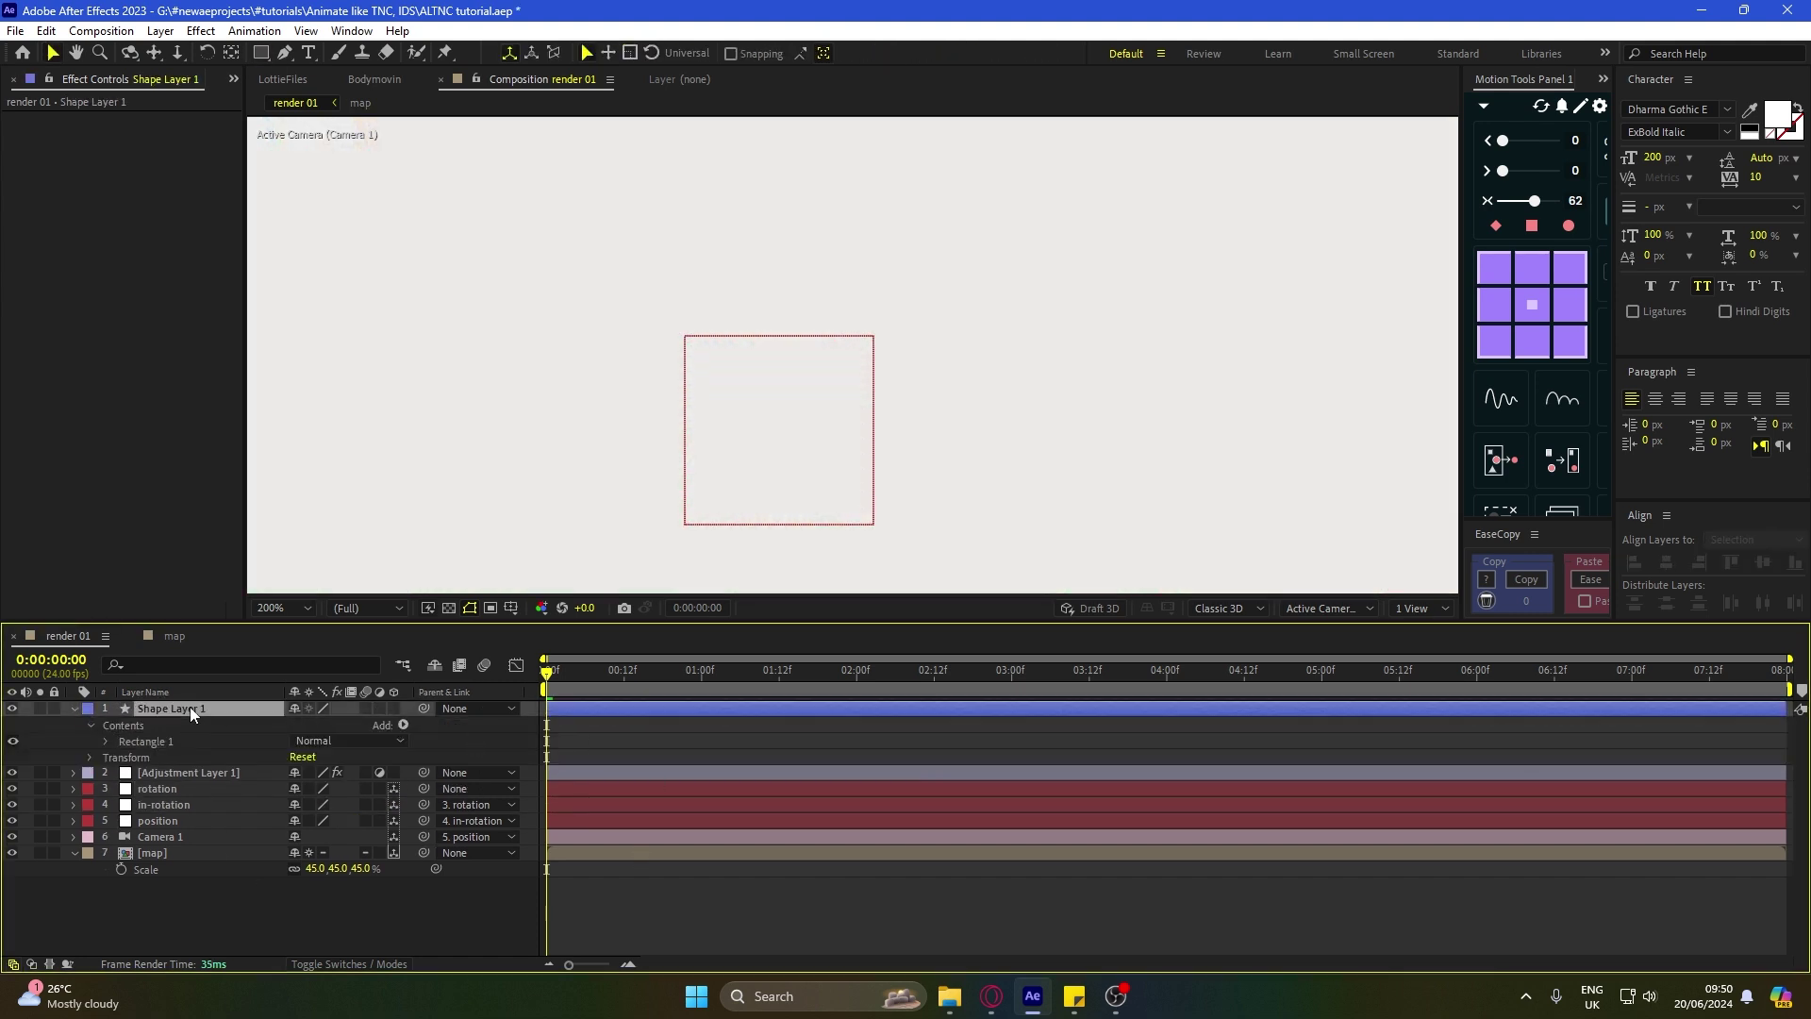
drag(190, 707, 318, 893)
click(76, 820)
Step: Set the rectangle shape's fill color to EDEAE8 and lock its layer
click(886, 53)
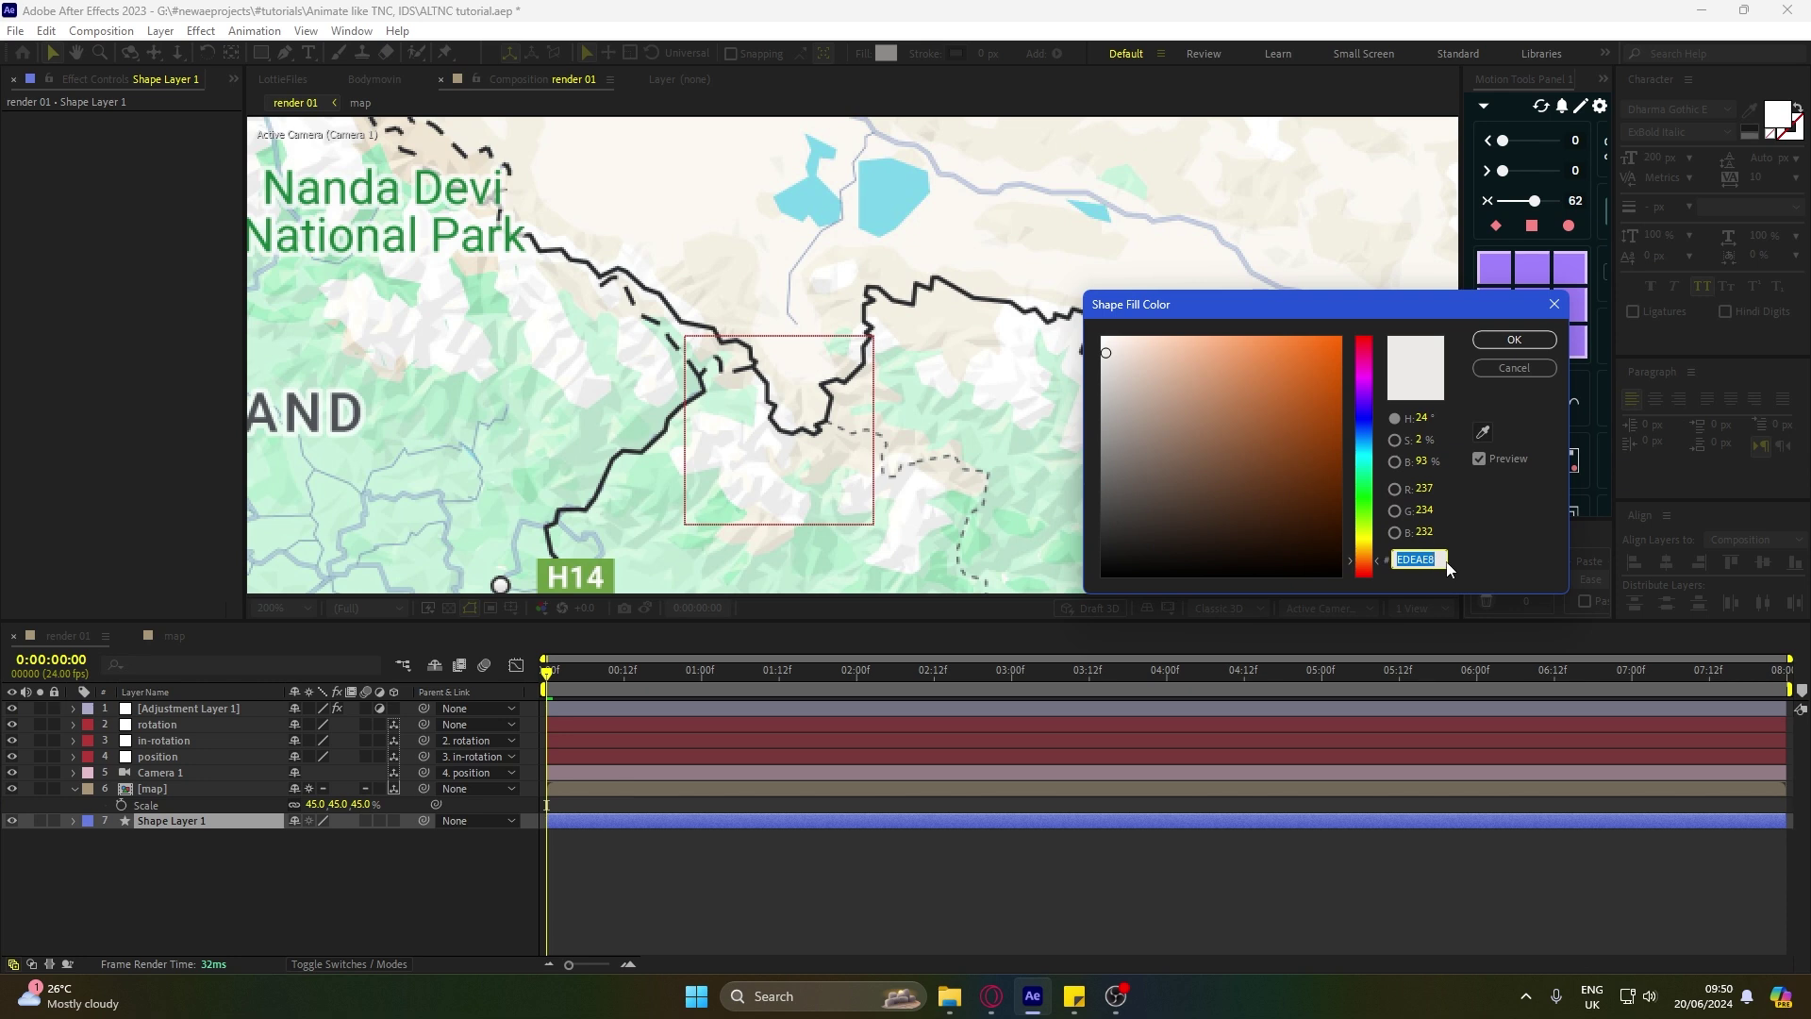
text(EDEAE8)
click(1535, 337)
click(1534, 342)
click(1016, 886)
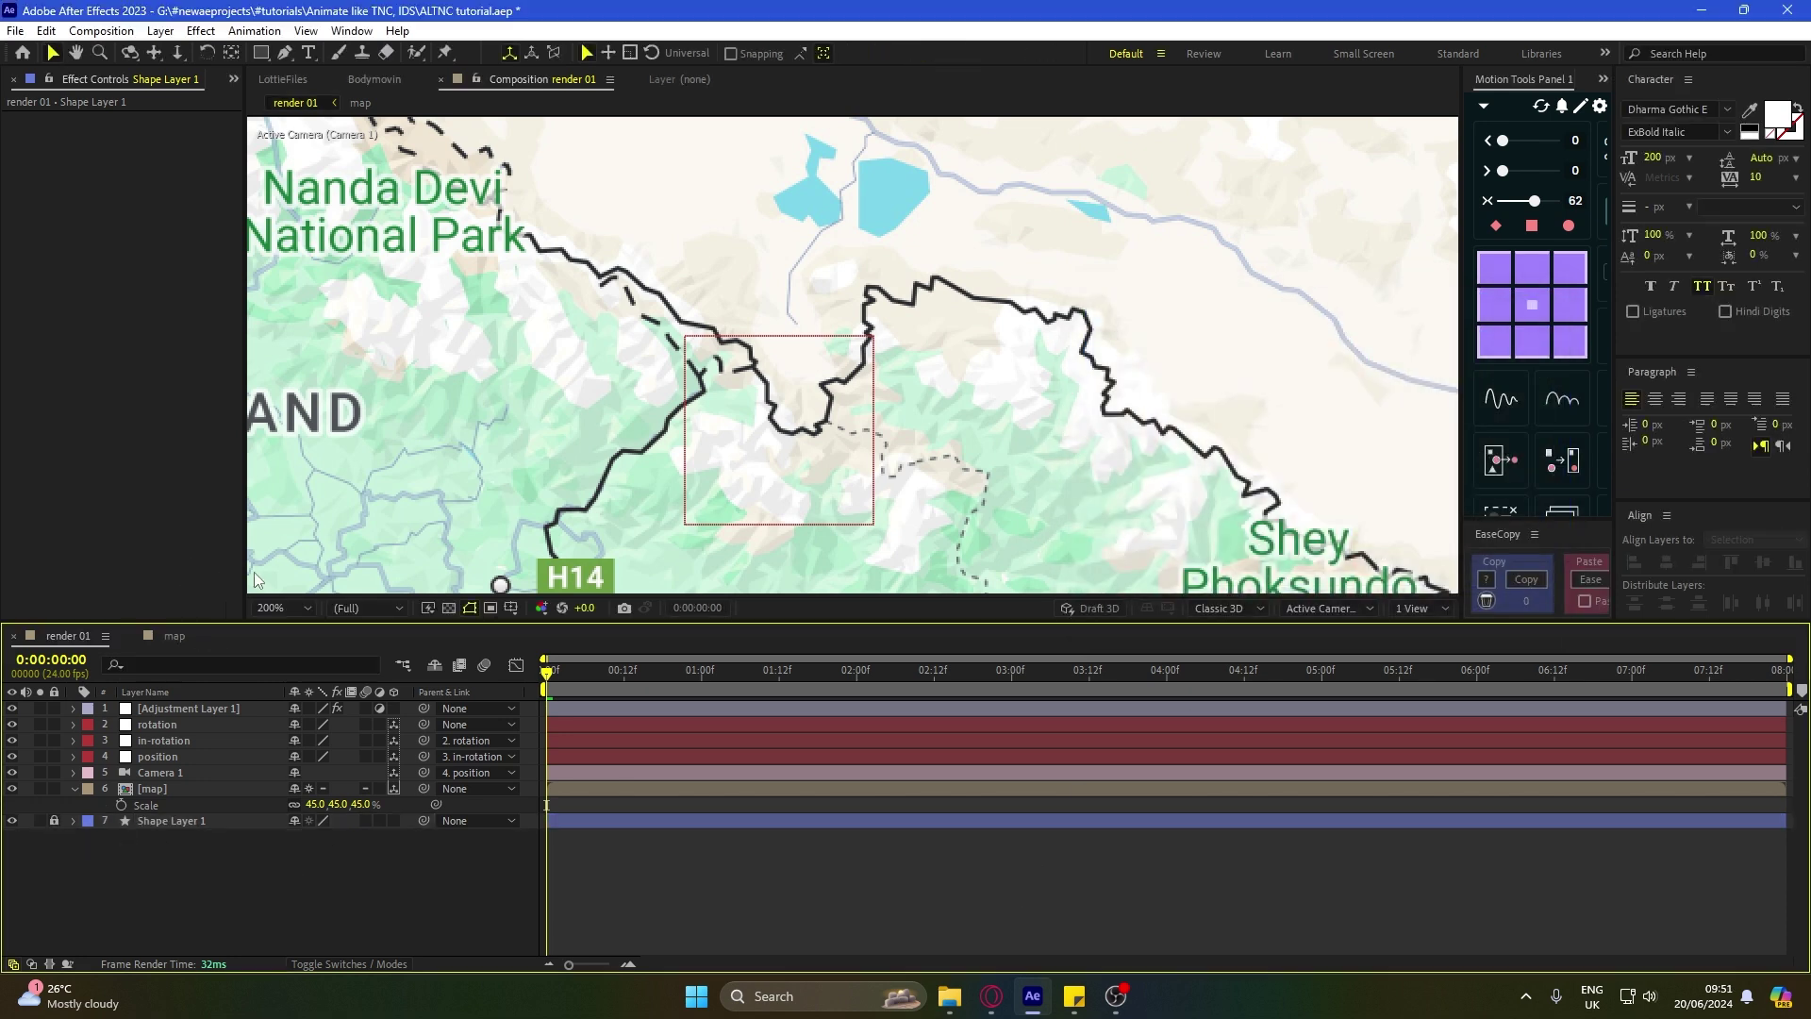
Step: Save the project and collapse the map layer's scale property
key(shift+slash)
key(ctrl+s)
key(u)
Step: Separate the position null's Position into dimensions and add X, Y and Z Position keyframes at 0:00:00:00
click(222, 756)
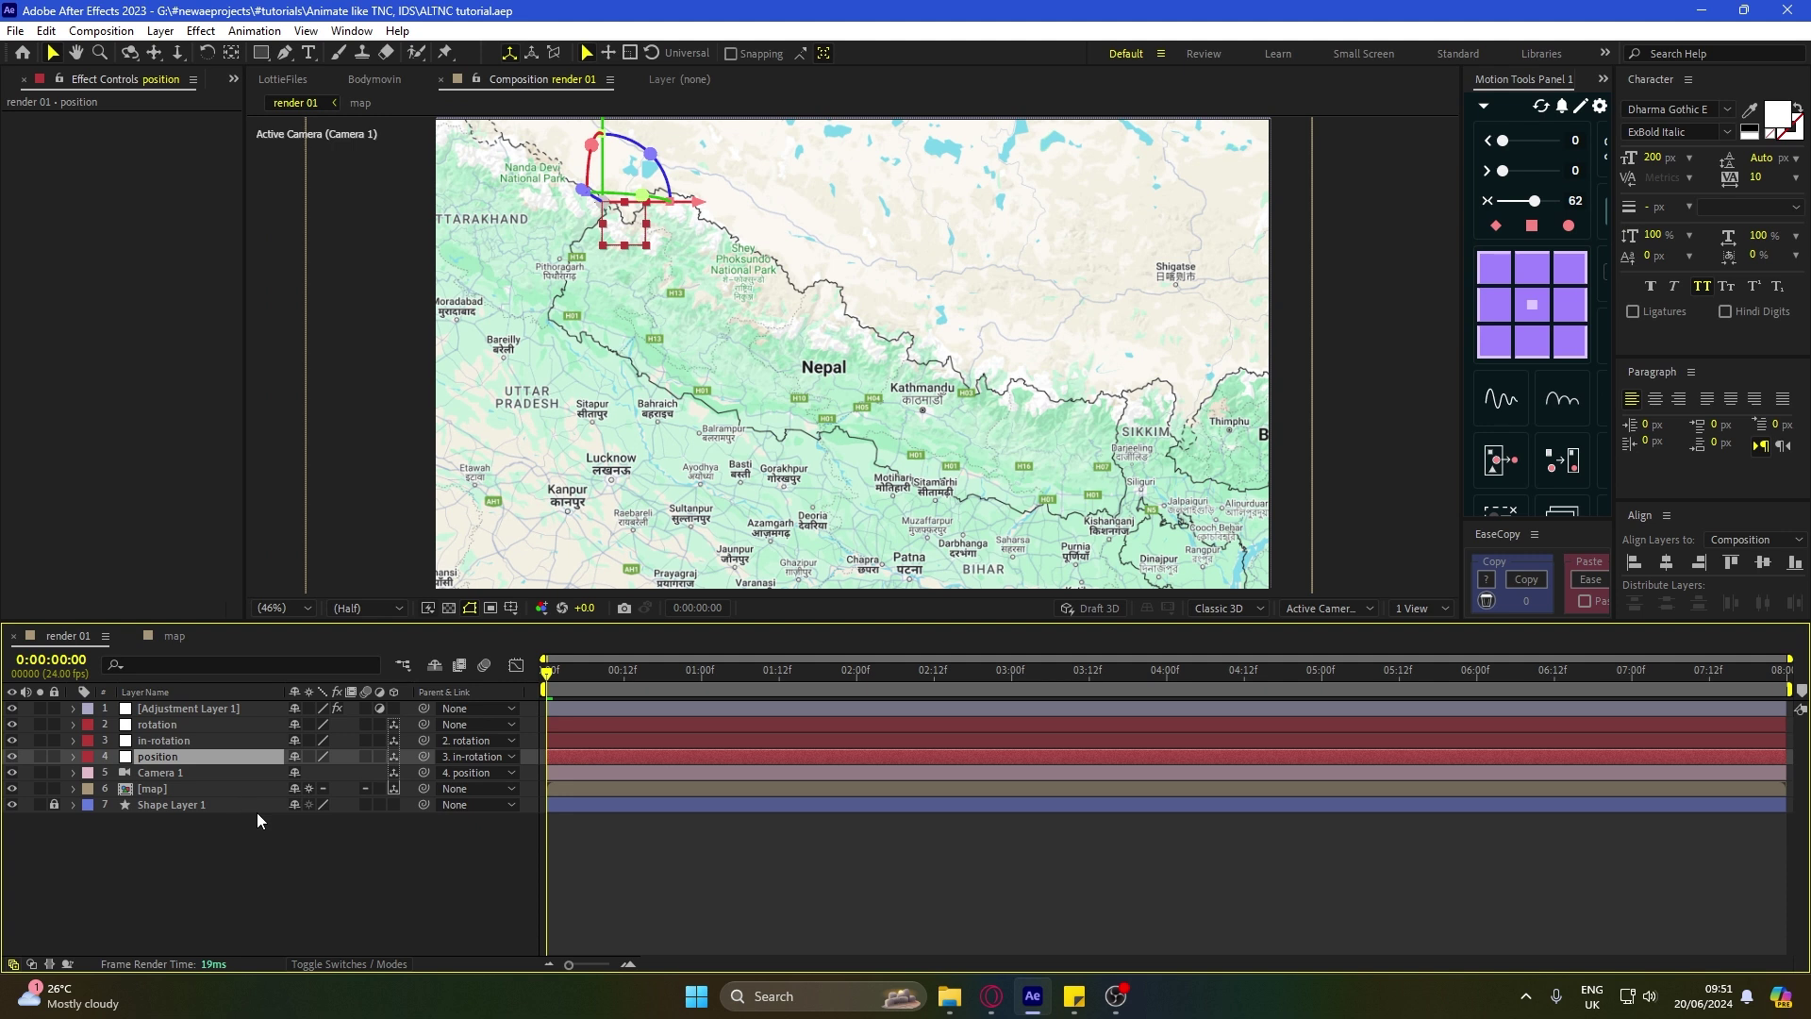
key(p)
right_click(162, 772)
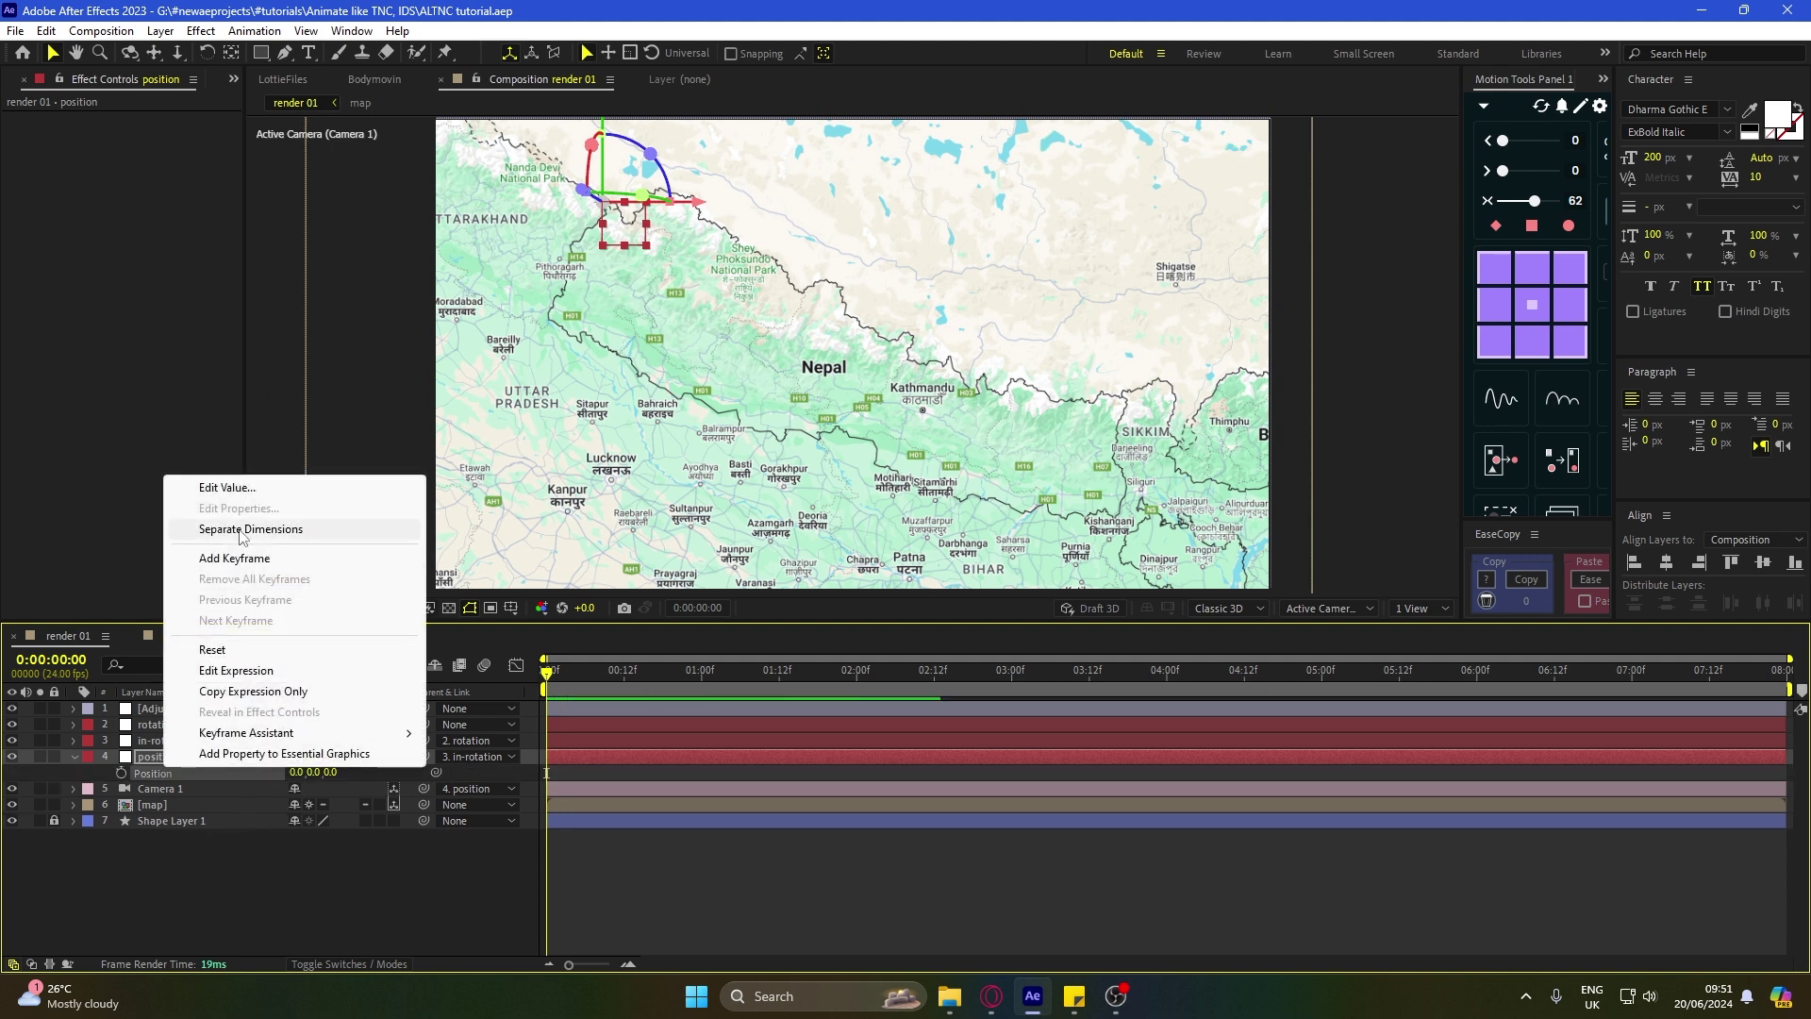
click(320, 530)
click(629, 910)
drag(121, 772, 121, 806)
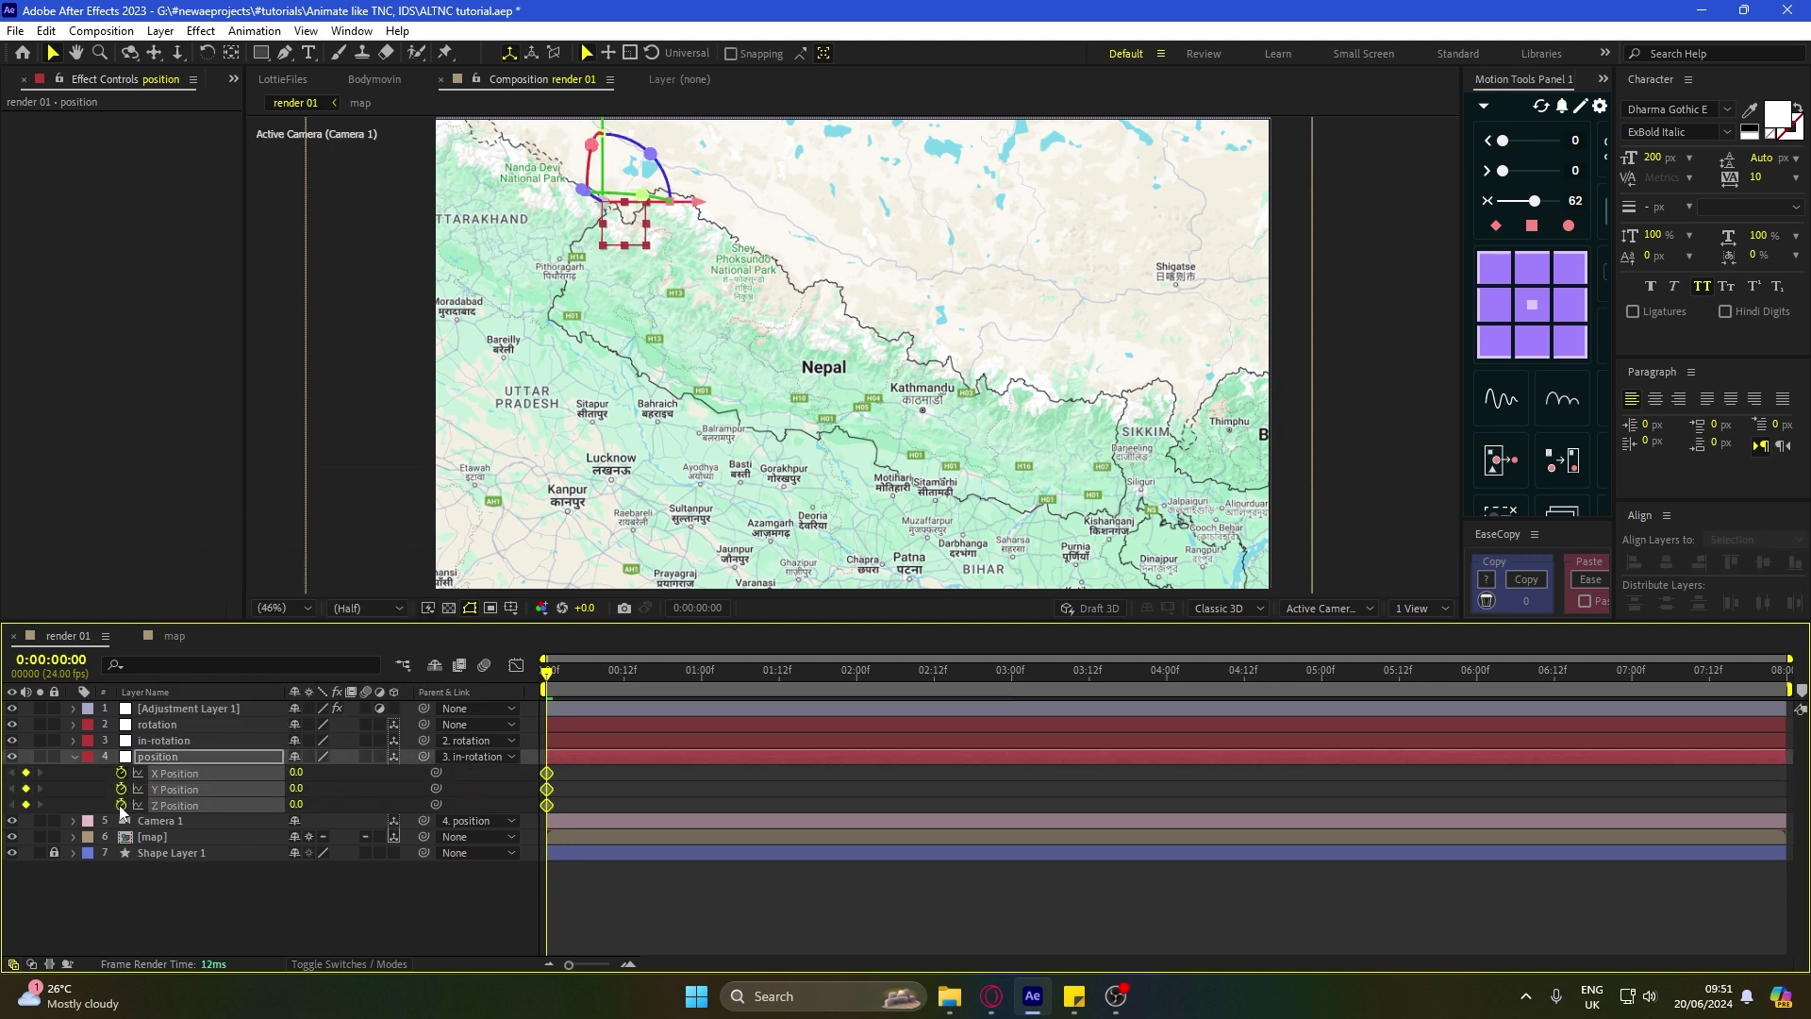
click(597, 793)
Step: At 0:00:02:02, set the position null's X Position to -573, Y Position to -352 and Z Position to 1500
key(shift+Page_Down)
key(space)
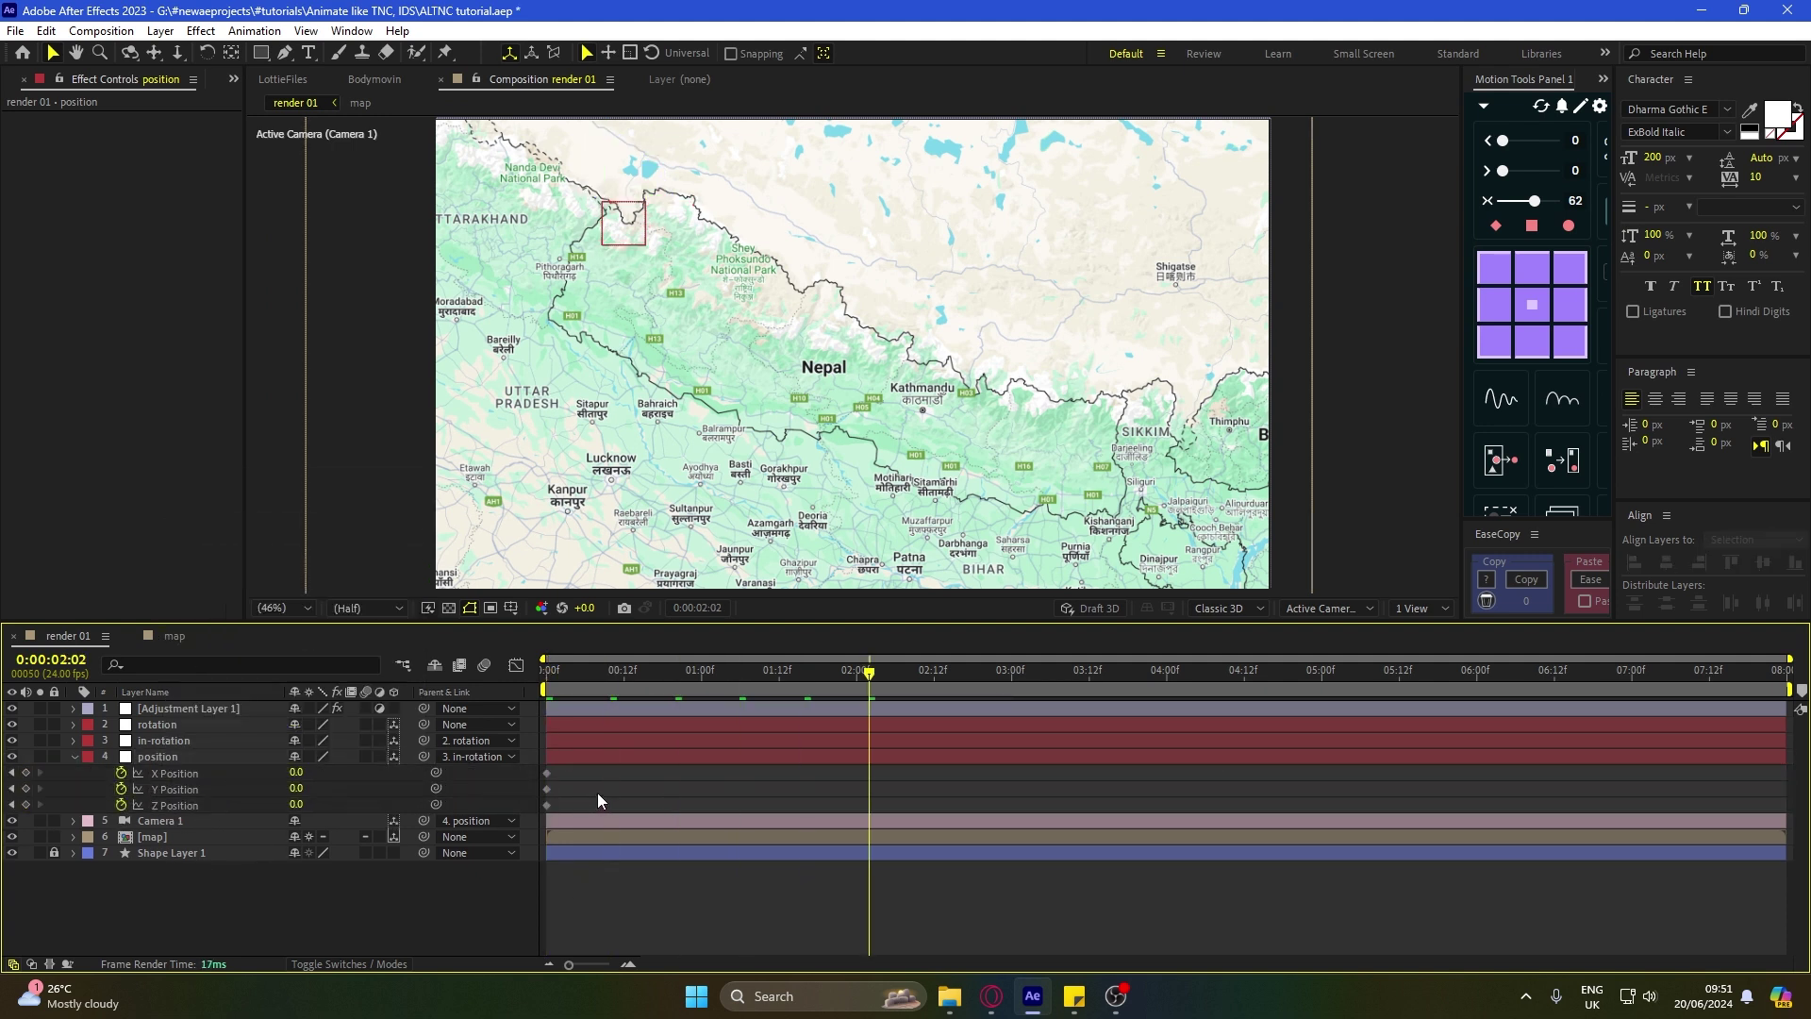
drag(296, 789, 1518, 824)
key(apostrophe)
click(303, 802)
text(2000)
key(Return)
click(306, 804)
text(1500)
key(Return)
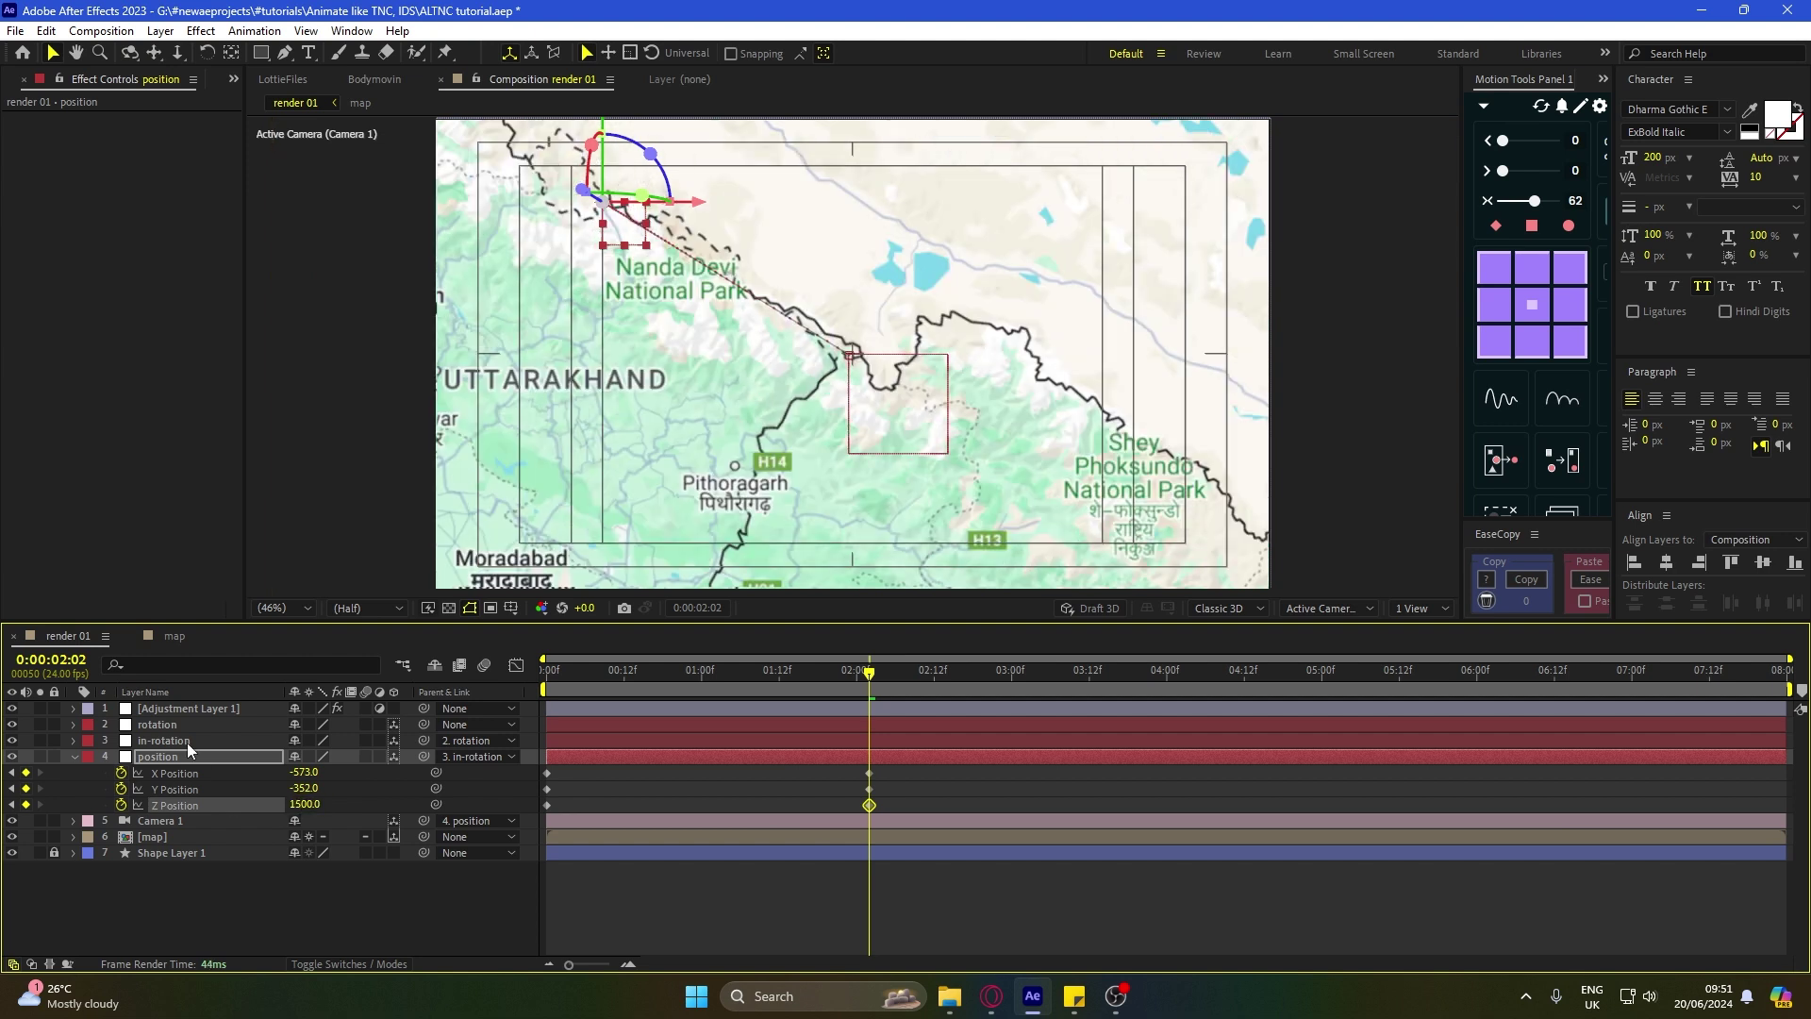
Step: Keyframe the in-rotation null's X Rotation from the start and set it to 60° at 0:00:02:02
click(185, 741)
key(r)
click(121, 773)
drag(325, 772, 381, 772)
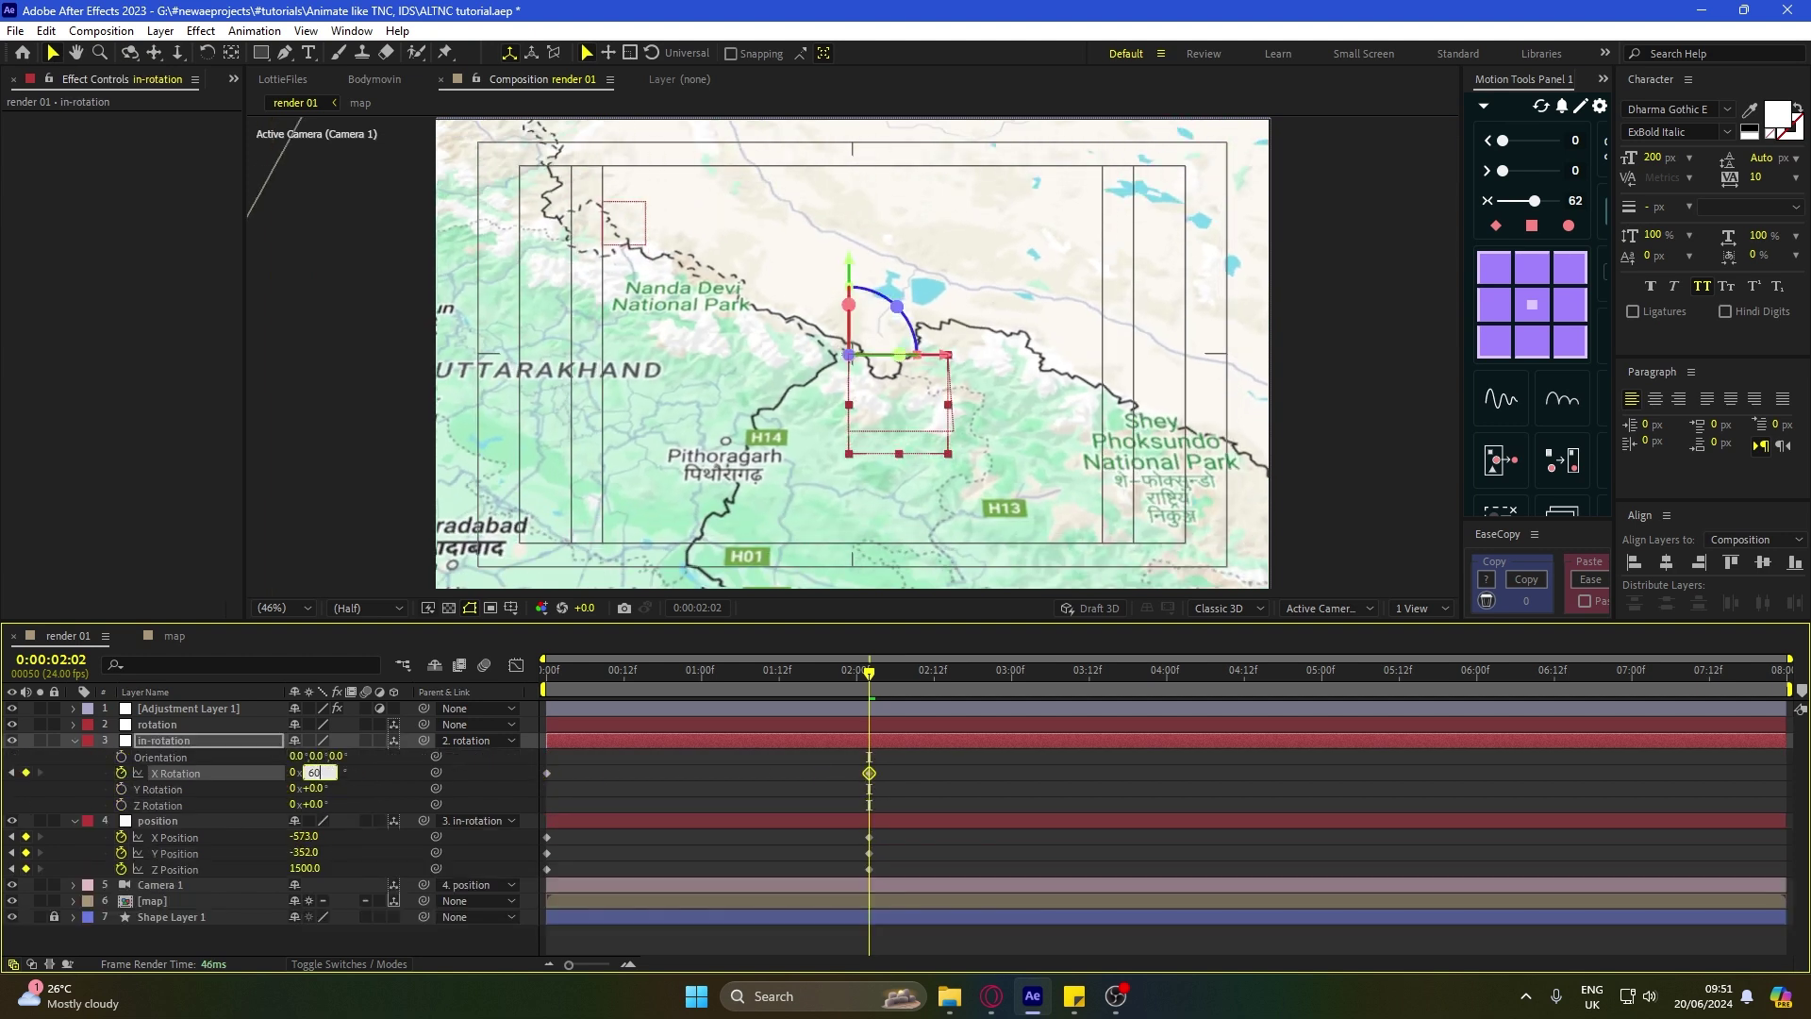
click(819, 768)
Step: Set the position null's Z Position to 1378 at 0:00:02:02, save the project and preview from the start
scroll(960, 430, down, 2)
scroll(960, 430, up, 2)
drag(307, 868, 115, 887)
click(699, 828)
key(ctrl+s)
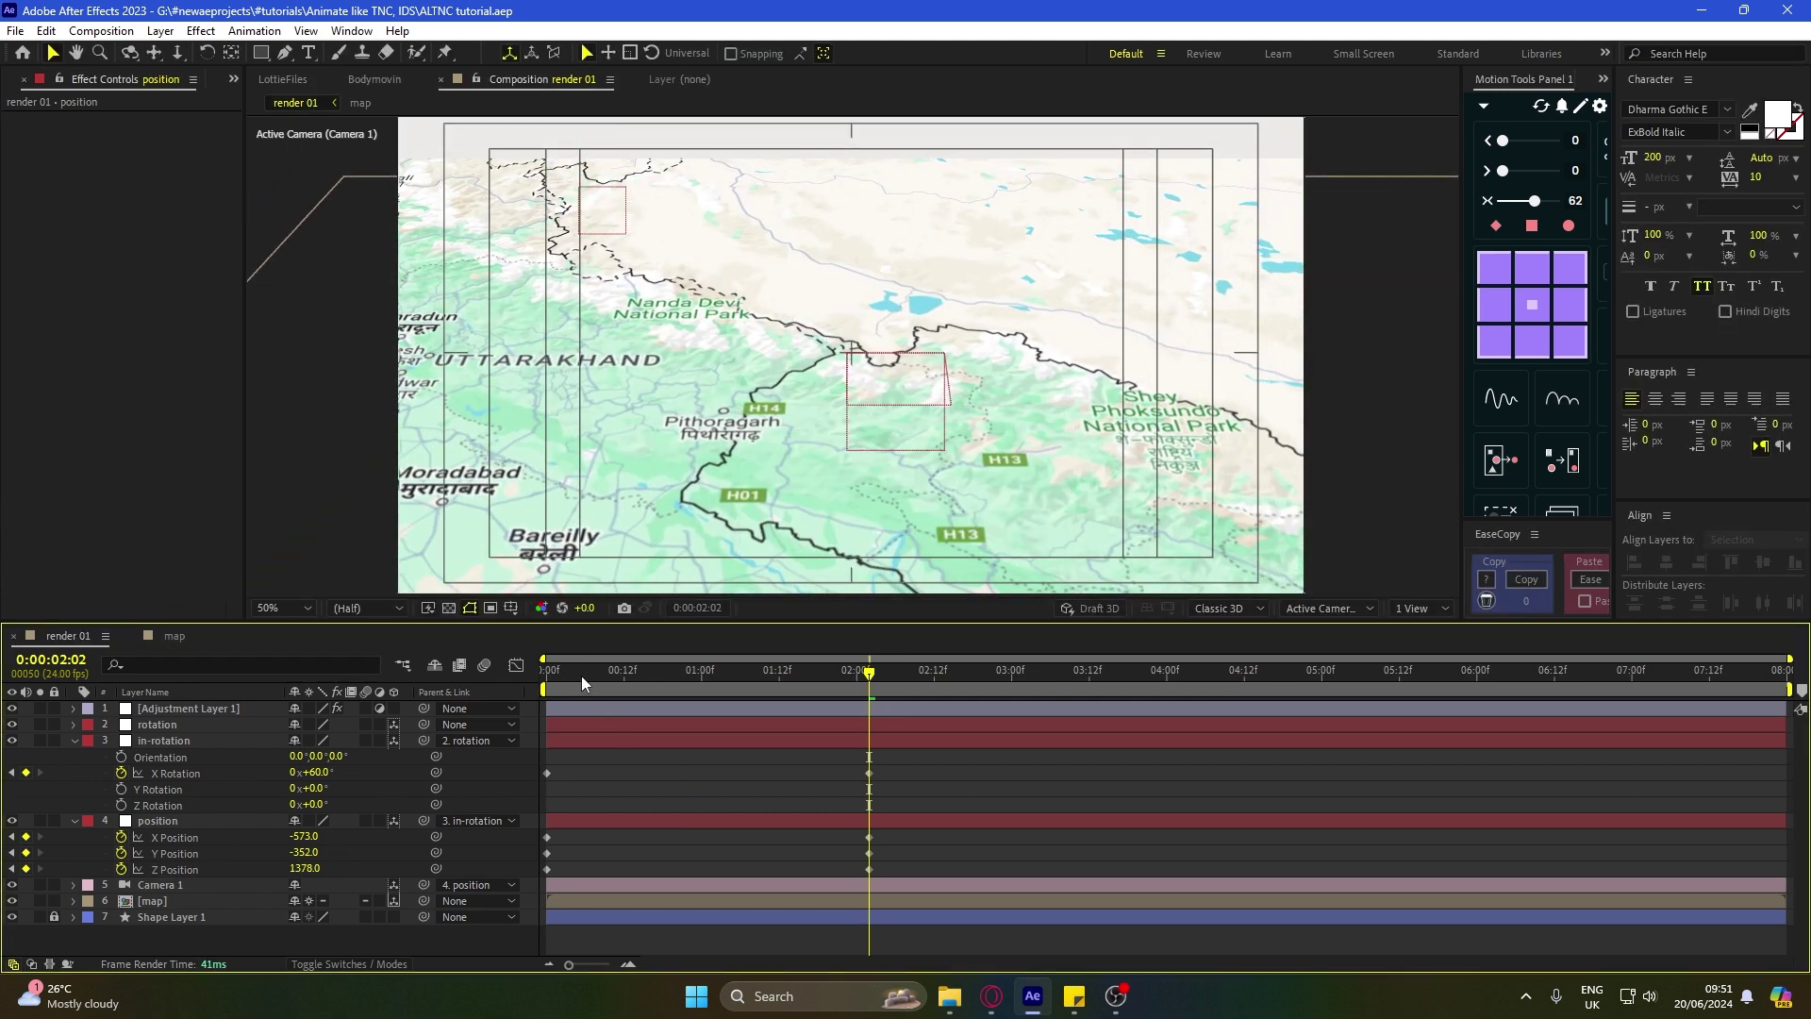
drag(586, 675, 515, 725)
key(space)
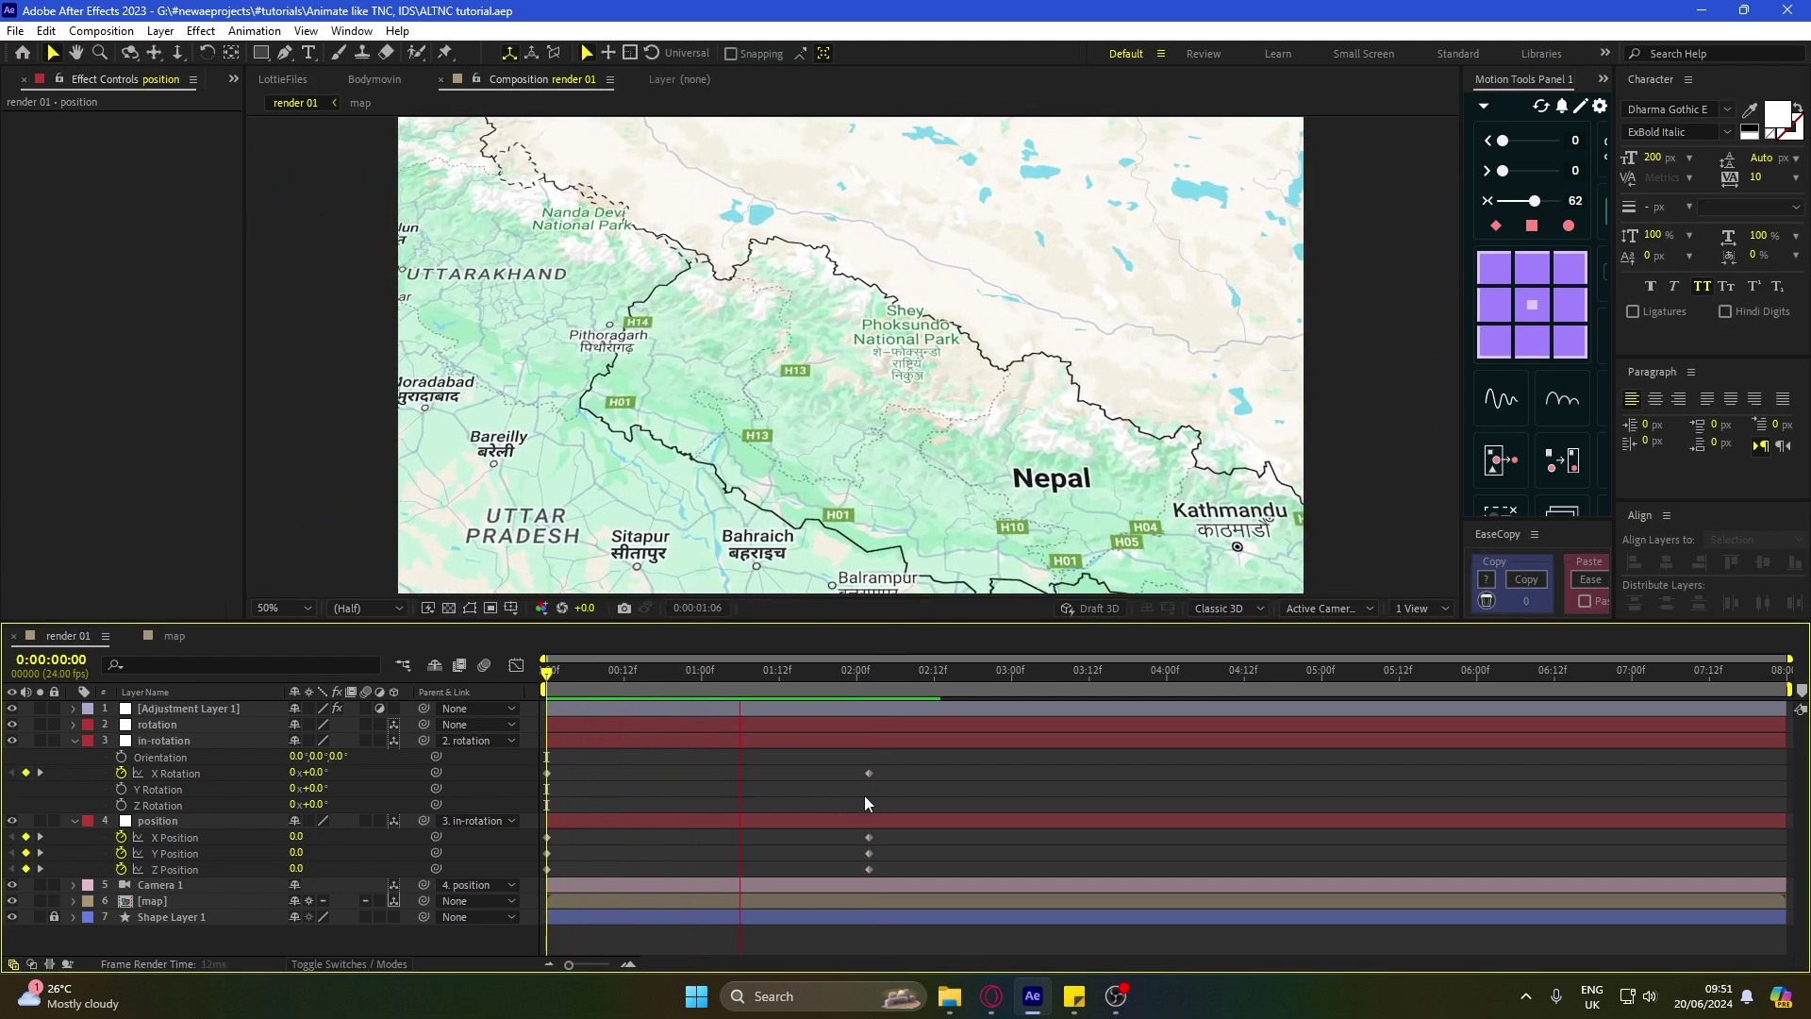
Step: Keyframe the rotation null's Z Rotation at the start, set it to 45° at 0:00:06:23, and preview the motion
click(603, 725)
key(r)
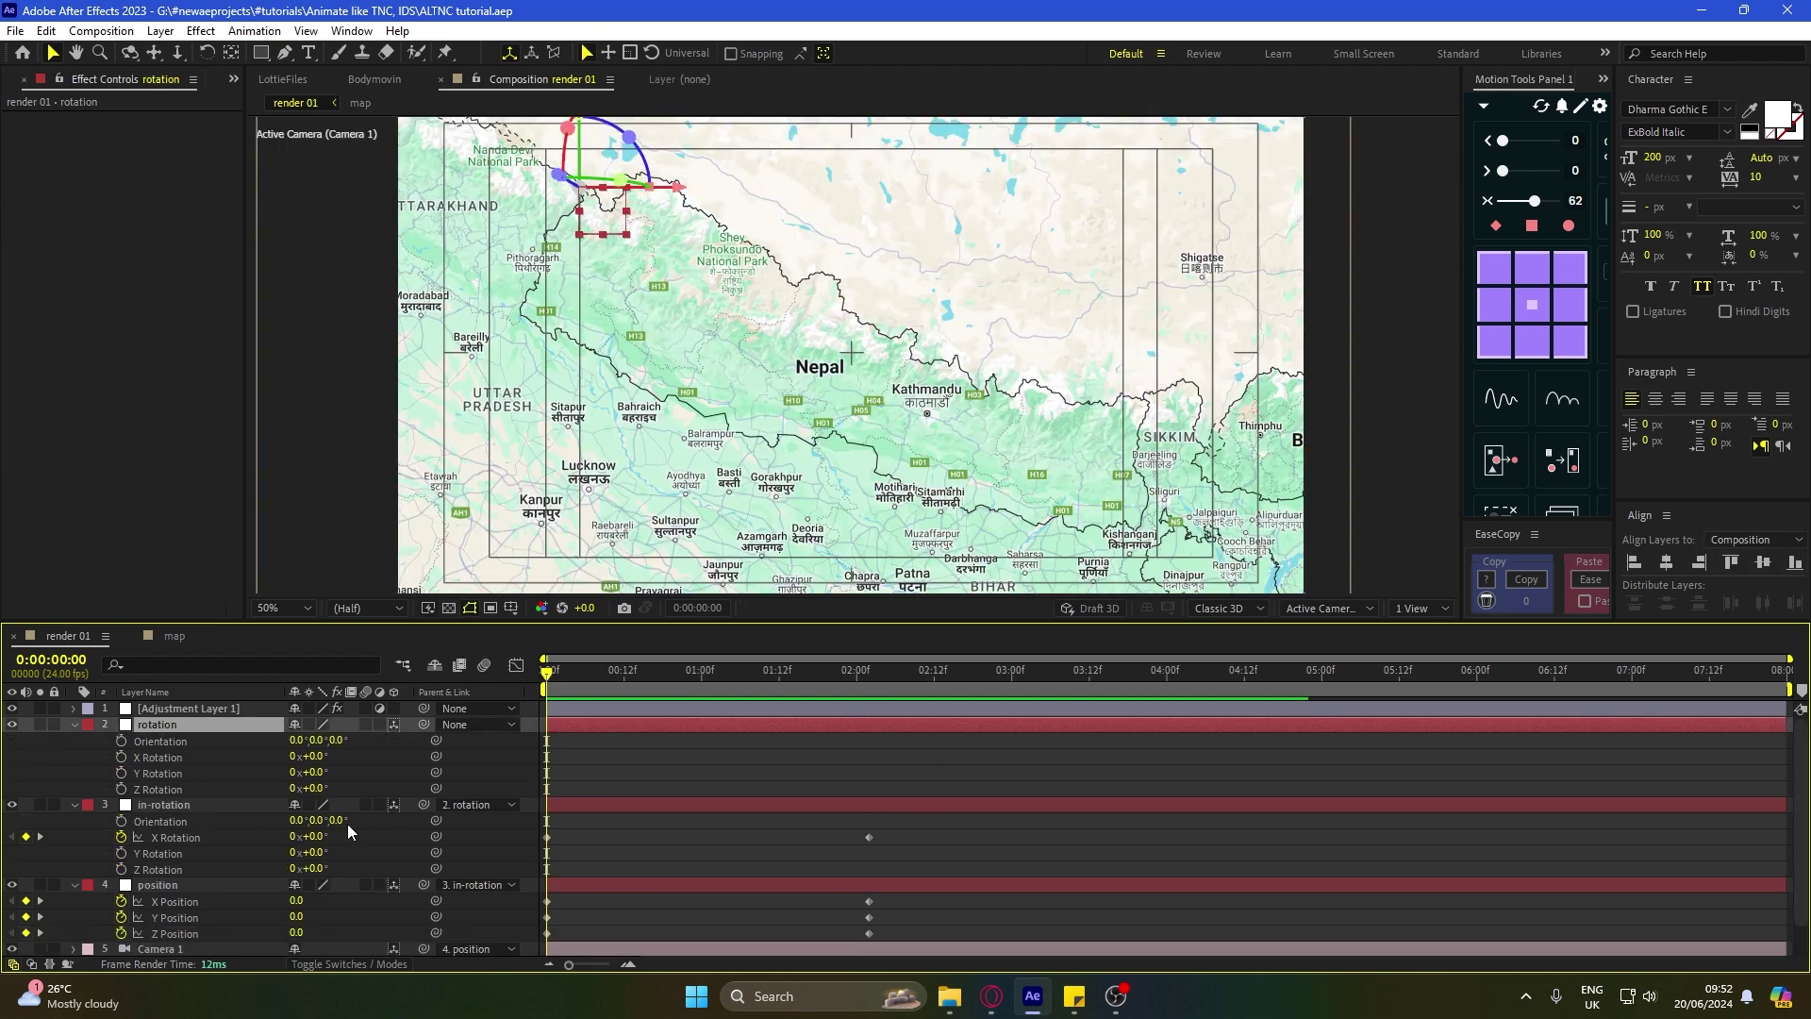
click(224, 788)
click(121, 788)
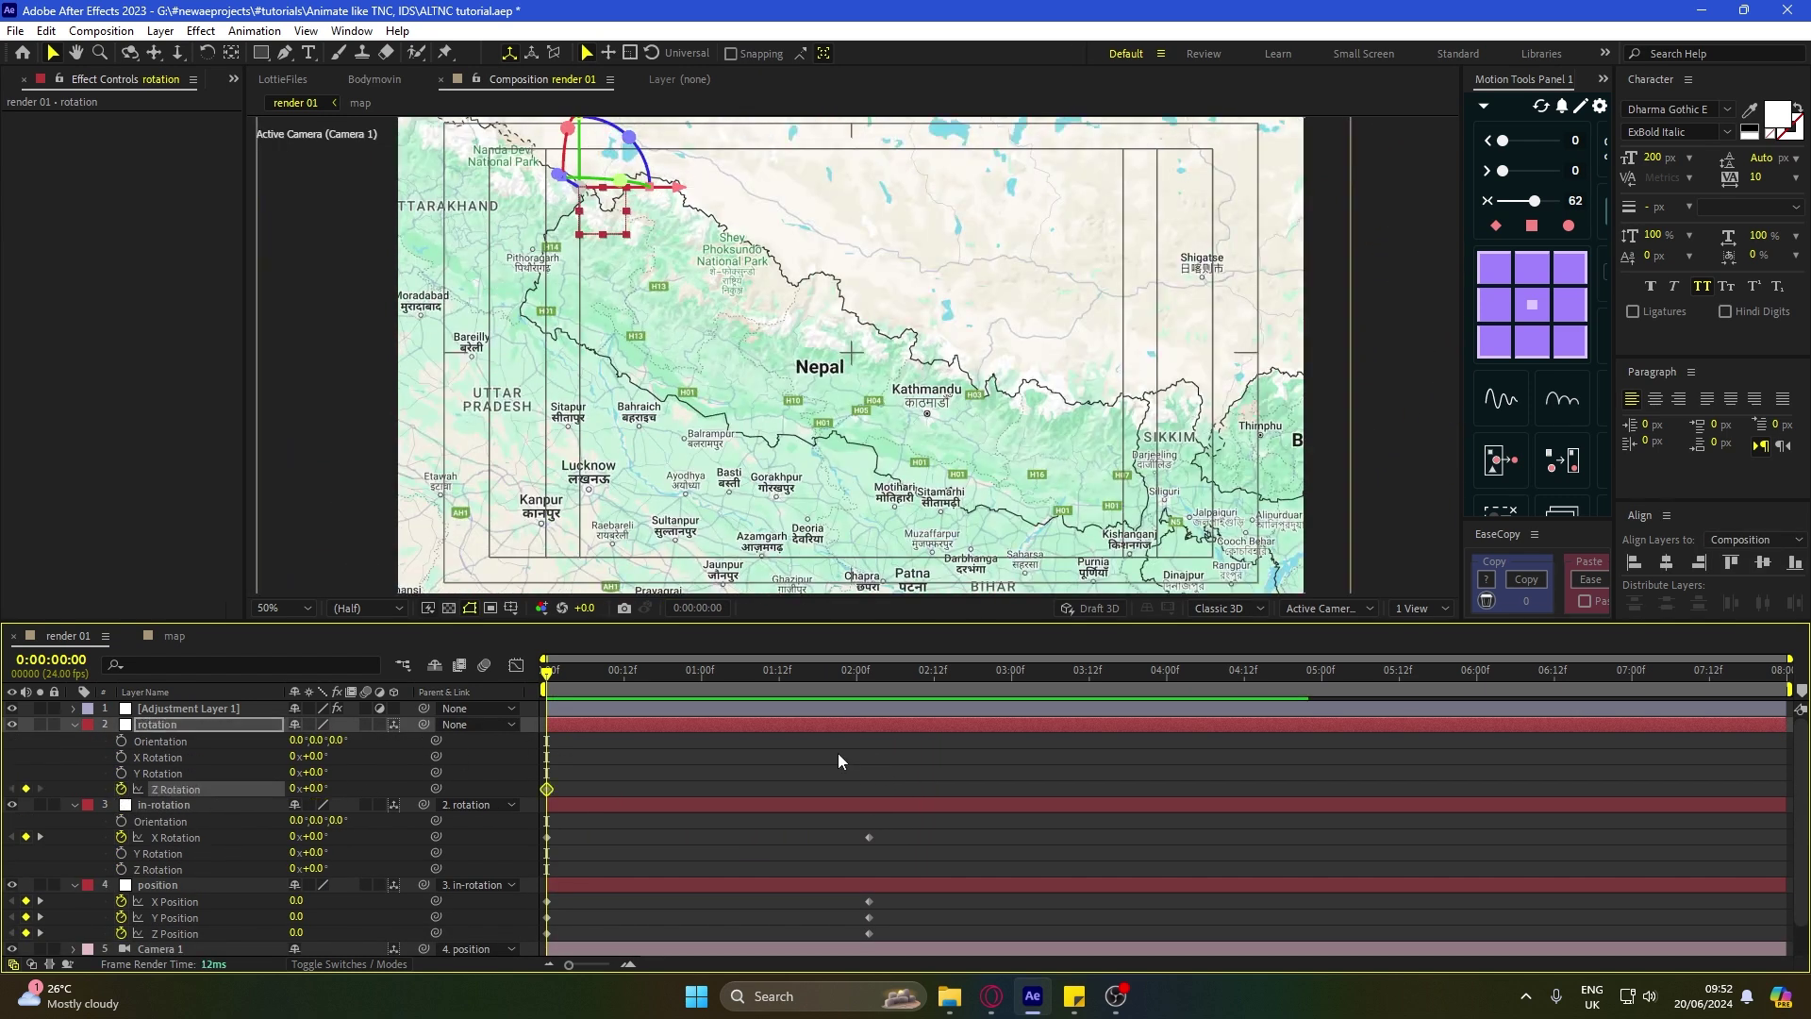
click(1625, 671)
click(314, 788)
text(30)
click(1117, 779)
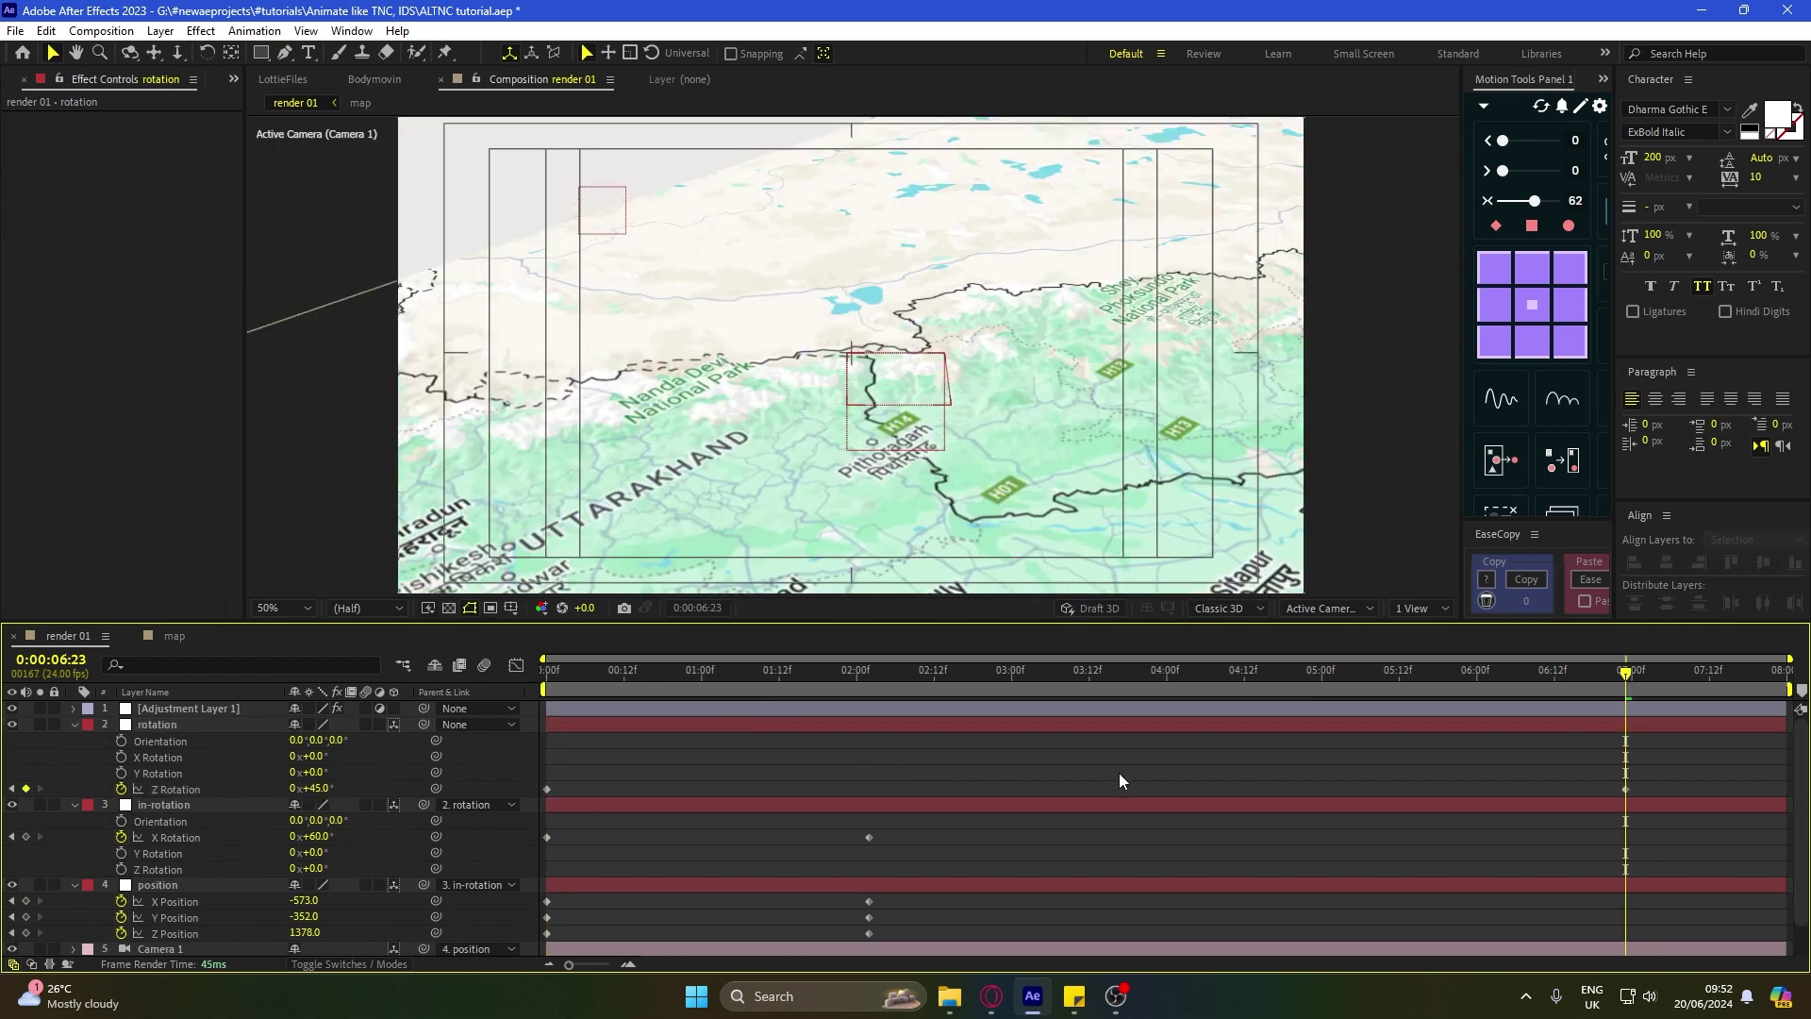
drag(640, 671, 471, 743)
key(space)
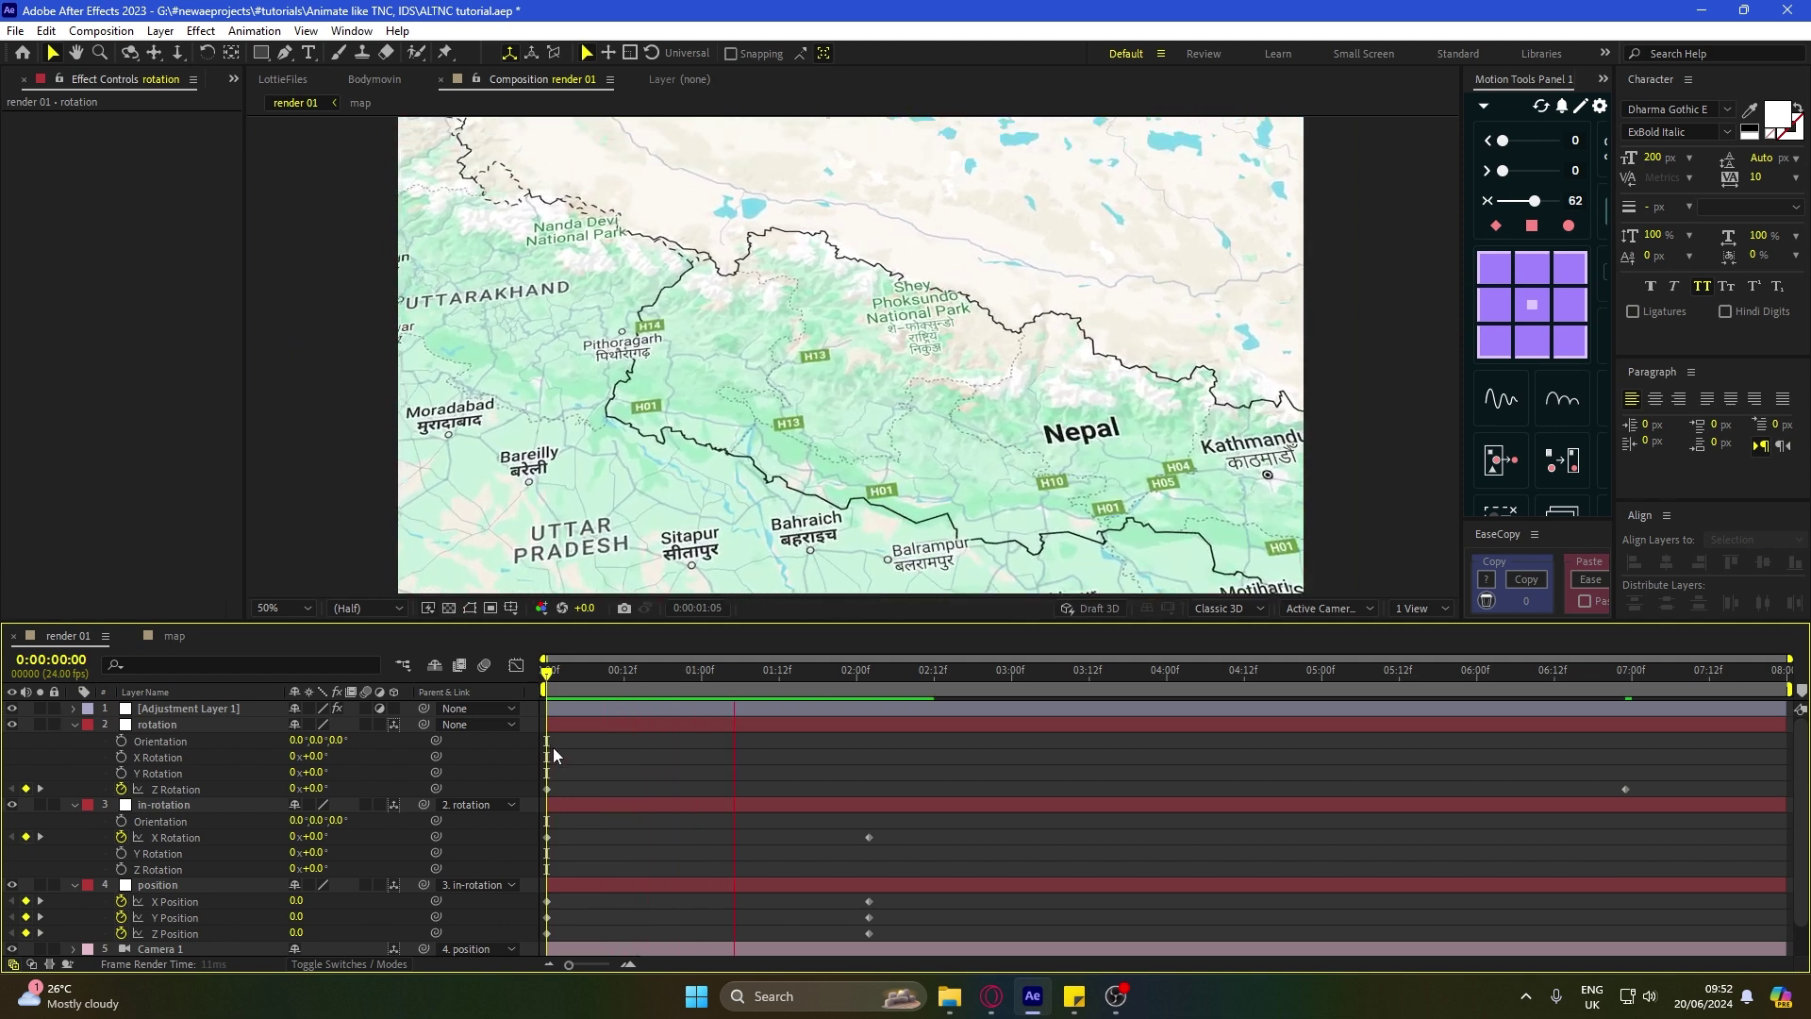
Step: Set the rotation null's Z Rotation to -45° at 0:00:06:23 and preview the animation
drag(1609, 671, 1628, 680)
click(319, 788)
text(-45)
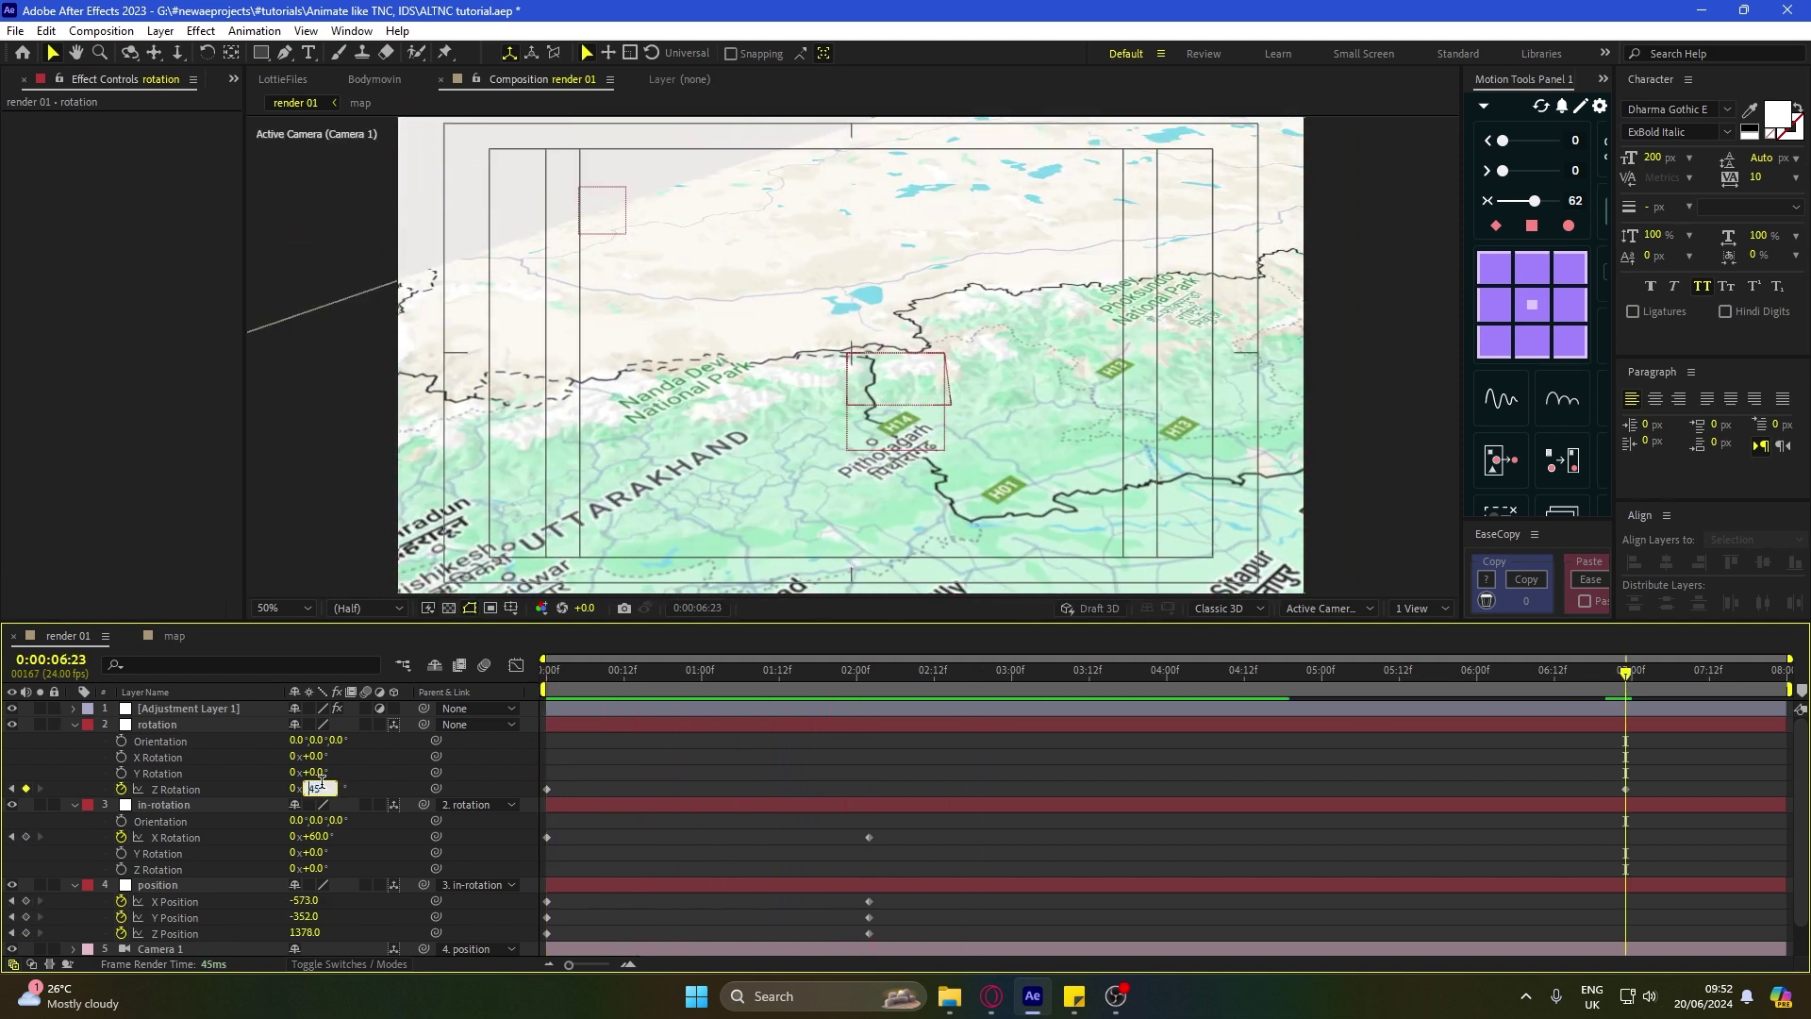
key(Return)
key(space)
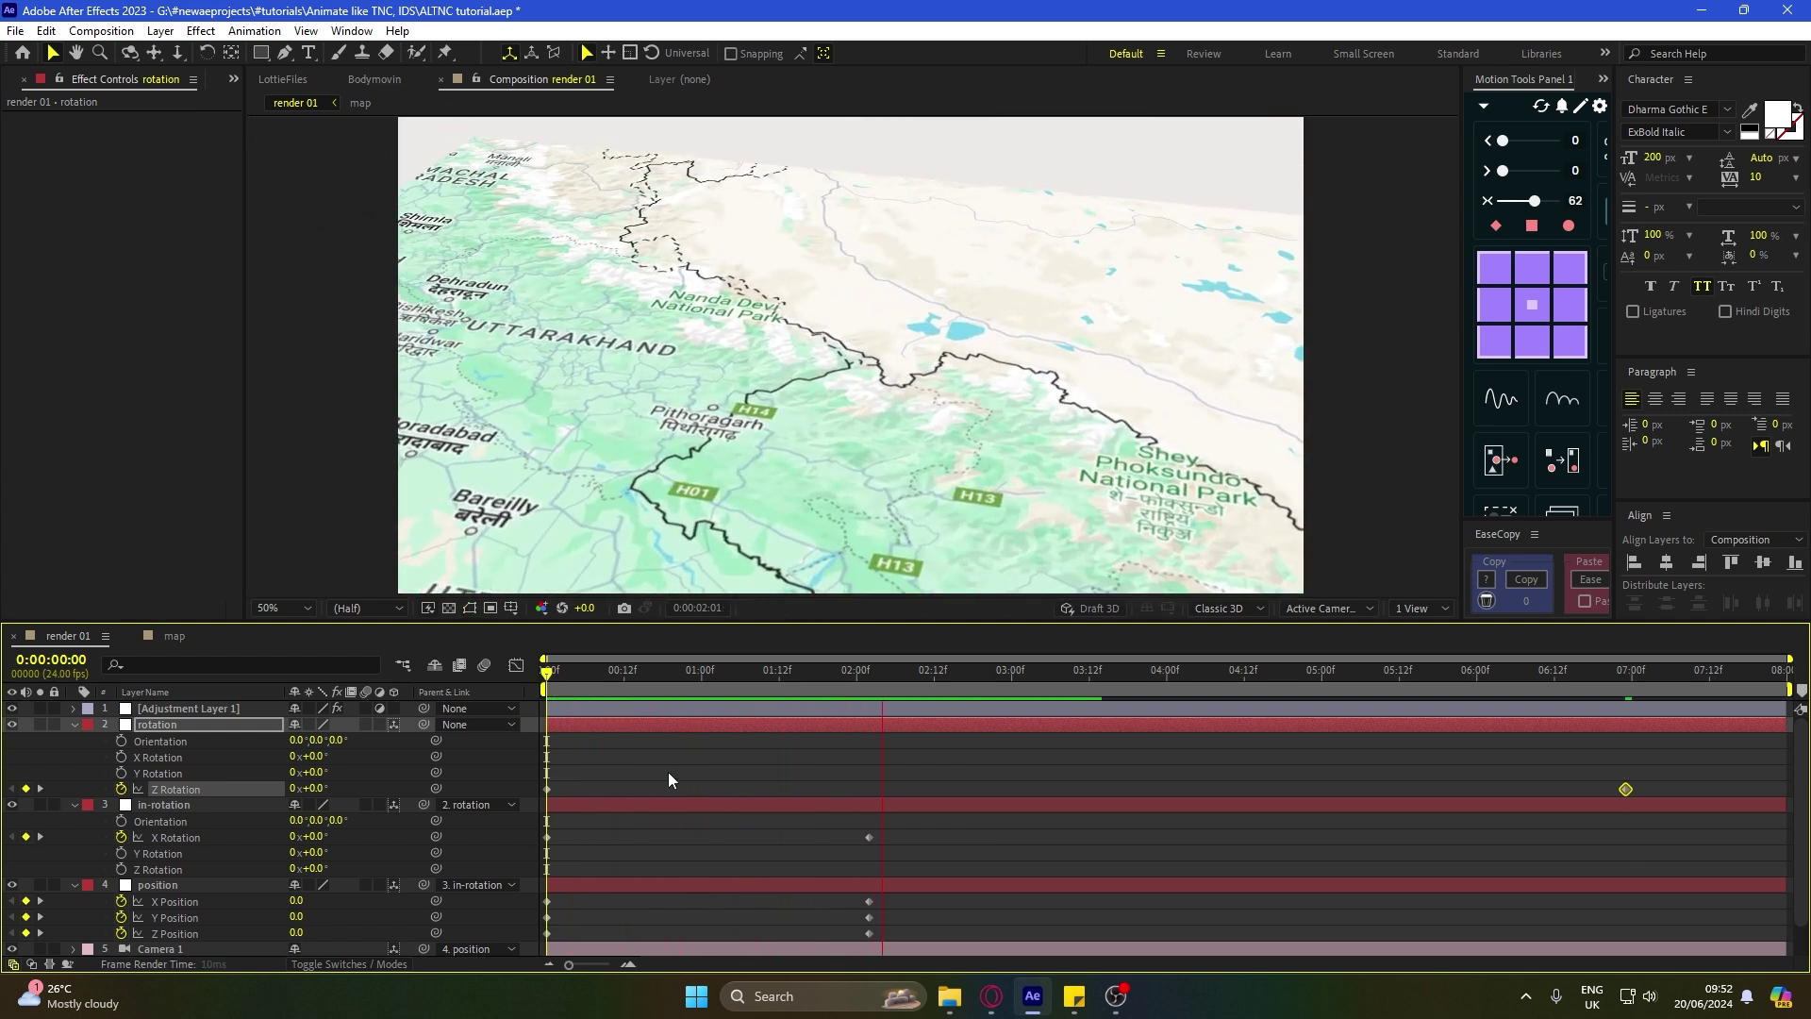
key(space)
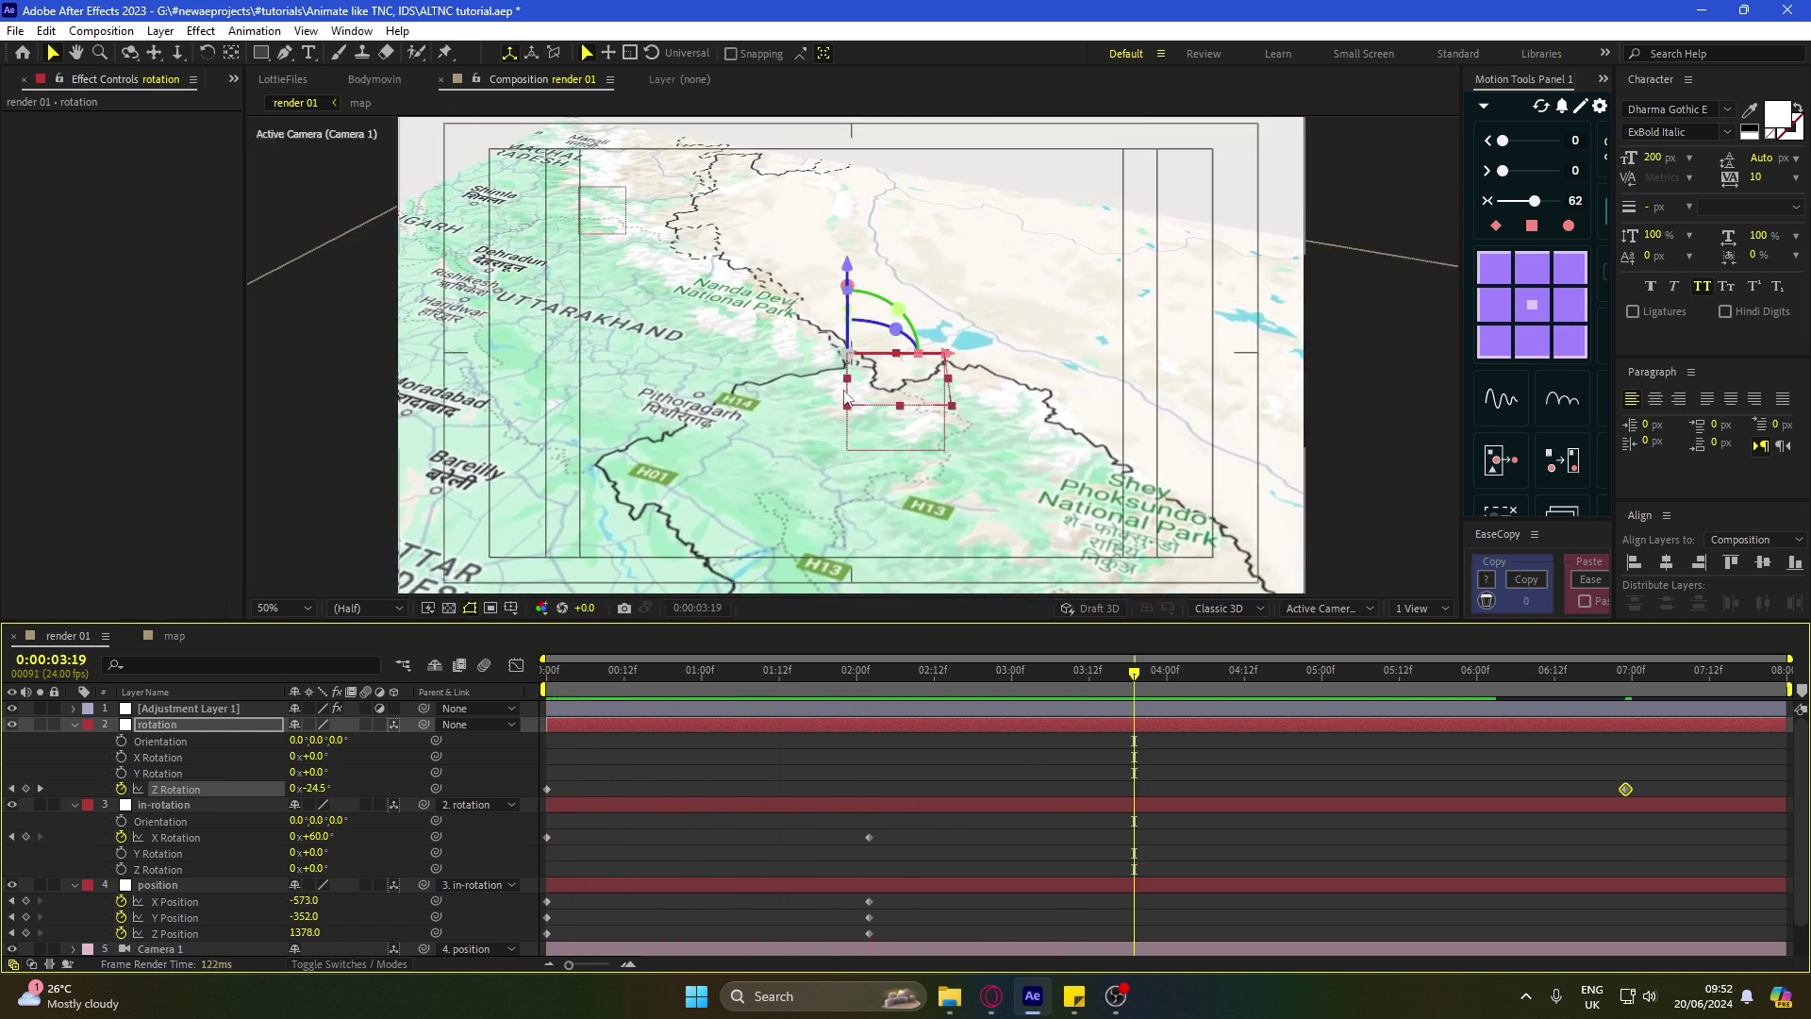
Step: Nudge the position null at 0:00:02:02 to X Position -553 and Y Position -366 to recenter the view
click(893, 887)
key(shift+Left)
key(shift+Right)
key(shift+Right)
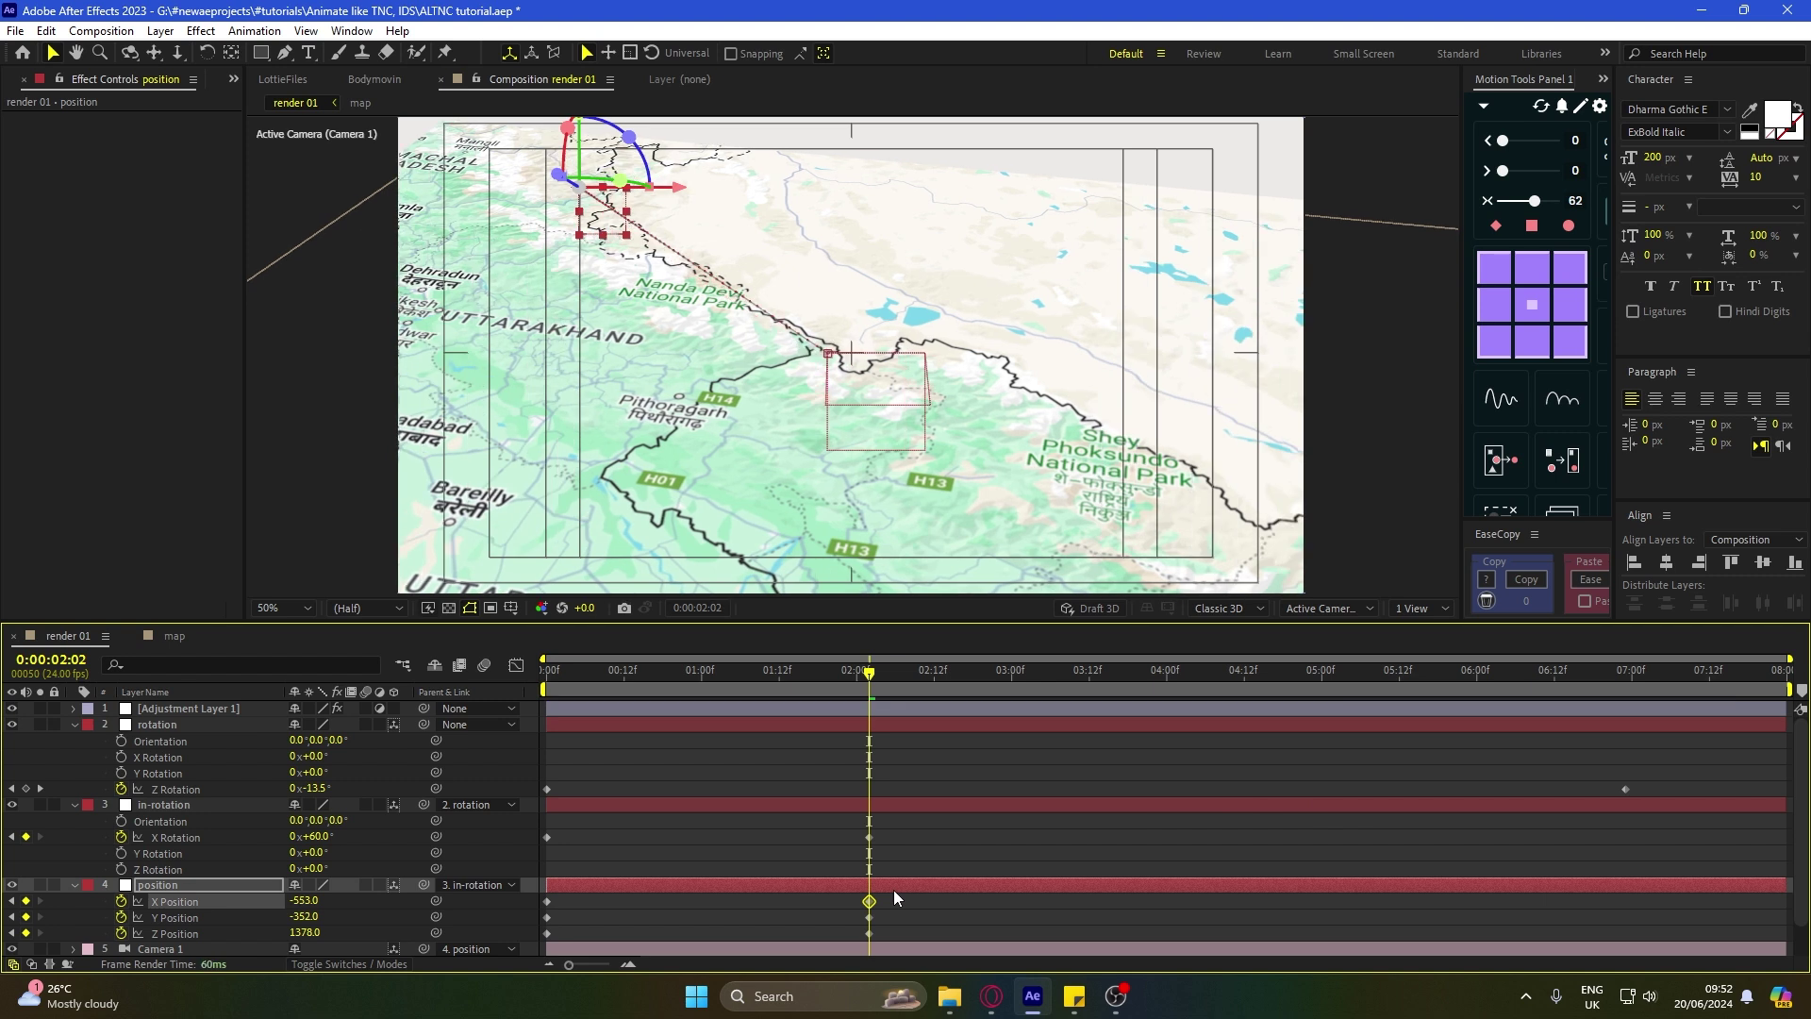
key(shift+Down)
key(shift+Up)
key(Up)
key(Up)
key(Up)
key(Up)
key(Up)
key(Up)
key(Up)
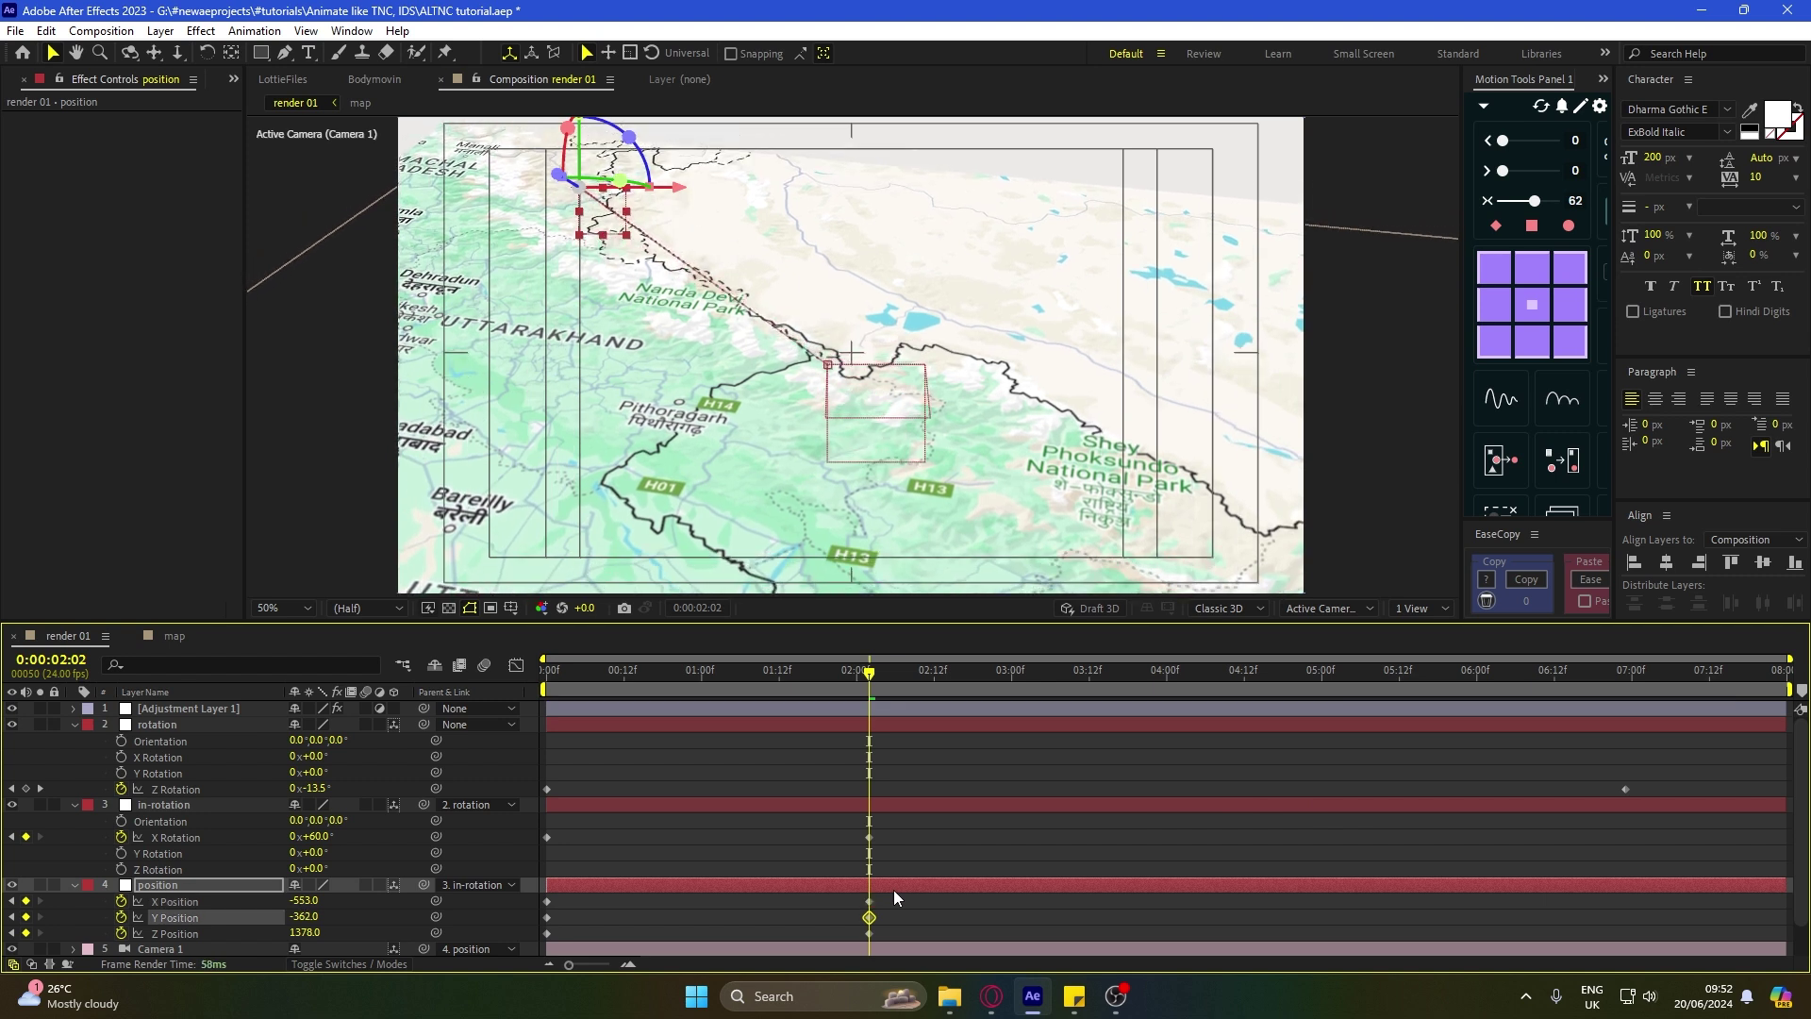
Step: Hide the title-safe guides and preview the camera move from the start
click(920, 769)
key(apostrophe)
drag(583, 672, 483, 716)
key(space)
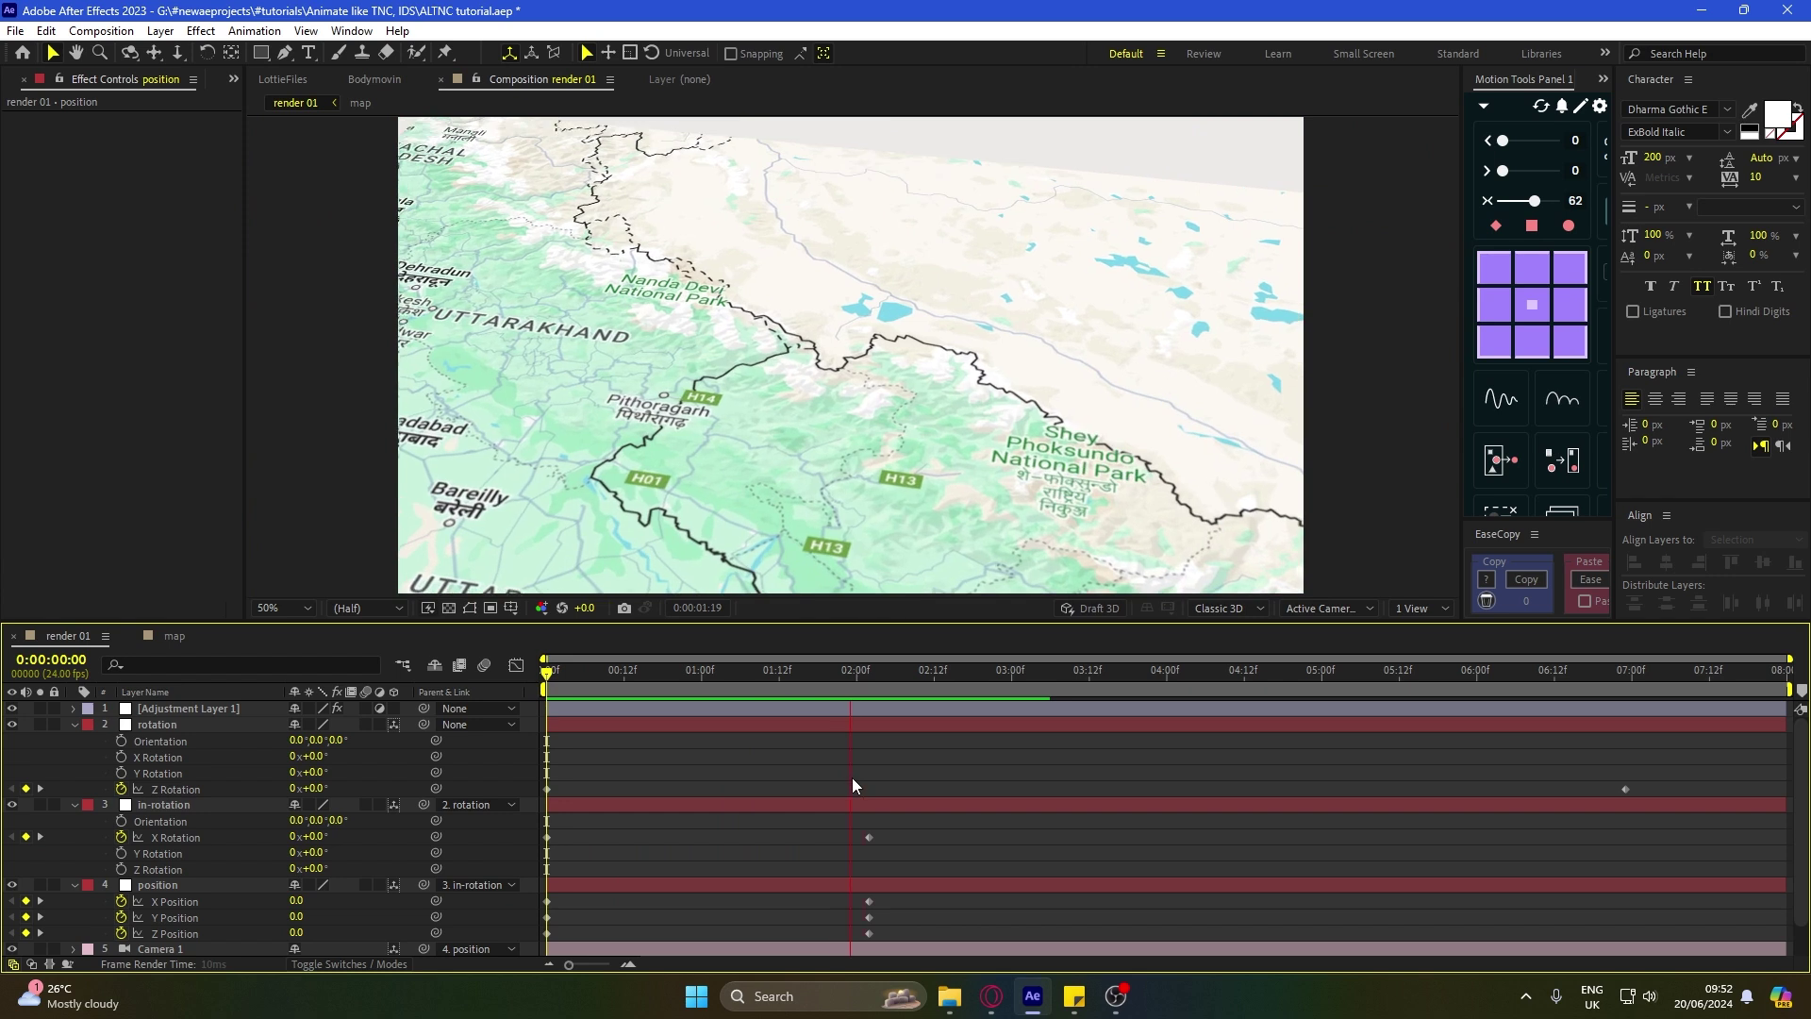
key(space)
Step: Ease the position null's X, Y, Z Position and the in-rotation null's X Rotation in the speed graph, and preview the motion
drag(908, 837, 496, 960)
click(516, 666)
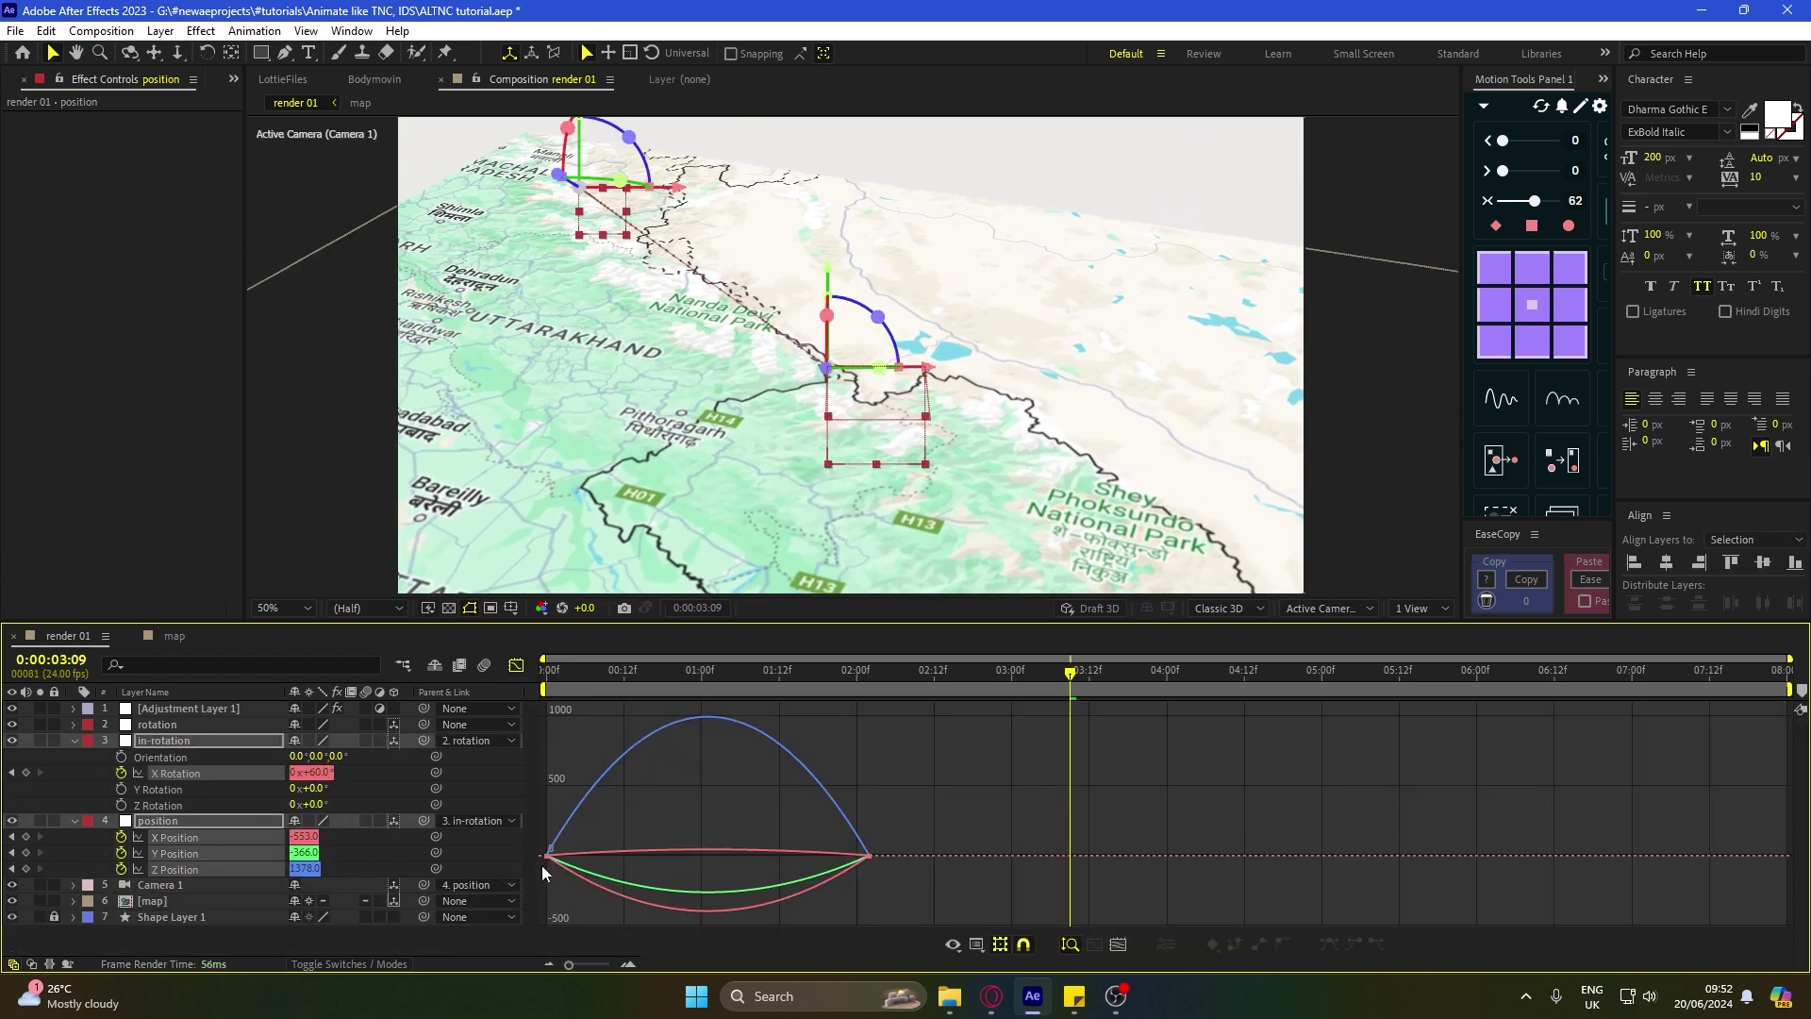
click(748, 849)
drag(654, 855, 728, 852)
drag(1352, 789, 1039, 930)
drag(1090, 864, 1026, 856)
key(Home)
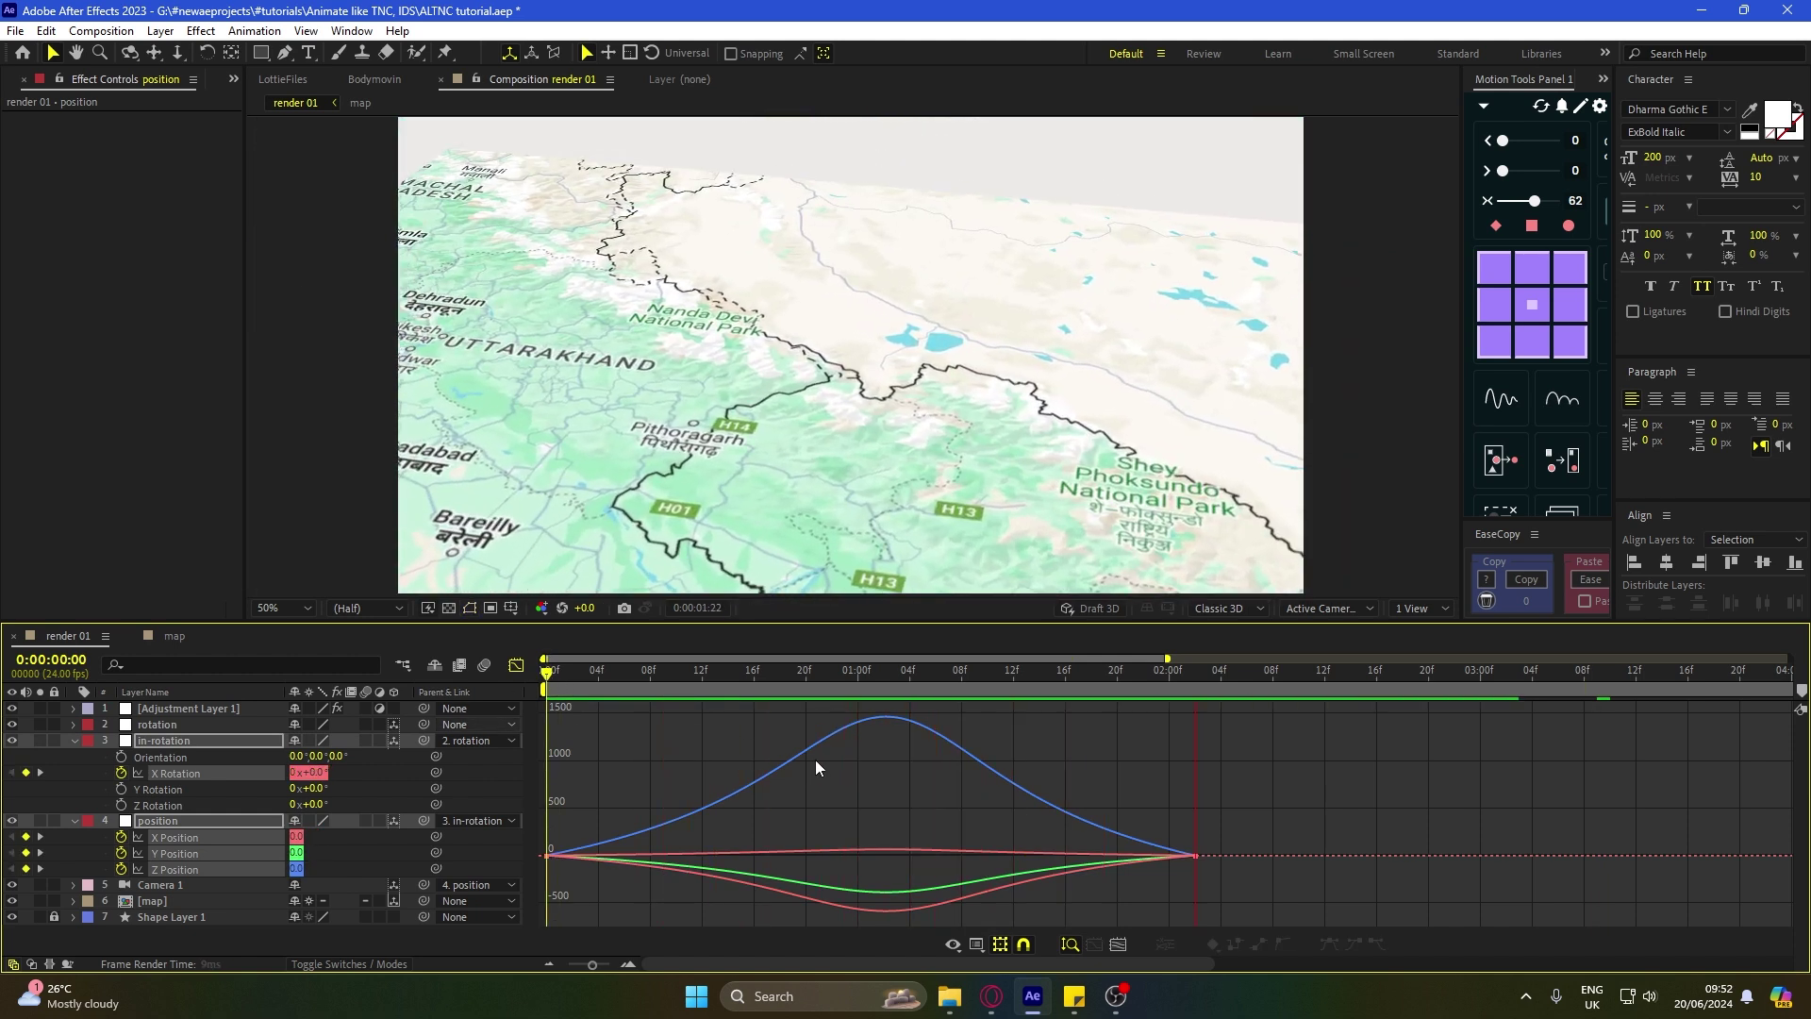
key(space)
Step: Set the ease of the selected position and in-rotation keyframes to 67 with Motion Tools and preview it
drag(1360, 810, 459, 912)
drag(1534, 201, 1539, 206)
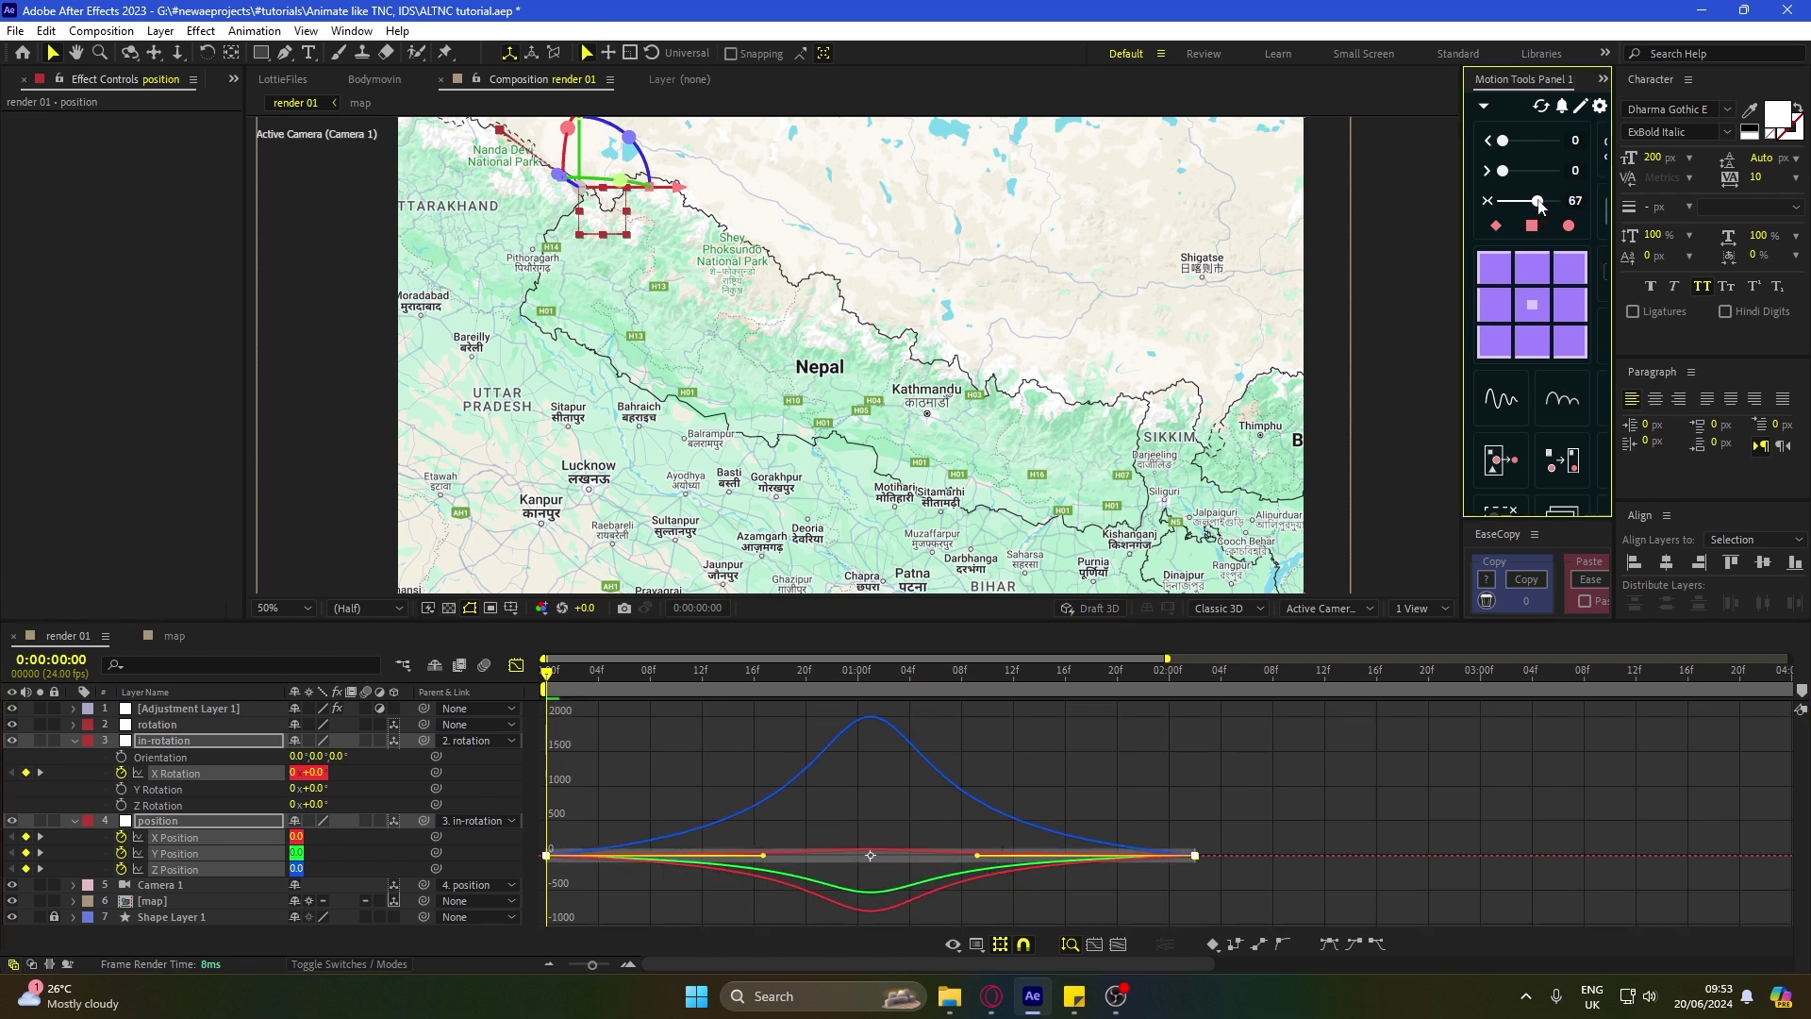
key(space)
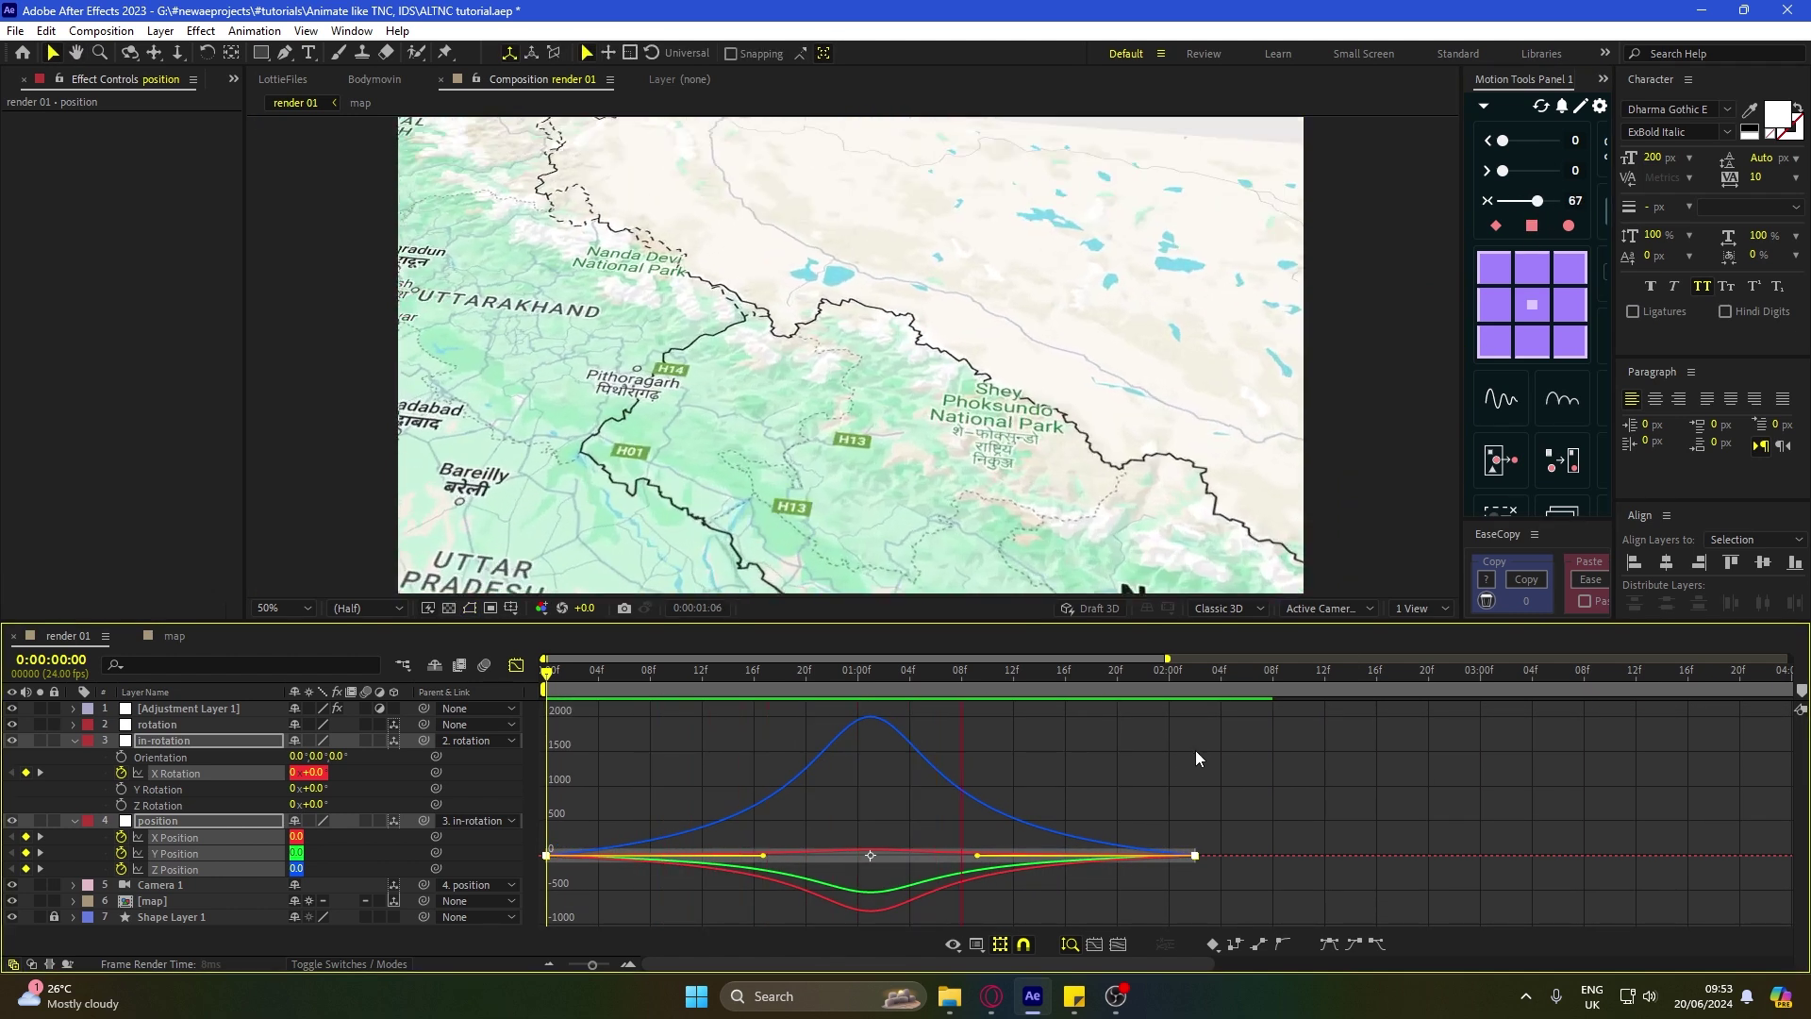
click(1168, 792)
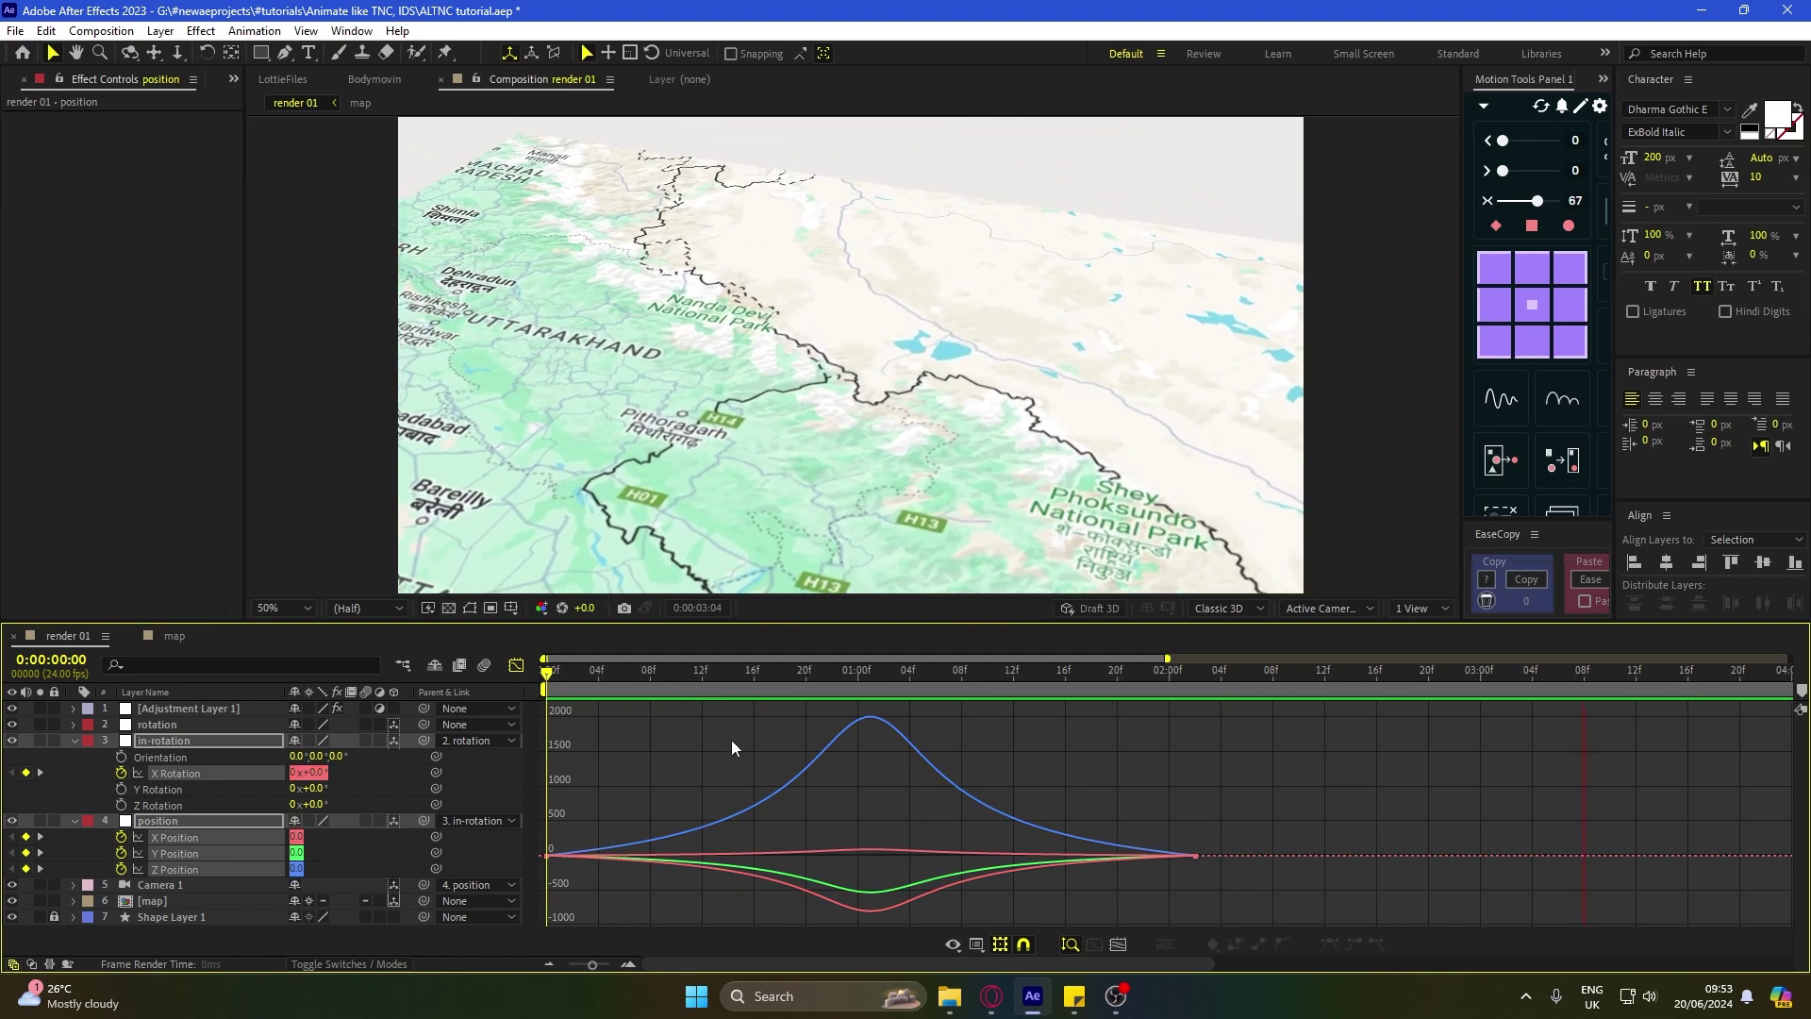
Step: Leave the graph editor, save the project and preview the eased camera move
key(minus)
click(517, 667)
key(space)
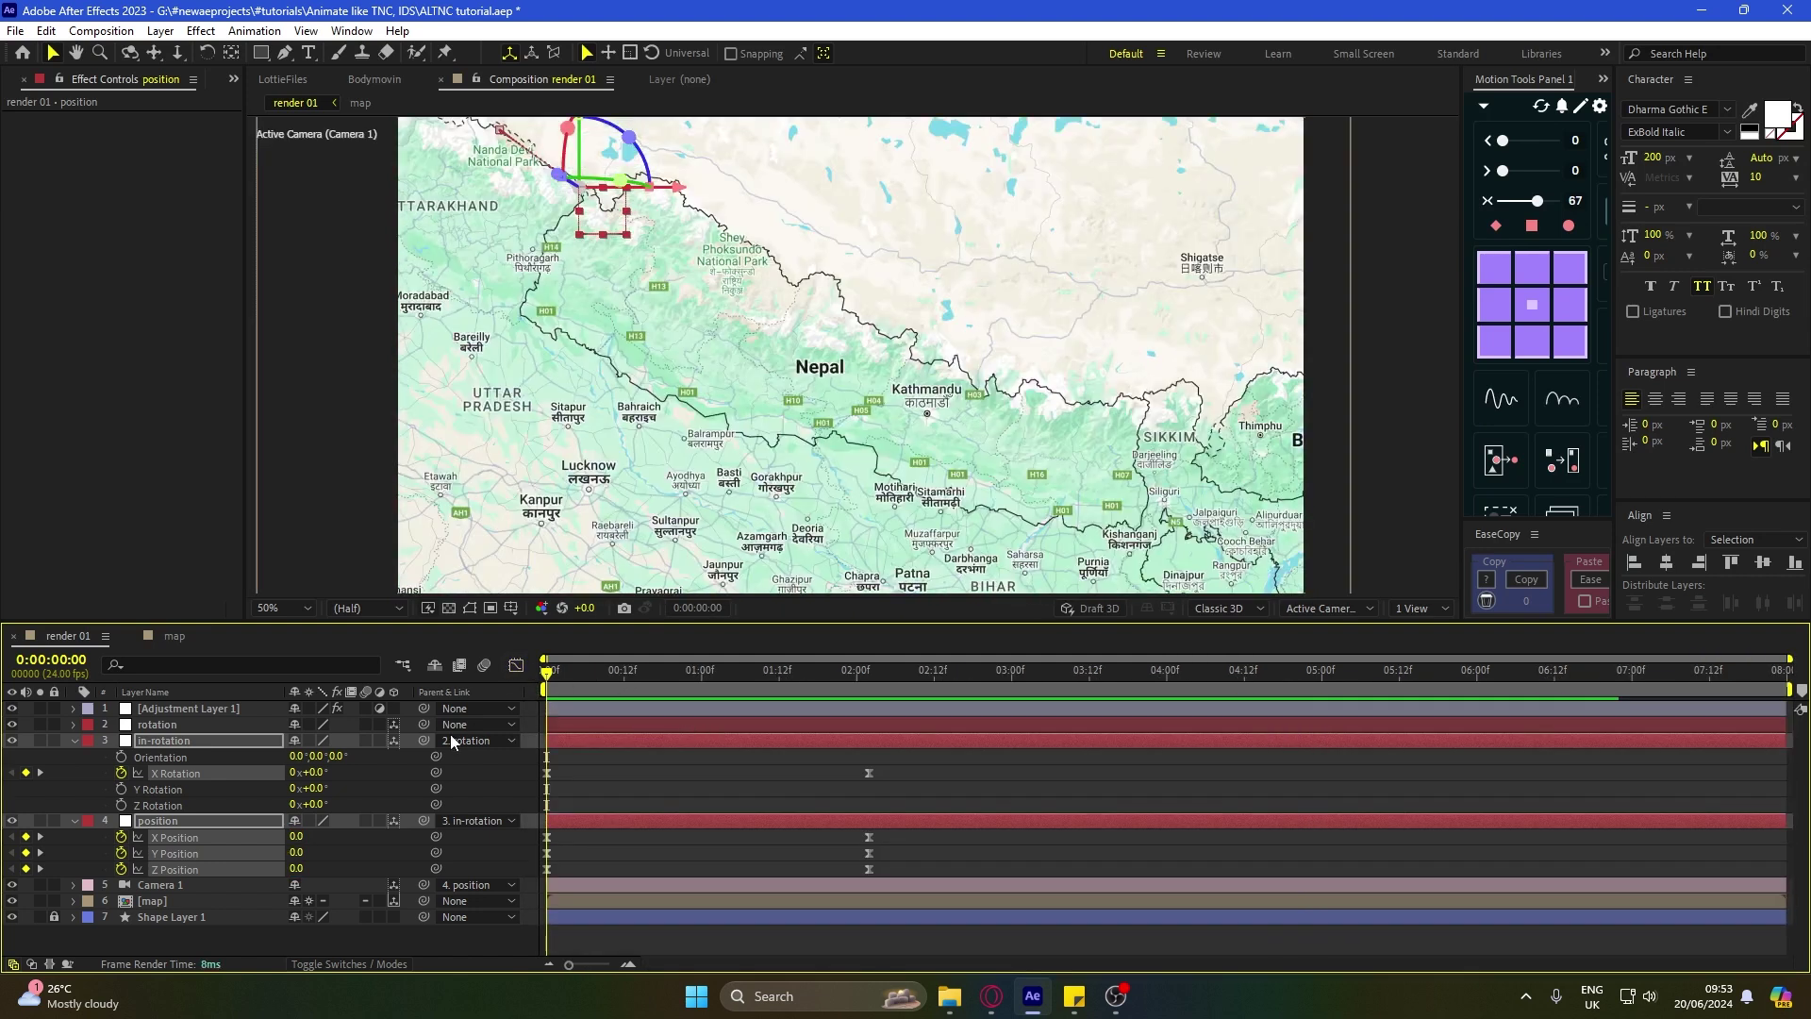
key(ctrl+s)
key(space)
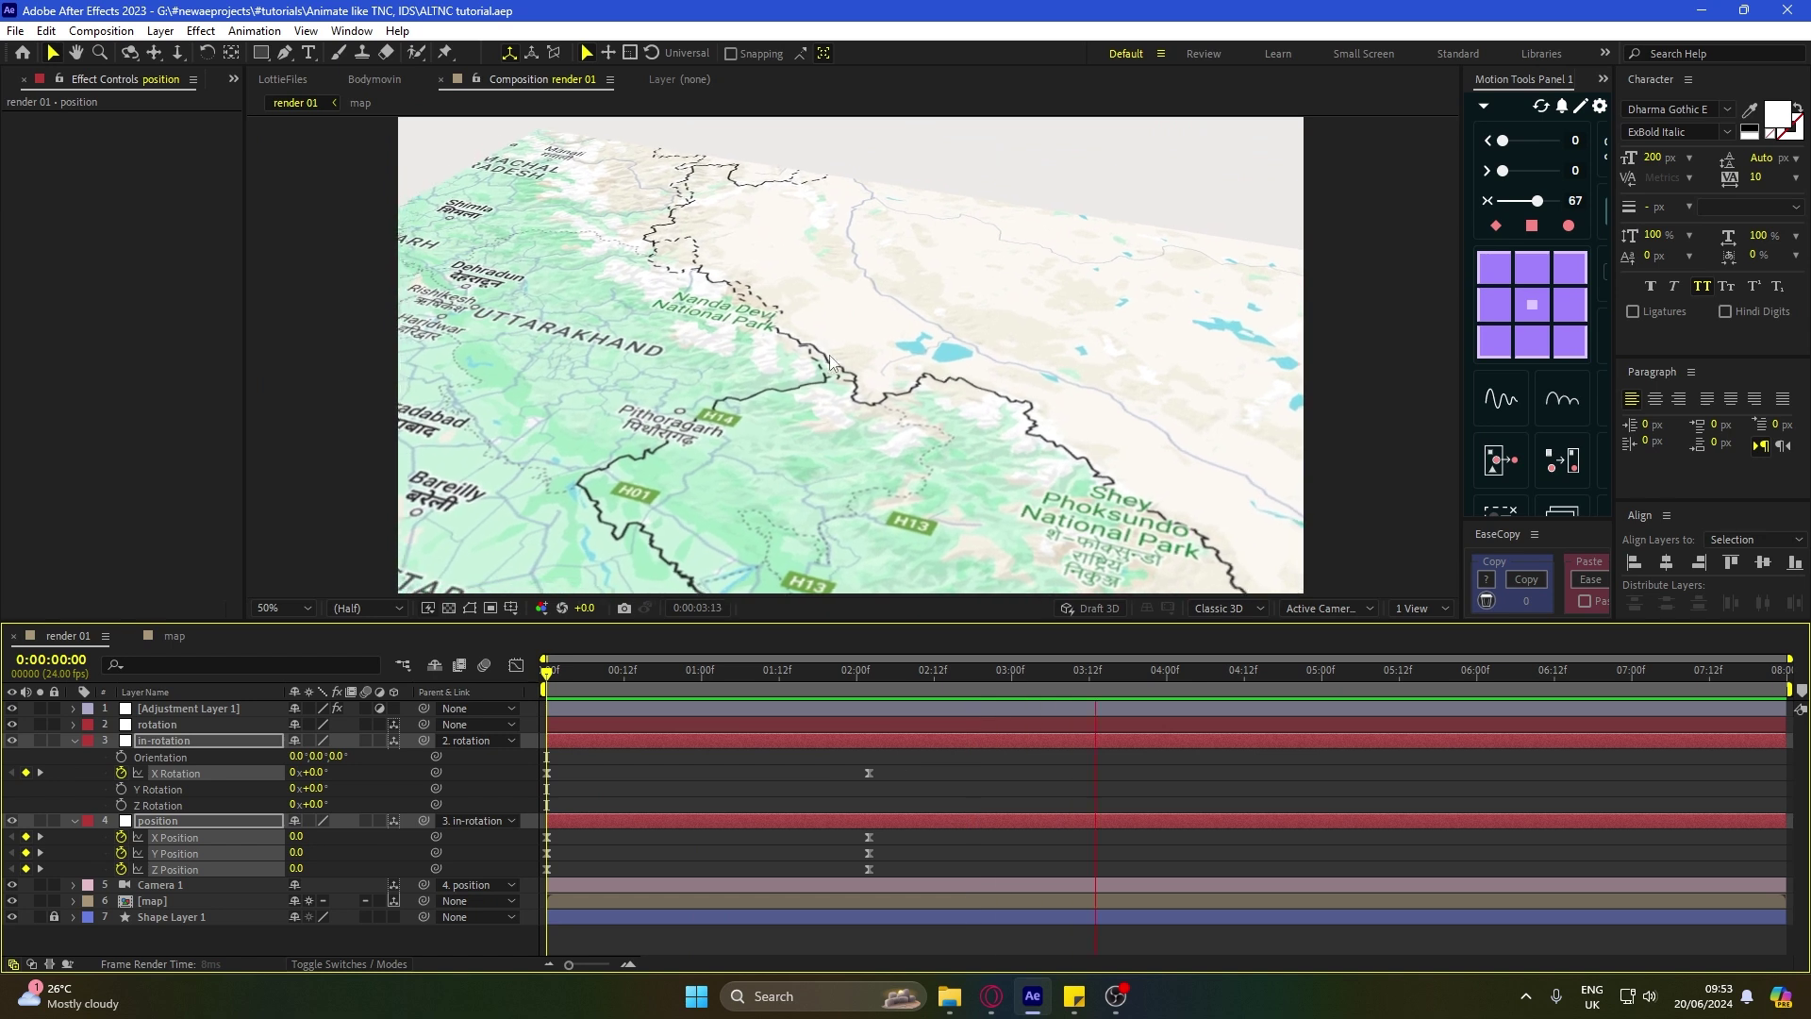
Step: Set the position null's X Position to -546 and Z Position to 1400 at 0:00:02:02, and set the keyframes' ease to 60
click(868, 671)
click(223, 935)
drag(300, 853, 372, 869)
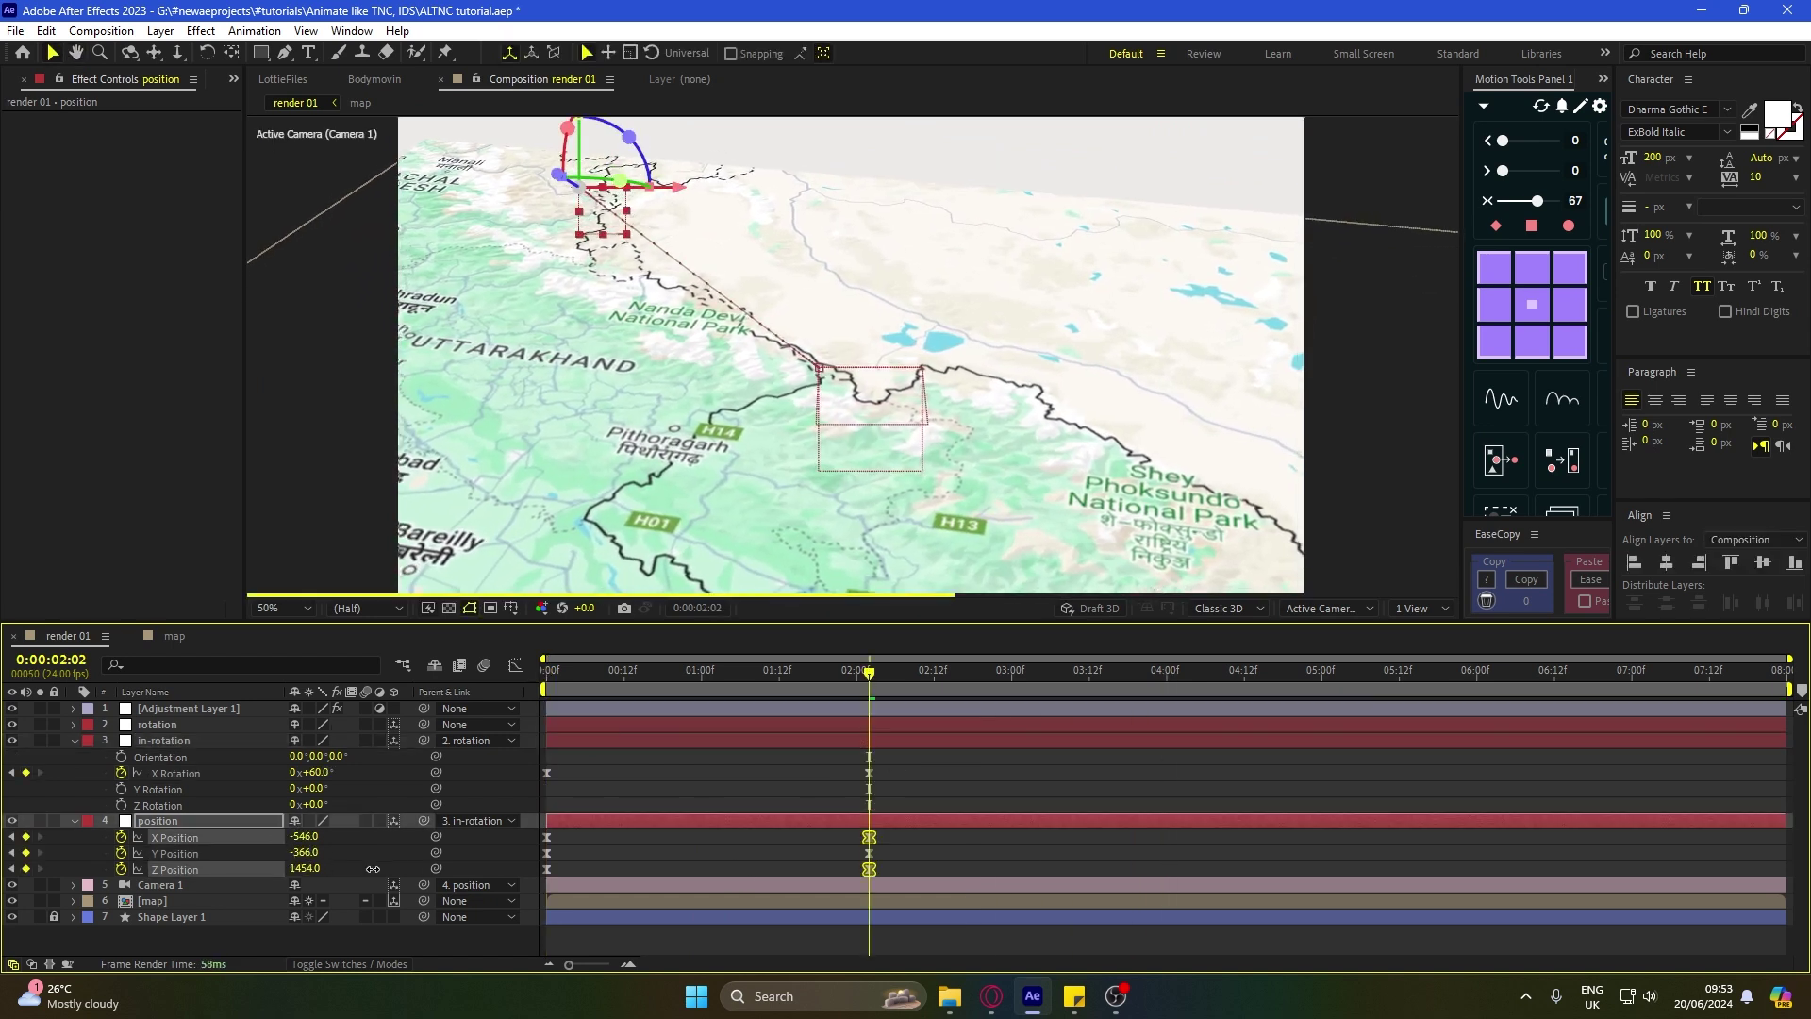
click(302, 868)
text(1400)
key(Return)
key(ctrl+s)
drag(894, 831, 535, 875)
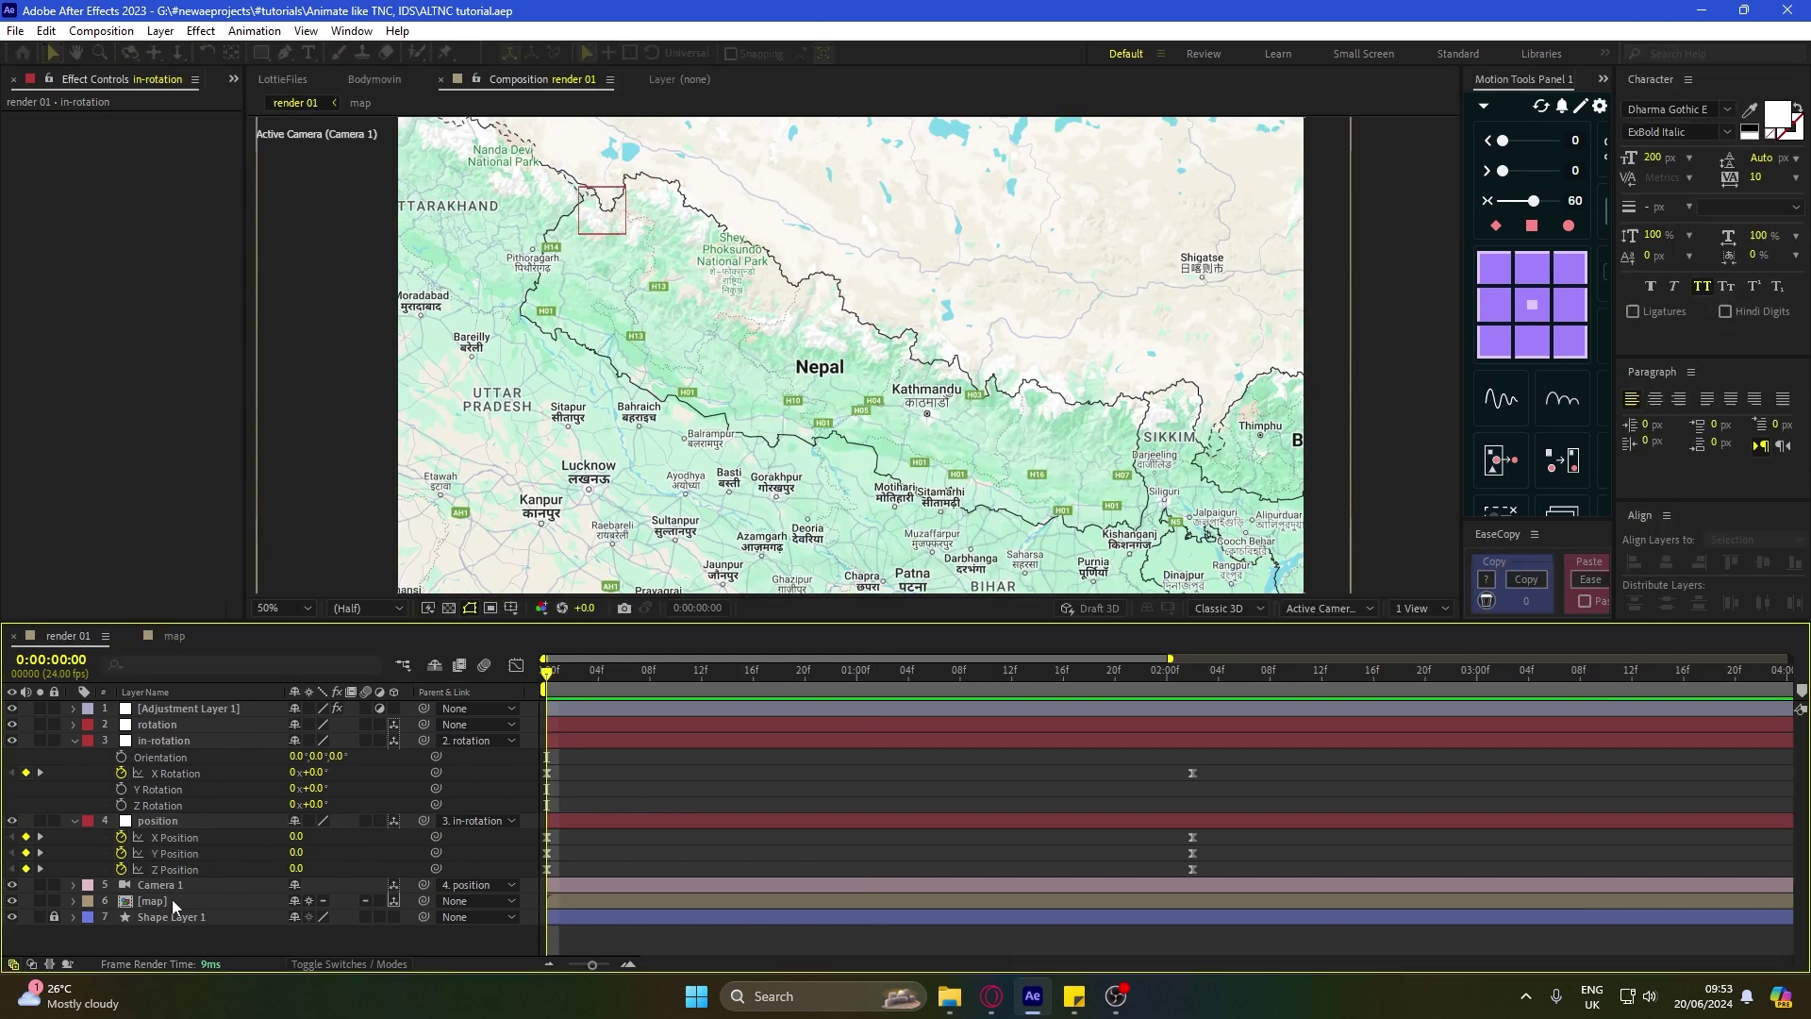
Step: In Camera 1's options, keyframe Focus Distance at 0:00:00:00 and set Blur Level to 400%
click(172, 904)
click(73, 885)
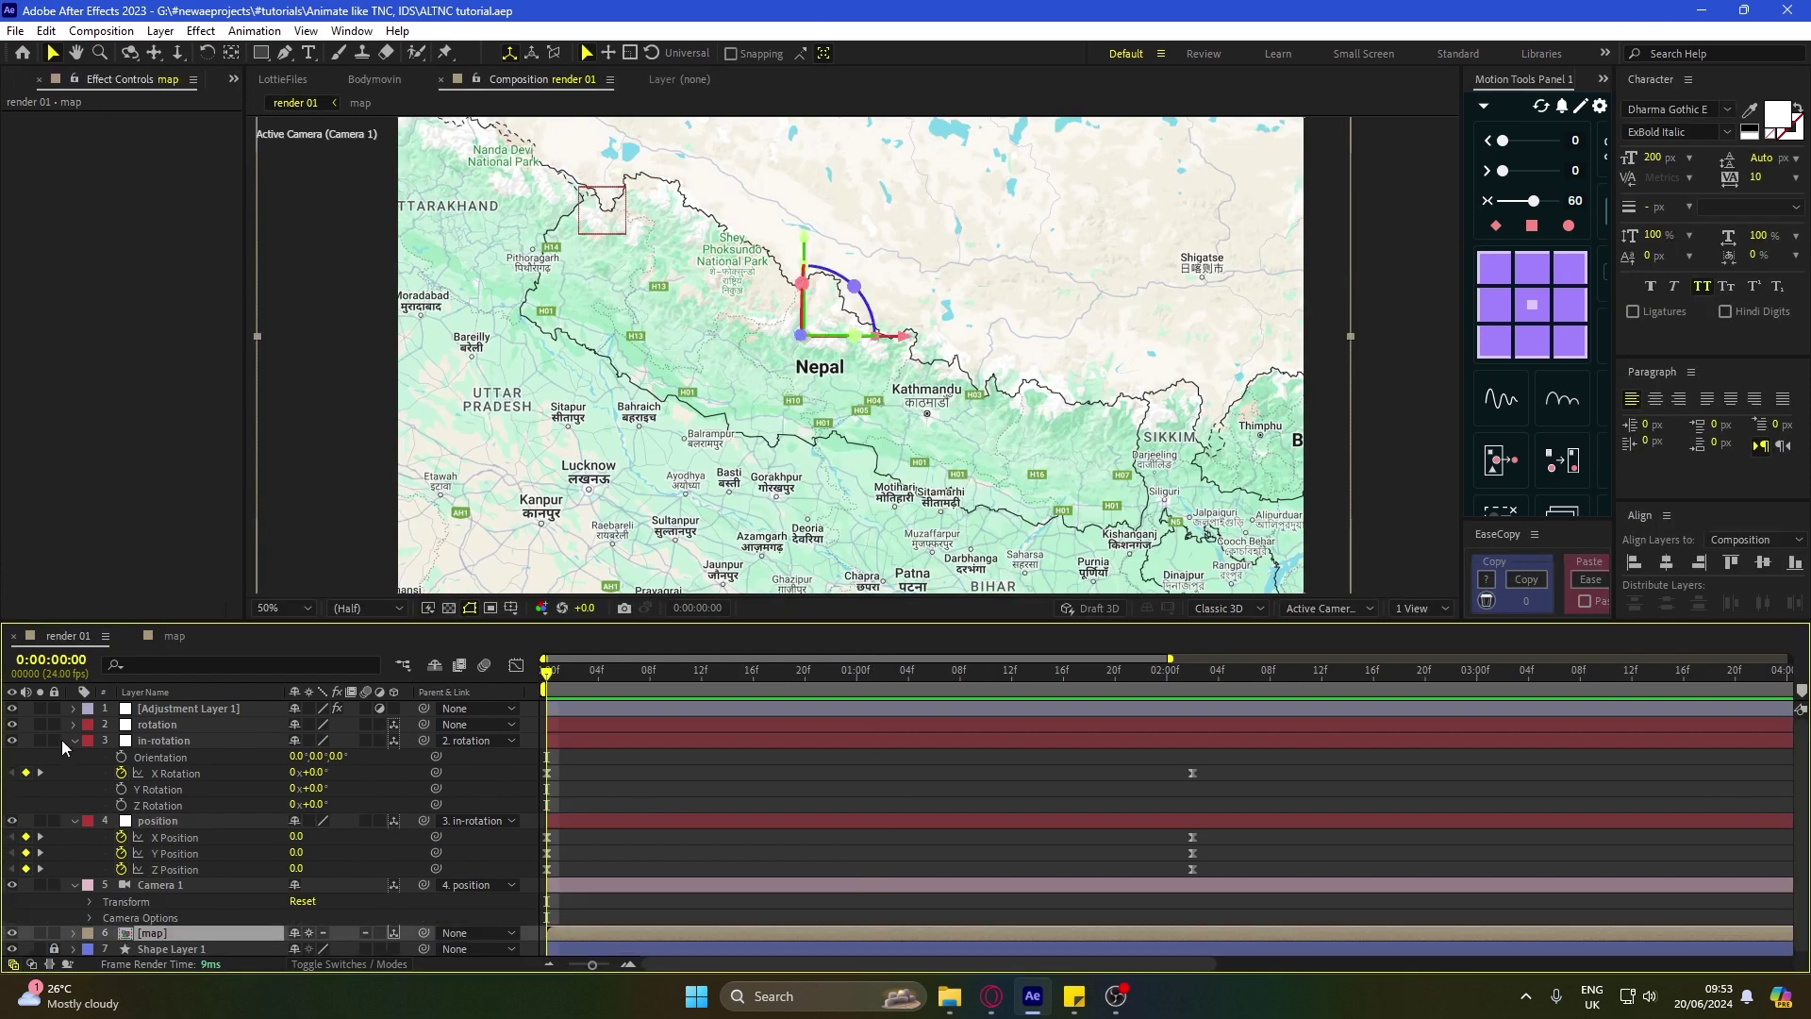
click(73, 741)
click(75, 756)
click(88, 806)
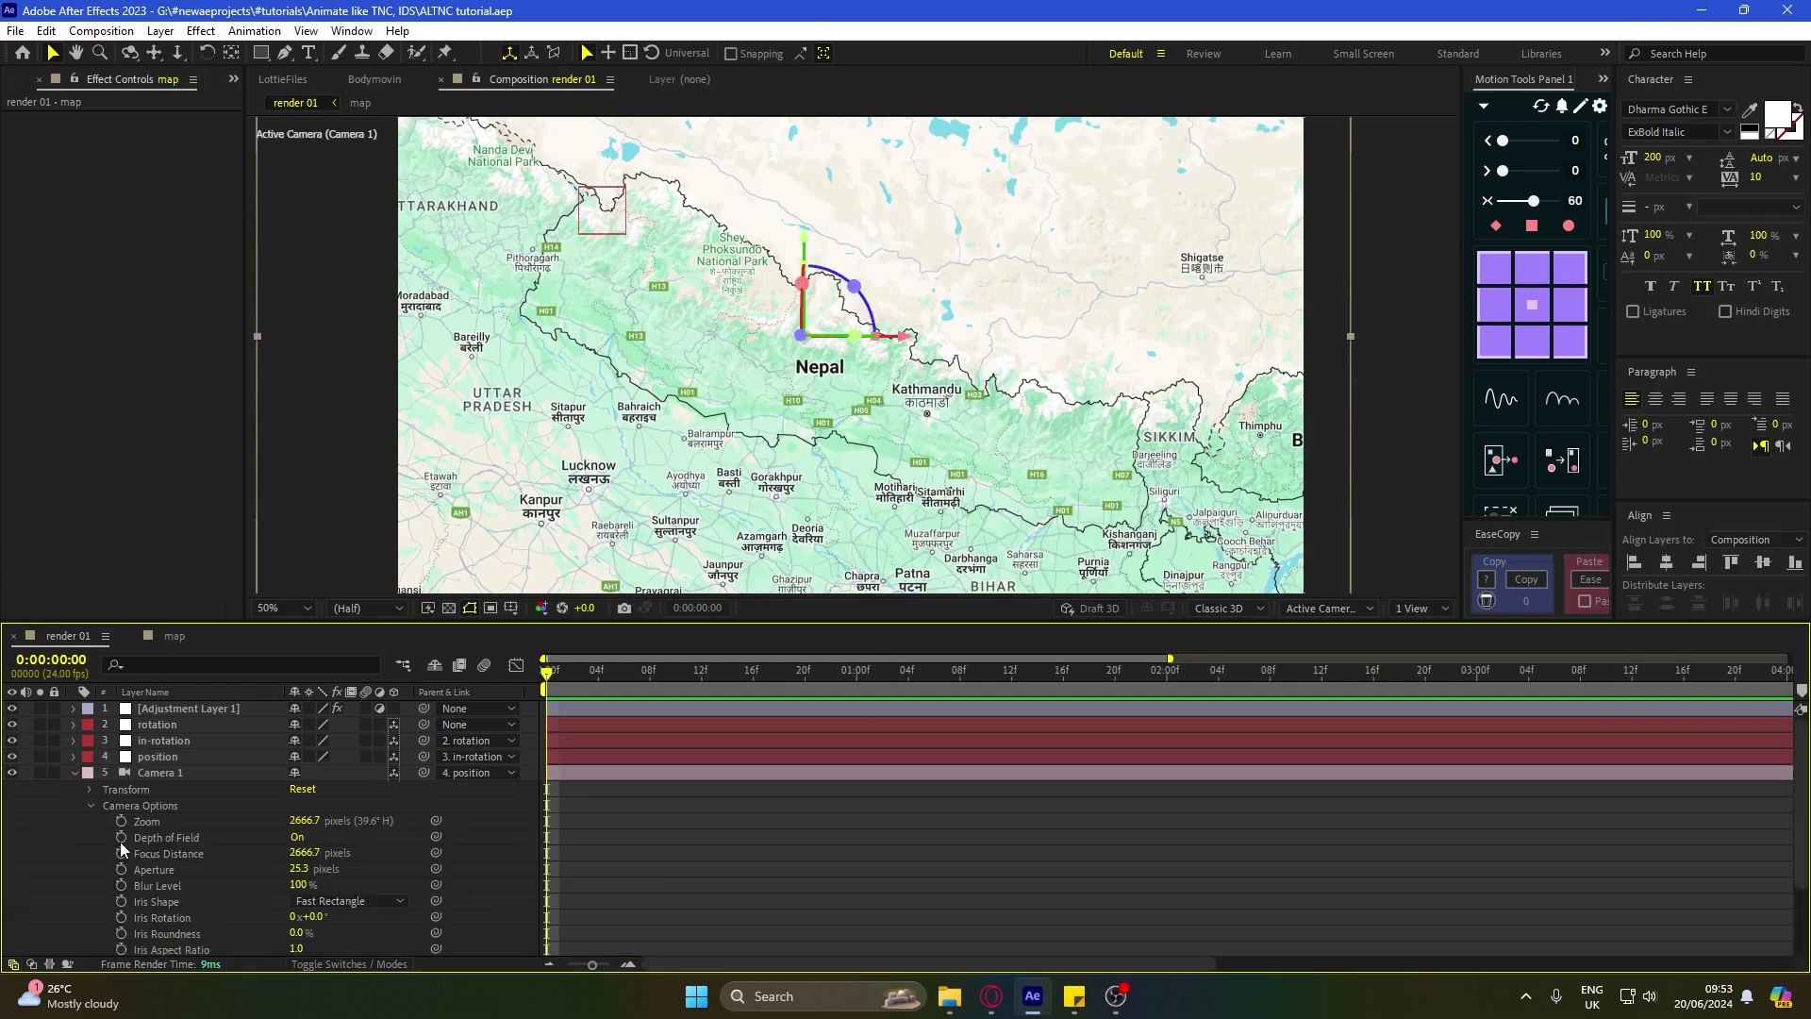
scroll(151, 830, down, 2)
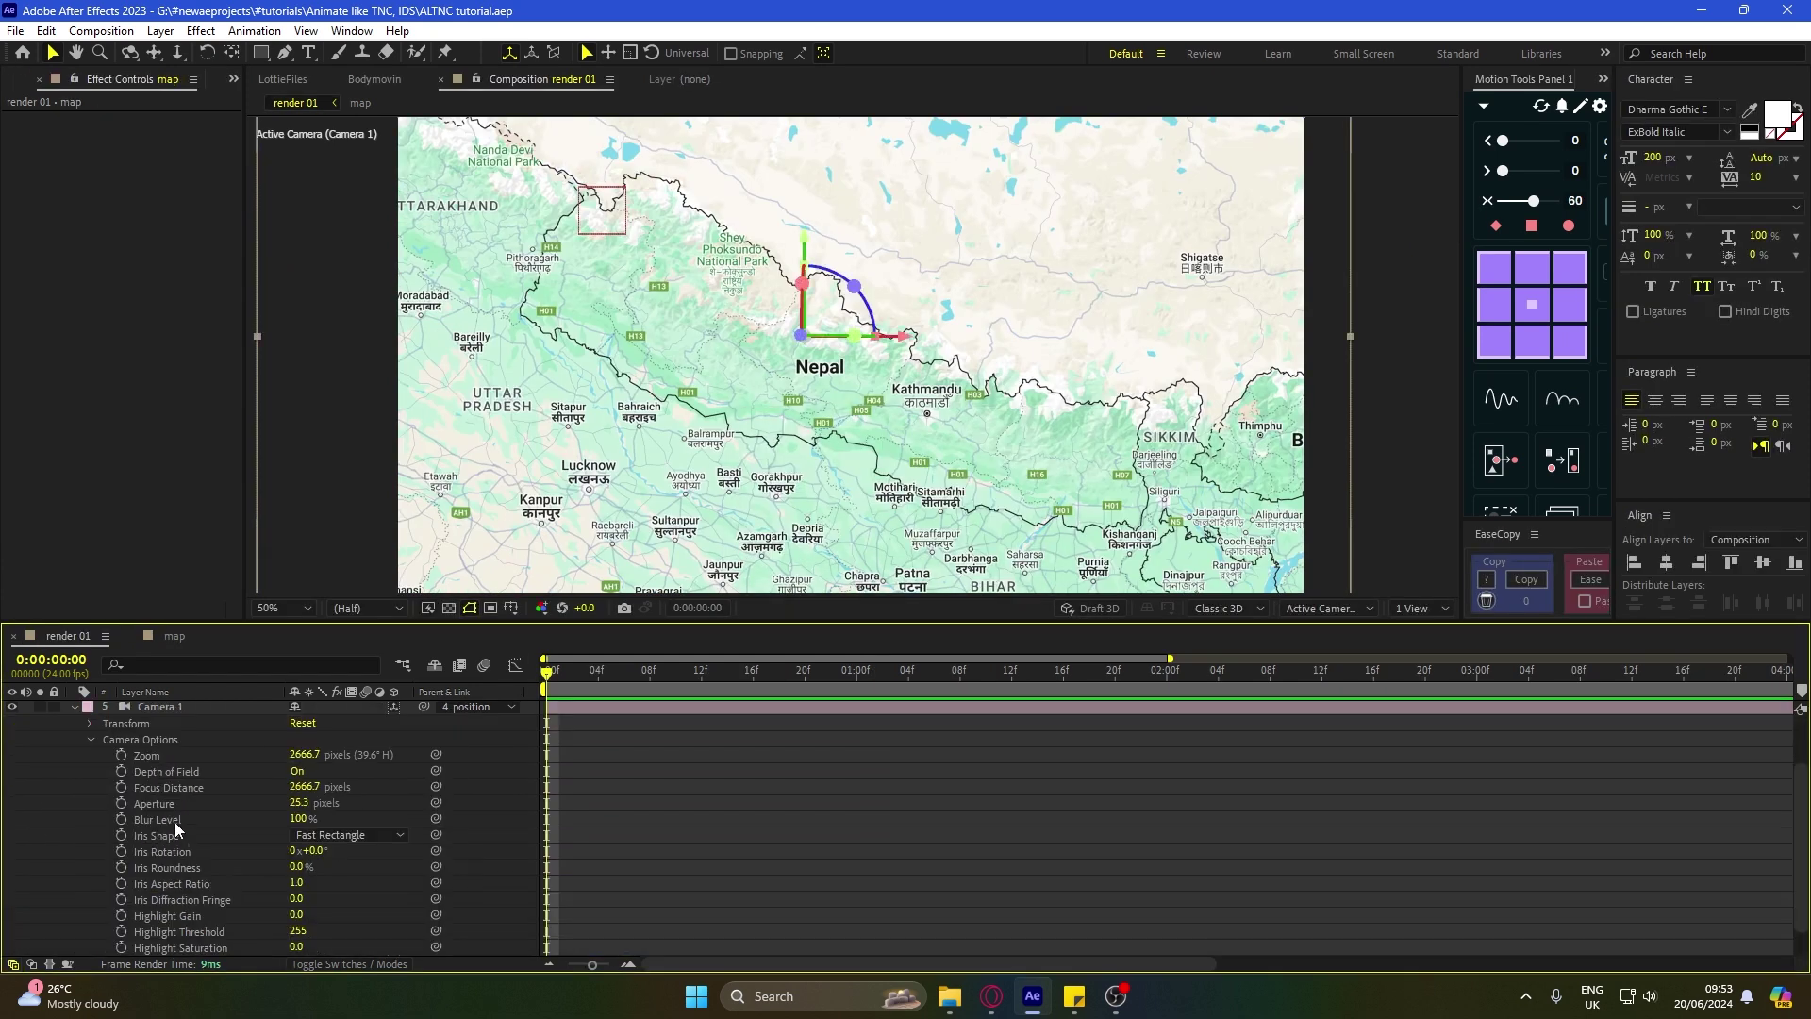
click(121, 803)
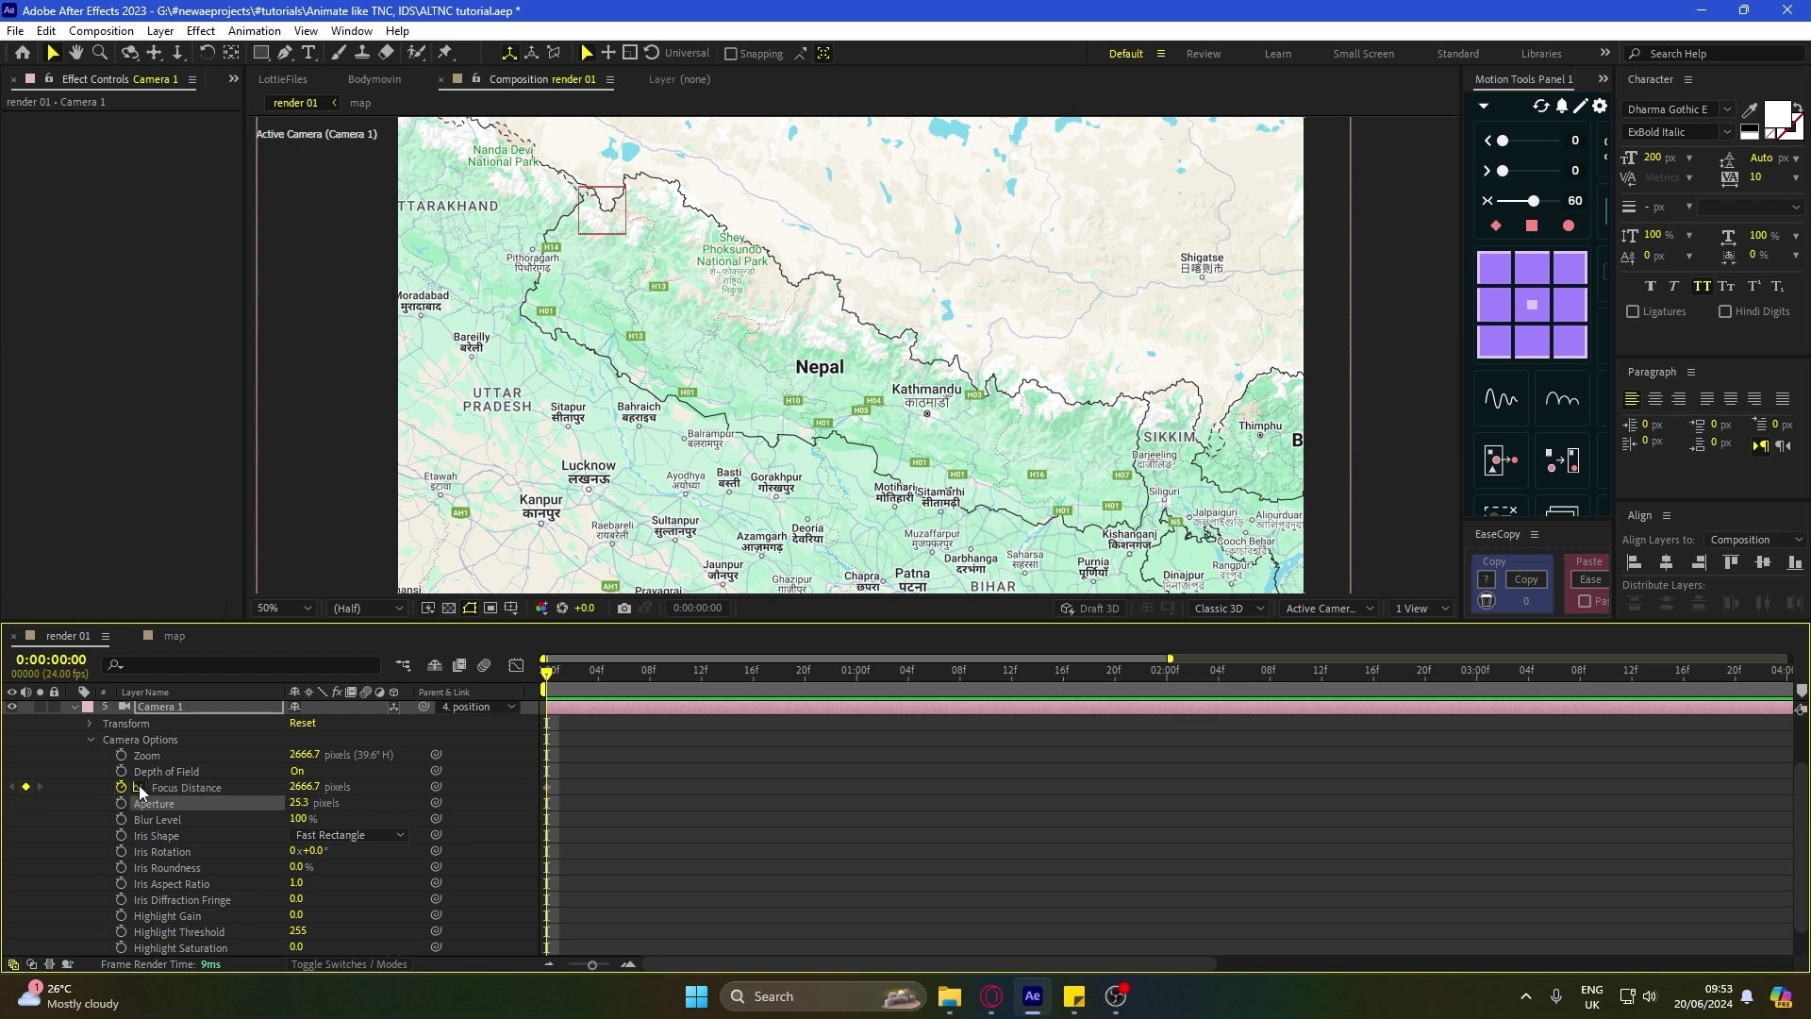
text(400)
key(Return)
scroll(518, 807, up, 2)
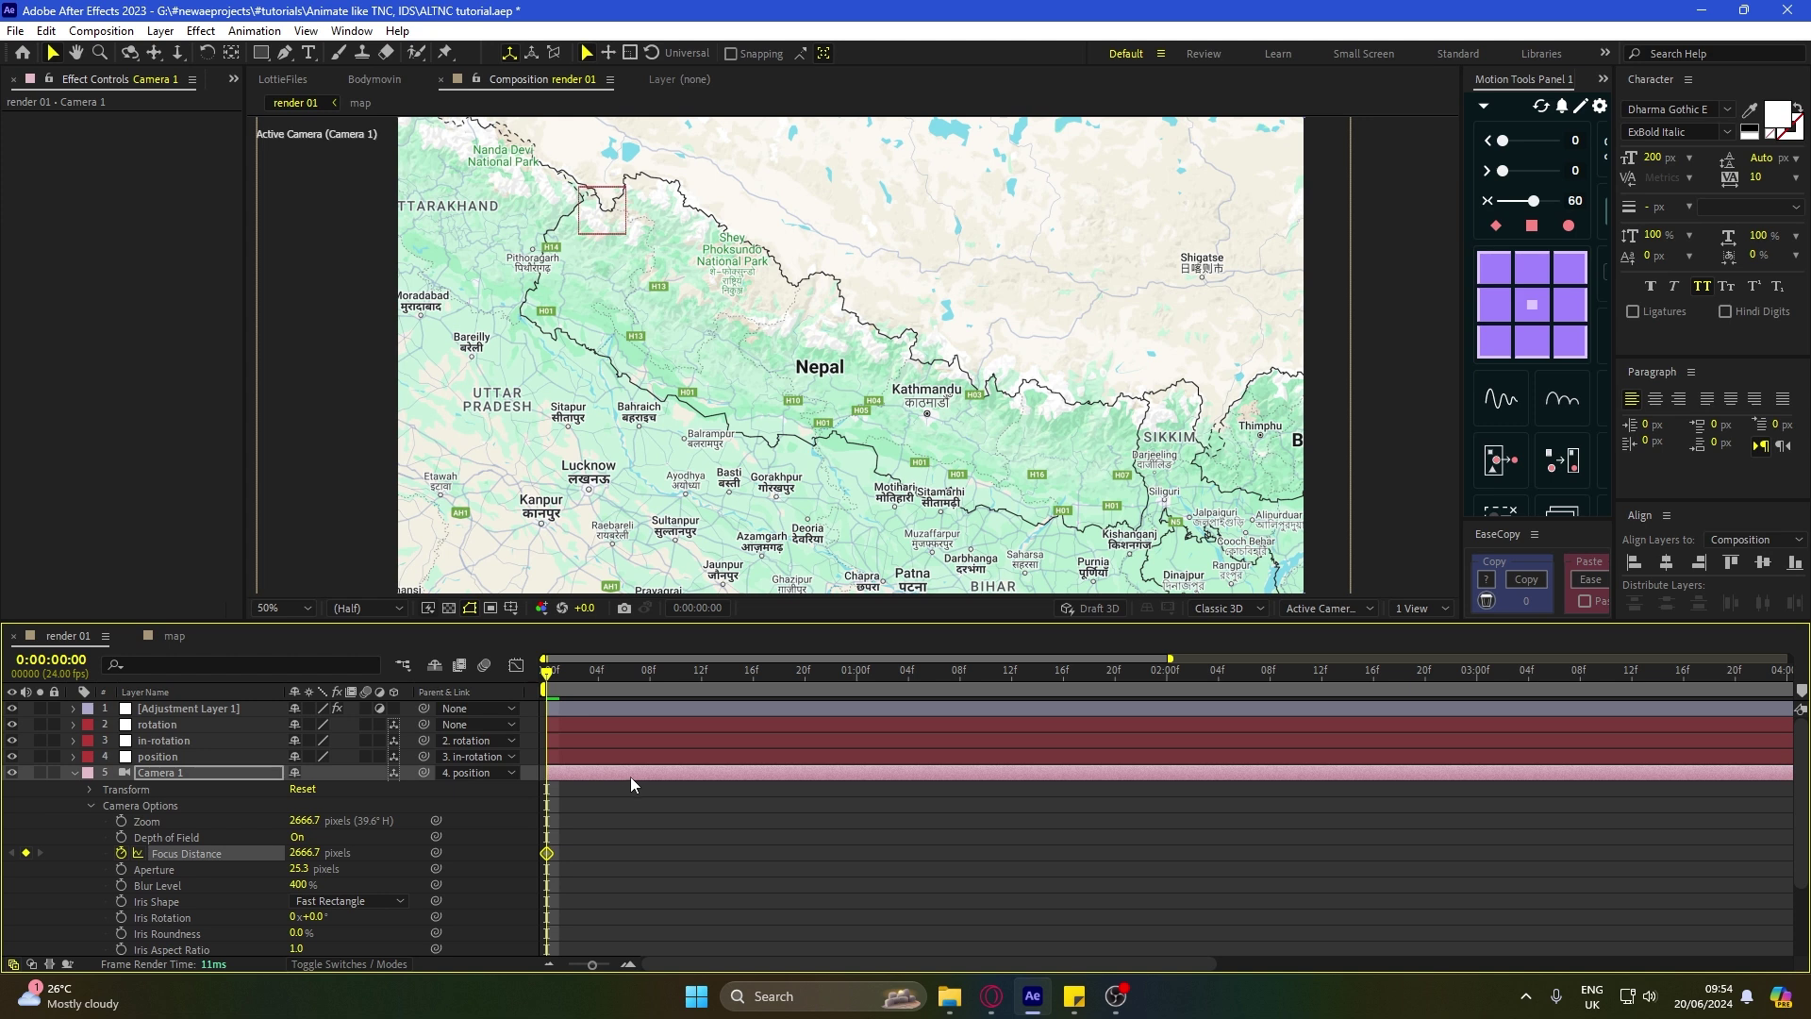
Step: Keyframe Camera 1's Focus Distance at about 1200 pixels at 0:00:02:02 and set Blur Level to 350%
click(614, 757)
key(p)
scroll(892, 778, down, 2)
click(1184, 665)
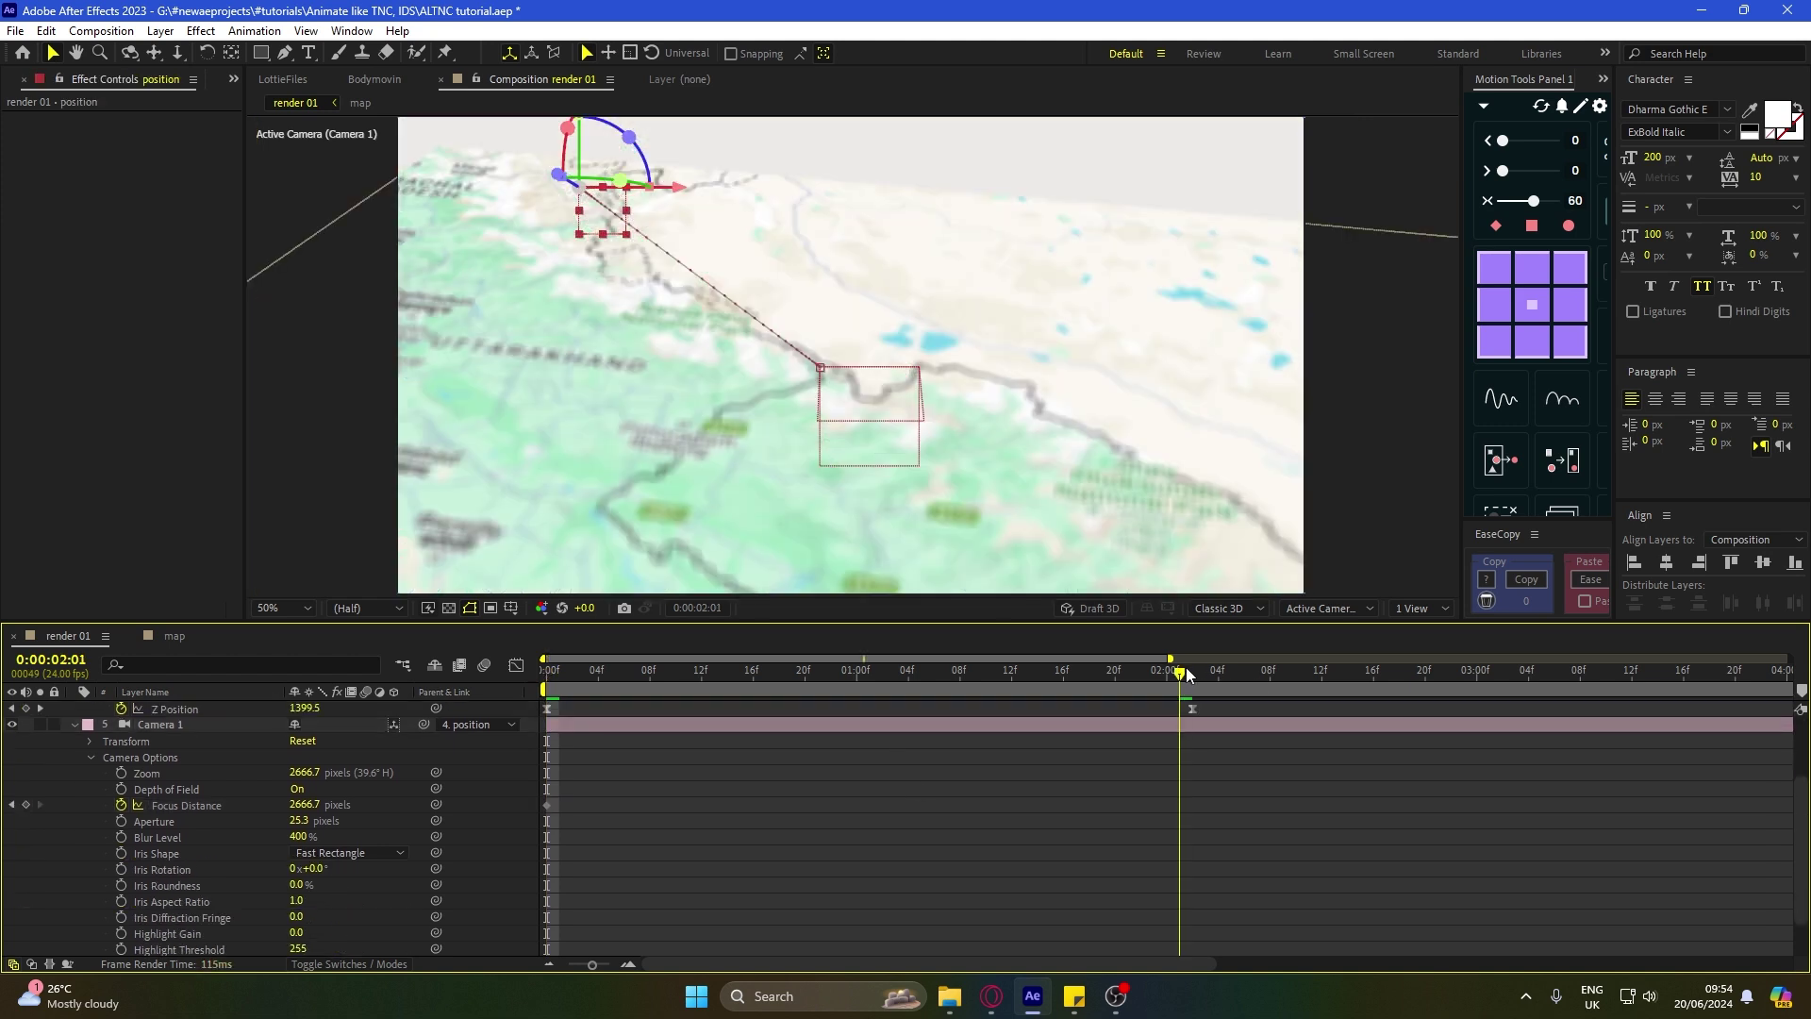
scroll(1131, 755, up, 2)
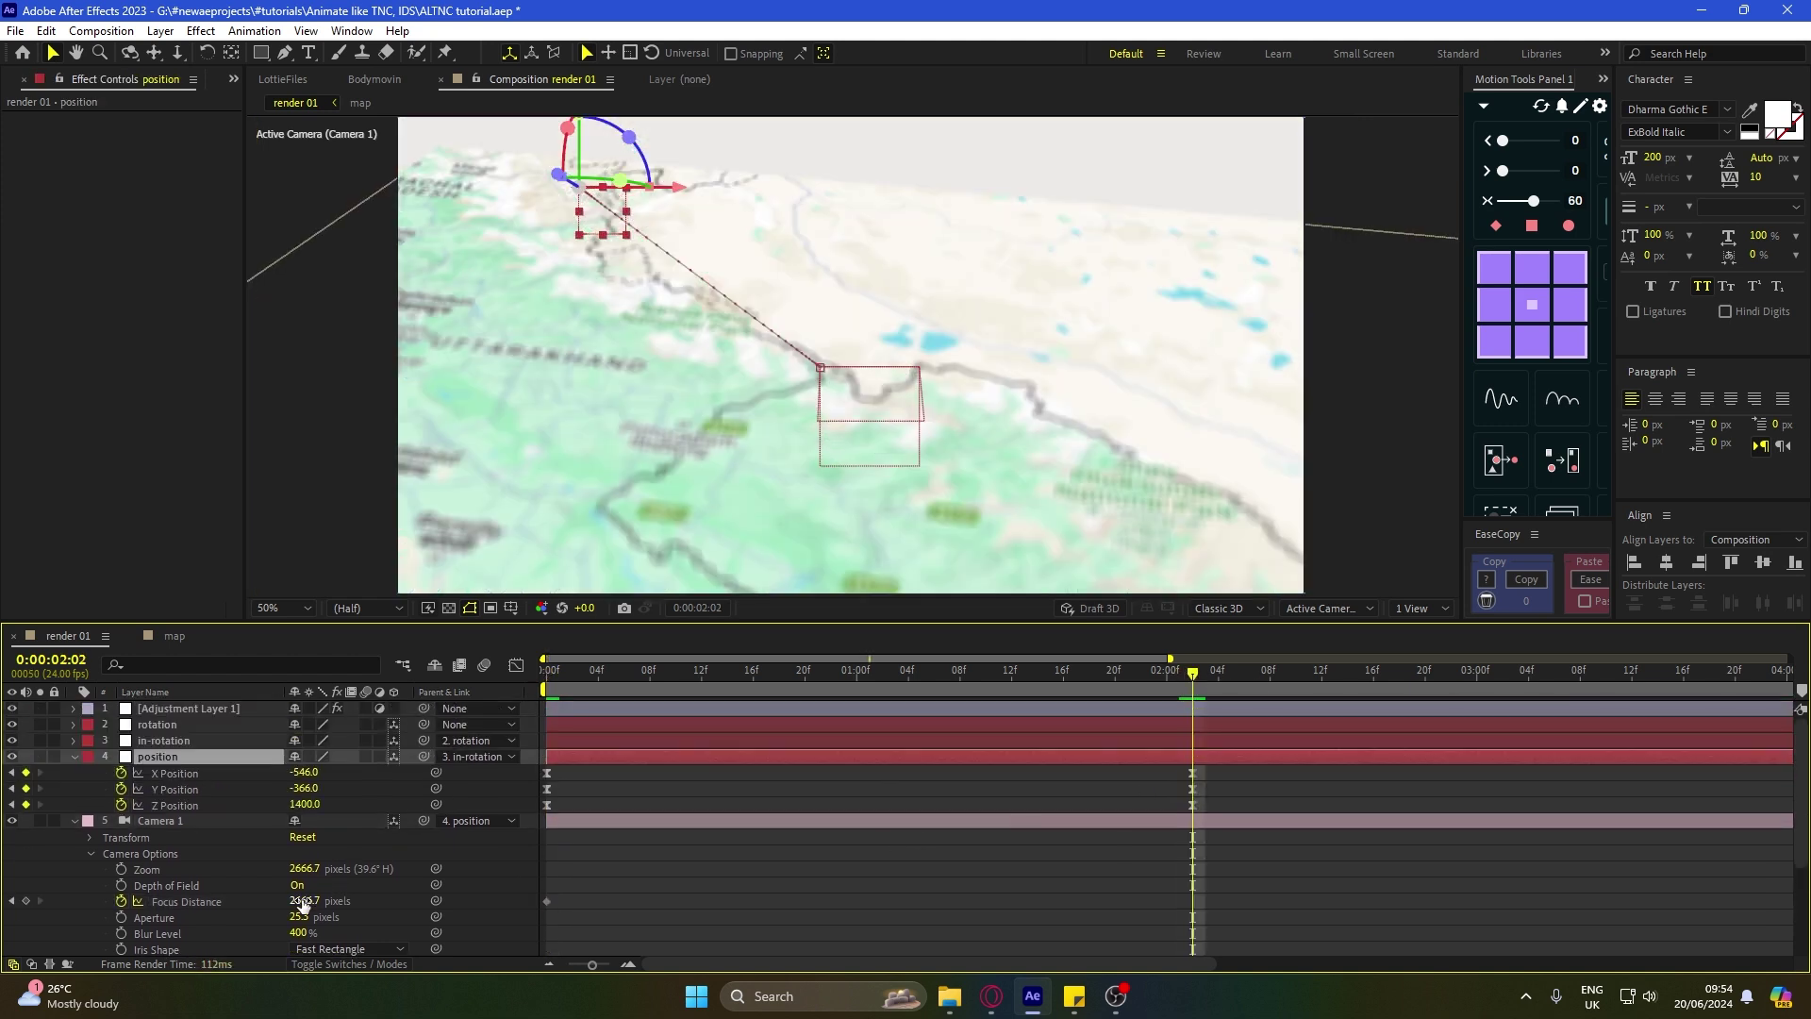
scroll(302, 905, down, 2)
drag(302, 853, 42, 878)
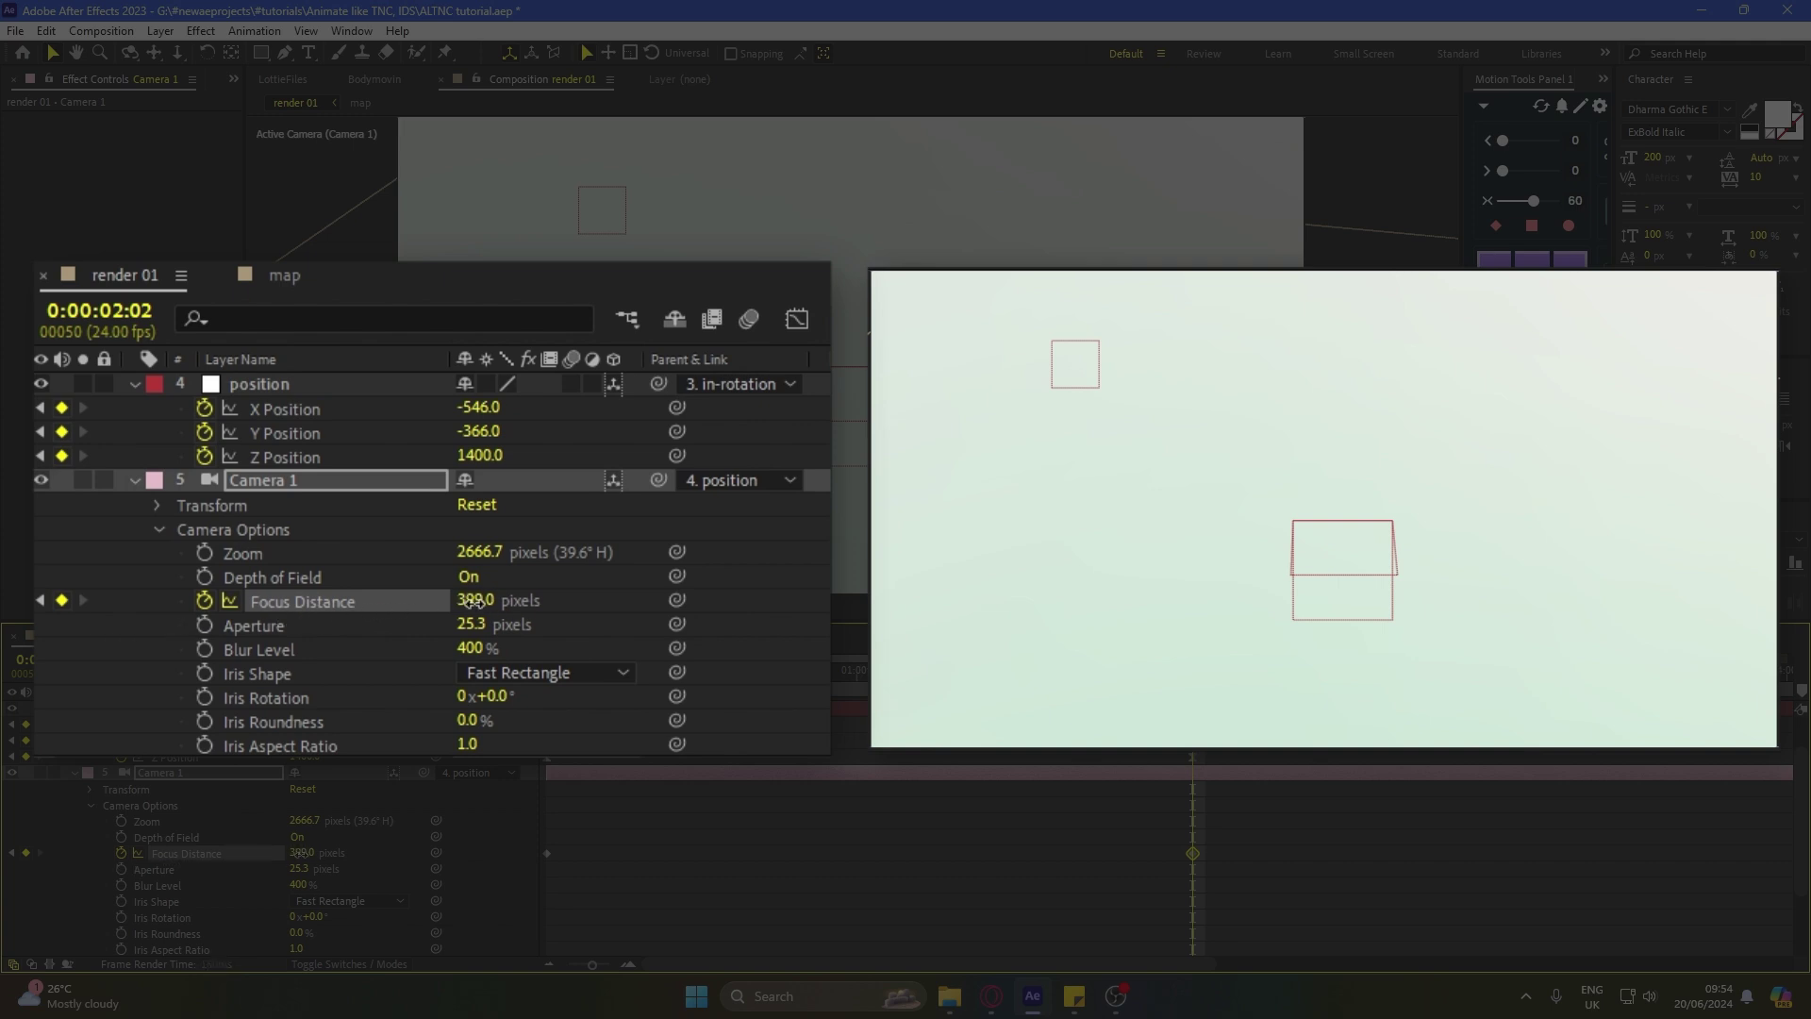
drag(874, 826, 875, 826)
drag(310, 853, 361, 836)
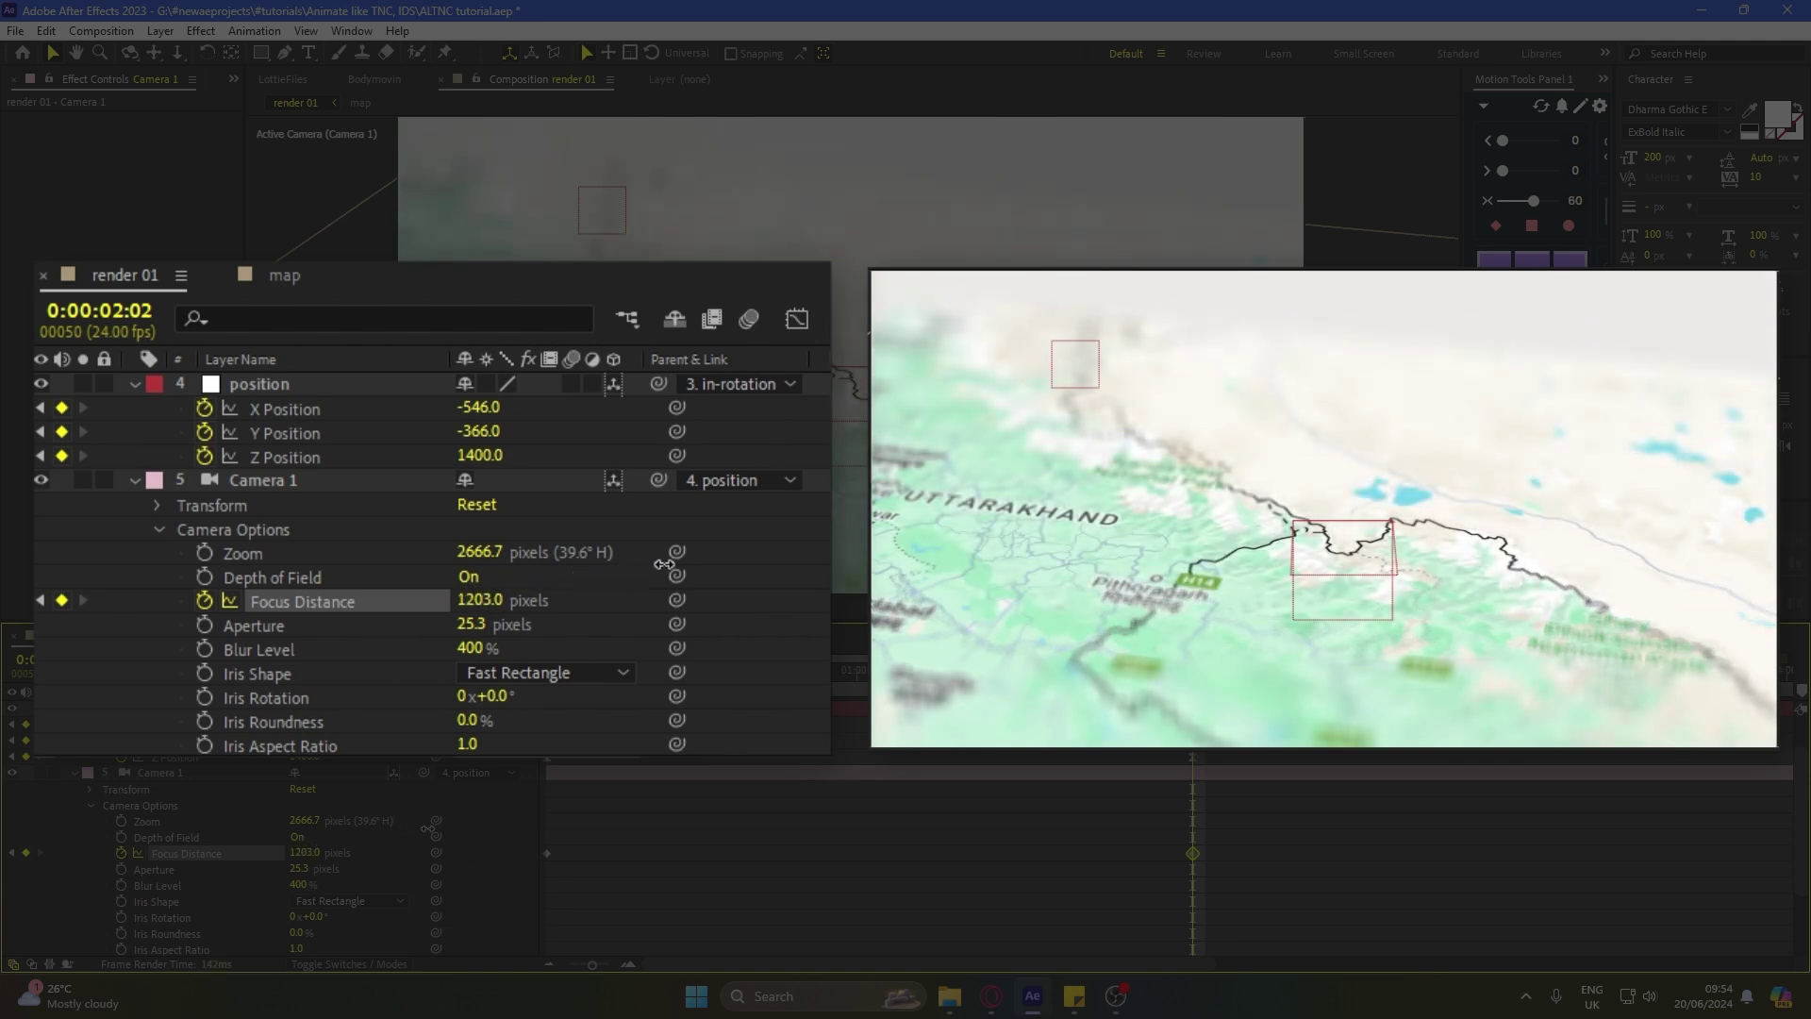
click(846, 846)
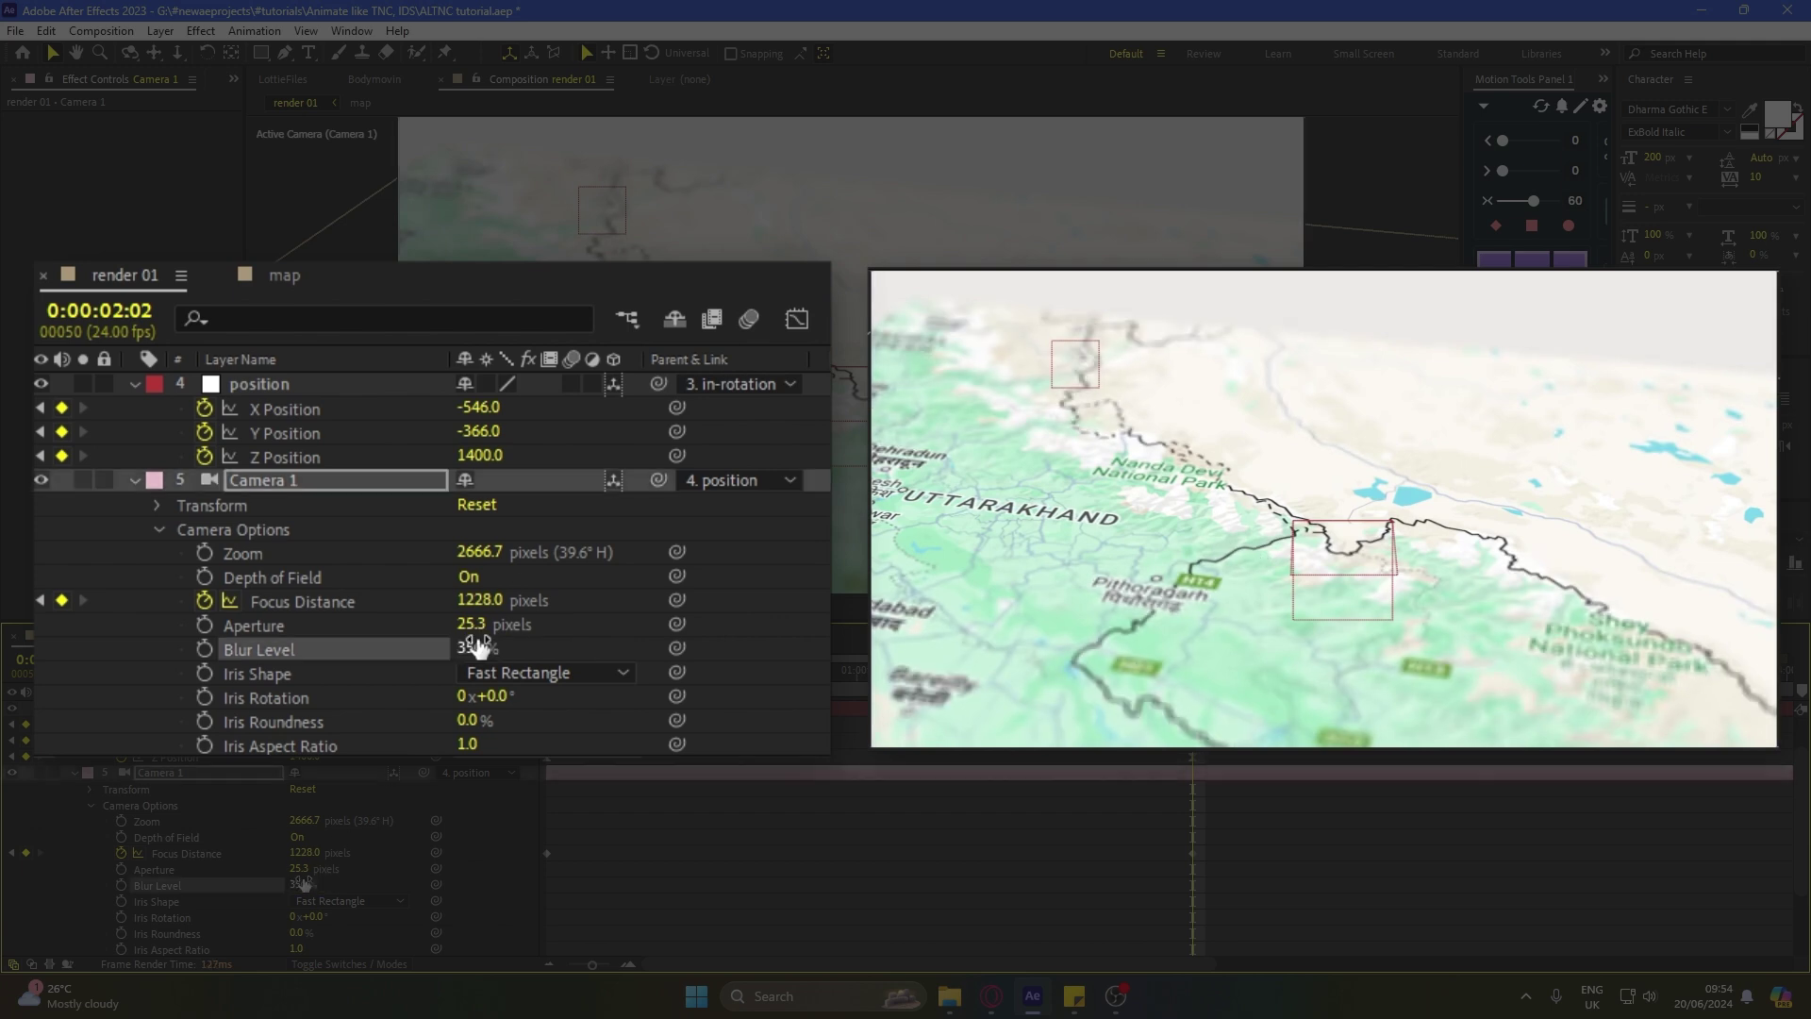
key(Return)
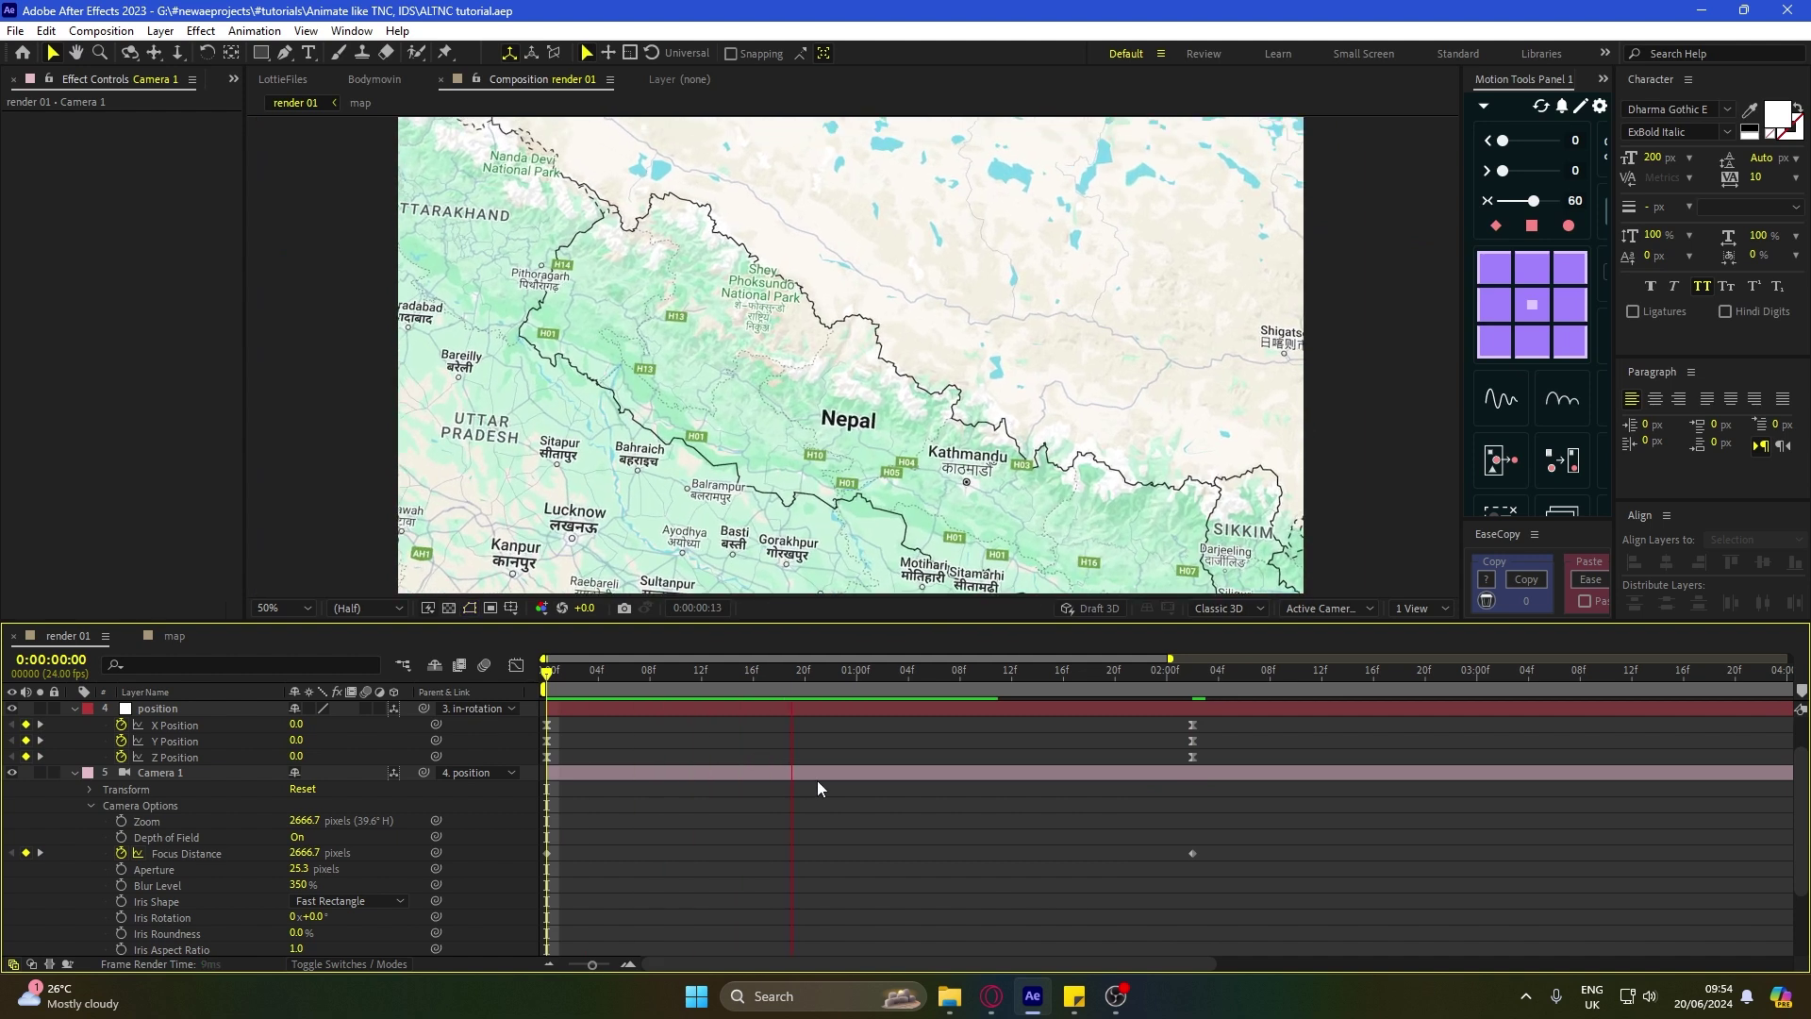
Step: Set the ease of both Focus Distance keyframes to 60 with Motion Tools, preview the focus change and save the project
drag(1229, 830, 539, 877)
click(1536, 202)
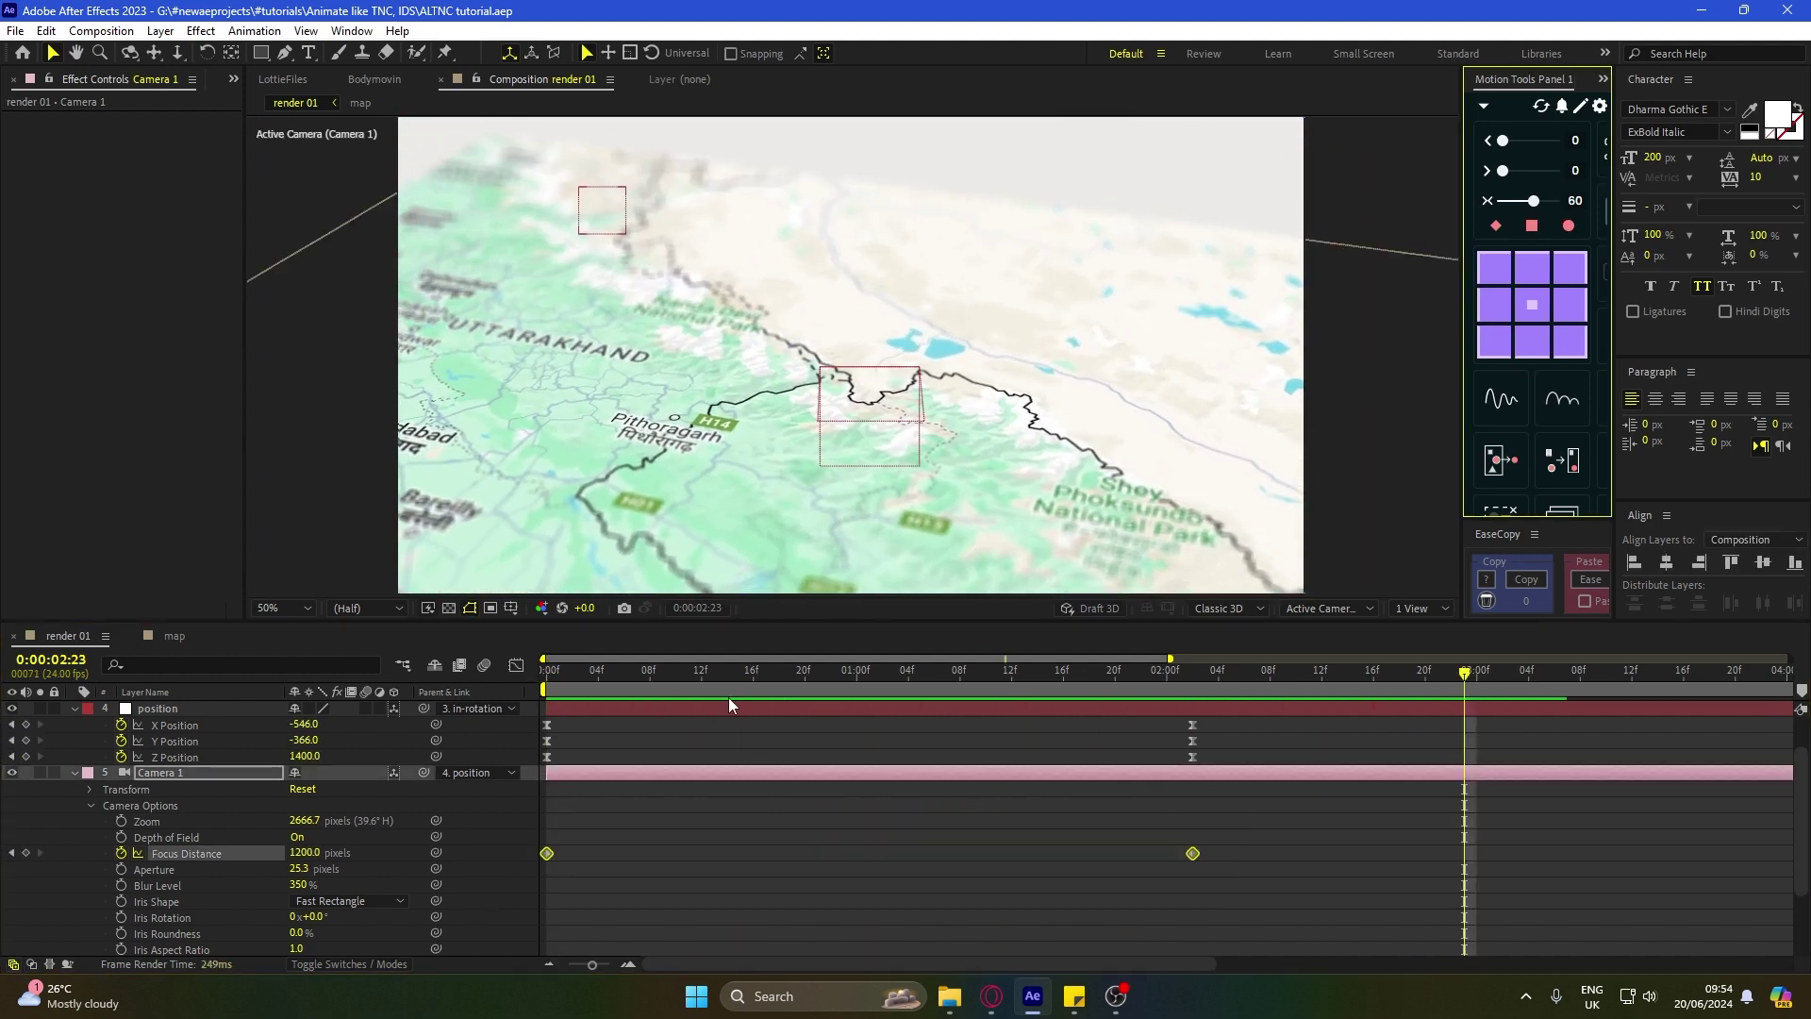
click(1535, 202)
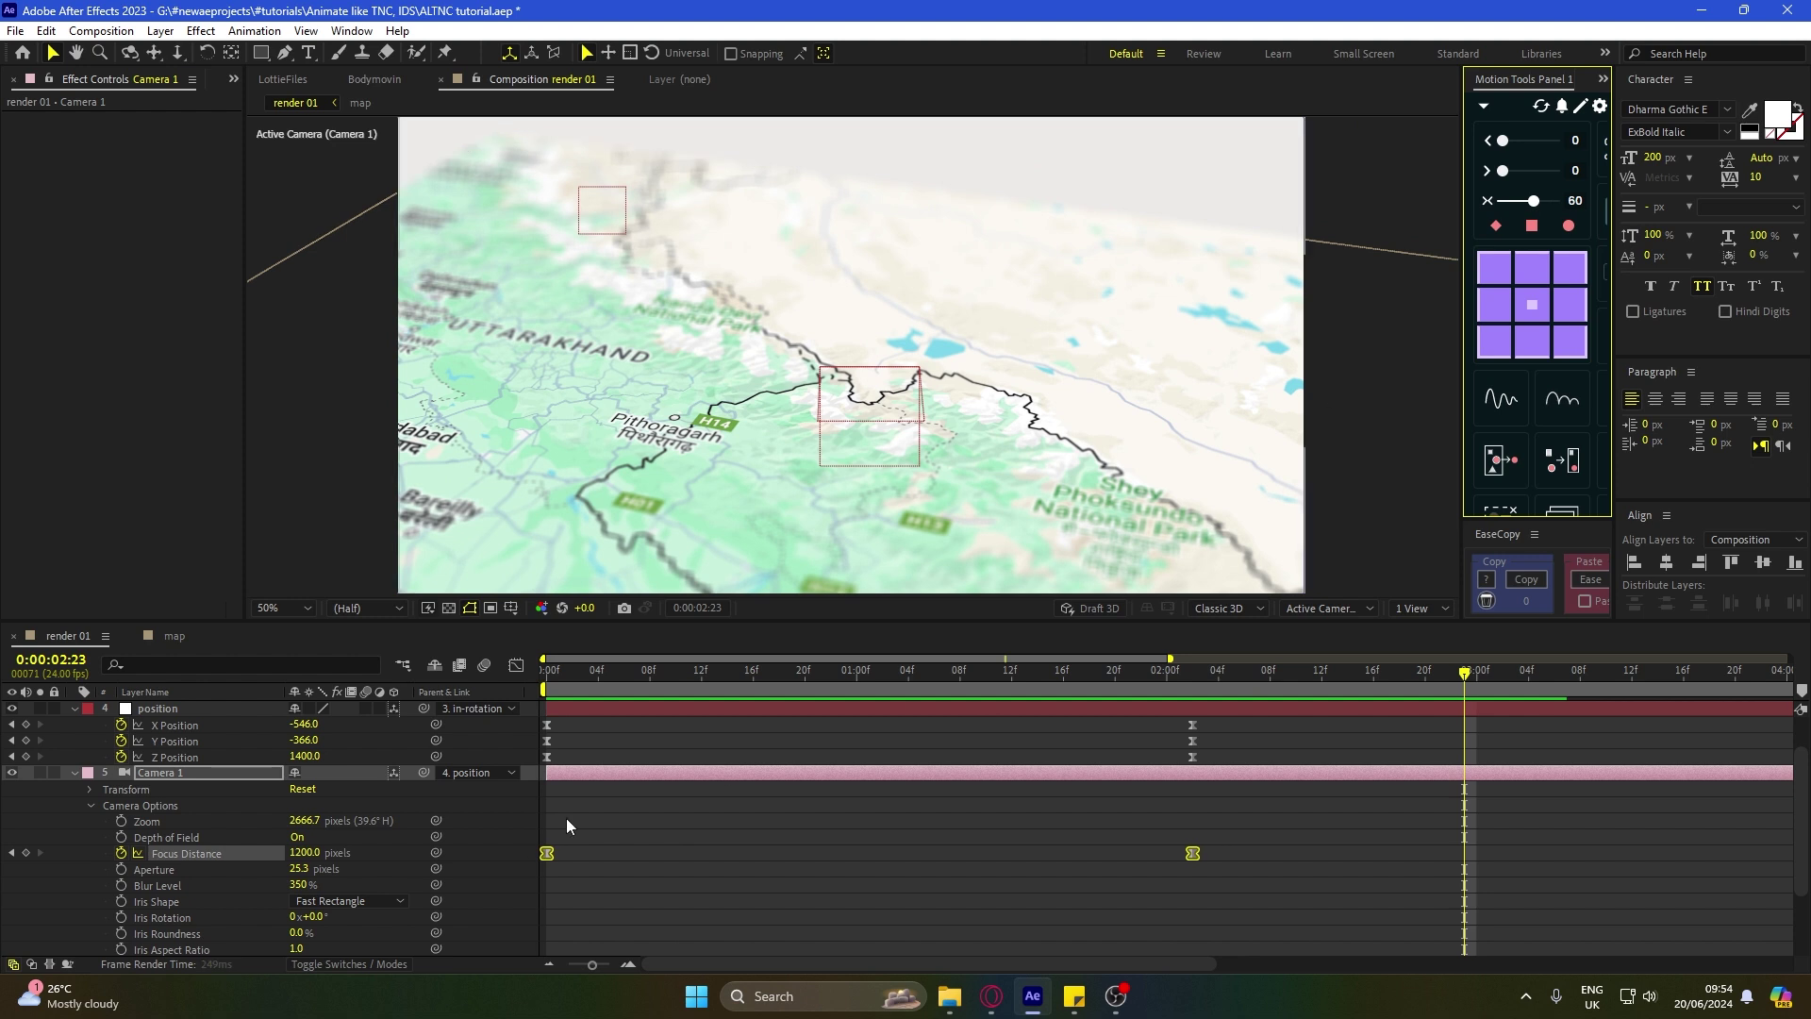
click(546, 672)
key(space)
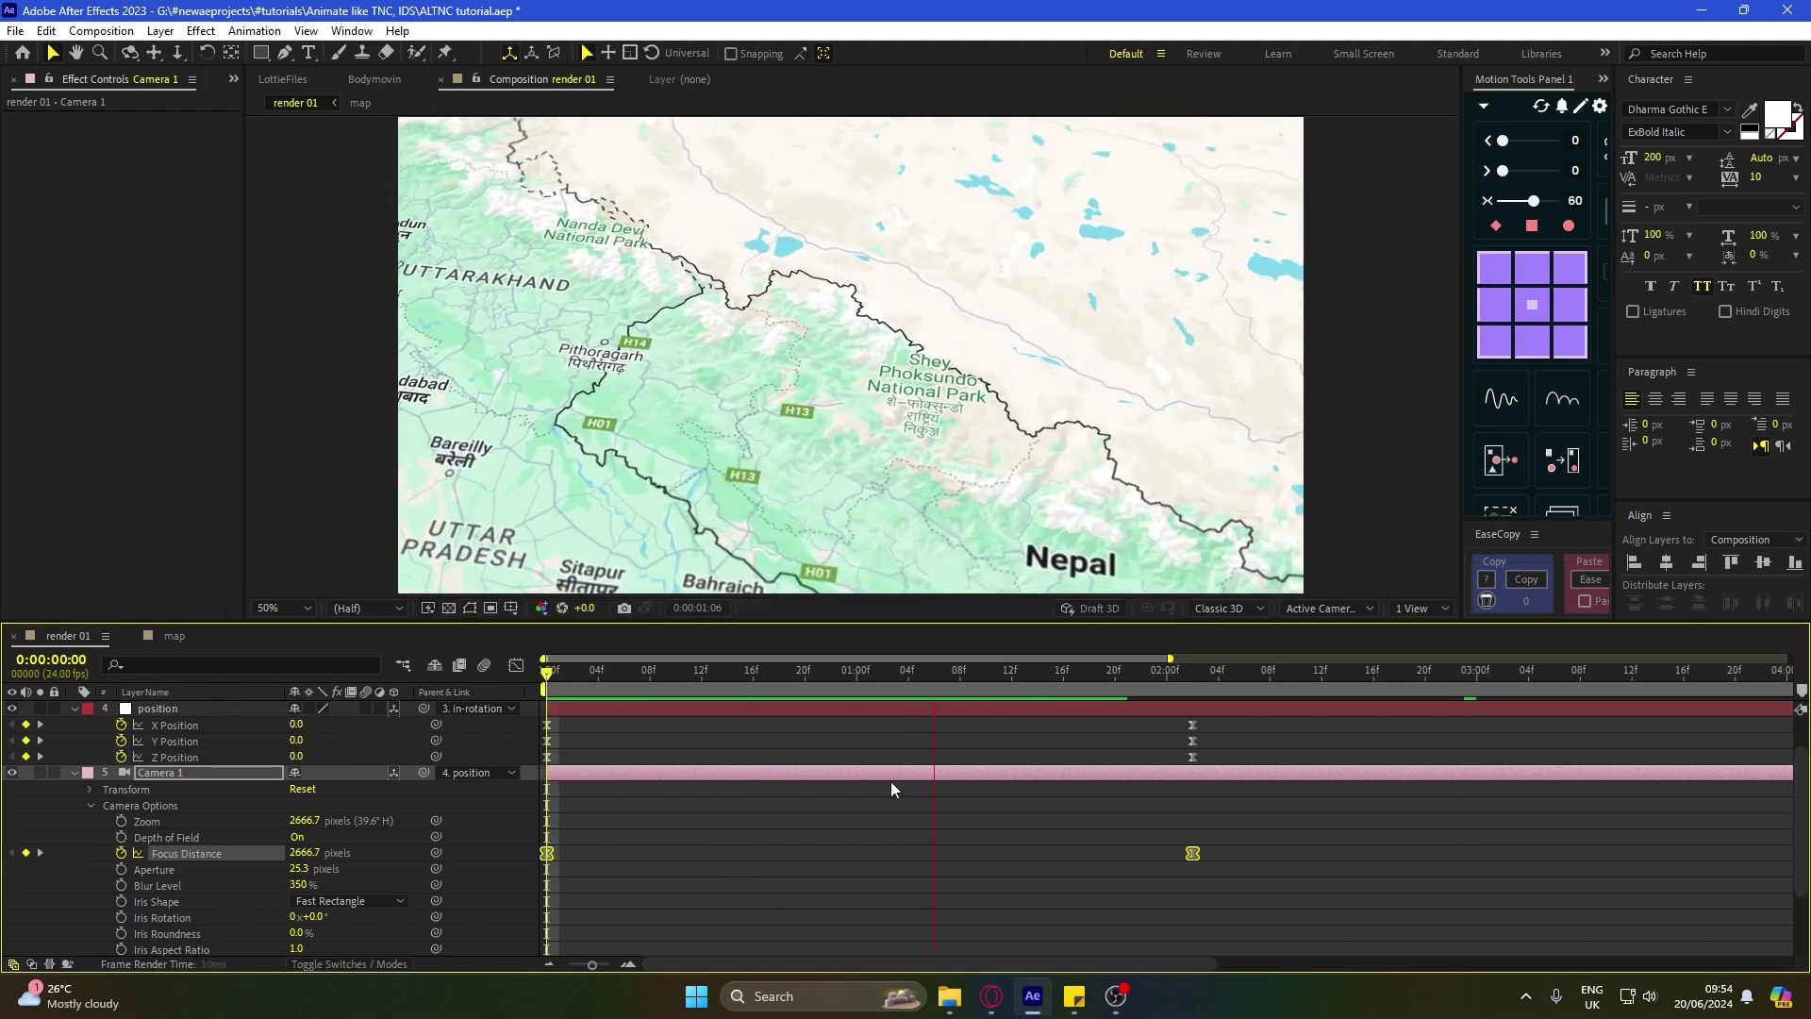
click(953, 836)
key(ctrl+s)
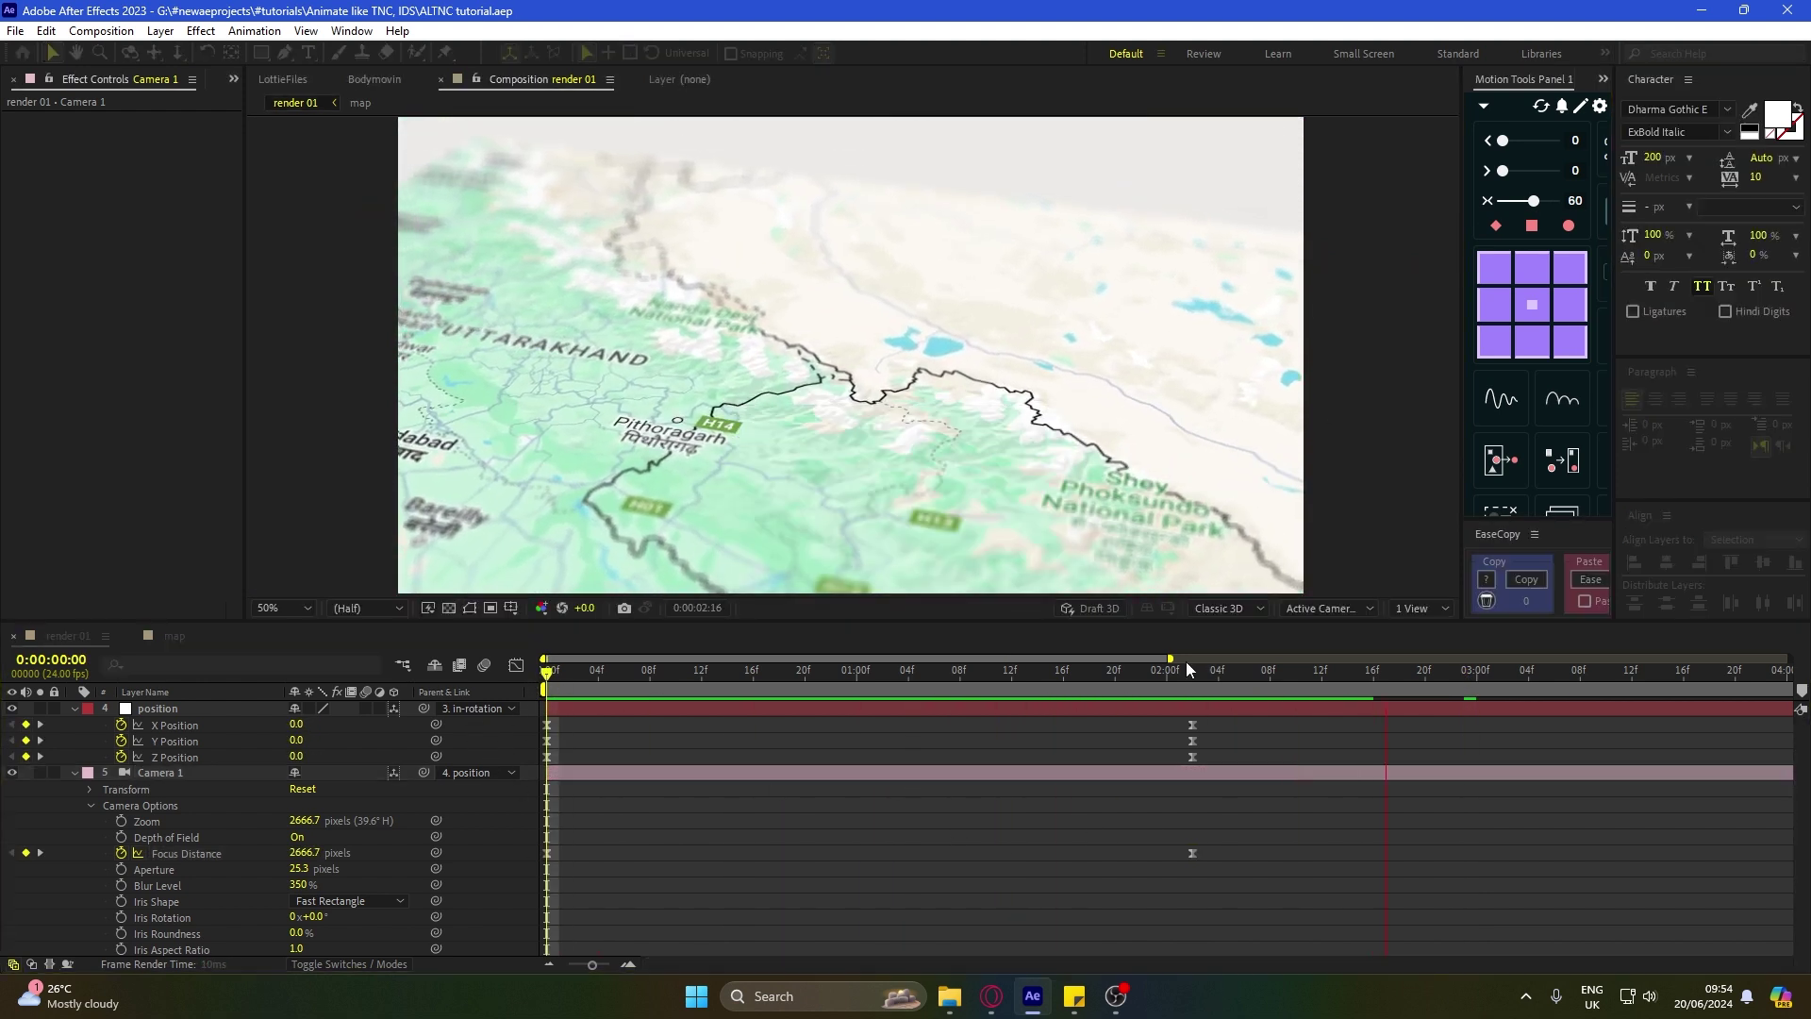
Step: Set Camera 1's Focus Distance to 1274 pixels at 0:00:02:02
click(1190, 670)
drag(295, 859, 385, 847)
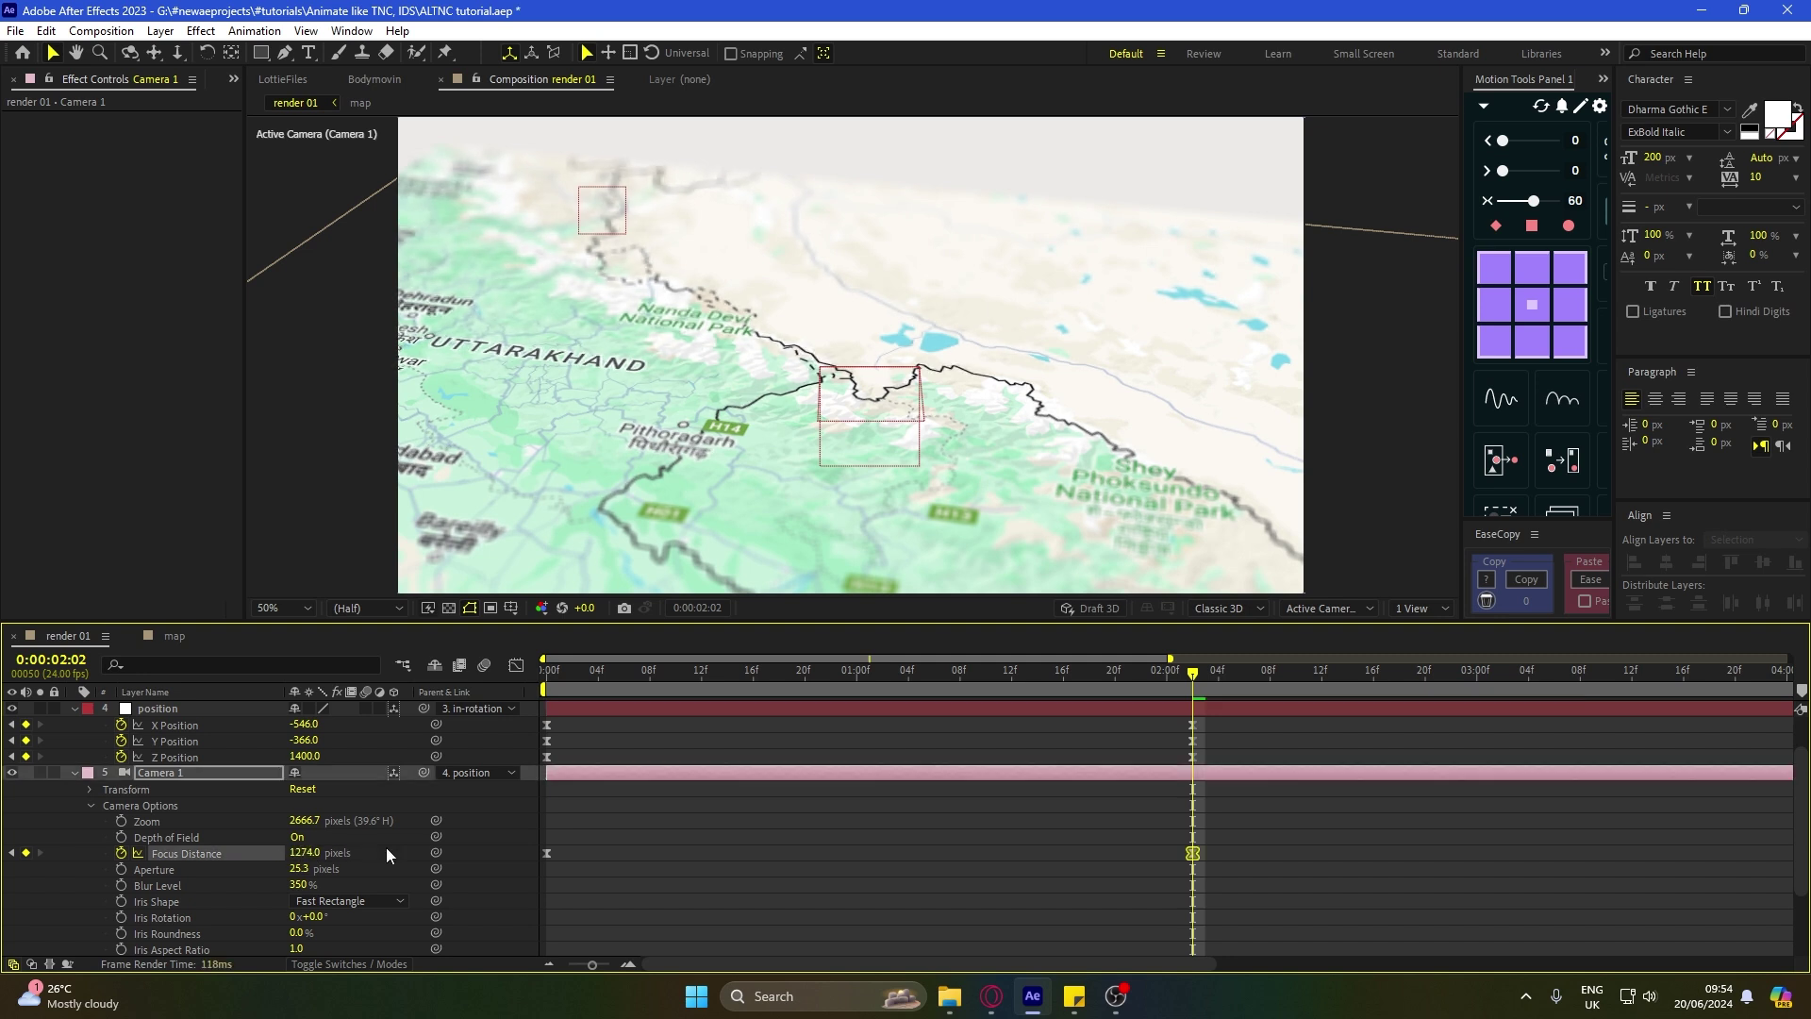
click(643, 794)
Step: Collapse all layer properties, save the project and preview the camera animation from the start
key(Home)
key(ctrl+a)
key(s)
key(s)
click(617, 865)
key(ctrl+s)
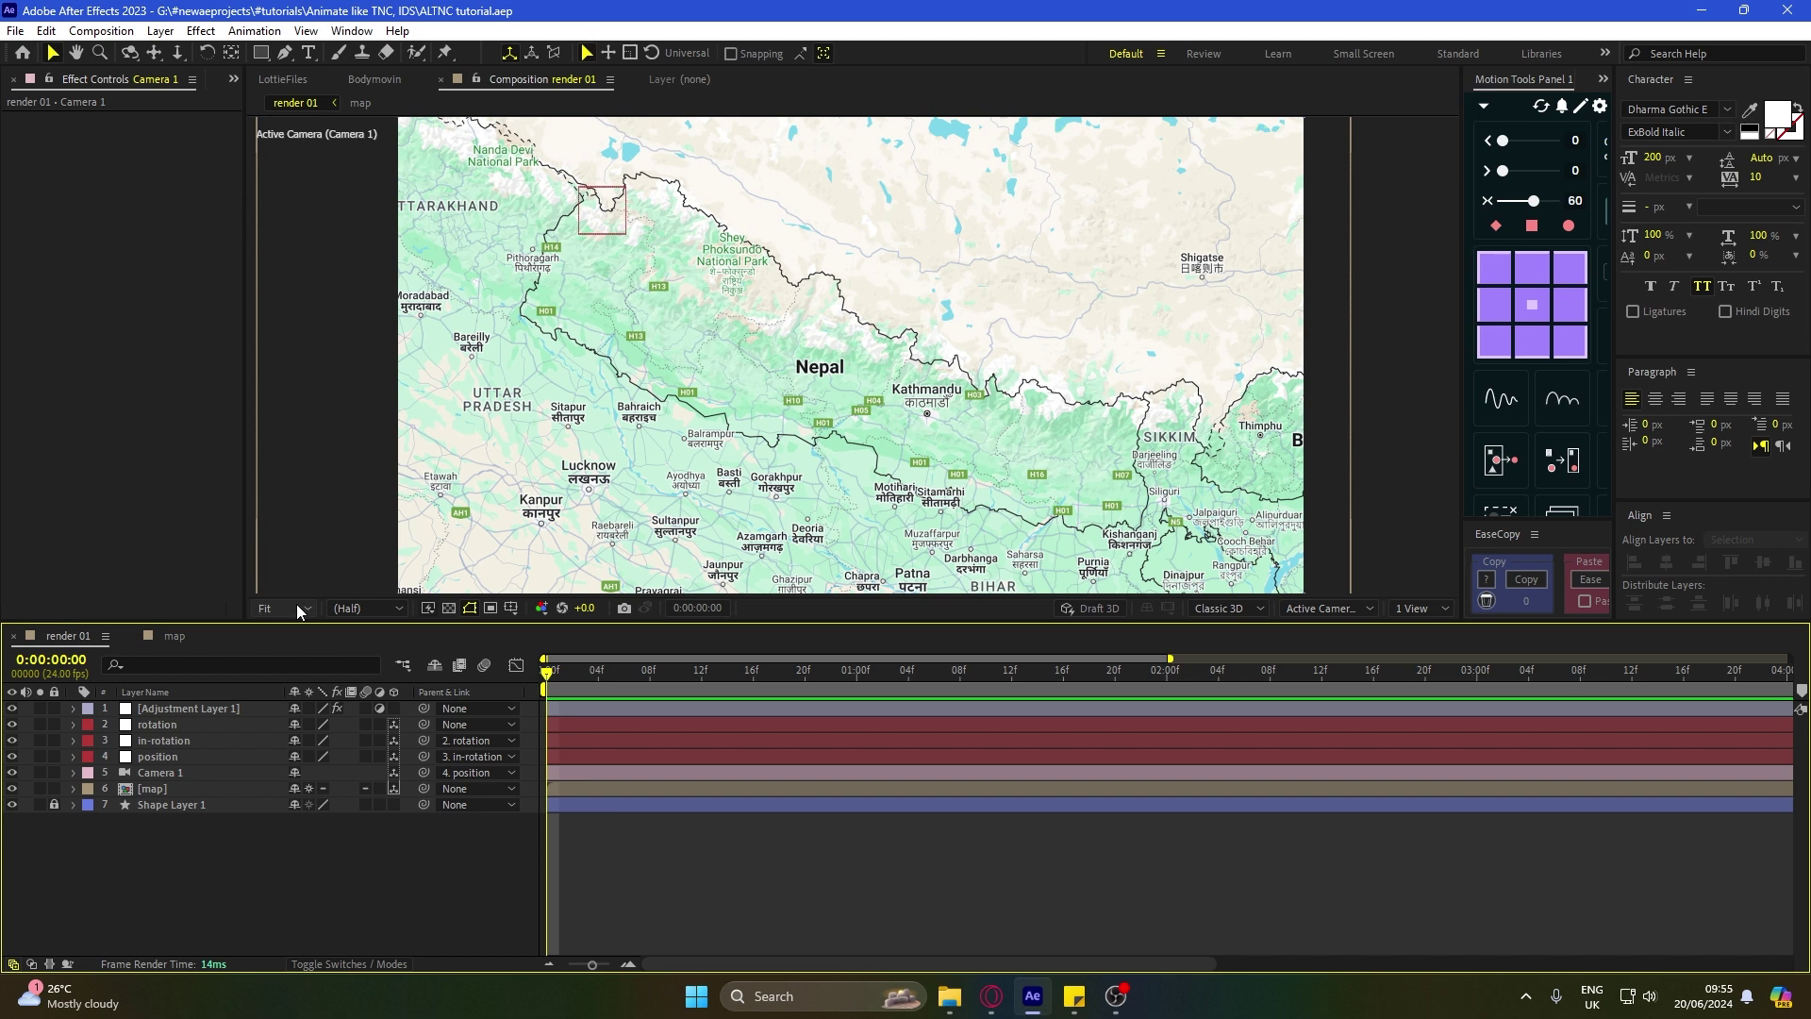
key(space)
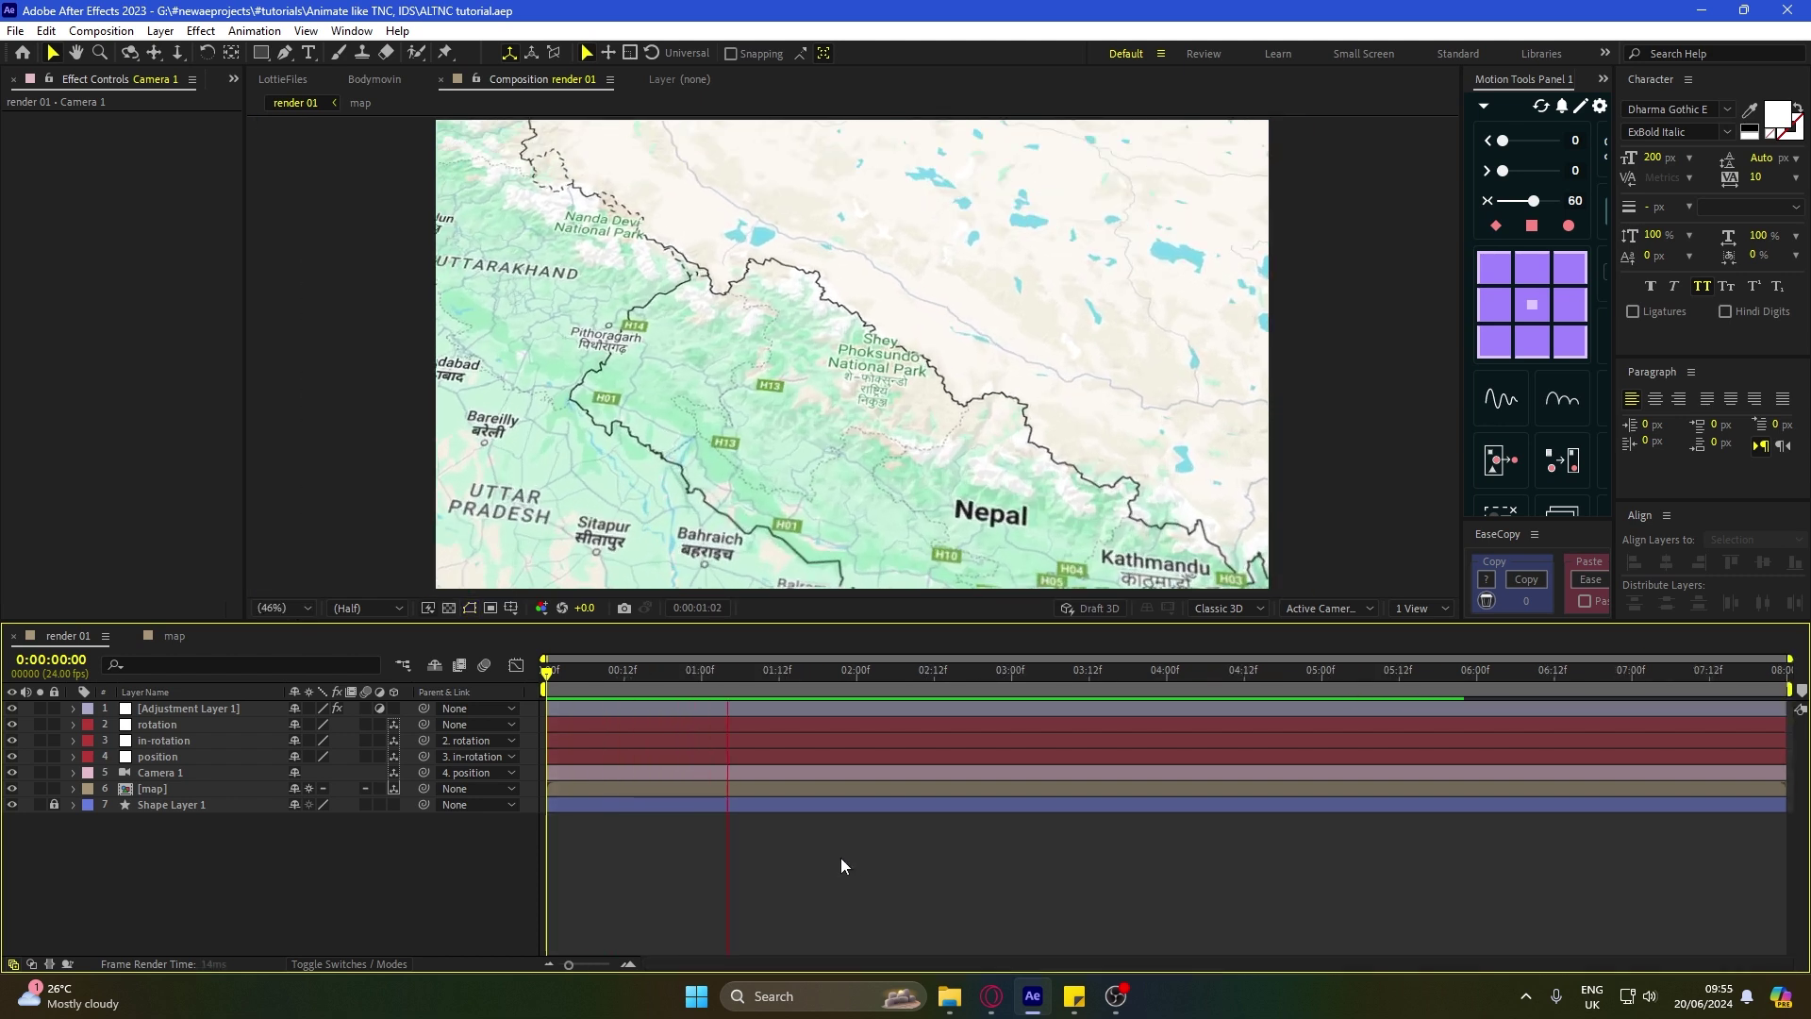
Step: Open the map precomposition and duplicate the mapimage.jpg layer
click(179, 790)
double_click(178, 790)
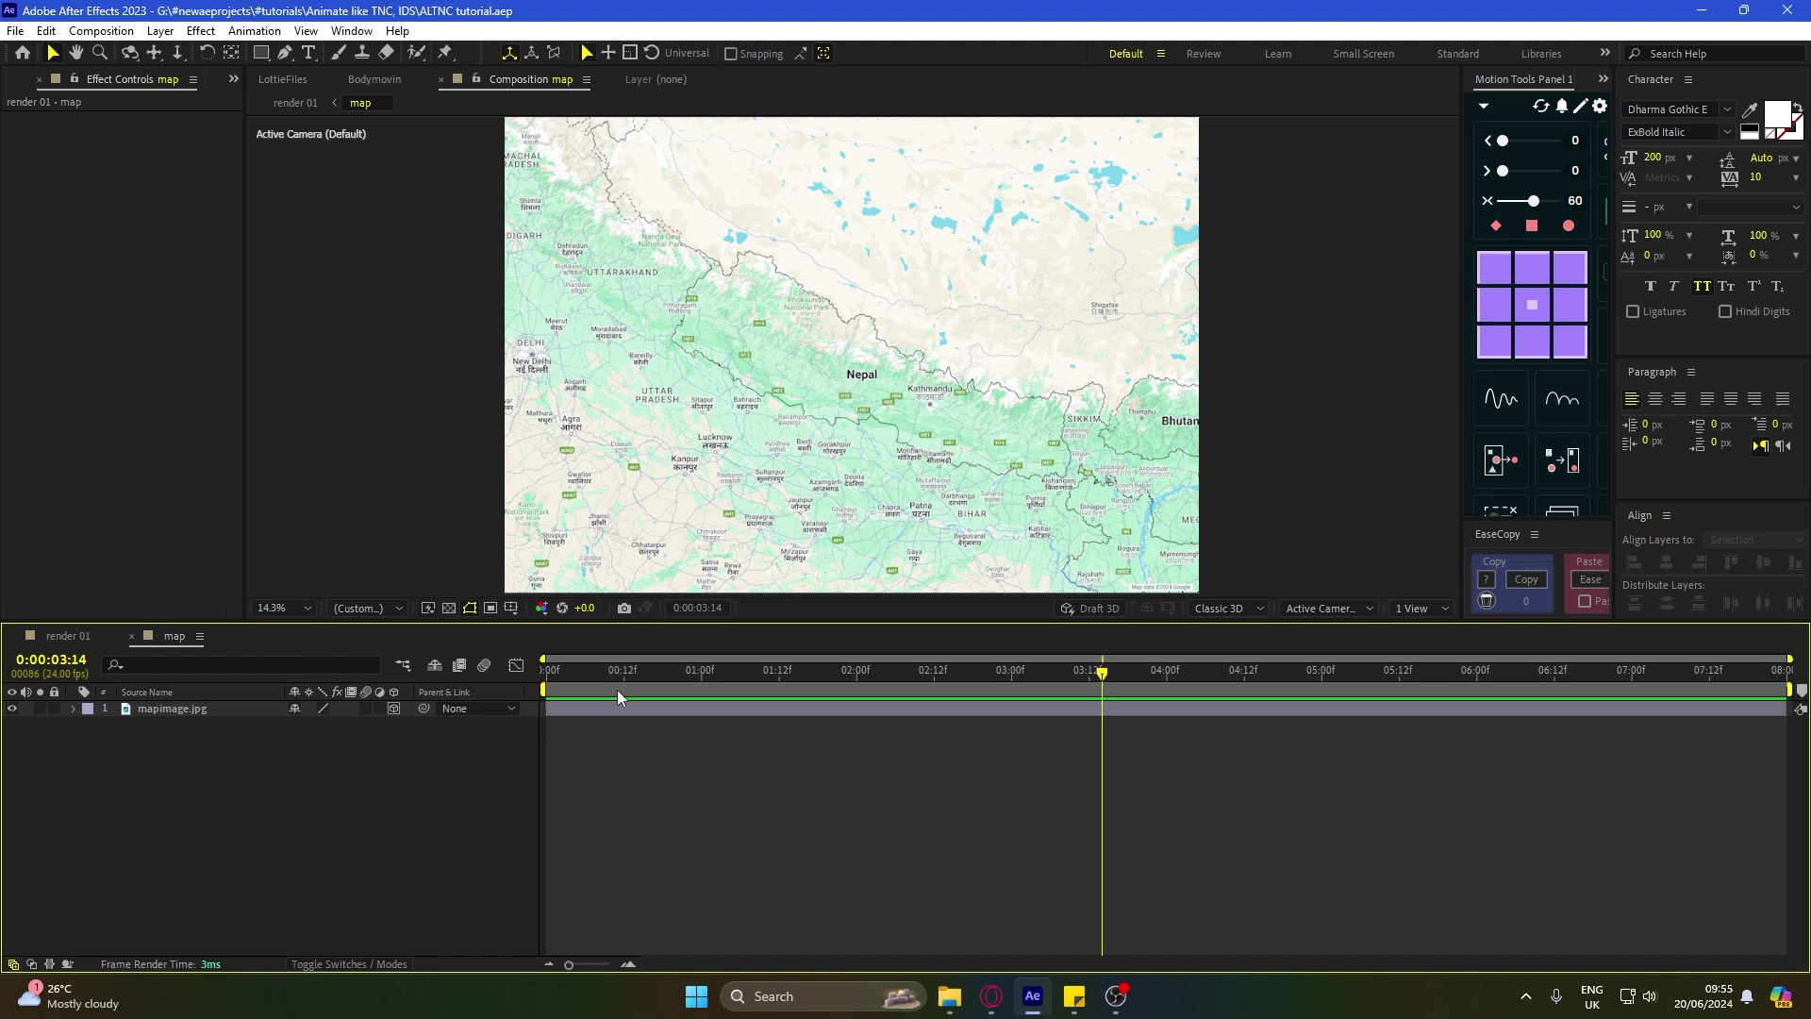
key(ctrl+d)
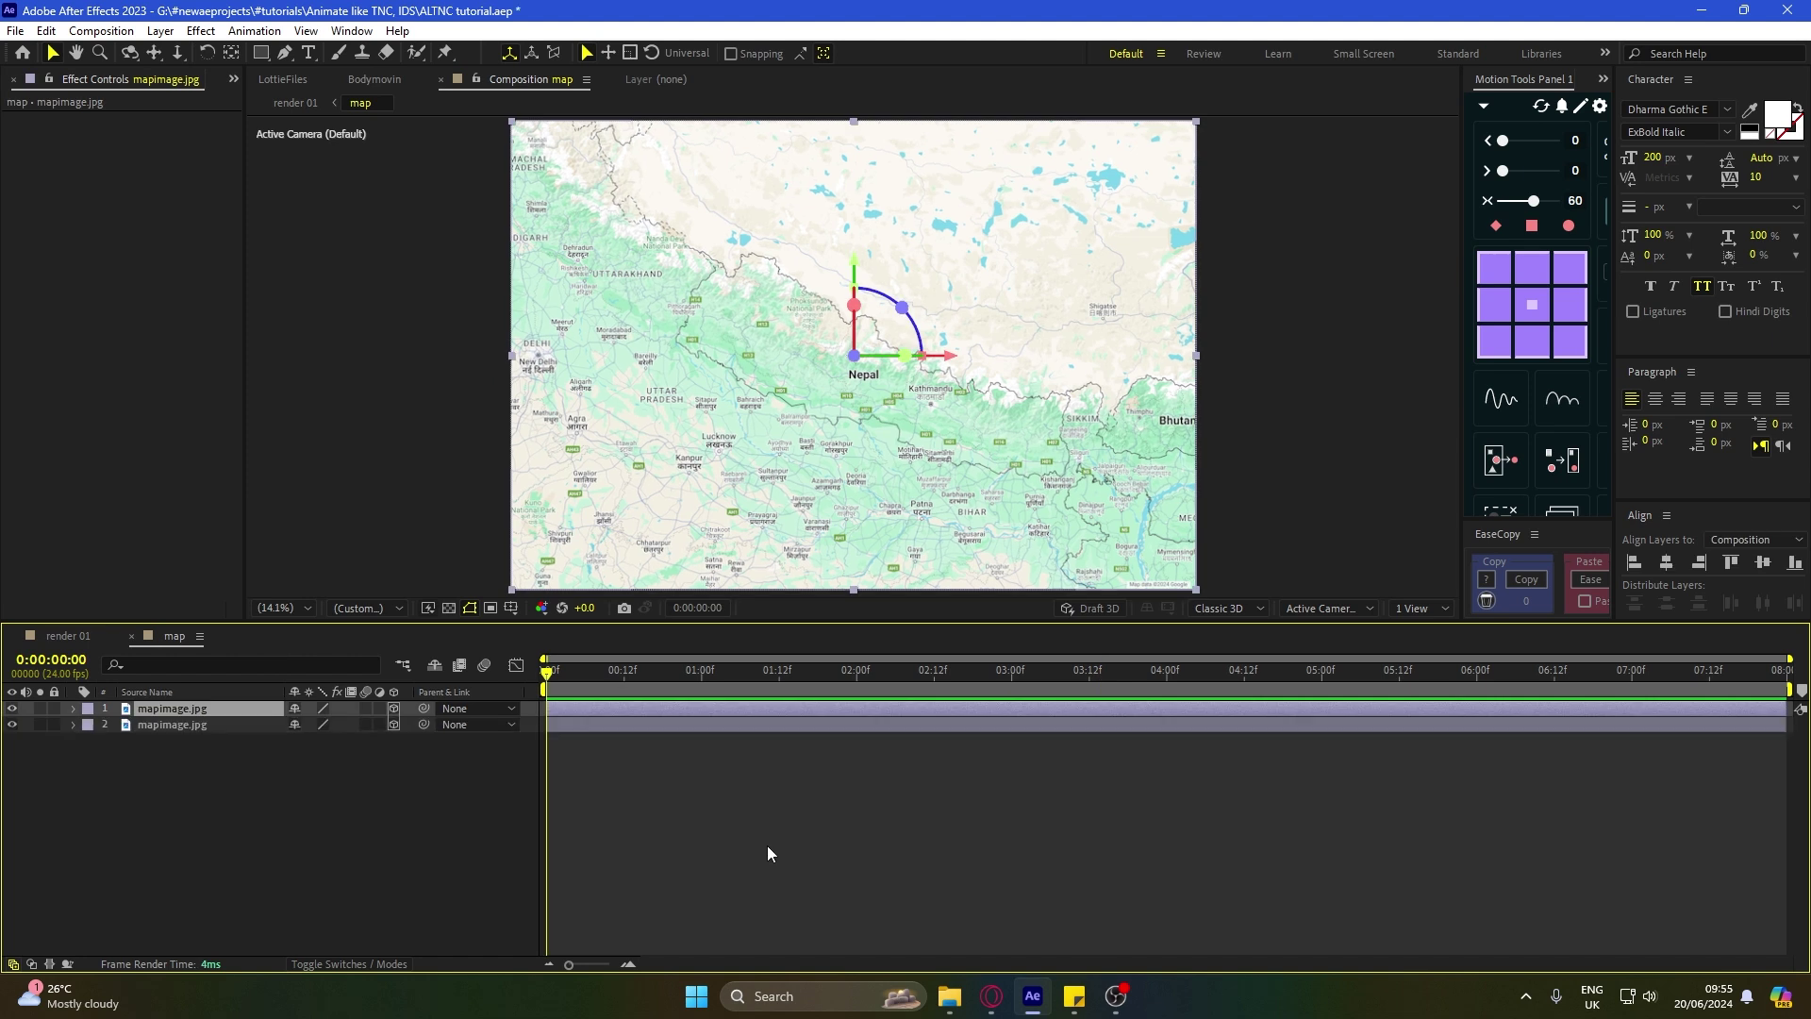
click(767, 845)
click(202, 713)
click(880, 845)
Step: Trace Nepal's border with the Pen tool as a mask on the upper mapimage.jpg layer
click(161, 708)
click(285, 53)
scroll(813, 280, up, 6)
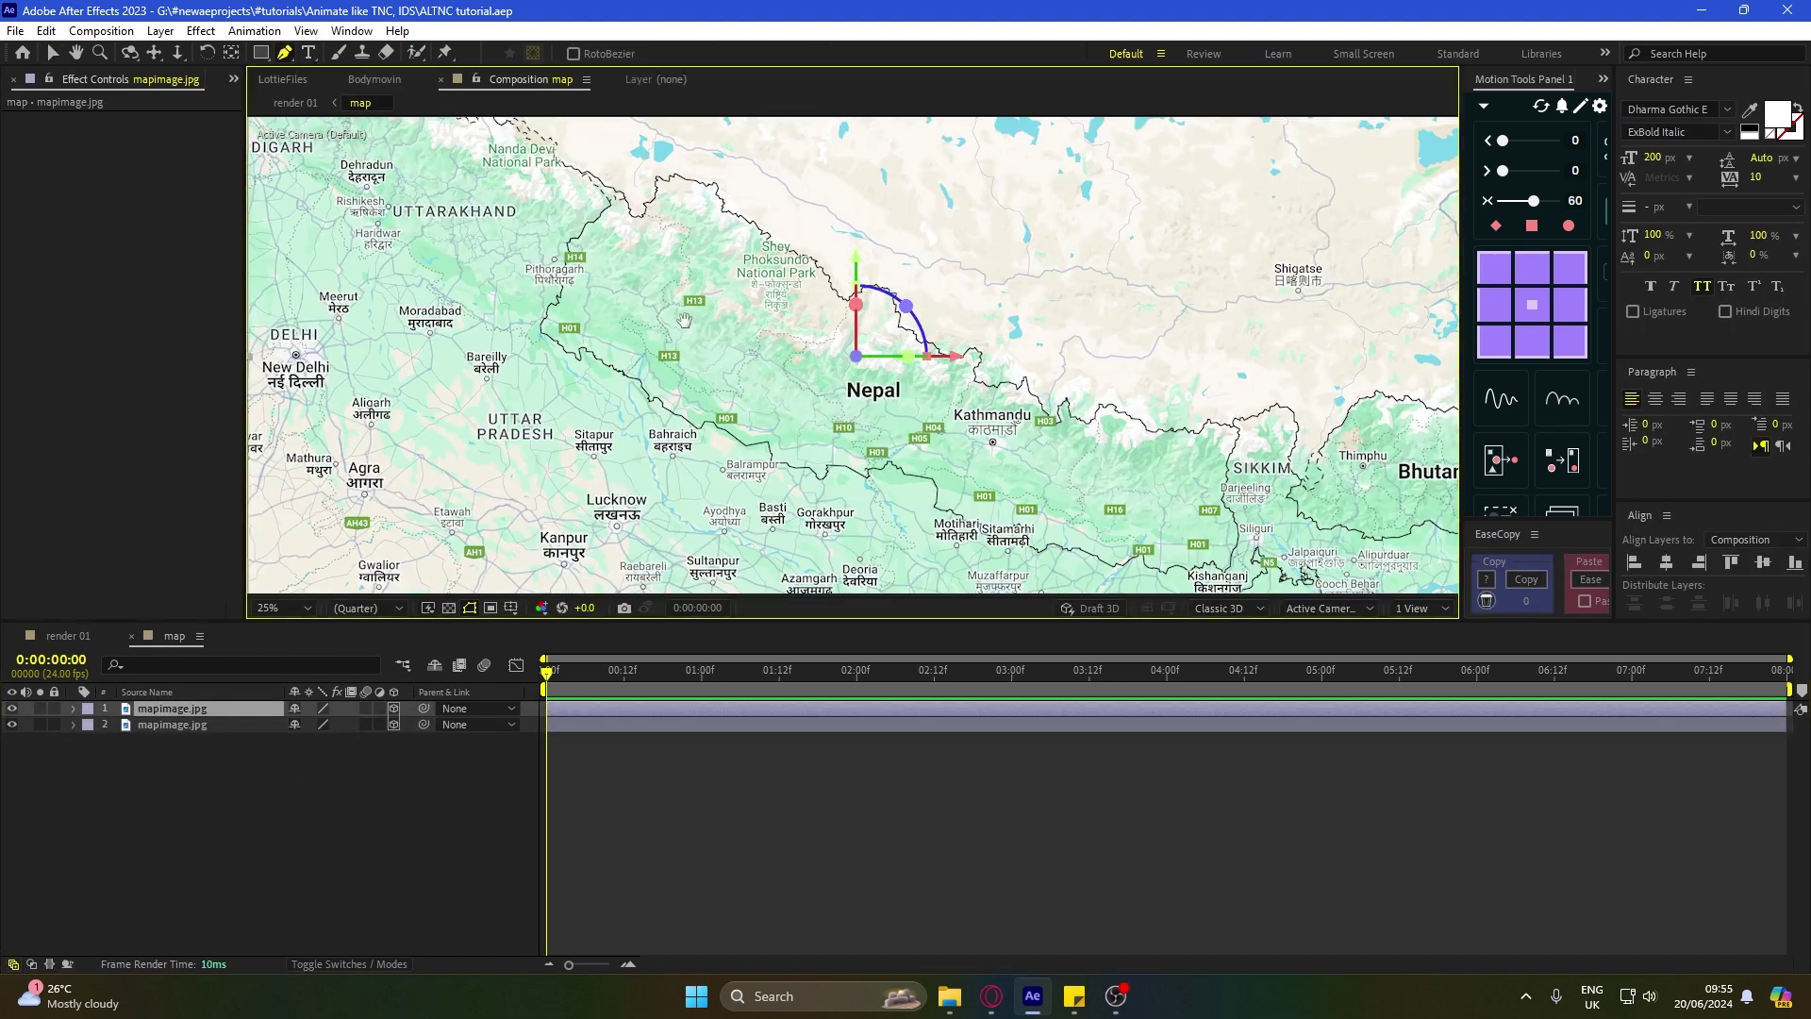
scroll(813, 280, up, 2)
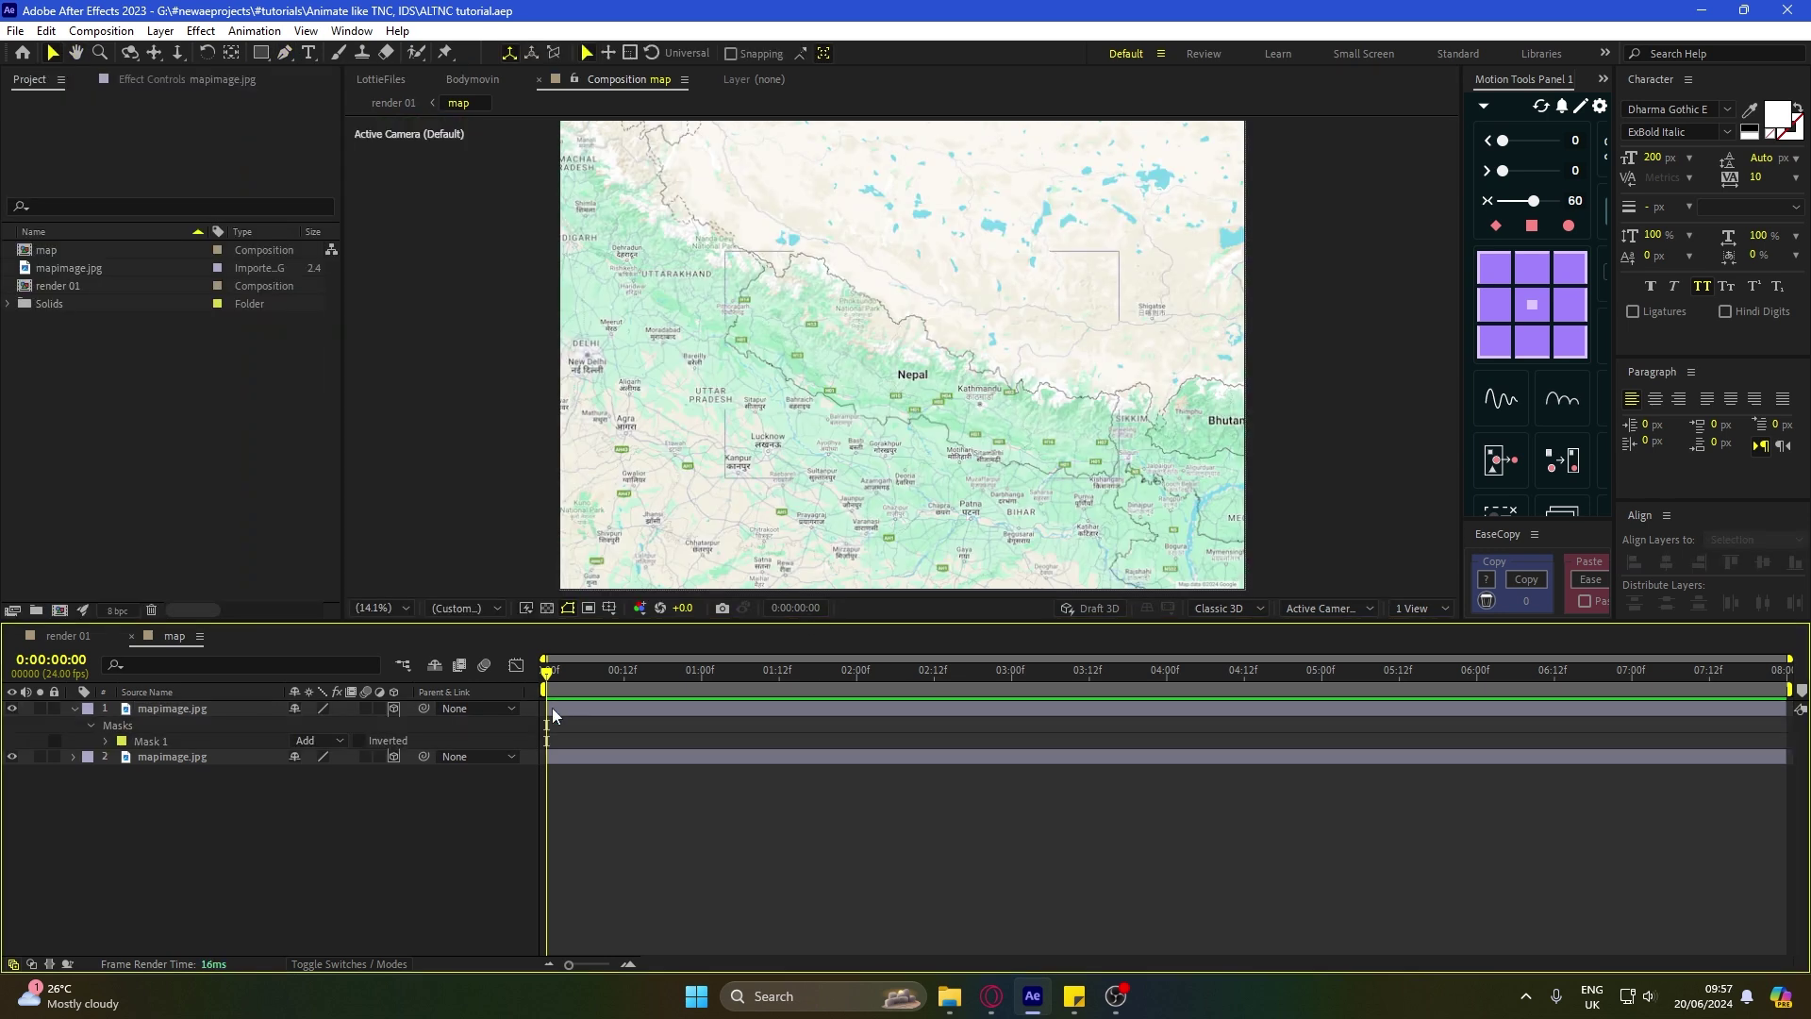
click(552, 708)
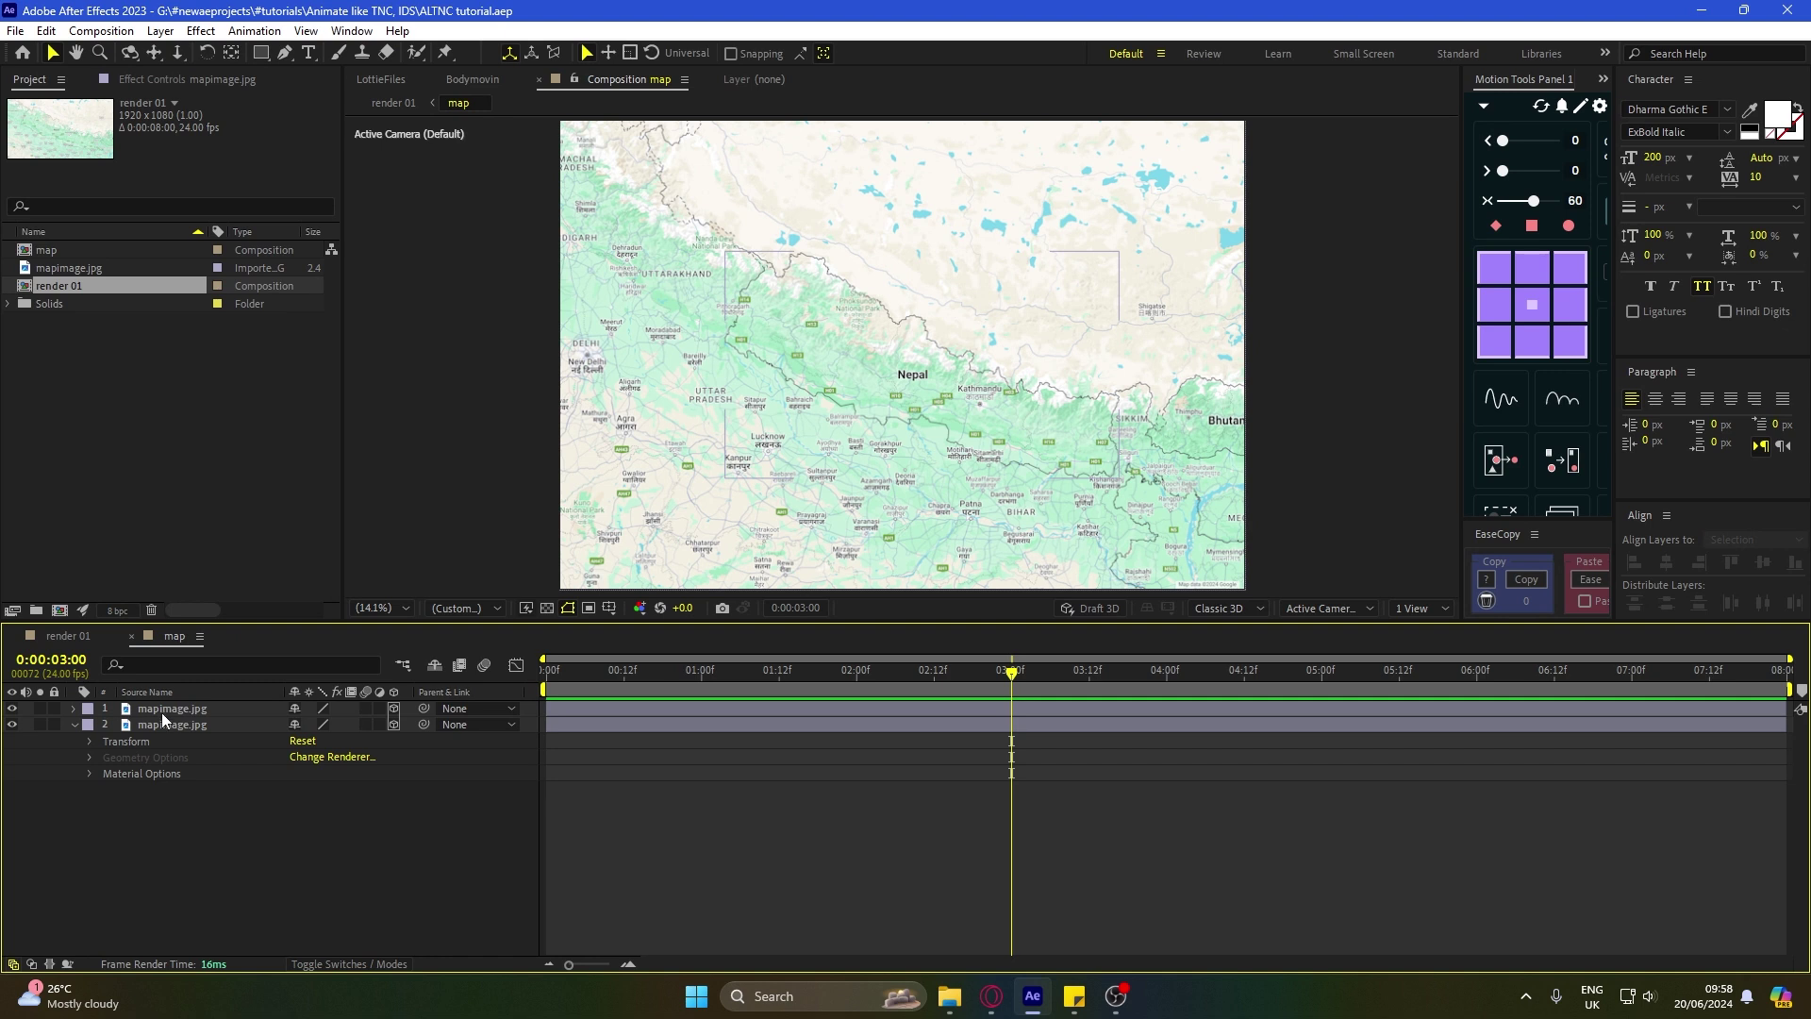
Step: Apply the CC Toner effect to the lower mapimage.jpg layer
click(164, 718)
key(ctrl+space)
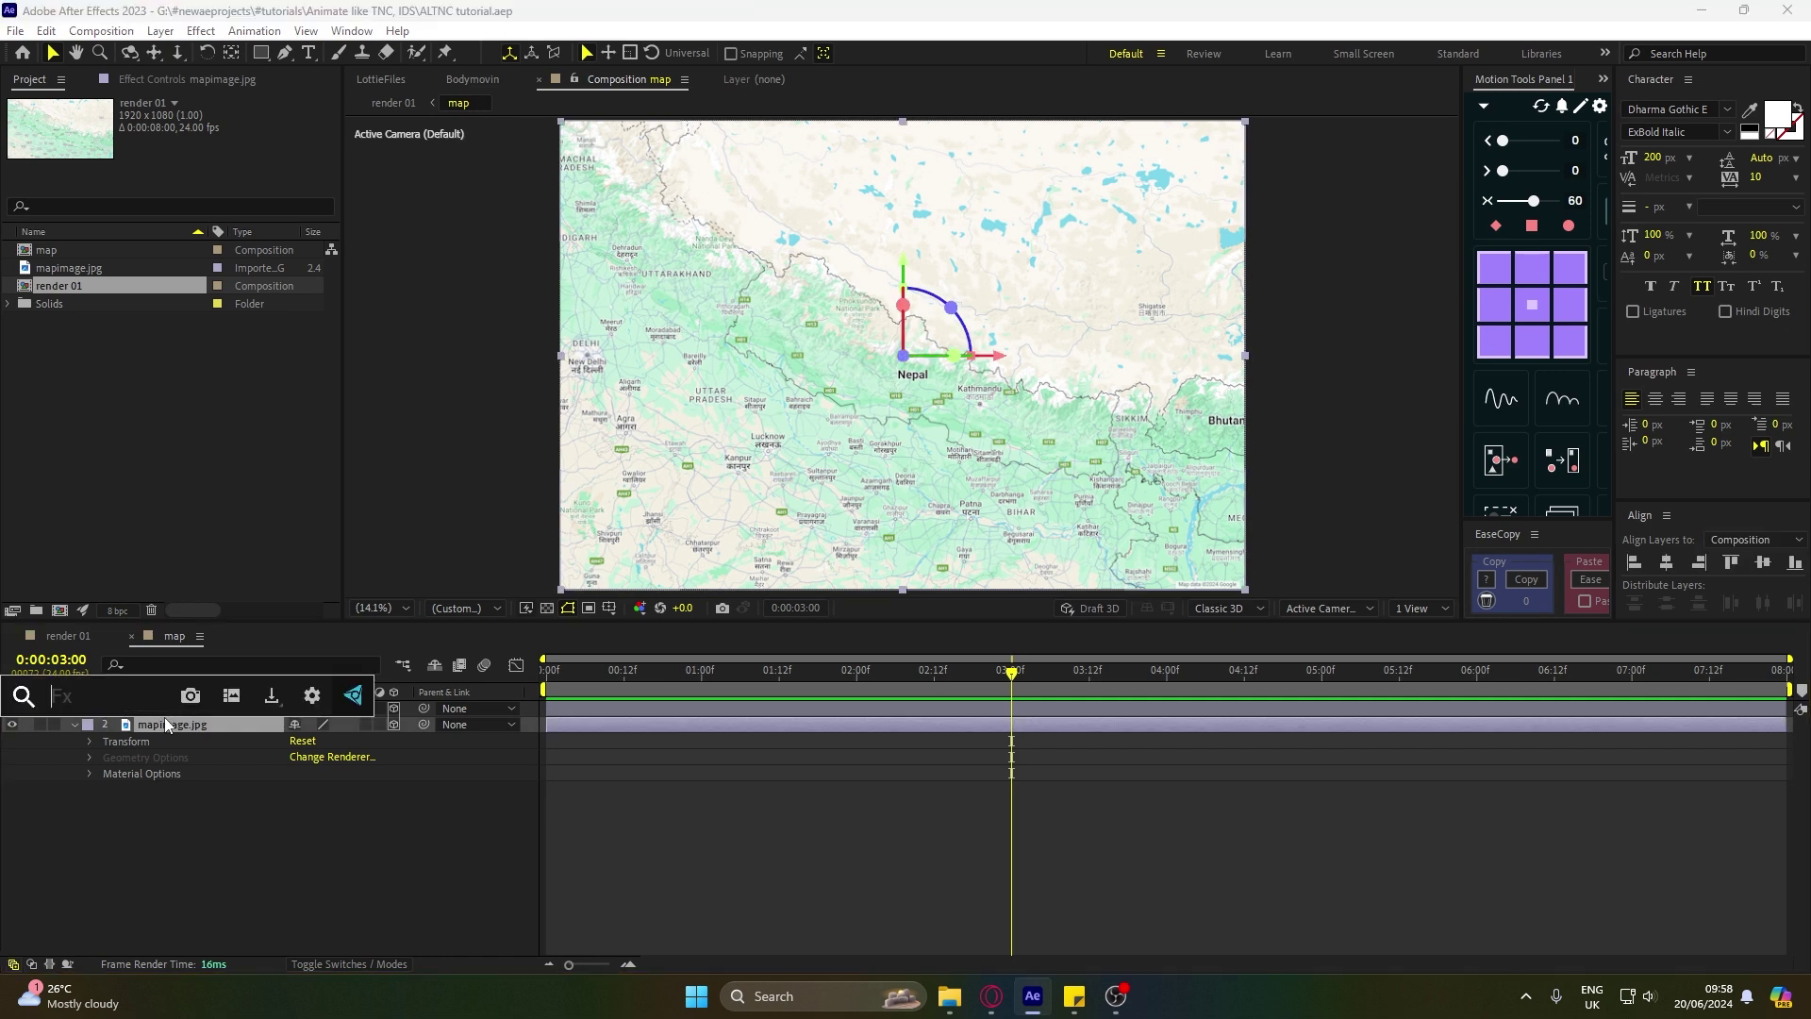
text(toner)
key(Return)
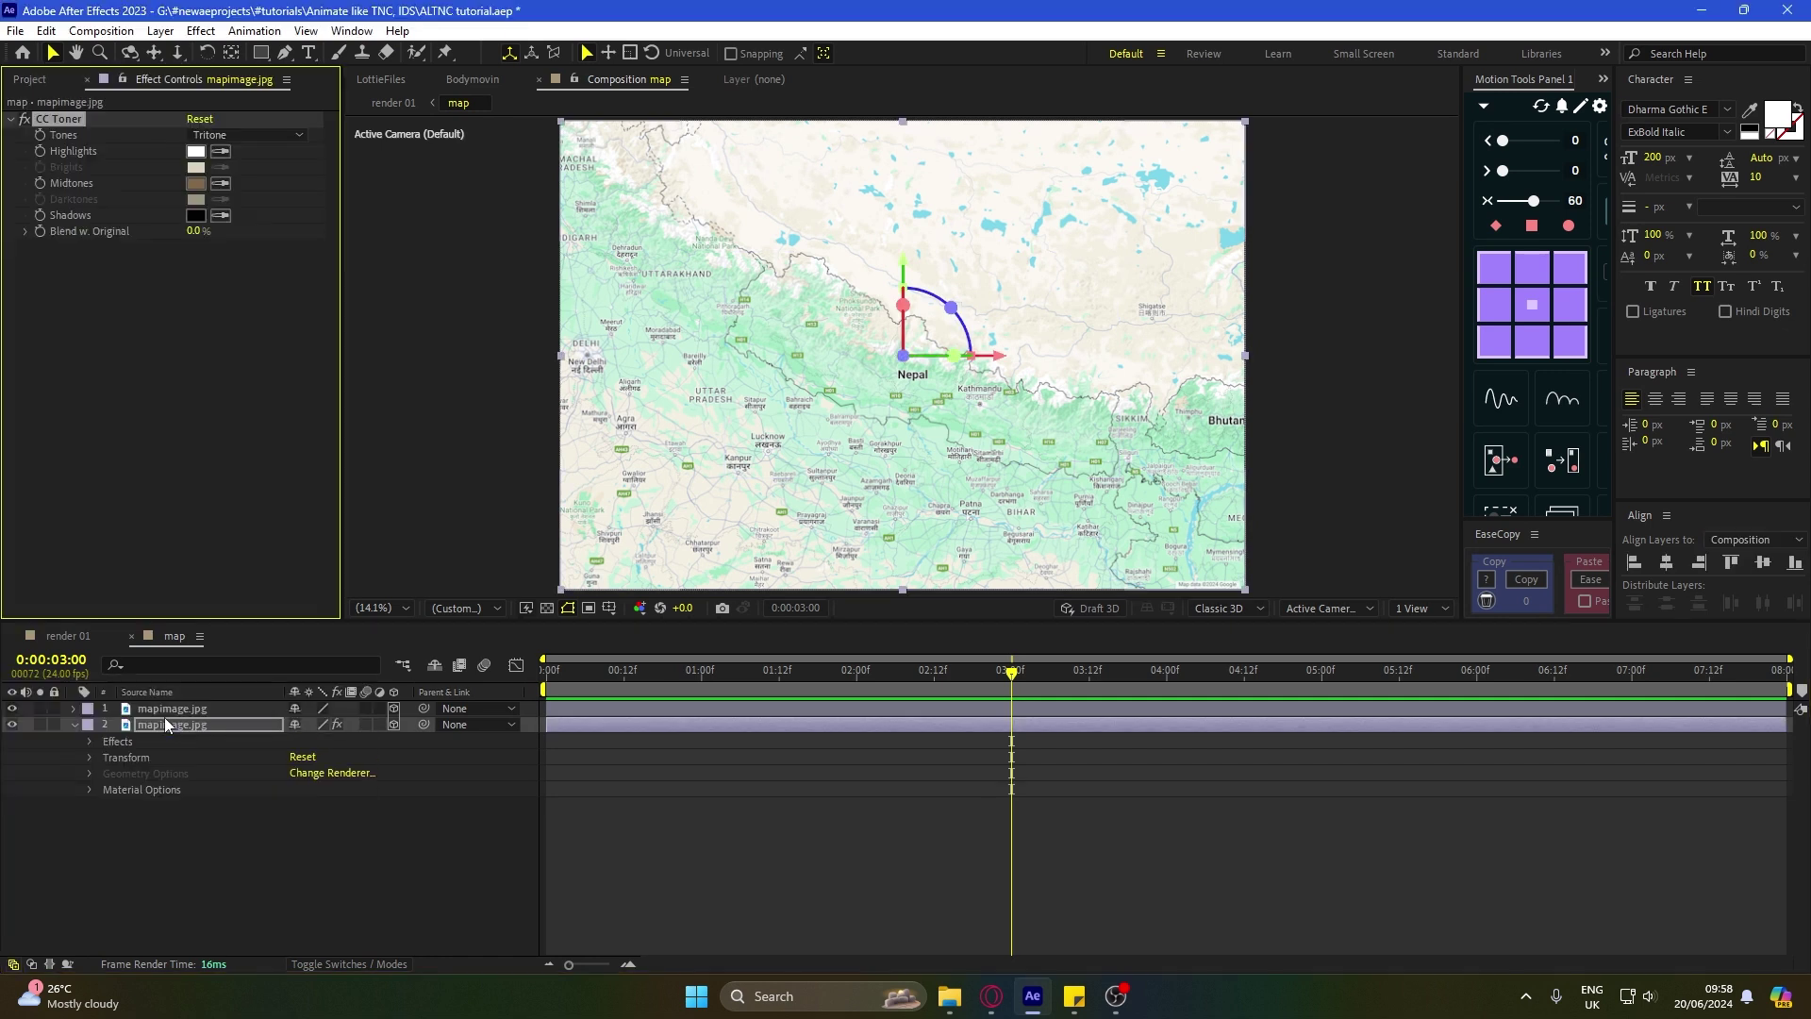
Step: Set the CC Toner Midtones to grey 808080 and the Shadows to 1C1C1C
click(196, 183)
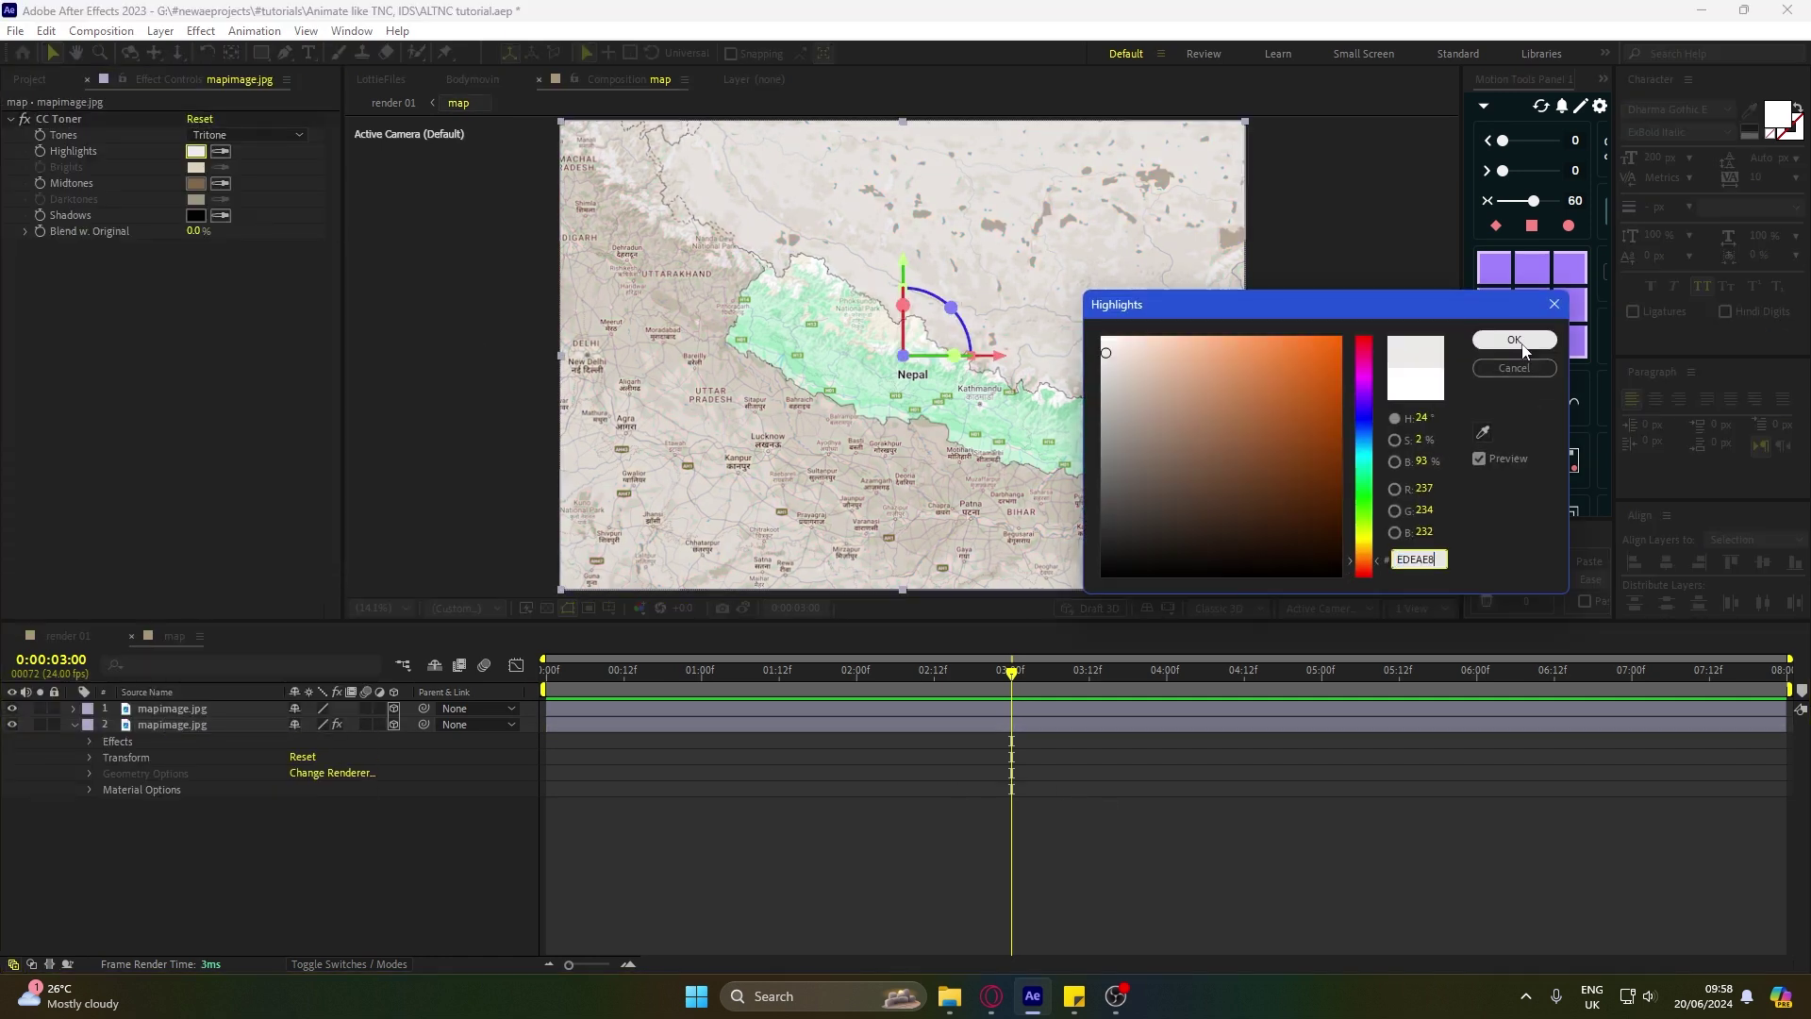
drag(1131, 479, 1112, 457)
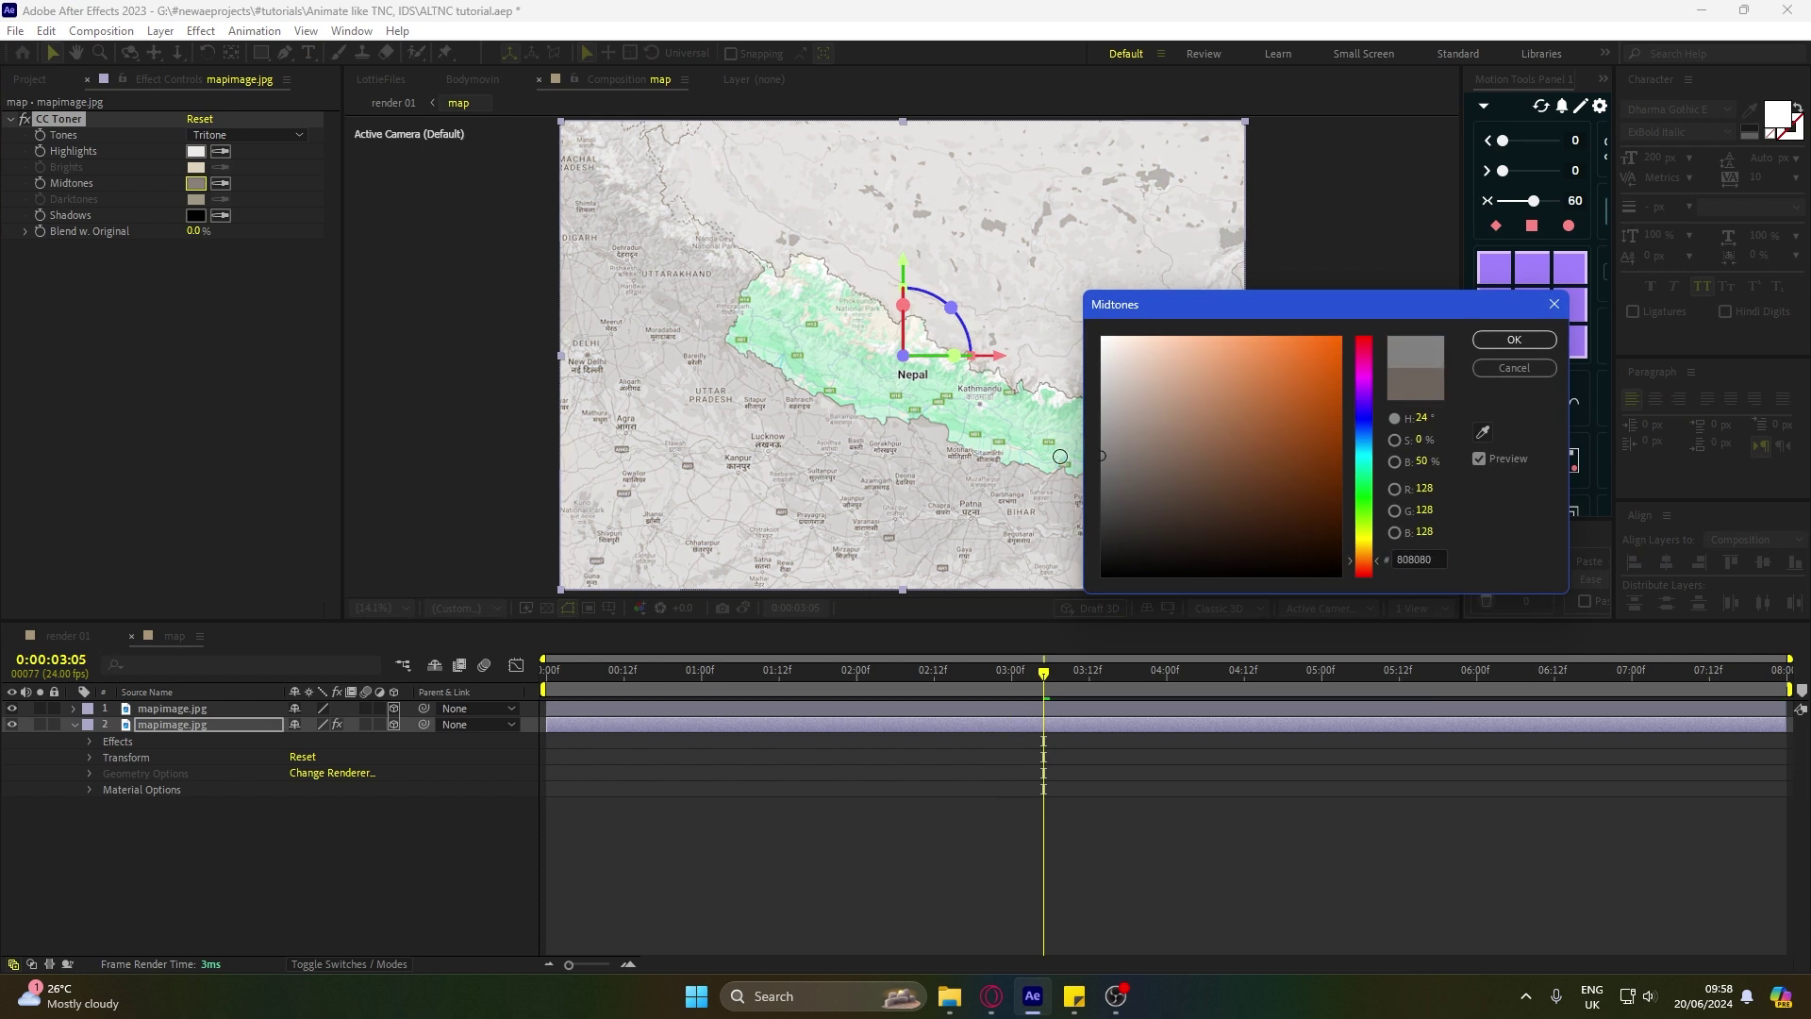
click(1514, 339)
click(196, 215)
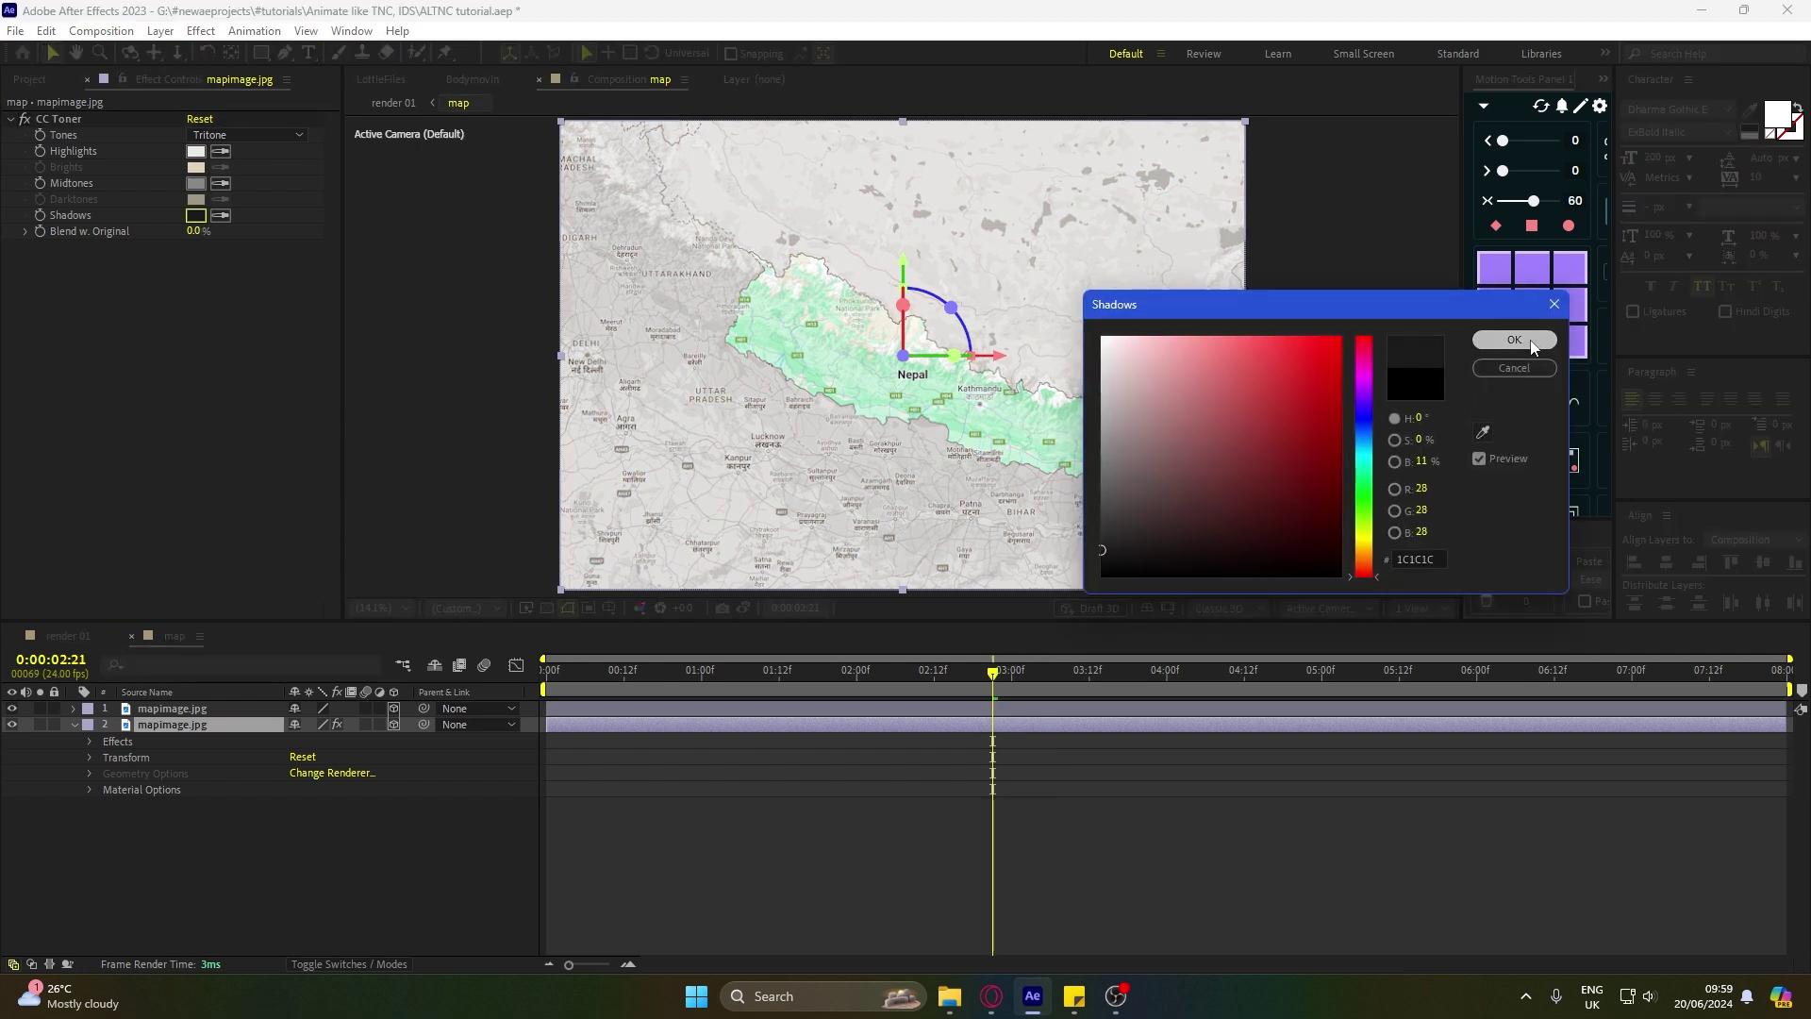
click(1530, 343)
Step: Lighten the CC Toner Midtones grey and set the Highlights to F0F0F0
click(195, 183)
mouse_move(1058, 450)
mouse_down()
mouse_move(1010, 397)
mouse_move(1032, 427)
mouse_up()
click(1514, 342)
click(196, 151)
drag(1121, 349, 1094, 349)
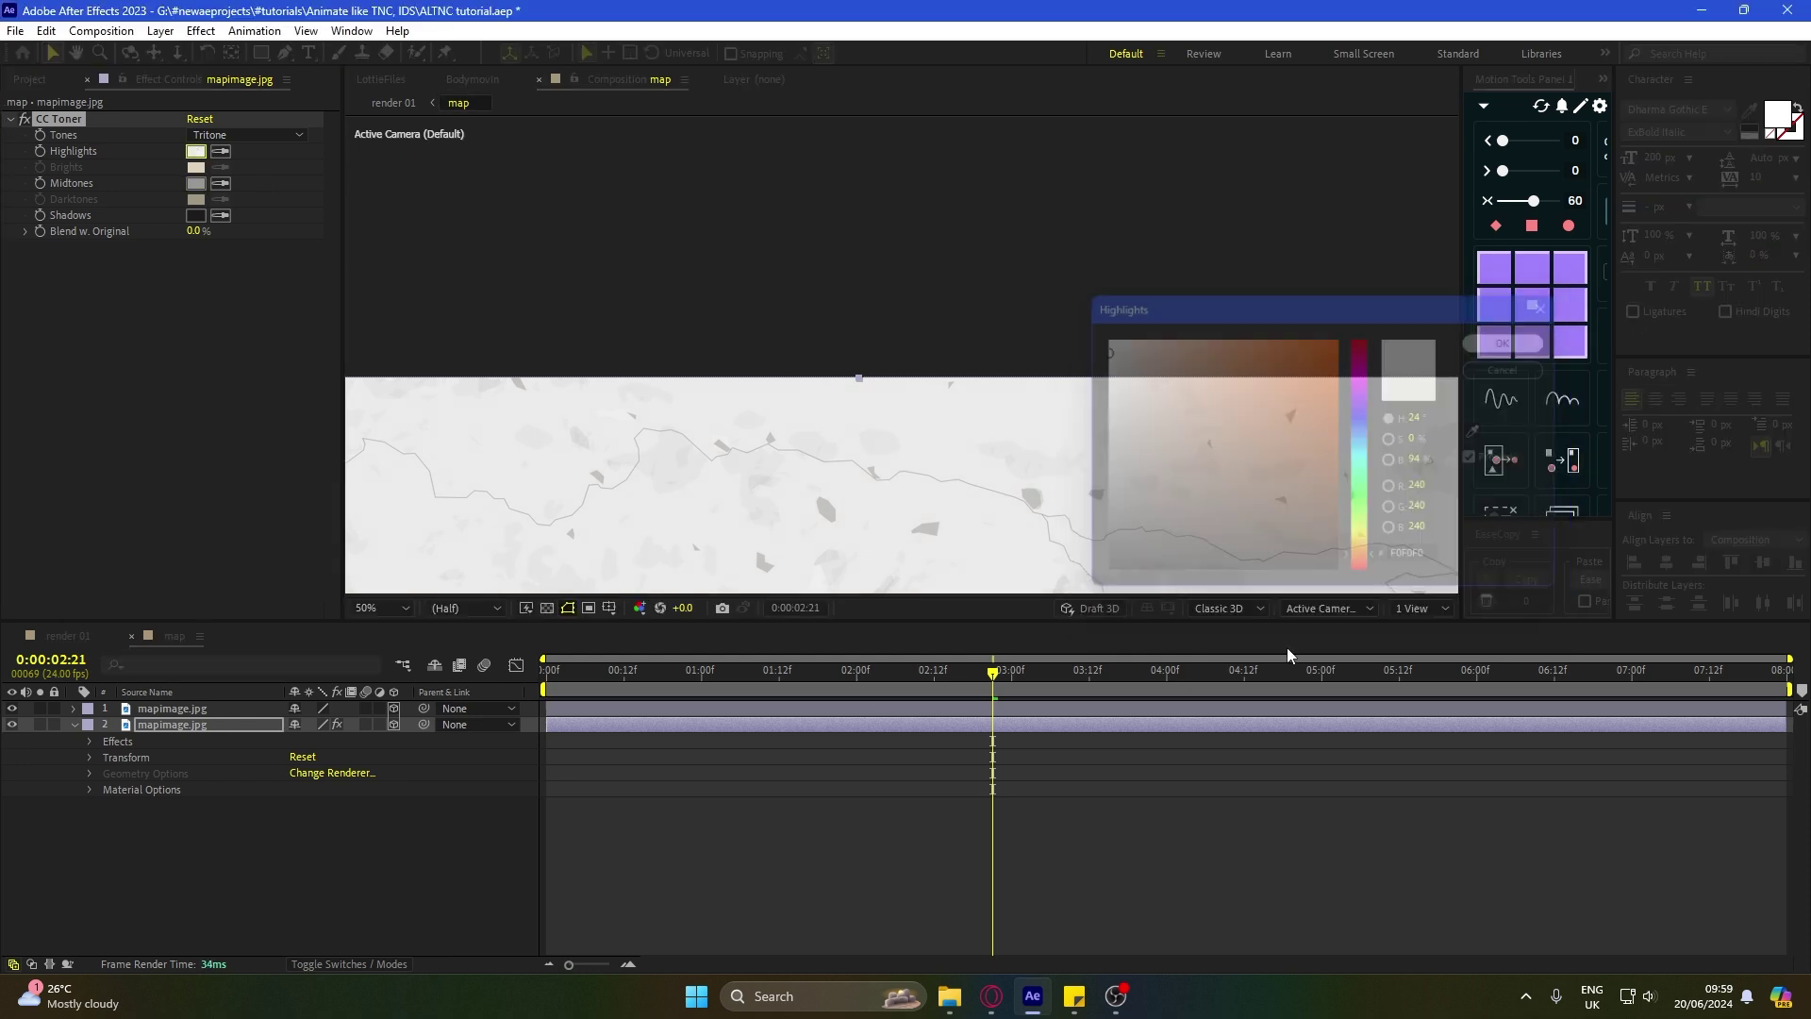
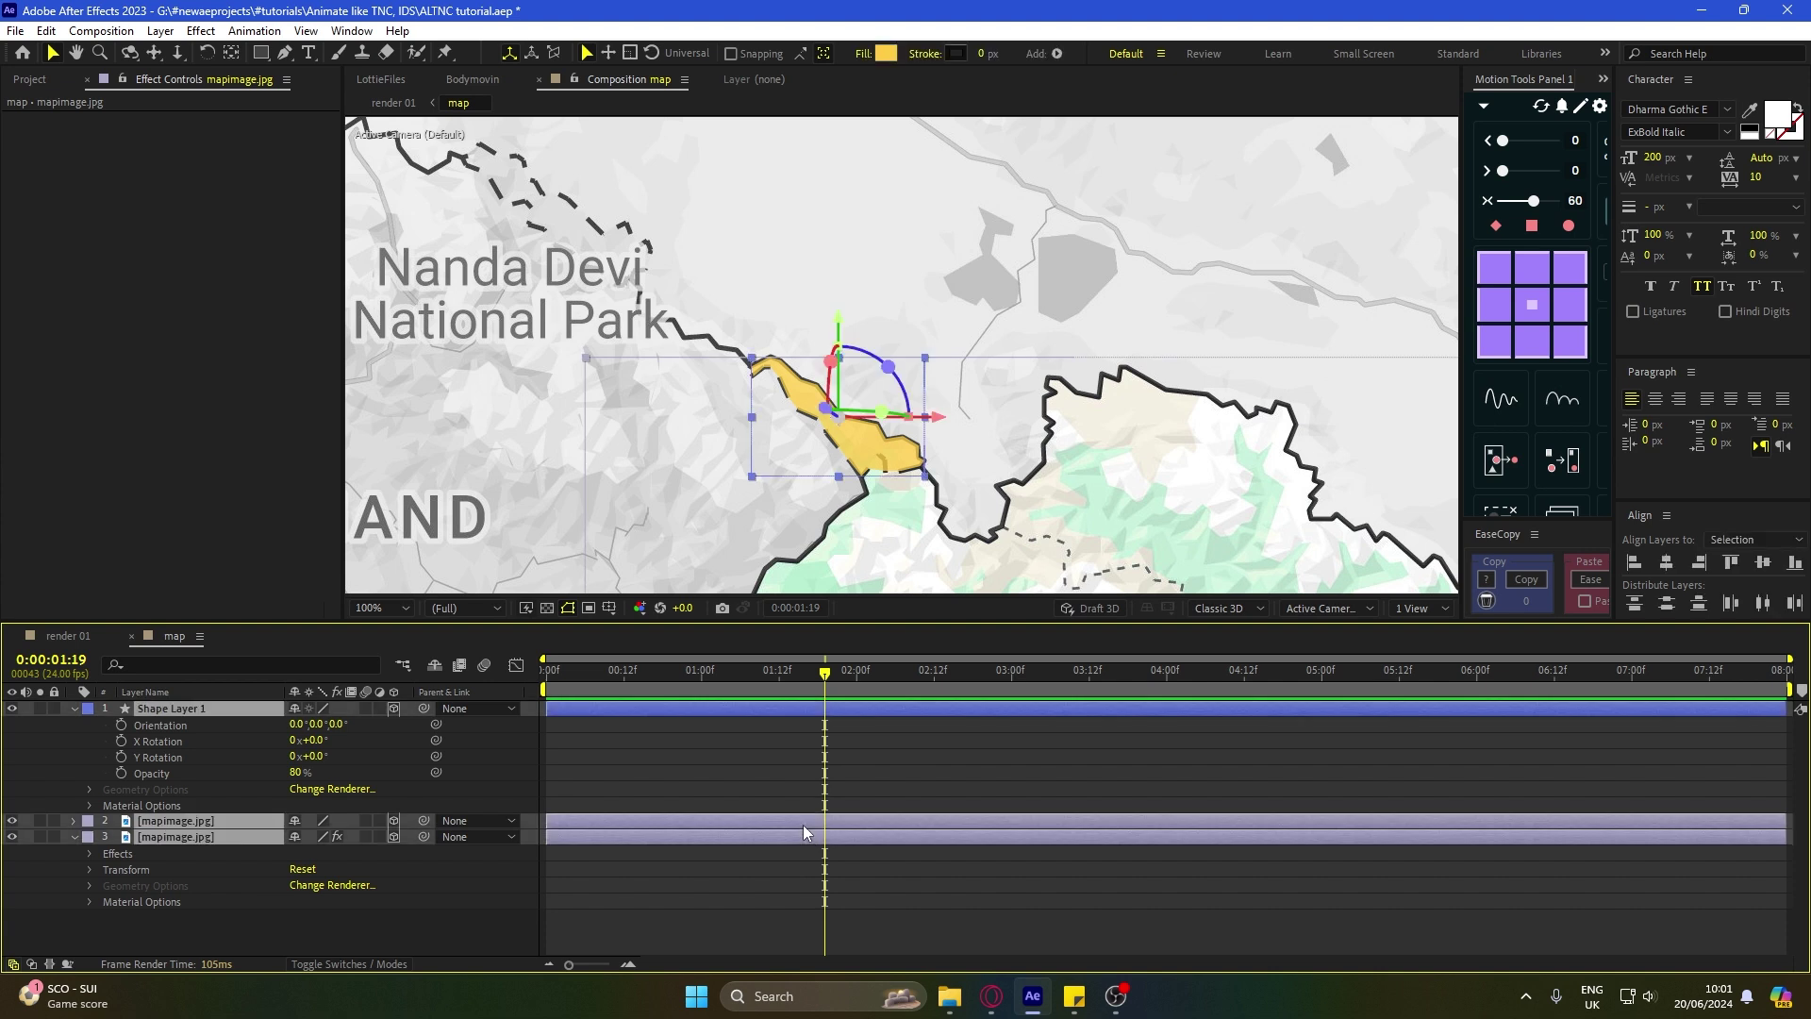
Step: Pick 0:00:01:20 as the start time in render 01, then make the map composition's Shape Layer 1 begin there
click(72, 638)
double_click(897, 838)
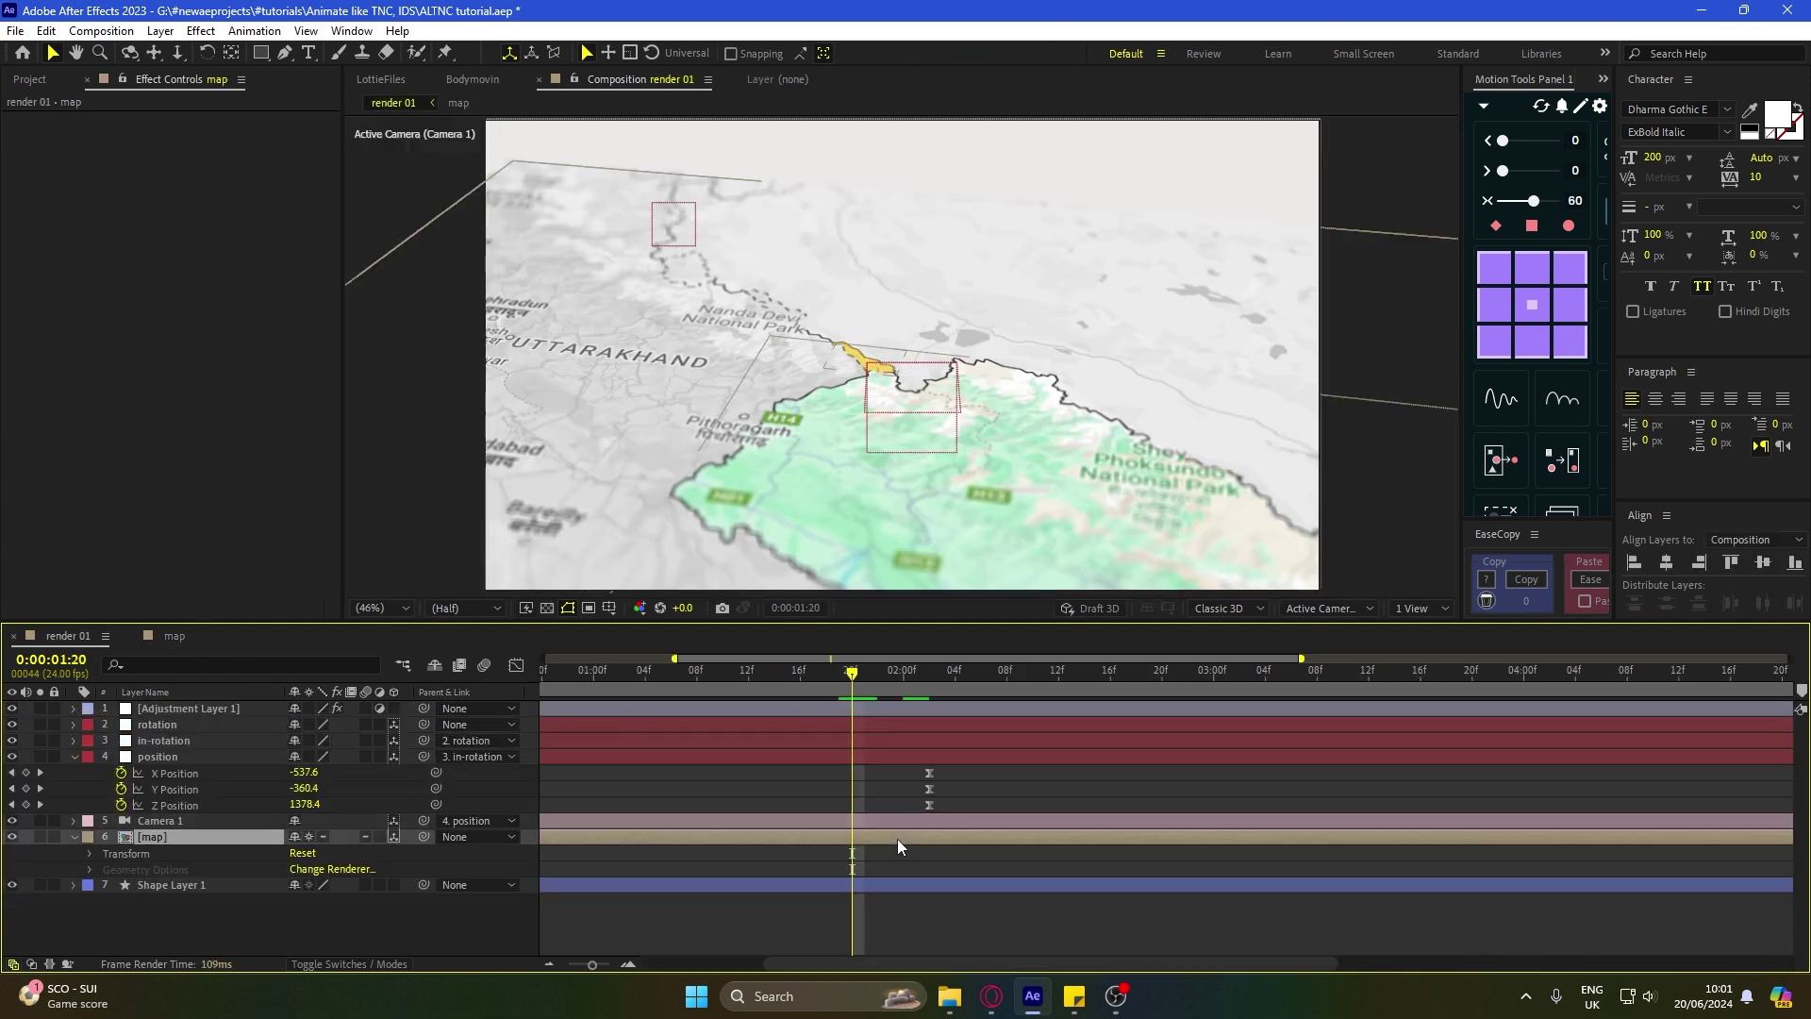
click(804, 709)
click(807, 715)
click(843, 705)
Step: Draw a four-point mask just outside the yellow shape's upper-left end on Shape Layer 1 and keyframe Mask Path at 0:00:01:20
scroll(792, 473, up, 1)
drag(799, 452, 846, 317)
click(263, 54)
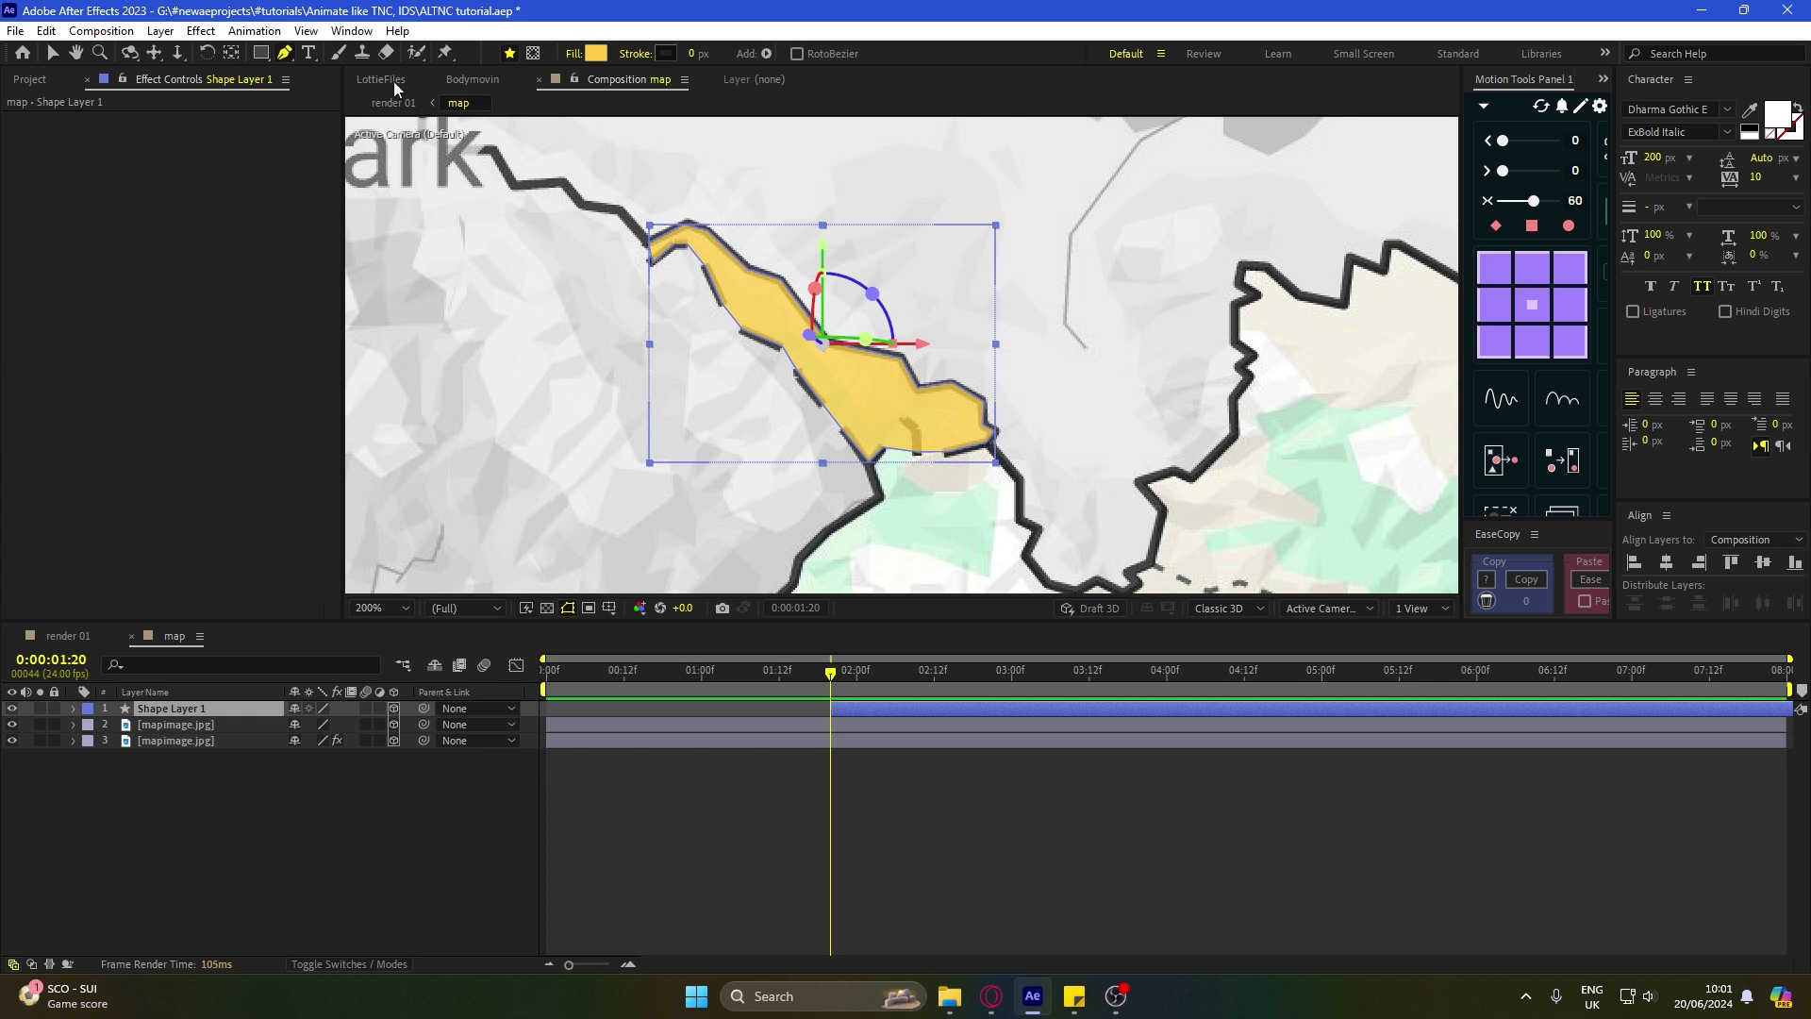
click(543, 205)
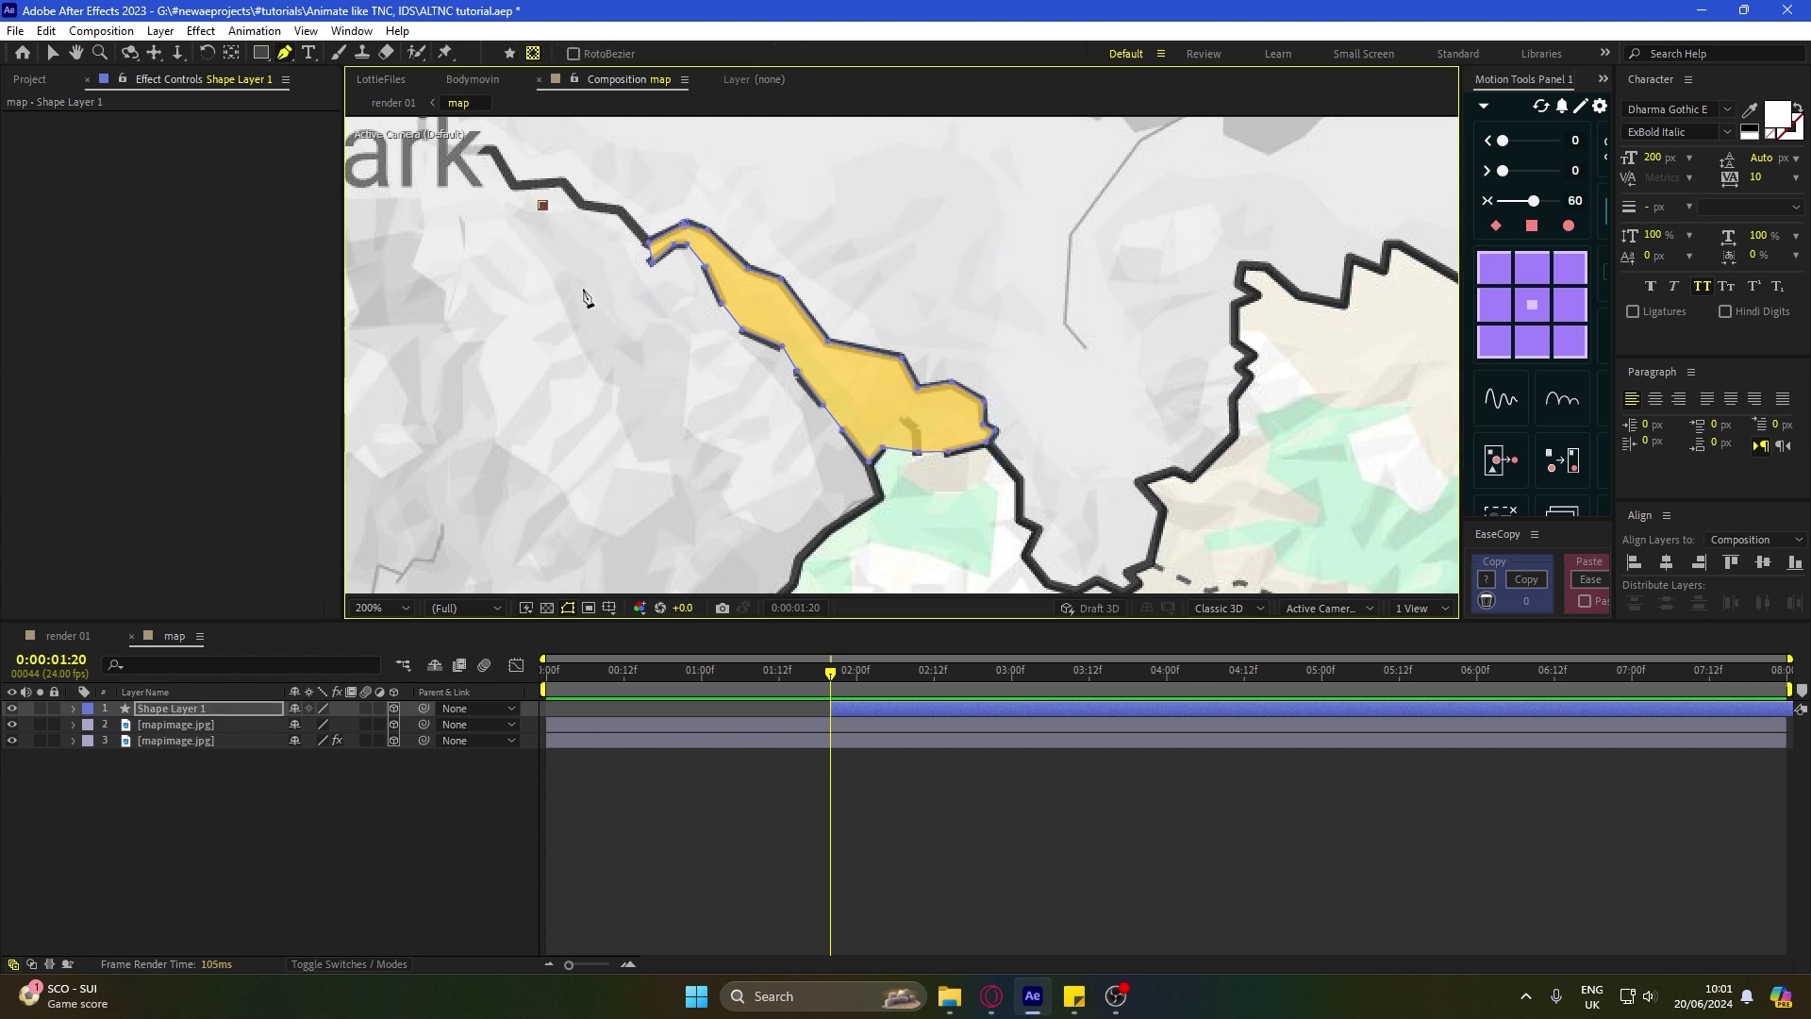
click(542, 205)
key(alt+shift+m)
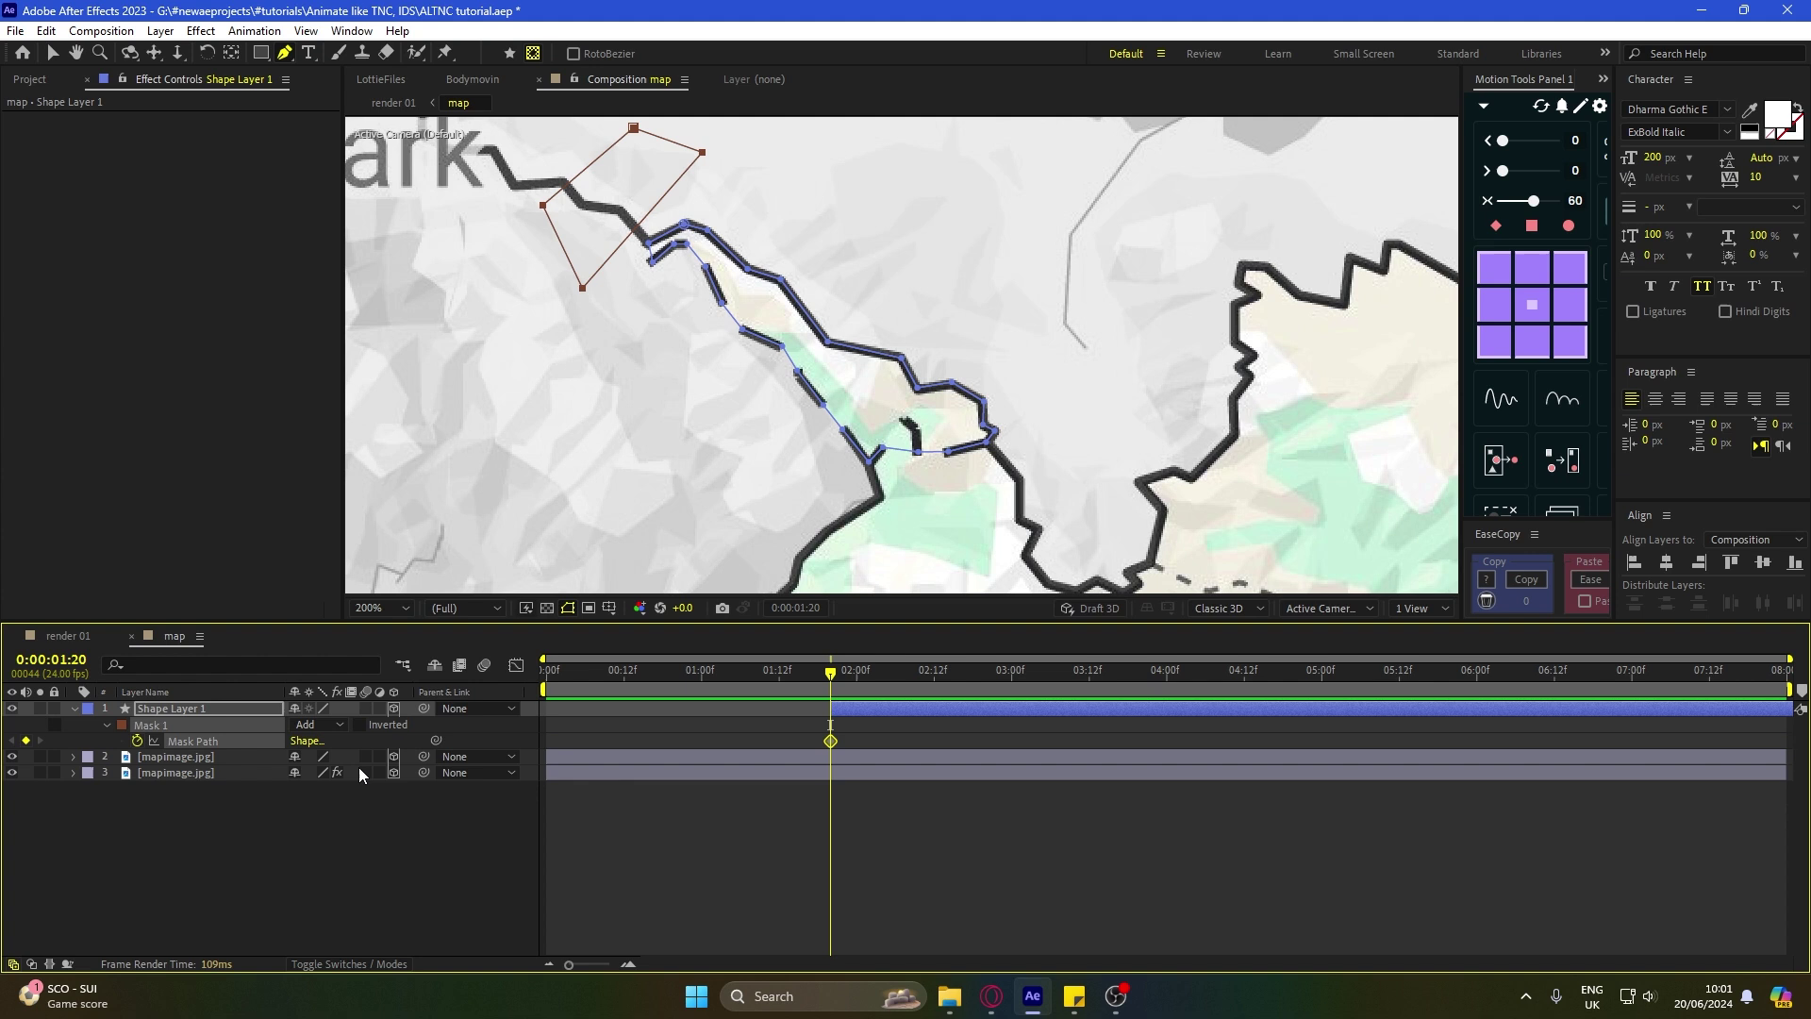
Step: At 0:00:02:06, stretch the mask's lower edge past the yellow shape's far end so the mask covers the whole shape
key(Page_Down)
key(Page_Down)
key(Page_Down)
key(Page_Down)
key(Page_Down)
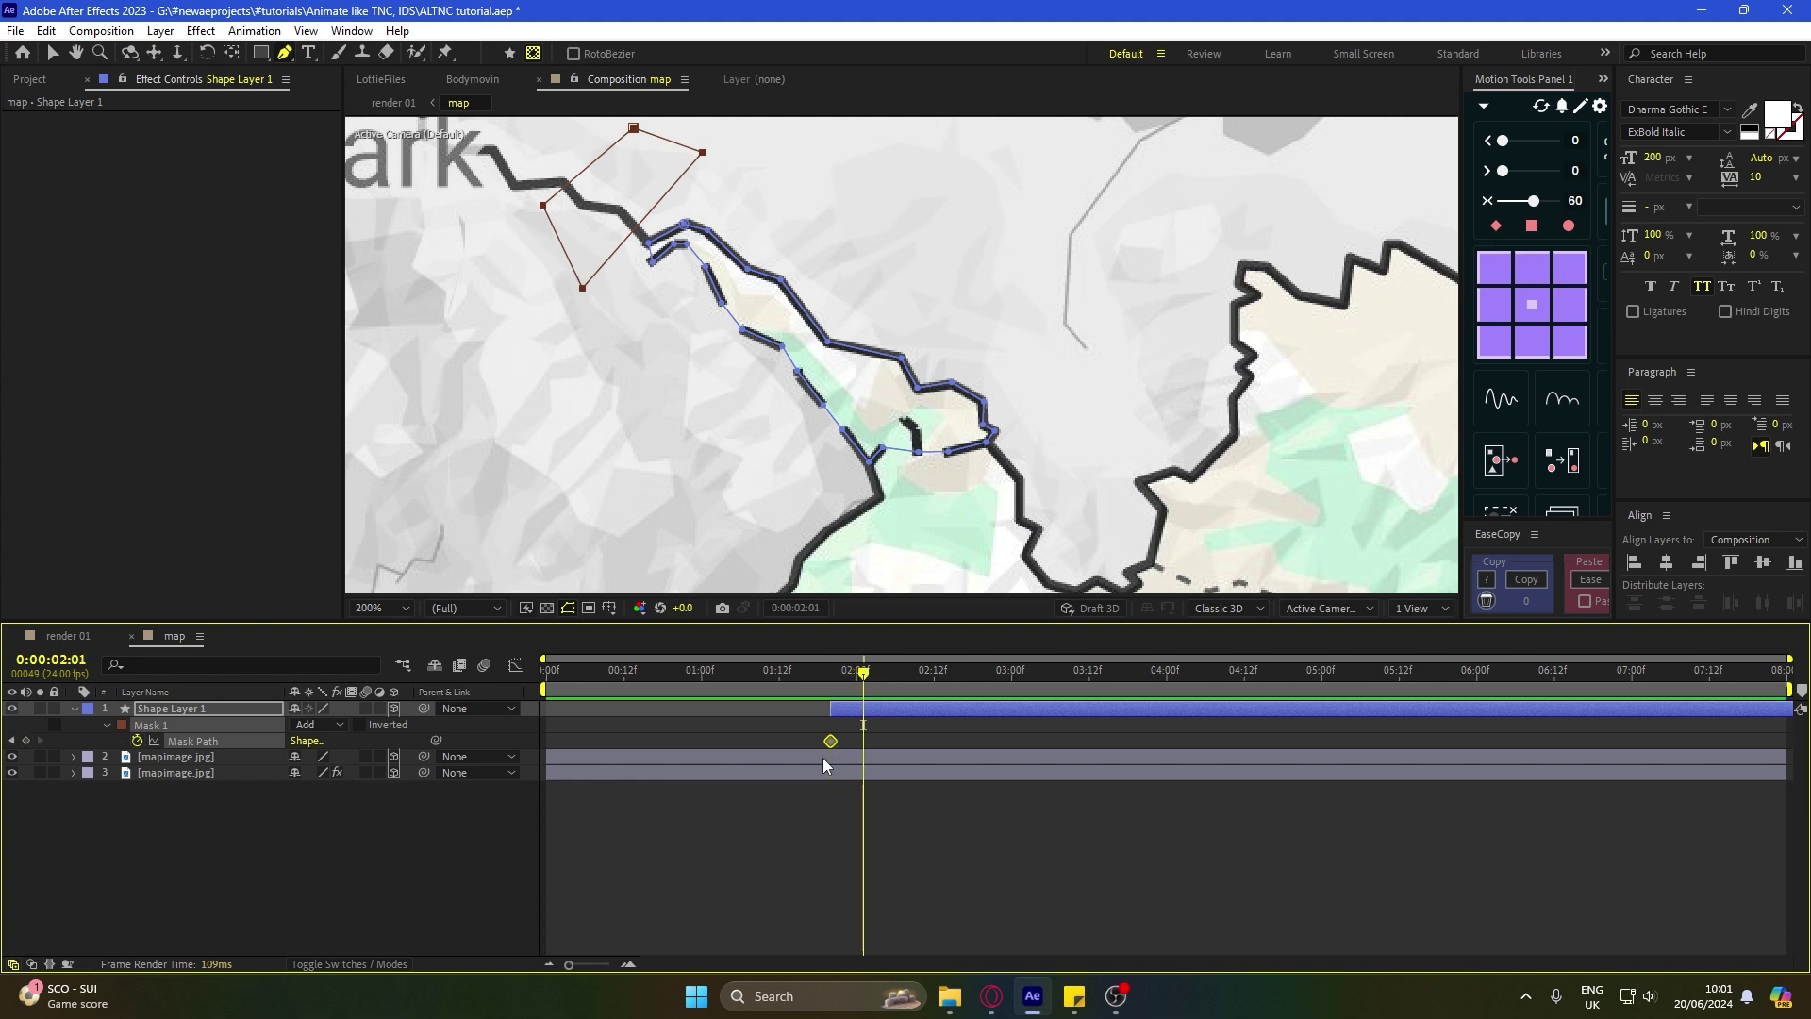
key(Page_Up)
key(Page_Up)
key(Page_Up)
key(Page_Up)
key(Page_Up)
key(shift+Page_Down)
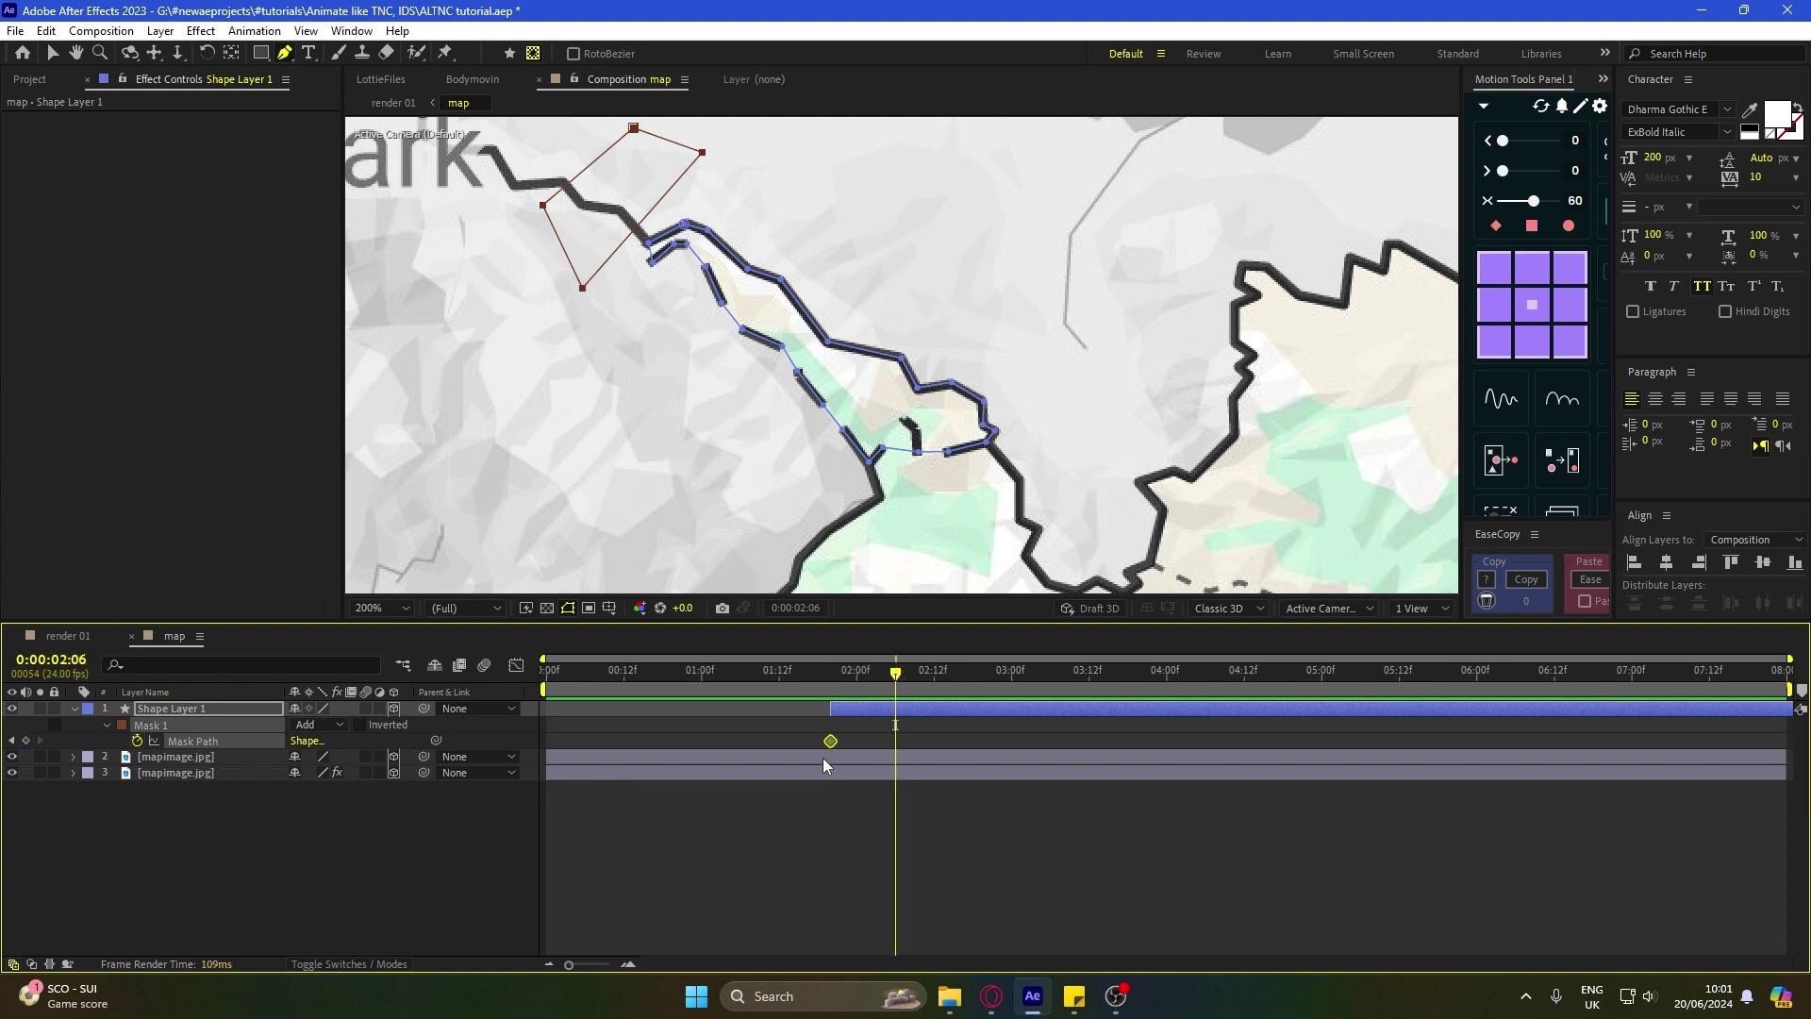
key(v)
click(675, 188)
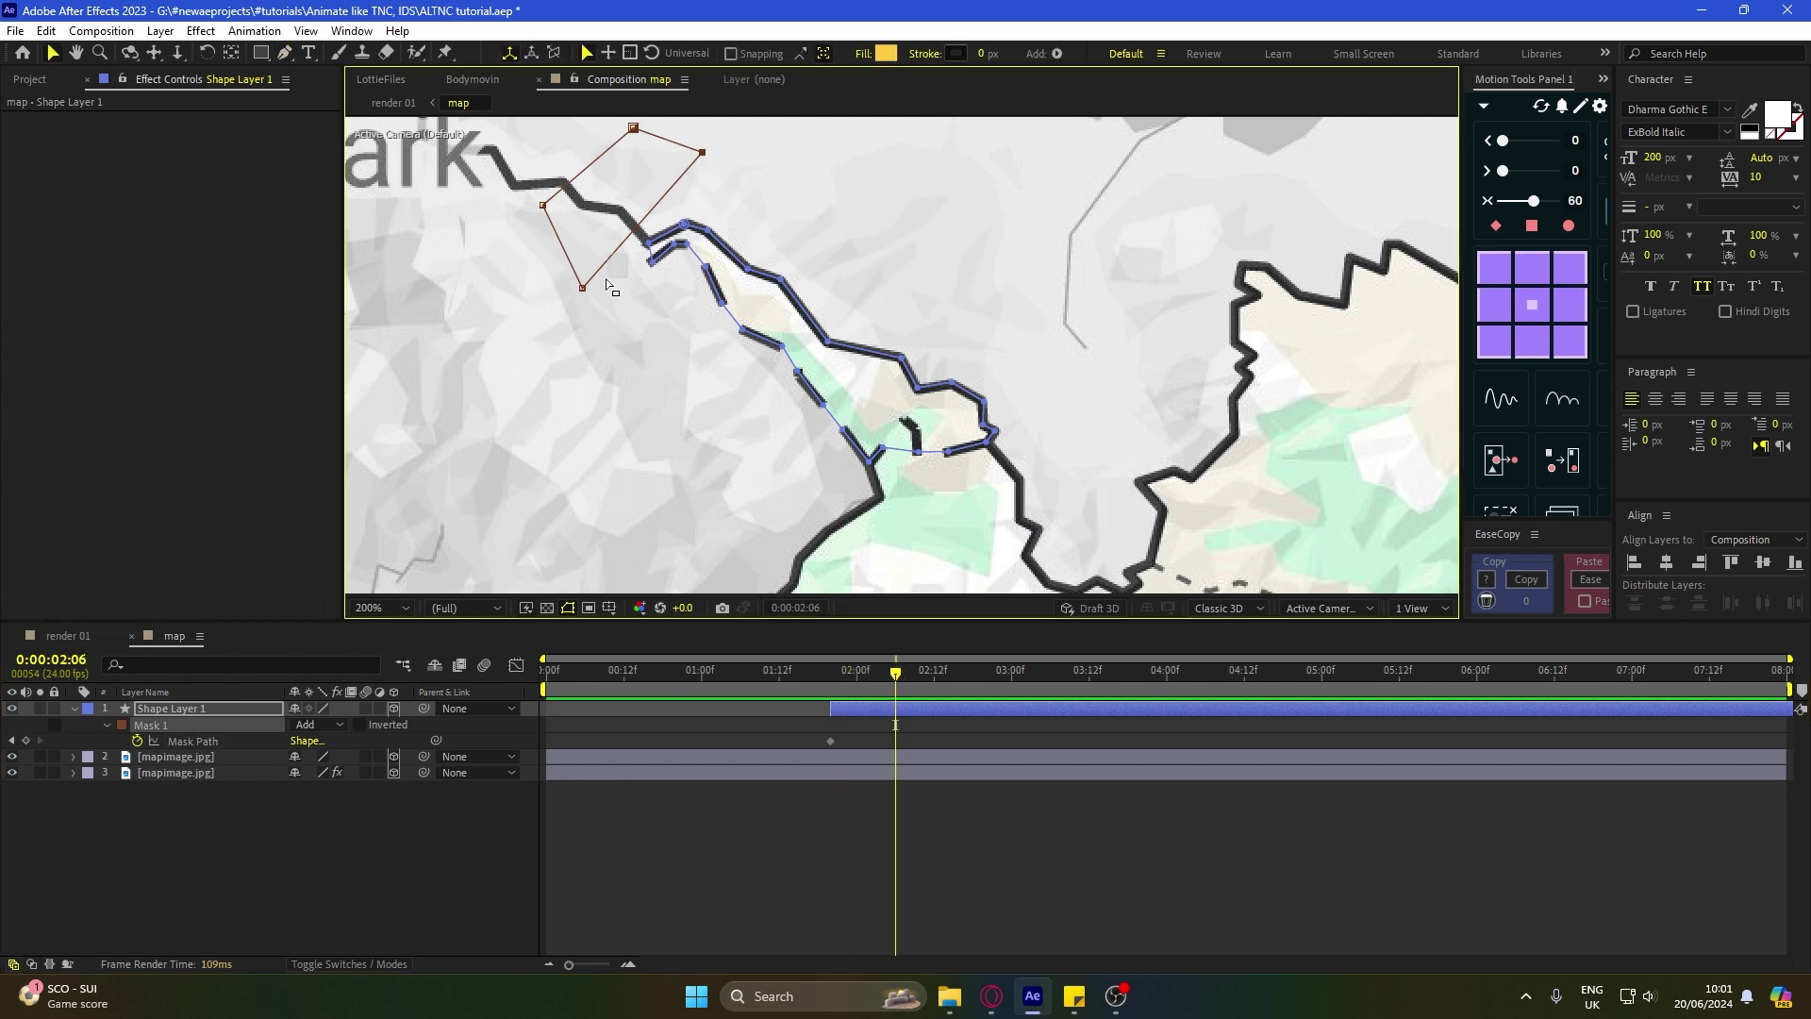
drag(583, 295, 931, 557)
click(891, 727)
Step: Apply Easy Ease to both Mask Path keyframes and preview the yellow area's reveal
drag(788, 726, 982, 774)
key(F9)
click(823, 684)
key(space)
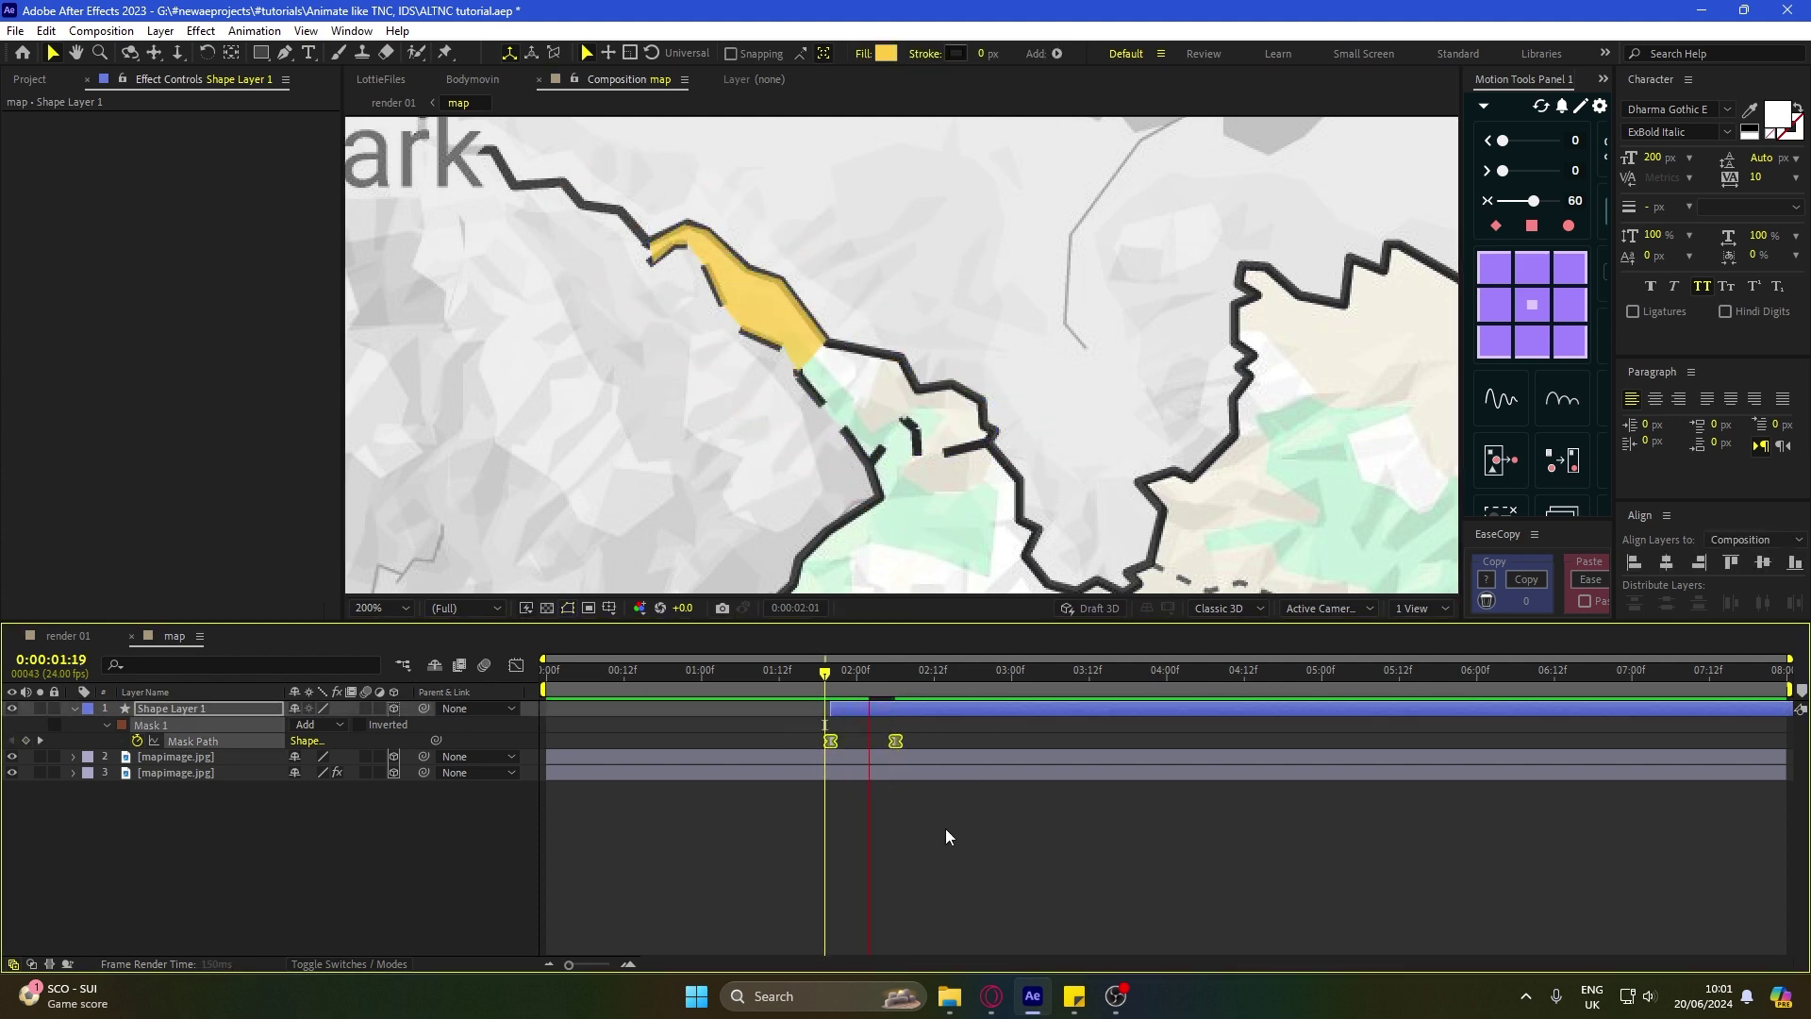
key(space)
Step: Check the reveal up to 0:00:02:06, deselect everything and return to the render 01 composition
drag(835, 681, 896, 687)
key(F2)
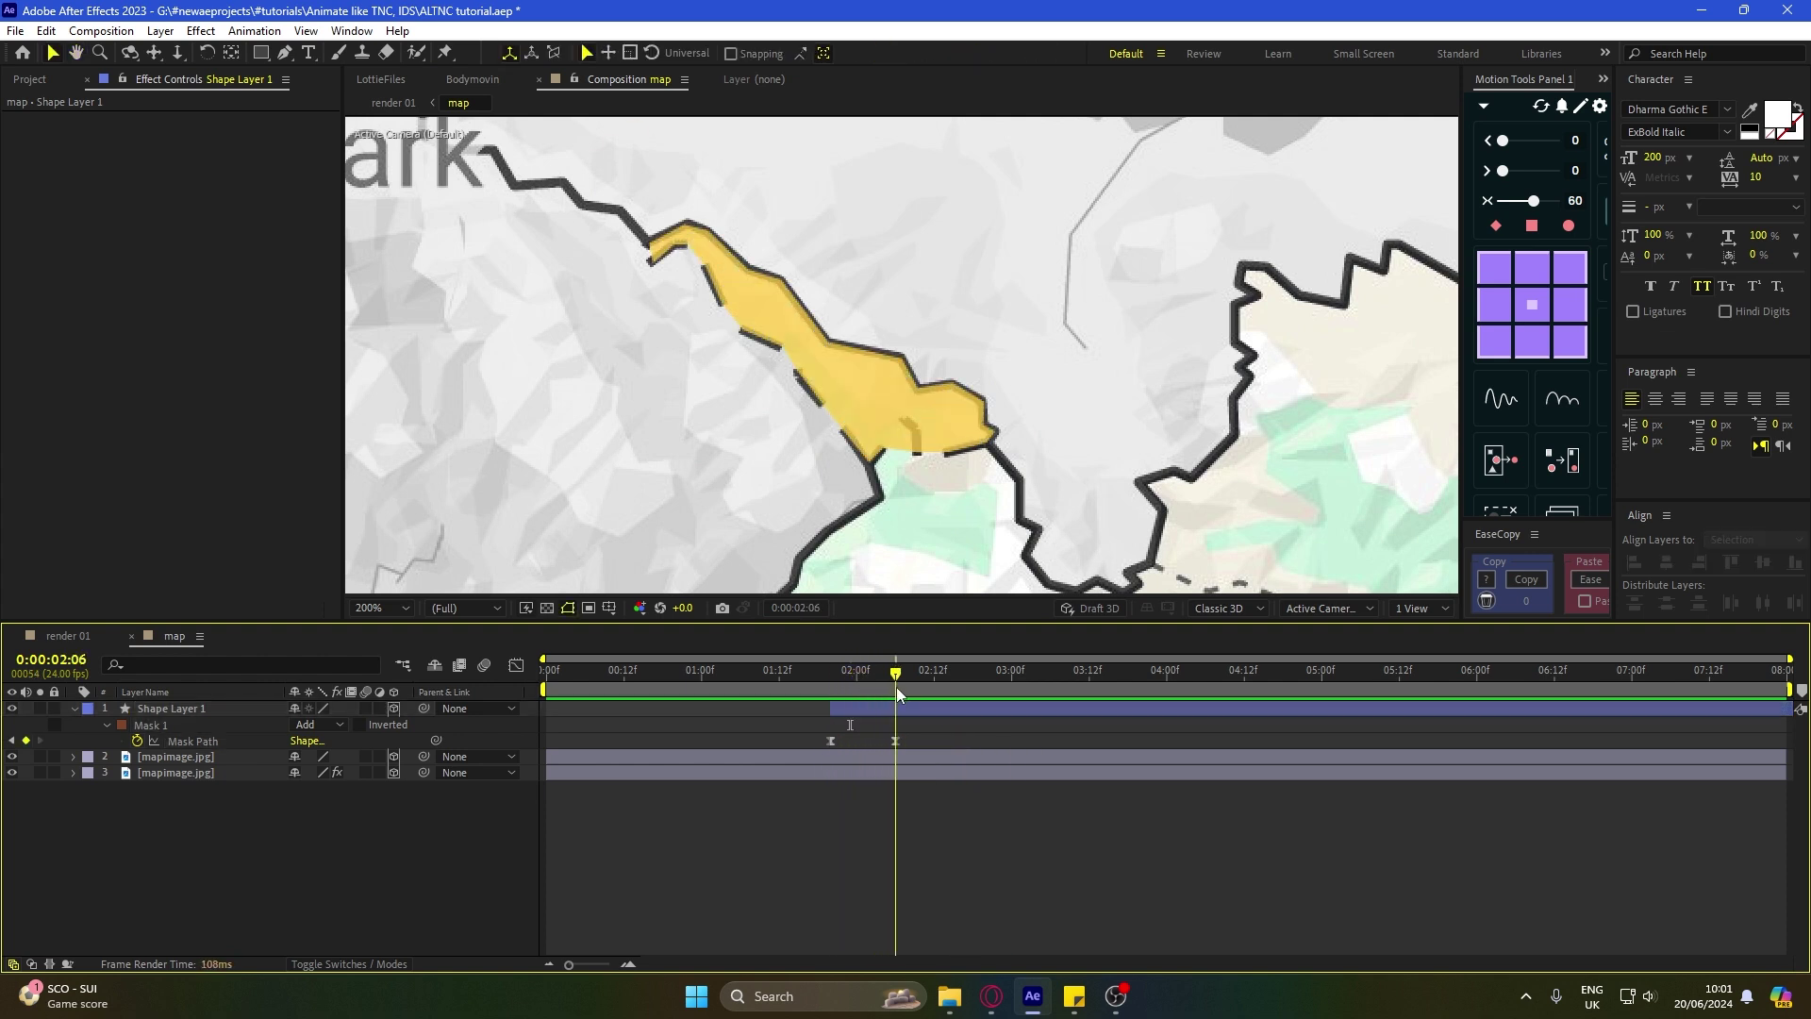
click(80, 635)
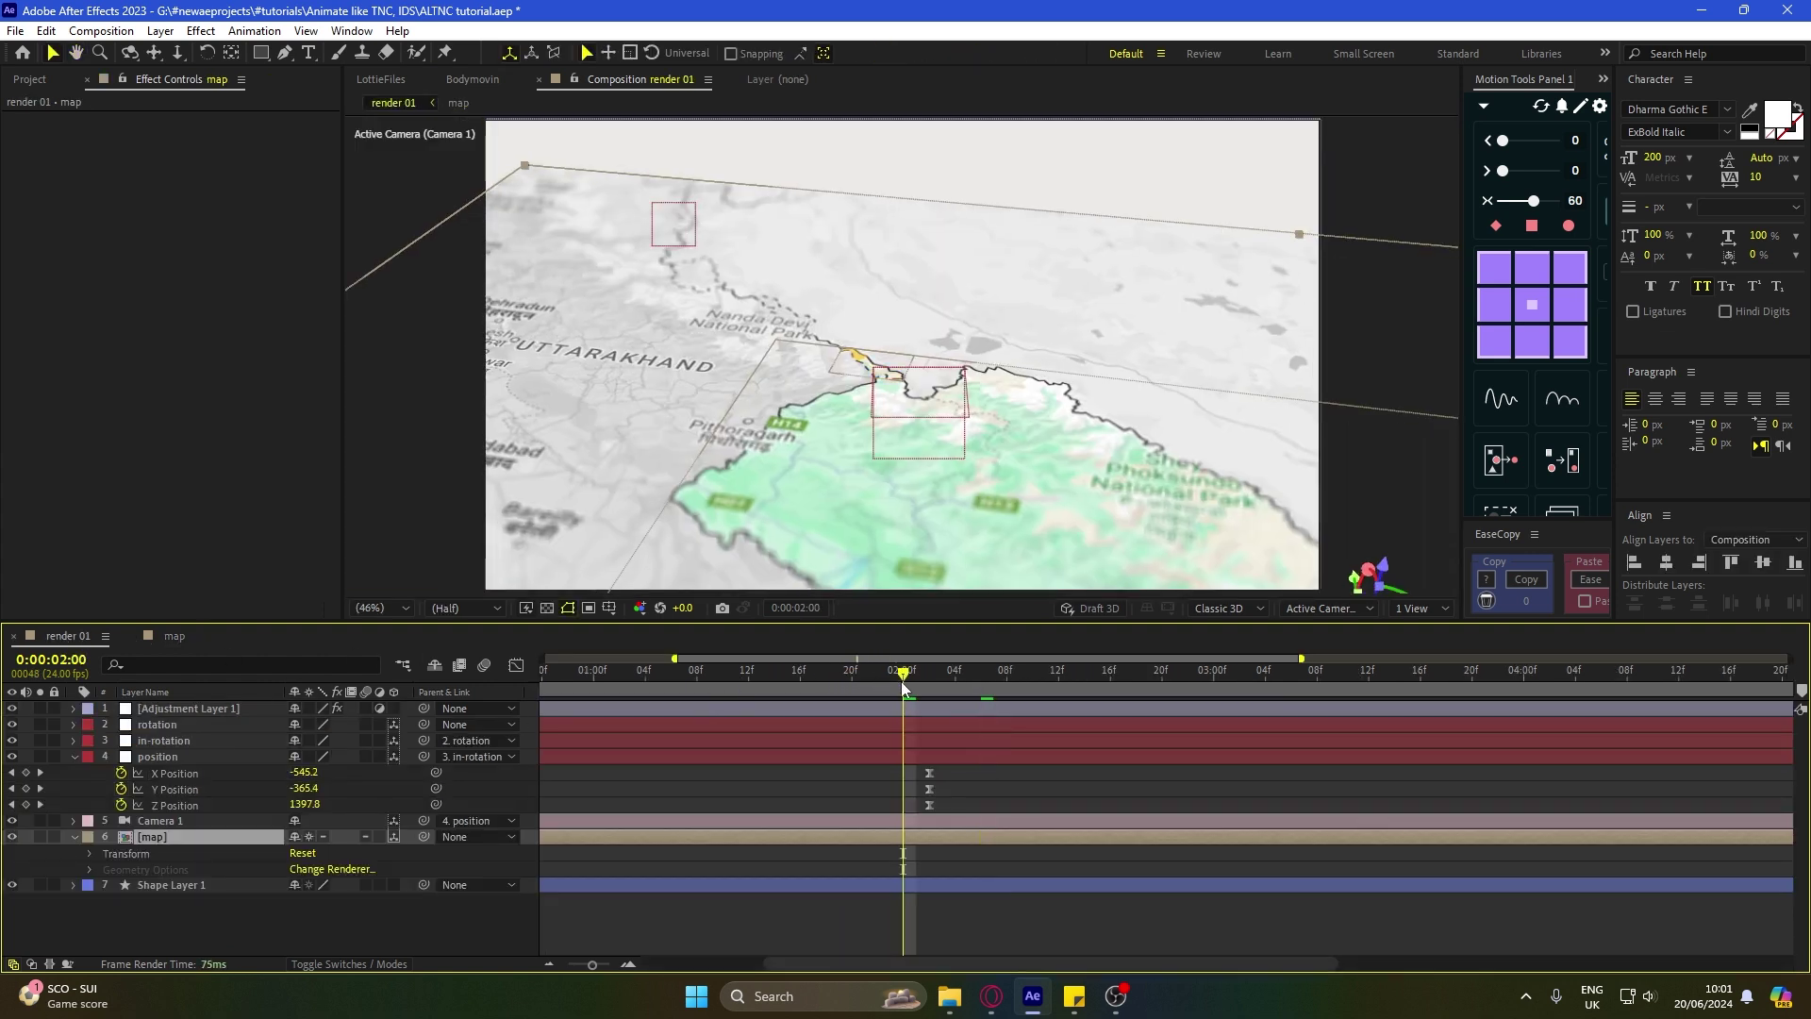
Step: Preview the yellow area's reveal in the render 01 composition from 0:00:01:18 onward
key(space)
click(822, 672)
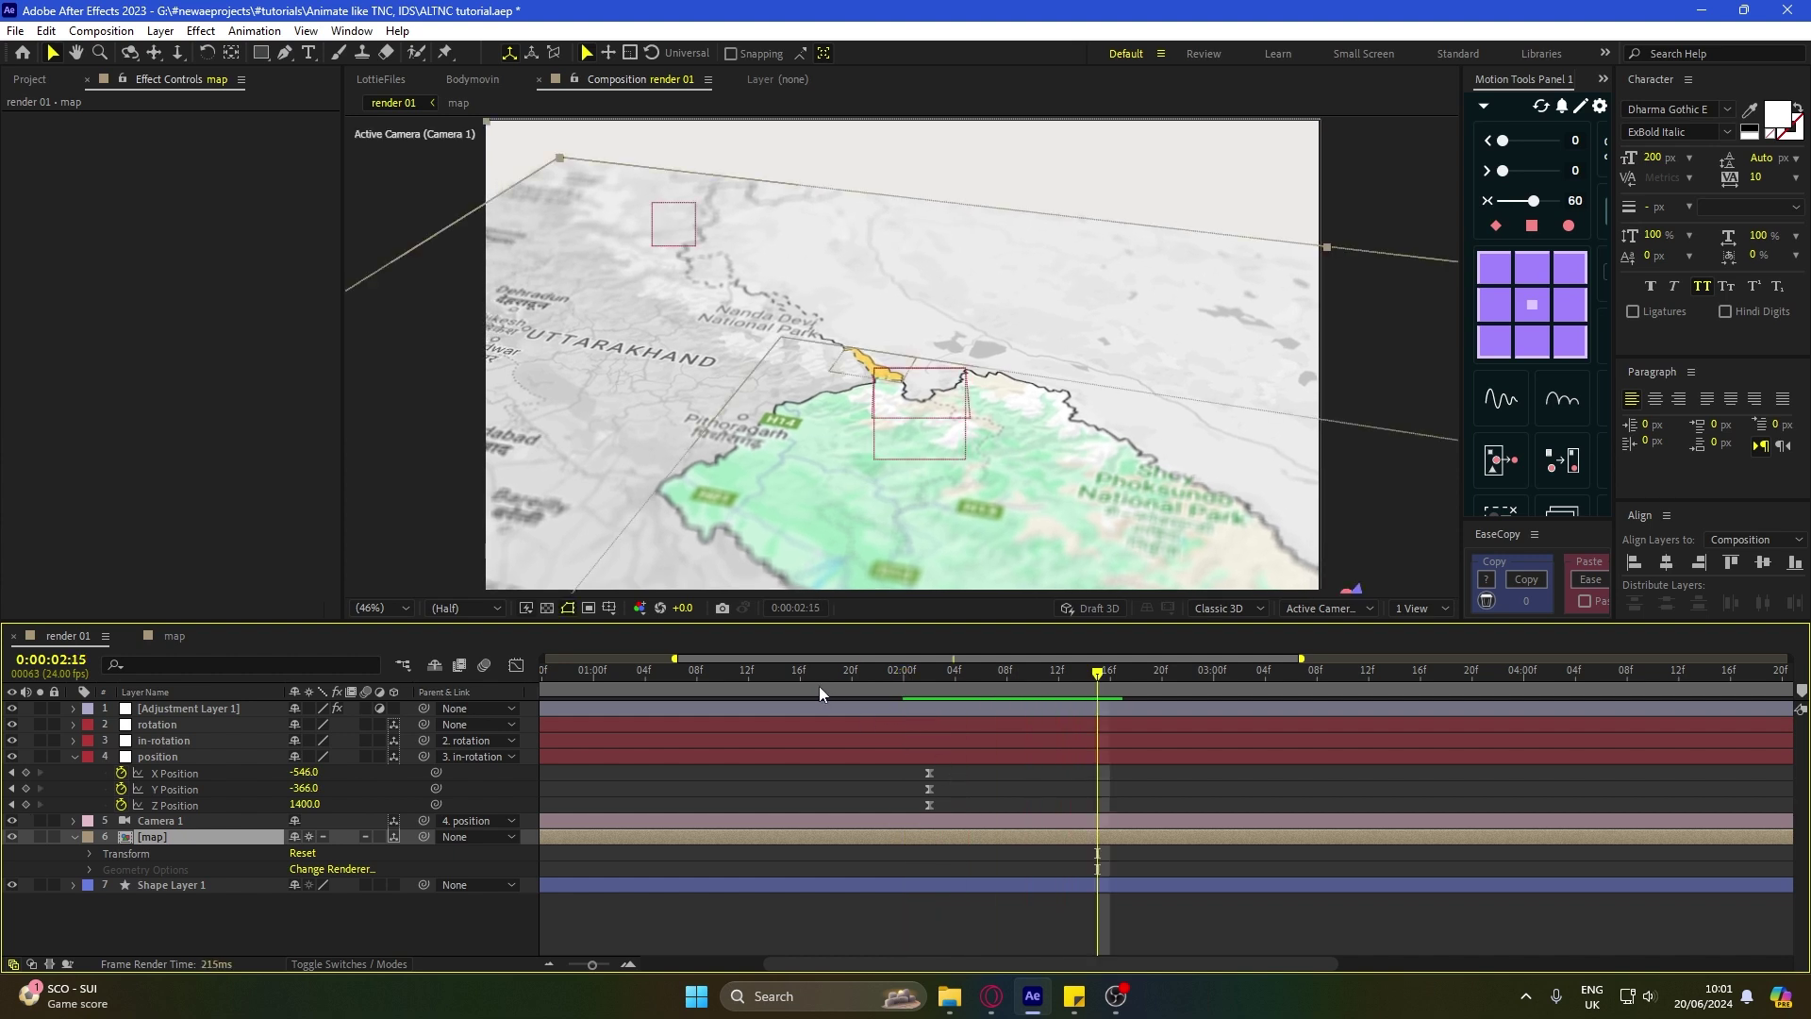
key(period)
click(852, 771)
key(space)
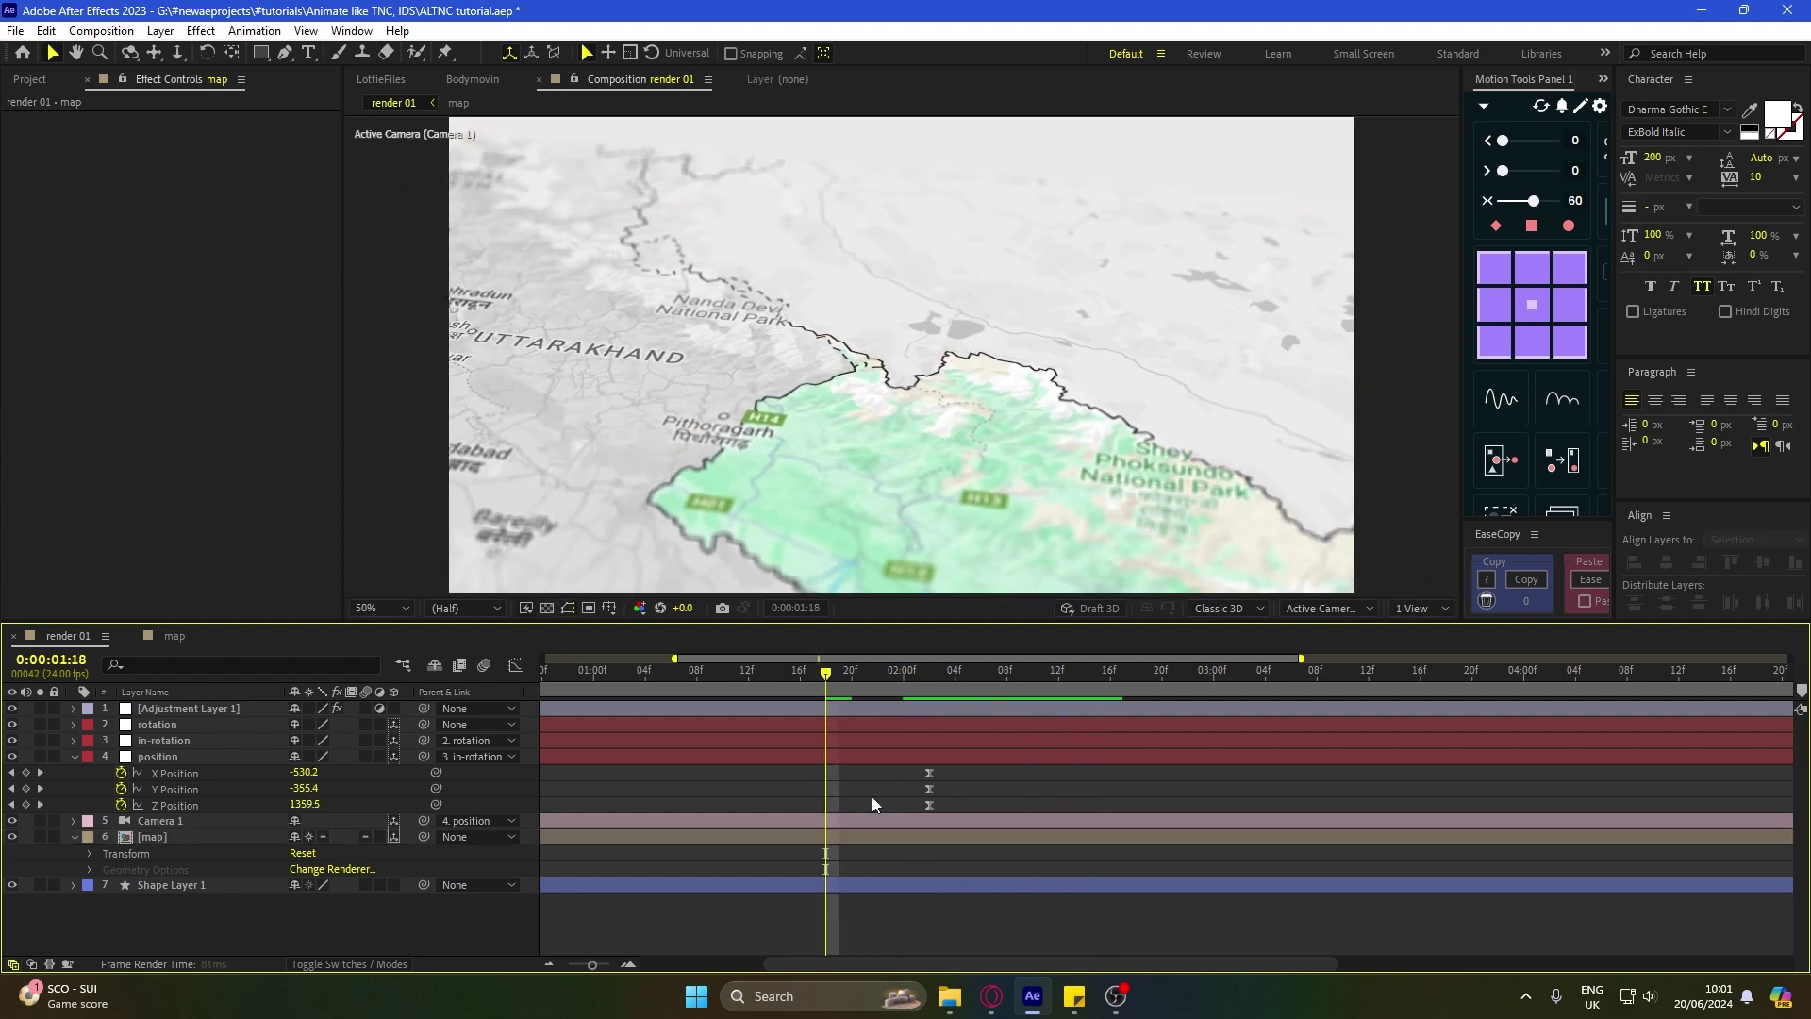
double_click(878, 832)
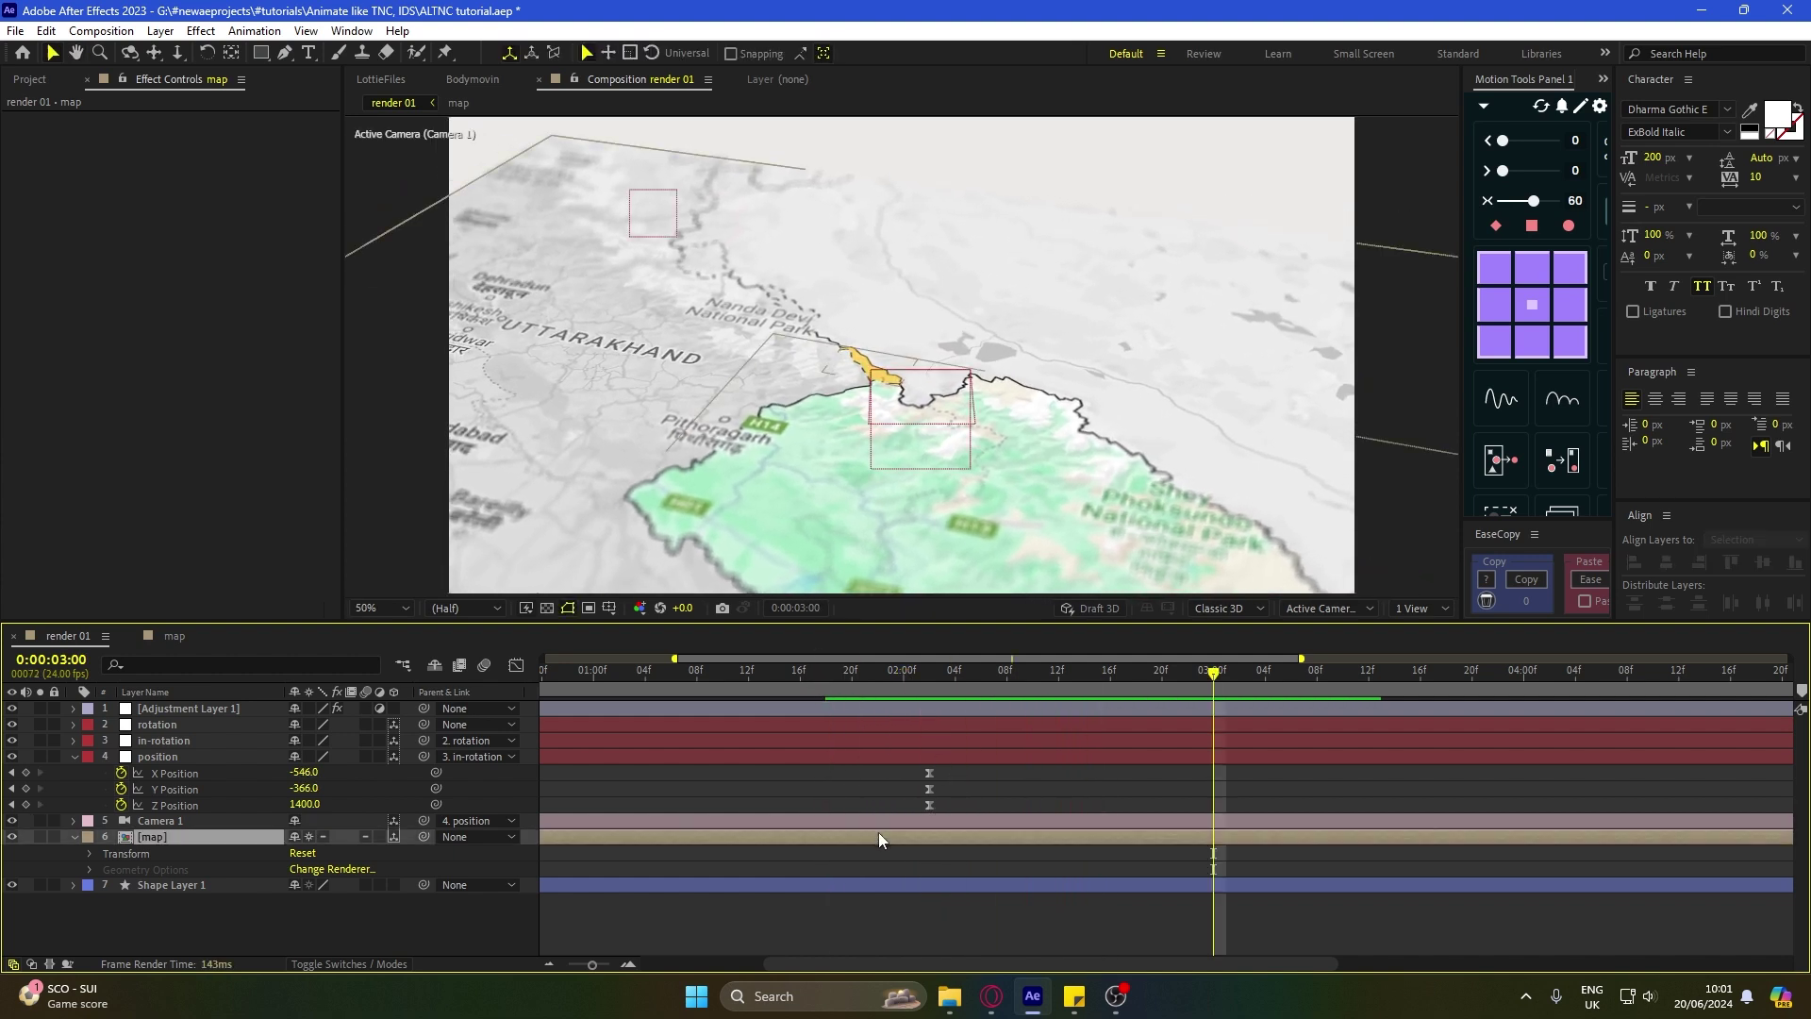
click(806, 712)
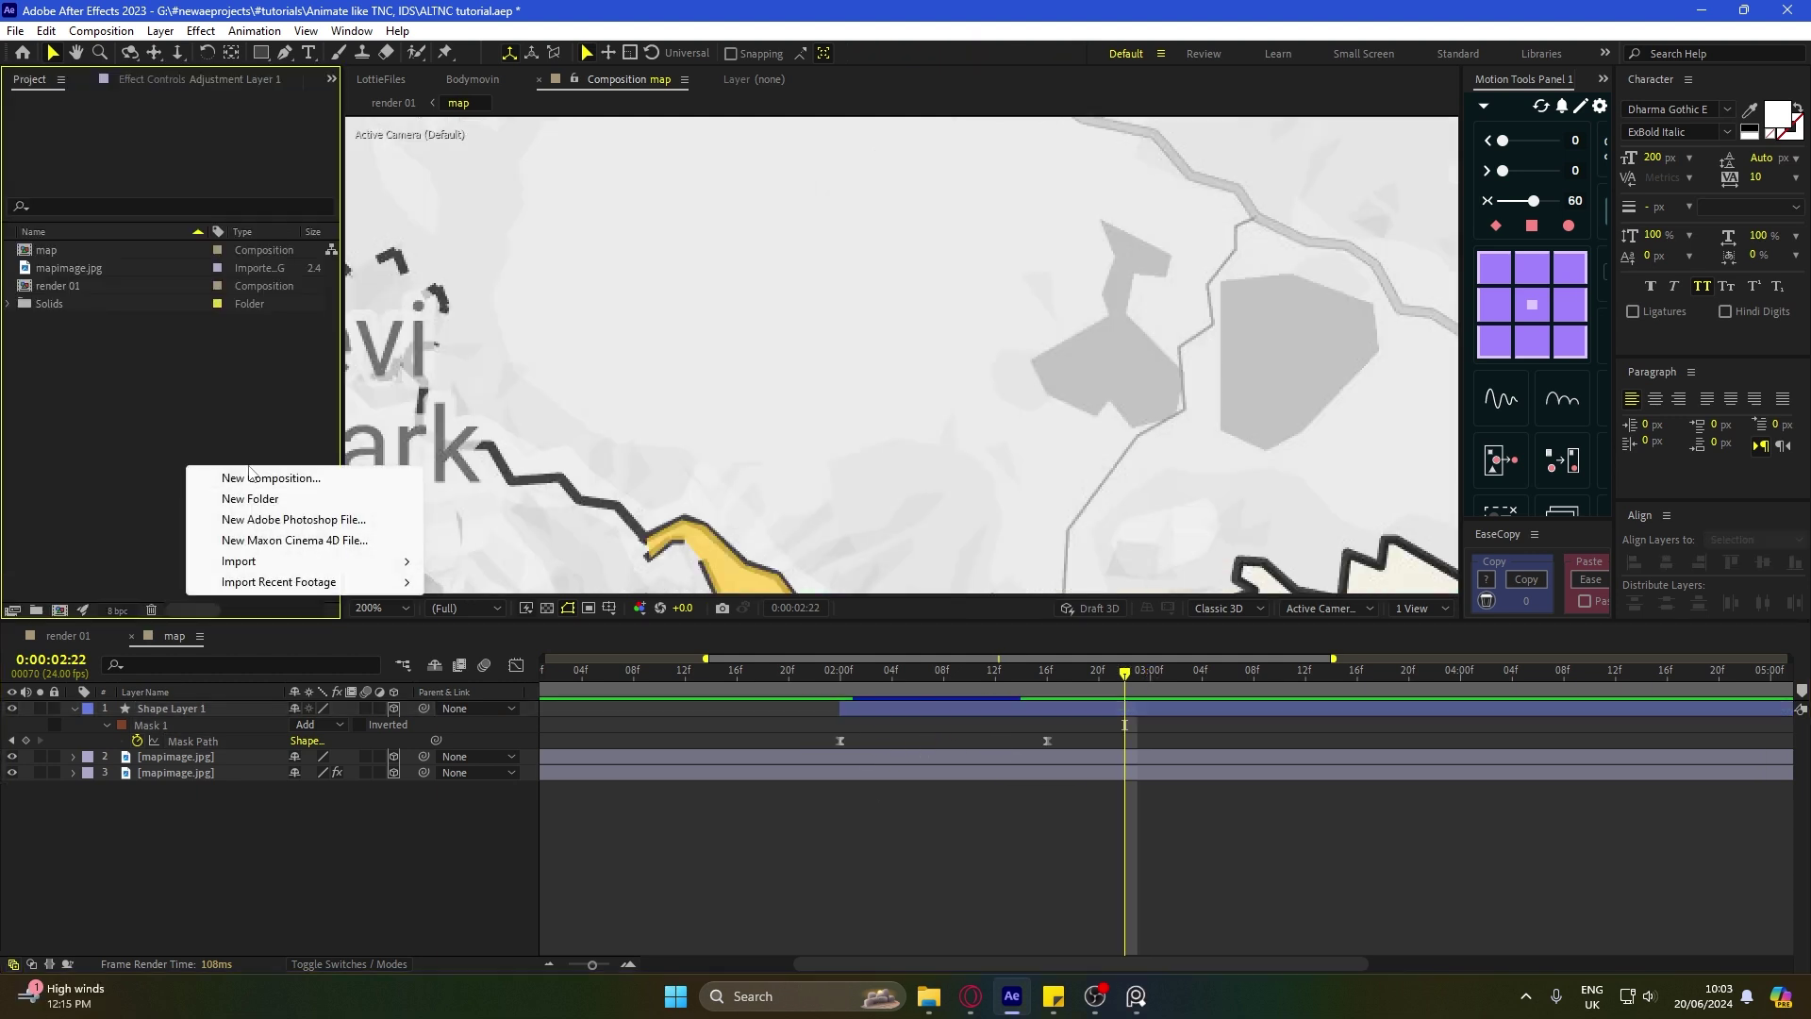
Step: Create a new composition named flag 01 with a size of 200 × 60 px
click(253, 477)
text(flag)
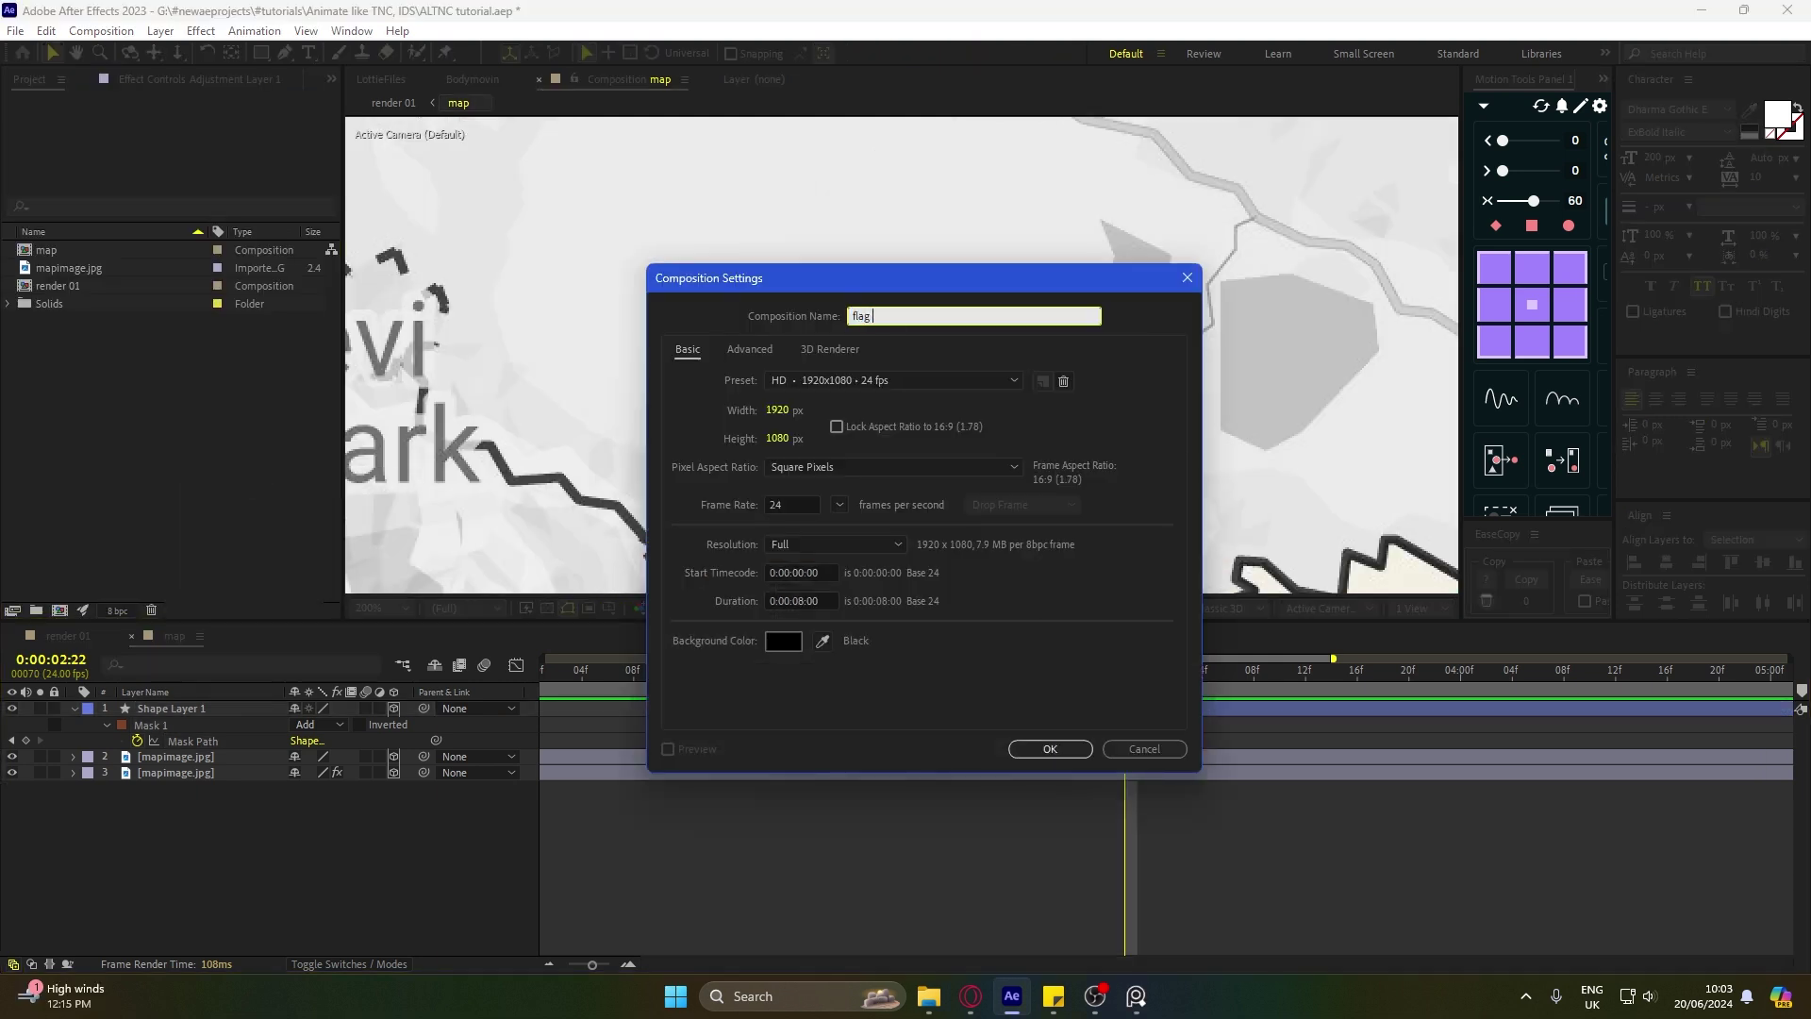
text( 01)
click(778, 411)
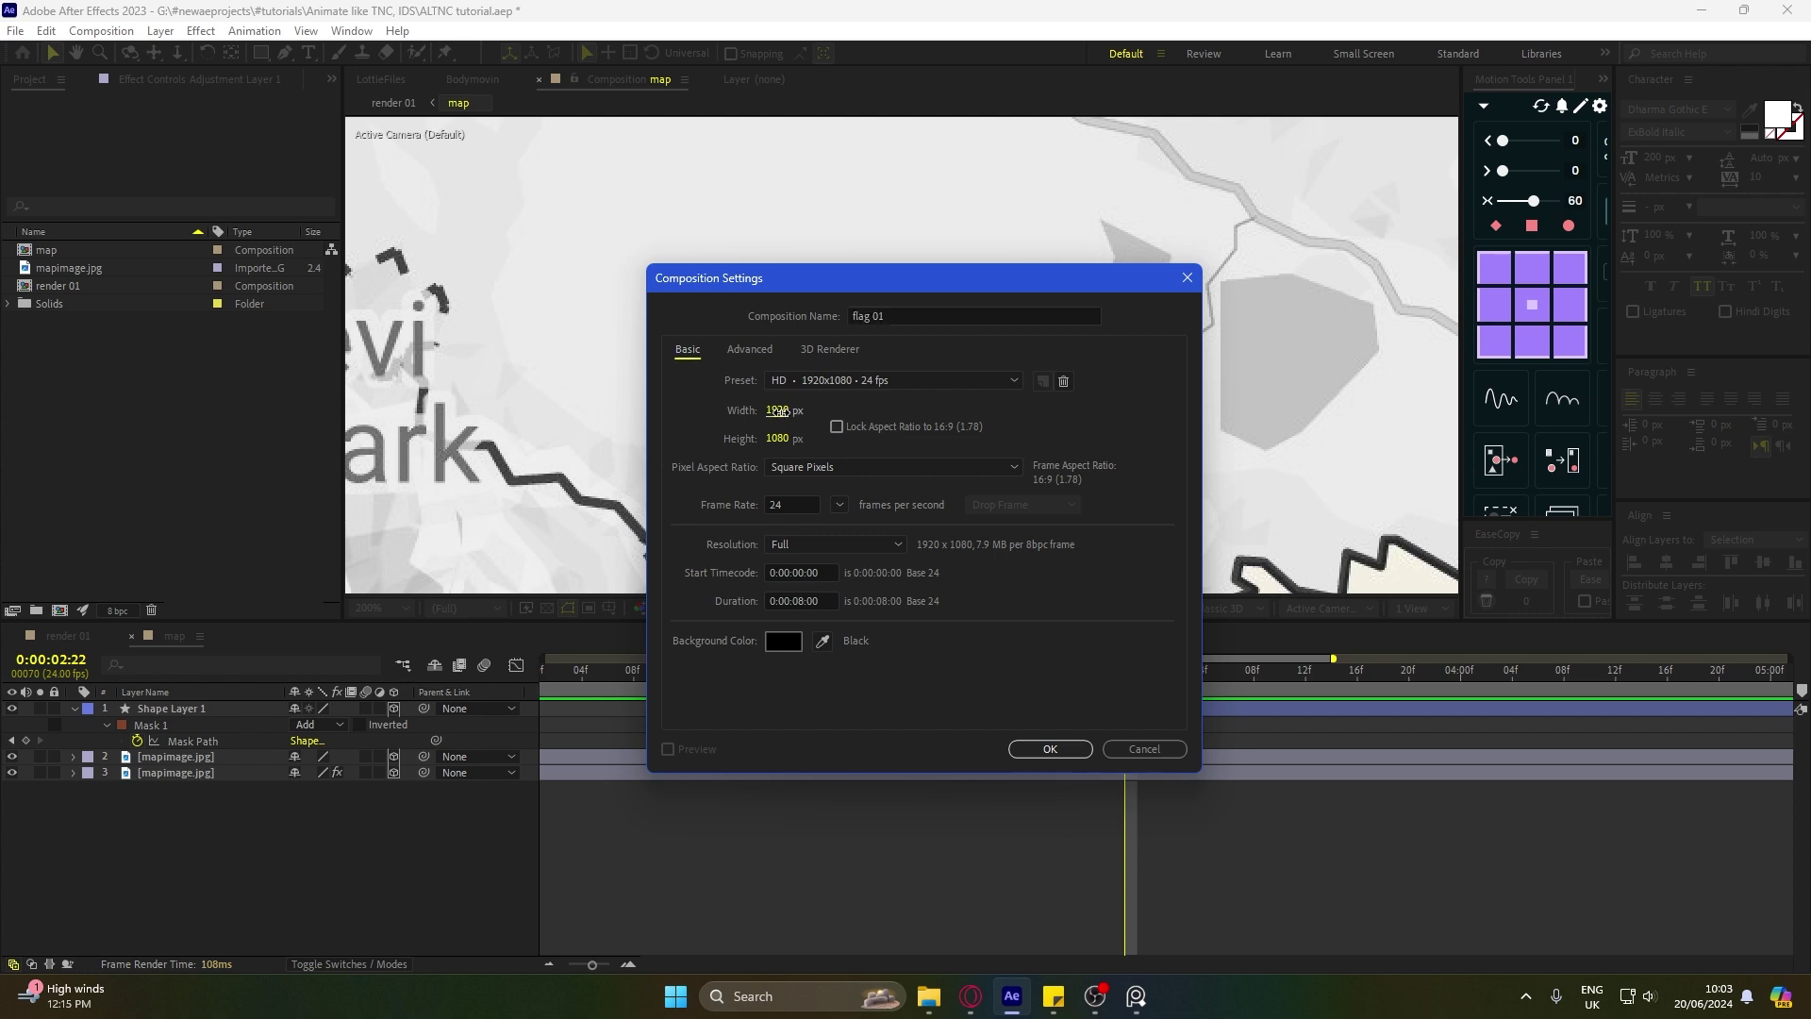
text(200)
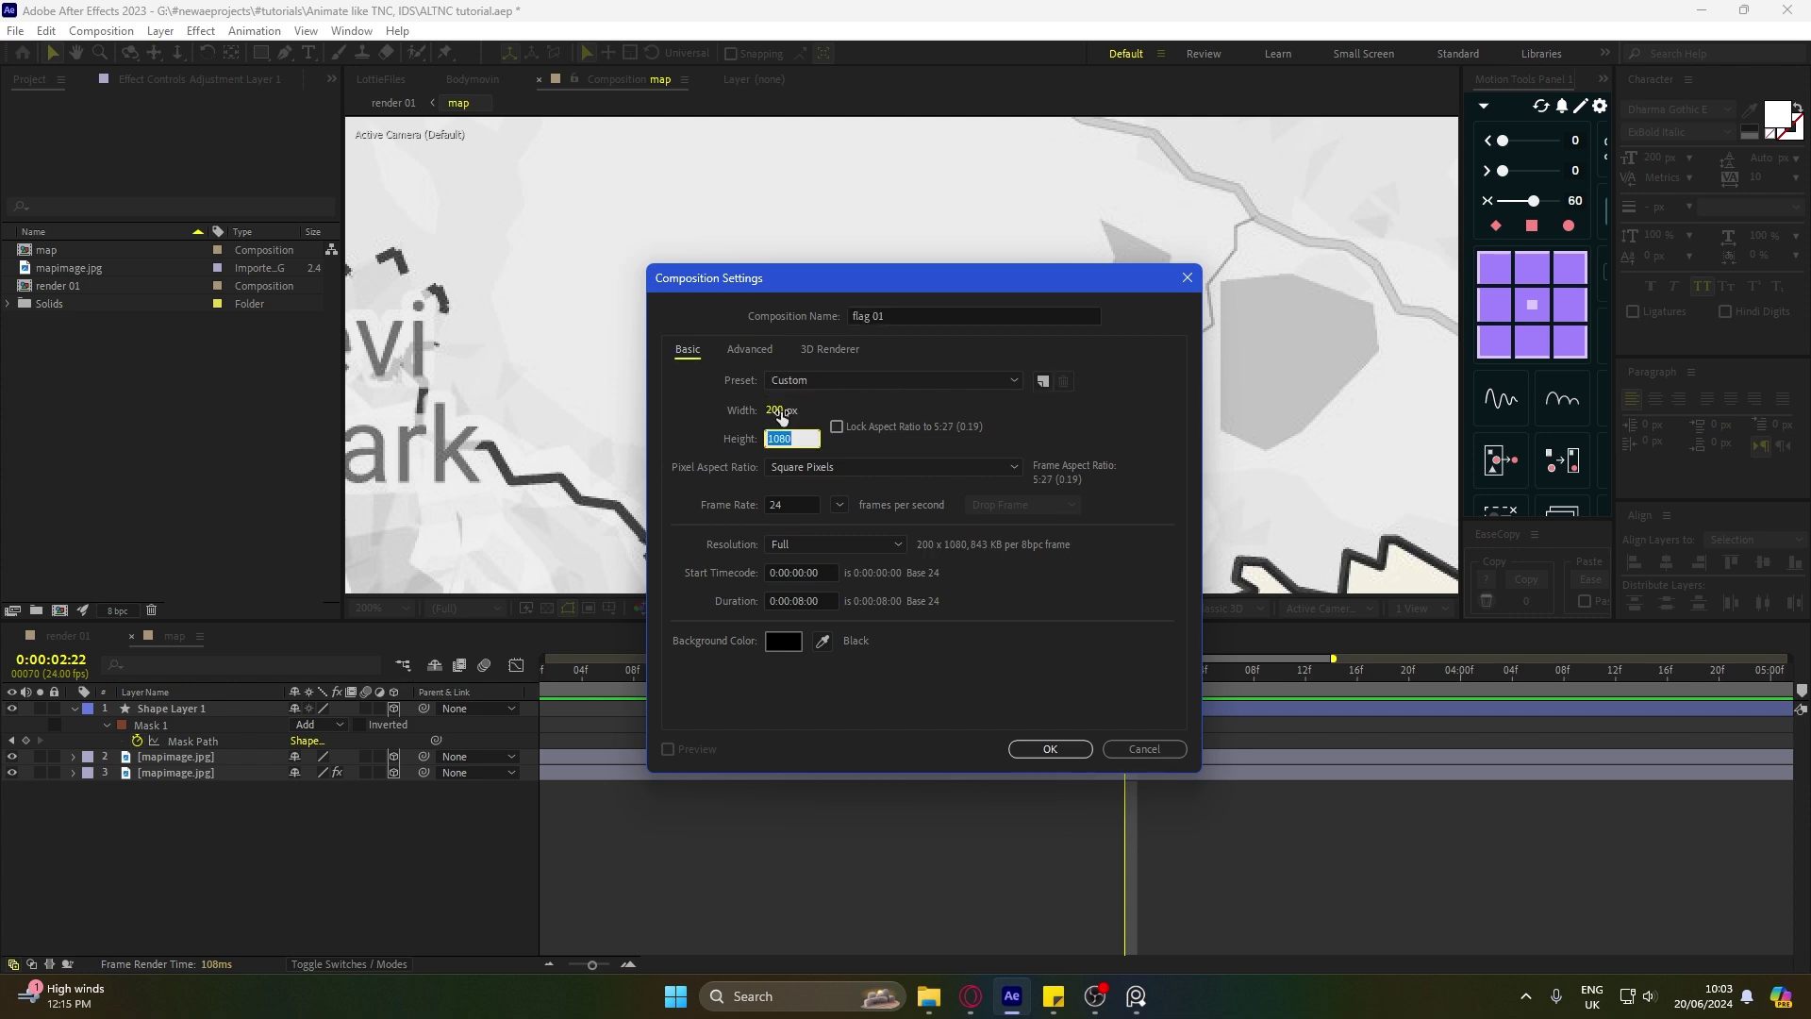
text(60)
key(Return)
Step: Change the flag 01 composition's background color to a medium grey
key(g)
scroll(796, 477, up, 2)
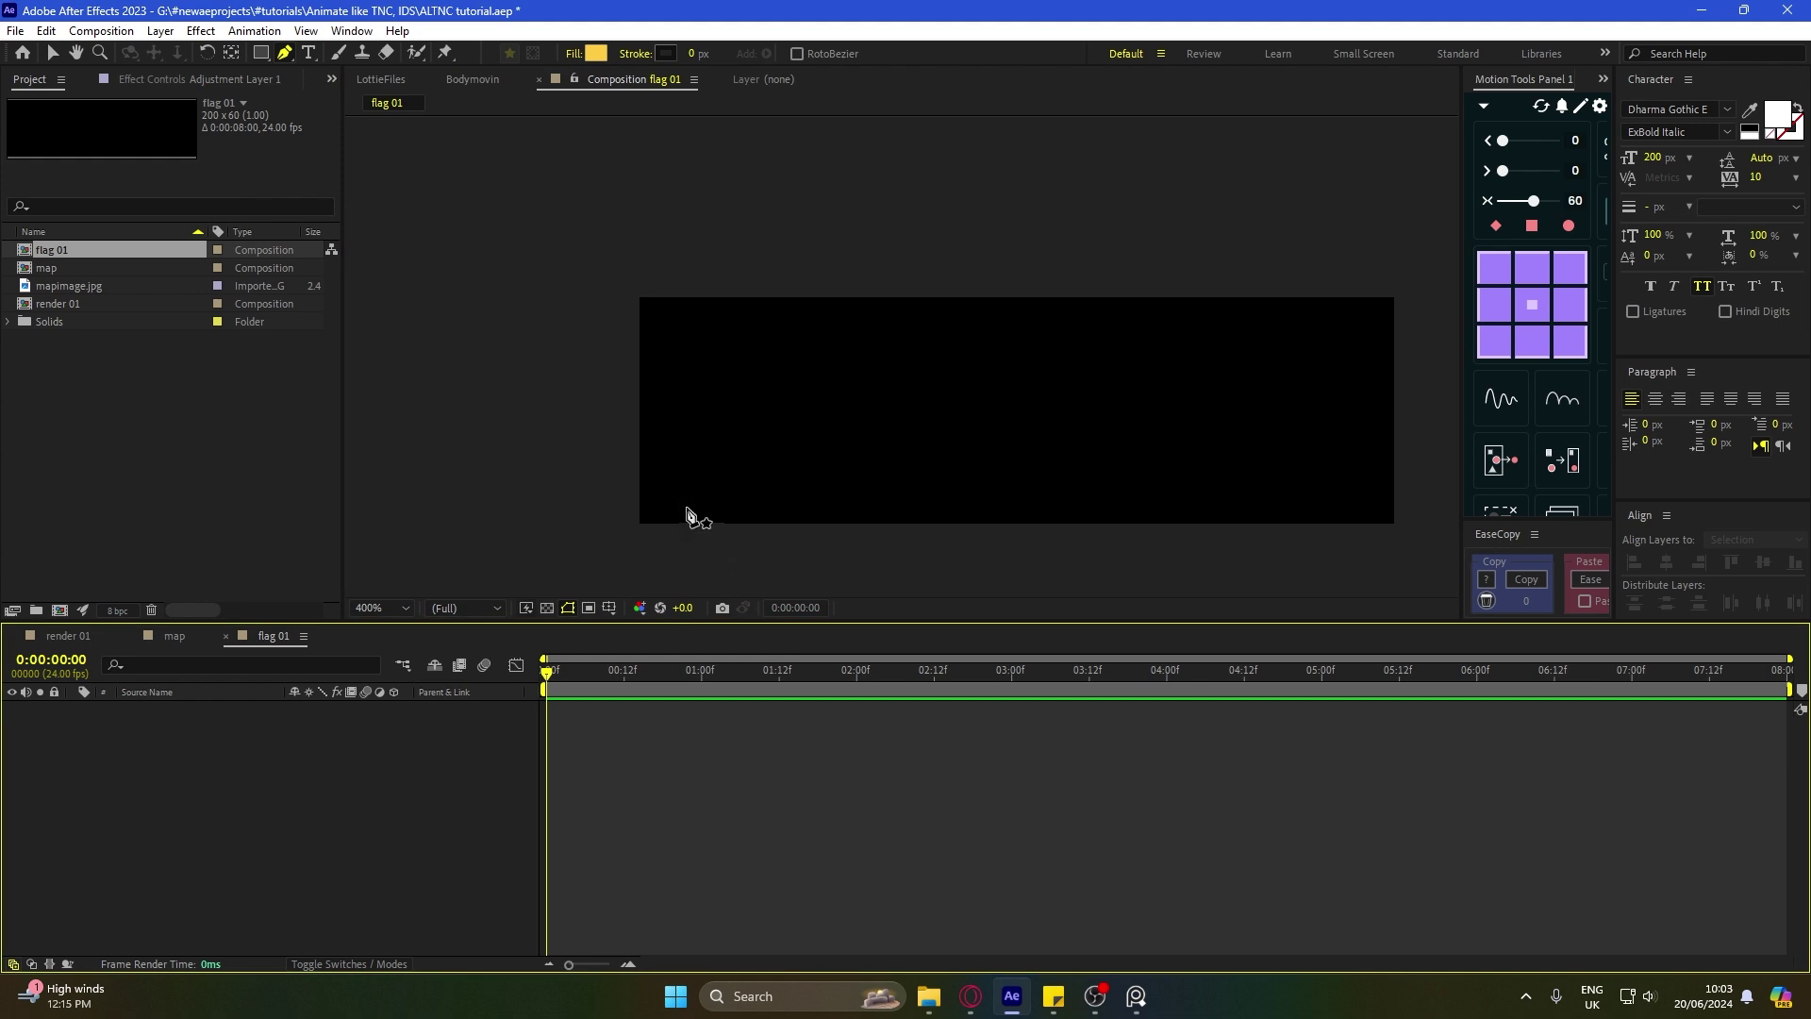
key(ctrl+k)
click(782, 640)
drag(1108, 462, 1027, 464)
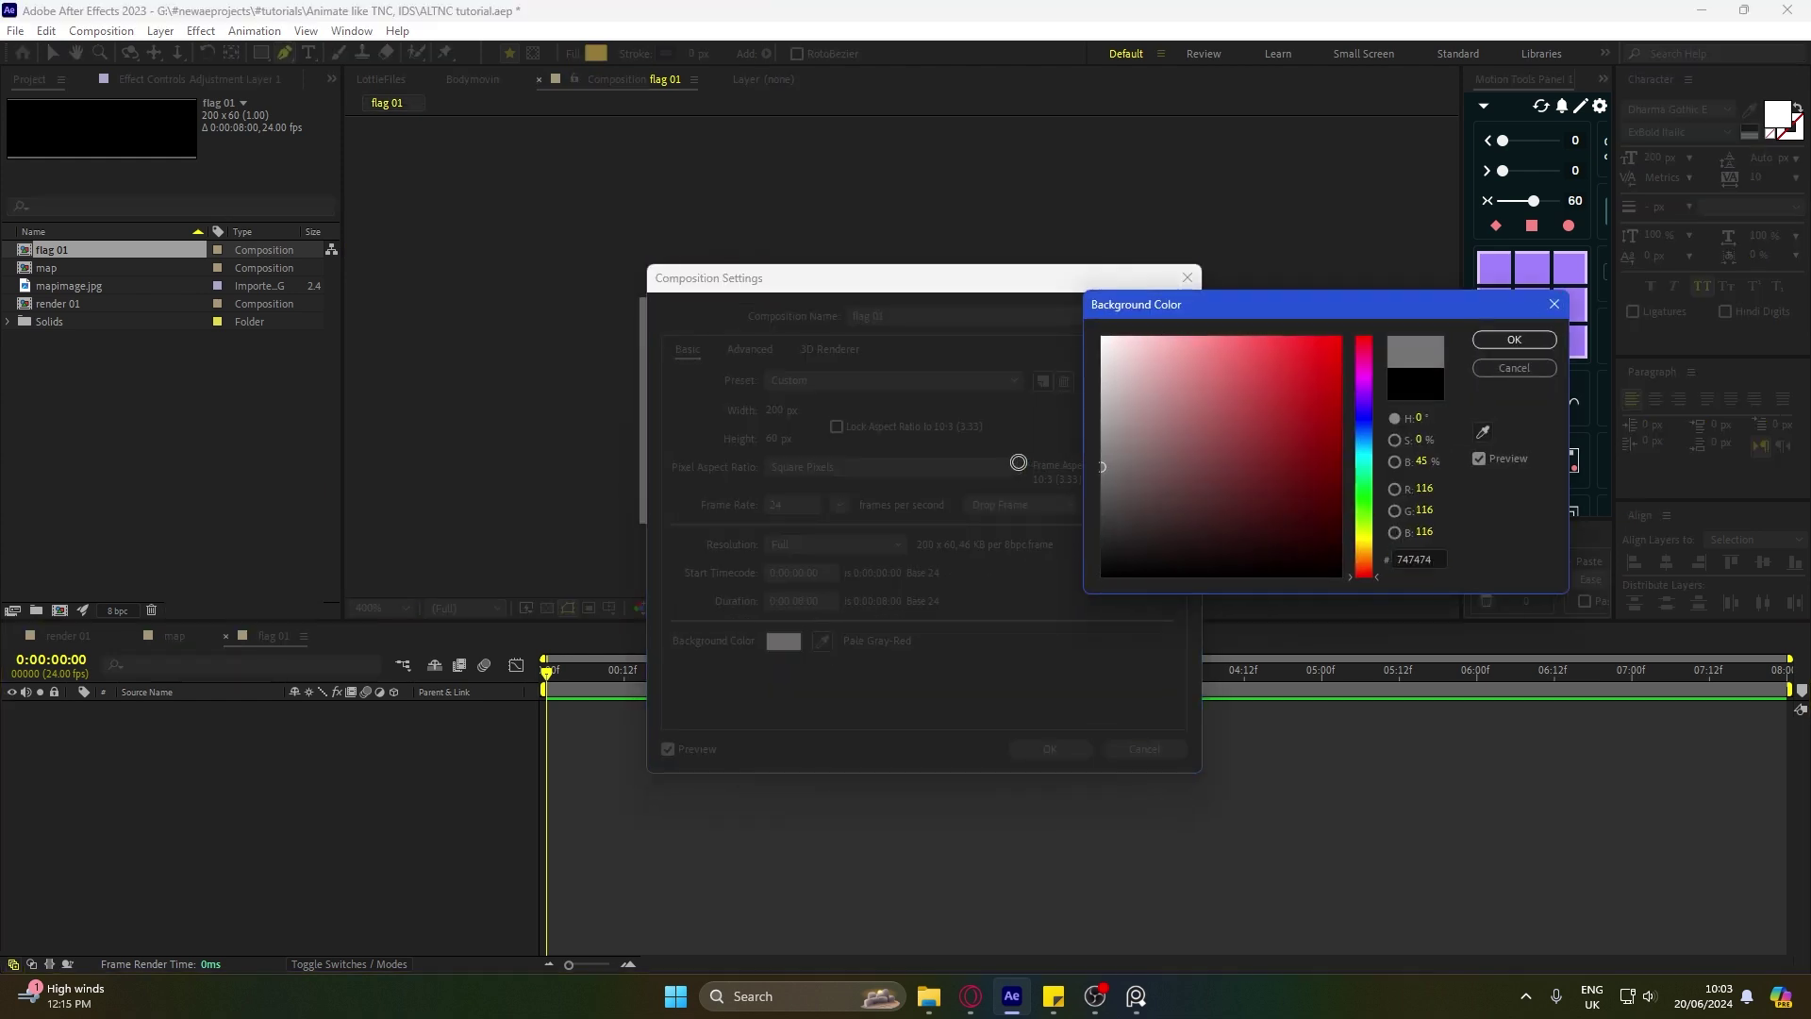
click(1513, 339)
click(1048, 749)
Step: Draw a vertical black line for the flagpole, center its anchor point and set its stroke to 1 px
click(725, 498)
click(724, 320)
click(807, 743)
click(629, 710)
key(ctrl+alt+Home)
drag(693, 56, 697, 55)
click(828, 801)
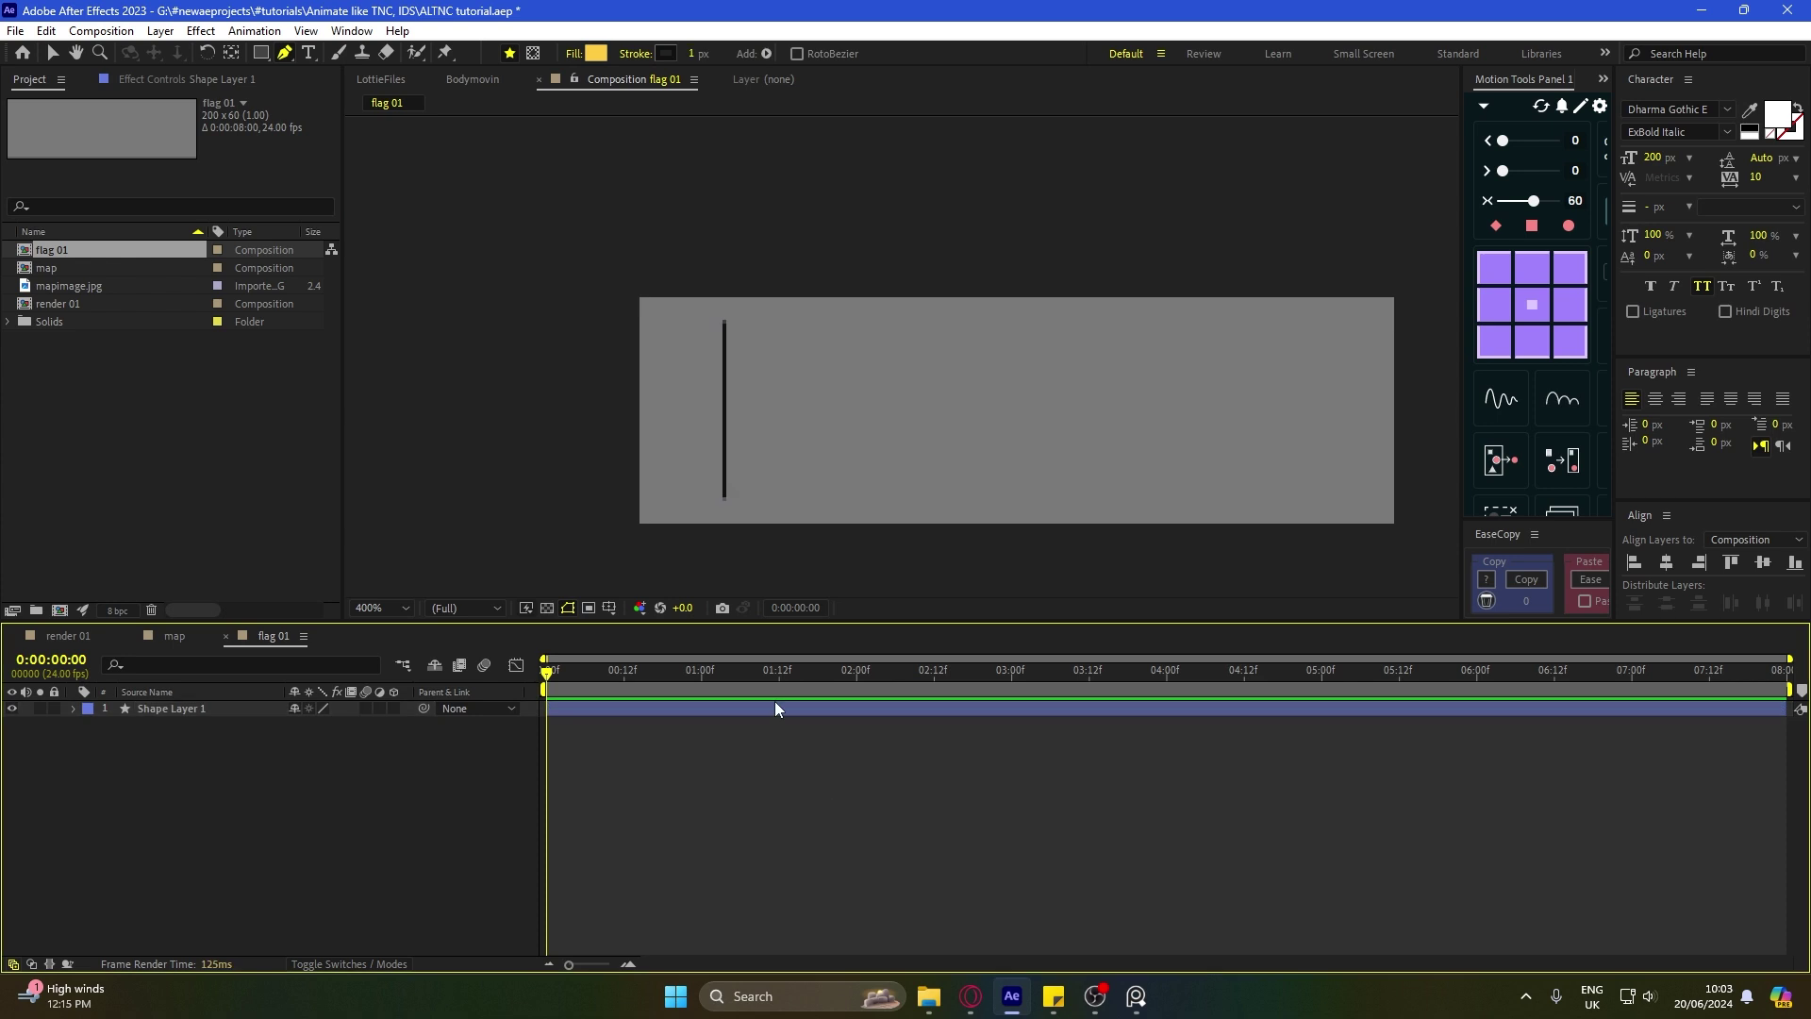
Step: Draw a five-point swallowtail flag at the pole's upper end within Shape Layer 1
scroll(848, 367, up, 1)
drag(846, 367, 1008, 298)
key(v)
click(760, 399)
click(284, 53)
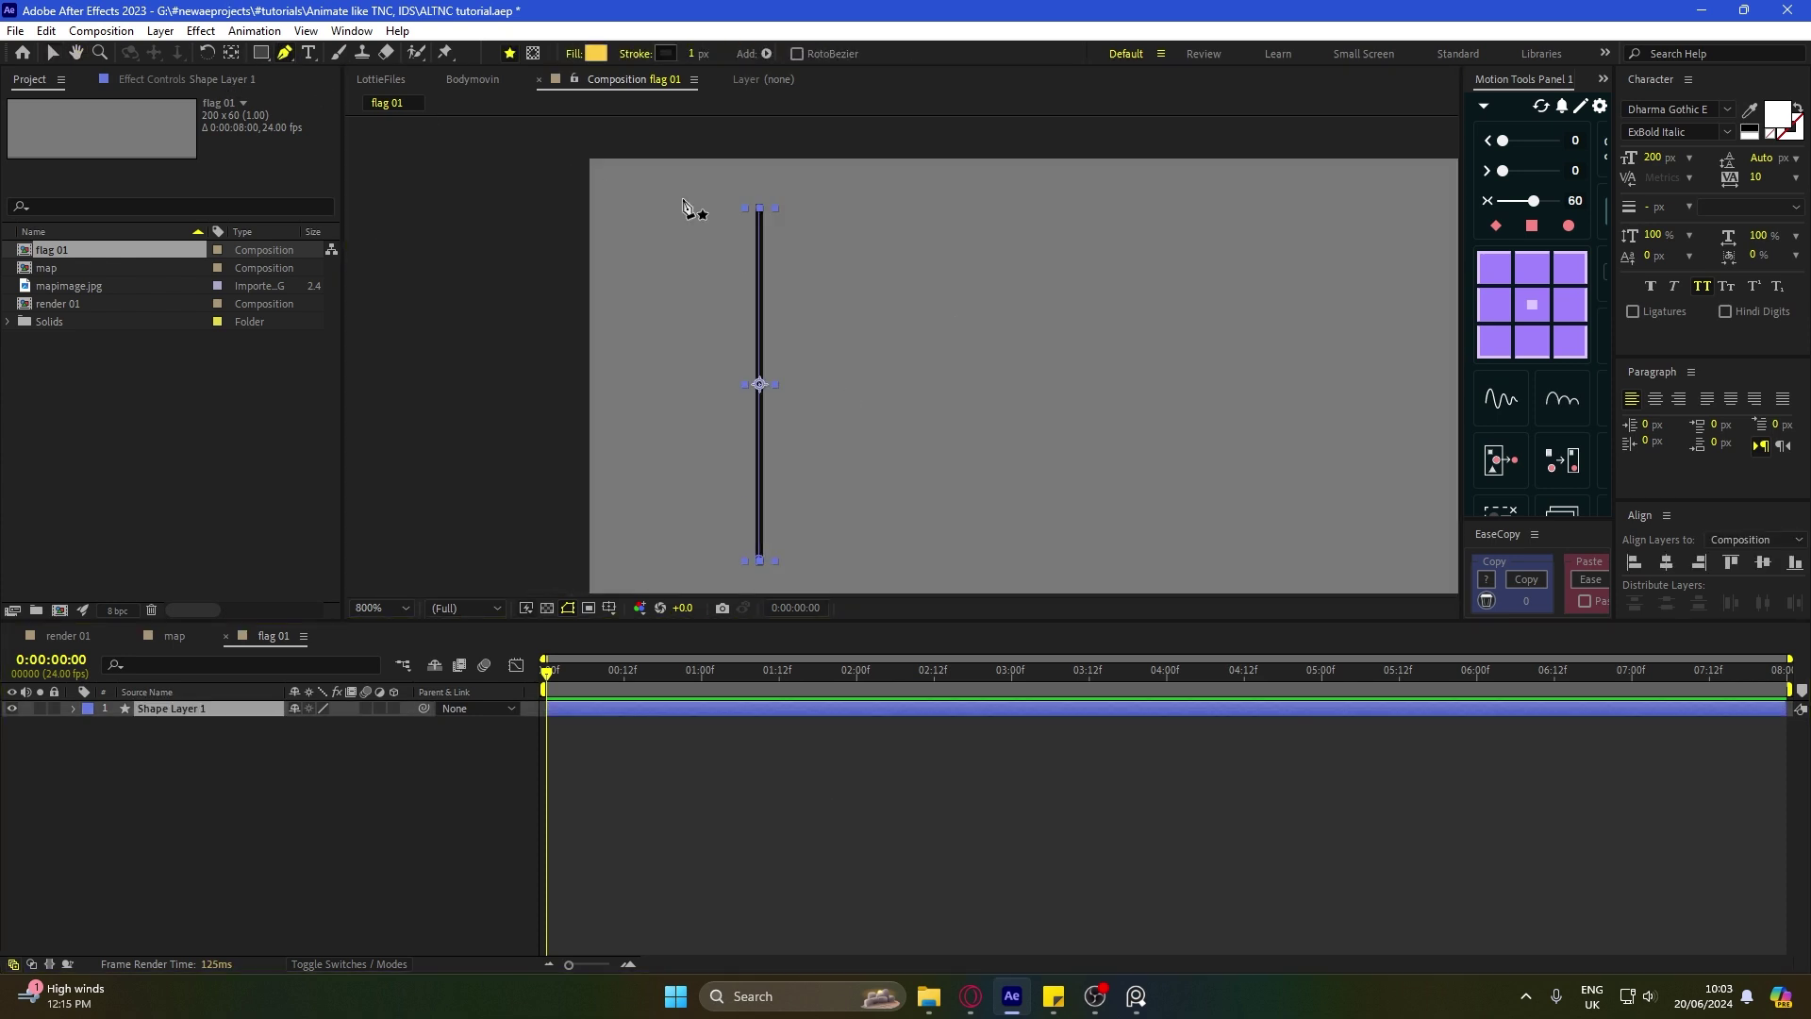
click(746, 207)
drag(916, 283, 945, 349)
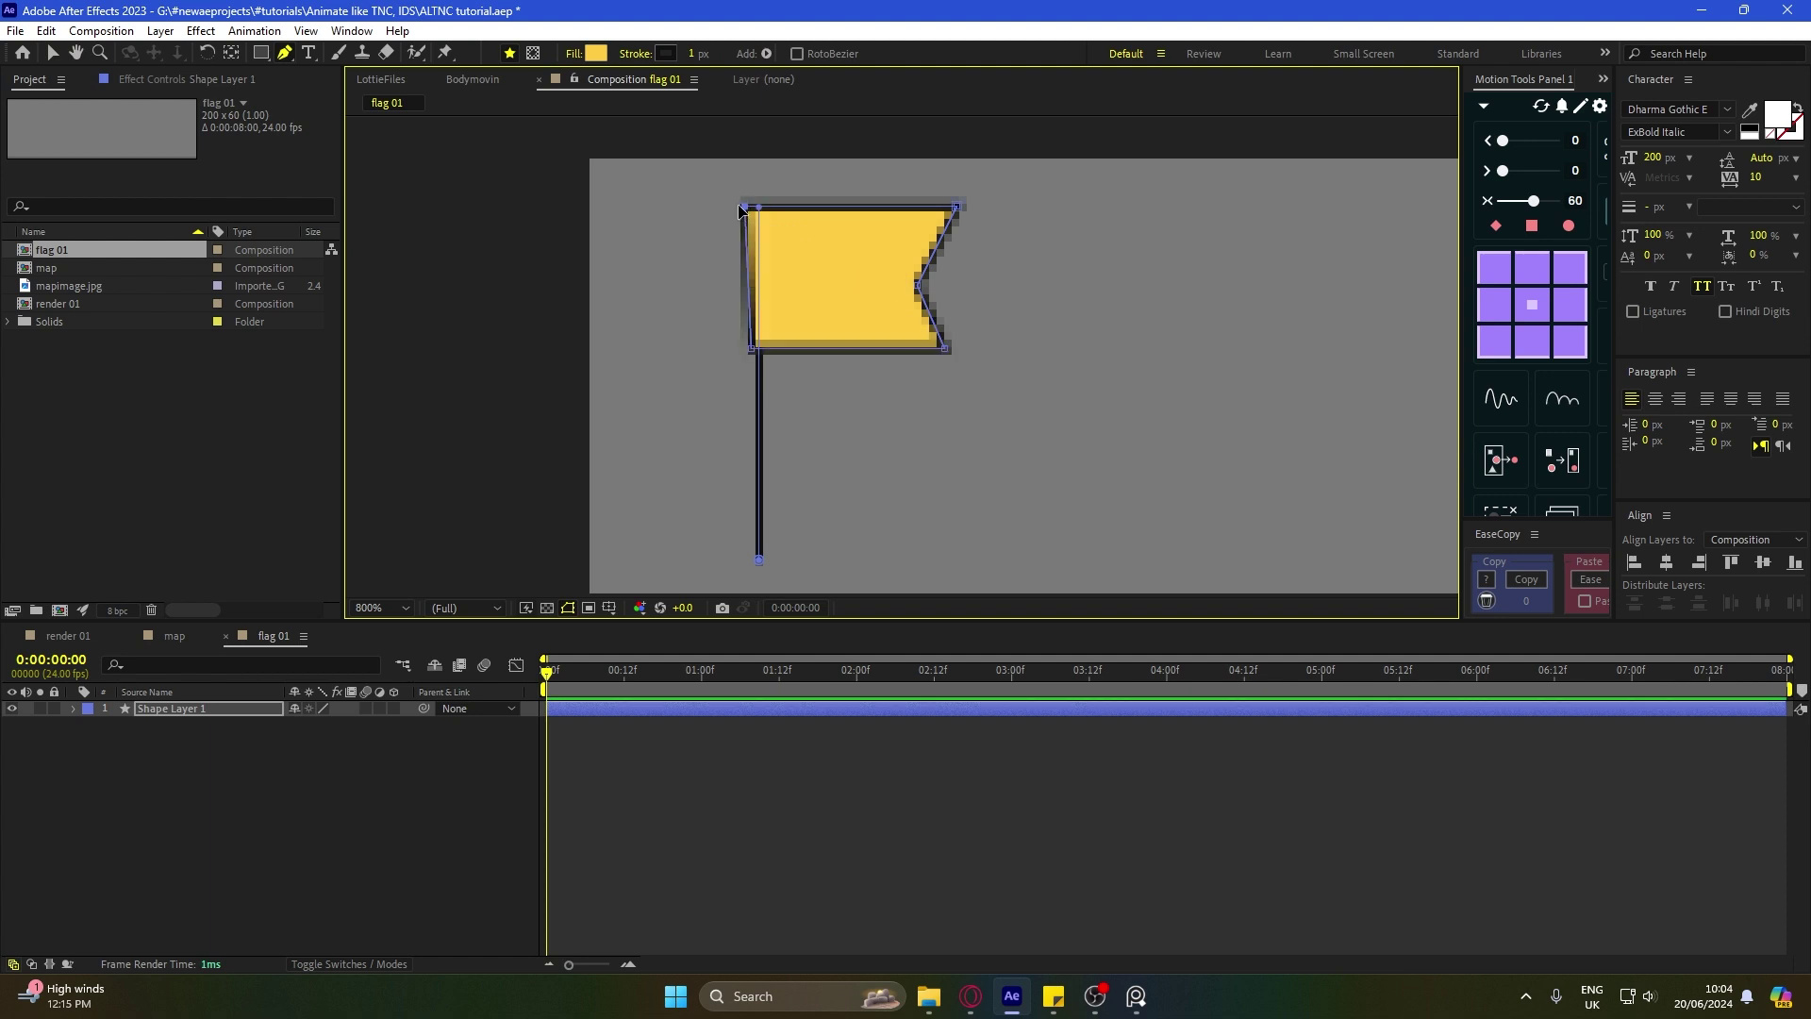
Step: Align the flag's two pole-side corners with the flagpole and raise its notch point slightly
key(v)
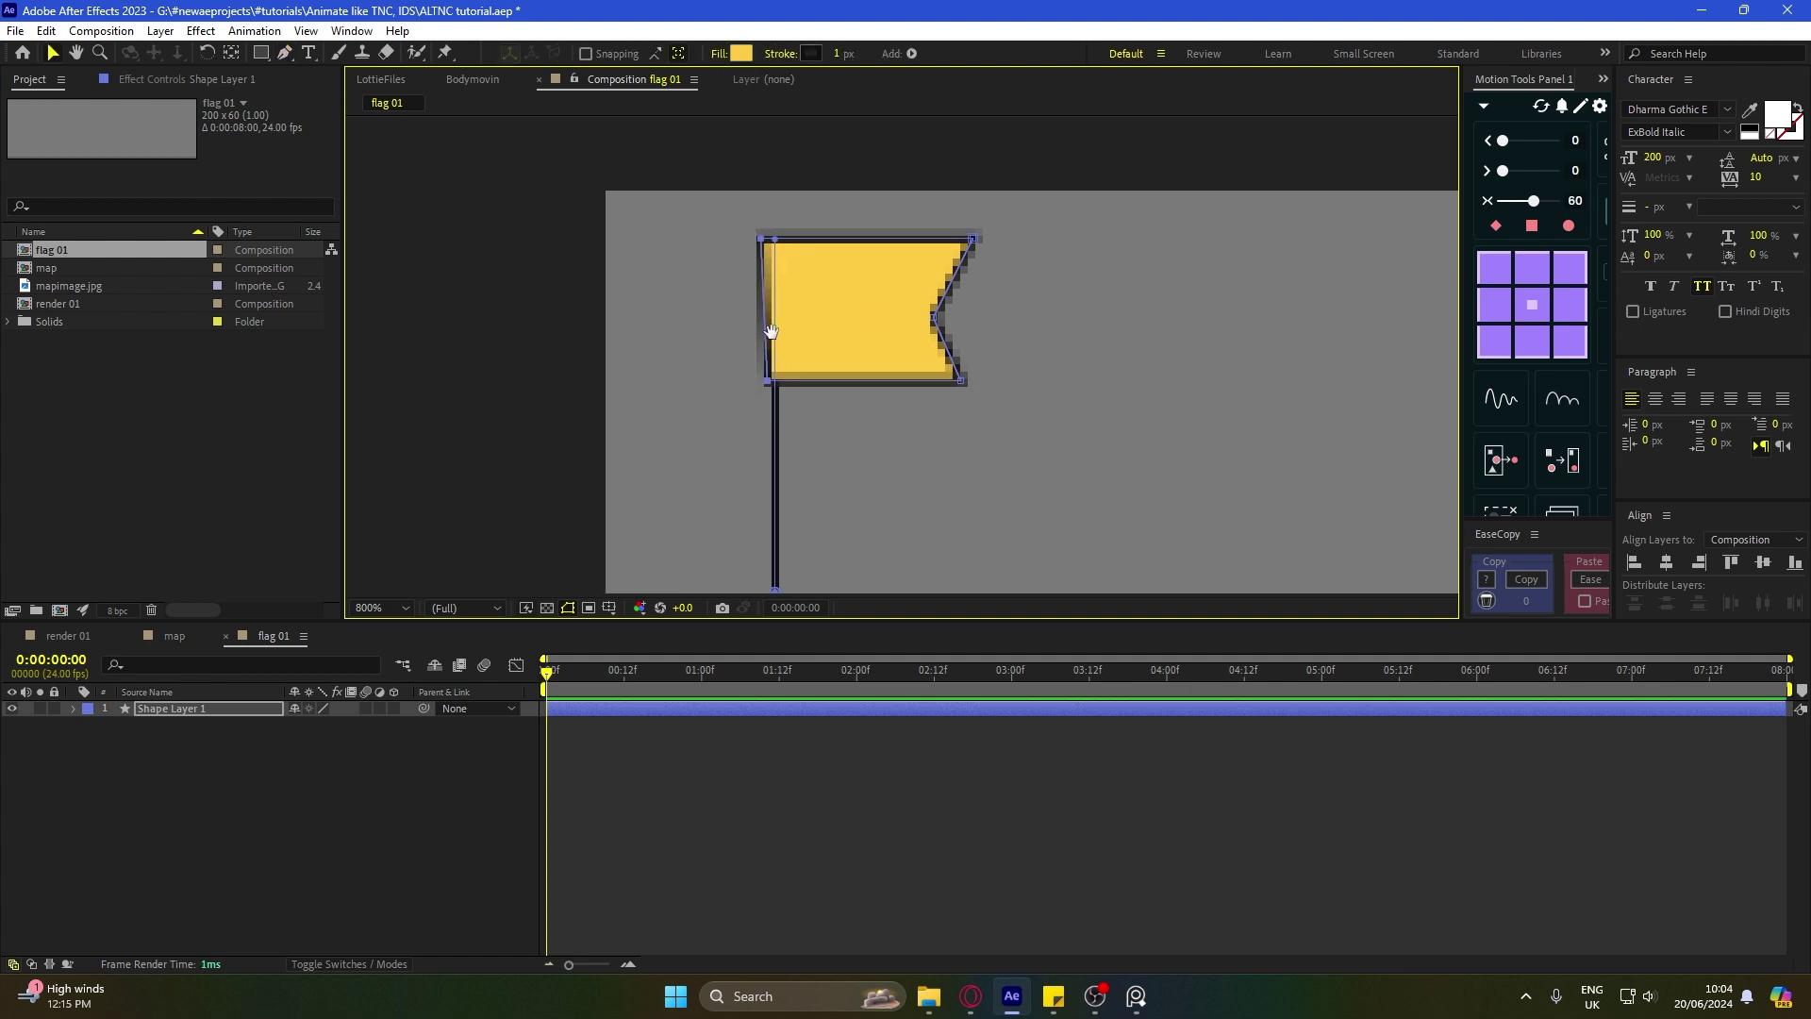
drag(770, 332, 788, 366)
scroll(787, 366, up, 1)
drag(654, 189, 683, 189)
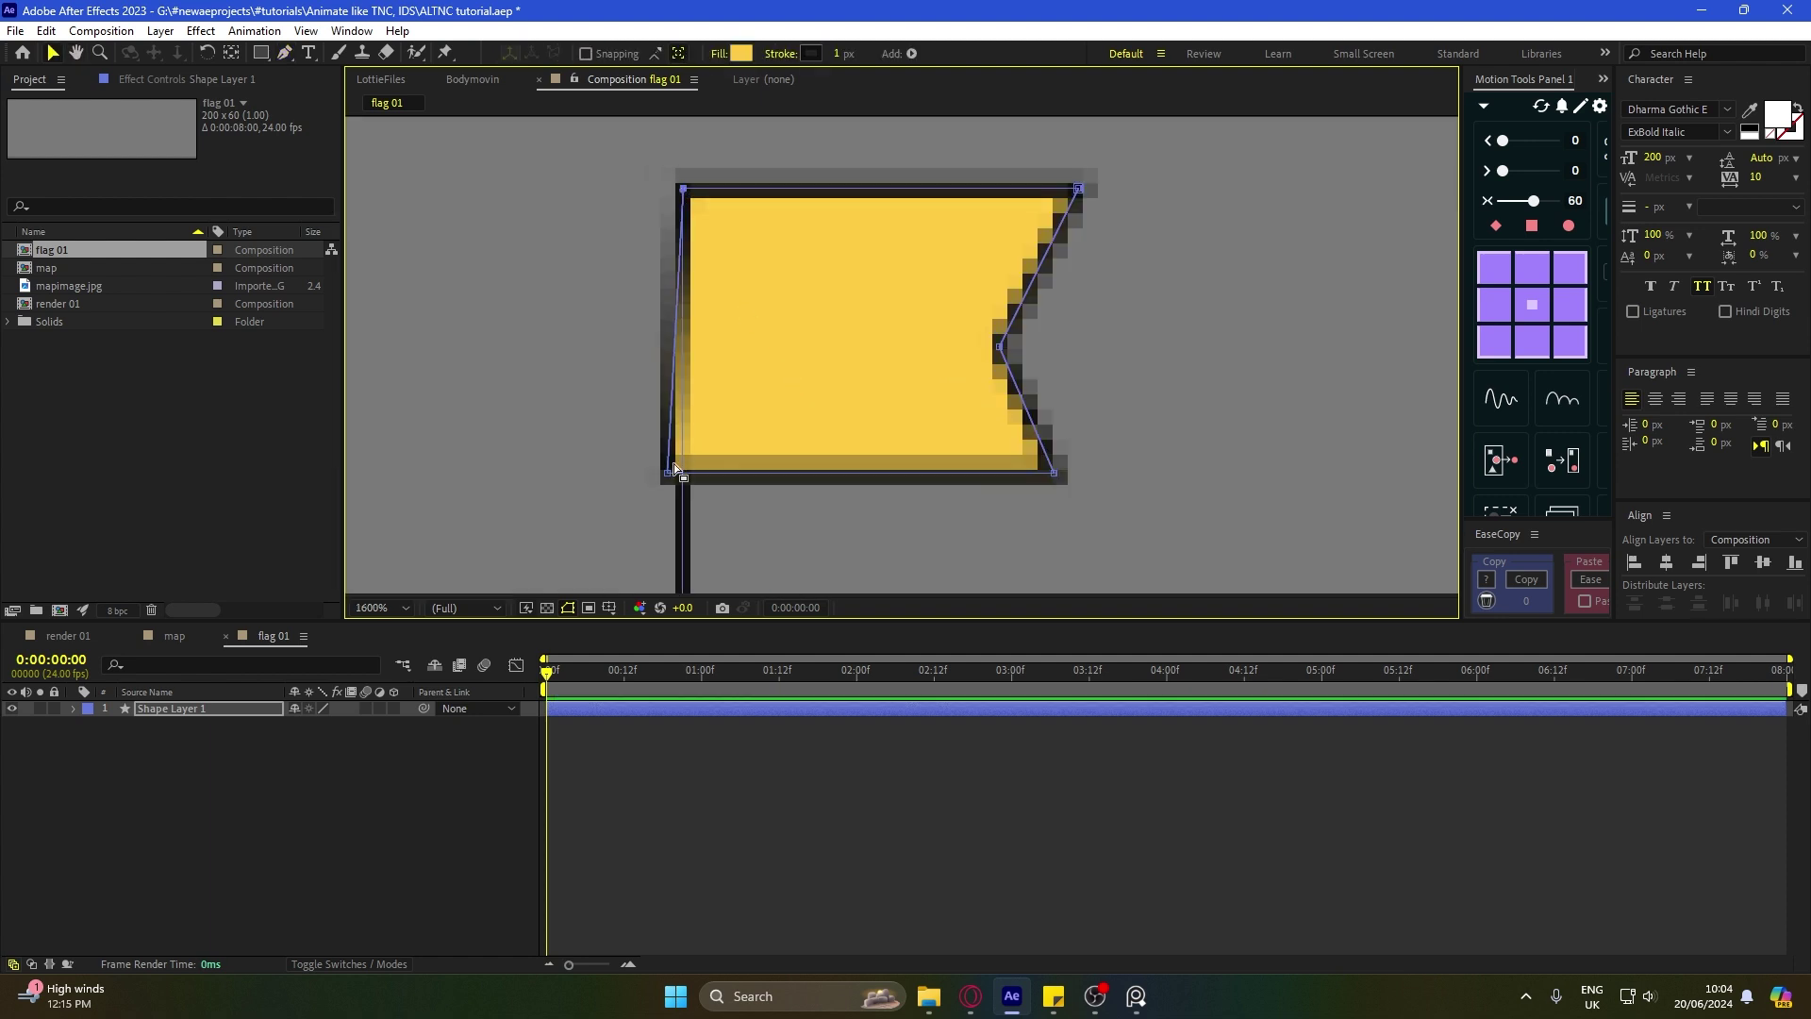
drag(673, 466, 683, 479)
click(1003, 345)
key(g)
drag(1001, 346, 999, 333)
Step: Center the anchor point of Shape Layer 1, recolor the flag's fill to light red and save the project
click(913, 774)
scroll(996, 374, down, 3)
key(v)
scroll(957, 375, up, 2)
click(910, 370)
key(ctrl+alt+Home)
click(741, 53)
drag(1359, 539, 1361, 566)
drag(1277, 336, 1223, 284)
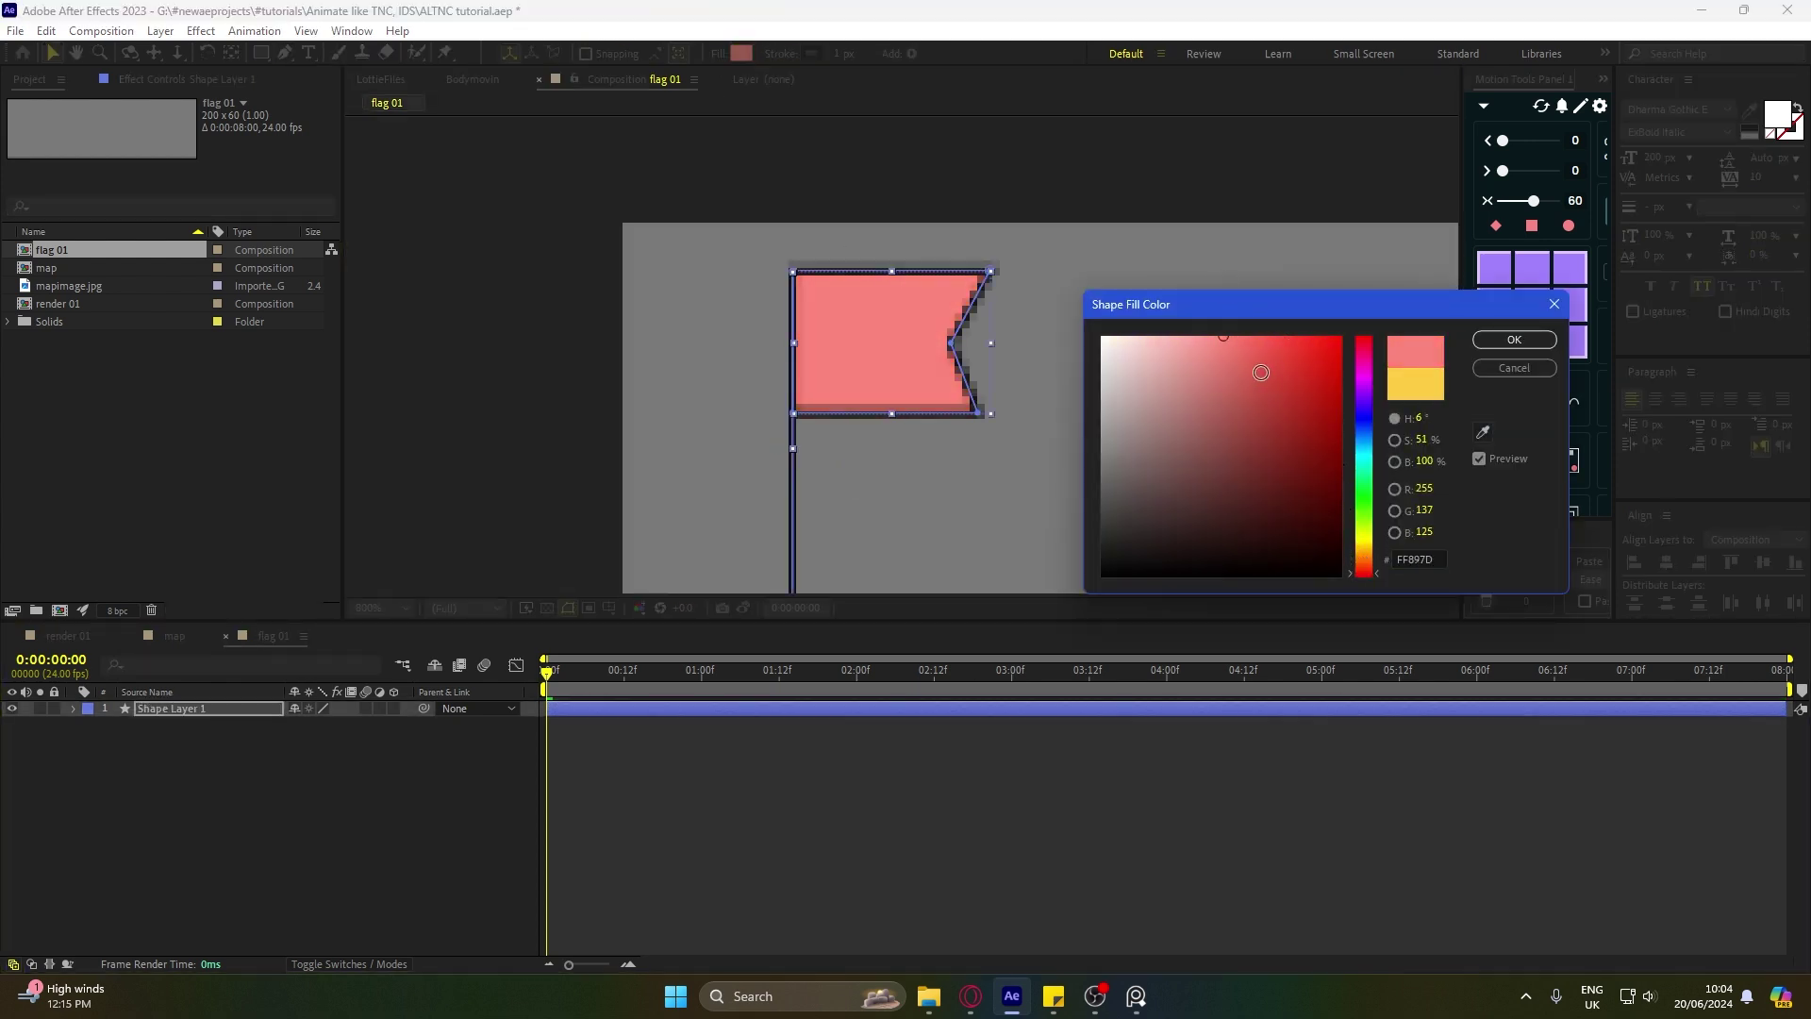
click(1514, 340)
scroll(1050, 431, down, 5)
scroll(934, 392, up, 2)
key(ctrl+s)
Step: Set the stroke width of the pole, Shape 1, to 2 px
scroll(933, 393, up, 2)
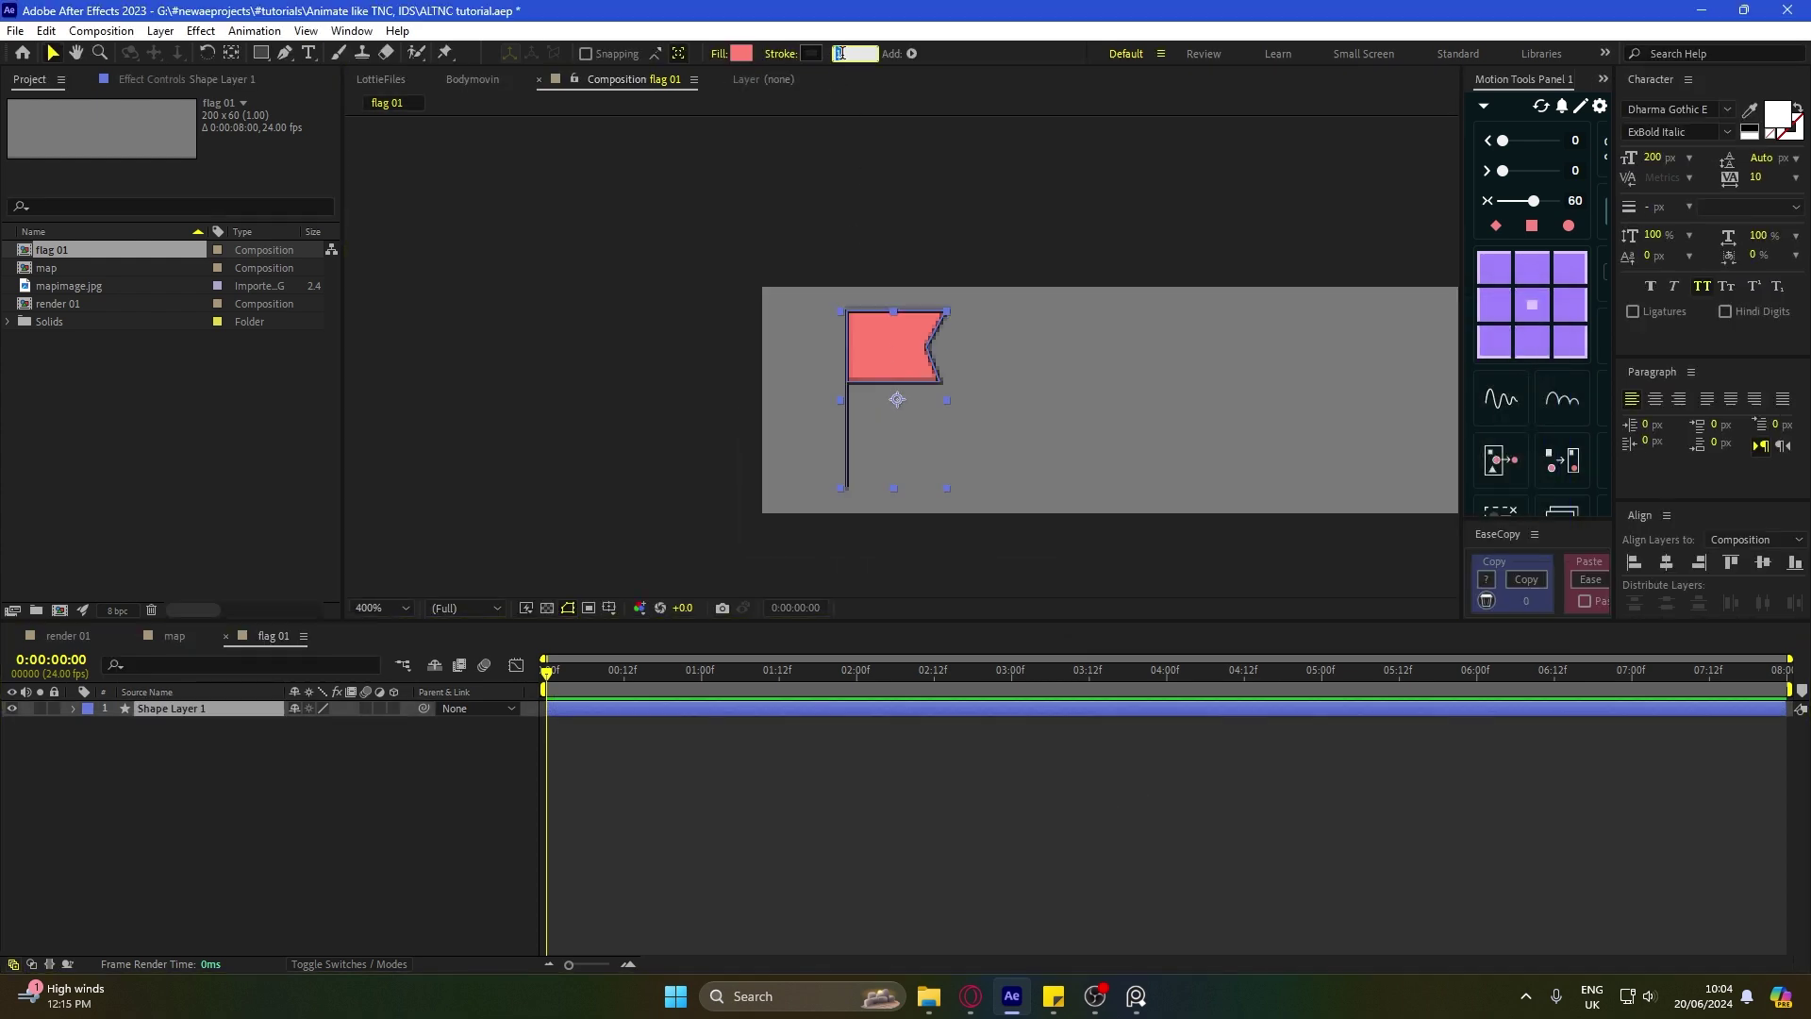
click(887, 470)
click(73, 711)
click(92, 724)
click(149, 805)
click(139, 760)
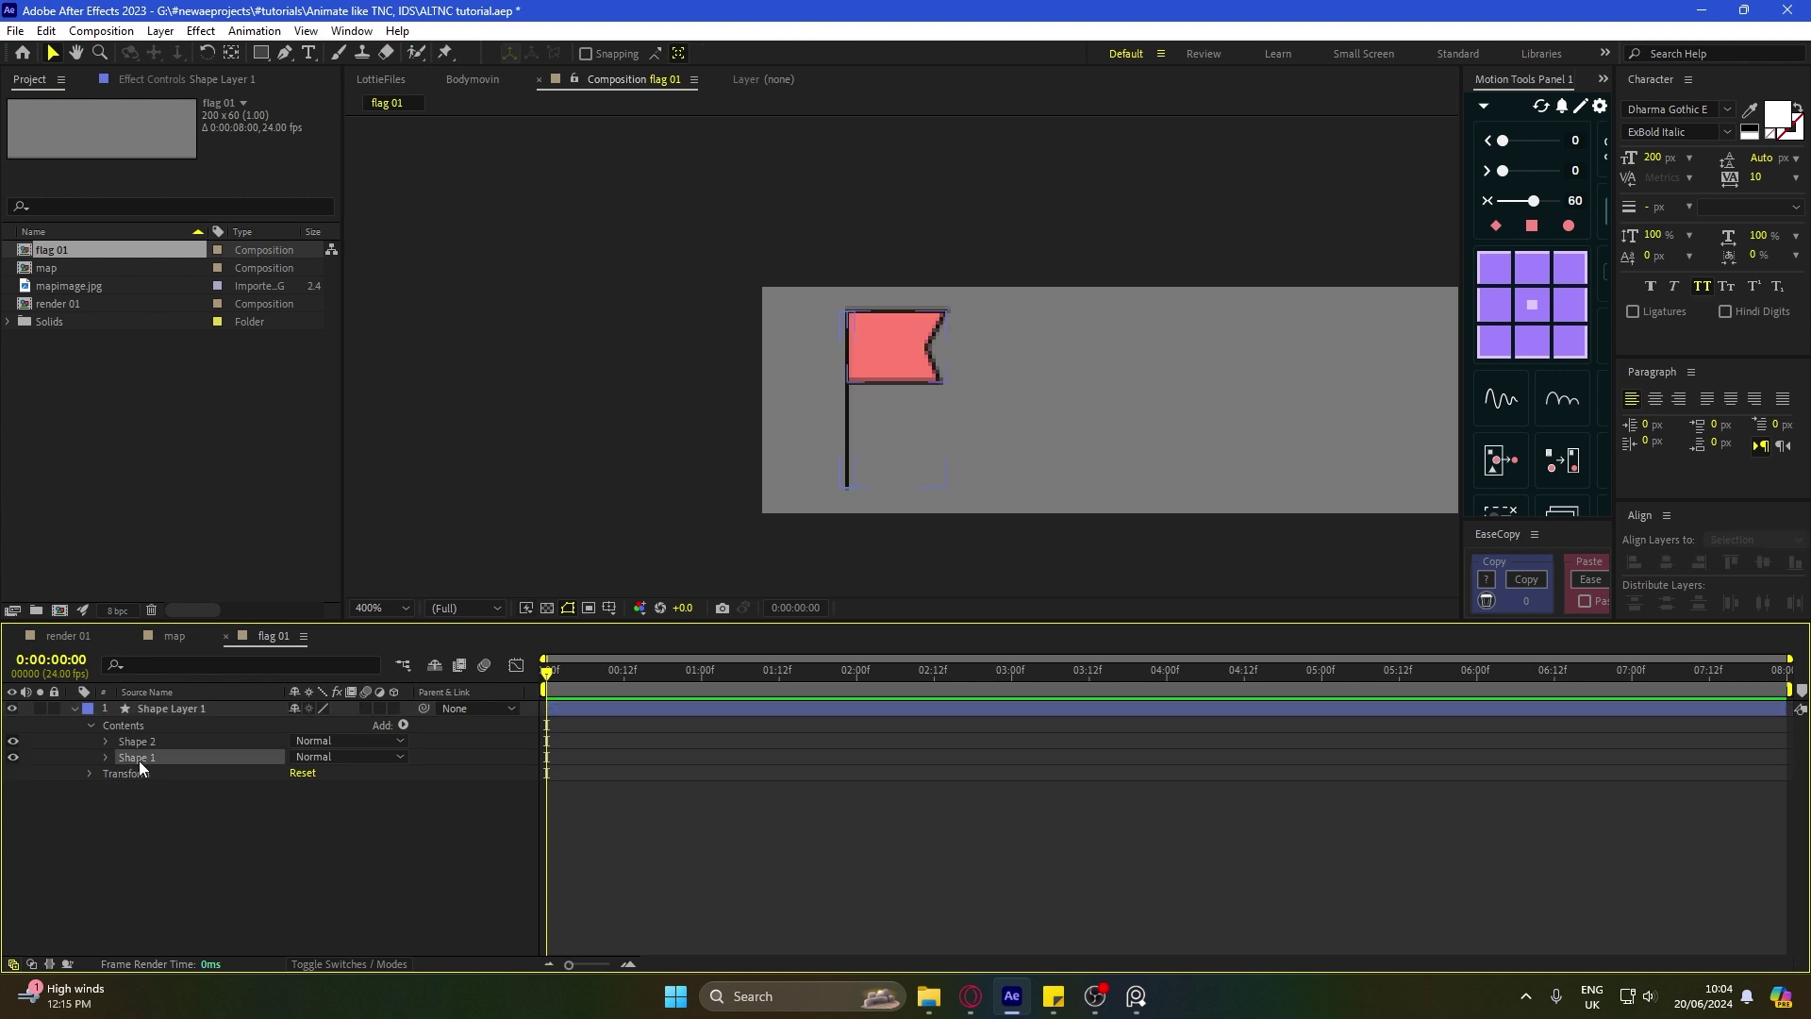
click(844, 837)
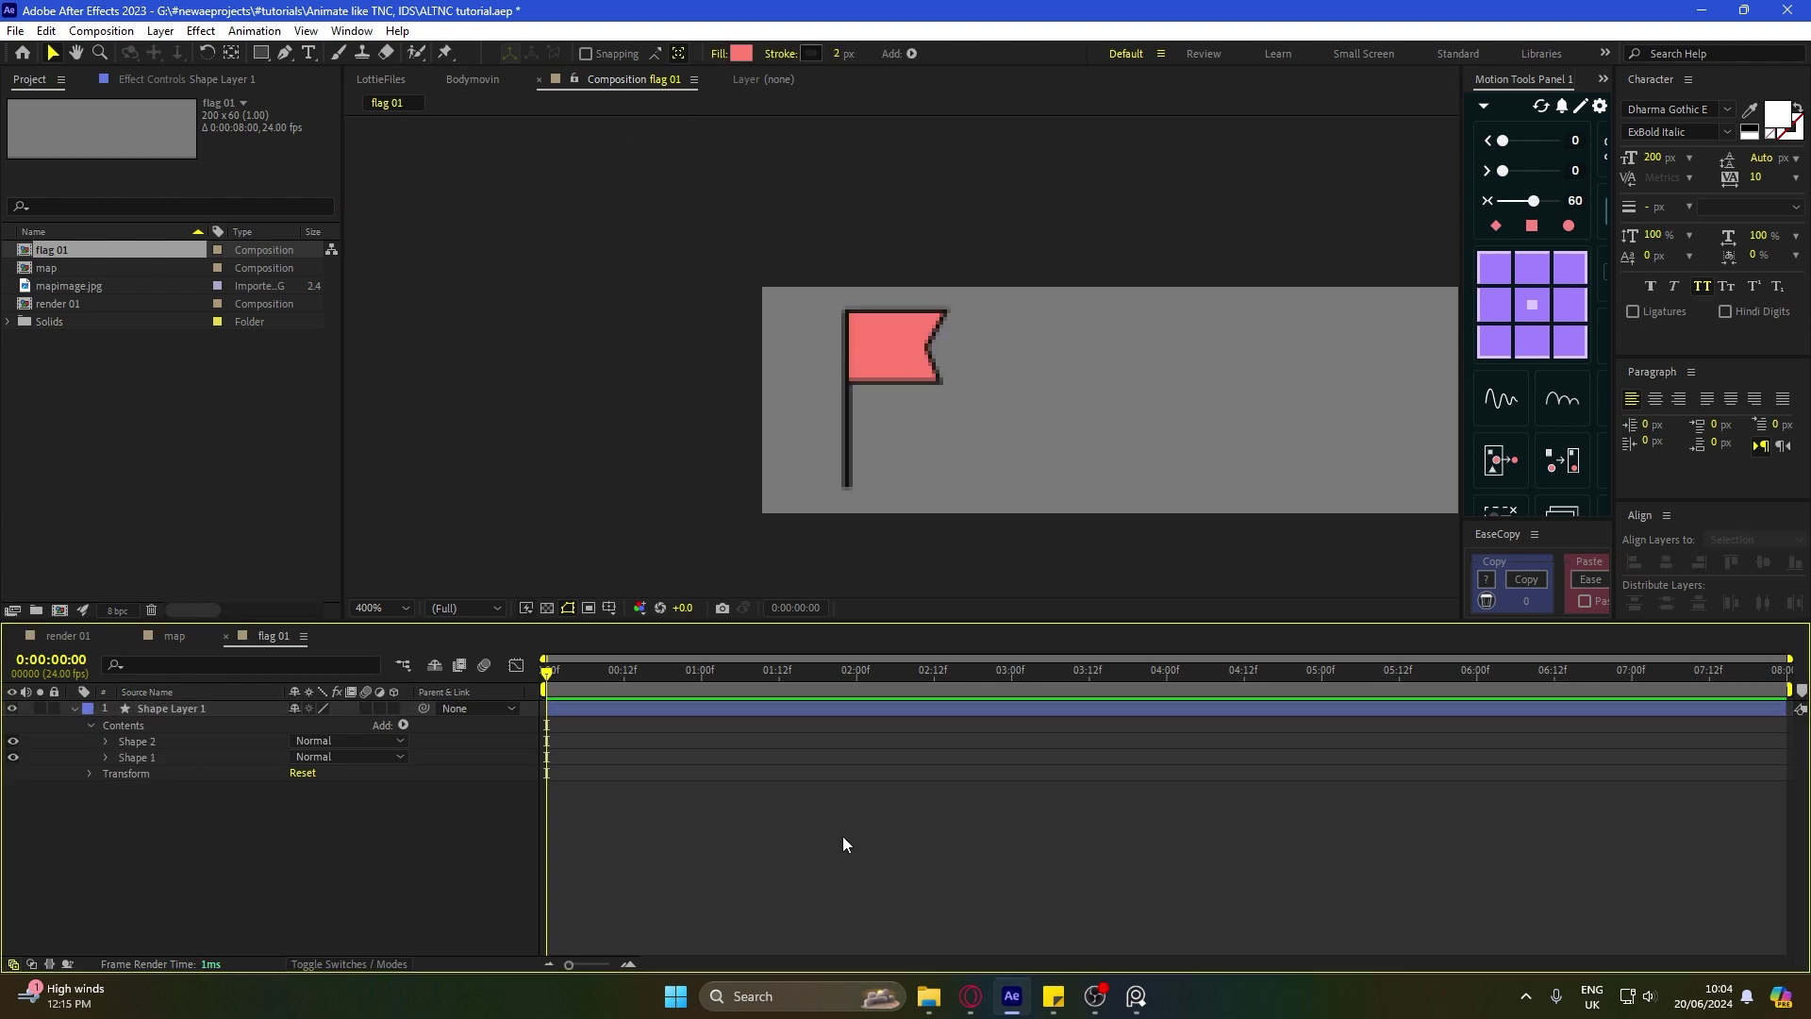
key(comma)
scroll(908, 381, up, 1)
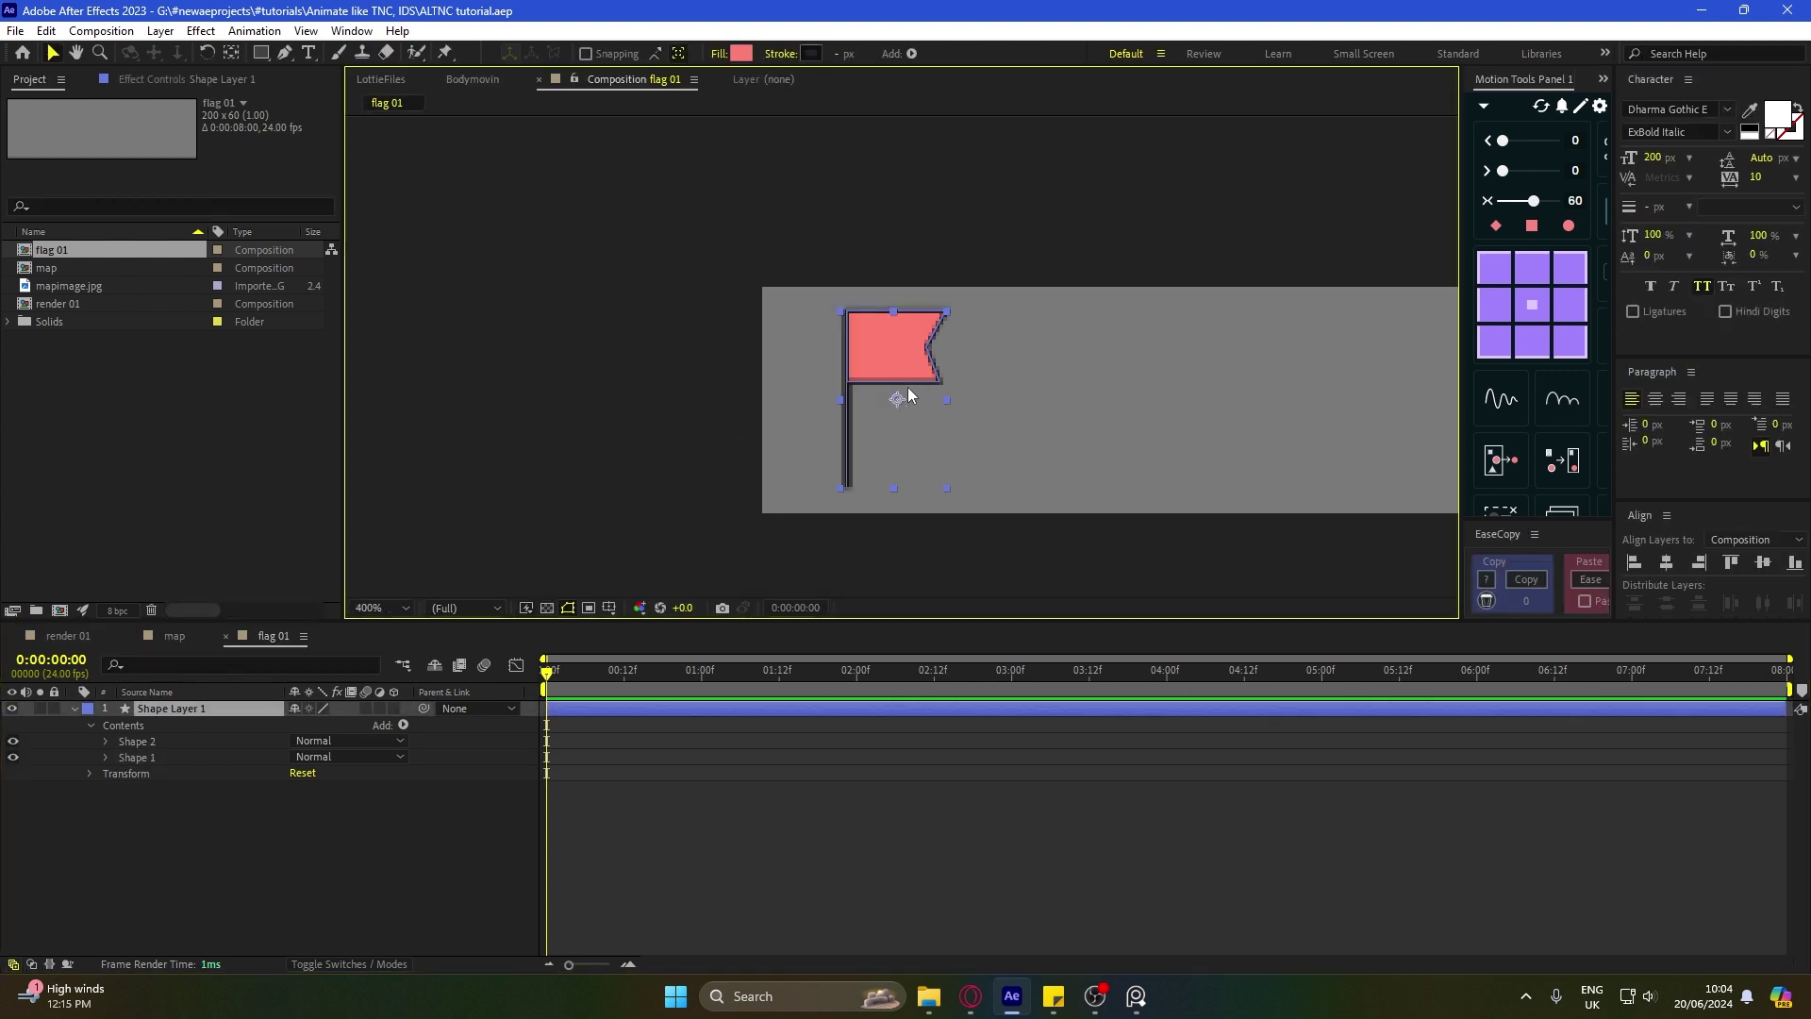
Step: Add a text layer reading "lipulekh" beside the flag and set its size to 100 px
key(ctrl+t)
click(835, 354)
text(lipulekh)
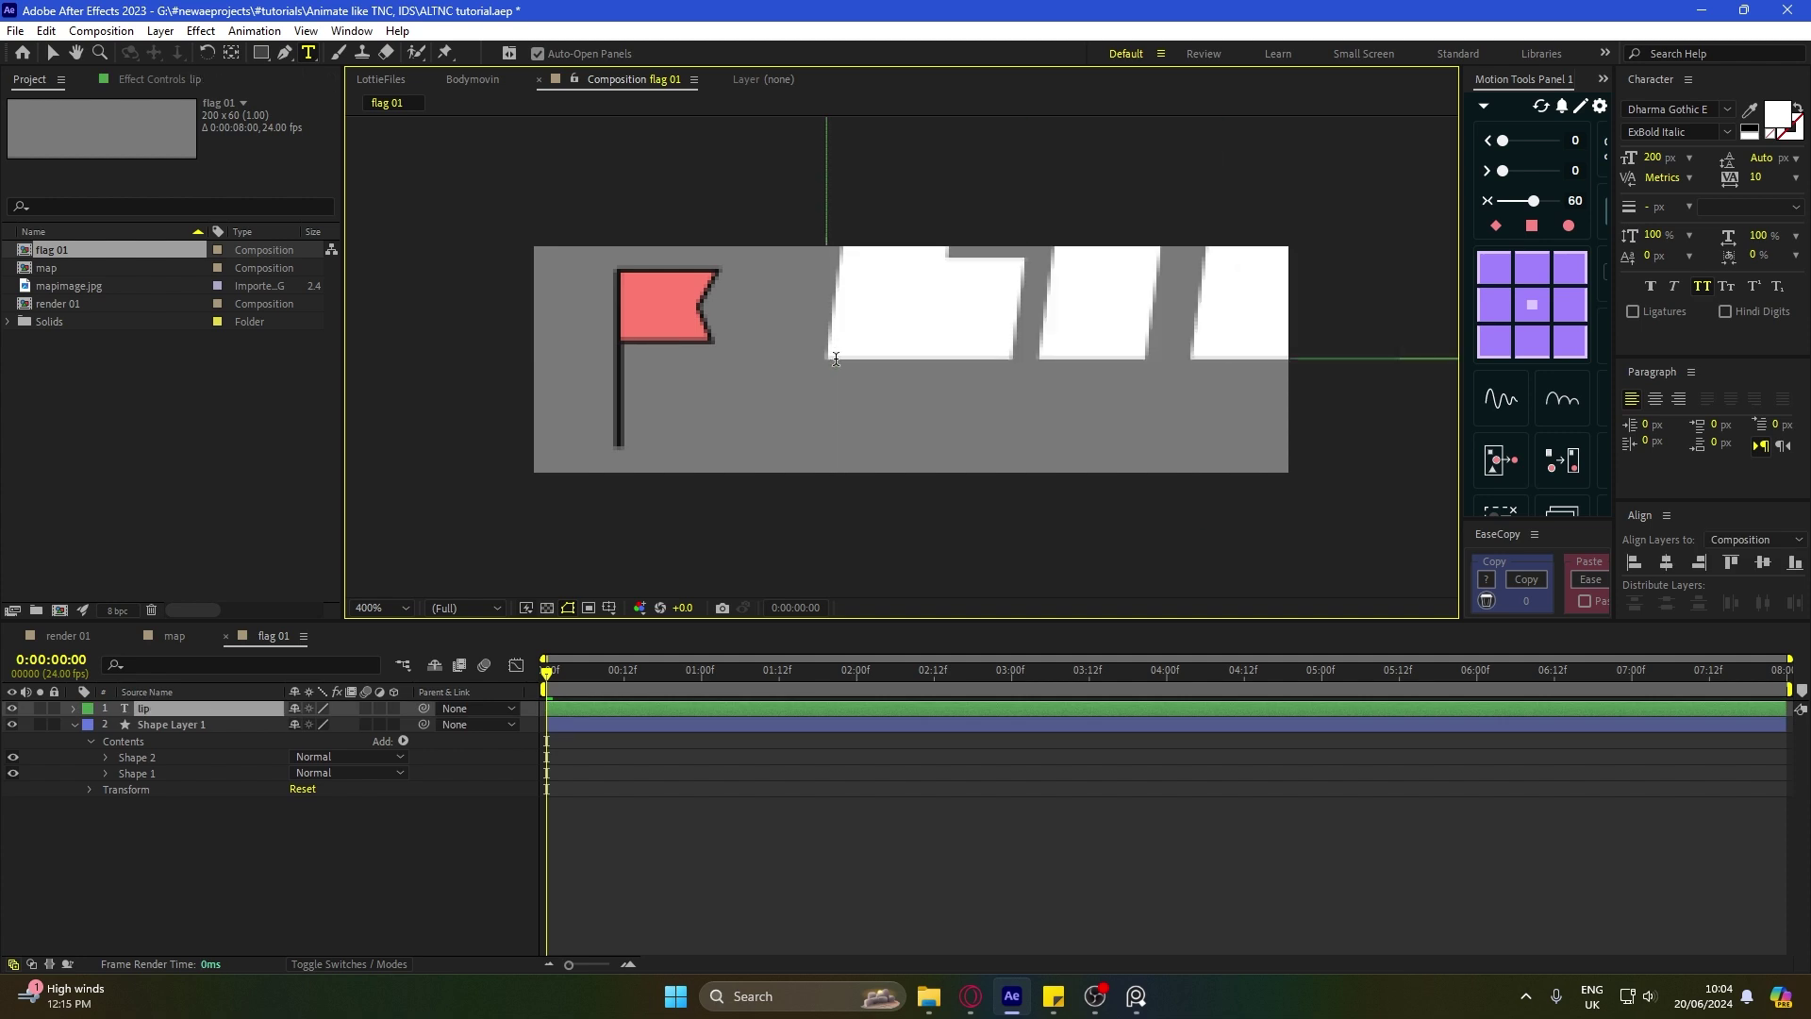
click(631, 711)
click(1660, 156)
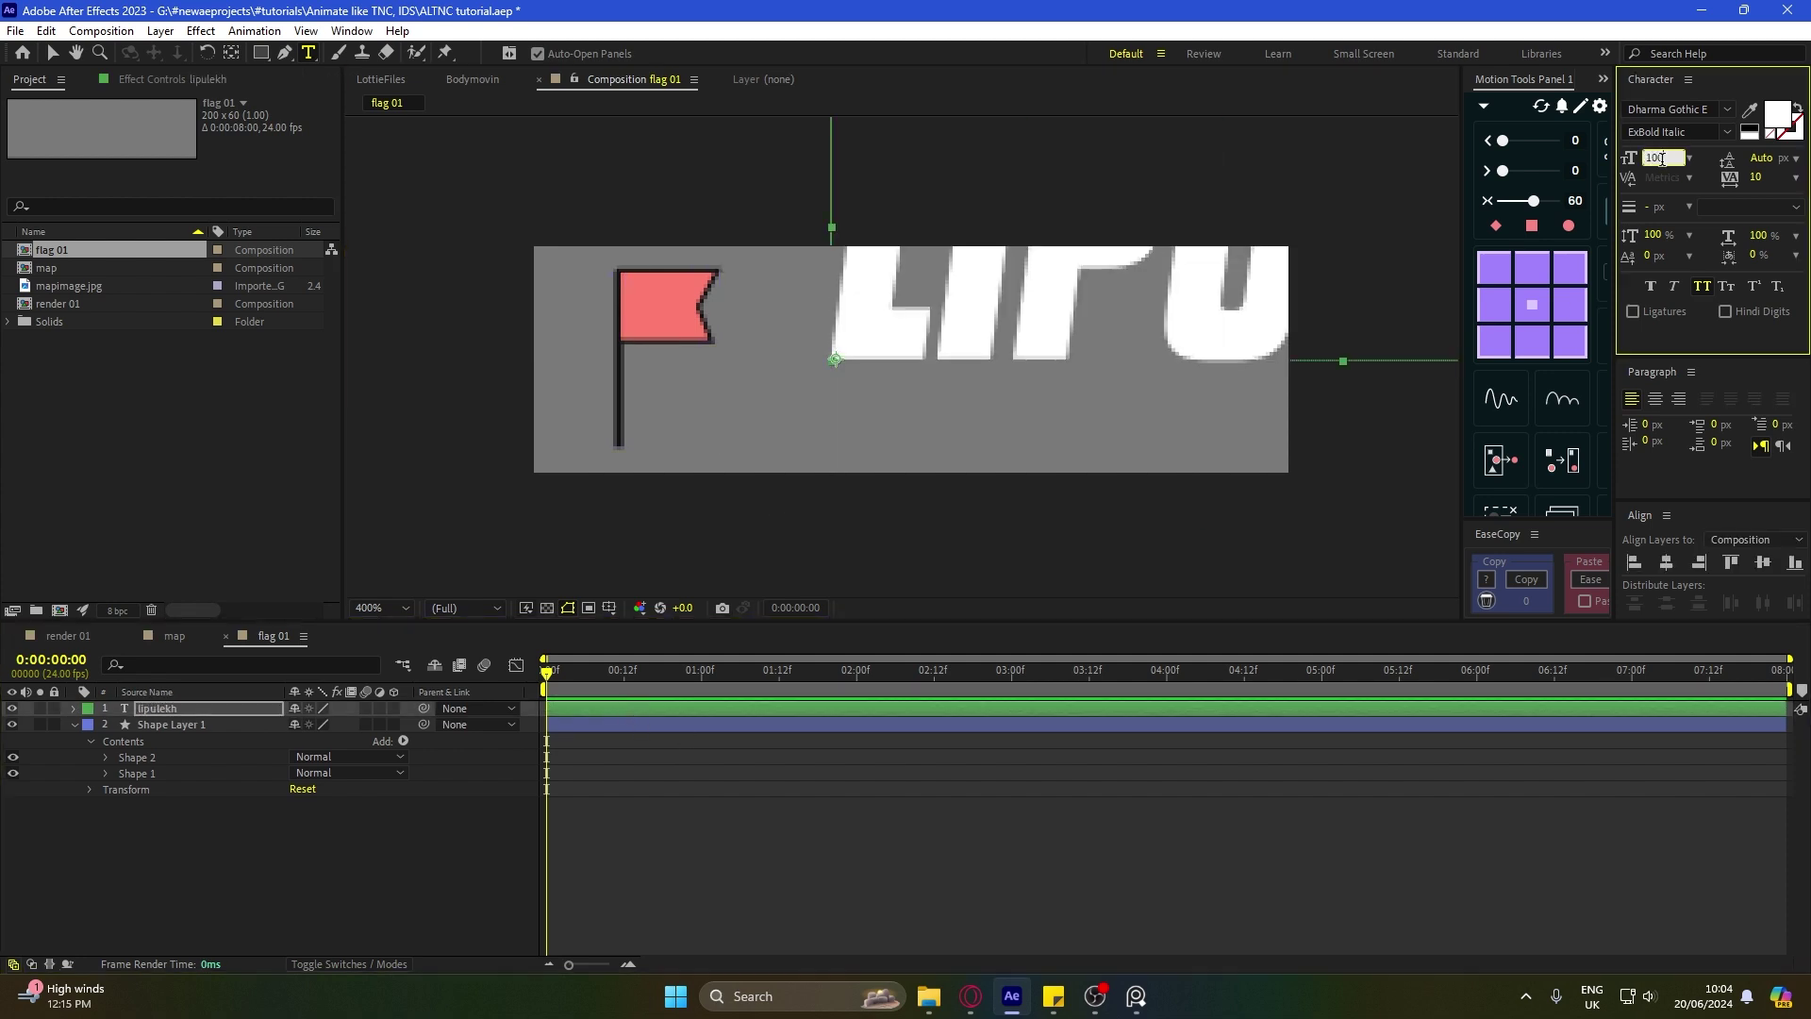
Step: Set the lipulekh text's font to Playfair Display and turn off All Caps
click(1688, 109)
text(playfair)
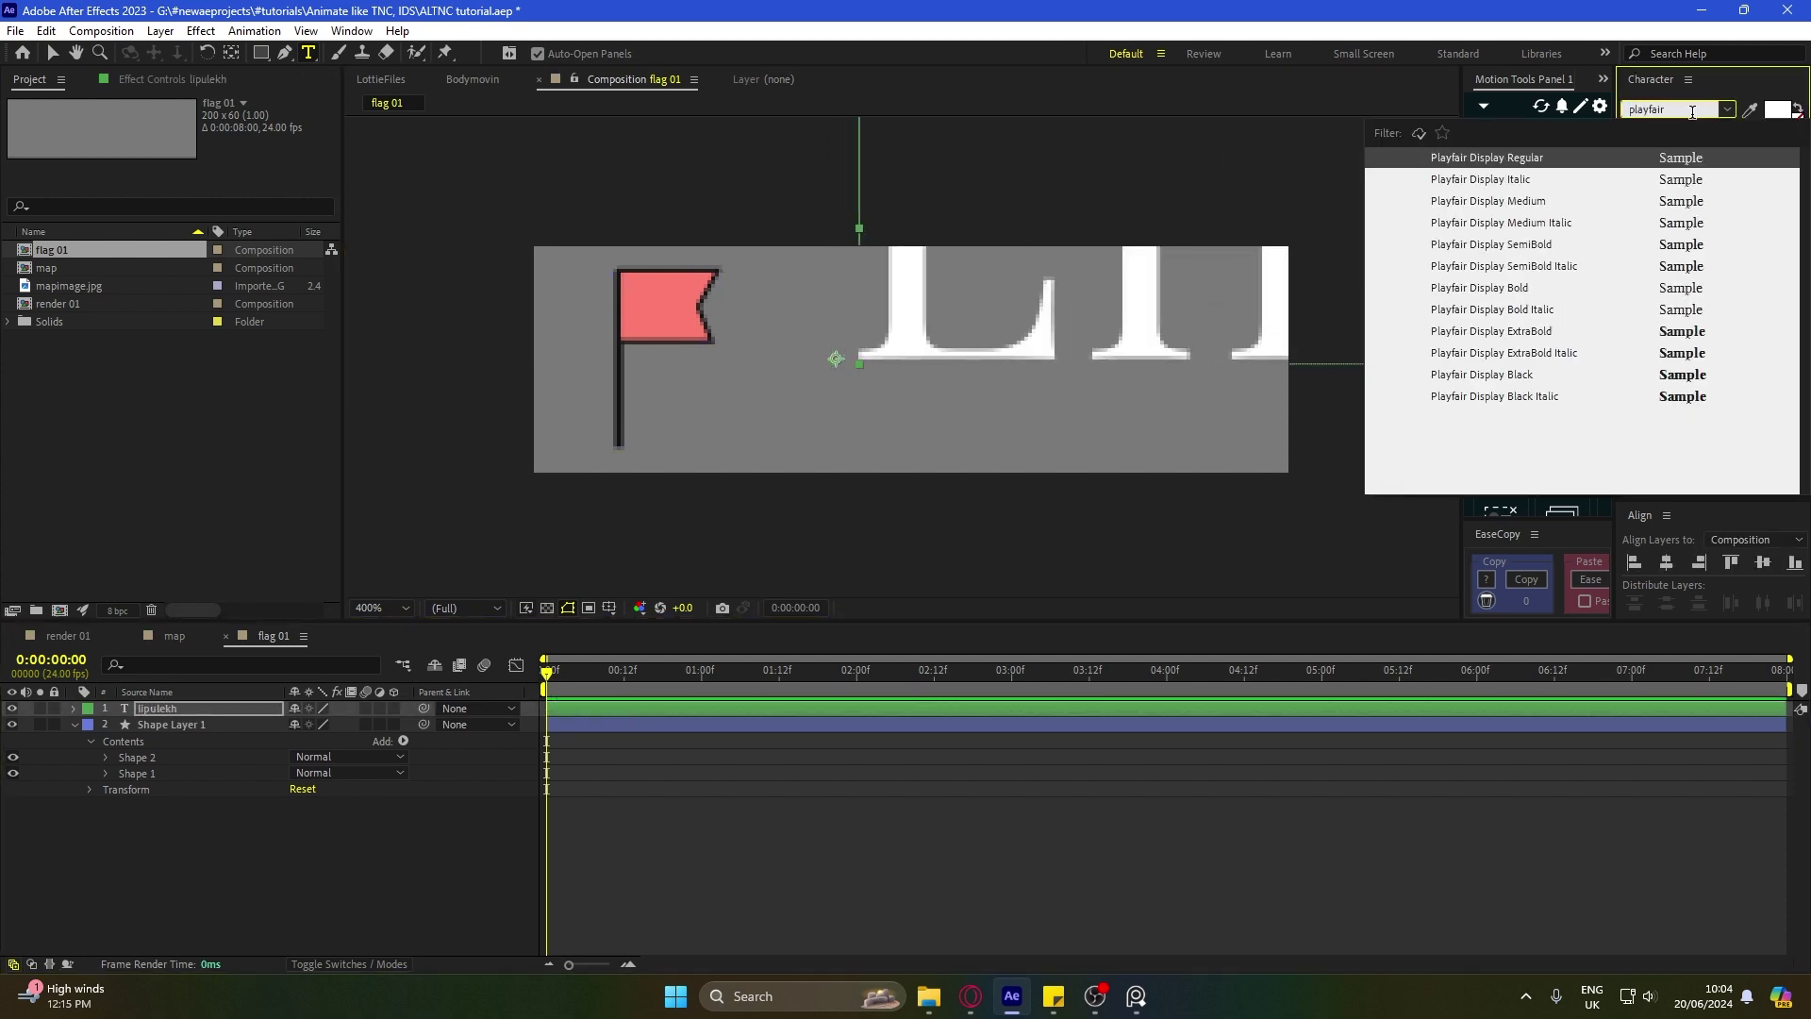
key(Return)
click(598, 707)
key(v)
click(1701, 285)
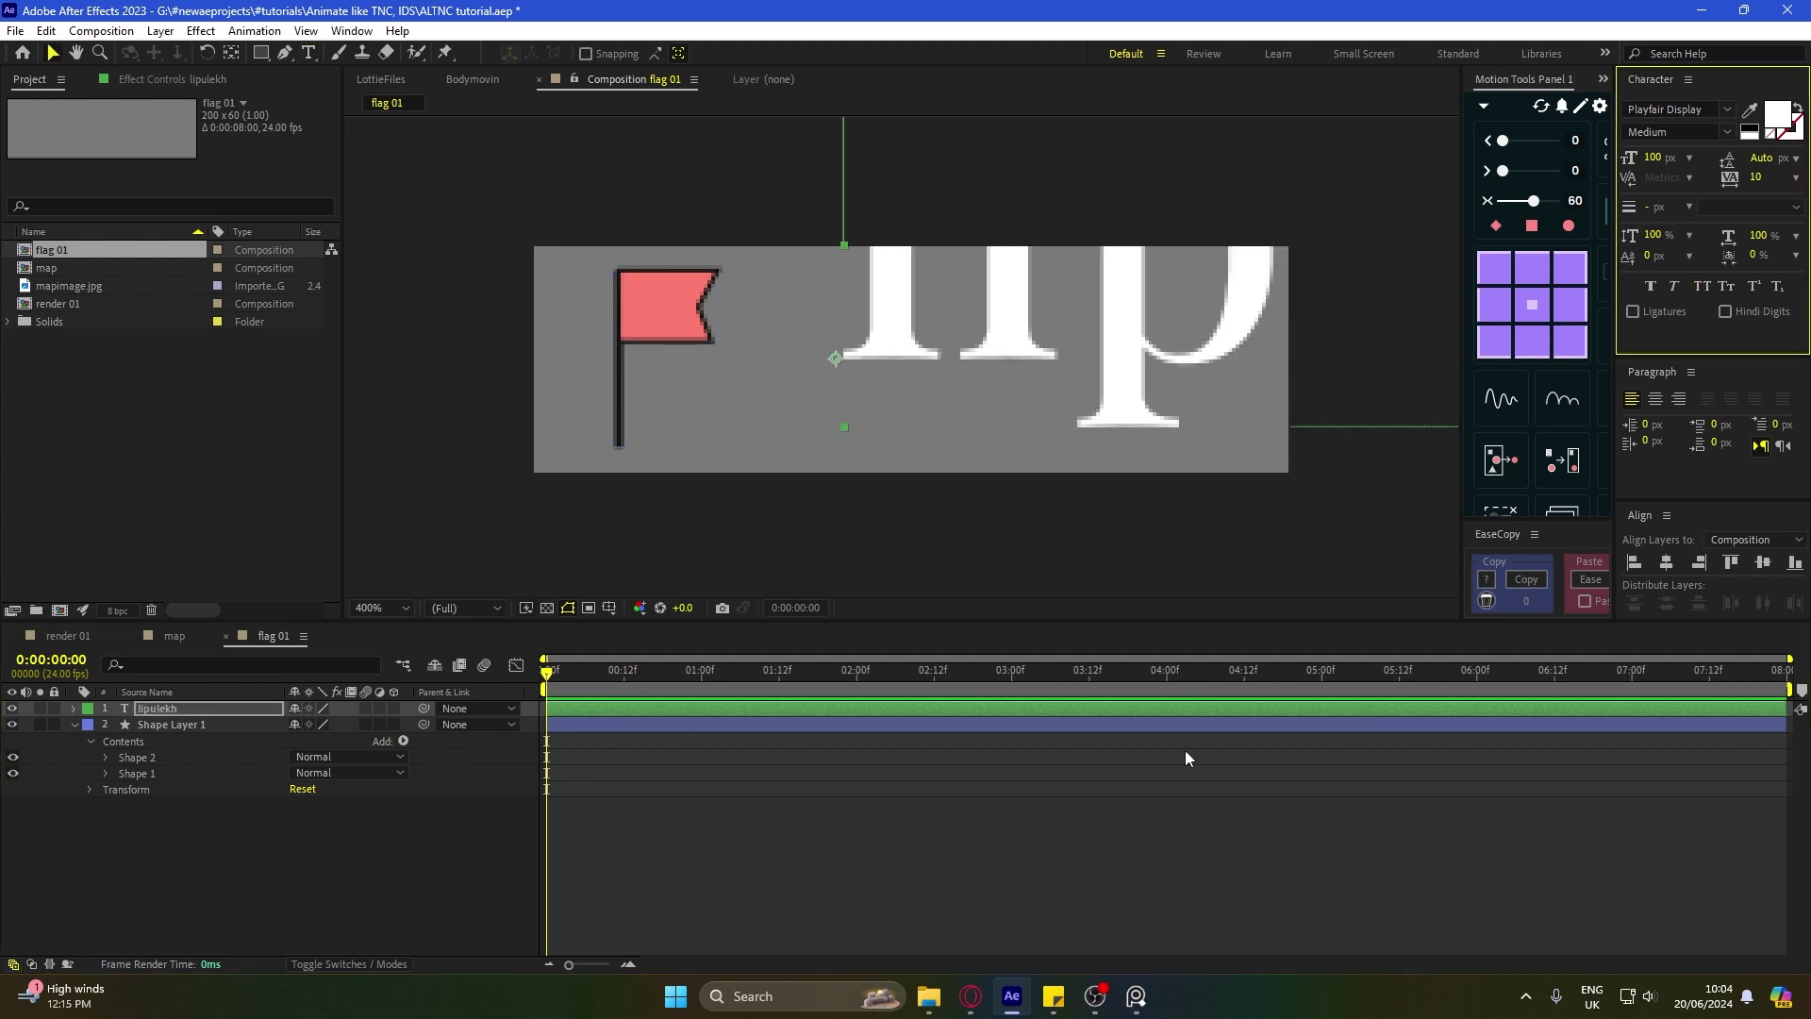
Step: Set the lipulekh text's size to 20 px and its font style to Medium Italic
click(1651, 159)
text(20)
click(1728, 134)
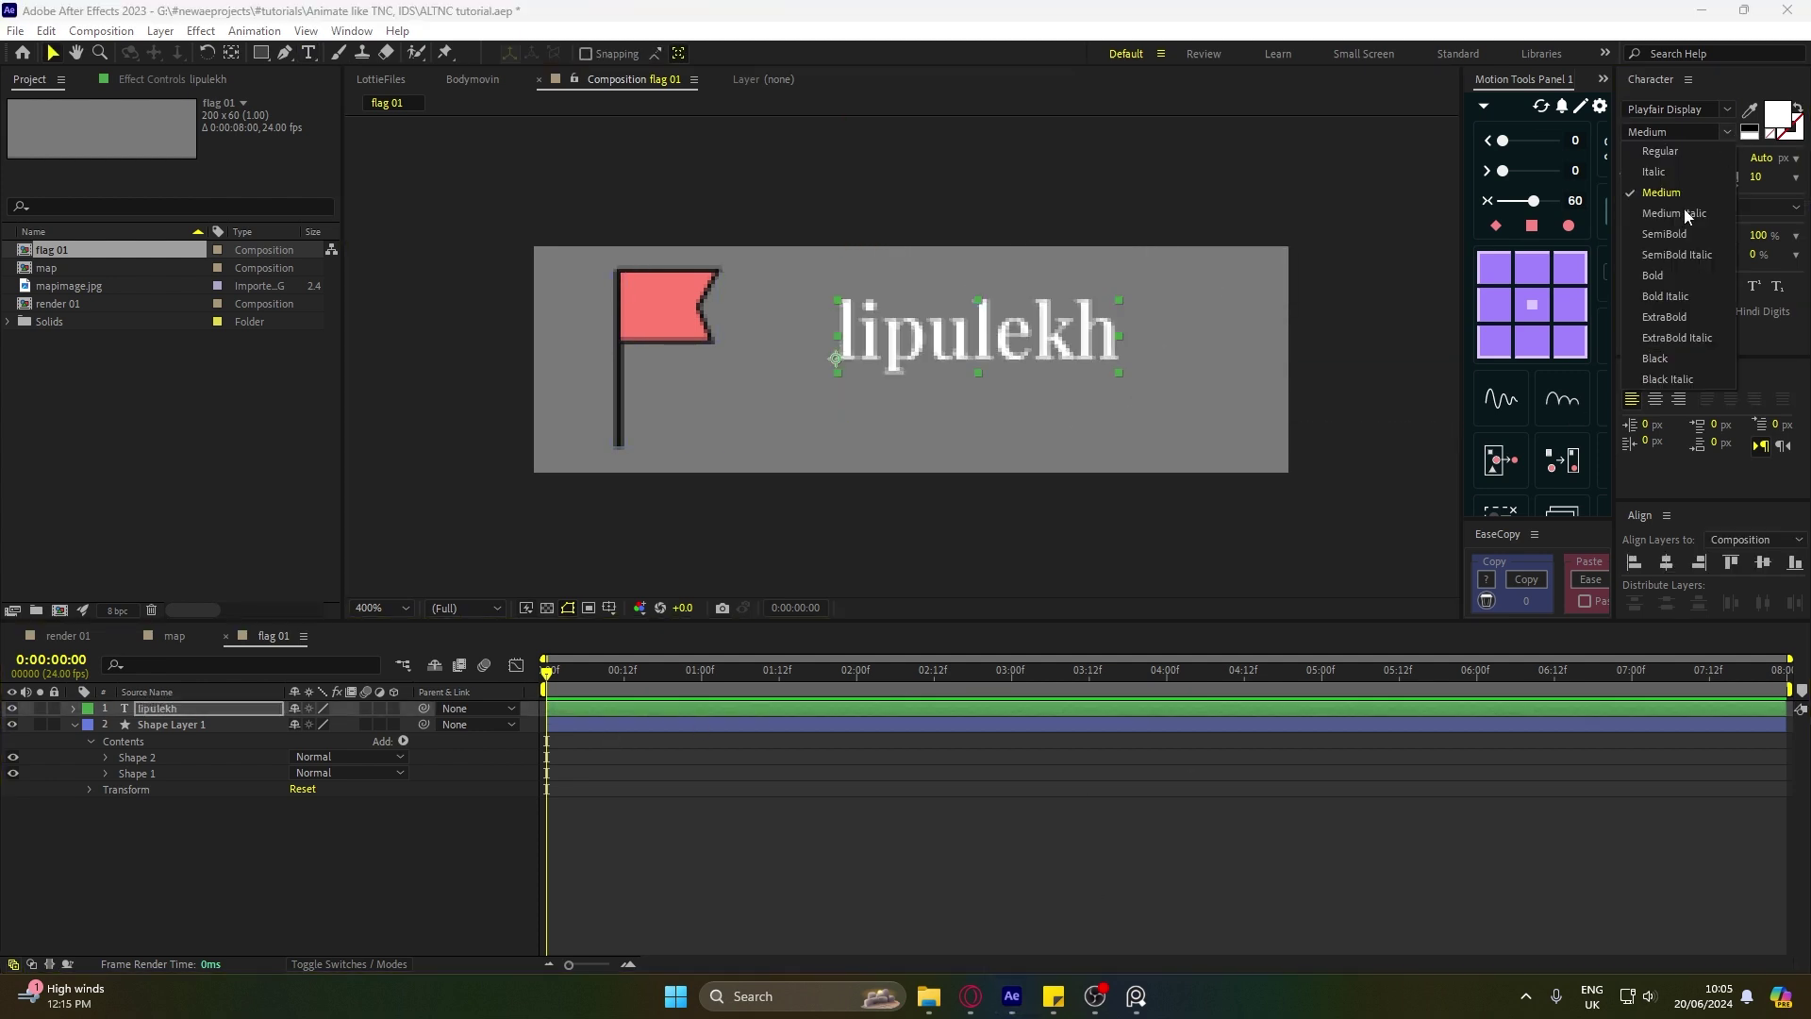
click(1688, 209)
Step: Recolor the lipulekh text's fill to near-black
click(584, 727)
click(586, 708)
click(1782, 118)
drag(1169, 481, 1034, 555)
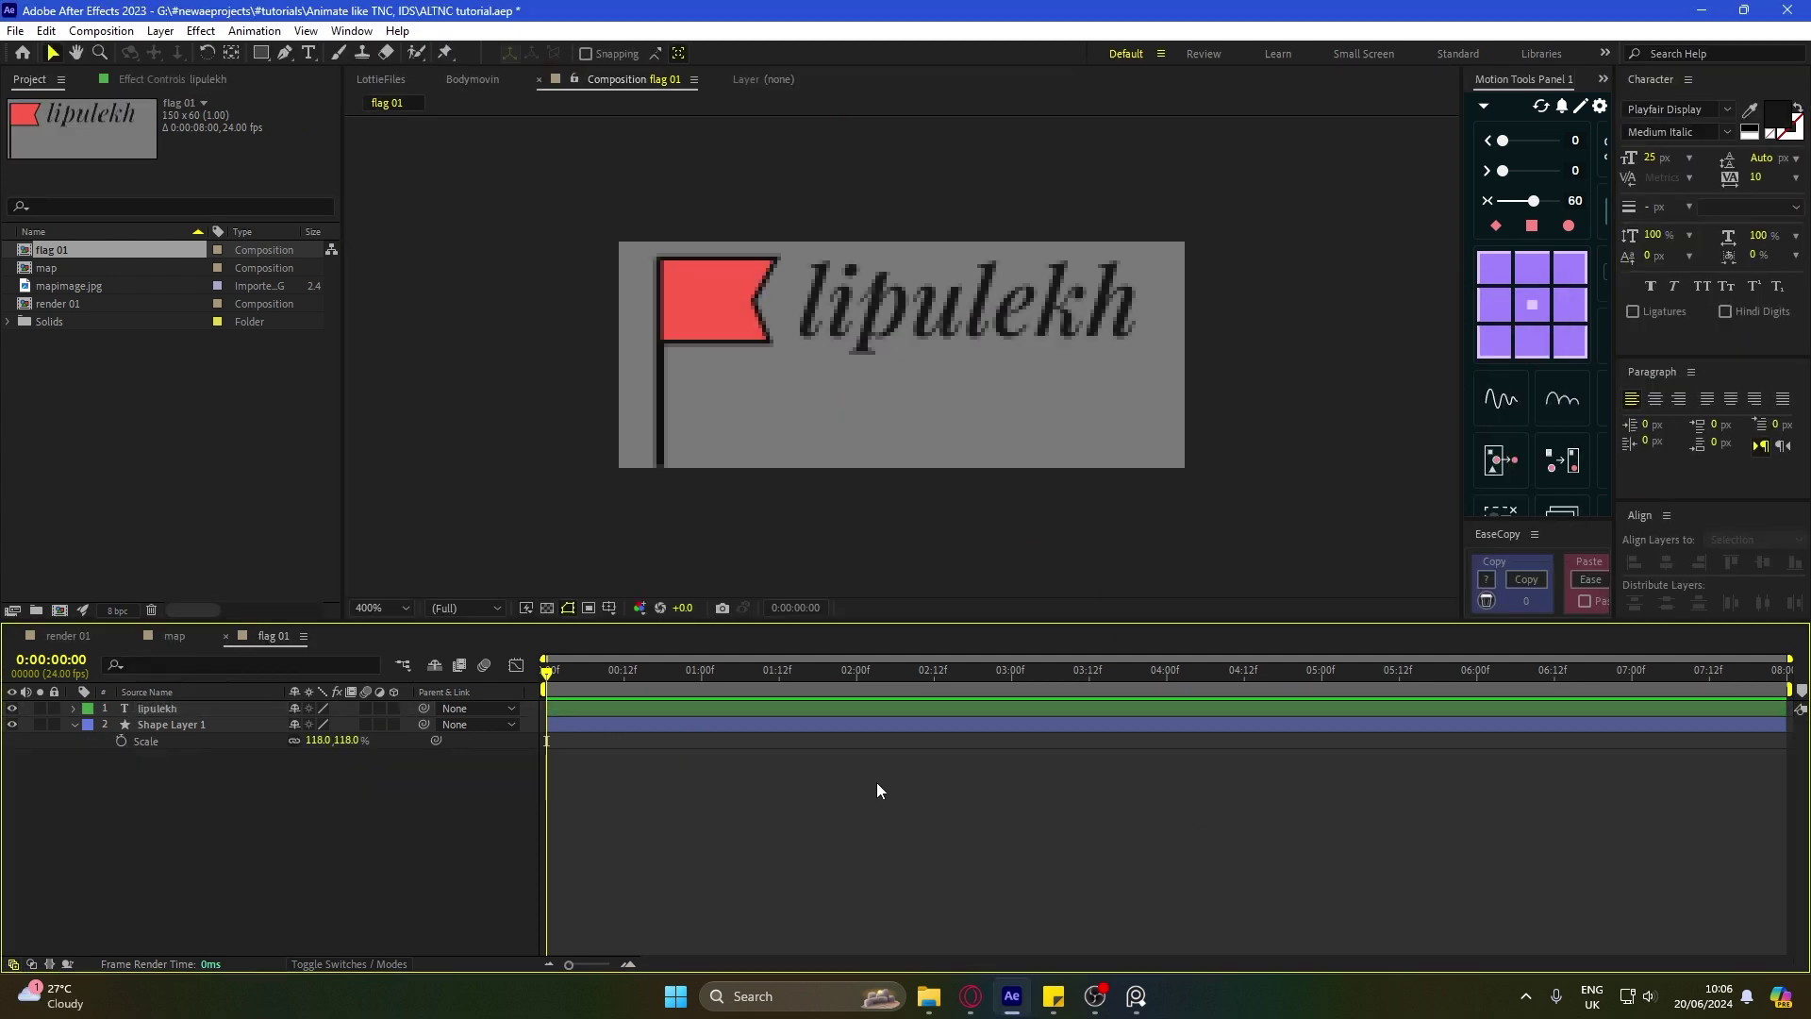
Step: Expand Shape Layer 1 down to the path of Shape 1 and keyframe the pole's Path at 0:00:00:00
key(ctrl+space)
key(Escape)
click(566, 724)
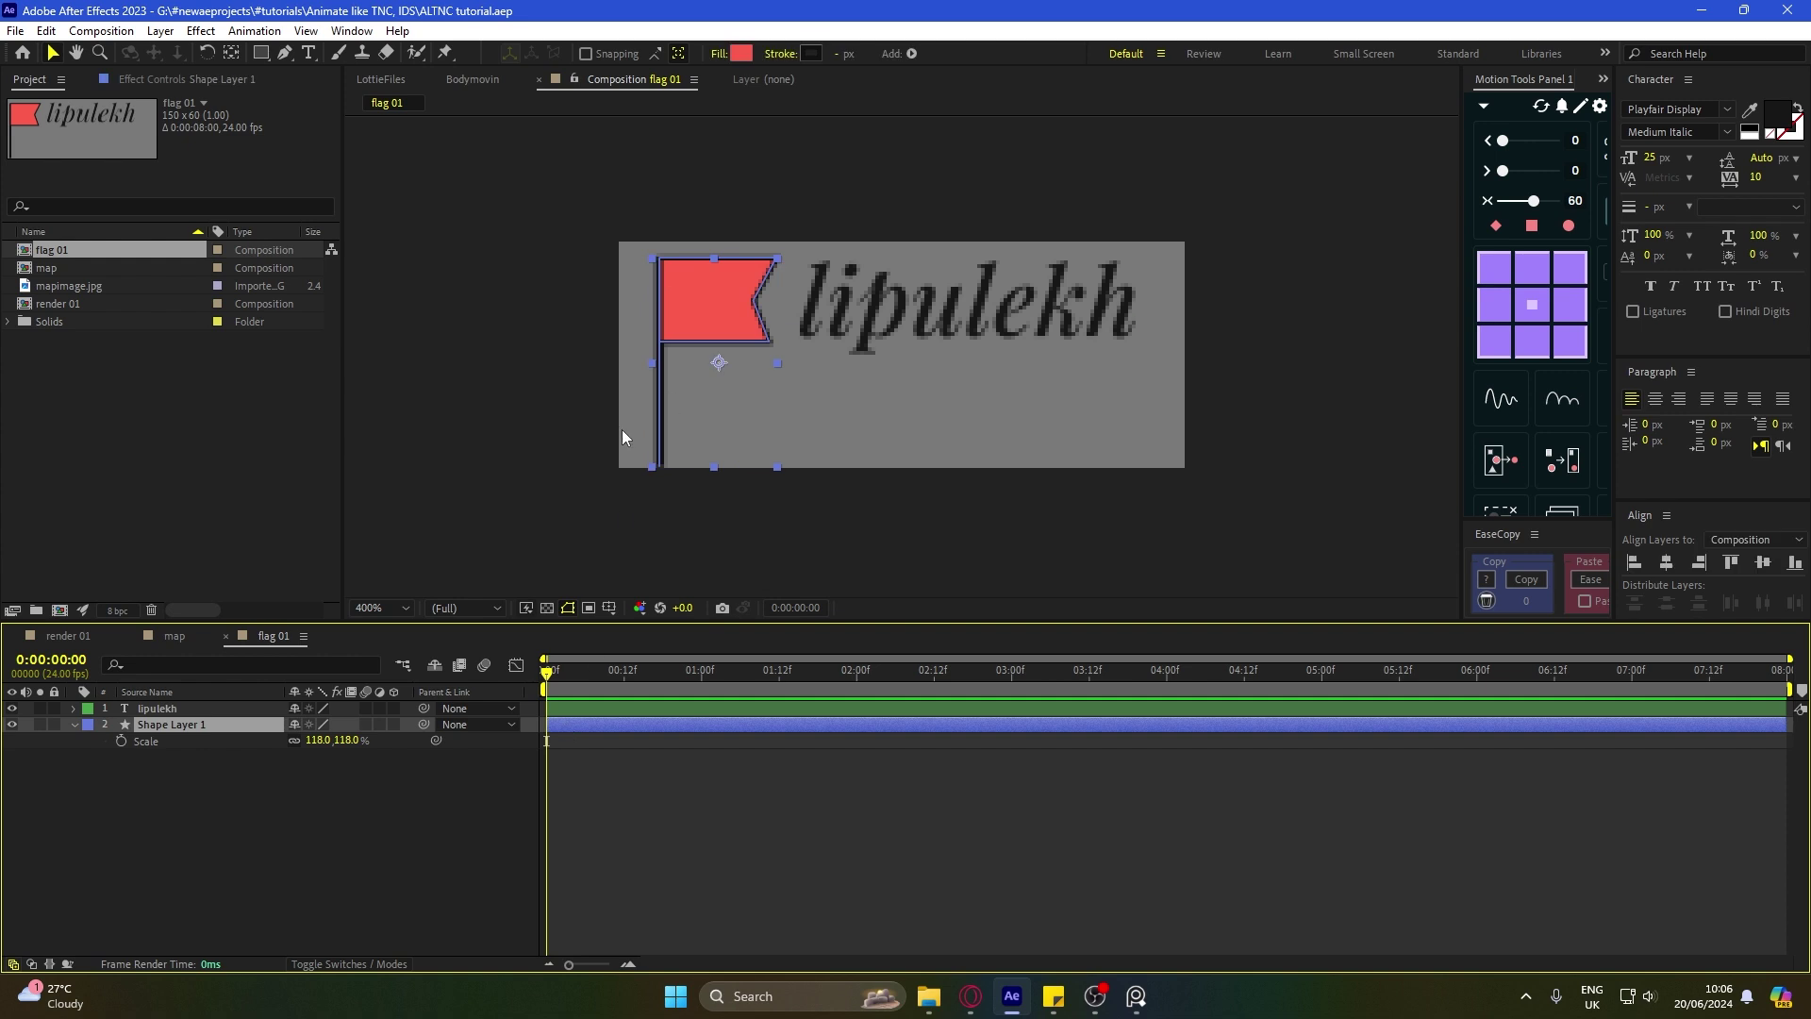
click(76, 725)
click(74, 724)
click(89, 756)
click(88, 741)
click(130, 773)
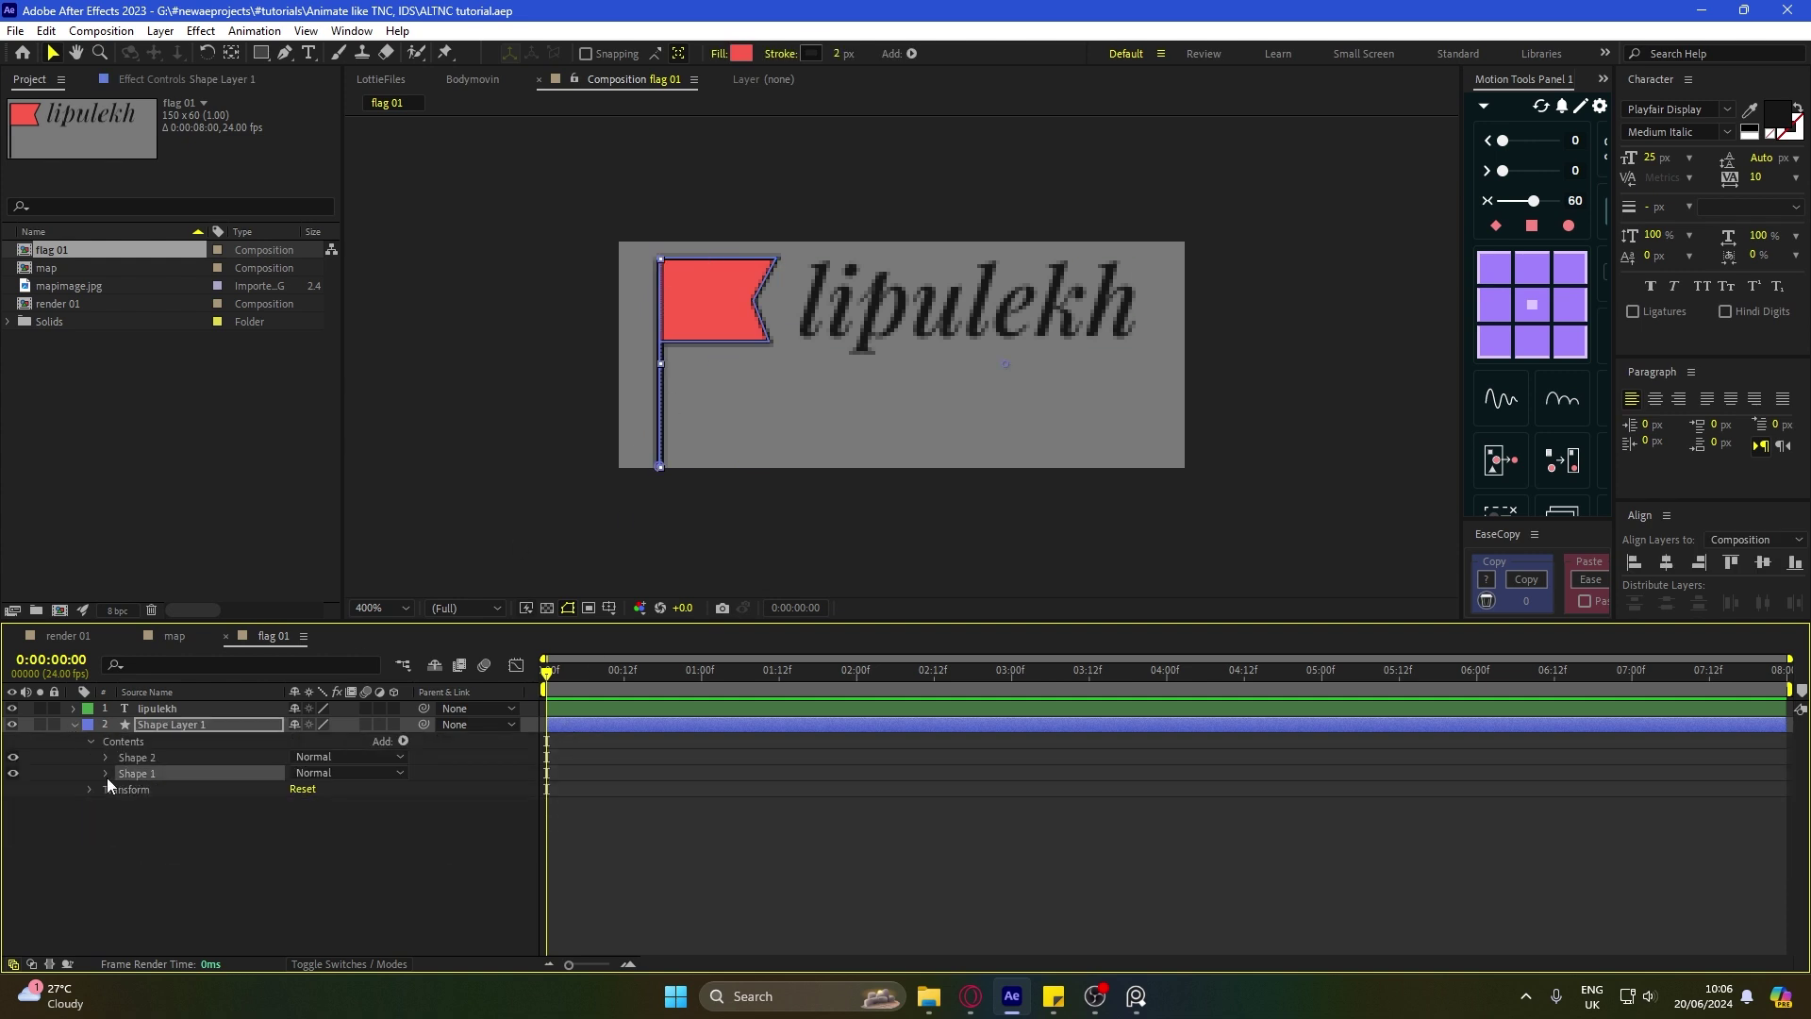
click(121, 789)
click(162, 810)
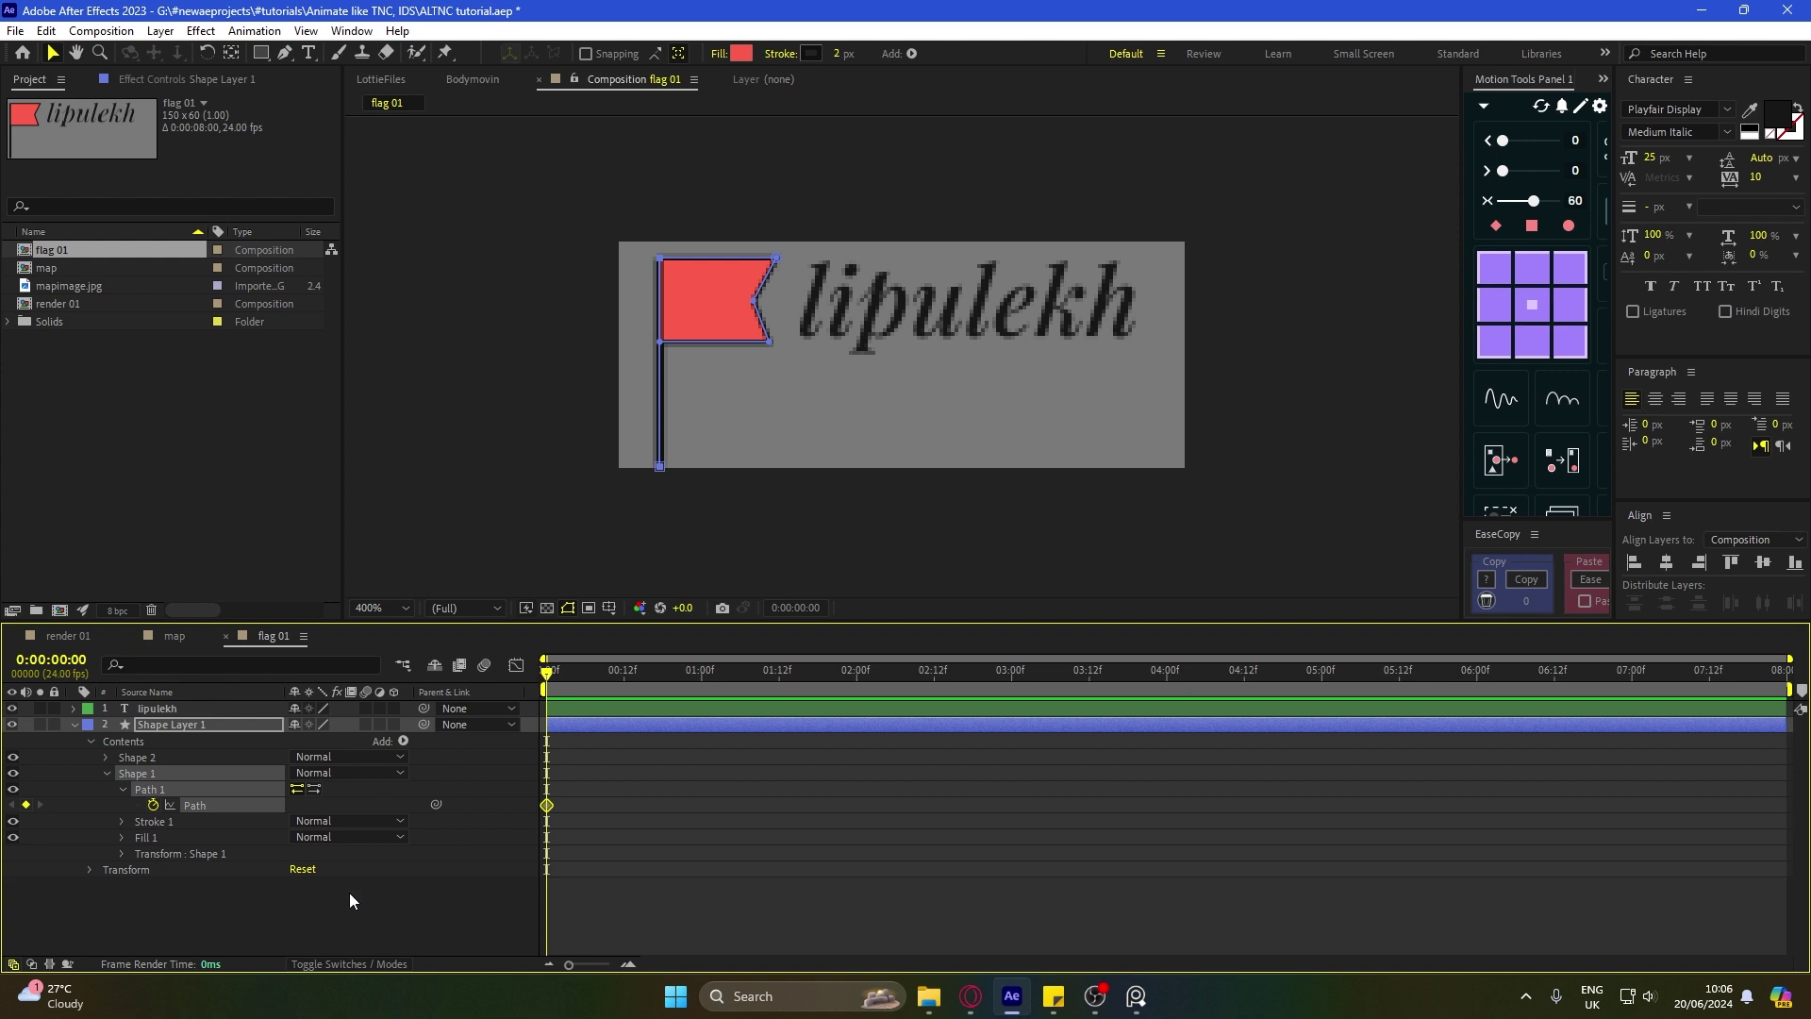
Step: Add a second Path keyframe for the pole at 0:00:00:05
key(equal)
key(Page_Down)
key(Page_Down)
key(Page_Down)
key(Page_Down)
key(Page_Down)
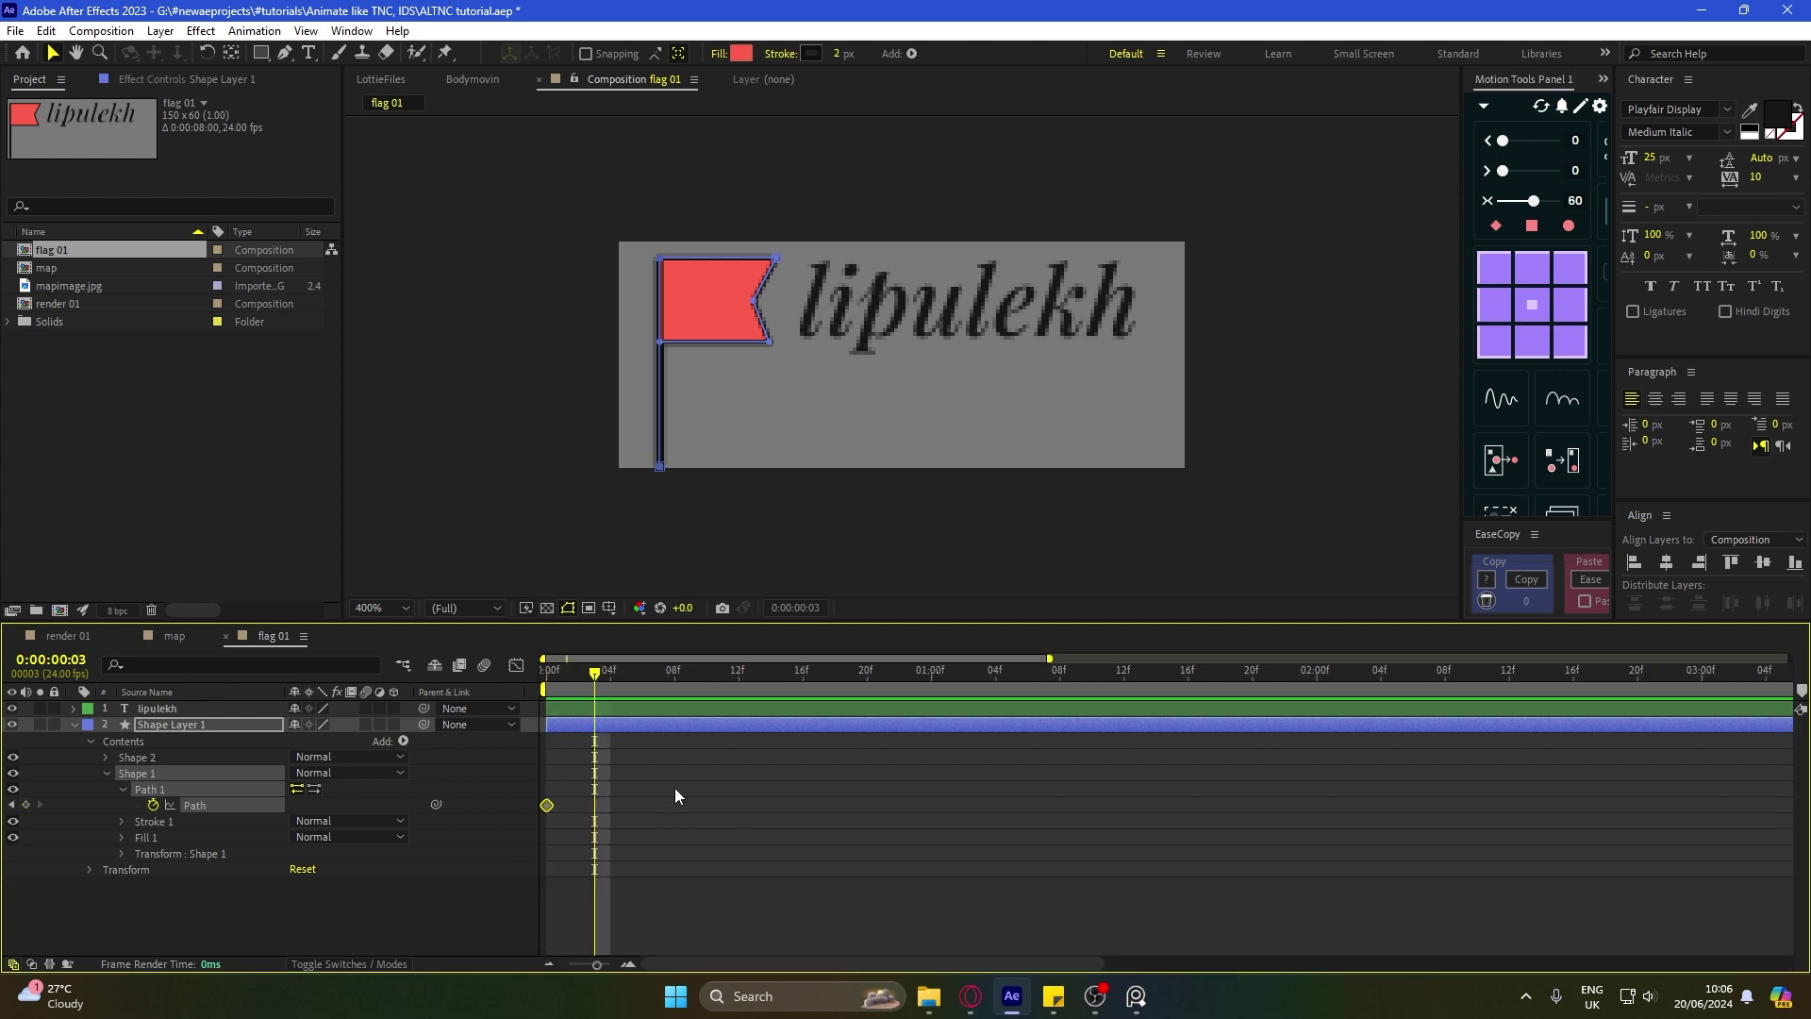
click(170, 837)
click(26, 804)
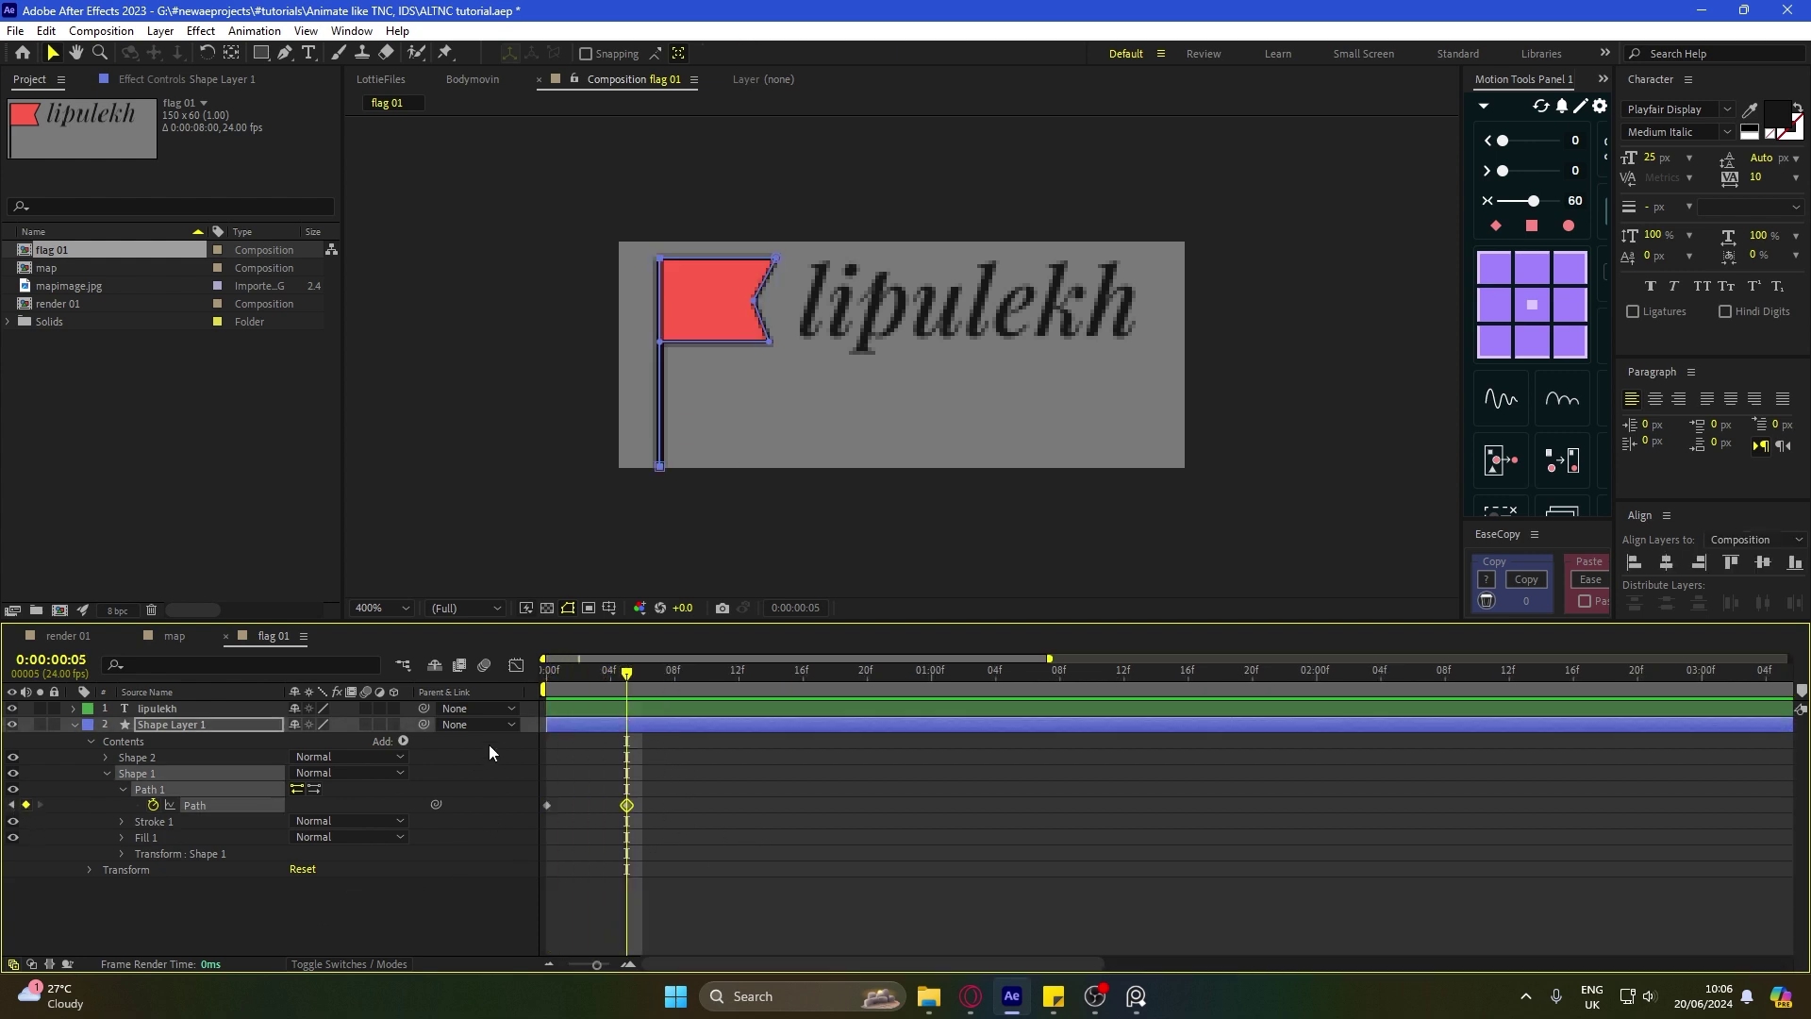
Step: At 0:00:00:00, hide Shape 2 and lower the pole's upper point onto its base so the pole collapses
click(547, 674)
drag(550, 586, 754, 579)
scroll(830, 359, up, 1)
drag(831, 357, 830, 418)
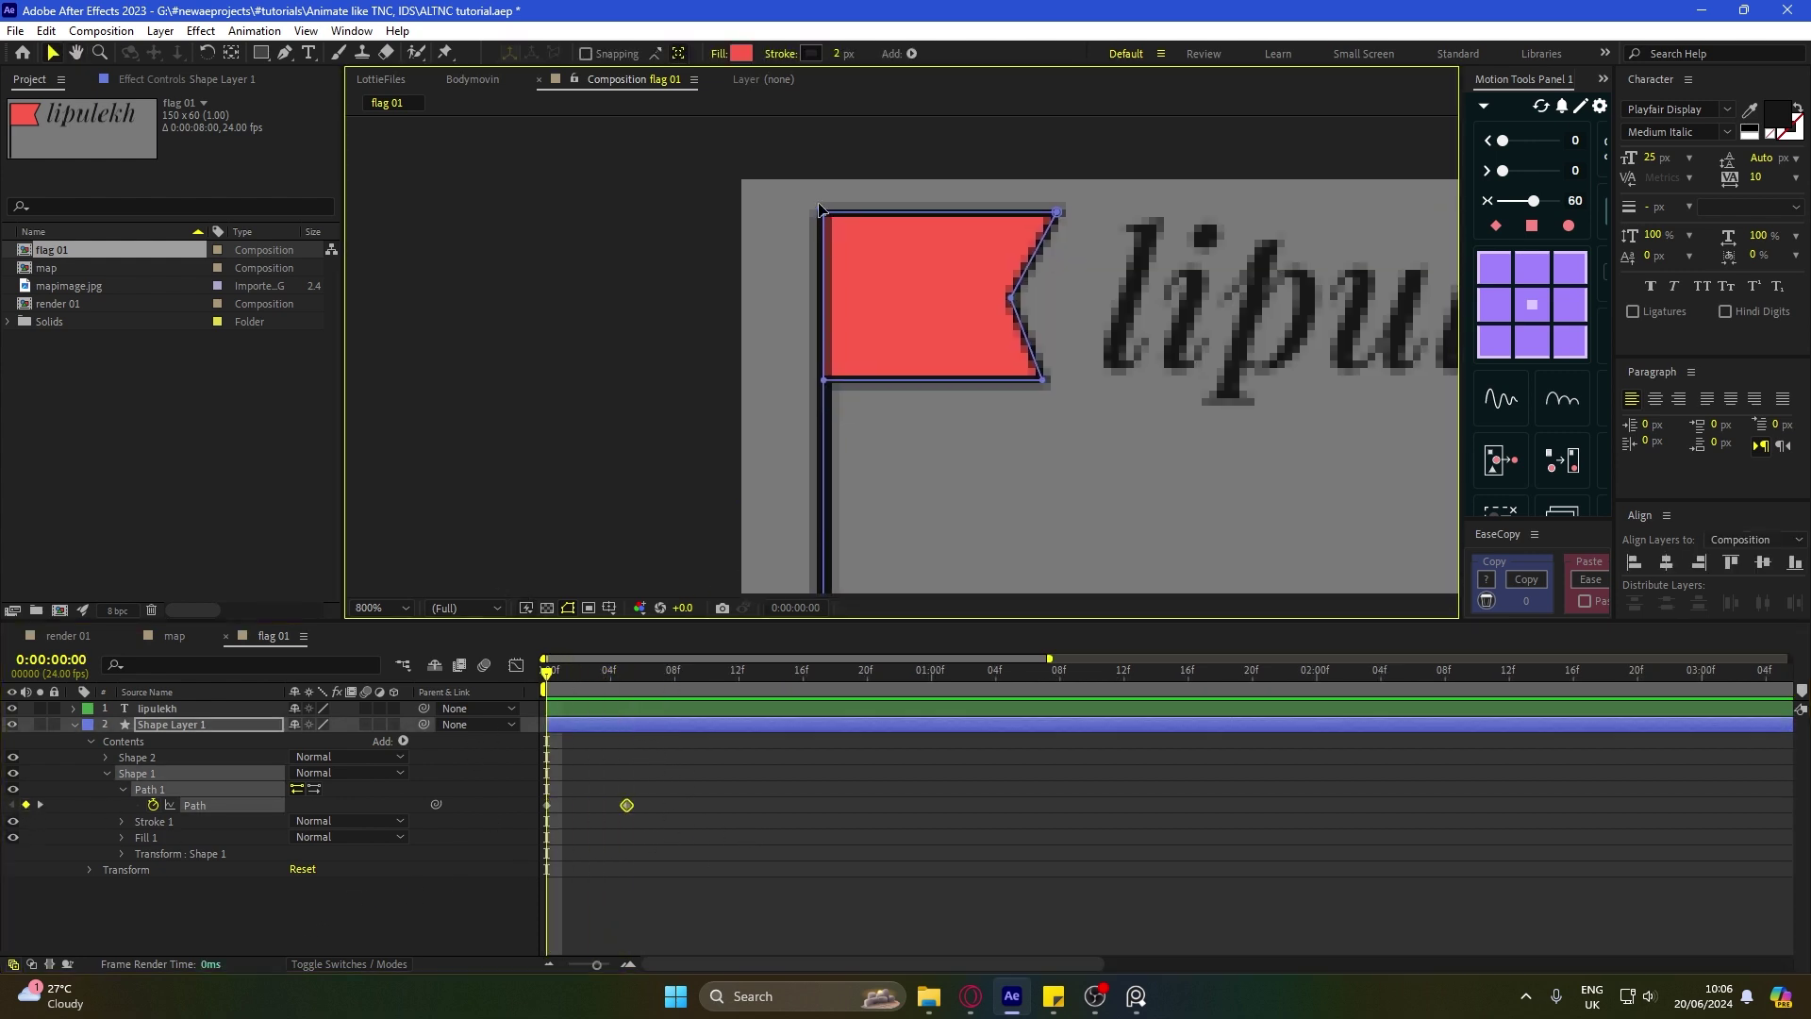
click(533, 863)
click(13, 757)
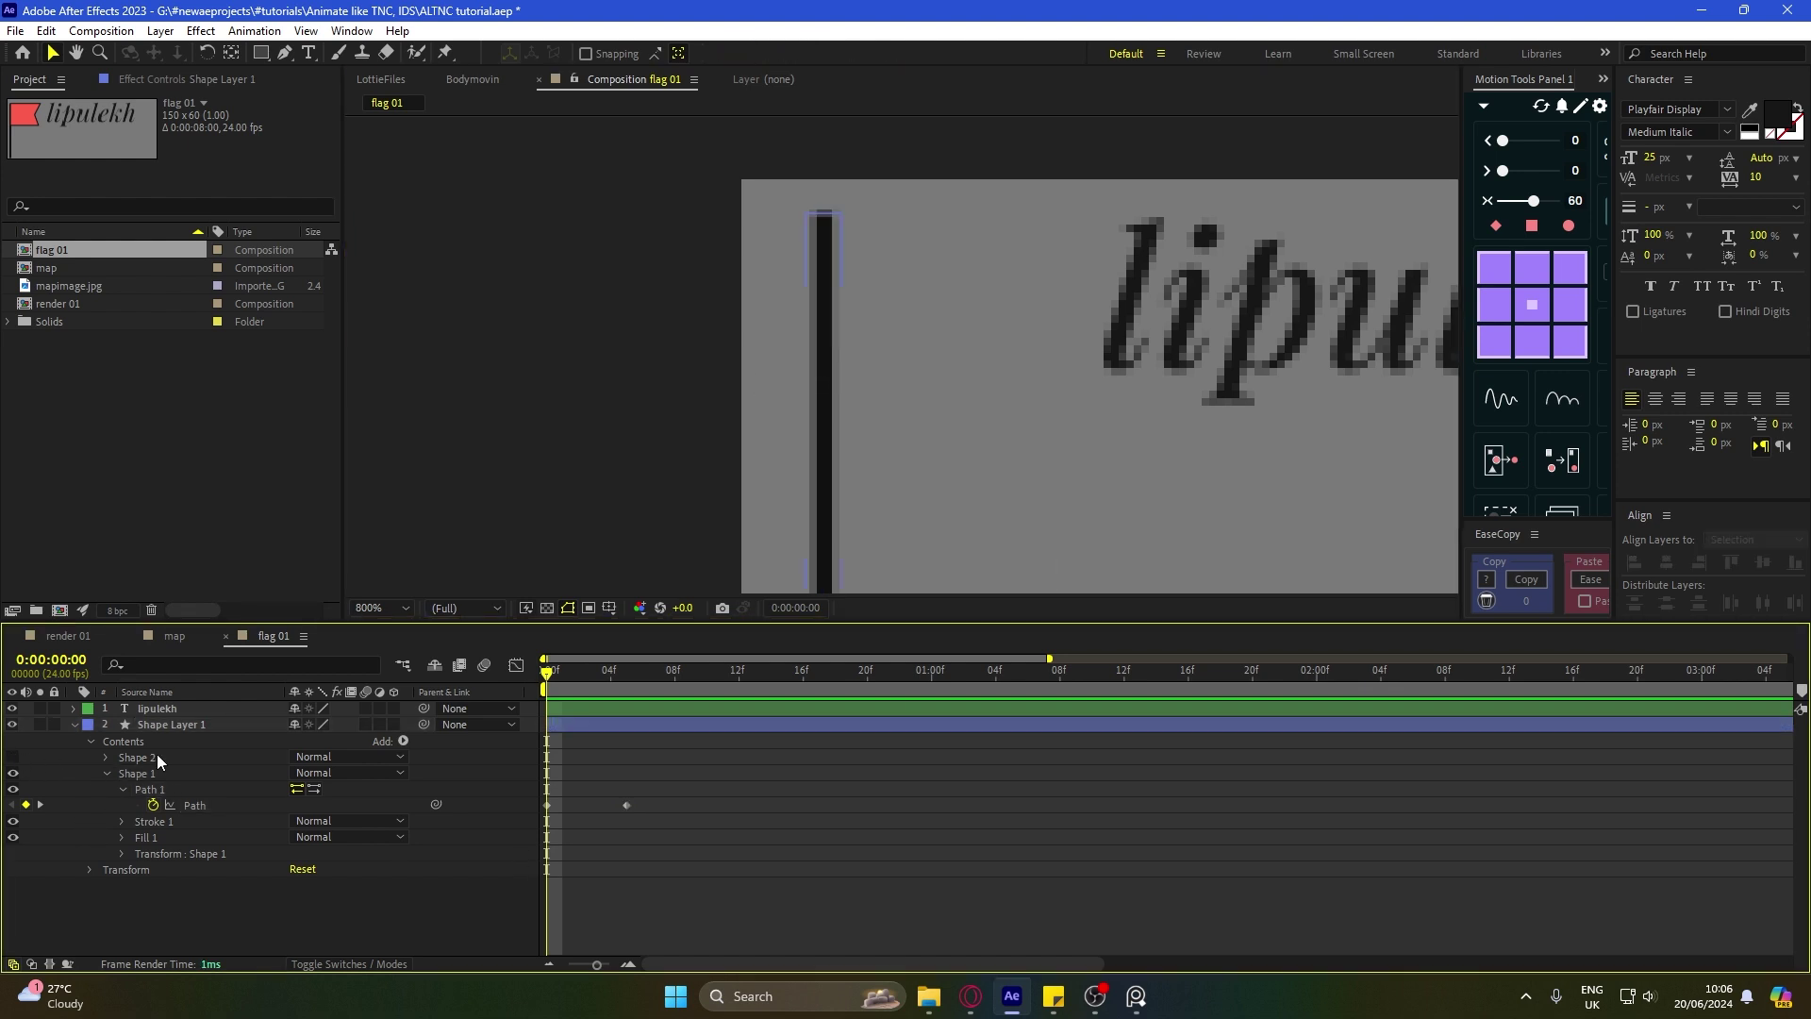
click(832, 262)
key(g)
drag(824, 215, 823, 425)
drag(860, 518, 864, 266)
drag(827, 172, 829, 334)
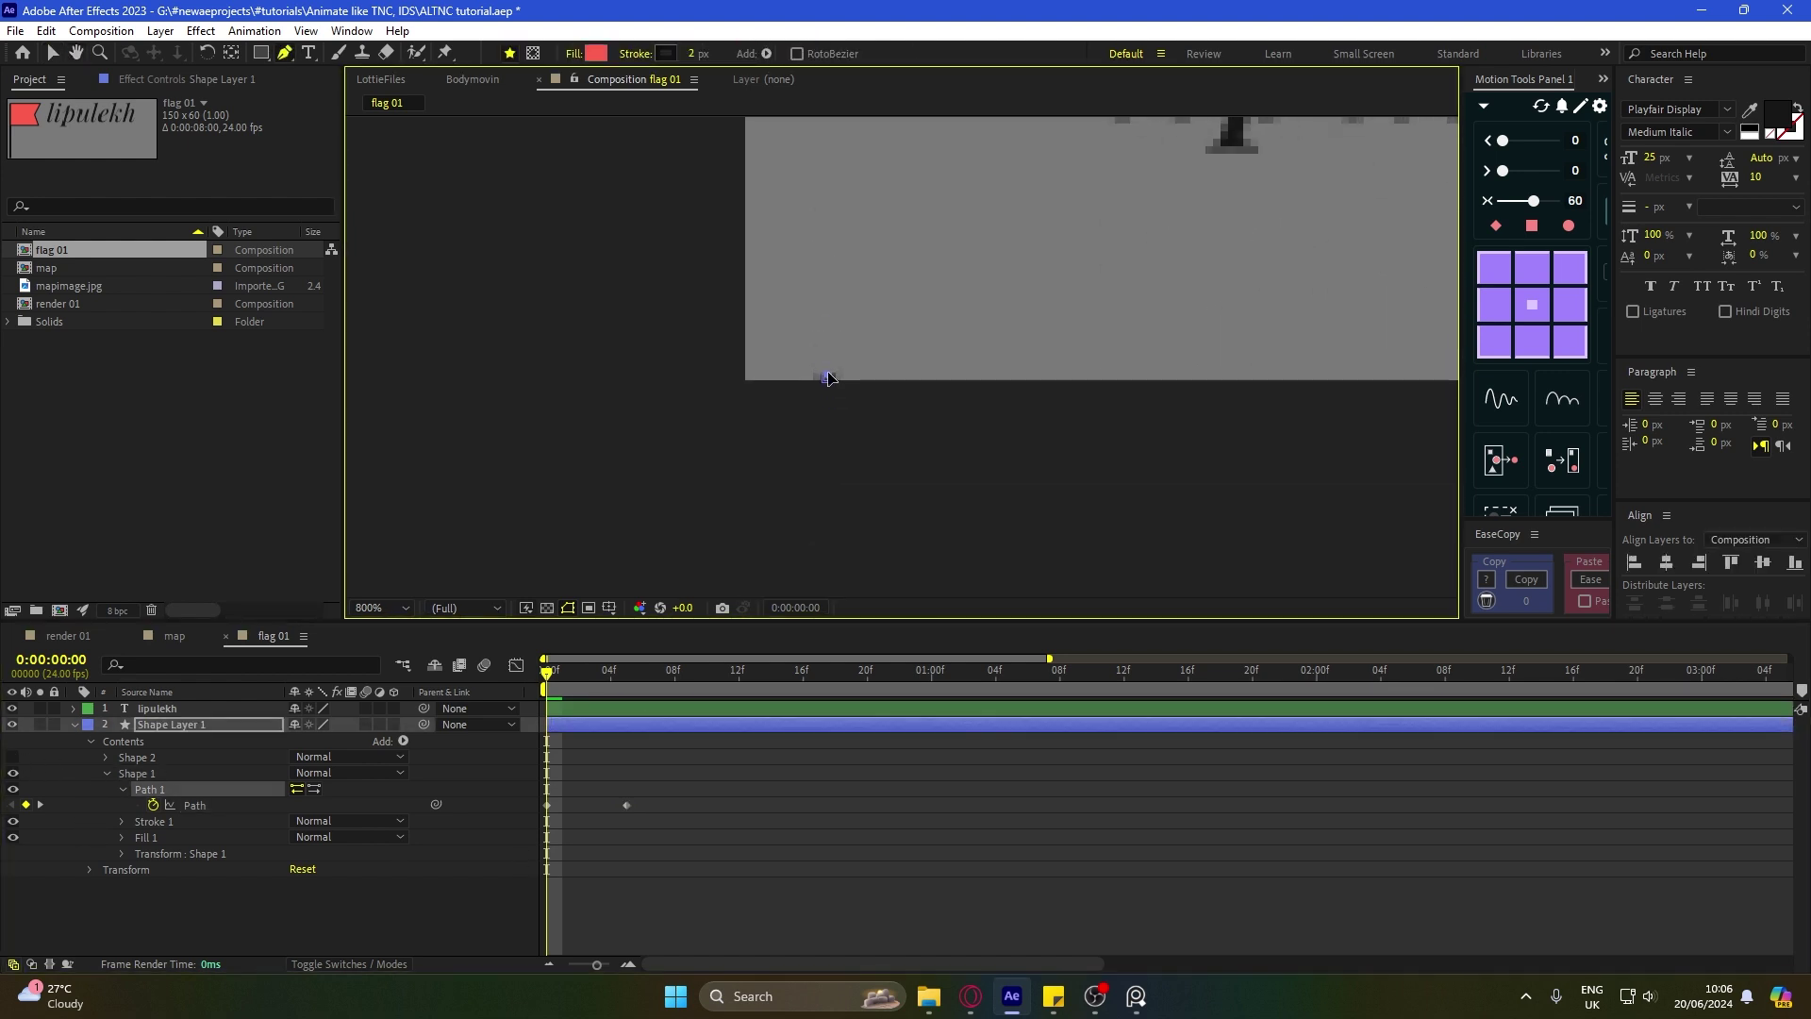
Step: Apply Easy Ease to both of the pole's Path keyframes and preview the pole growing
drag(687, 779, 547, 851)
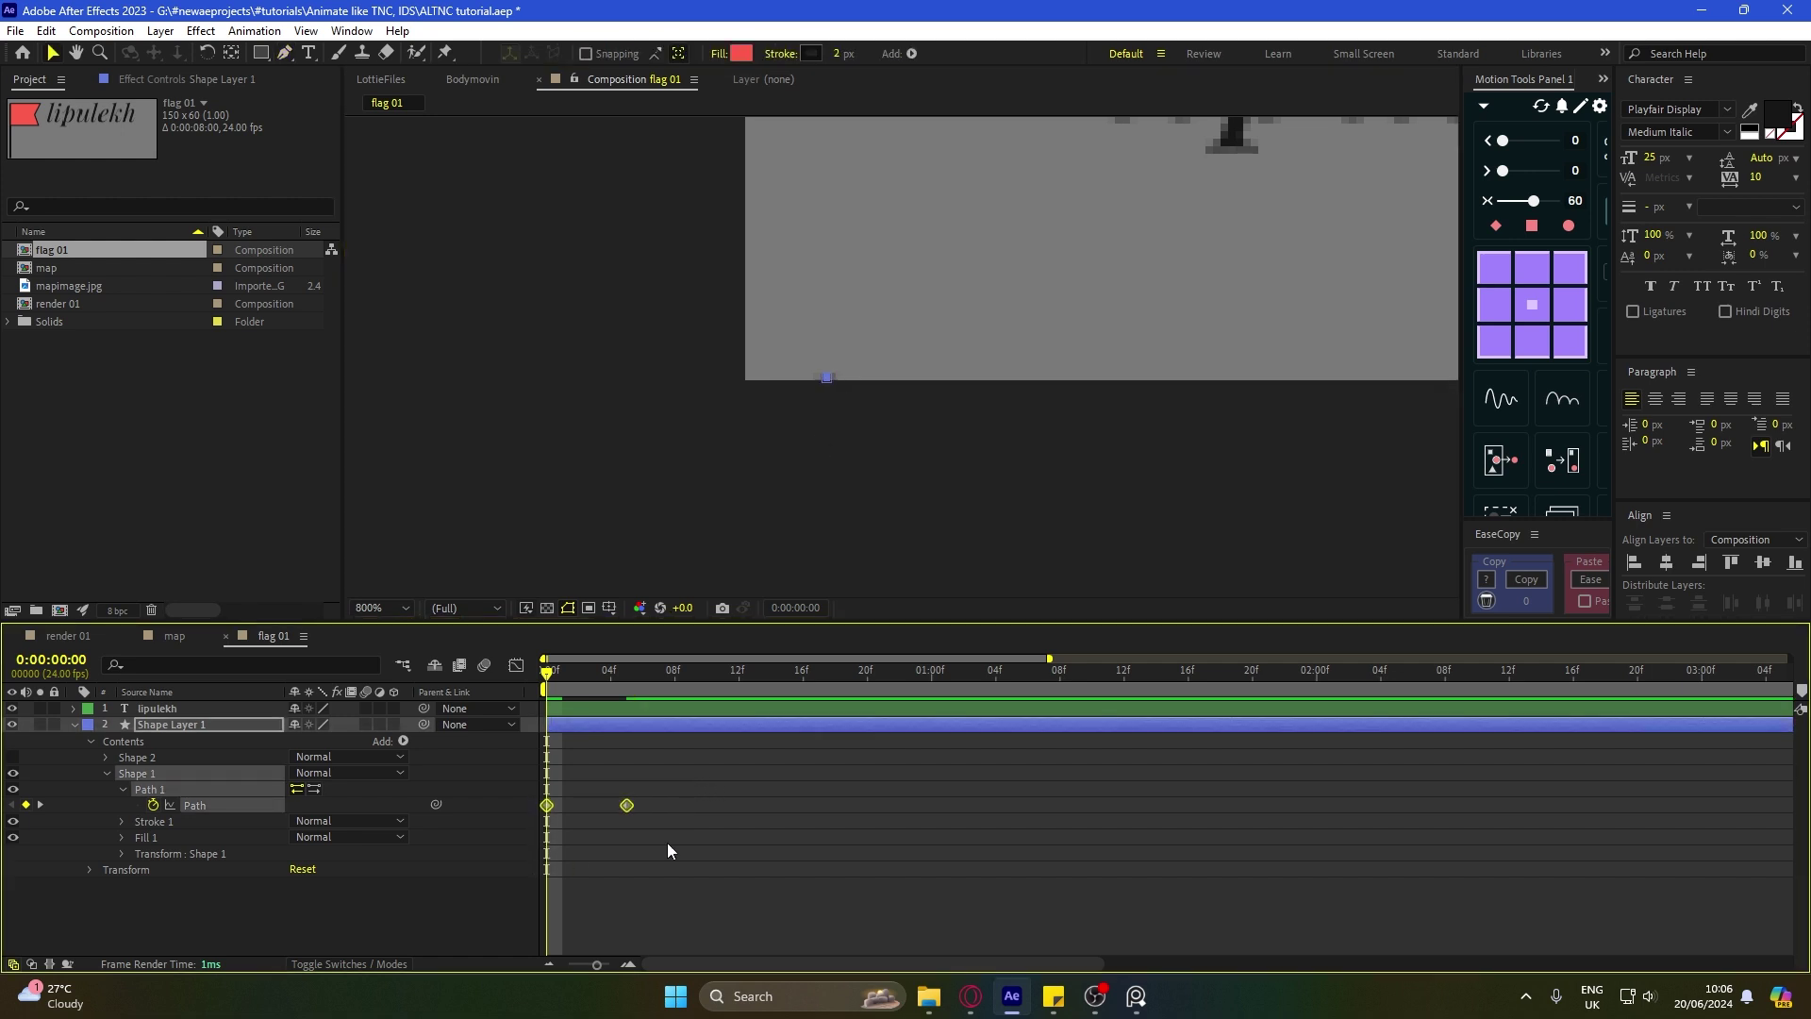
key(F9)
key(v)
drag(898, 270, 874, 434)
key(space)
key(space)
click(674, 858)
key(equal)
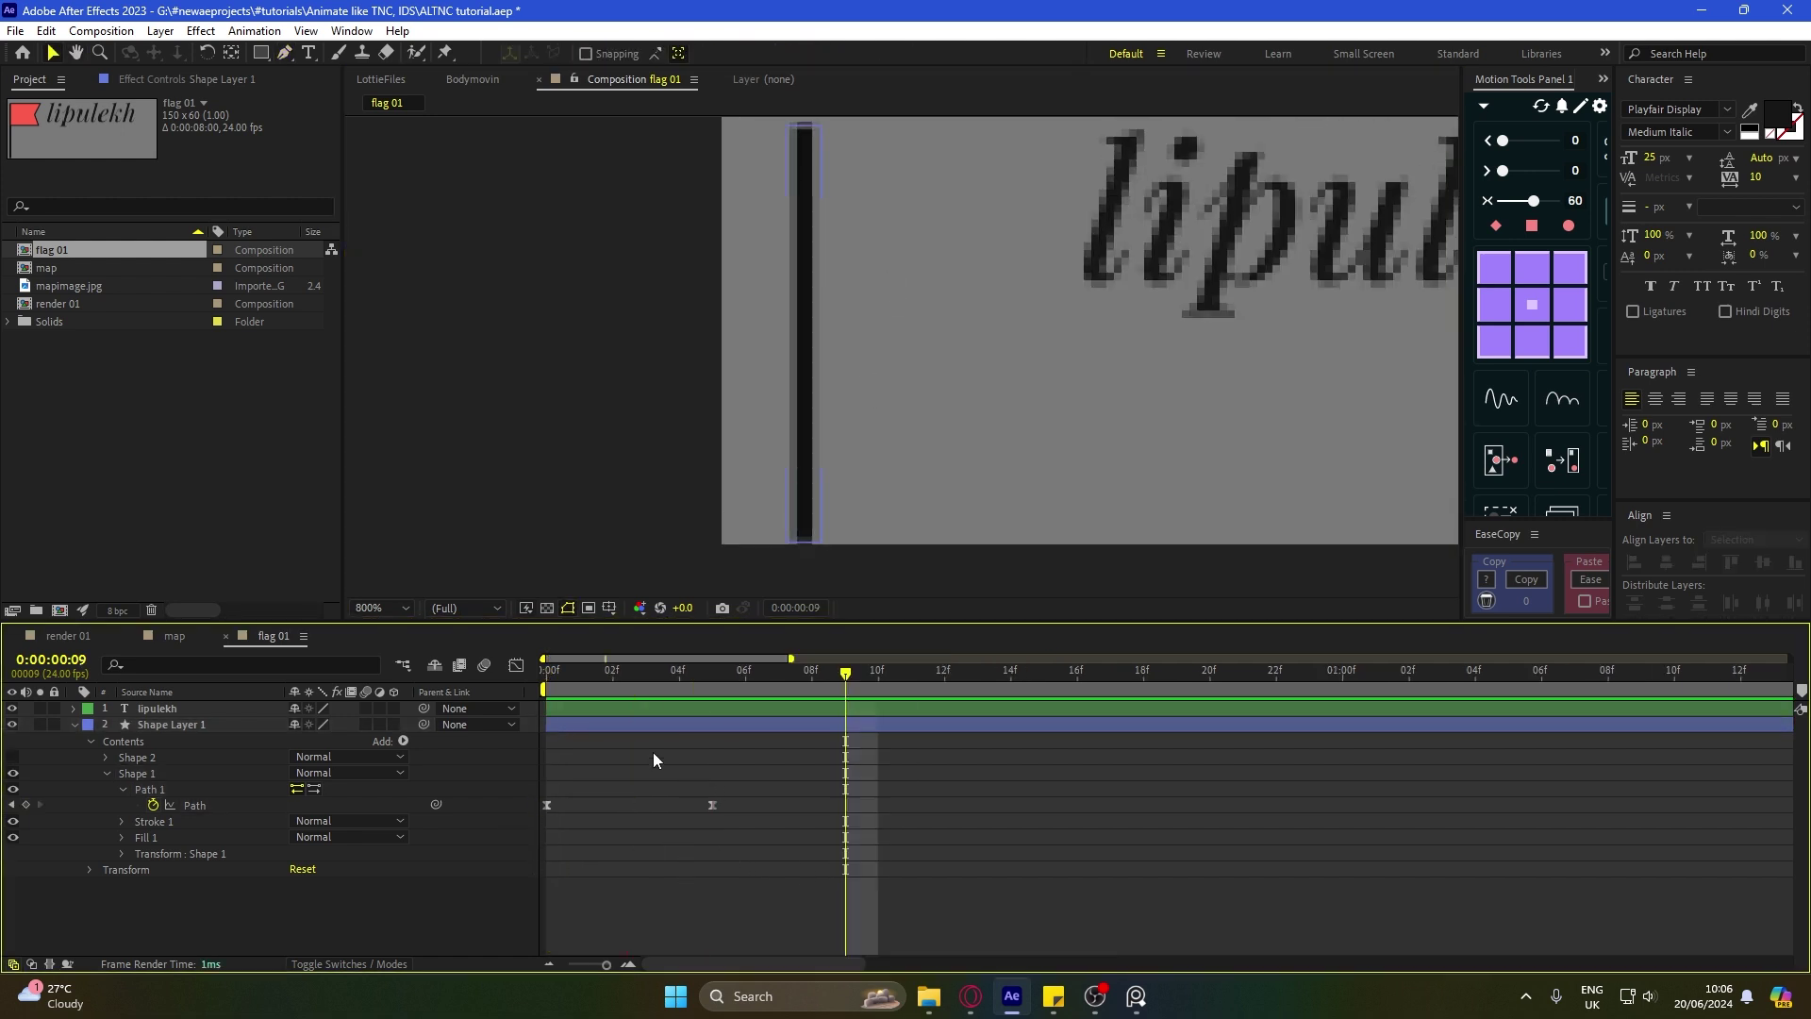
Step: At 0:00:00:05, hide Shape 1, show Shape 2 and keyframe Shape 2's Path
drag(694, 672, 713, 673)
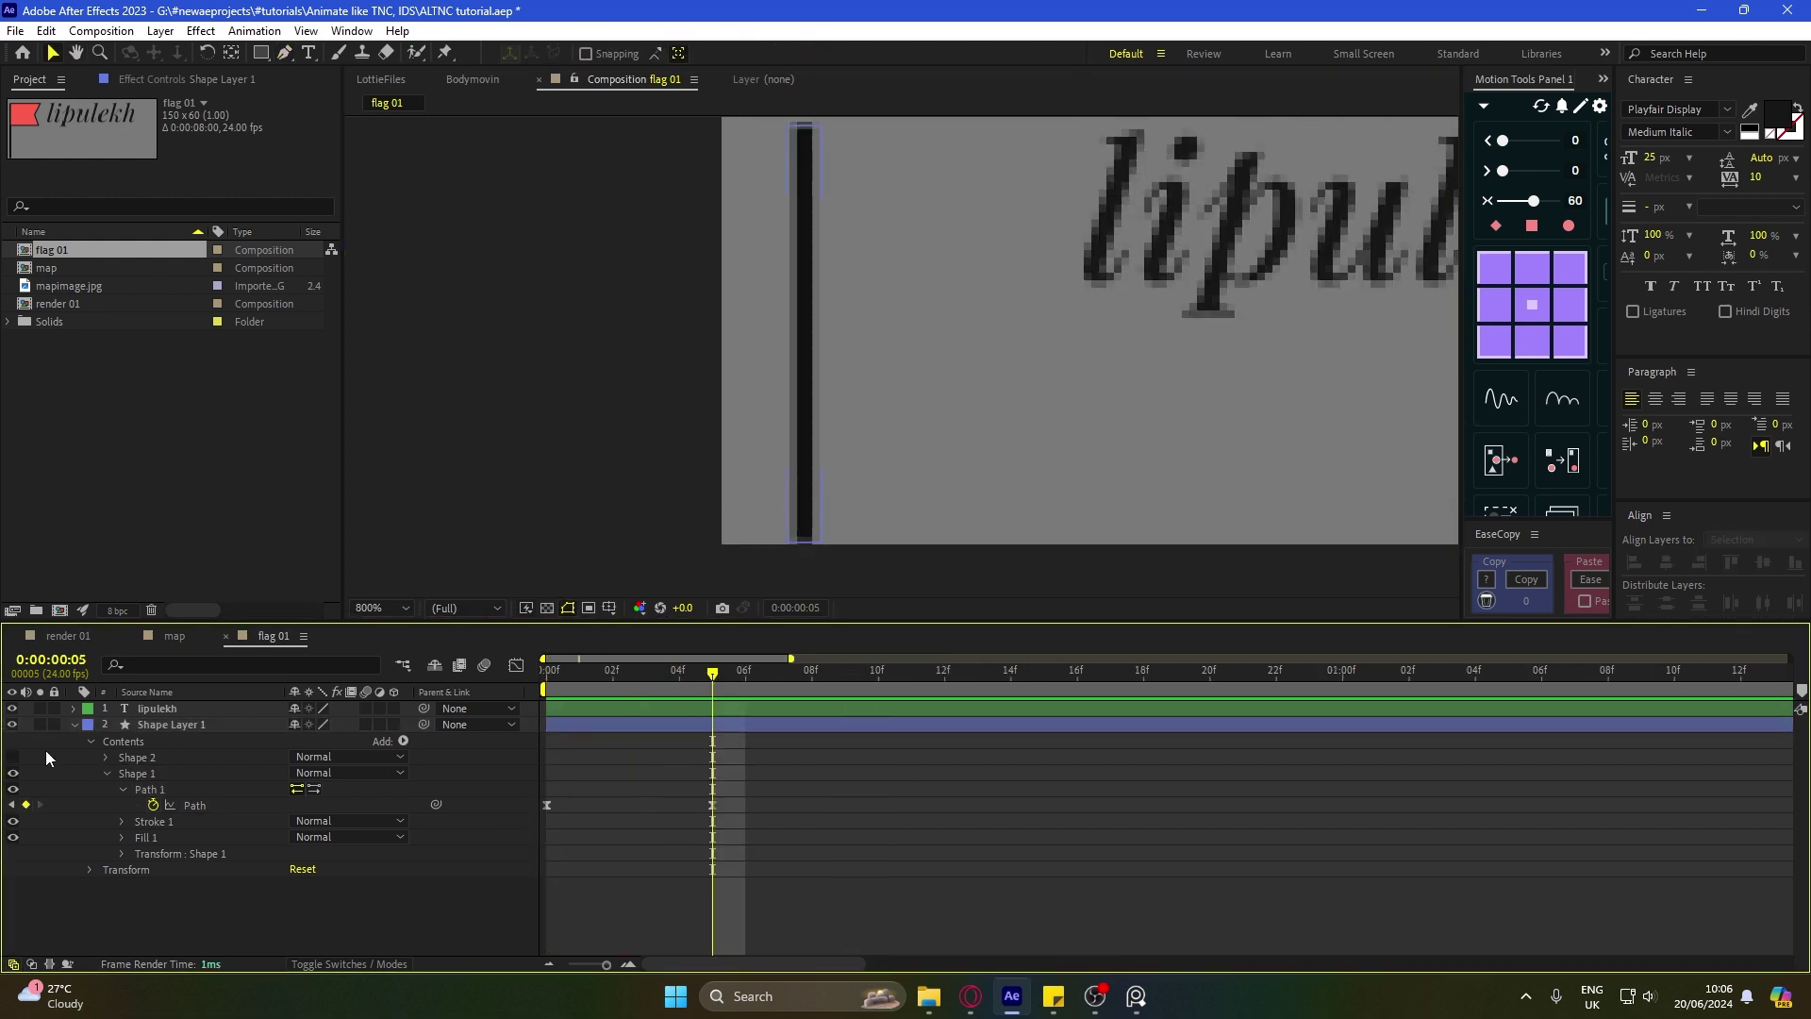
click(14, 774)
click(106, 758)
click(153, 790)
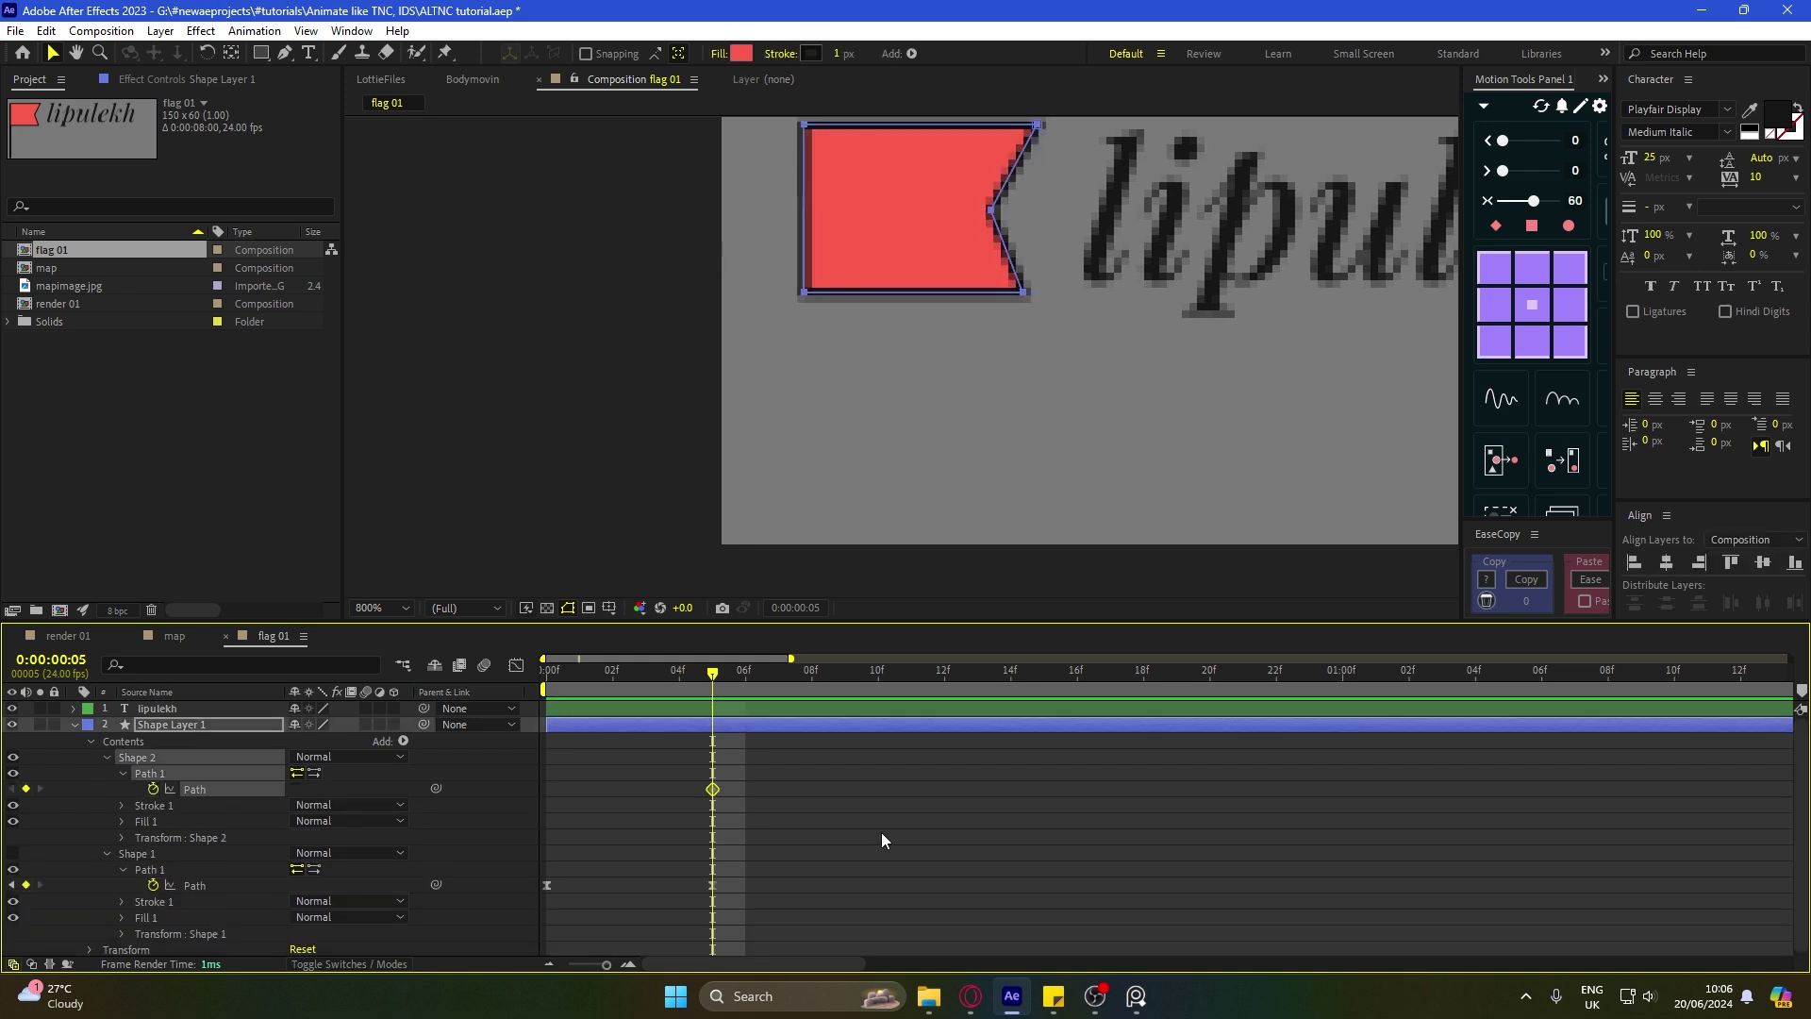
Step: Add further Path keyframes for Shape 2 at 0:00:00:08, 0:00:00:11 and 0:00:00:14
key(Page_Down)
key(Page_Down)
key(Page_Down)
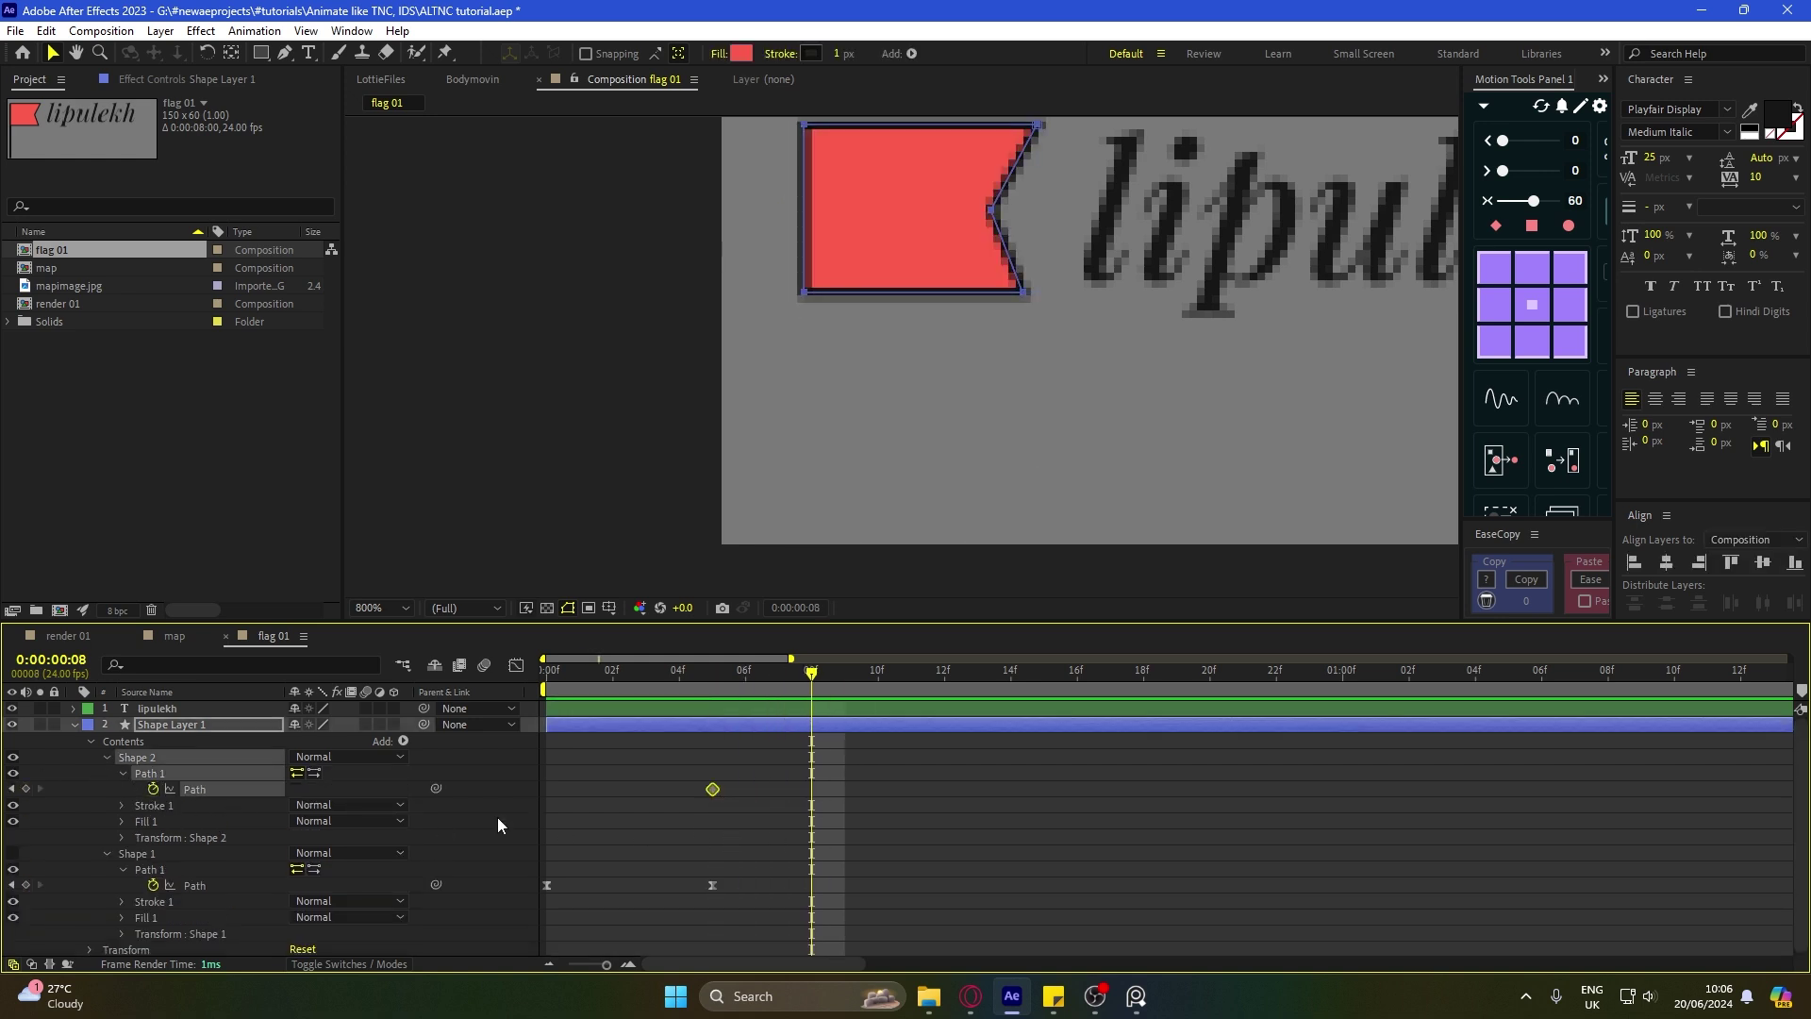
click(27, 790)
key(Page_Up)
key(Page_Up)
key(Page_Up)
key(Page_Down)
key(Page_Down)
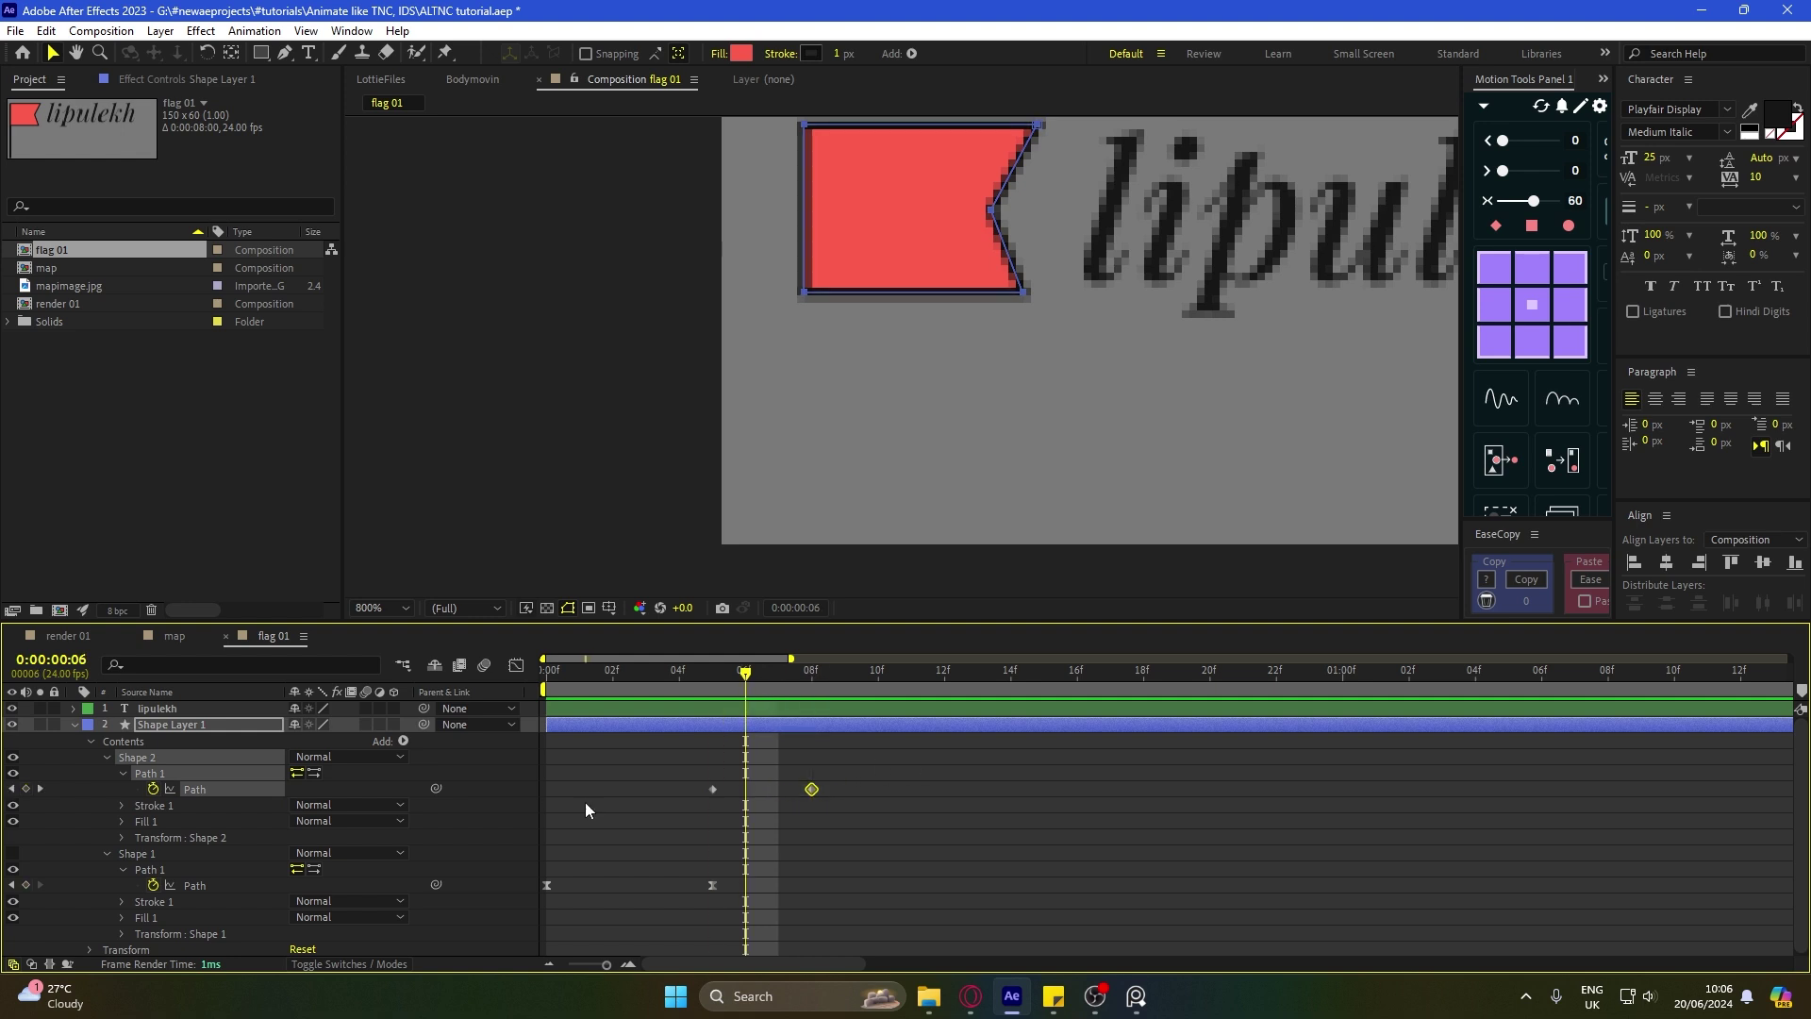
key(Page_Down)
key(Page_Down)
key(Page_Down)
key(Page_Down)
click(28, 789)
key(Page_Down)
key(Page_Down)
key(Page_Down)
click(26, 789)
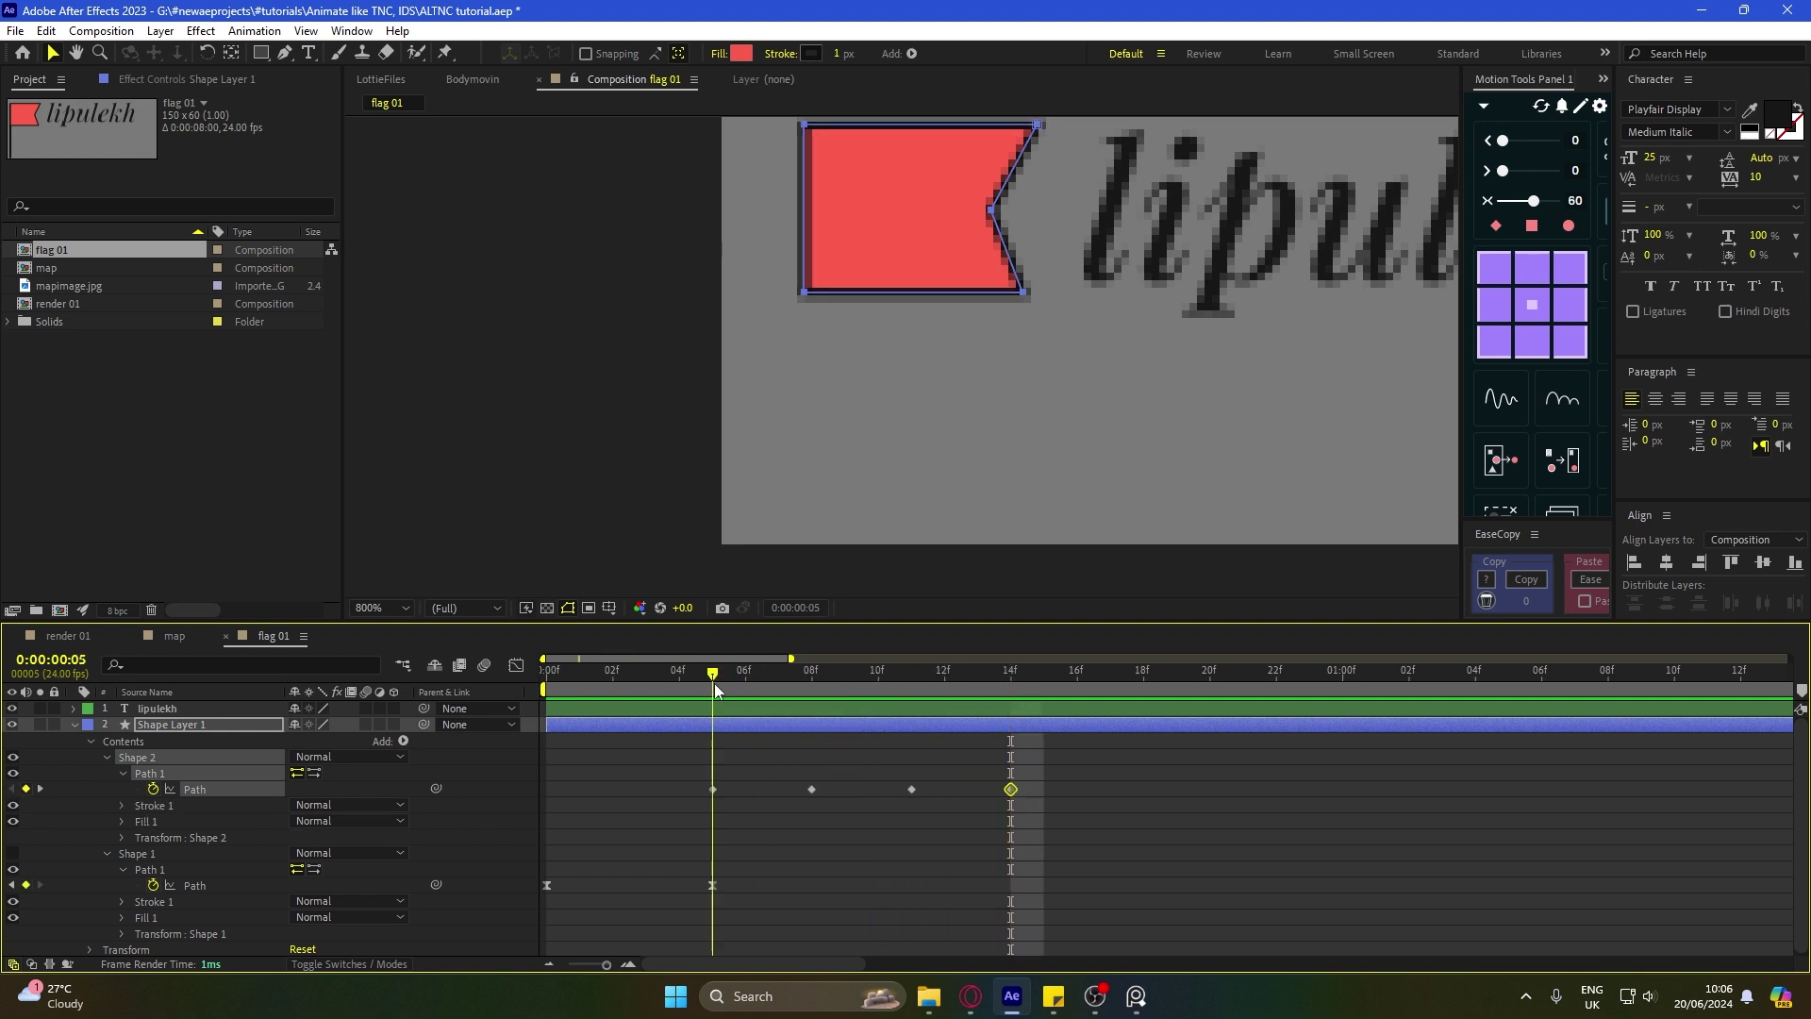
Step: At 0:00:00:05, move the flag's outer points onto its pole-side edge so the flag collapses to a vertical line
drag(903, 297, 925, 519)
drag(1092, 535, 962, 303)
drag(1015, 440, 829, 439)
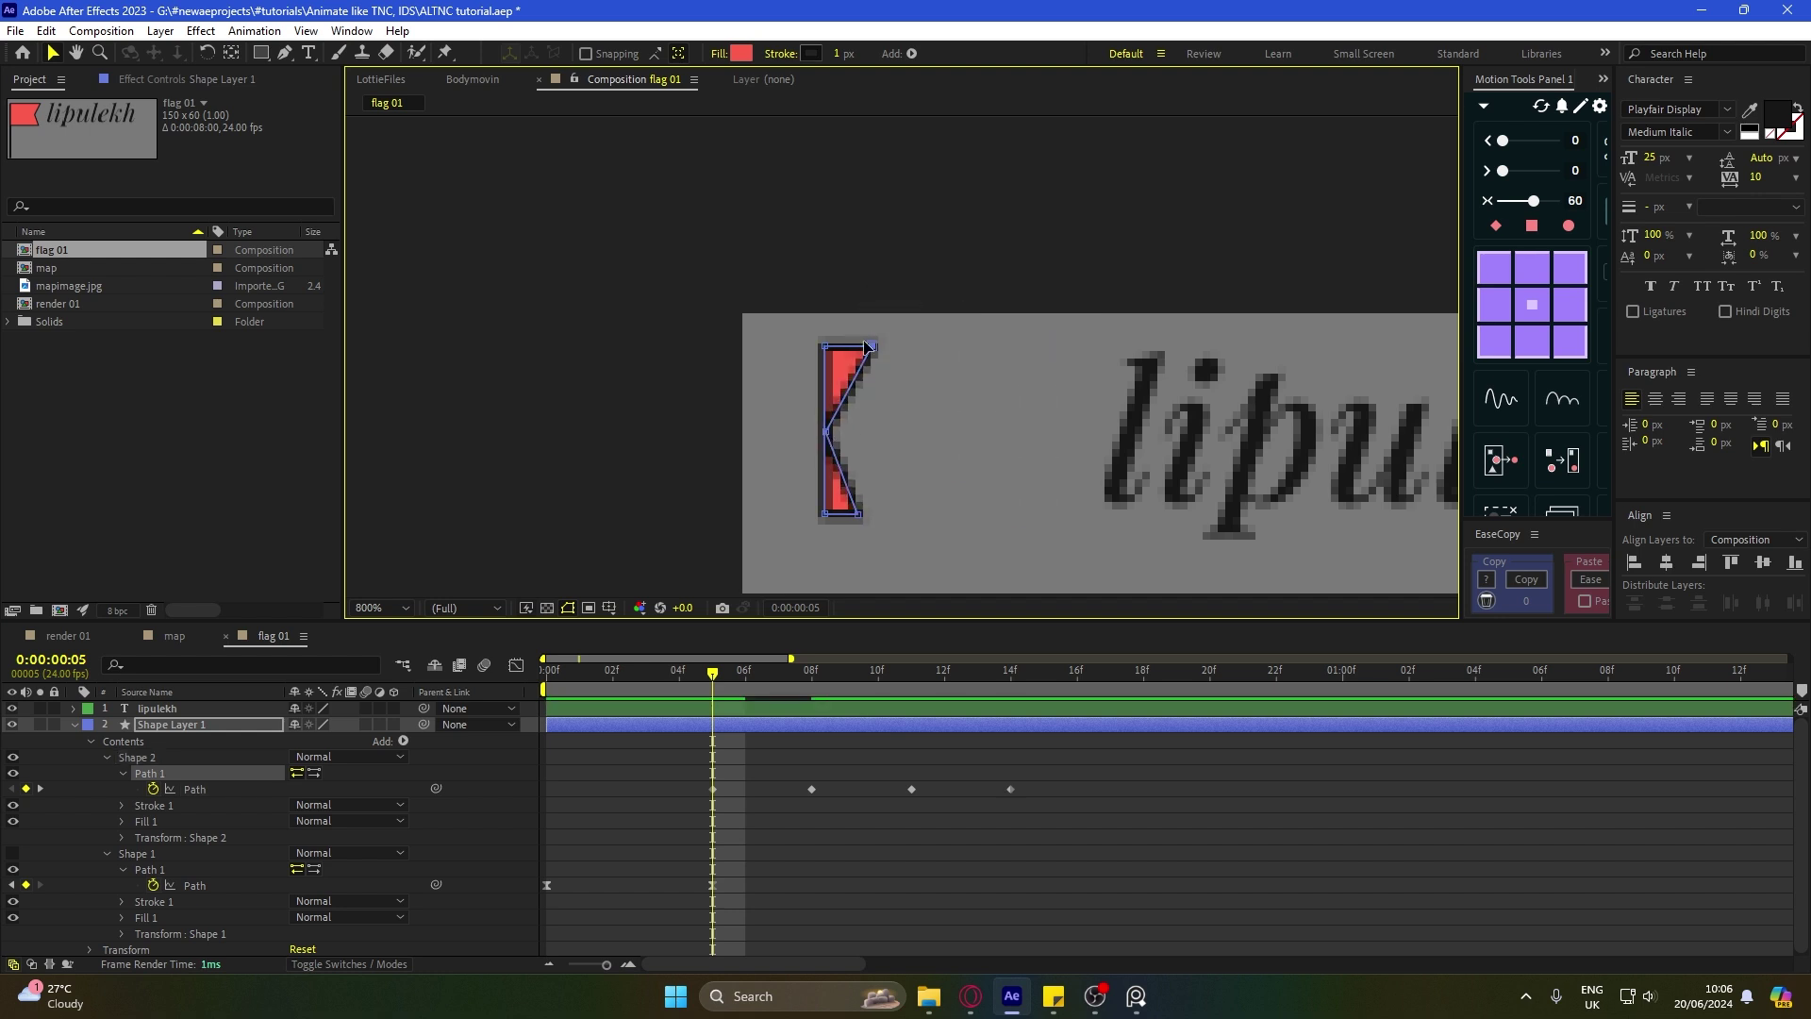
scroll(896, 434, up, 1)
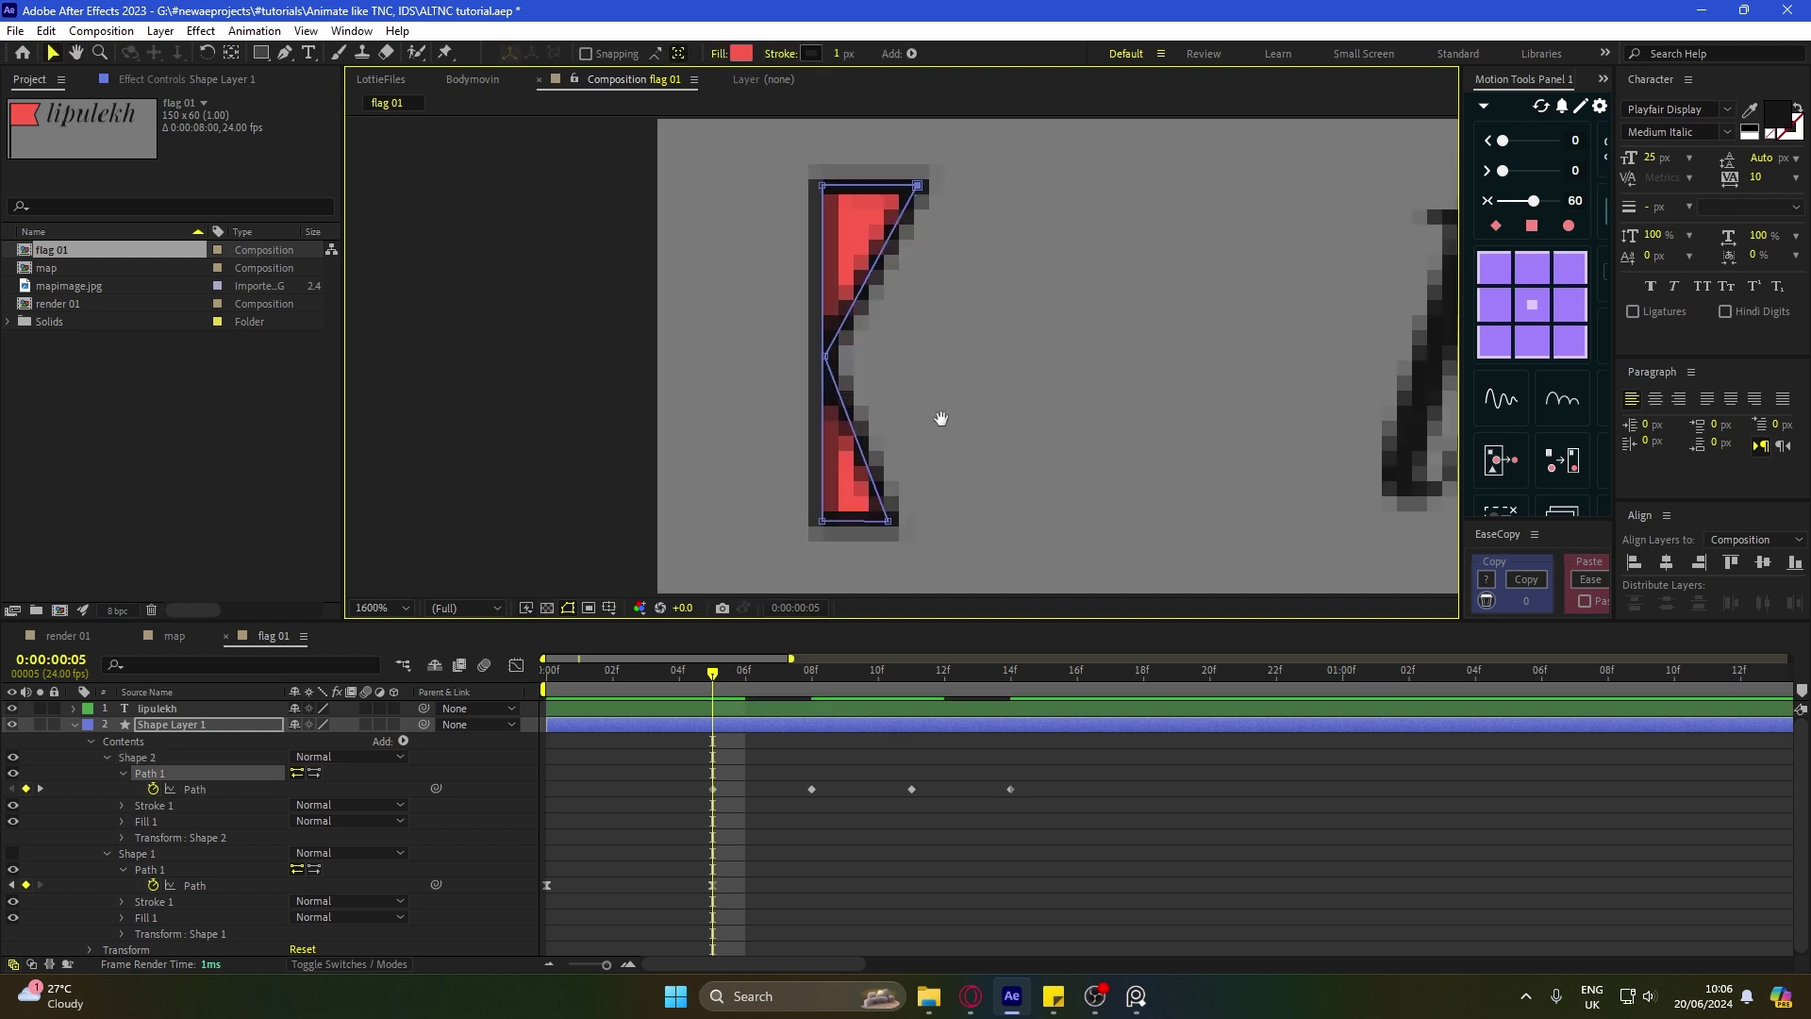
drag(903, 201, 960, 590)
drag(922, 235, 834, 236)
drag(898, 525, 815, 489)
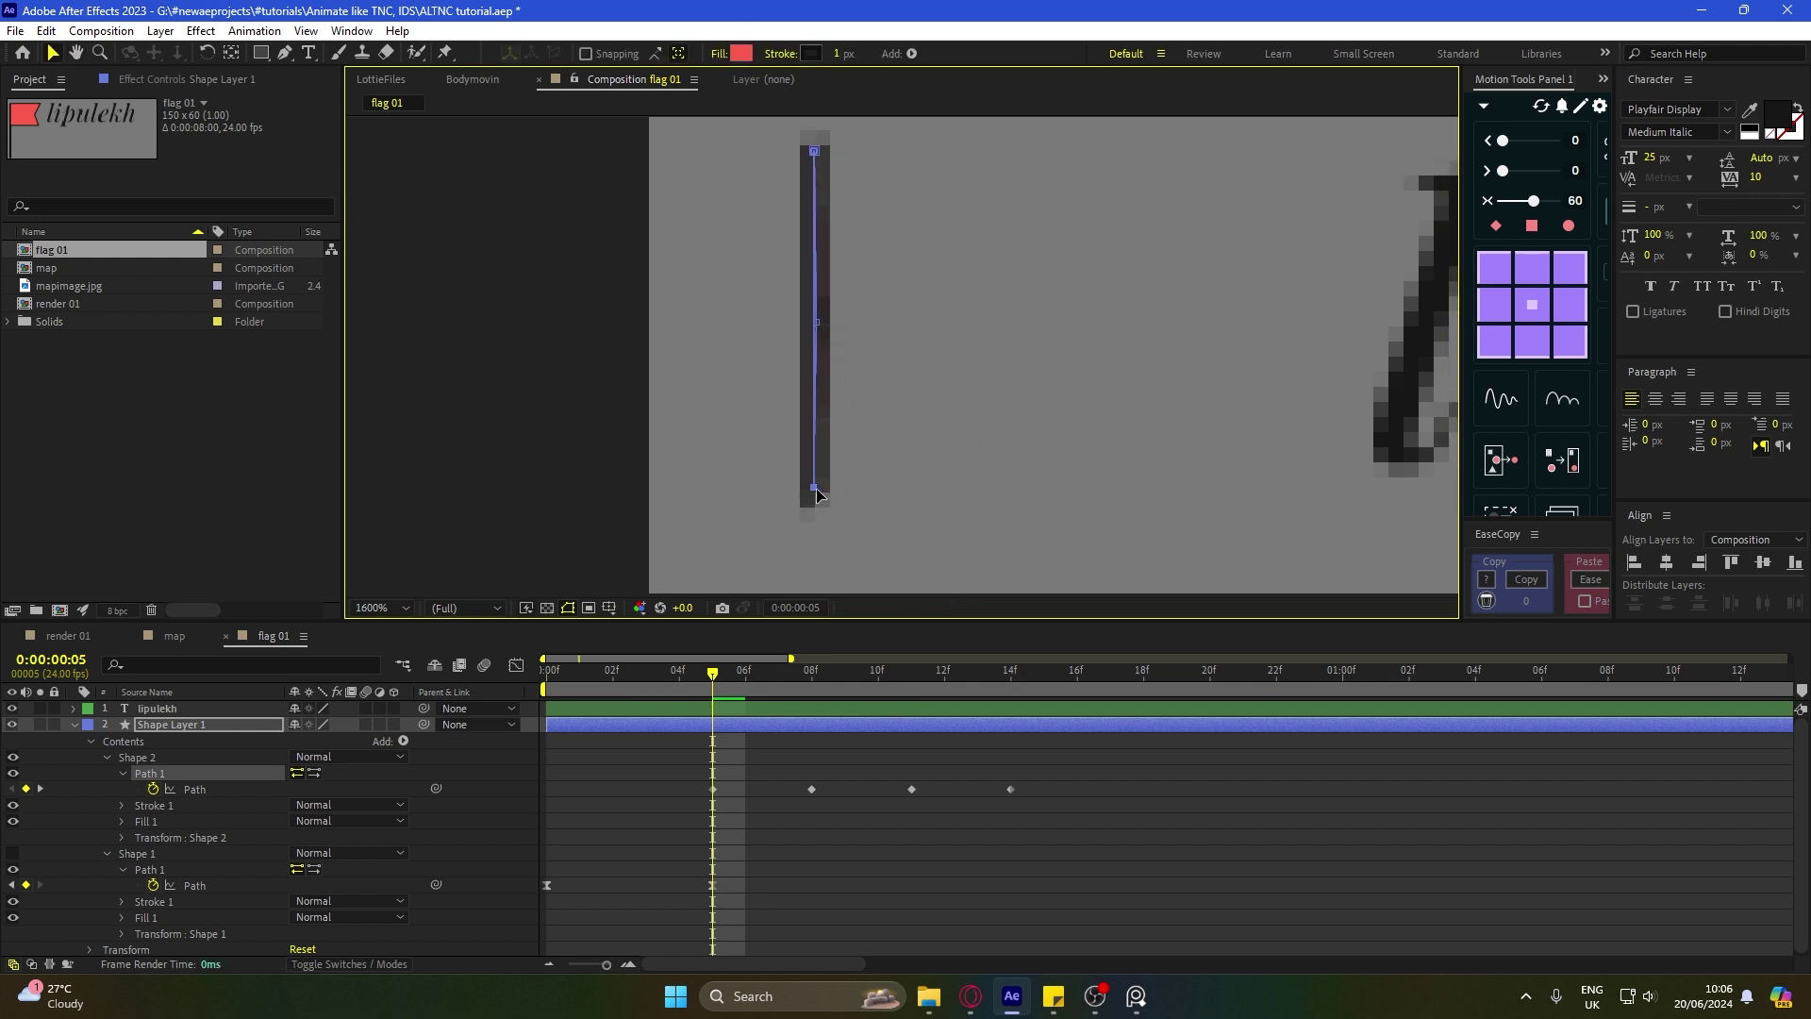
click(821, 325)
click(941, 302)
key(comma)
key(comma)
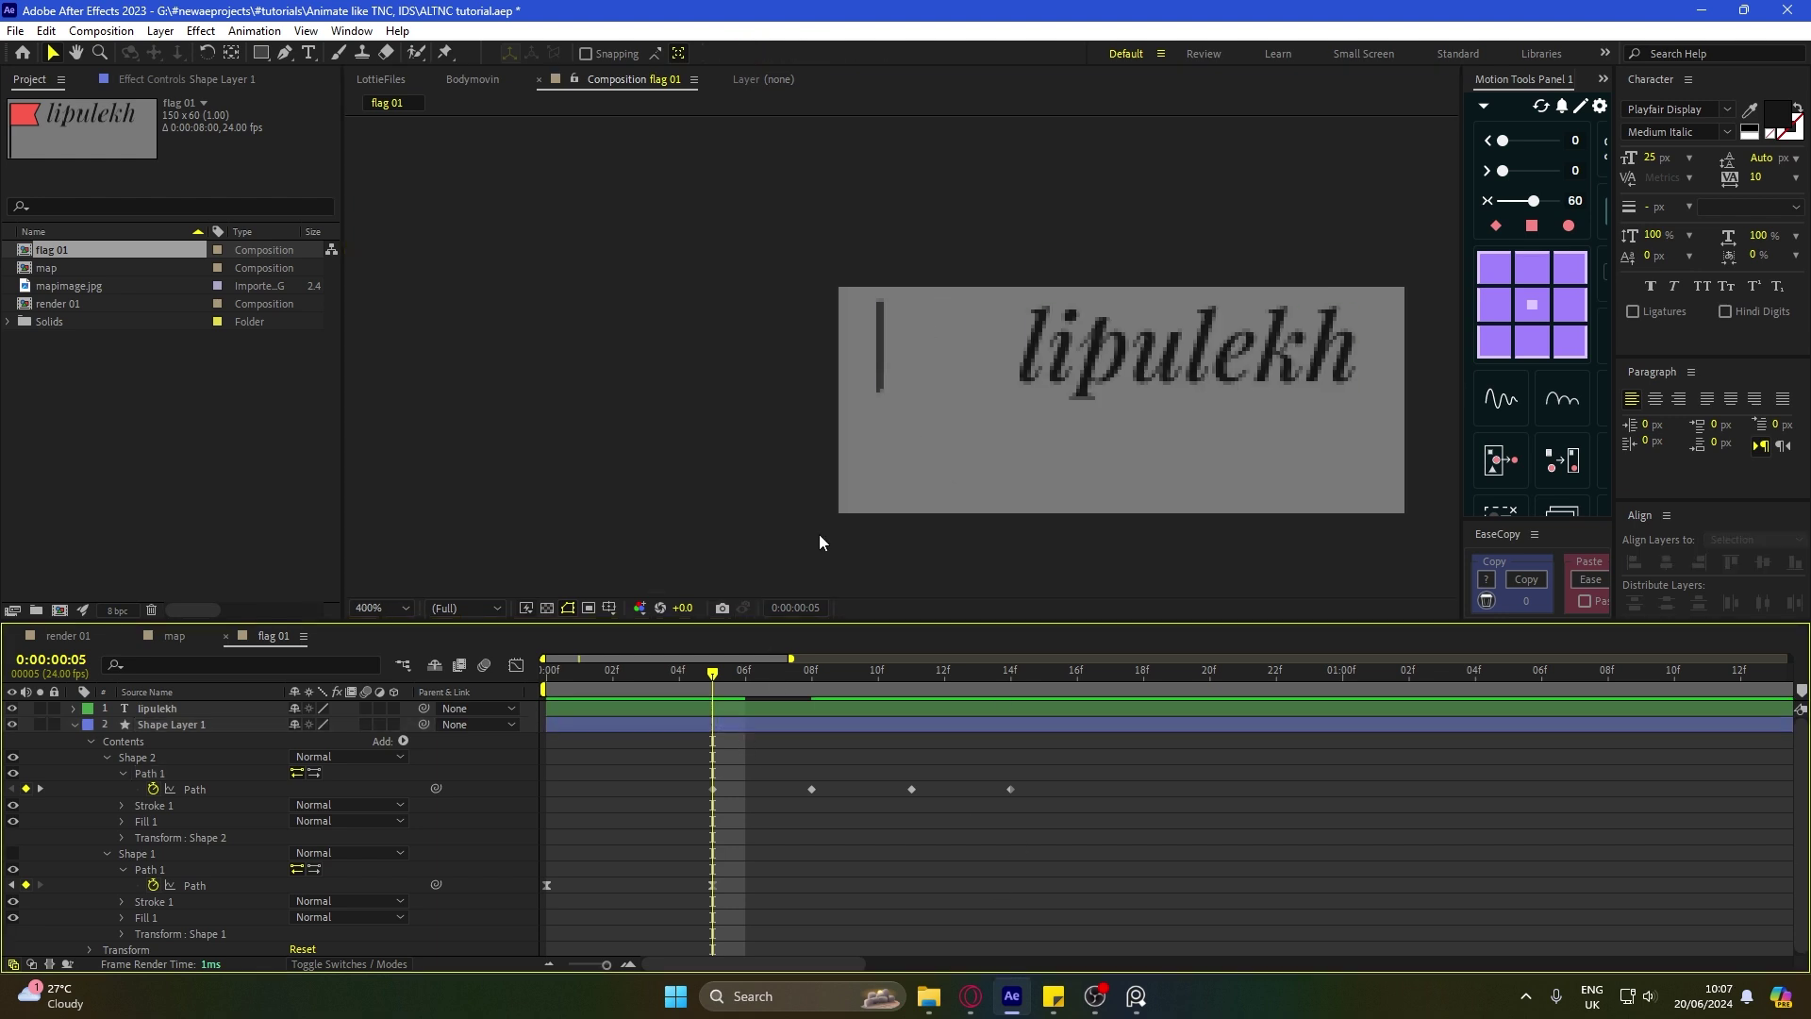
Step: At 0:00:00:08, reshape the flag by moving the points of its free, notched edge
key(period)
drag(718, 675, 812, 675)
click(1030, 400)
drag(1043, 358, 987, 353)
key(period)
double_click(1148, 222)
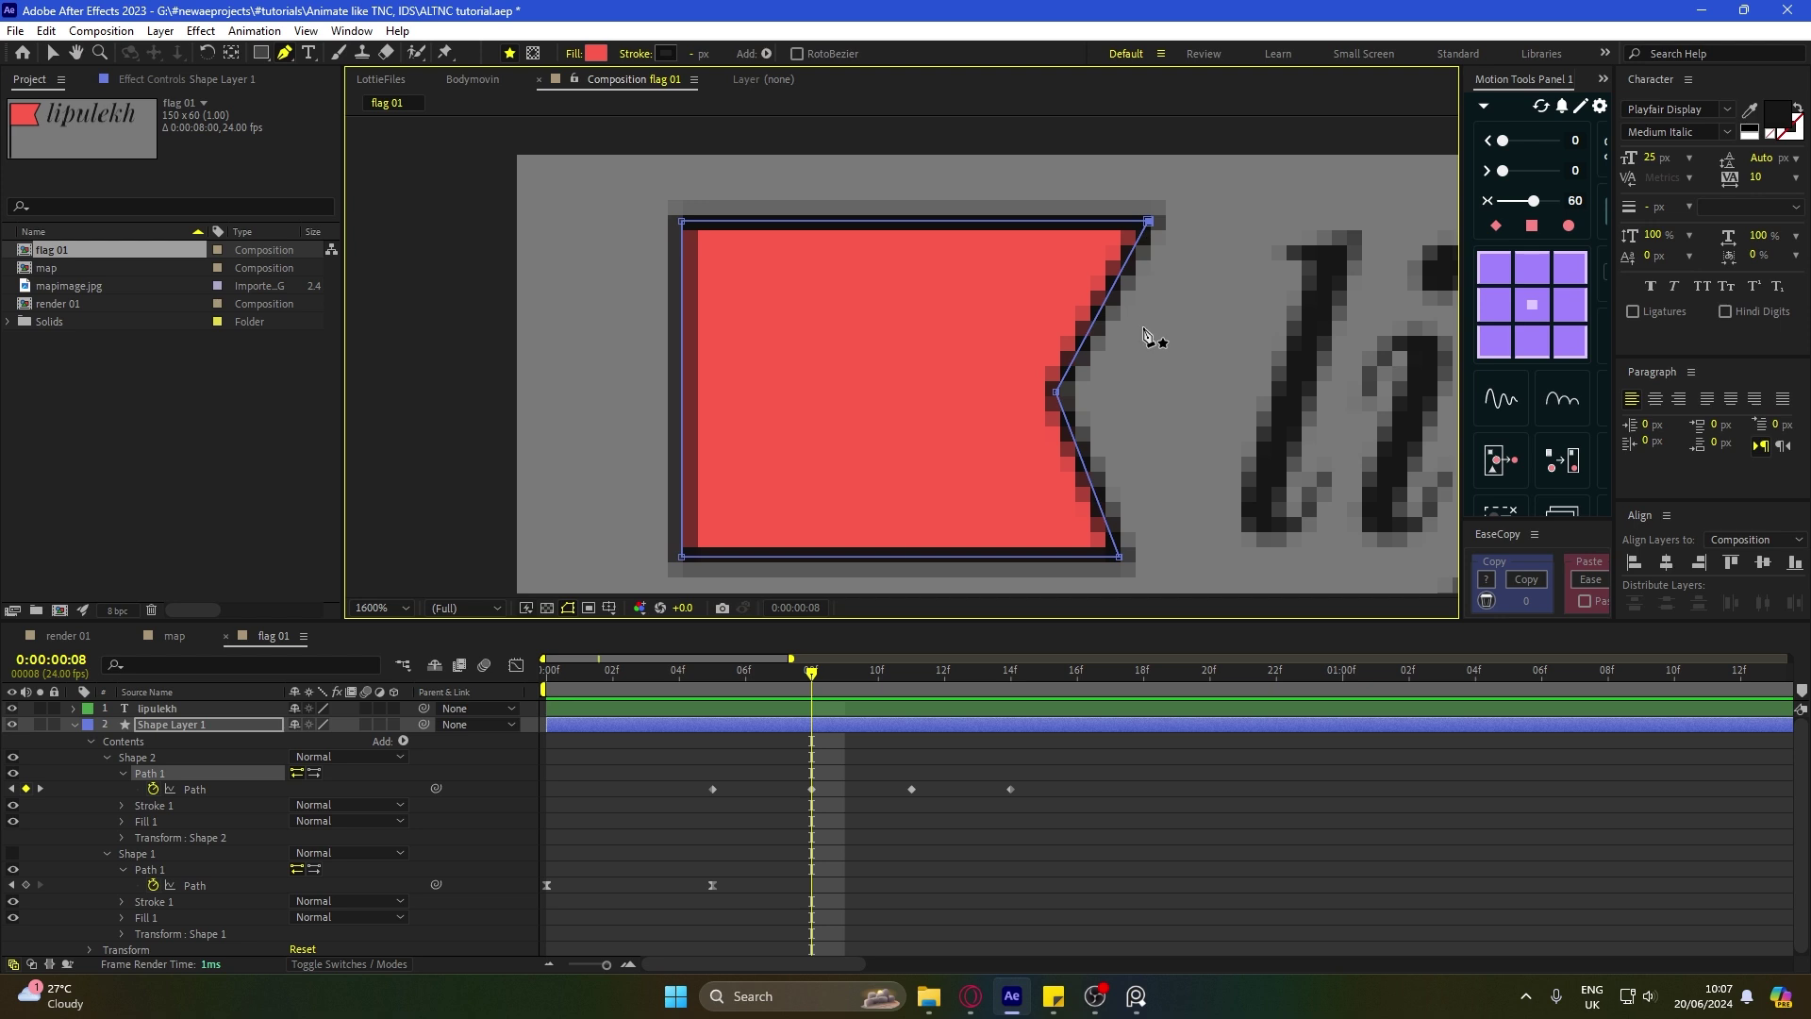
drag(1152, 338, 1143, 296)
shift+click(1046, 350)
mouse_move(1110, 515)
mouse_down()
mouse_move(1144, 515)
mouse_move(1076, 514)
mouse_up()
Step: Apply Easy Ease to all of Shape 2's Path keyframes and preview the flag unfurling
click(905, 679)
drag(1034, 776, 658, 795)
key(F9)
click(783, 800)
click(681, 674)
key(space)
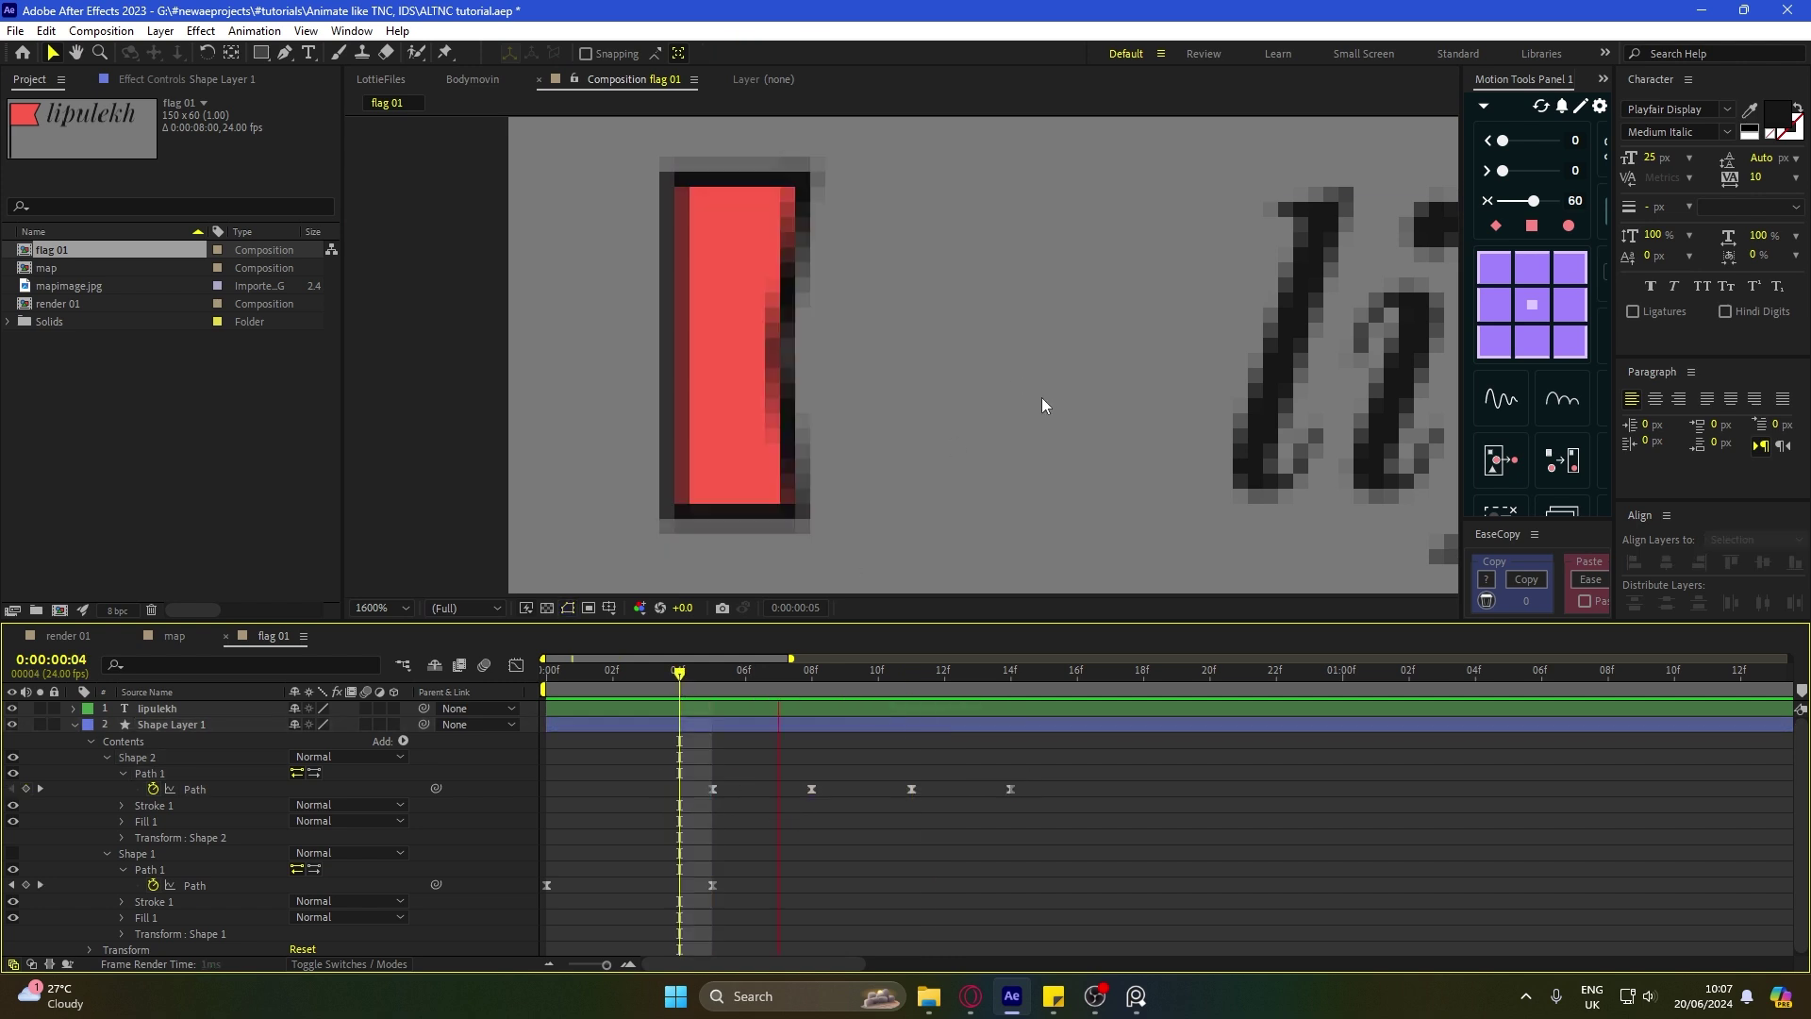
Step: Keyframe Shape 2's Opacity at 100% on 0:00:00:05 and 0% on 0:00:00:04, and make Shape 1 visible again
click(726, 686)
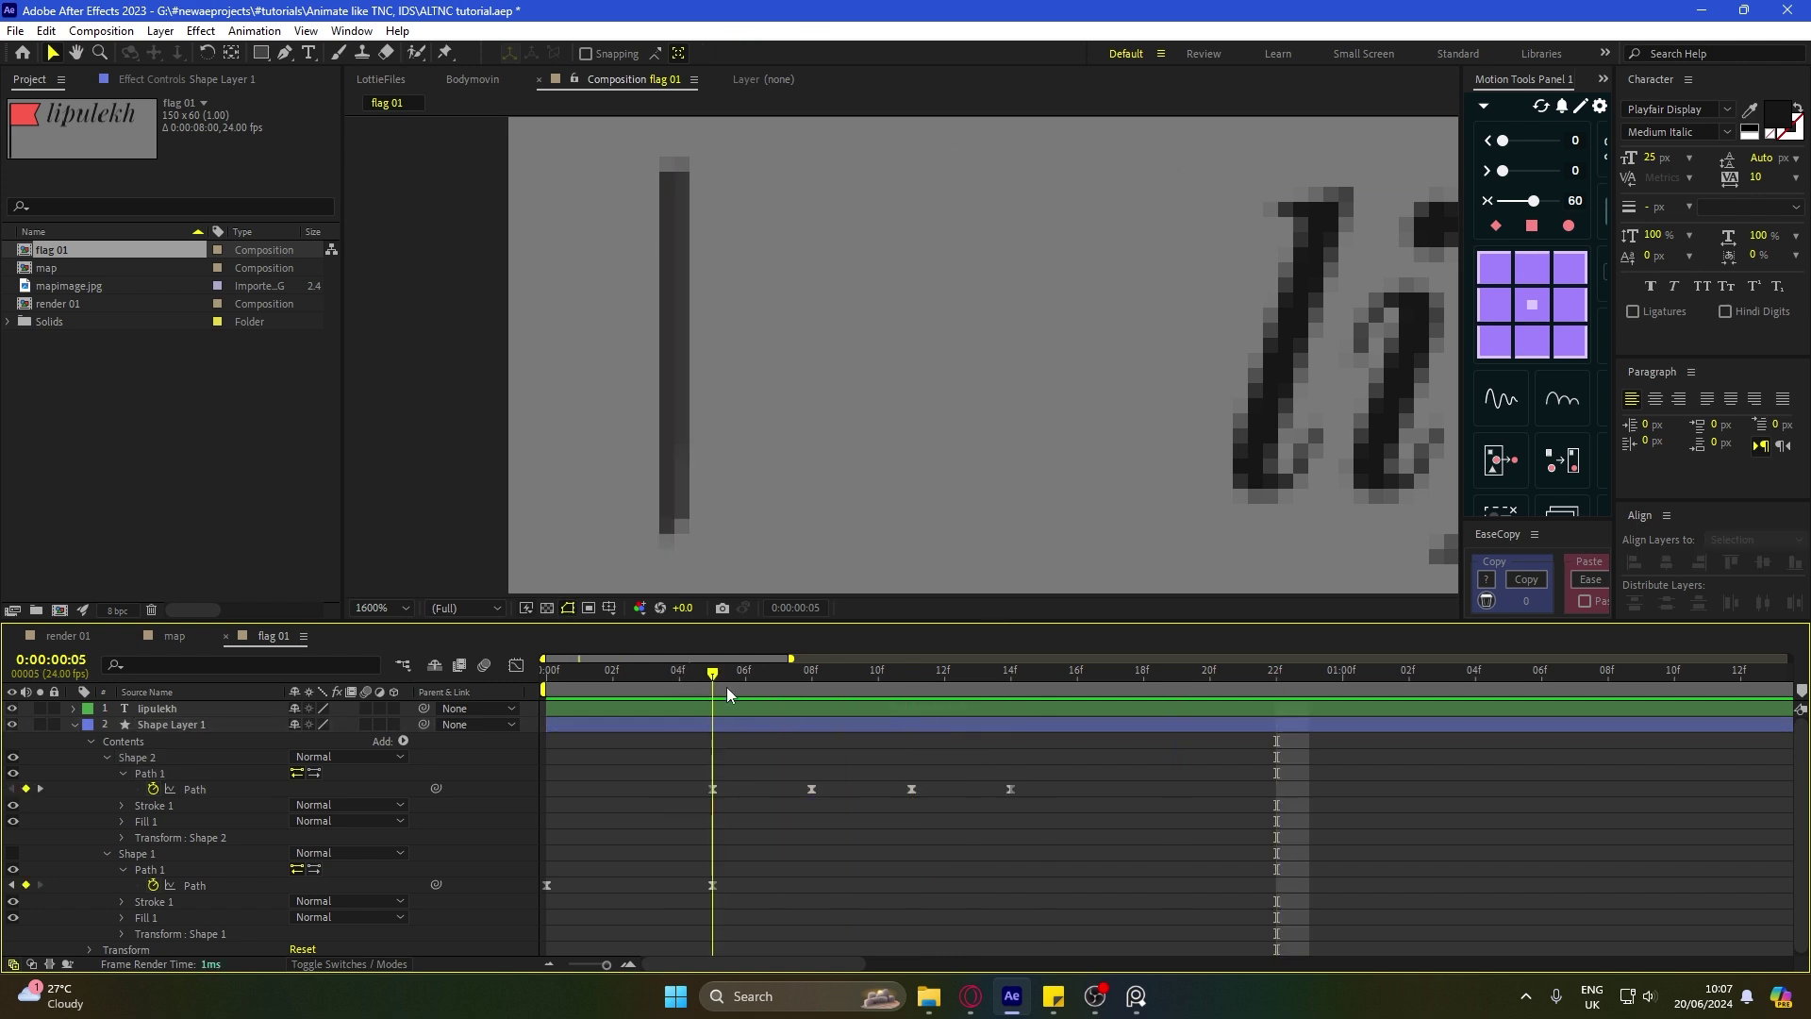
click(122, 837)
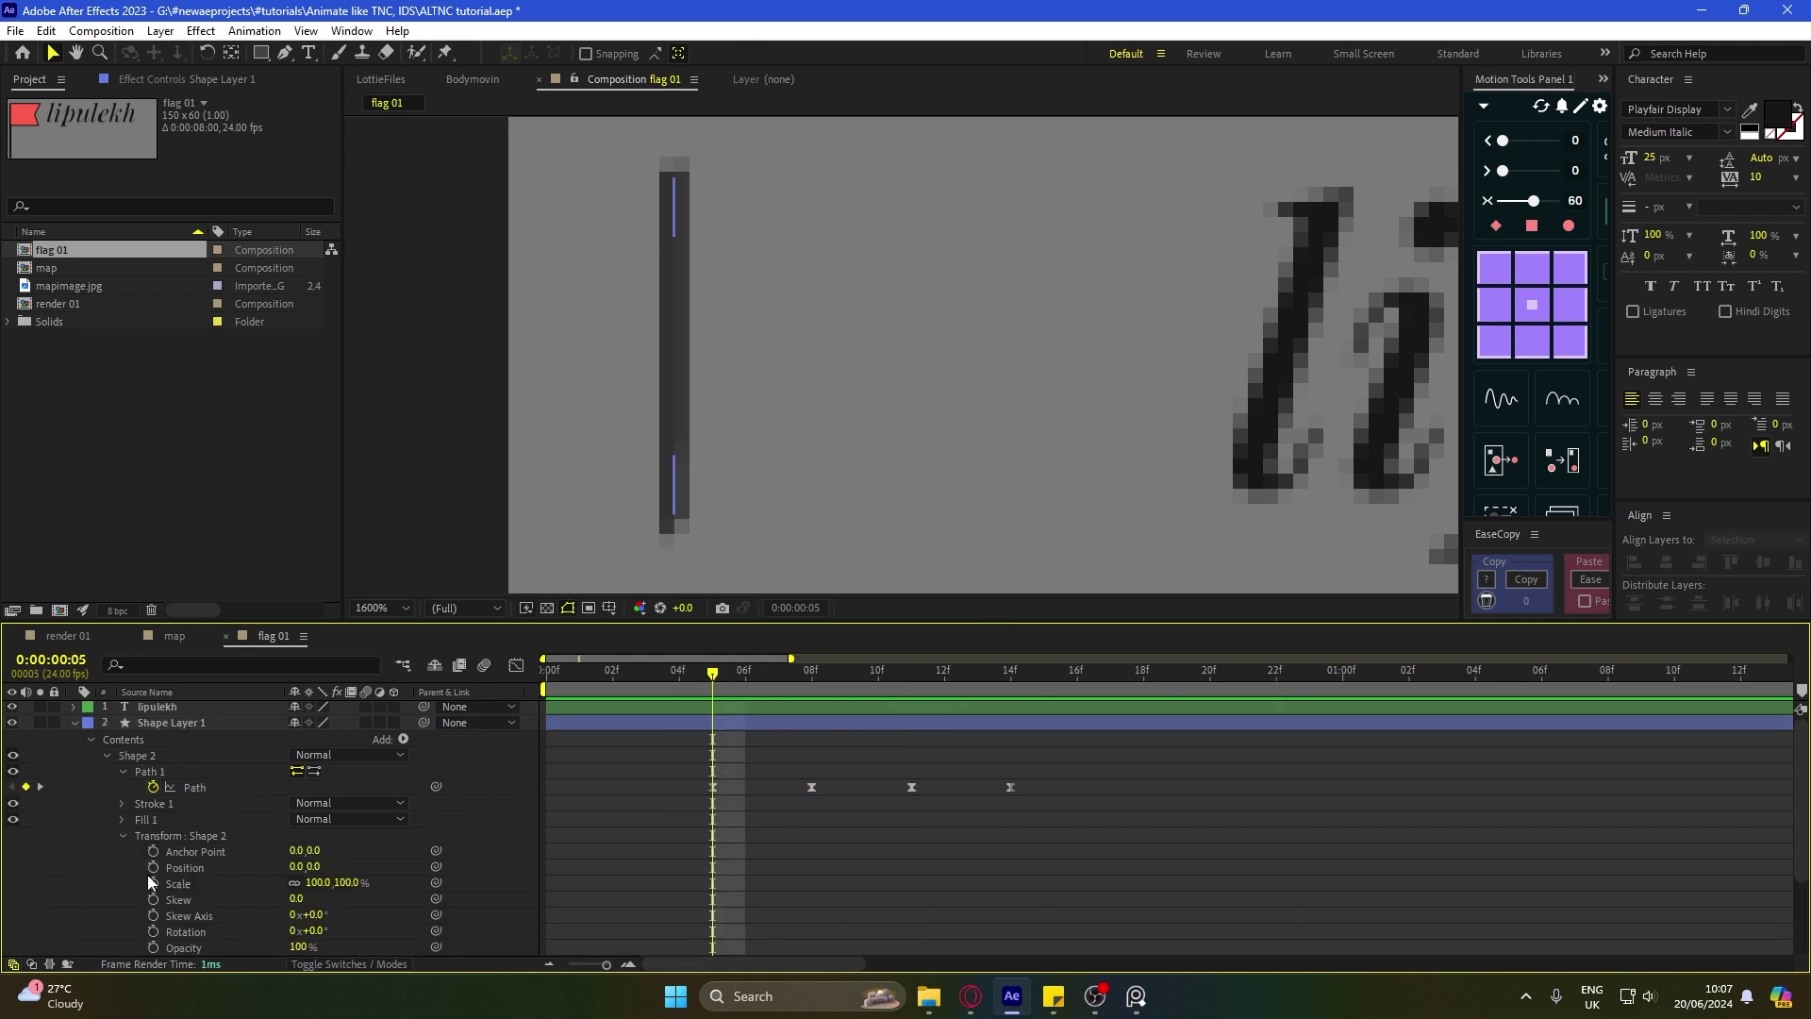
click(154, 947)
scroll(727, 802, down, 2)
key(Page_Up)
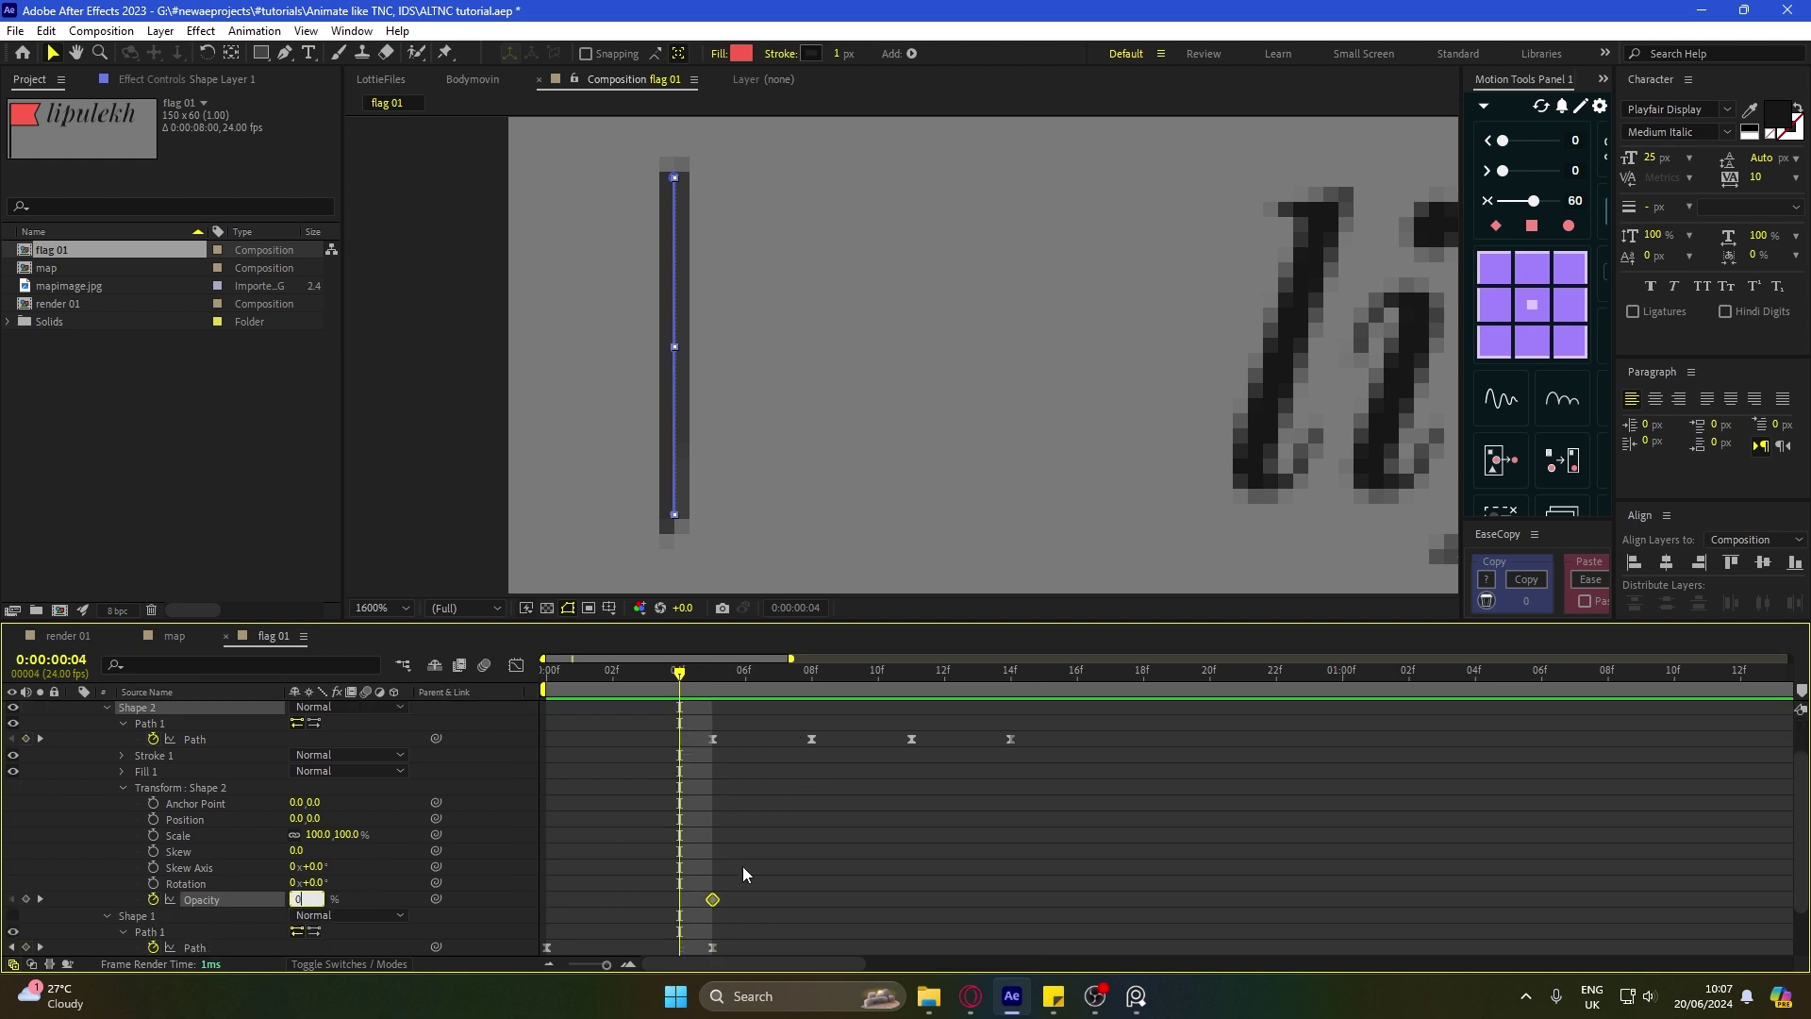
key(Return)
scroll(91, 910, down, 2)
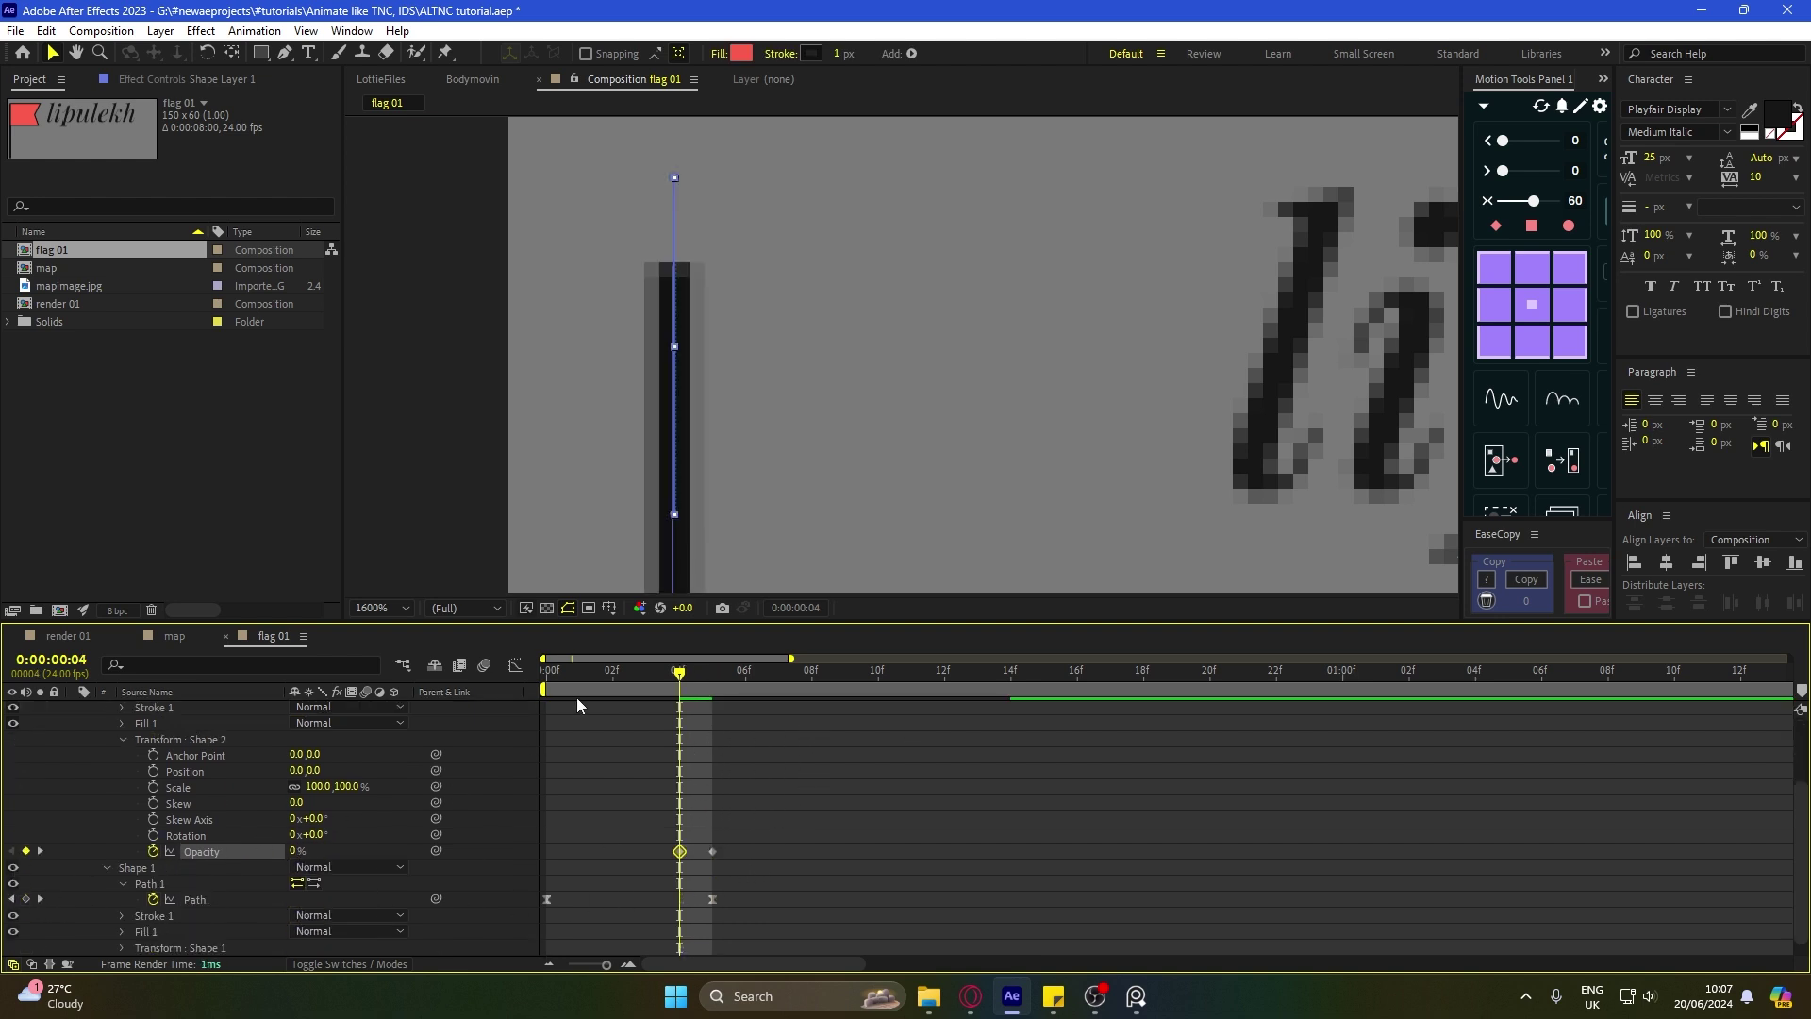
Step: Preview the combined pole and flag animation from the first frame
key(Home)
scroll(790, 410, down, 2)
click(869, 813)
key(space)
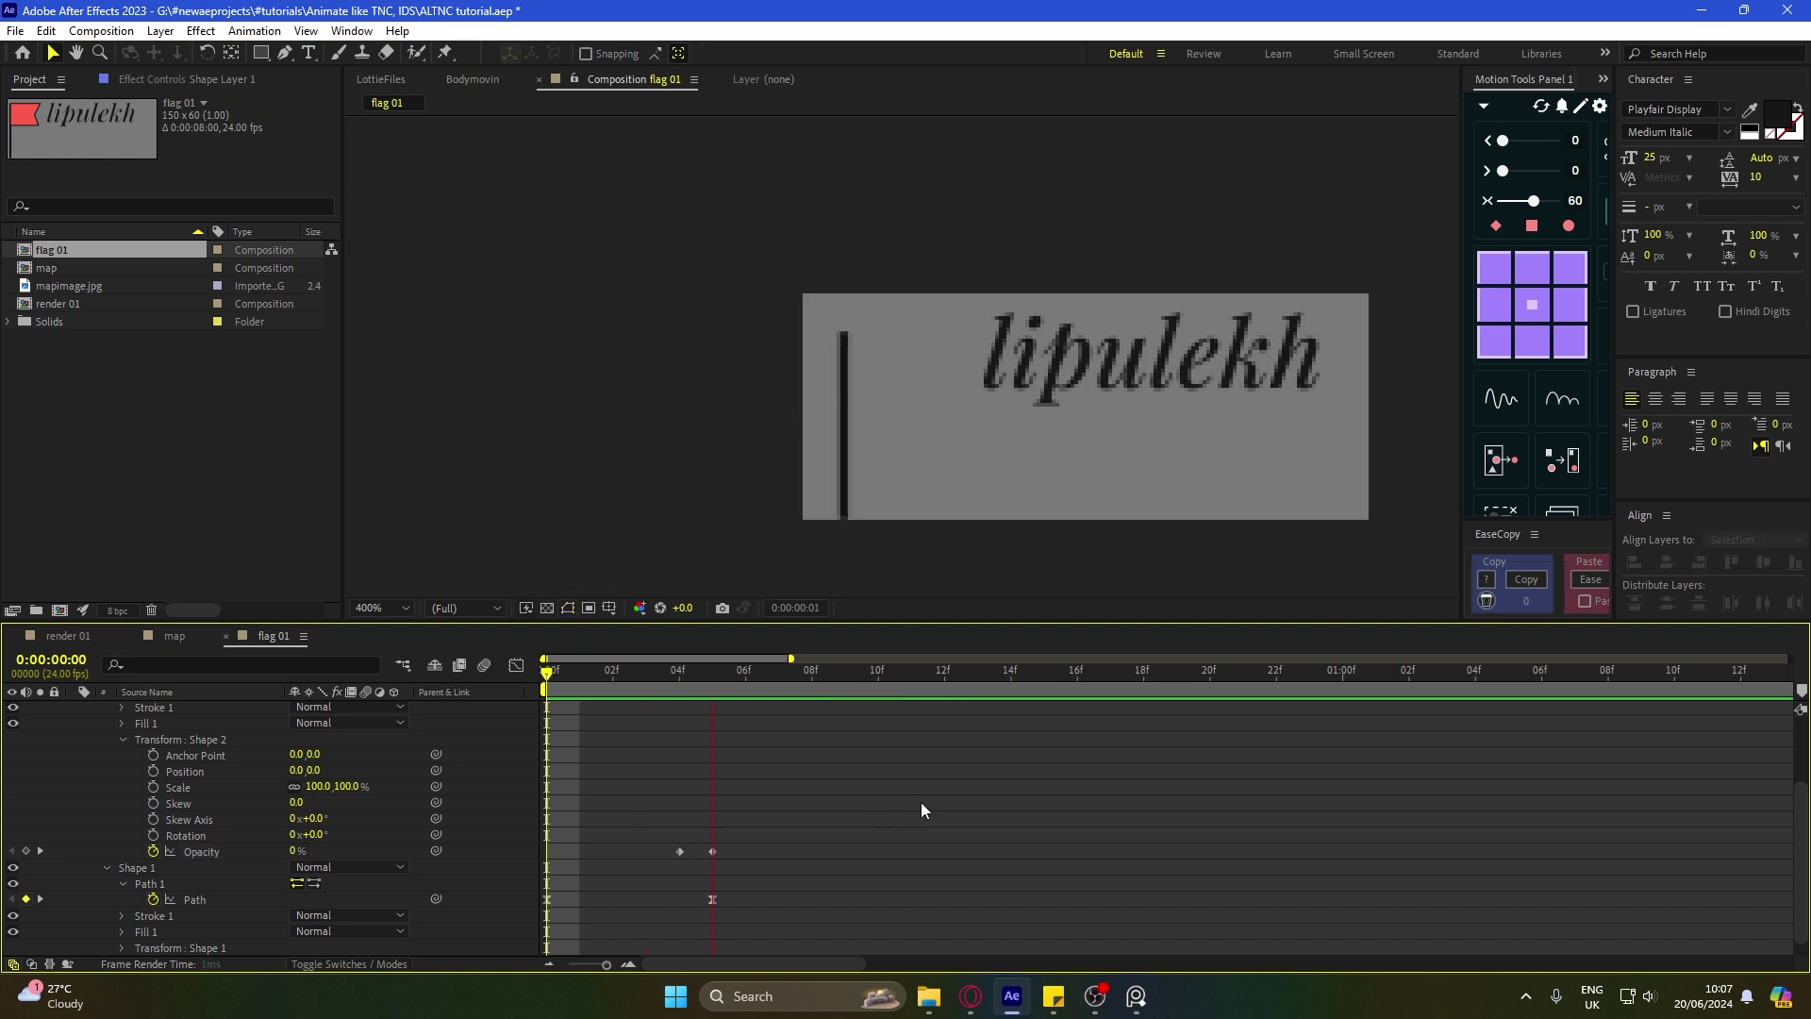
key(space)
Step: Collapse both layers' properties and trim the start of the lipulekh text layer to 0:00:00:10
scroll(819, 781, up, 2)
key(ctrl+a)
key(u)
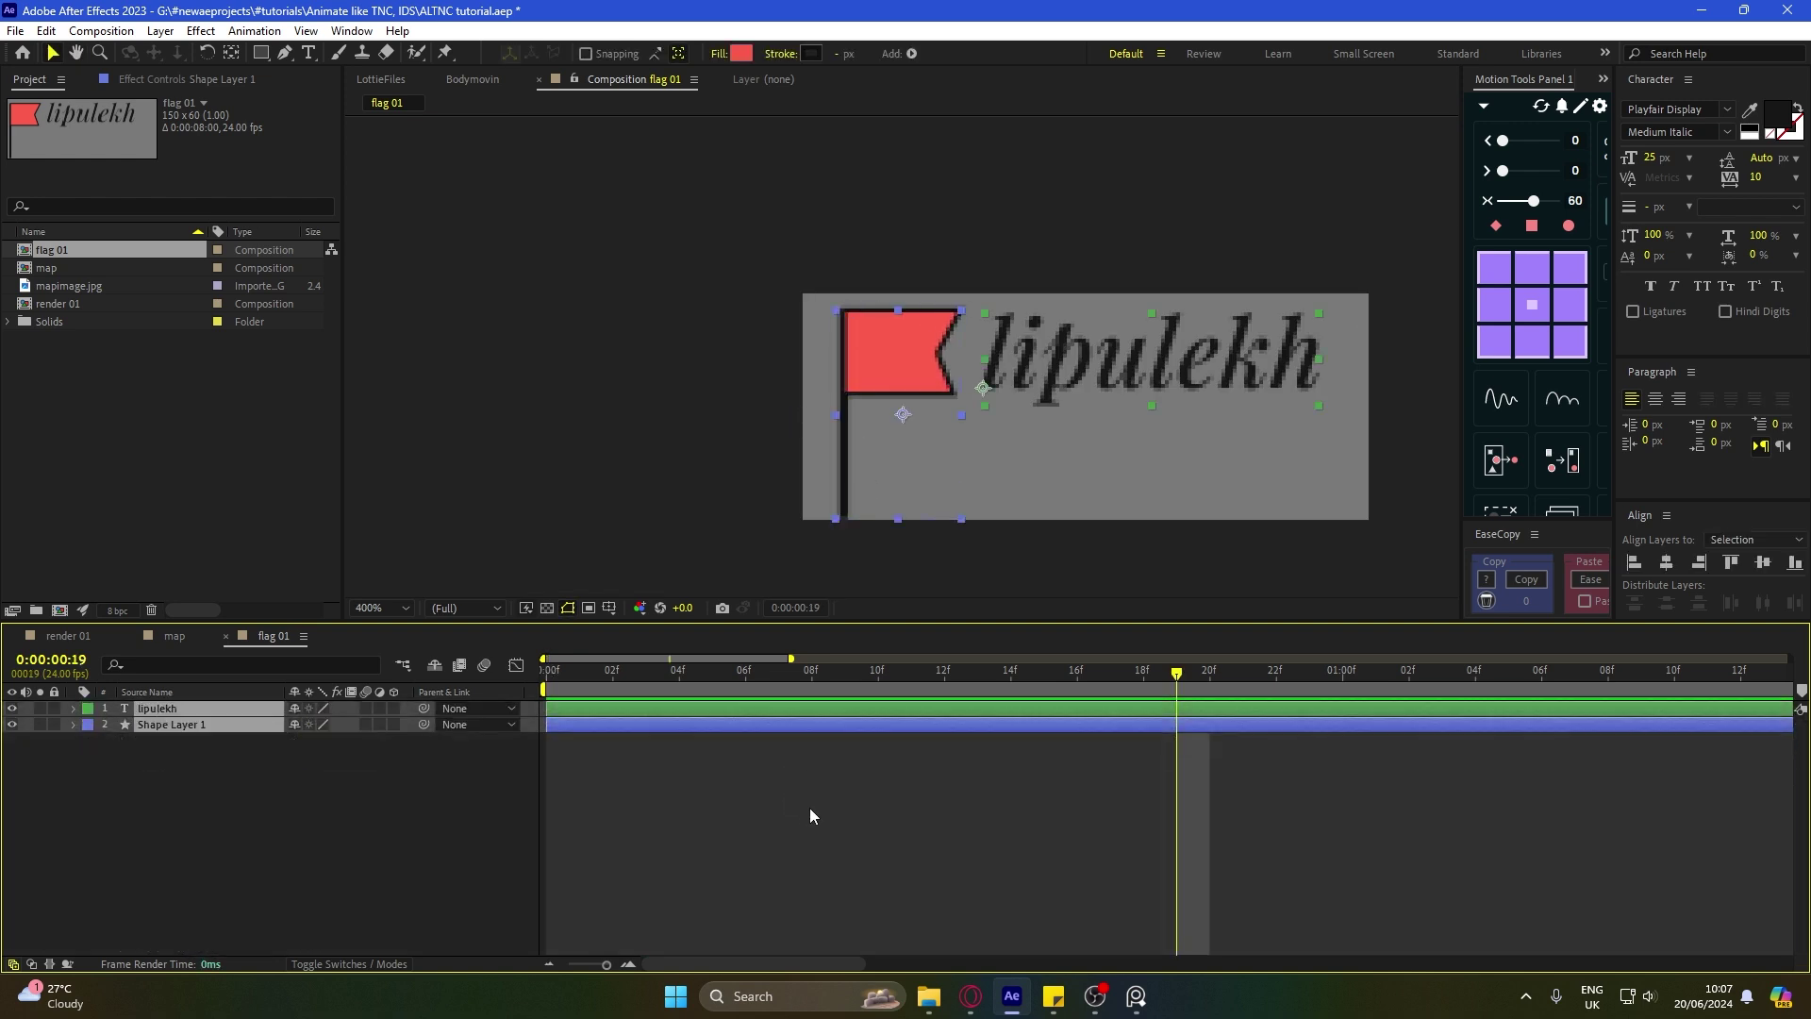
click(808, 805)
drag(771, 675, 873, 698)
click(867, 709)
key(alt+bracketleft)
click(53, 737)
Step: Draw a rectangular mask closely around the word on the lipulekh text layer
click(228, 709)
scroll(1043, 325, up, 1)
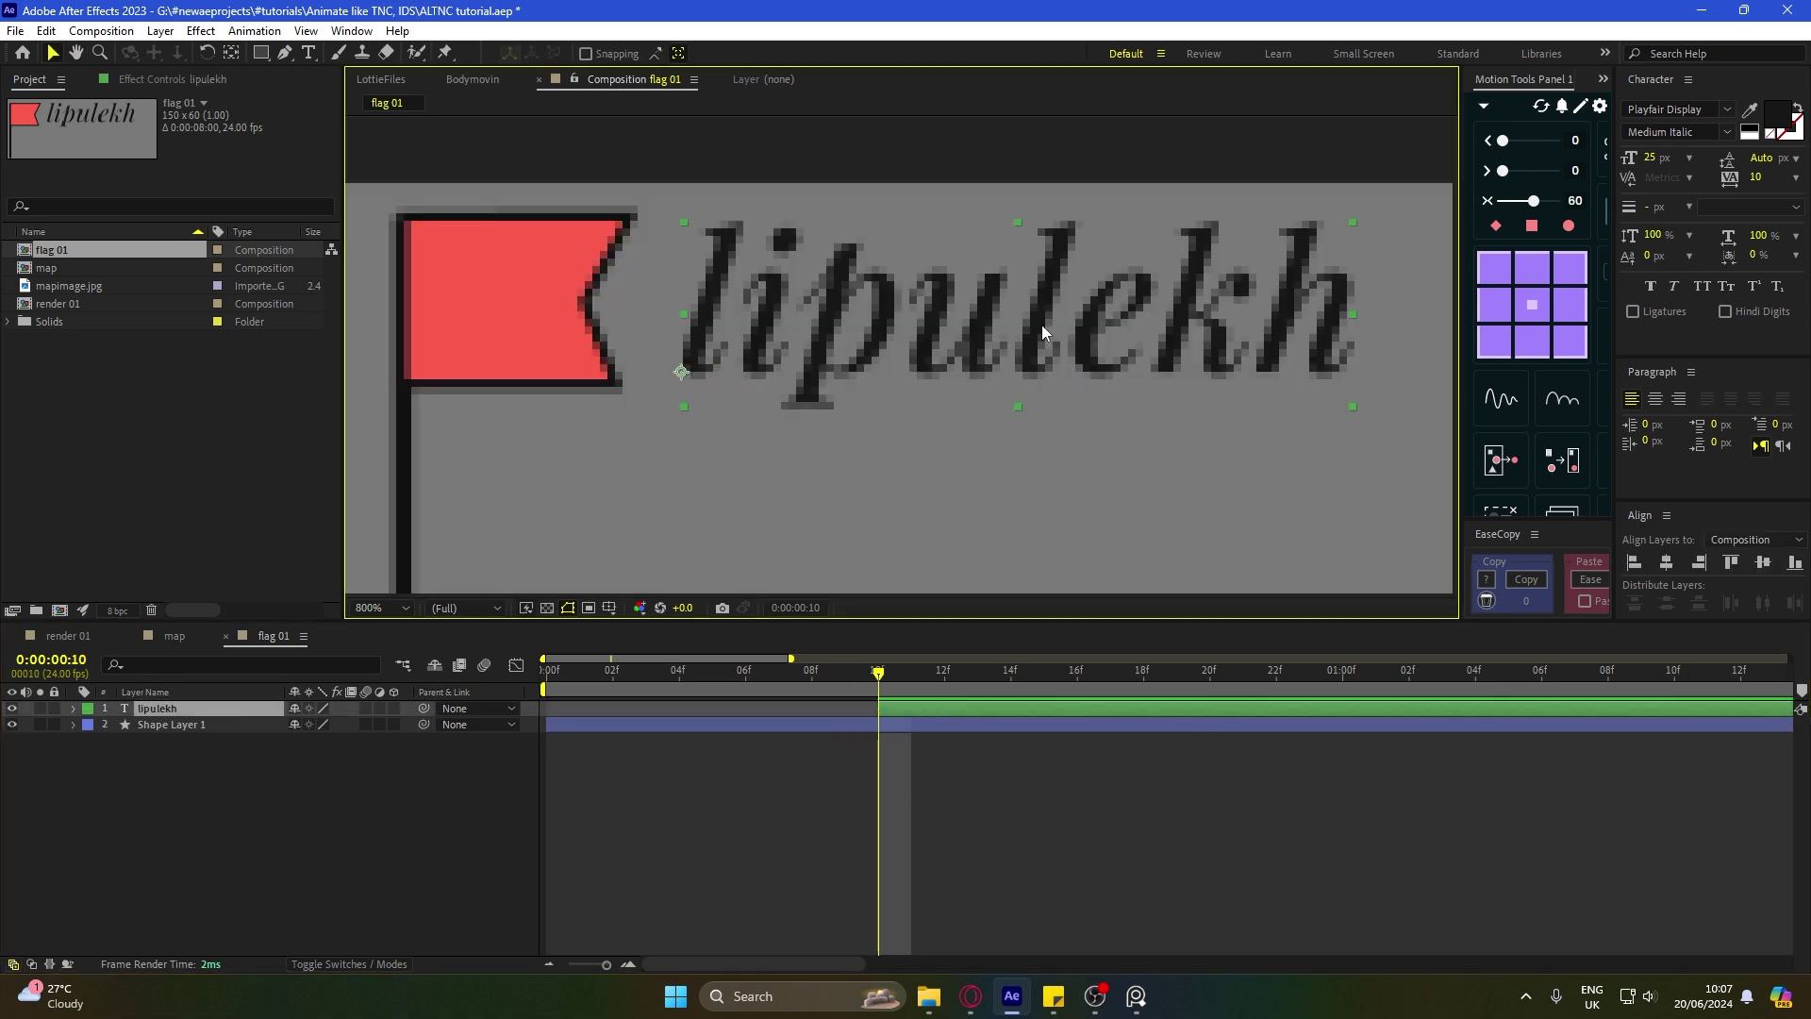
click(261, 55)
drag(508, 308, 1204, 500)
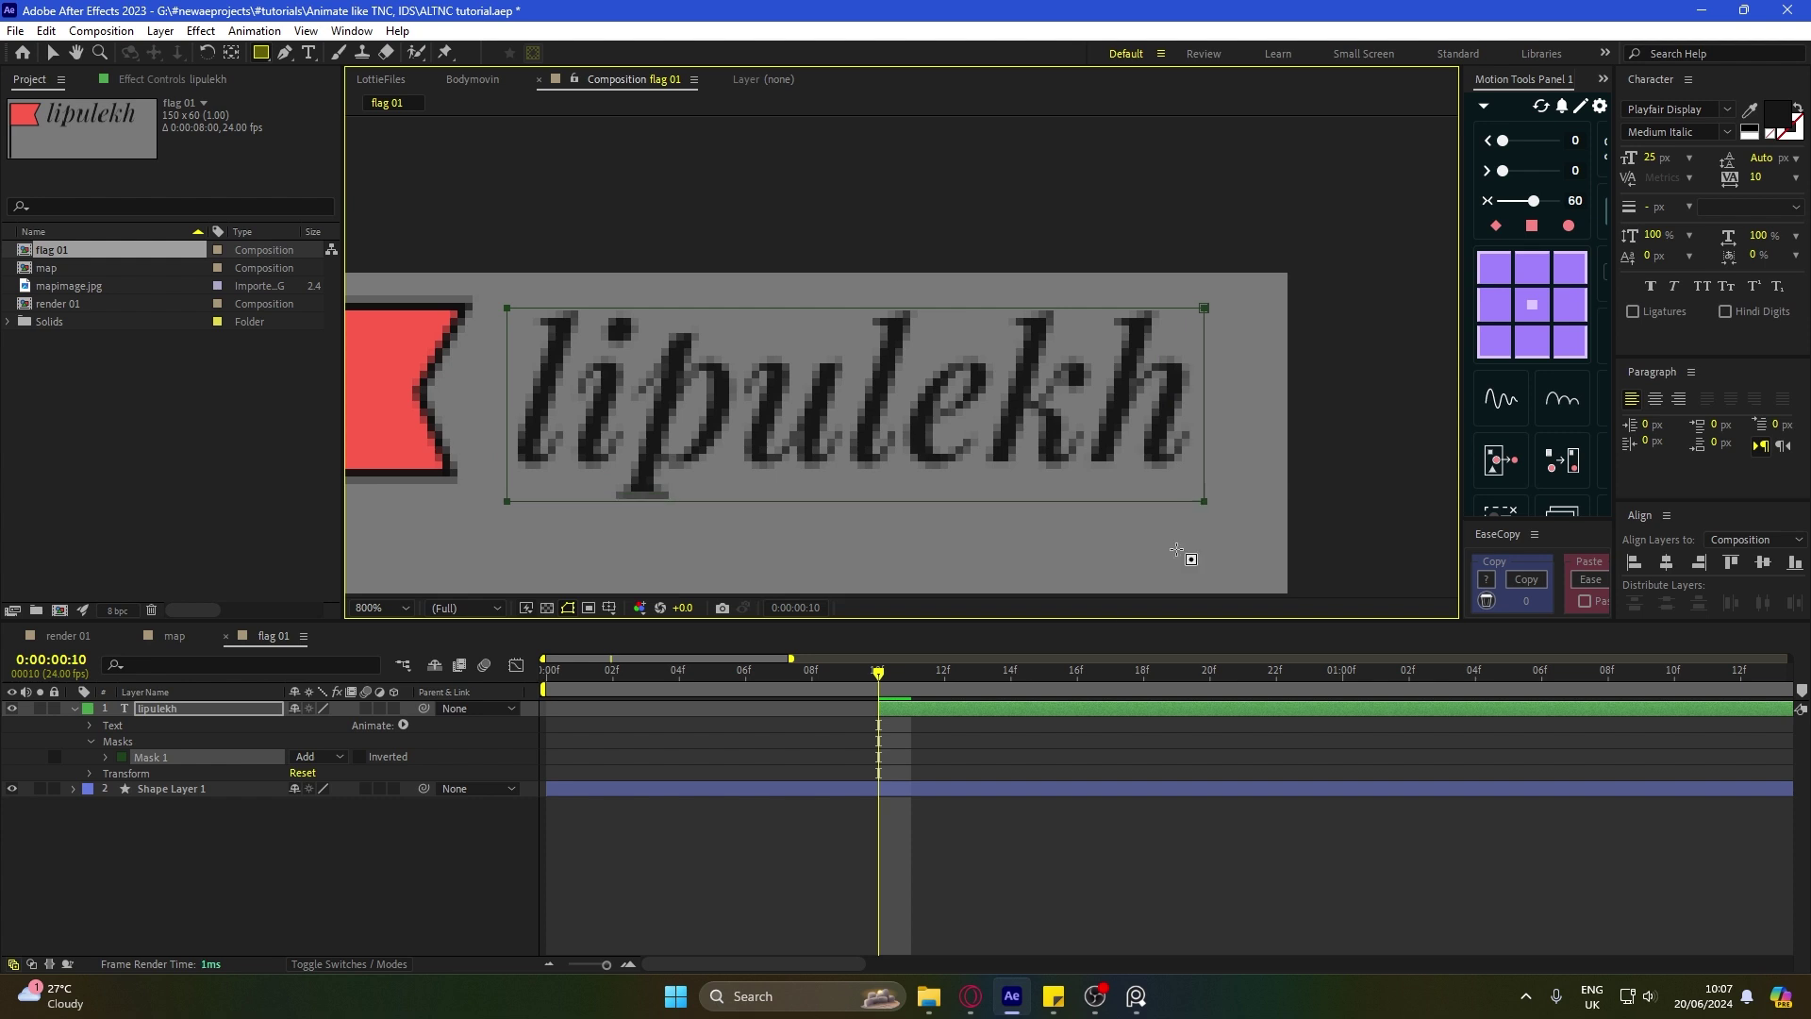
Step: Add a Position text animator to the lipulekh layer and set it to 0.0, 26.0, moving the text below its mask
click(927, 788)
click(404, 726)
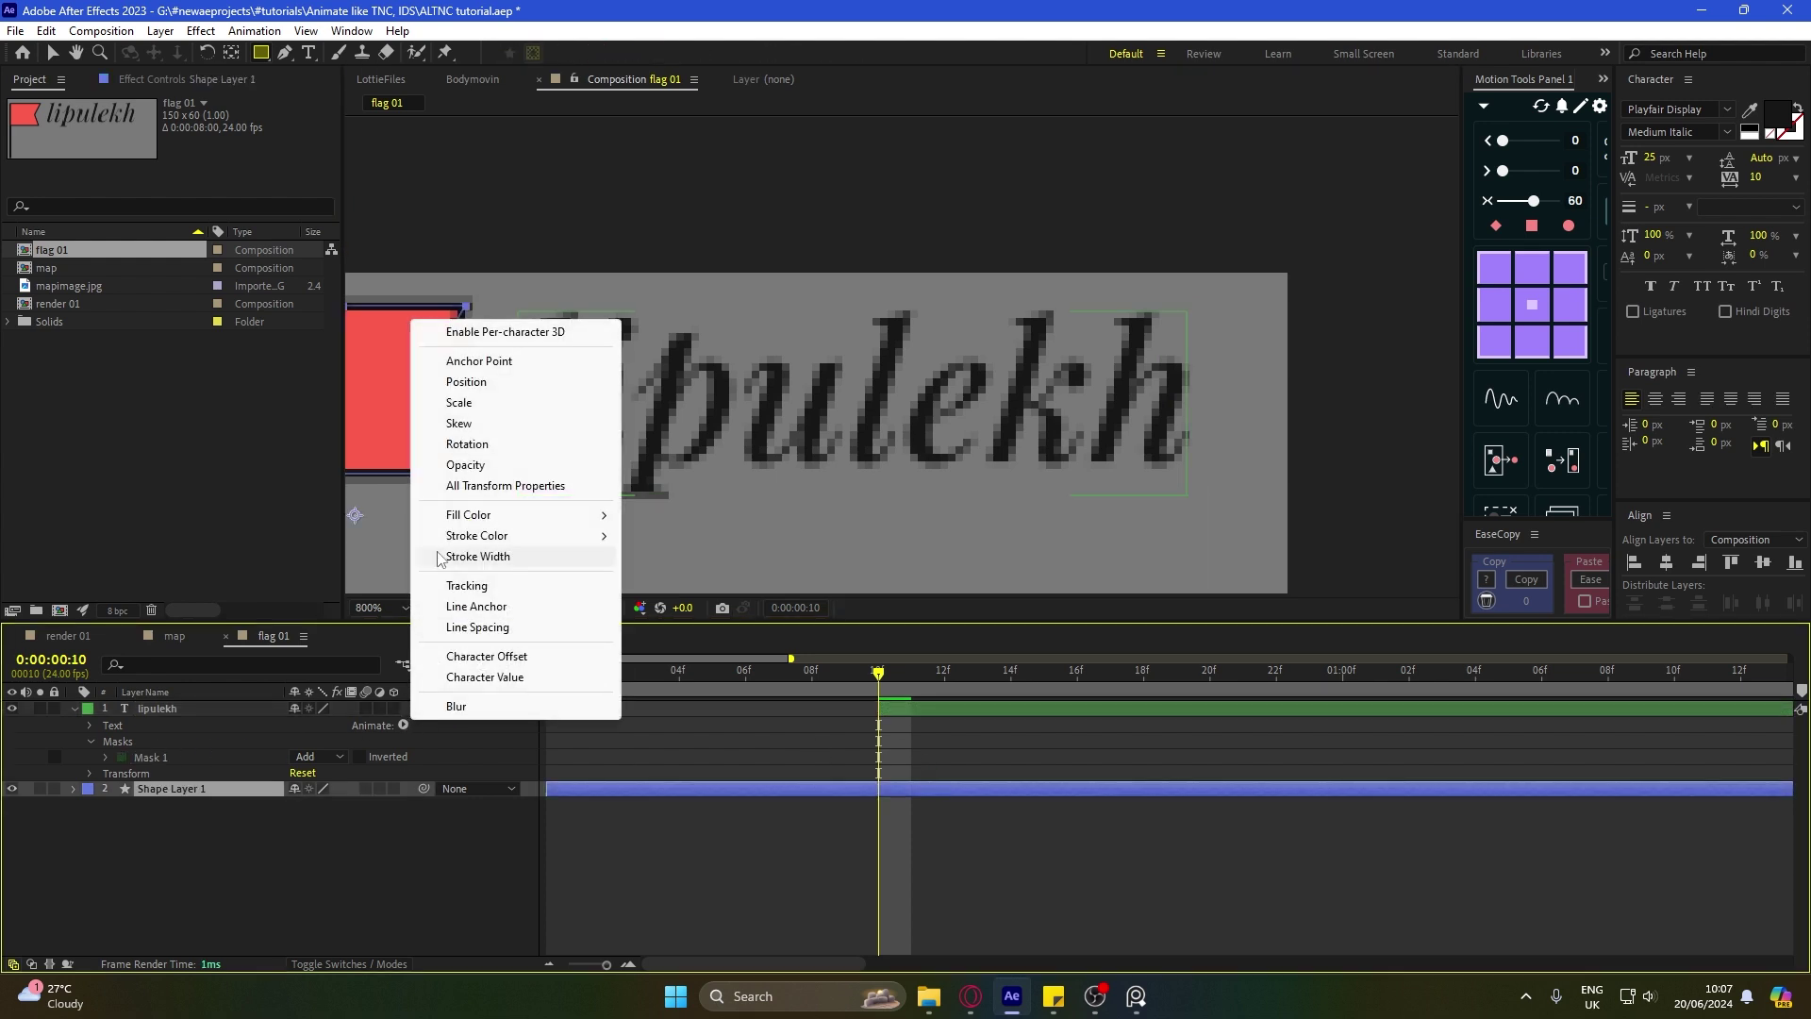
click(453, 396)
mouse_move(316, 820)
mouse_down()
mouse_move(360, 821)
mouse_move(332, 823)
mouse_up()
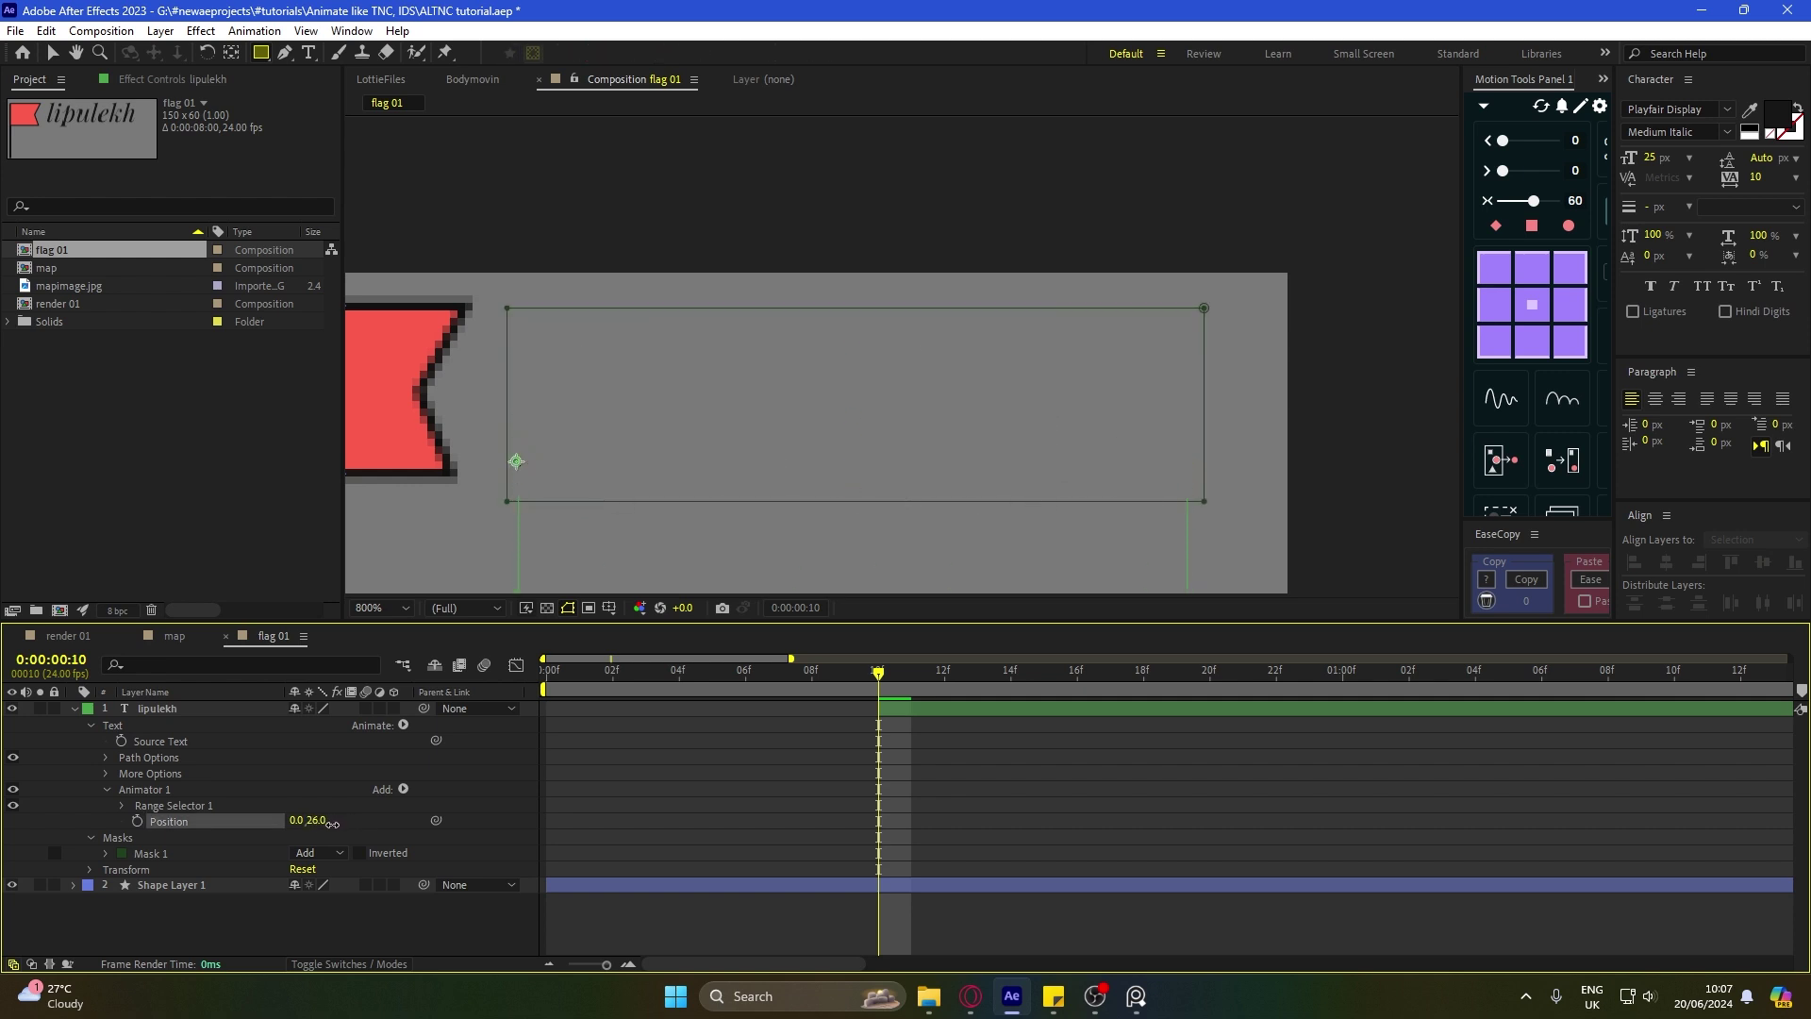
click(719, 820)
Step: Configure Range Selector 1 with Based On Words, Shape Ramp Up, Ease Low 100% and Offset -50%
click(122, 805)
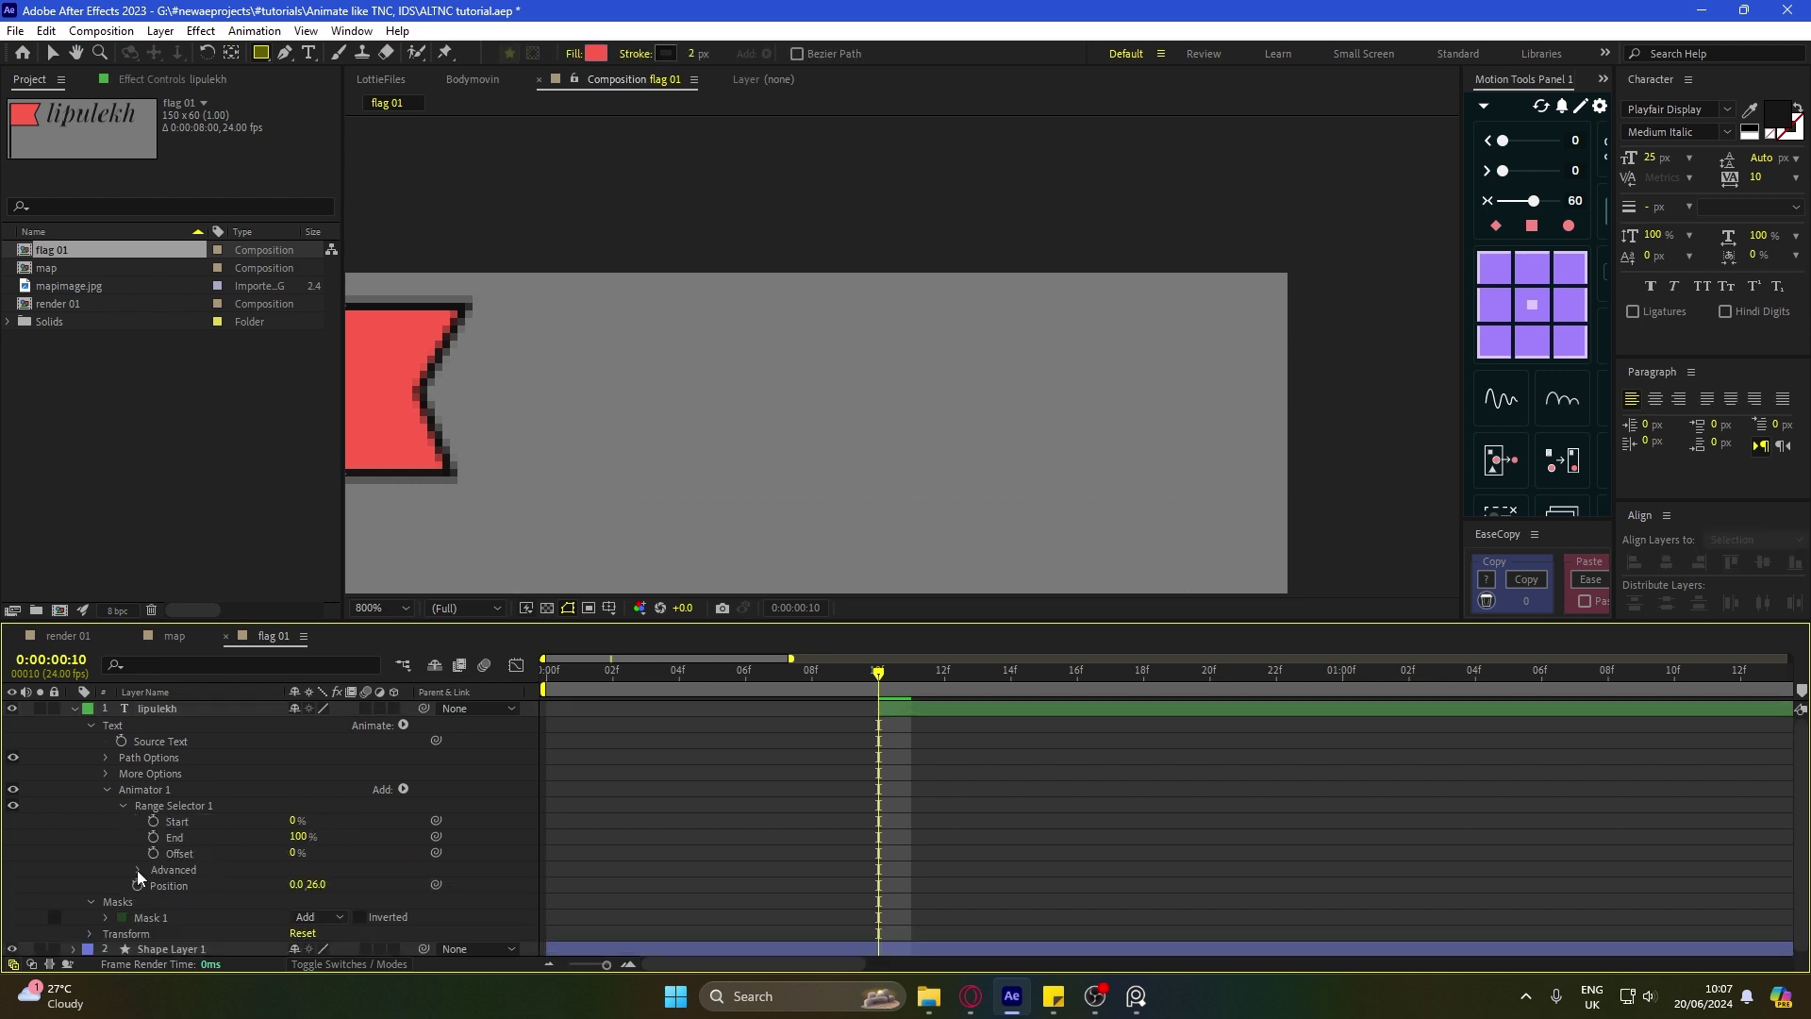
click(139, 870)
click(324, 836)
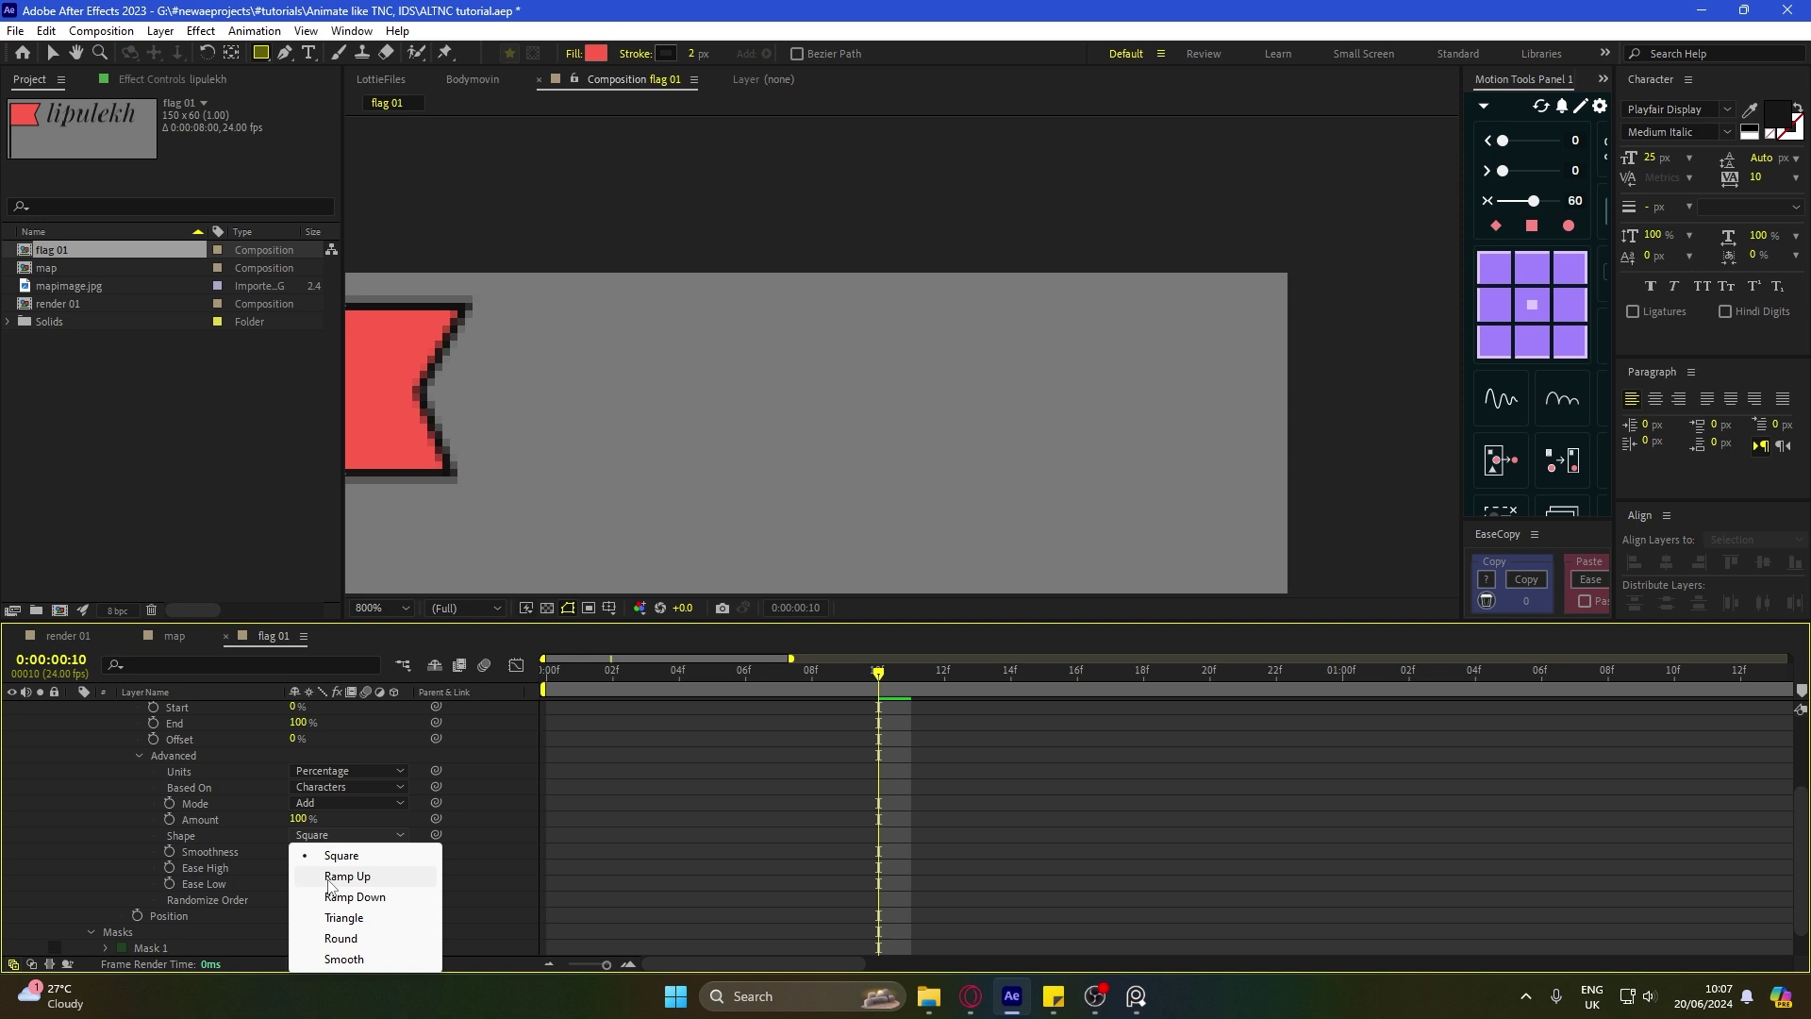
click(347, 876)
click(349, 787)
click(335, 849)
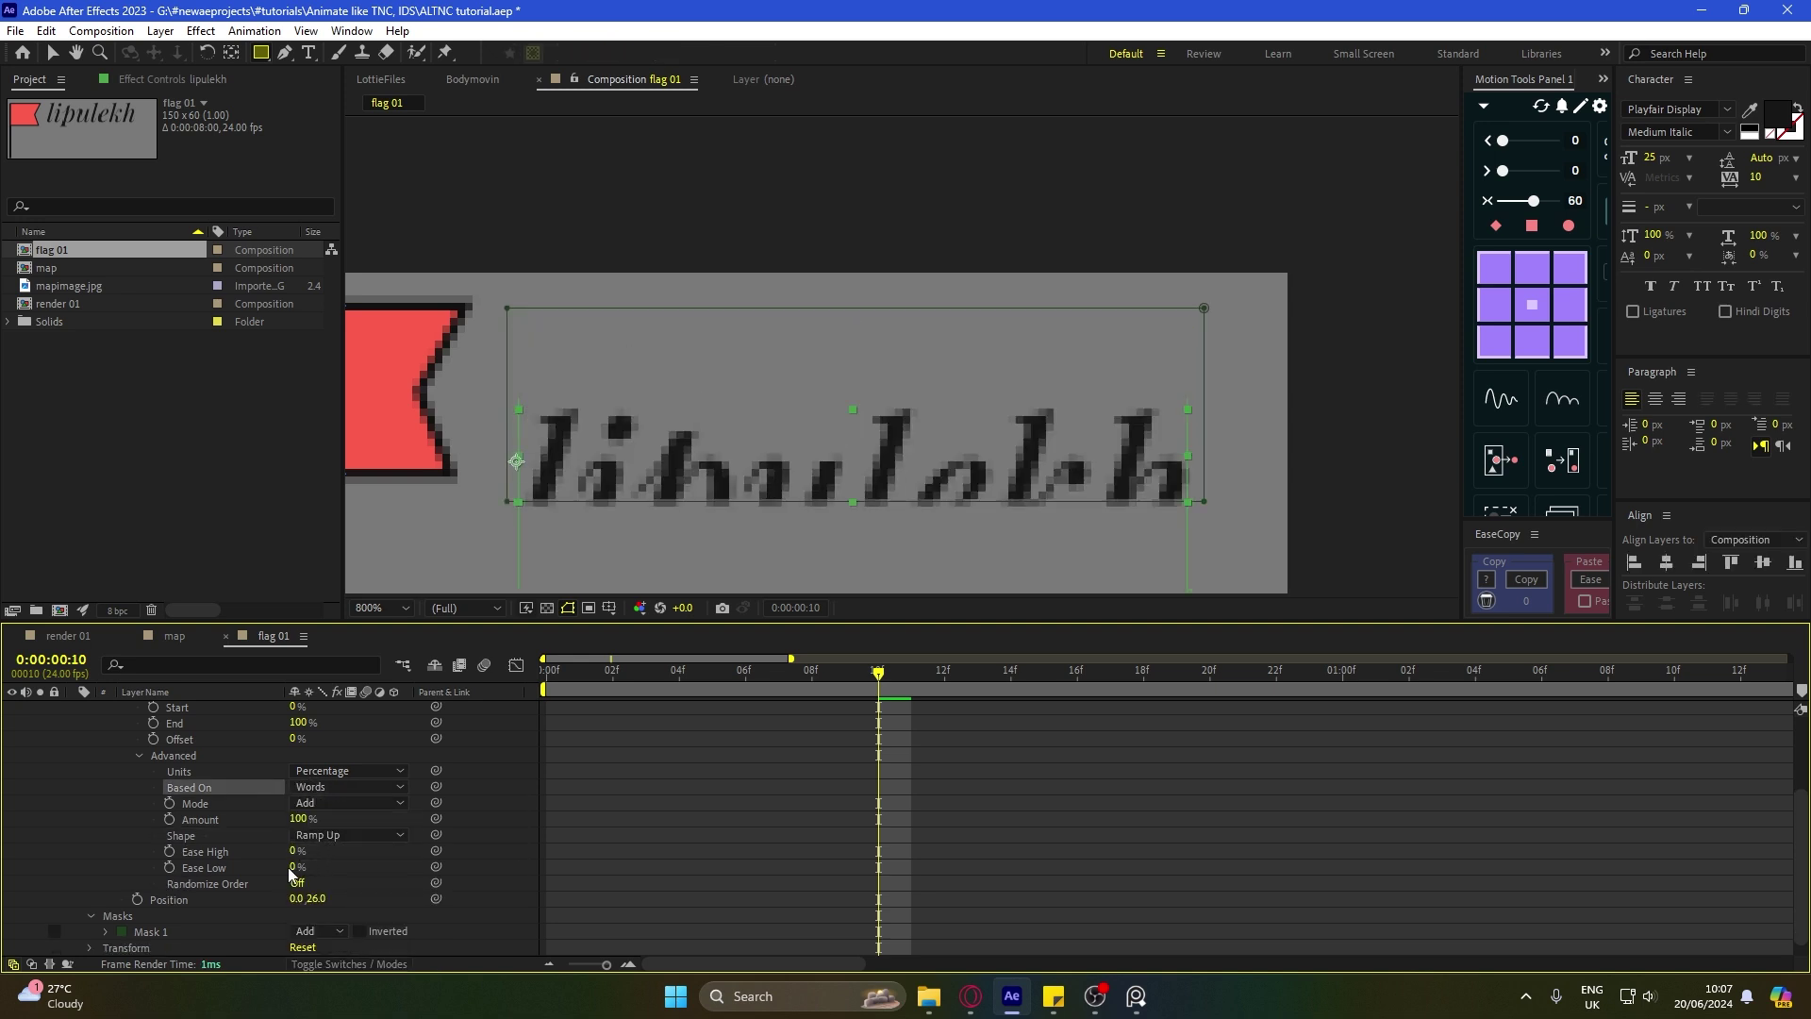
drag(302, 867, 747, 827)
click(747, 827)
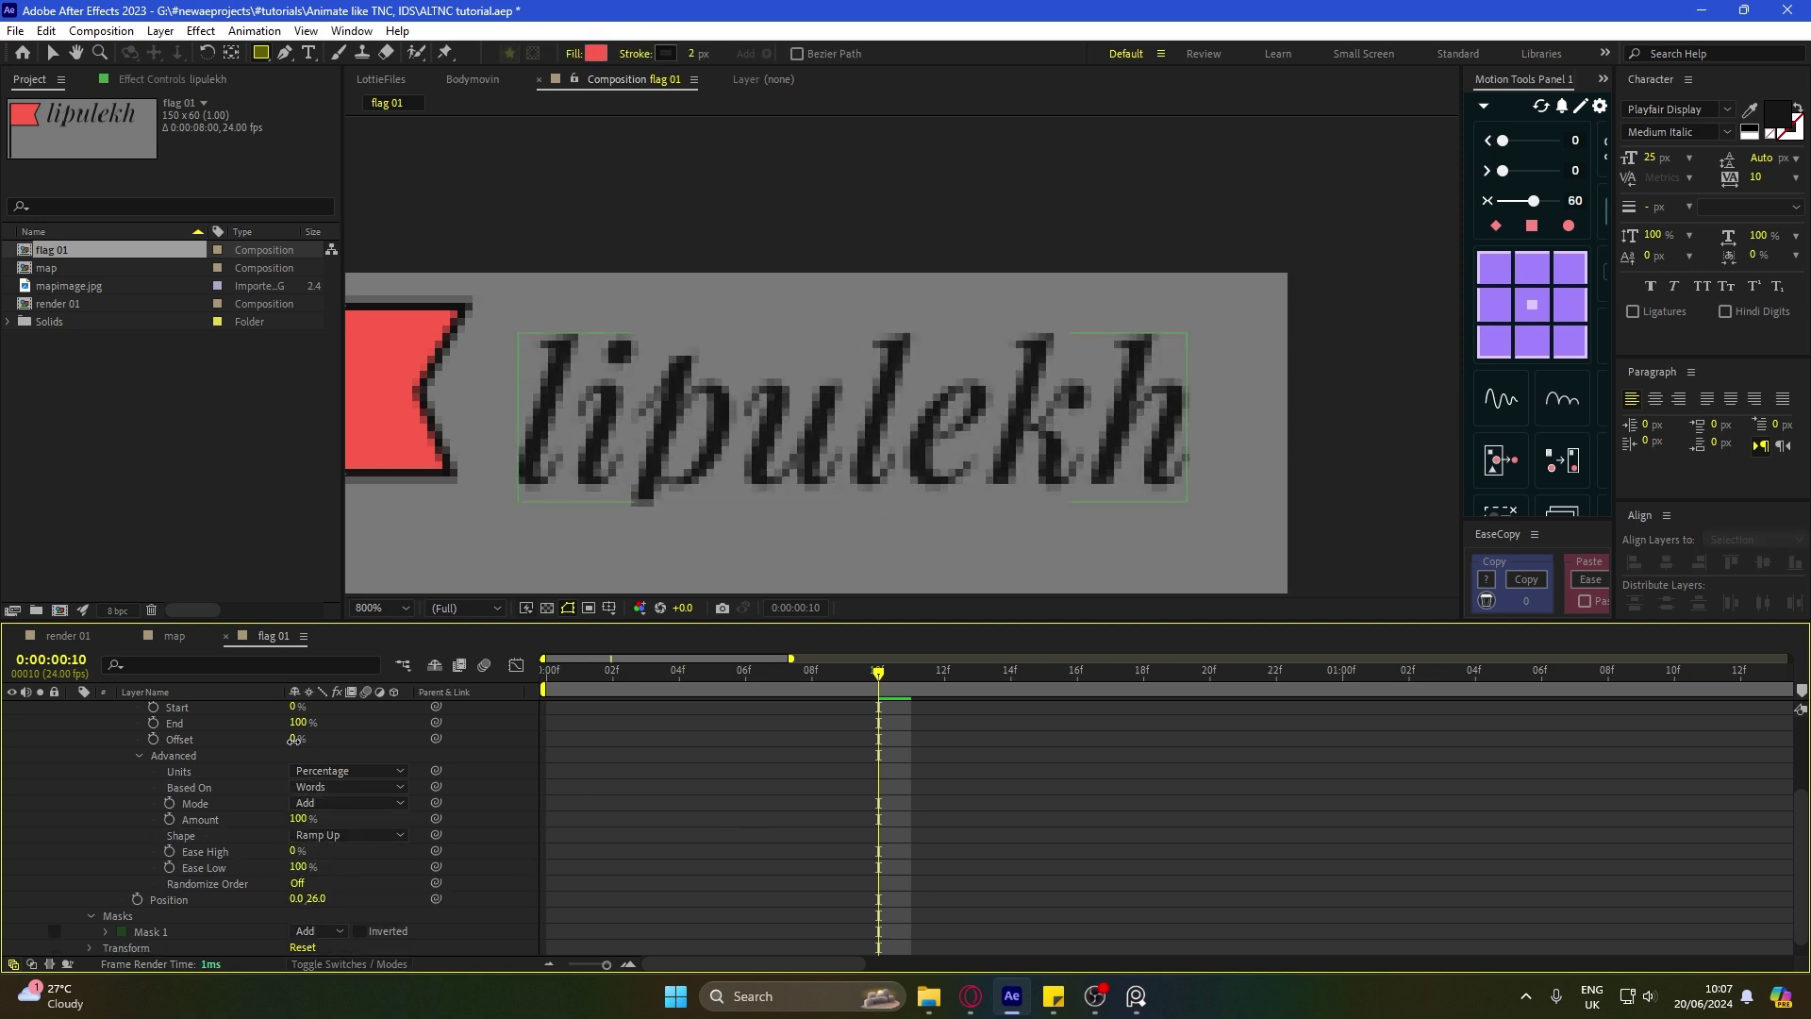
key(Return)
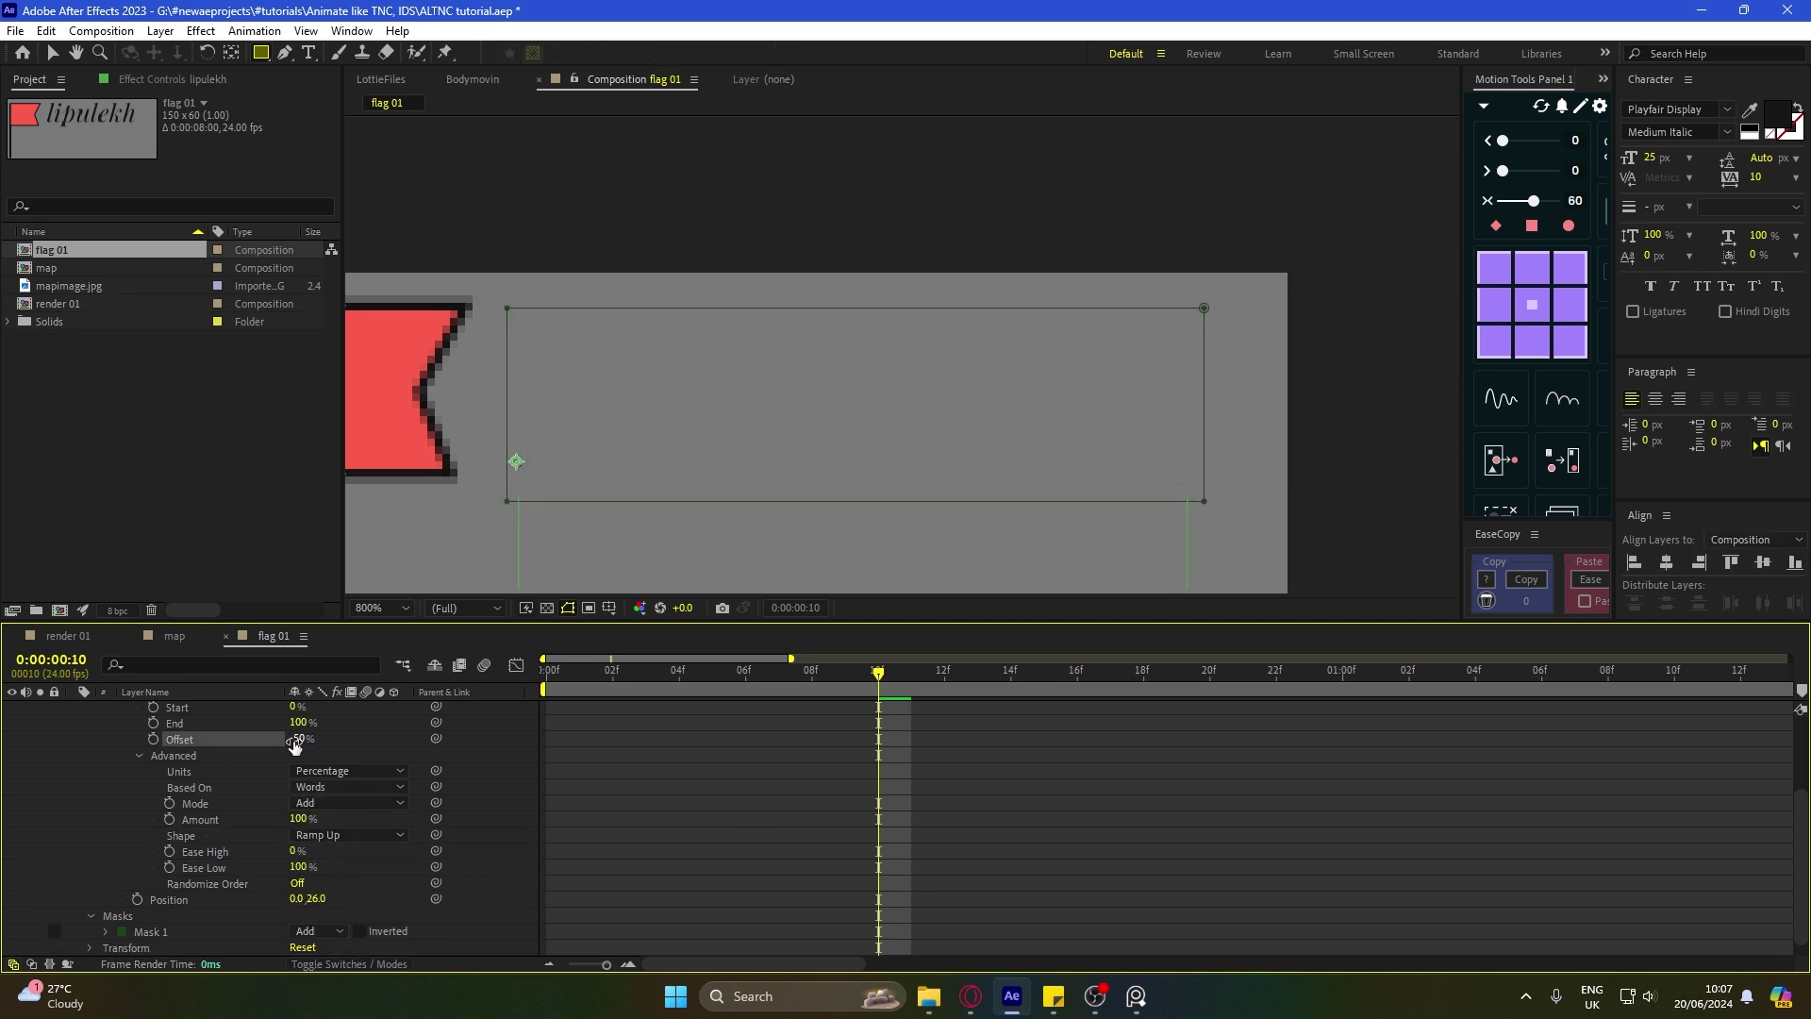
Step: Keyframe the selector's Offset at -50% on 0:00:00:10 and 50% on 0:00:00:20, and apply Easy Ease to both keyframes
click(153, 739)
scroll(1026, 743, up, 1)
key(Page_Down)
key(Page_Down)
key(space)
click(878, 671)
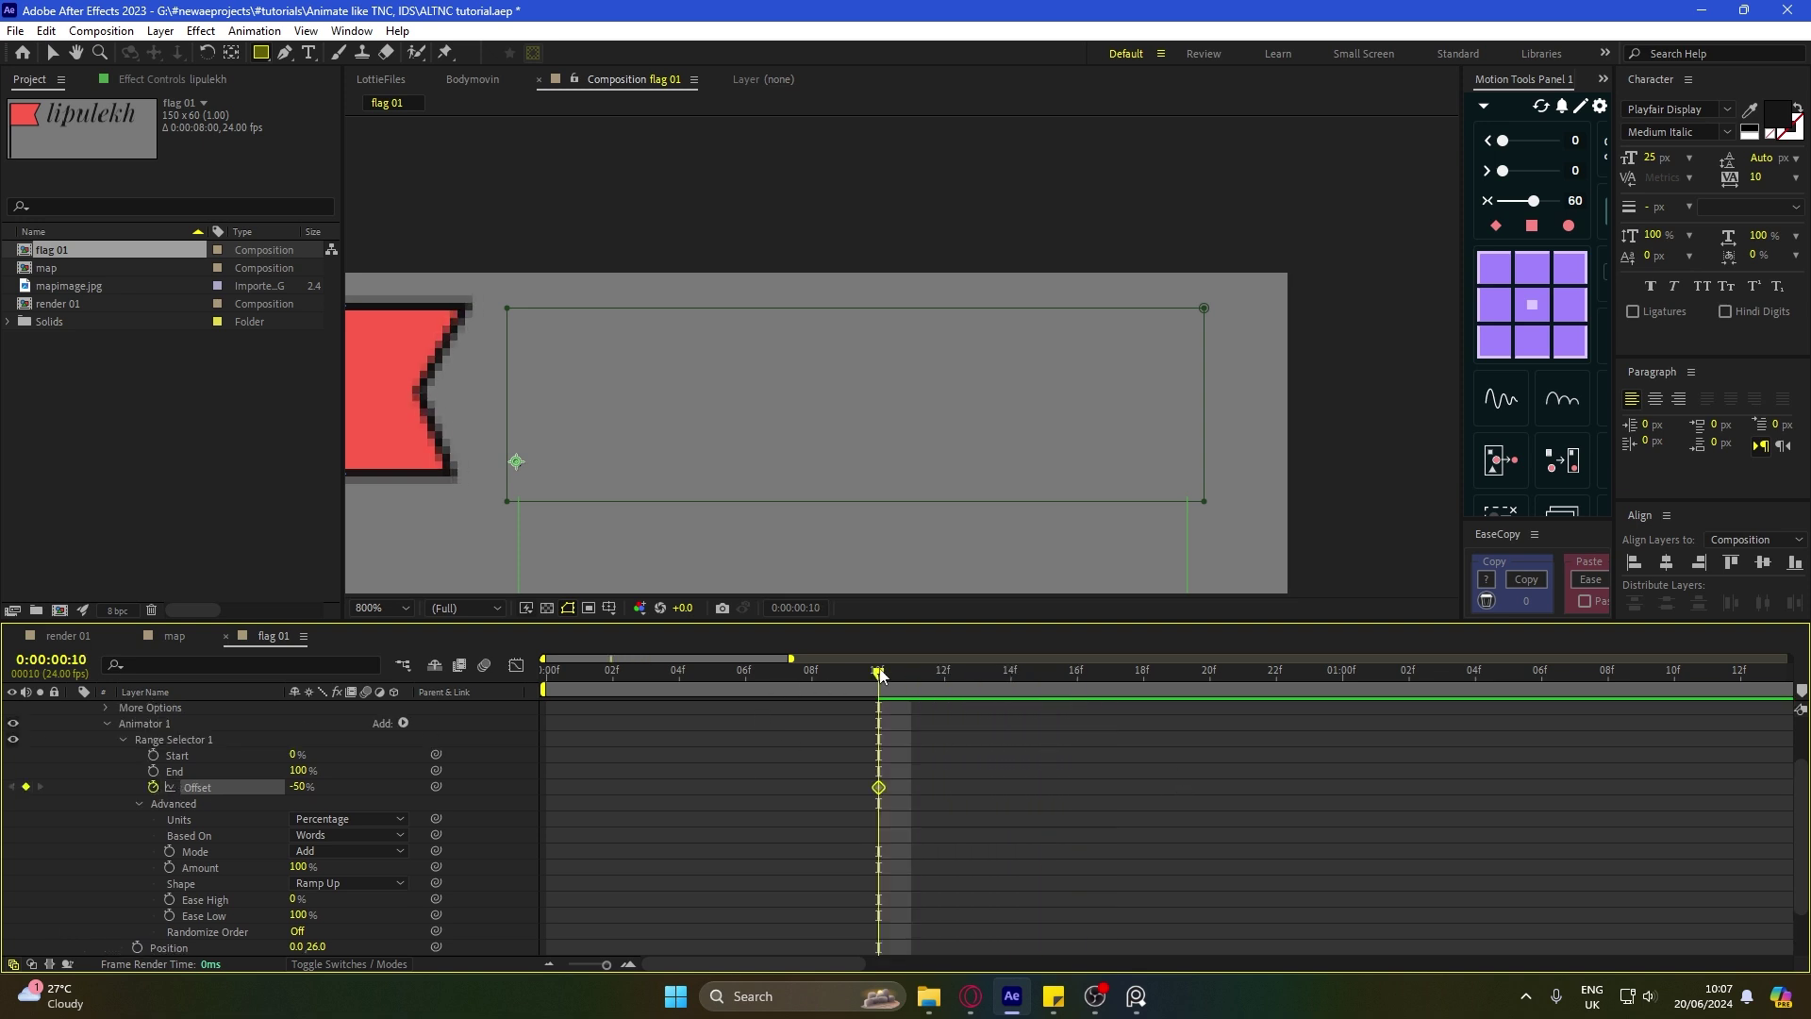
key(shift+Page_Down)
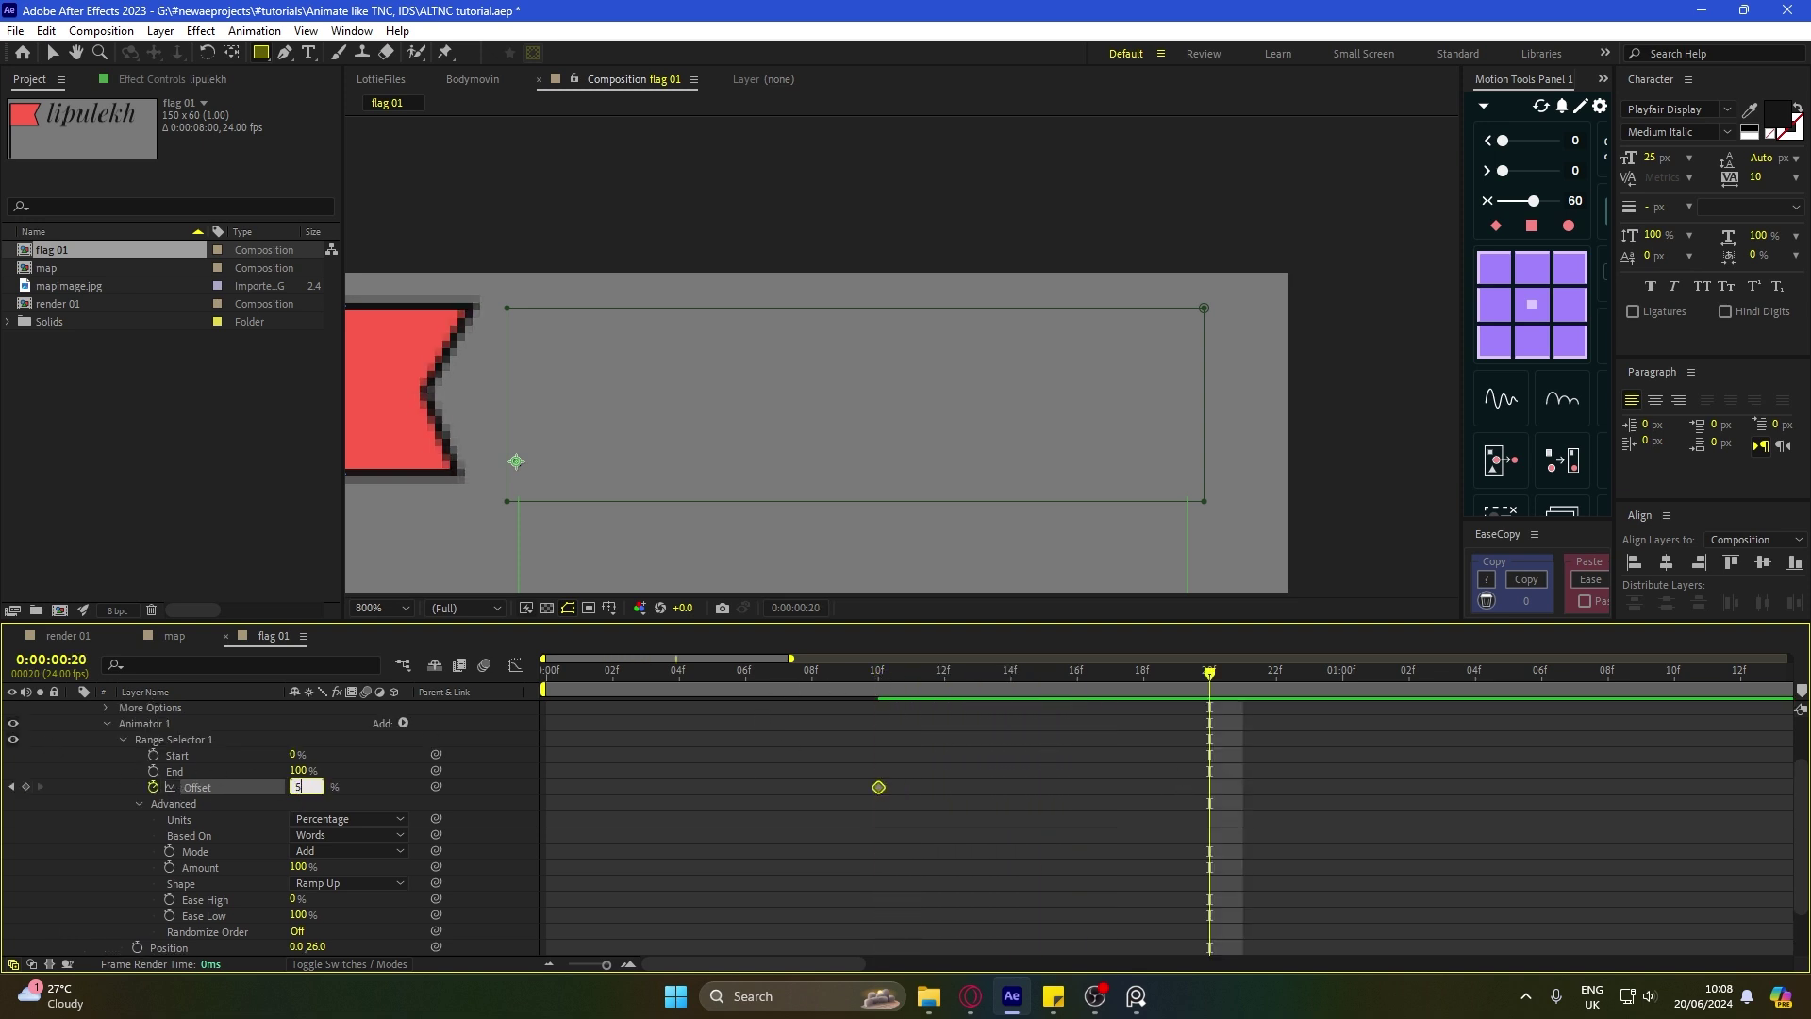
key(Return)
drag(1302, 772, 769, 860)
key(F9)
click(854, 842)
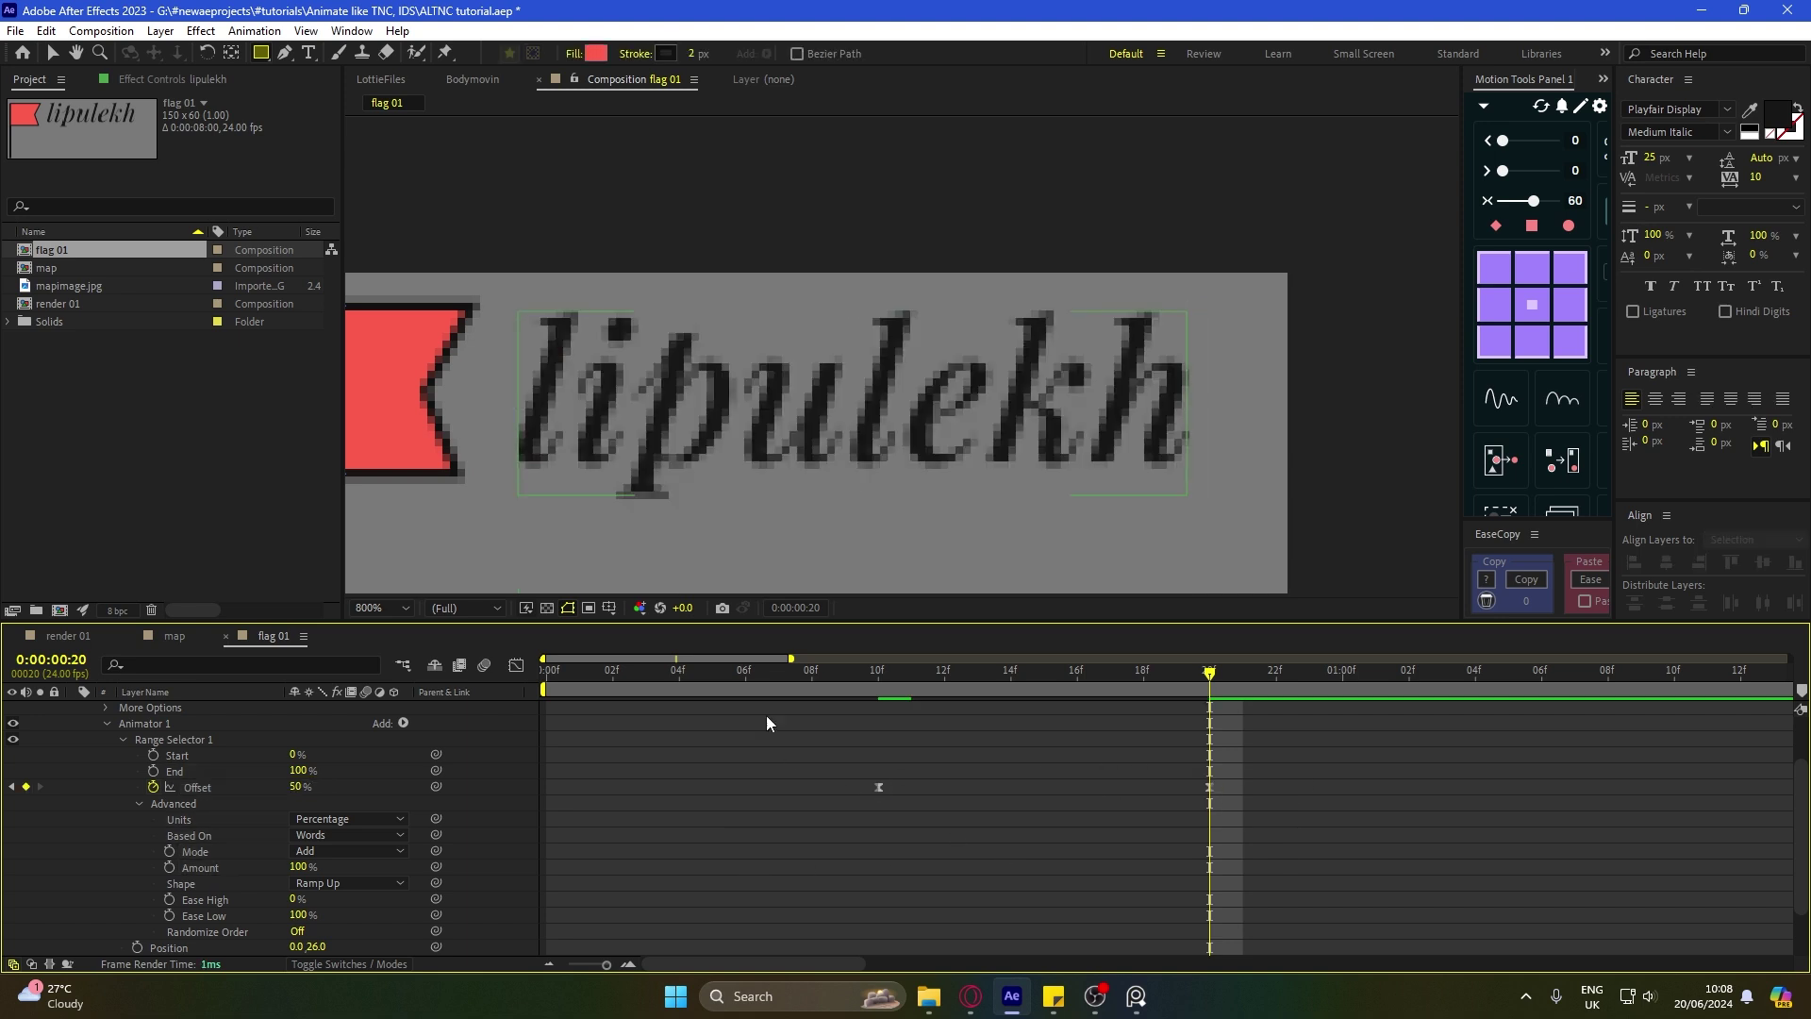
Step: Preview the flag label, then retime the lipulekh layer to start at 0:00:00:08 with its Offset keyframes at 0:00:00:08 and 0:00:00:16
drag(750, 674, 2, 825)
key(space)
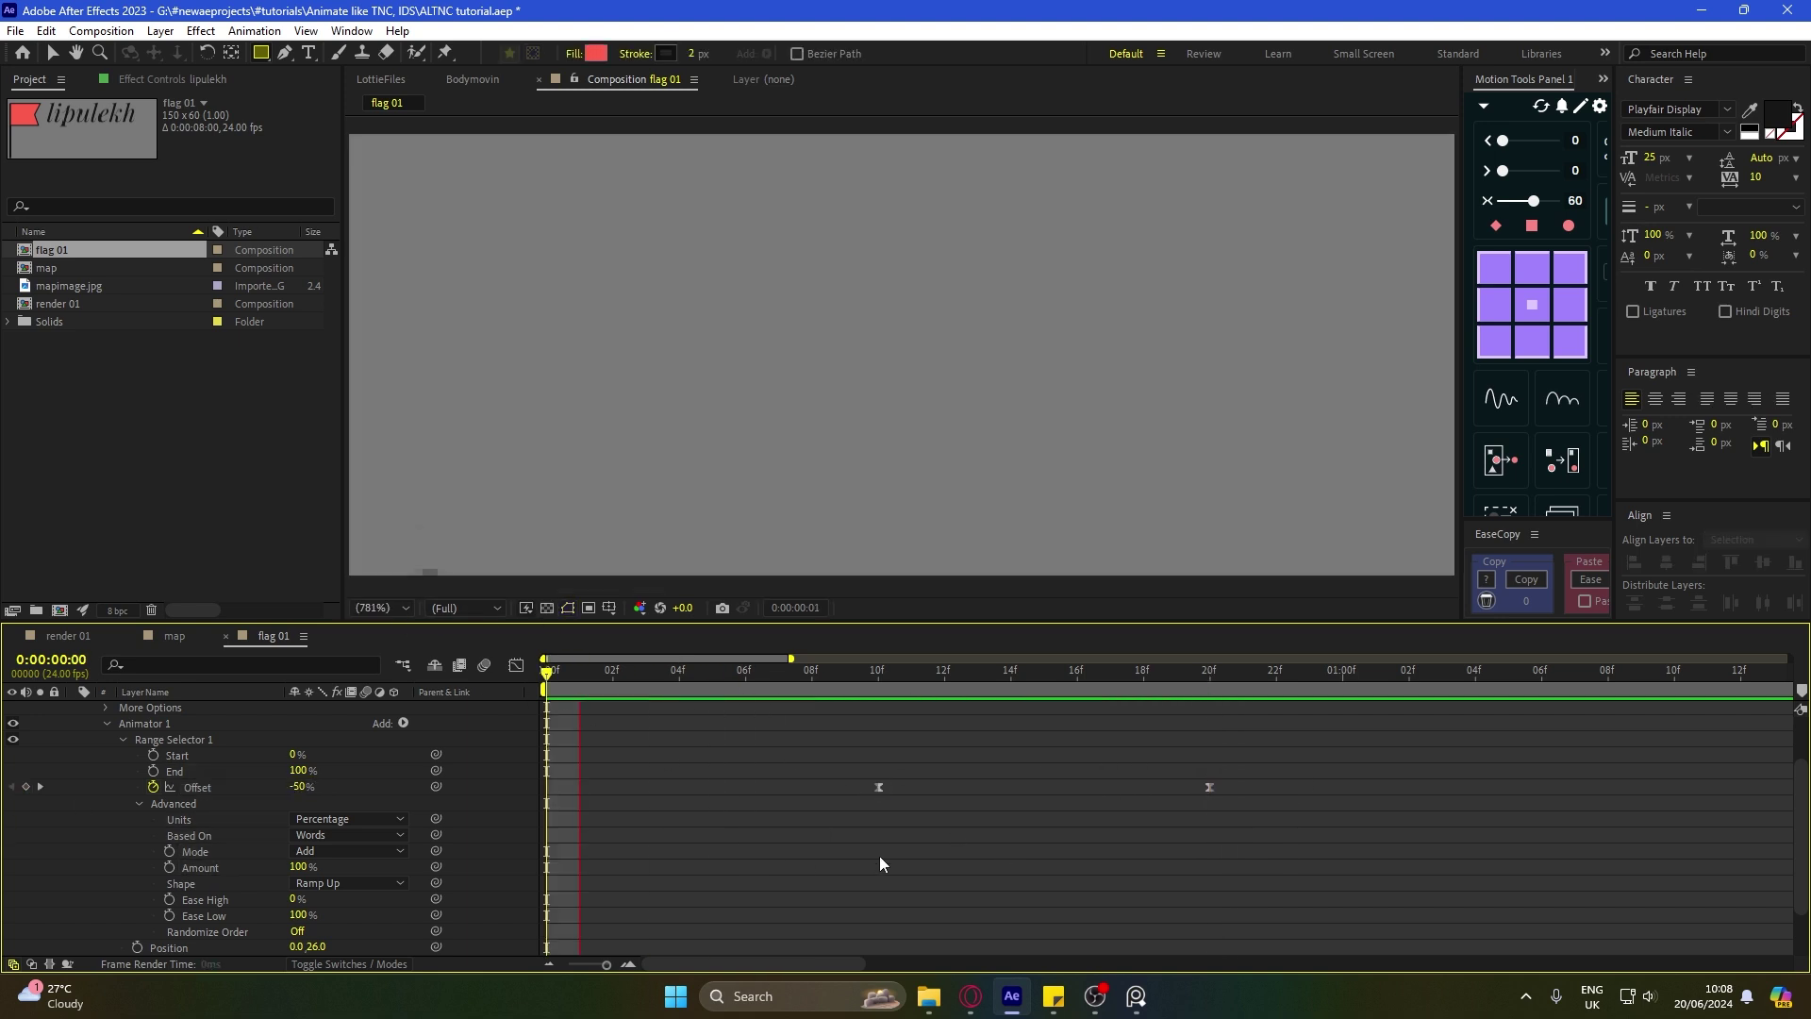
scroll(712, 454, down, 4)
drag(604, 675, 539, 687)
scroll(1036, 363, up, 1)
key(space)
key(v)
scroll(915, 784, up, 1)
click(872, 678)
scroll(883, 752, up, 1)
key(u)
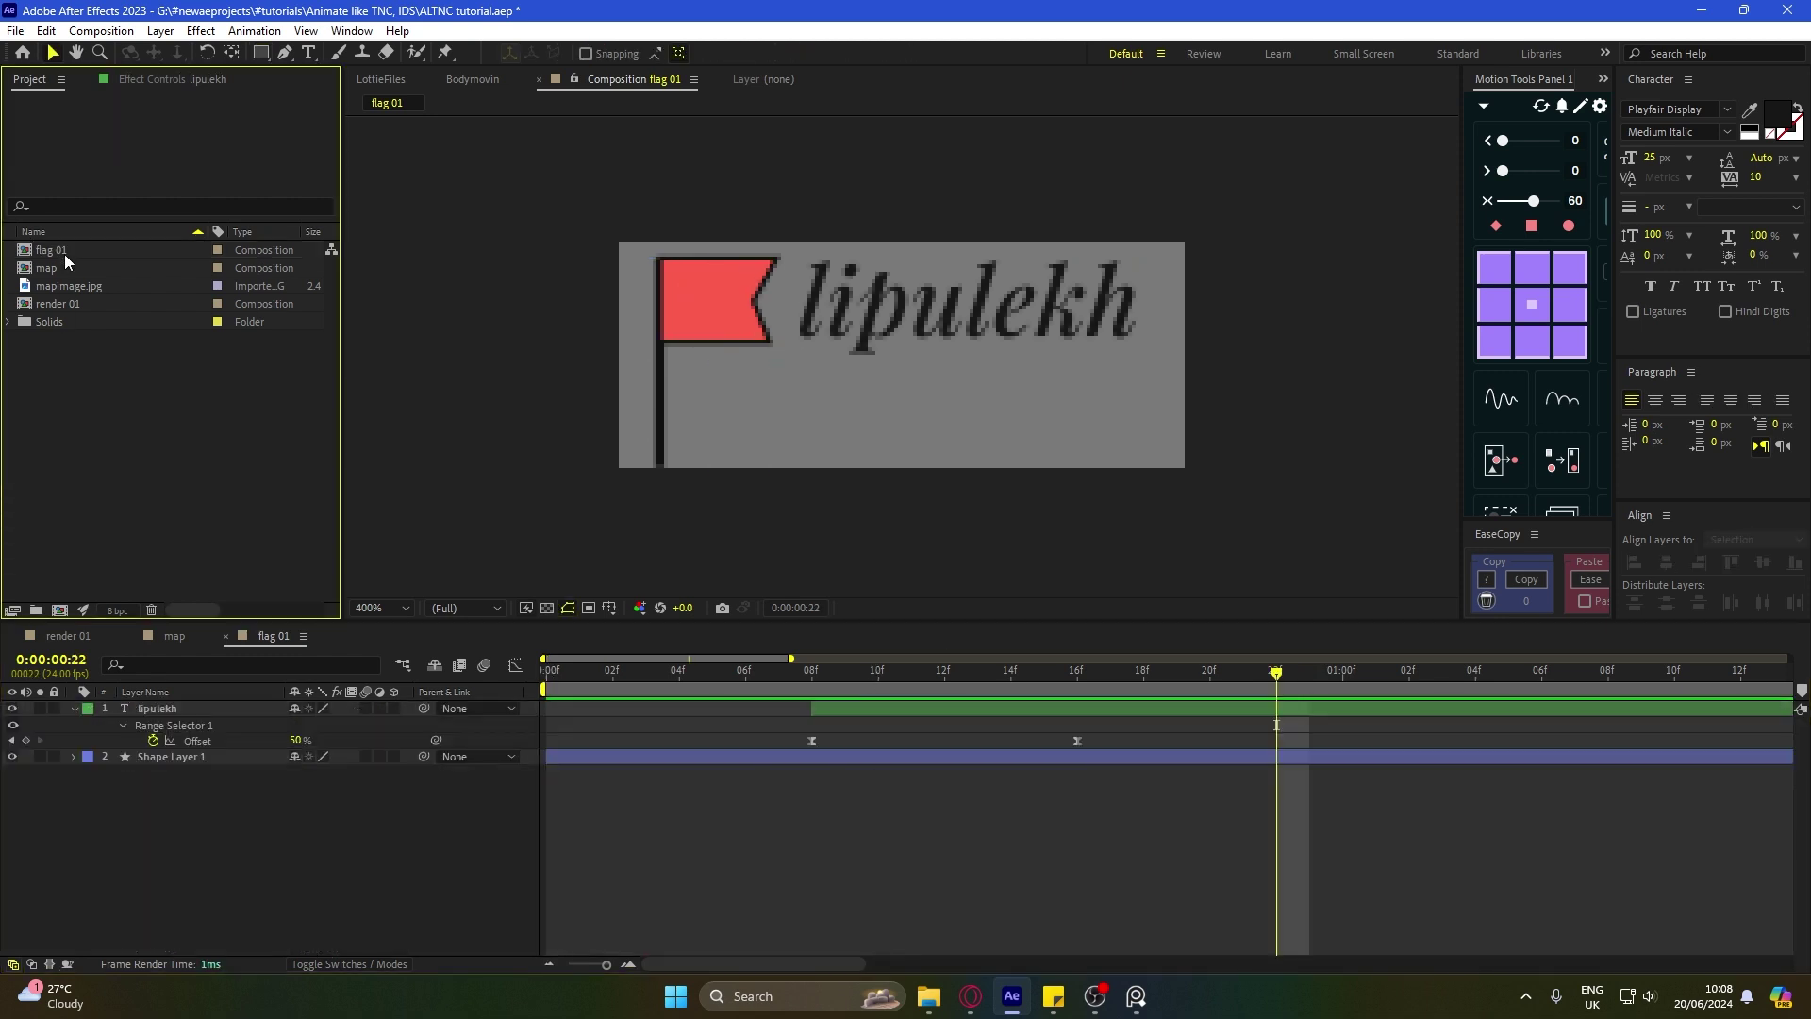
Step: Duplicate the flag 01 composition, open flag 02 and set its height to 70 px
click(64, 253)
key(ctrl+d)
double_click(75, 269)
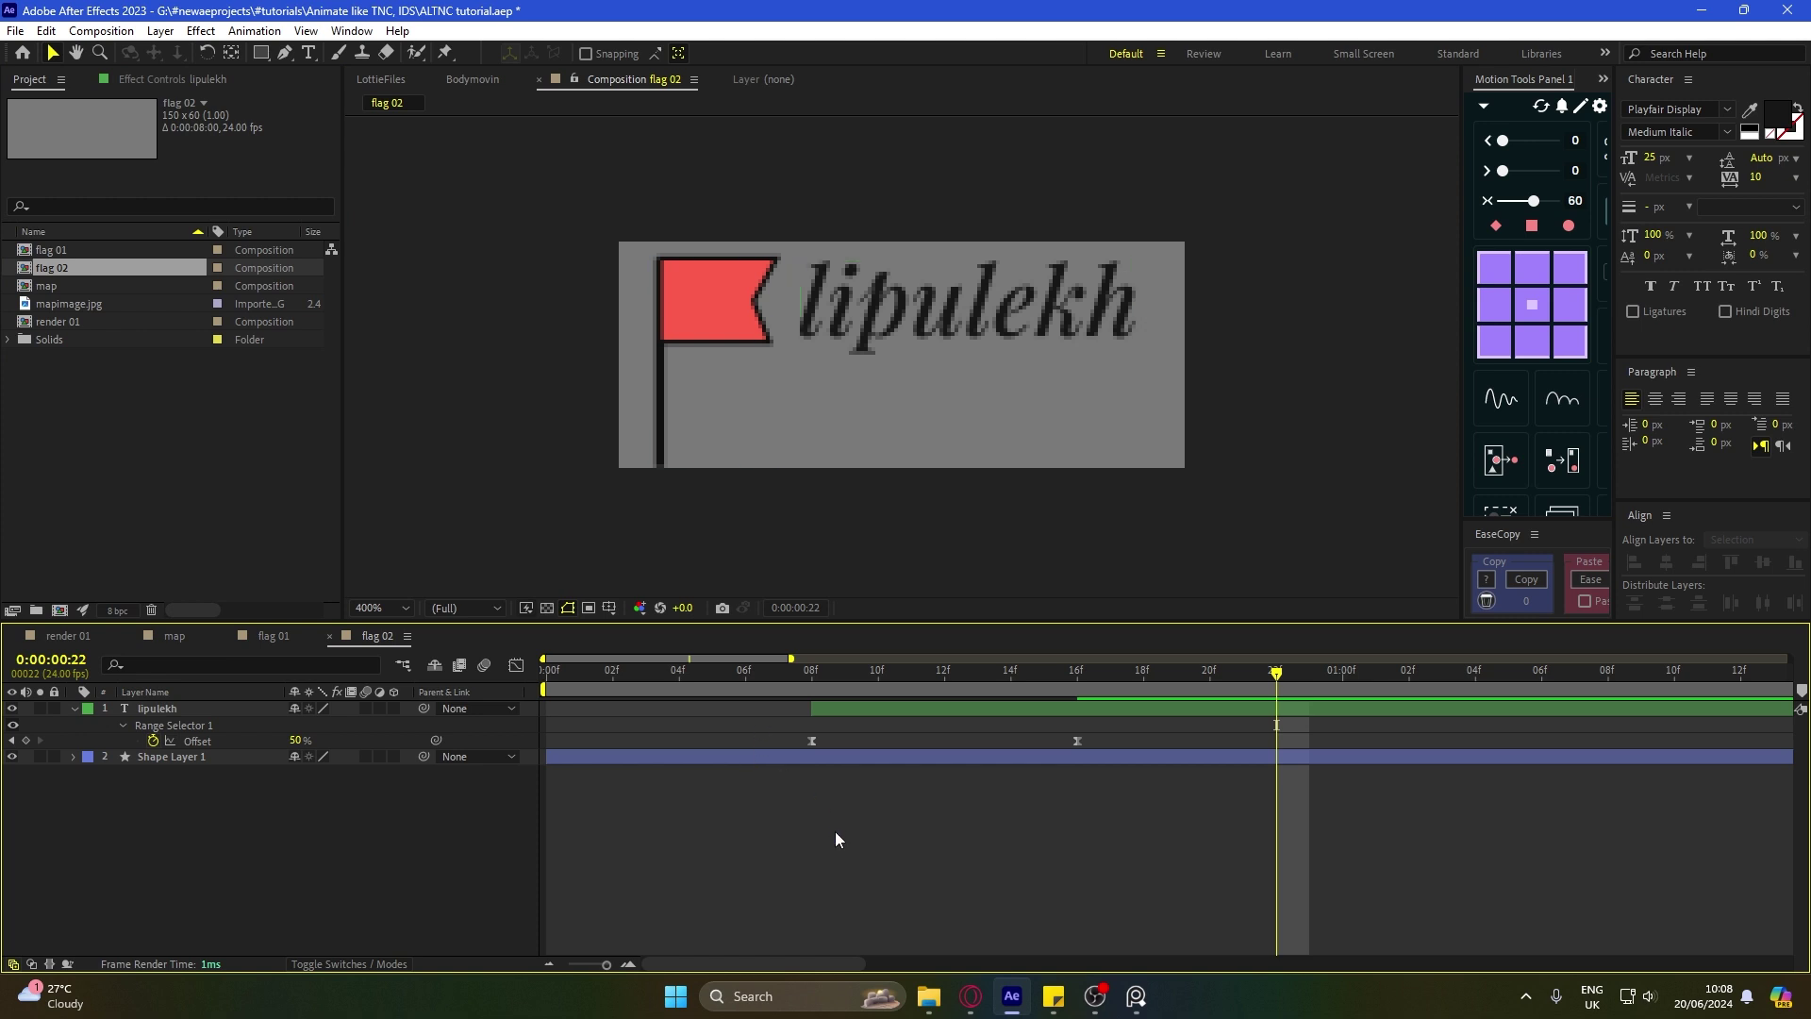
key(ctrl+k)
click(771, 438)
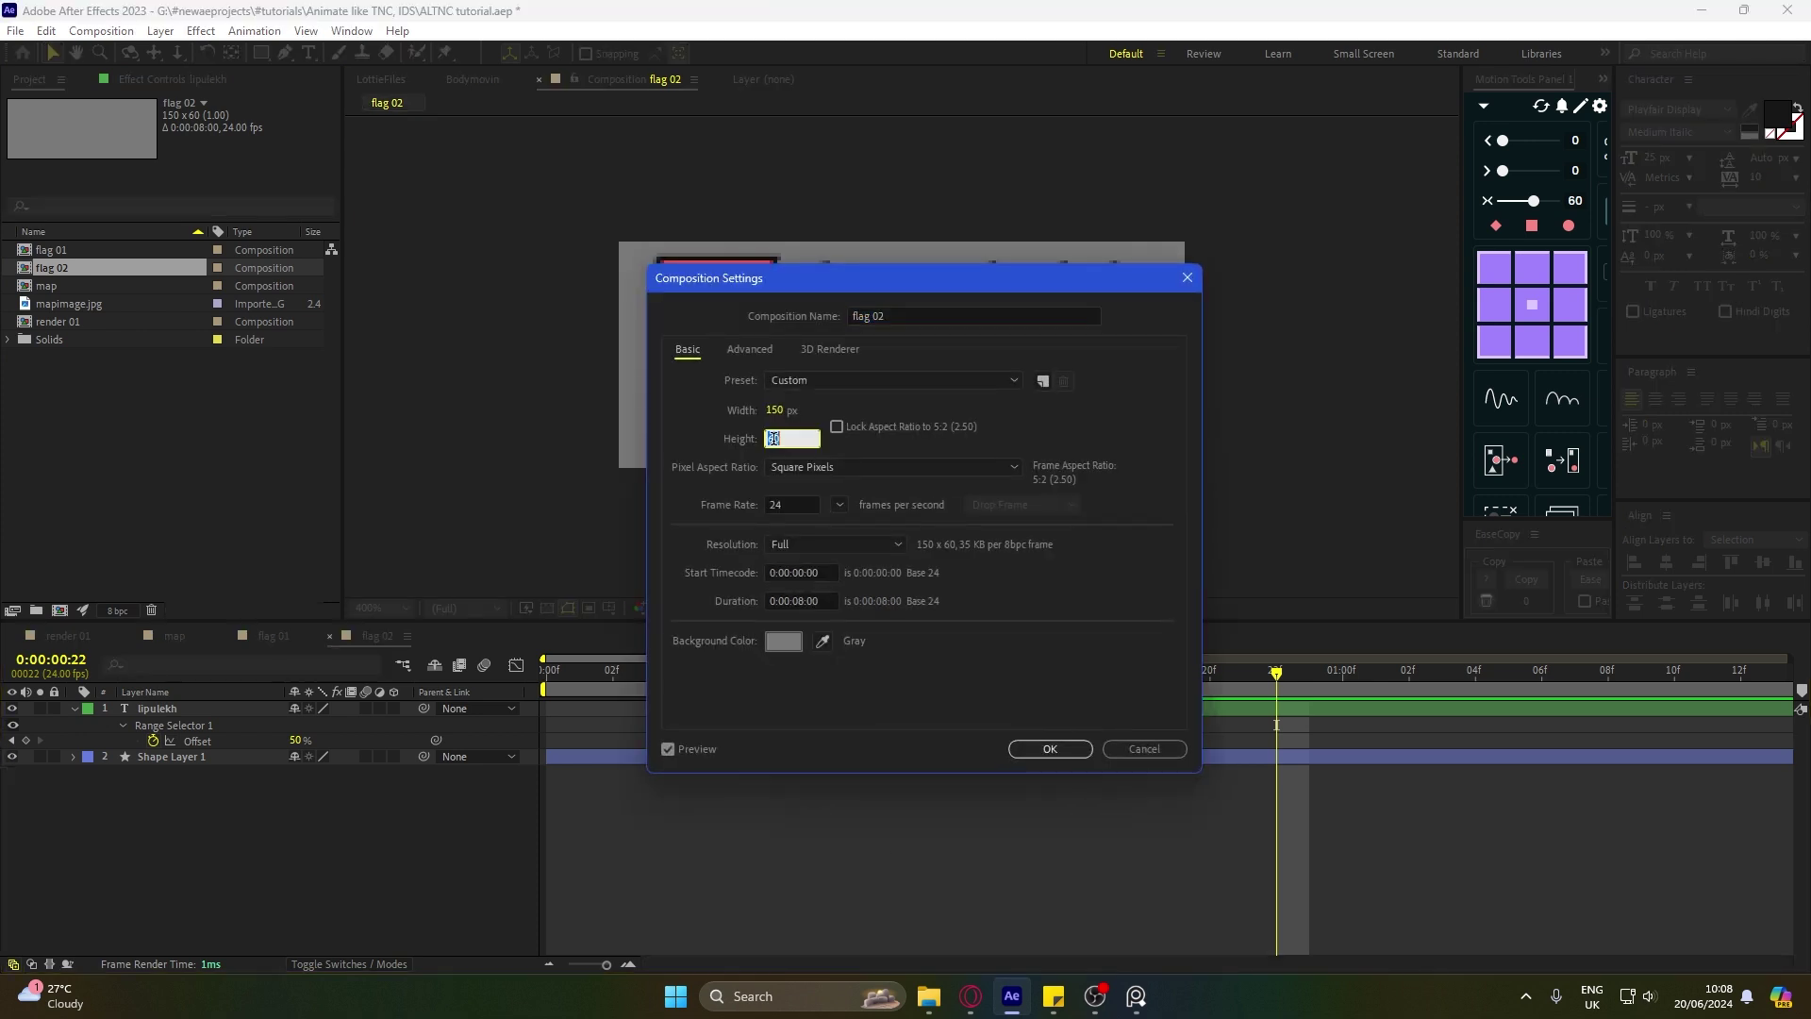
key(Return)
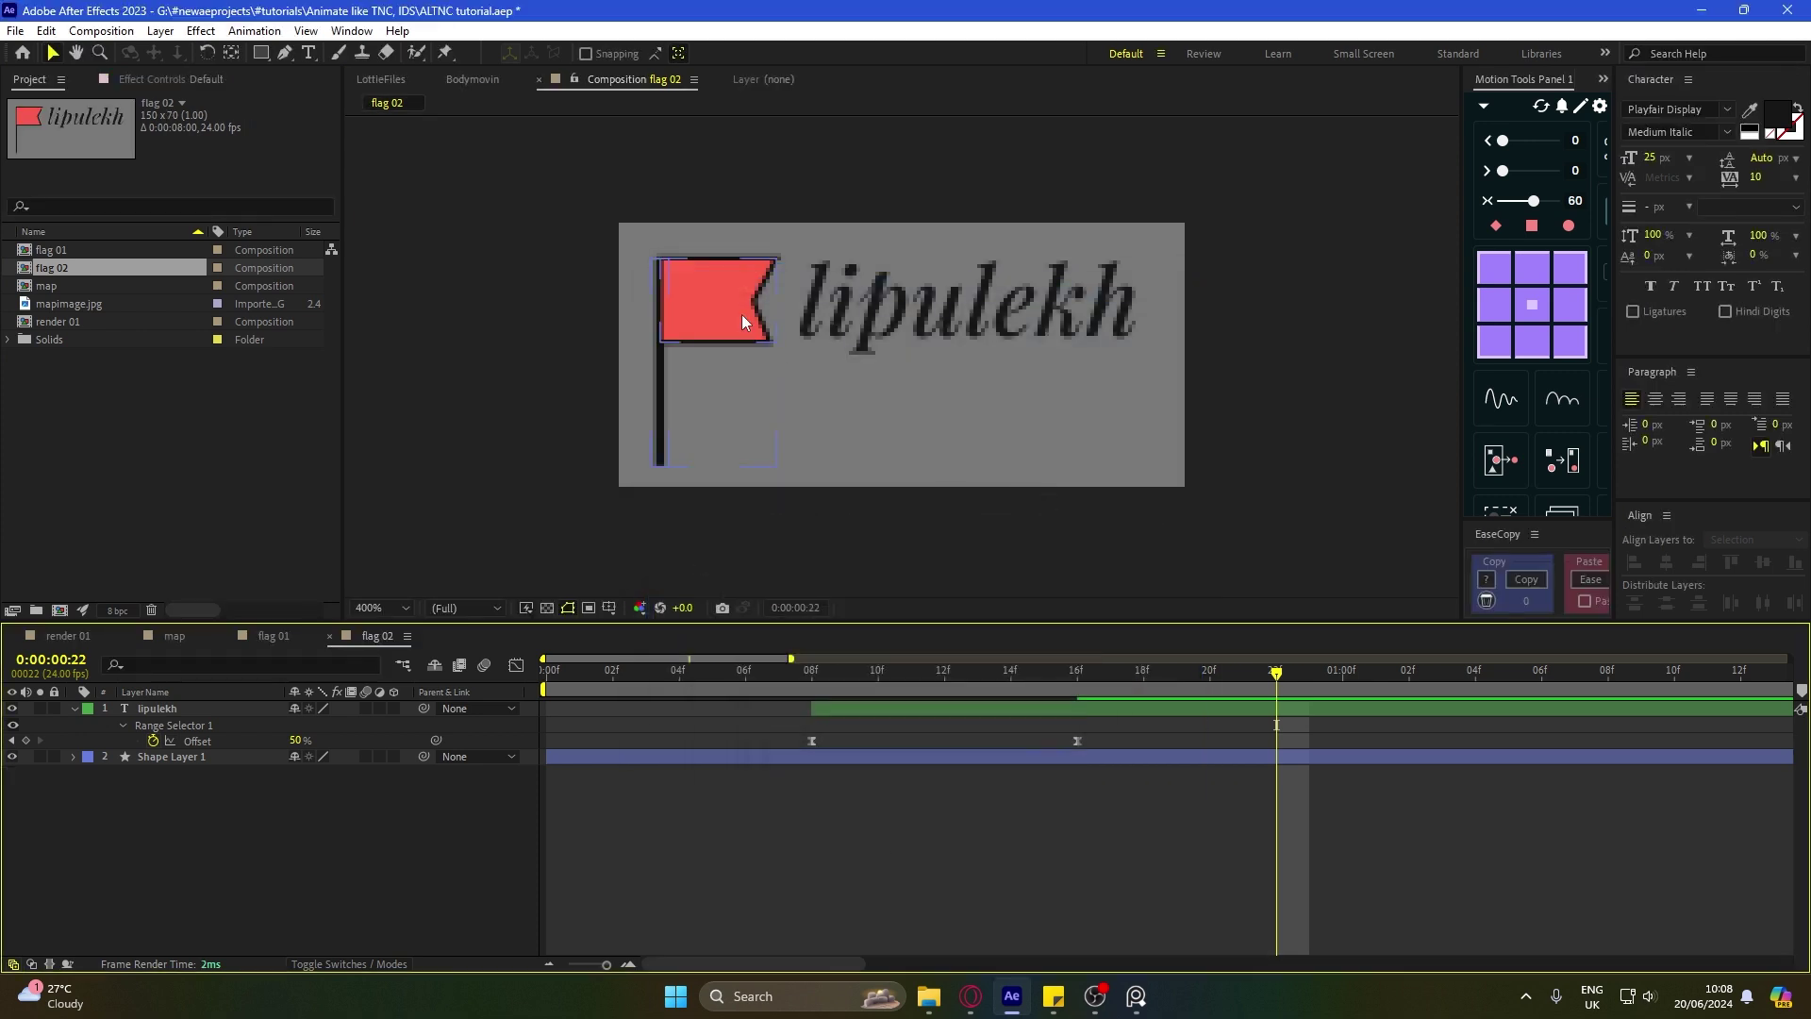
Step: At 0:00:00:05, extend the flag pole's bottom path point down to the lower edge of the flag 02 composition
click(741, 314)
key(u)
click(712, 672)
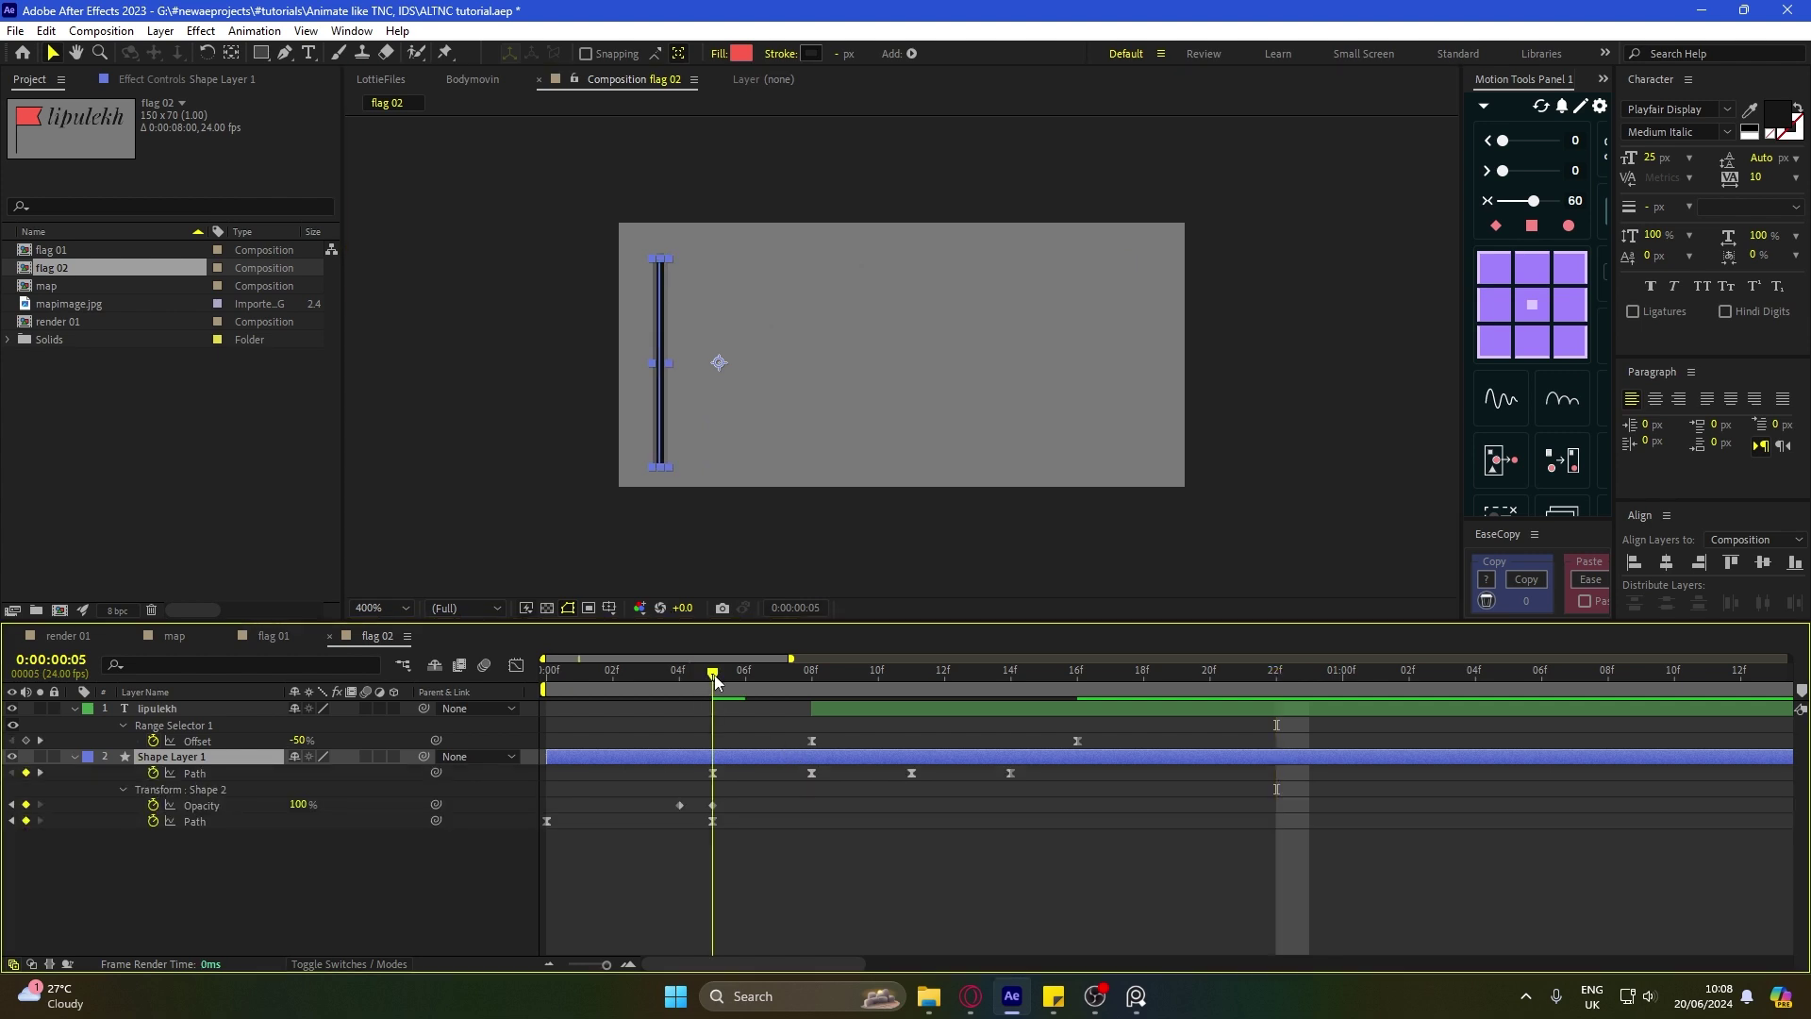
key(g)
click(662, 467)
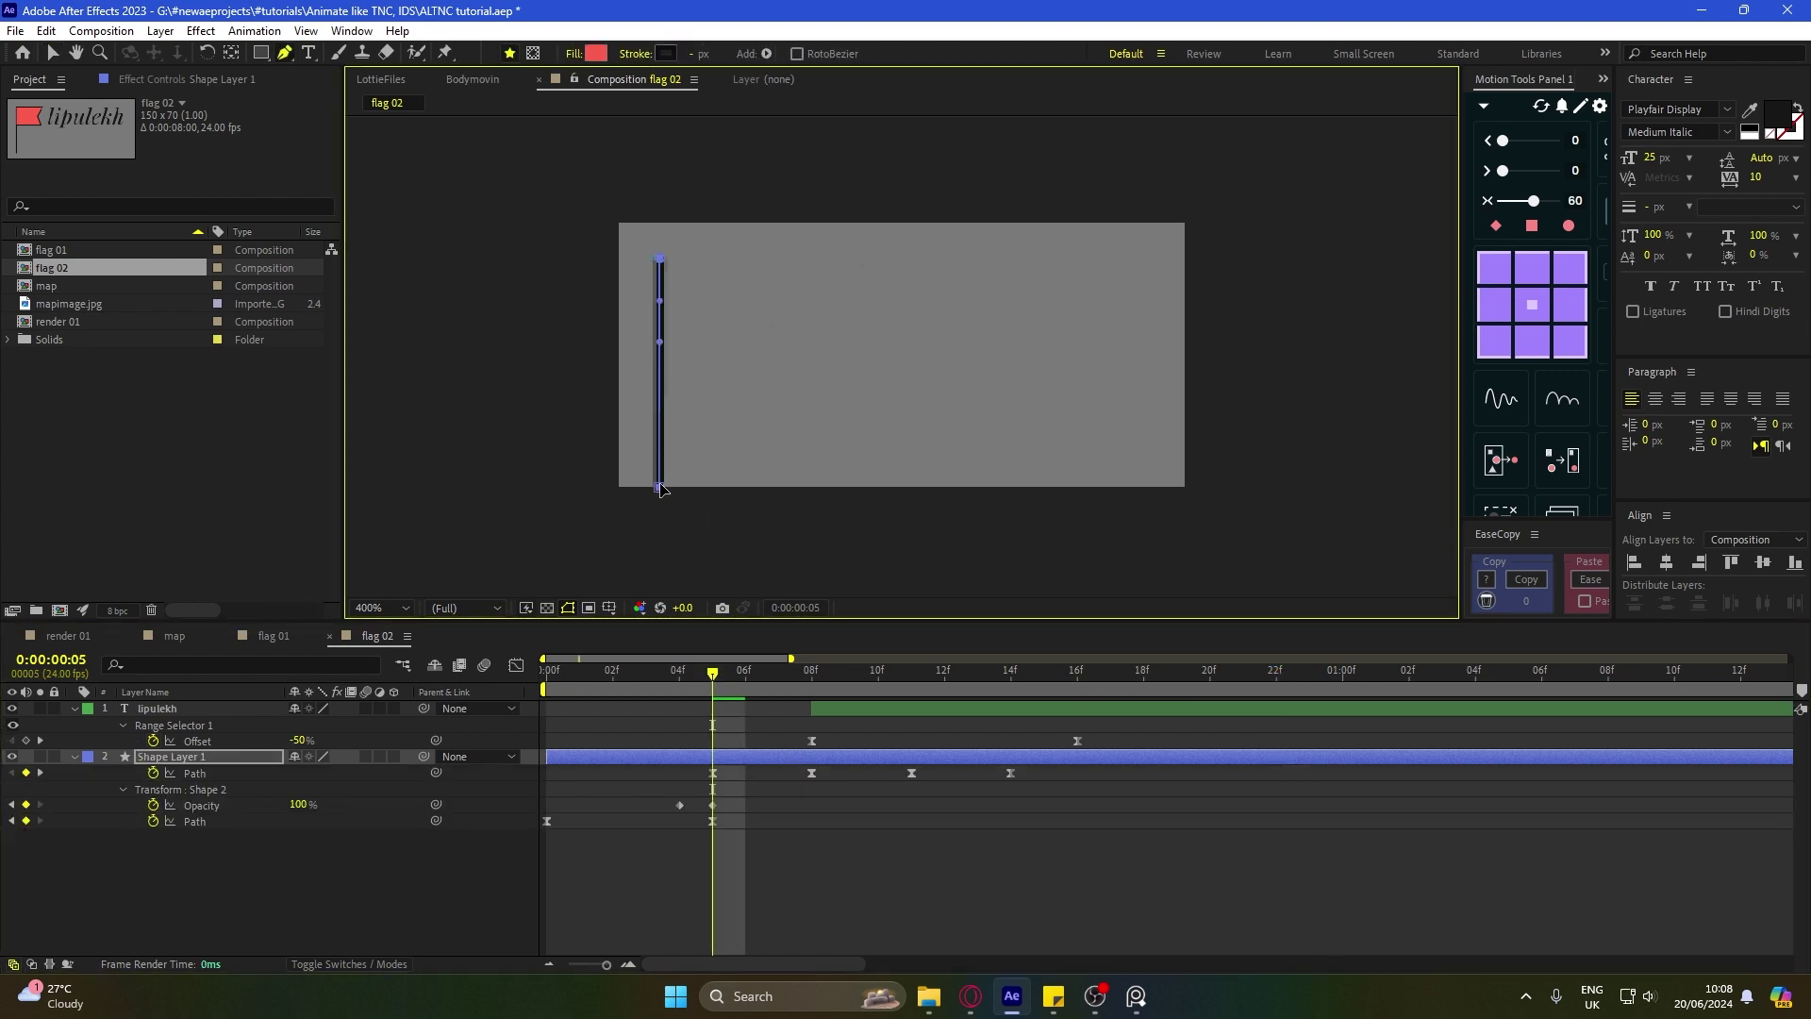
key(v)
Step: At 0:00:00:00, lower the pole's bottom path point to the composition's lower edge, preview the animation and save the project
click(477, 692)
key(Home)
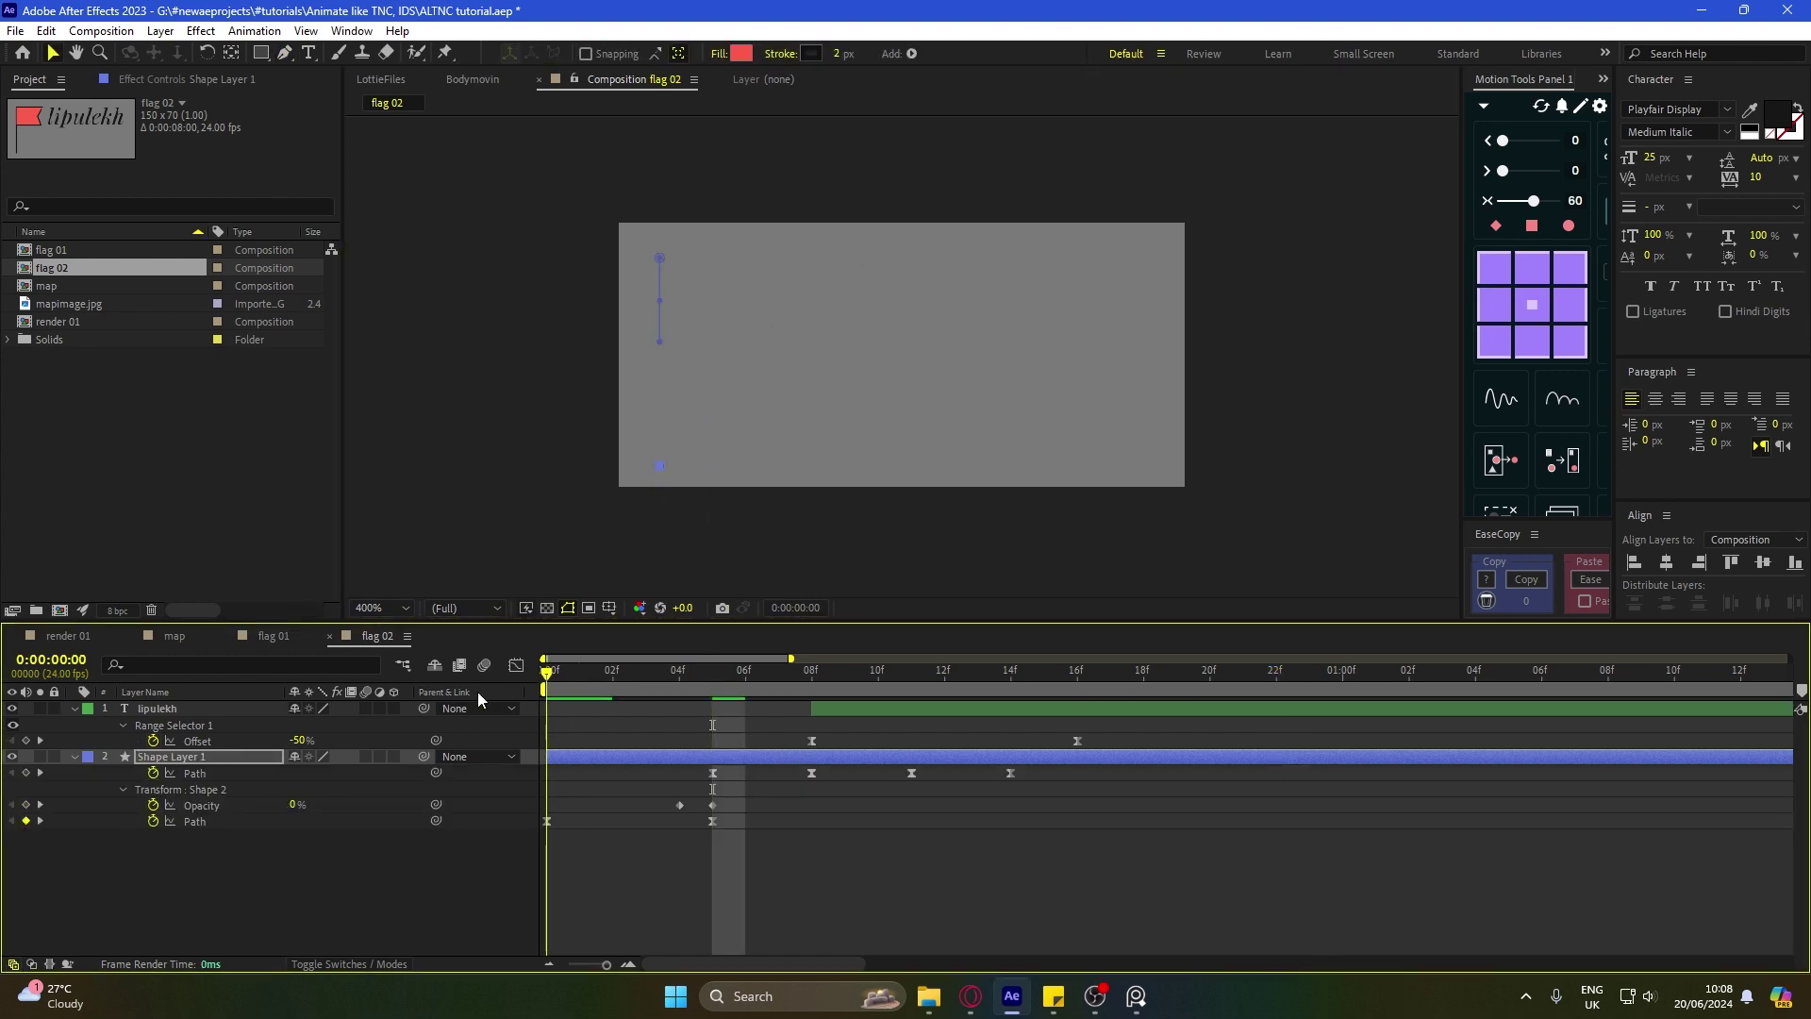
click(663, 470)
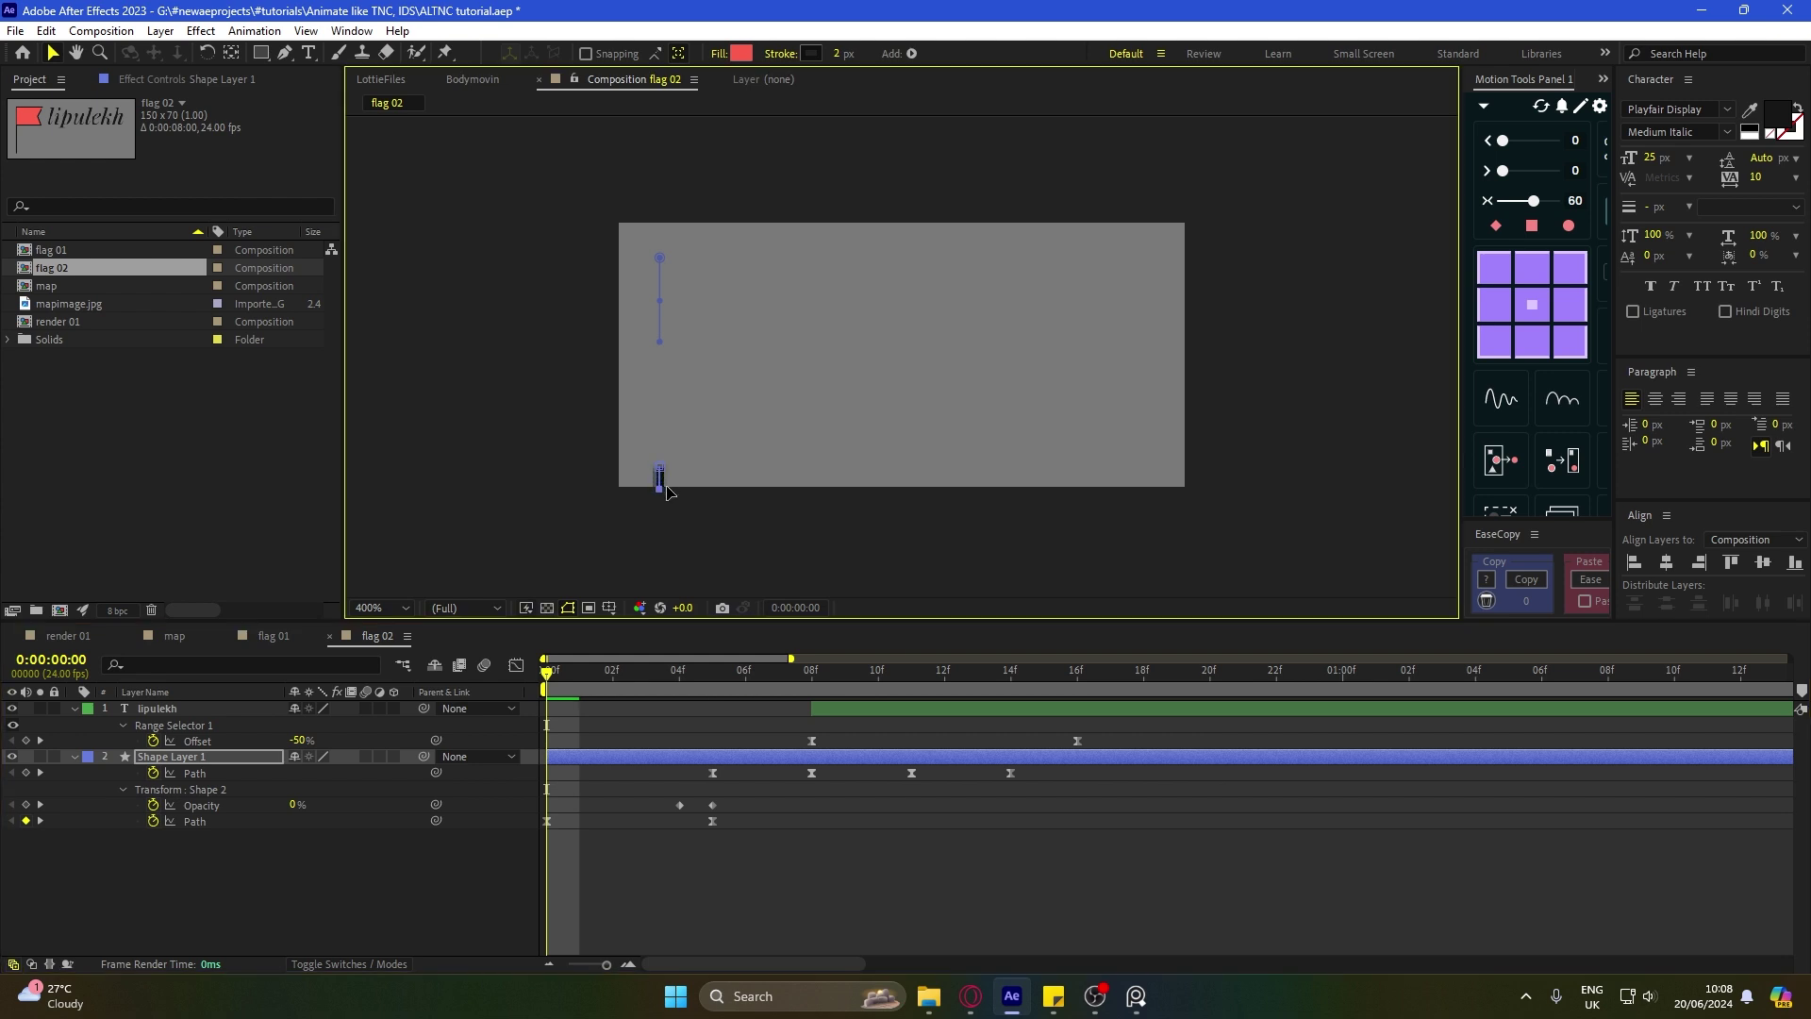
key(space)
key(space)
click(792, 866)
key(ctrl+s)
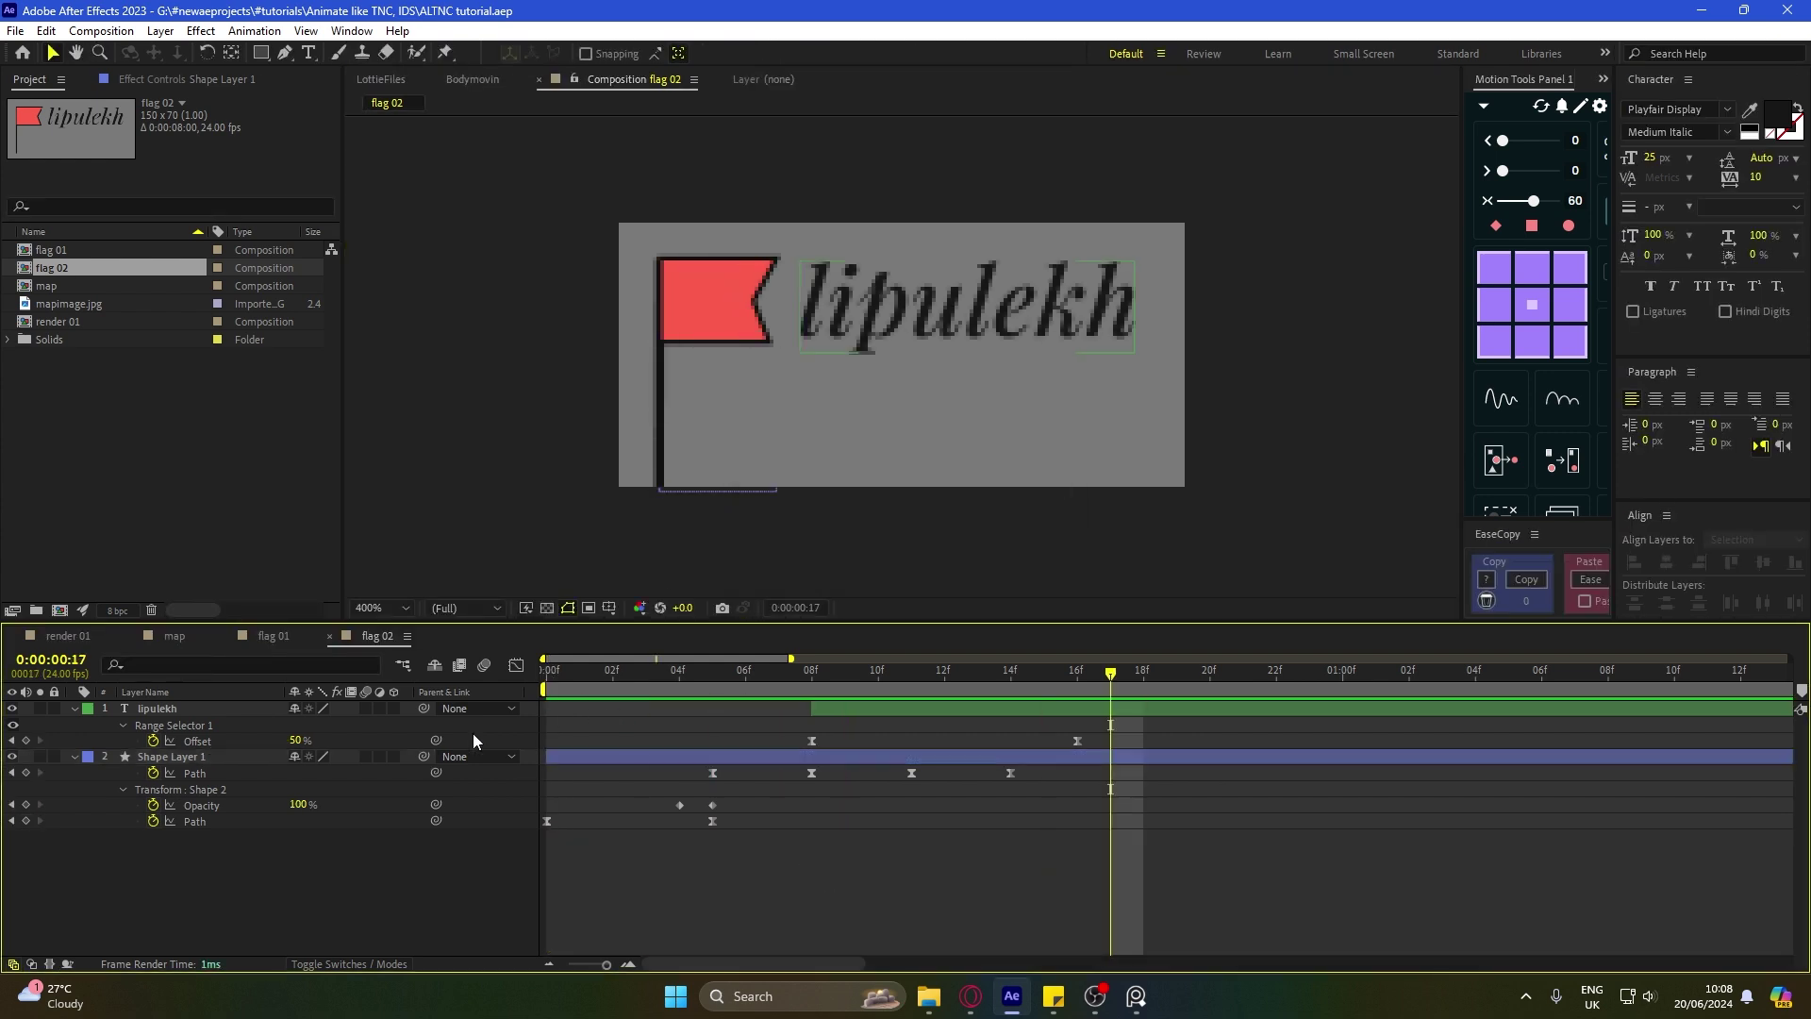
Step: Move the flag shape and the lipulekh text up together toward the upper edge of the composition
click(688, 308)
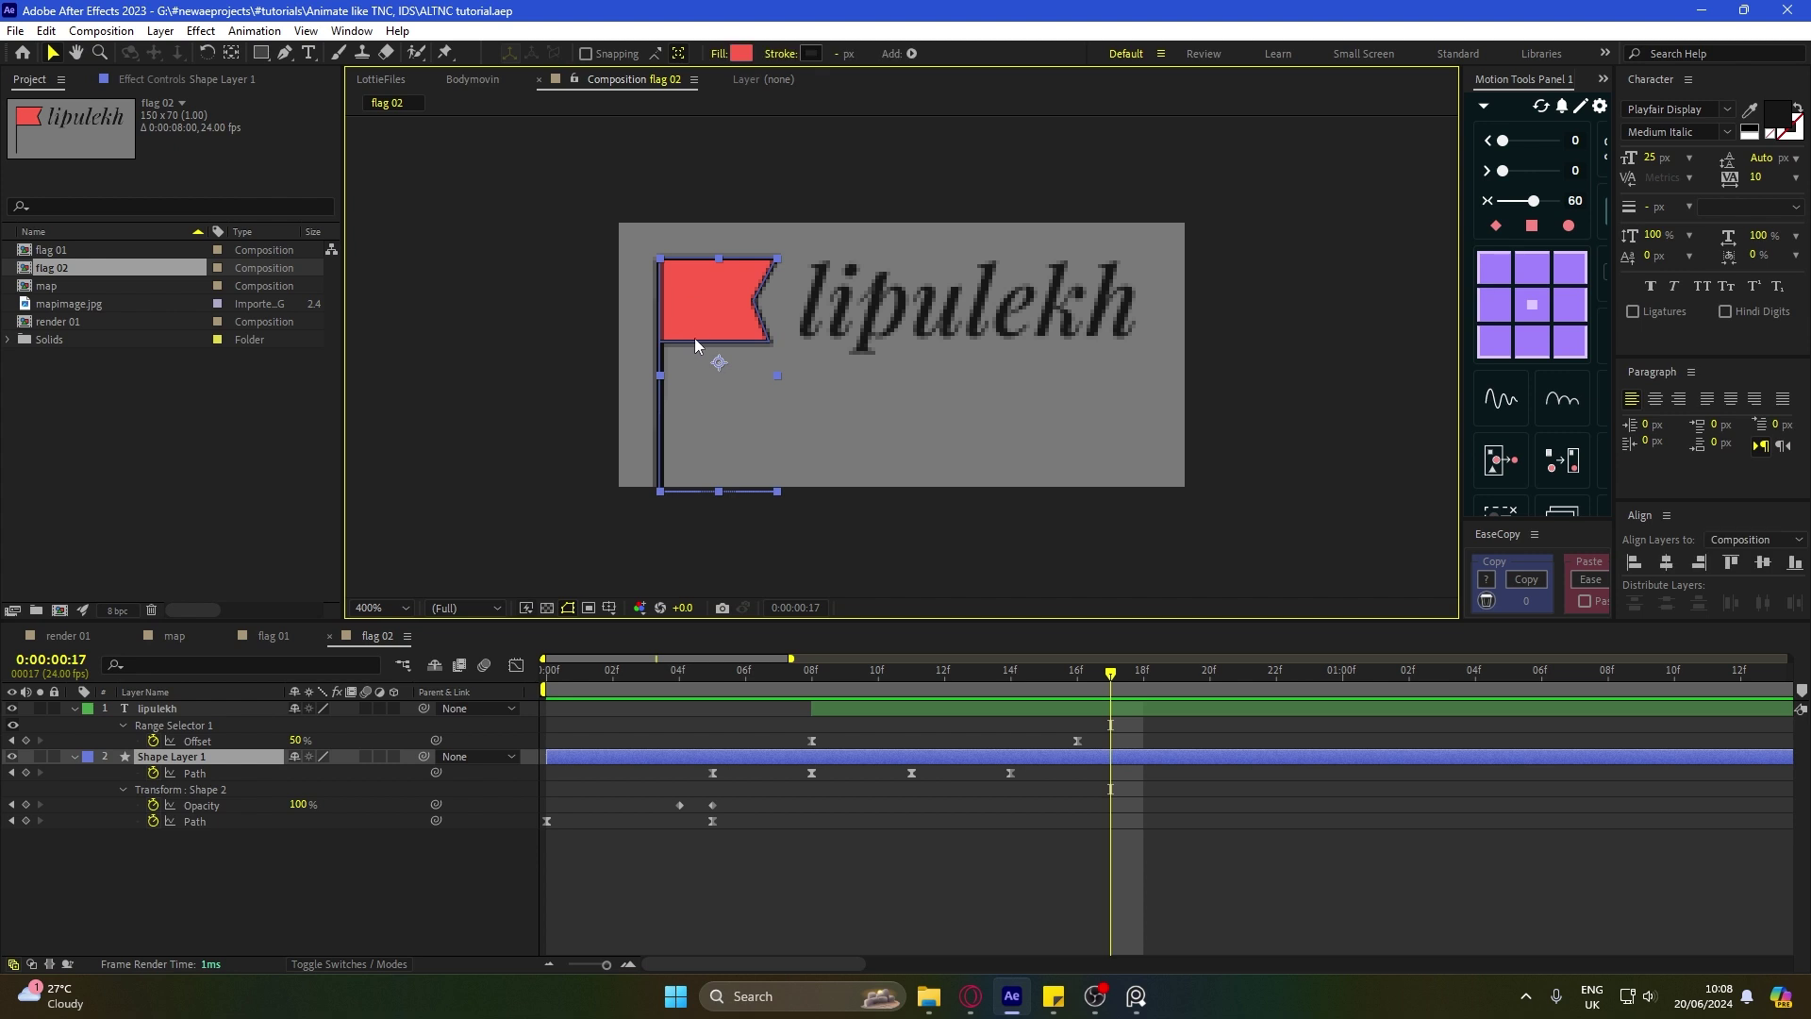
key(ctrl+z)
shift+click(884, 314)
drag(674, 323, 674, 303)
key(ctrl+z)
click(741, 944)
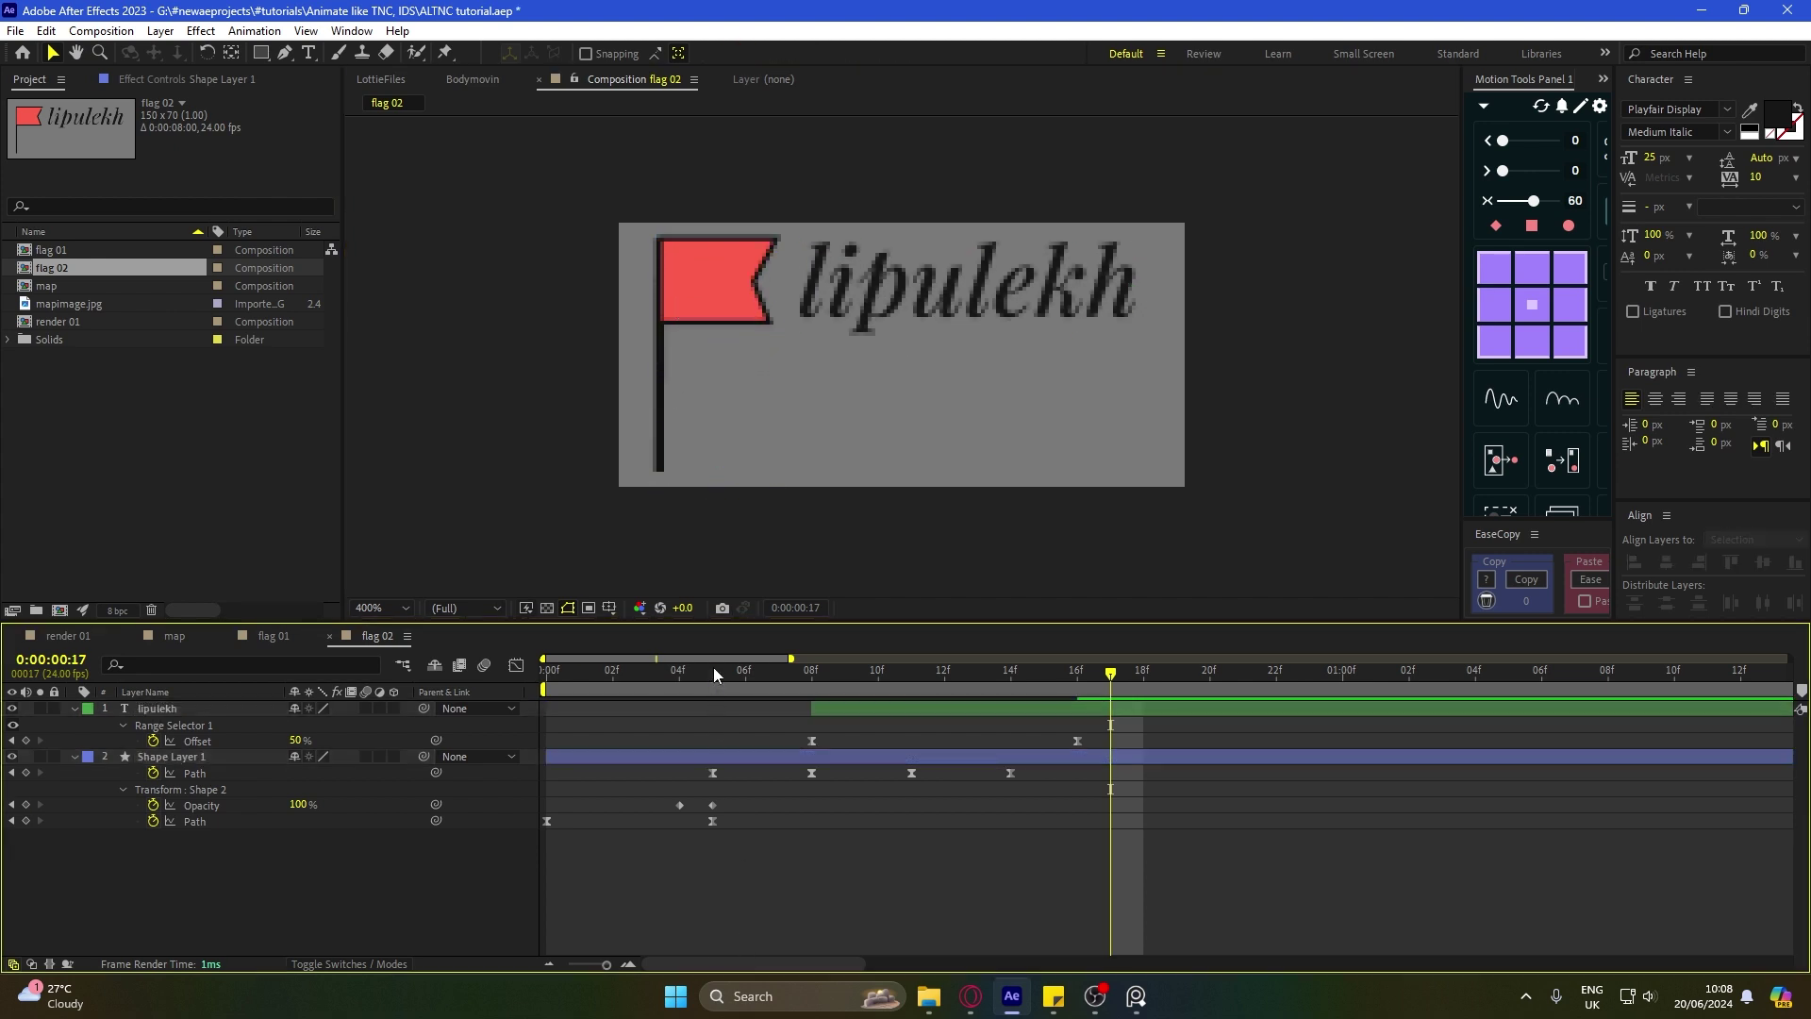
Step: Lengthen the raised pole at the 0:00:00:05 keyframe so its bottom point sits just past the composition's lower edge
click(713, 666)
click(659, 472)
key(g)
key(g)
click(660, 491)
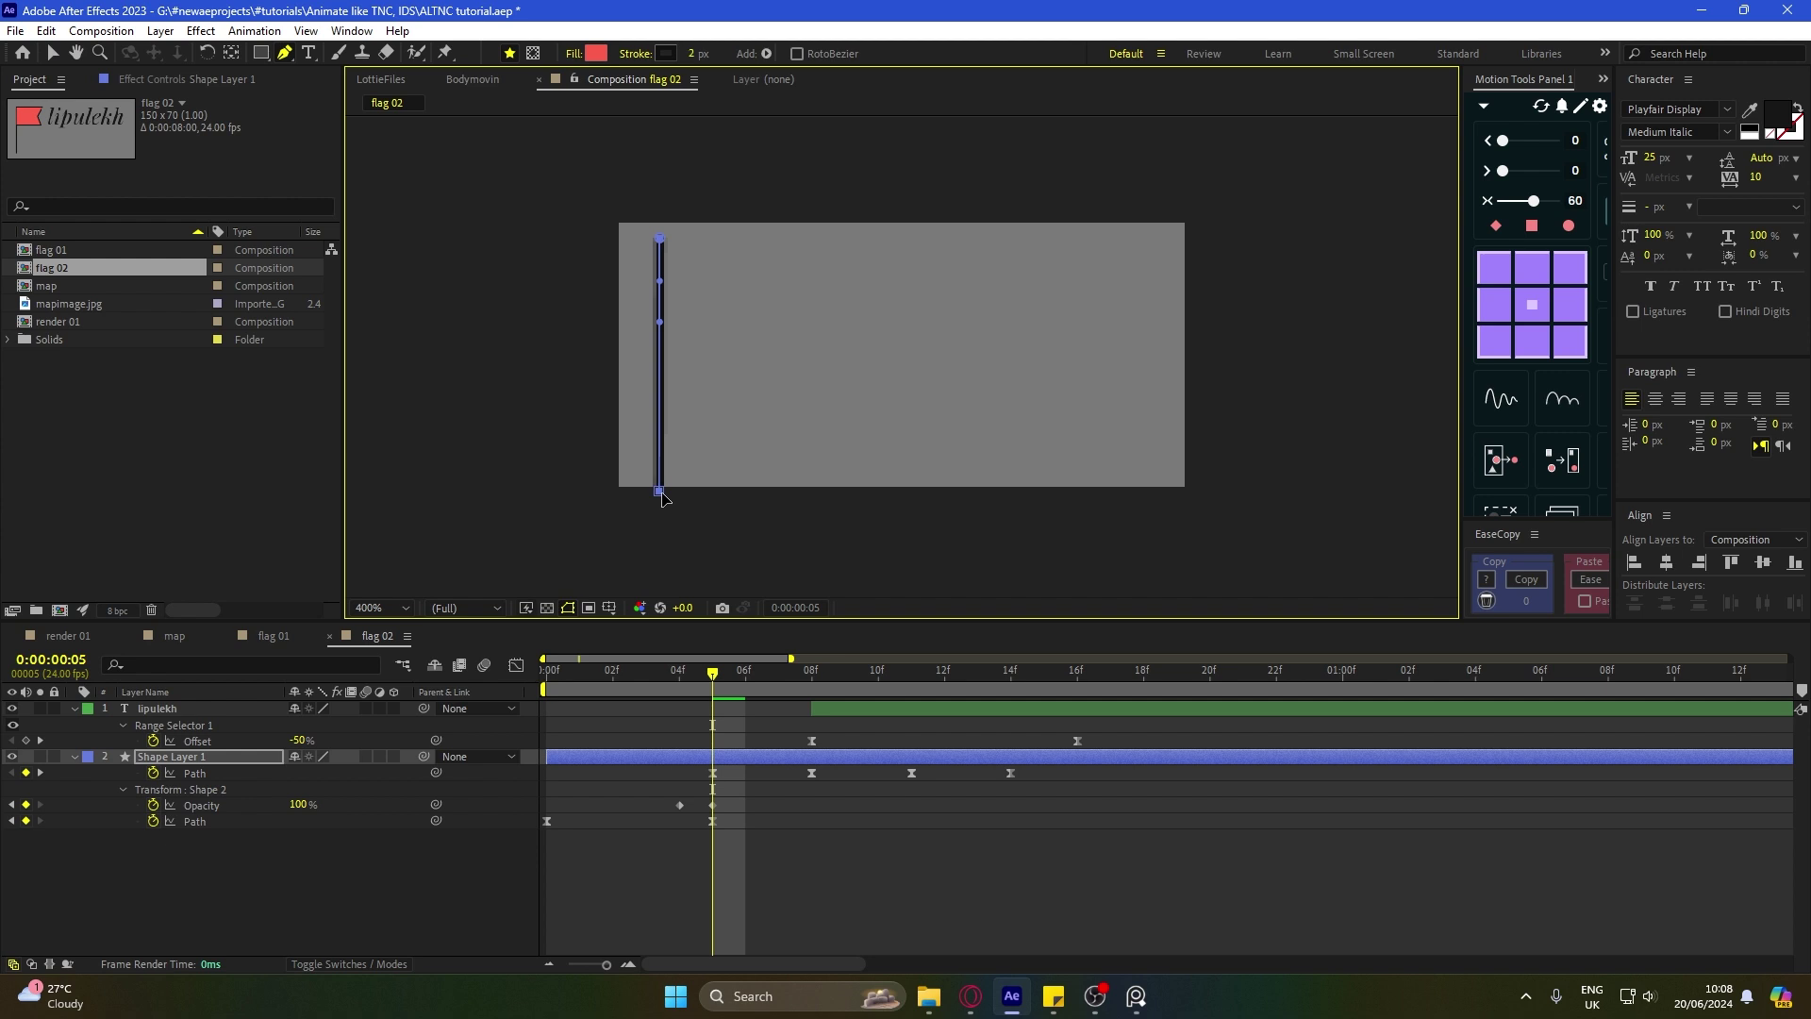
click(731, 763)
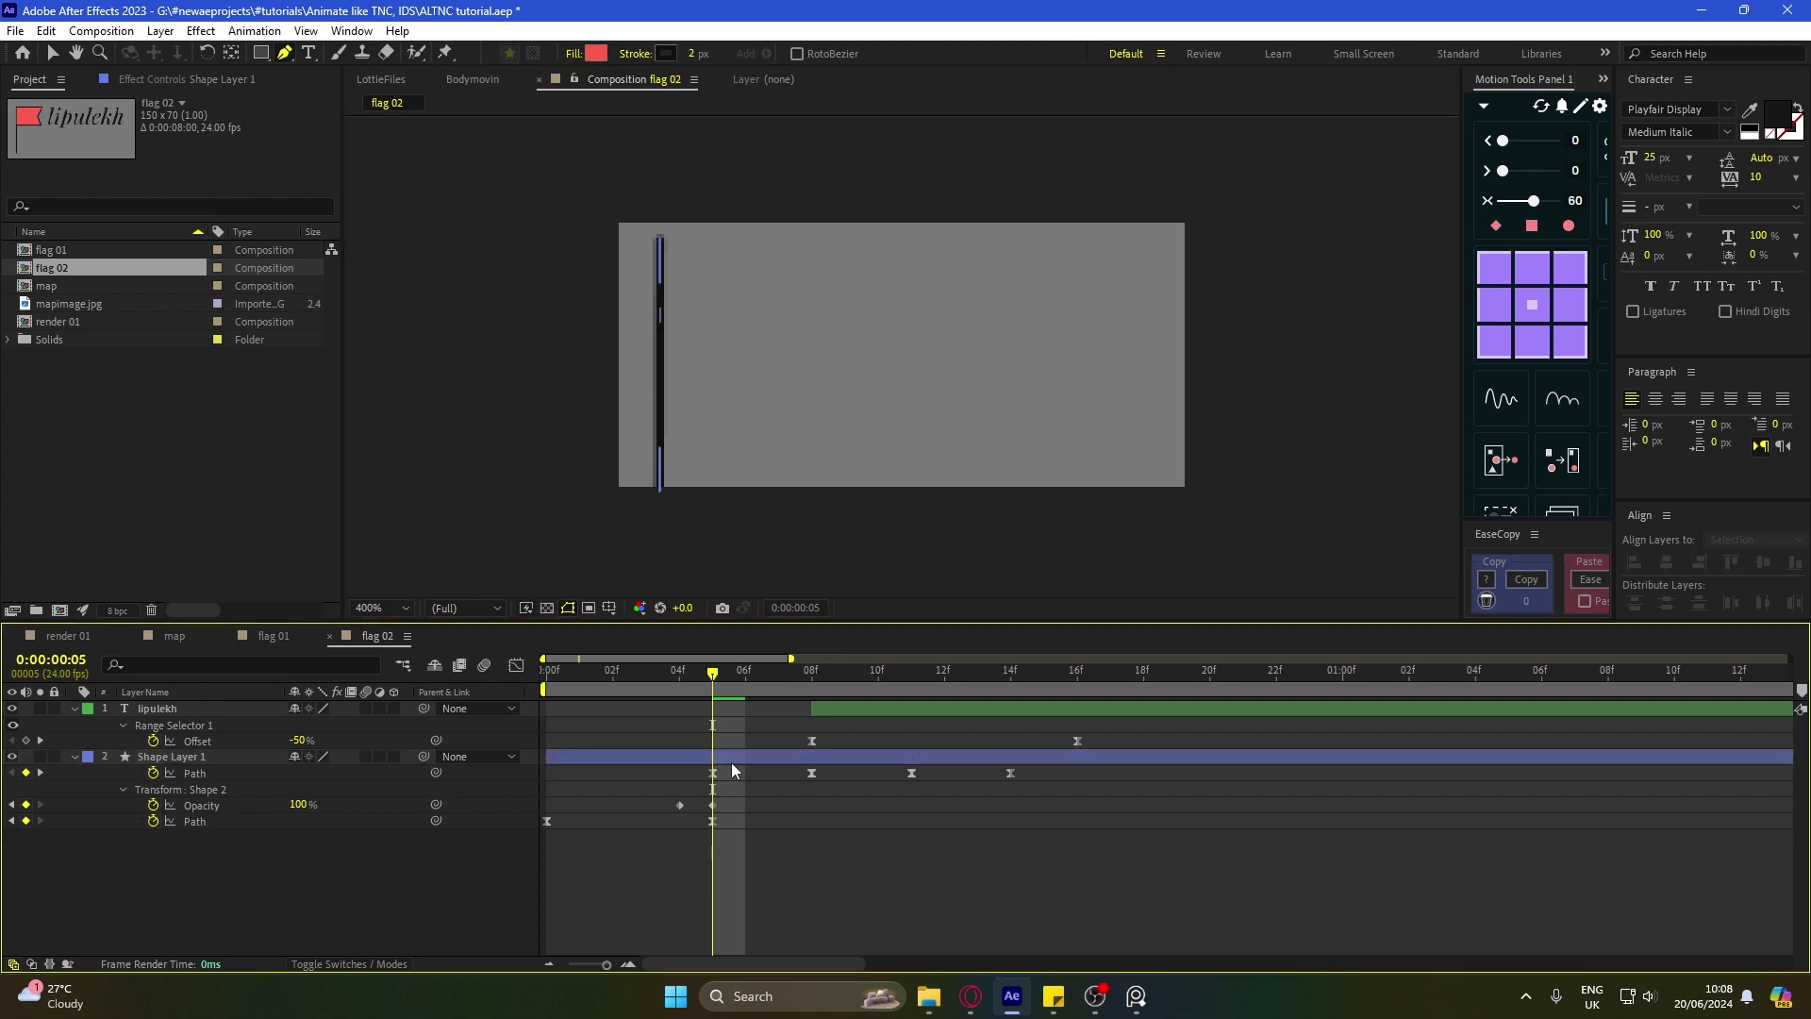
Step: At 0:00:00:00, shift the pole's starting path points below the composition's lower edge, then preview and save
click(547, 669)
click(661, 490)
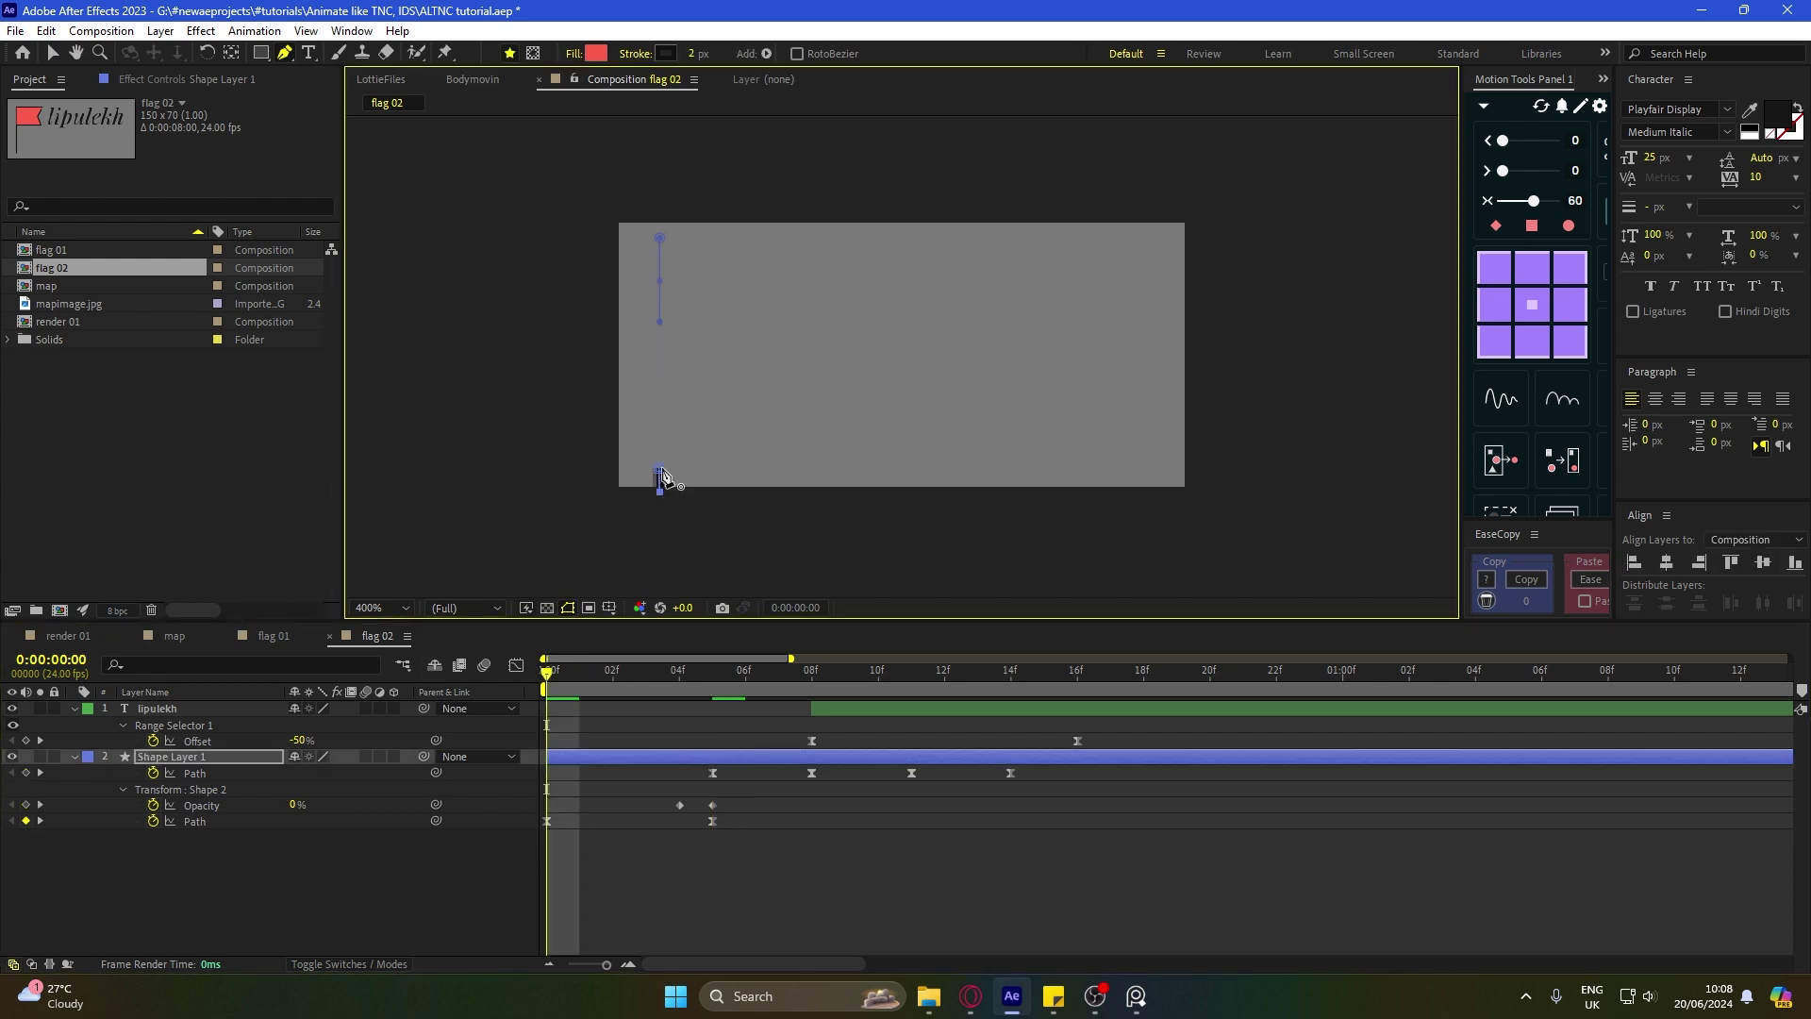
key(v)
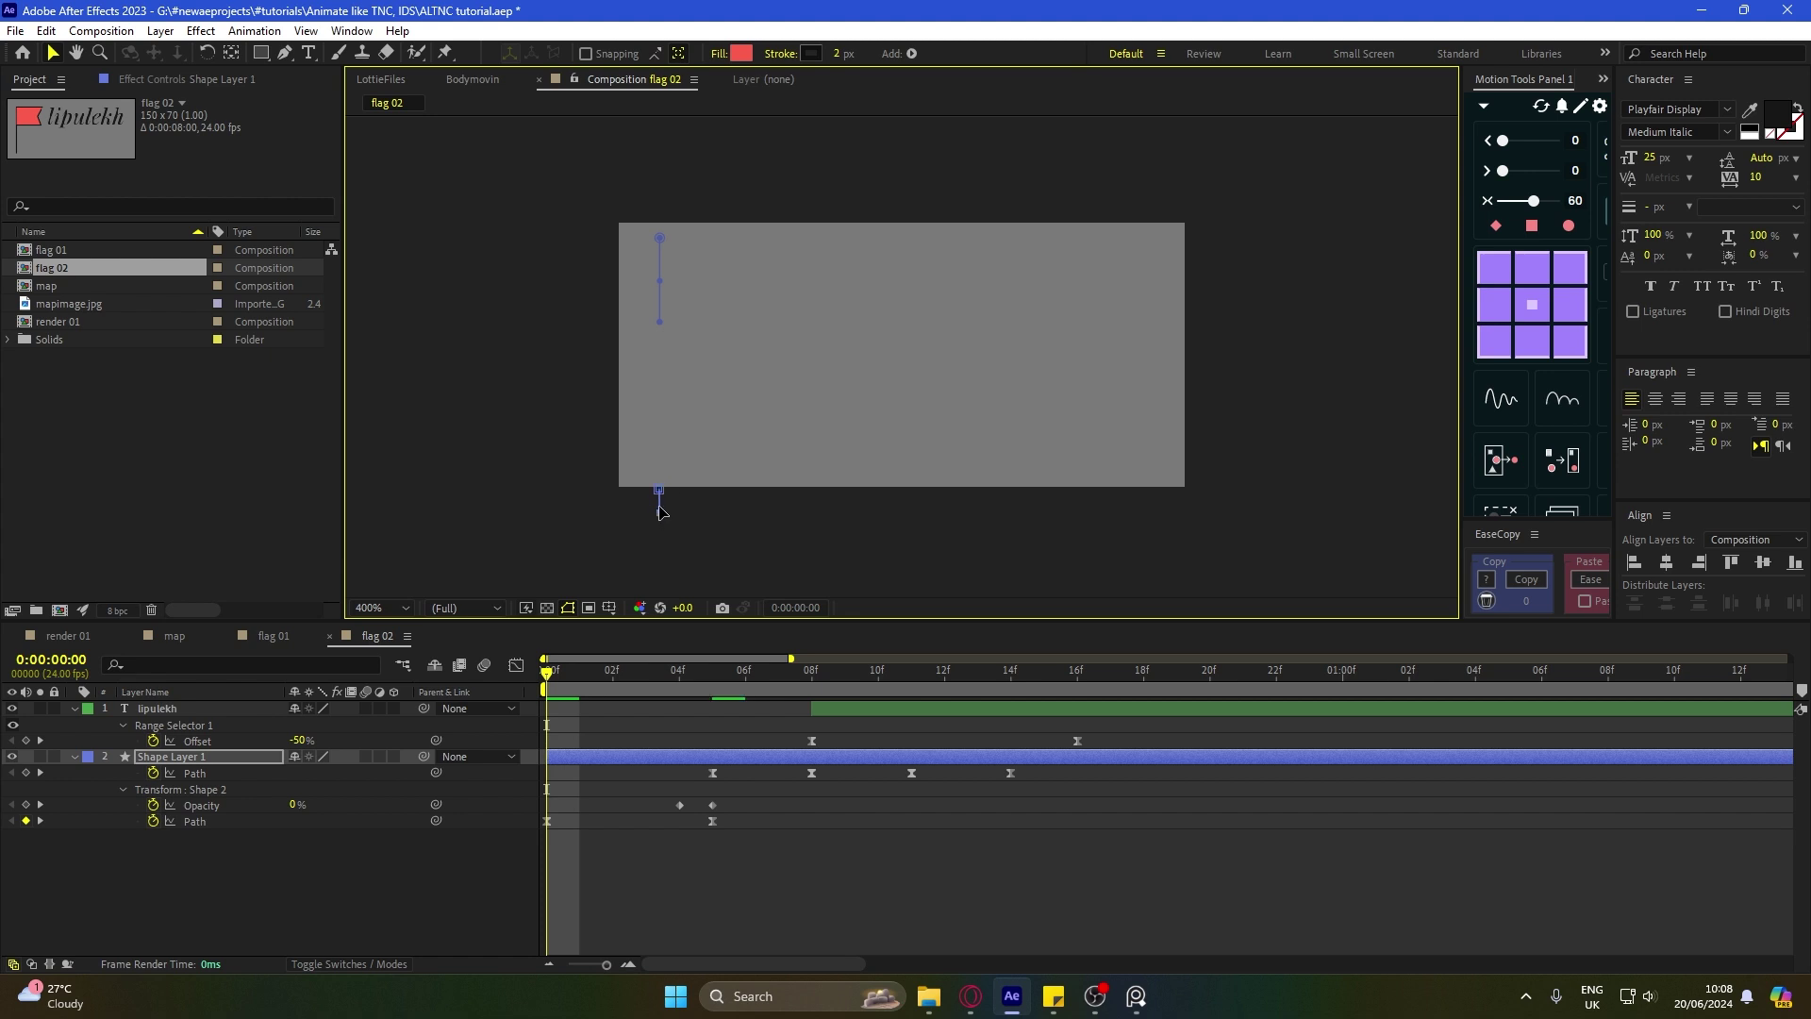
key(space)
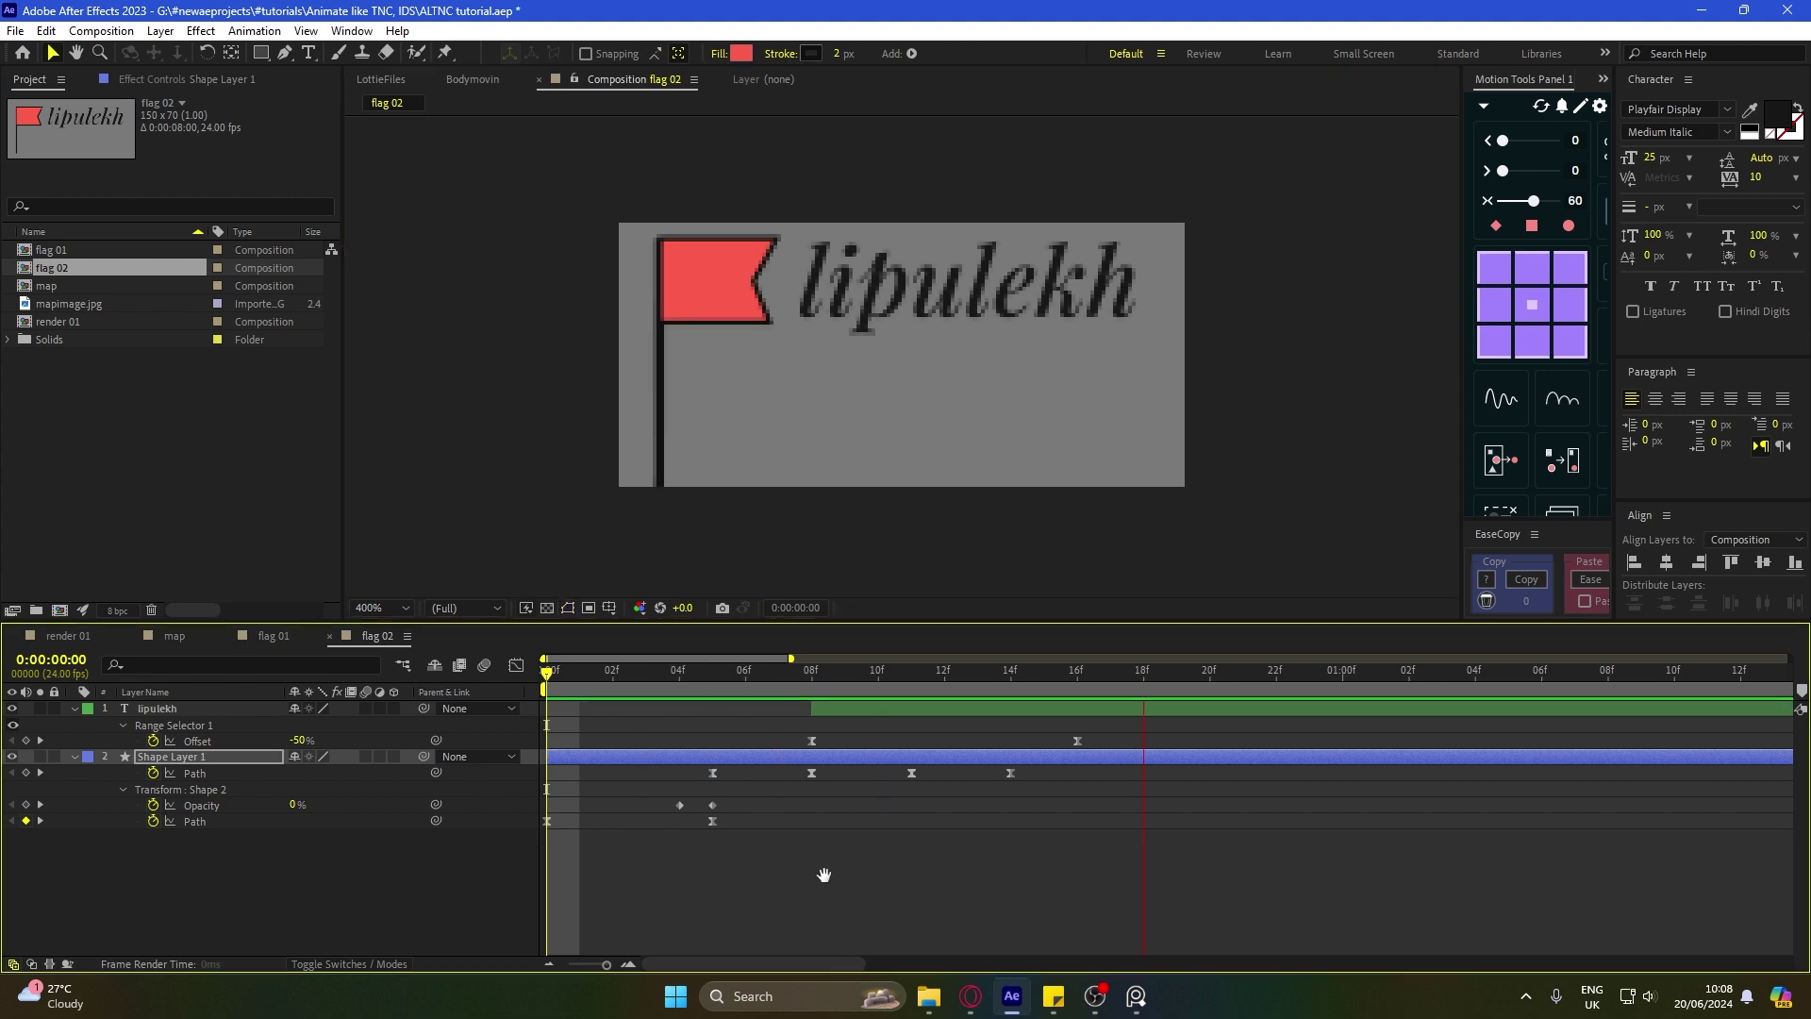
click(875, 675)
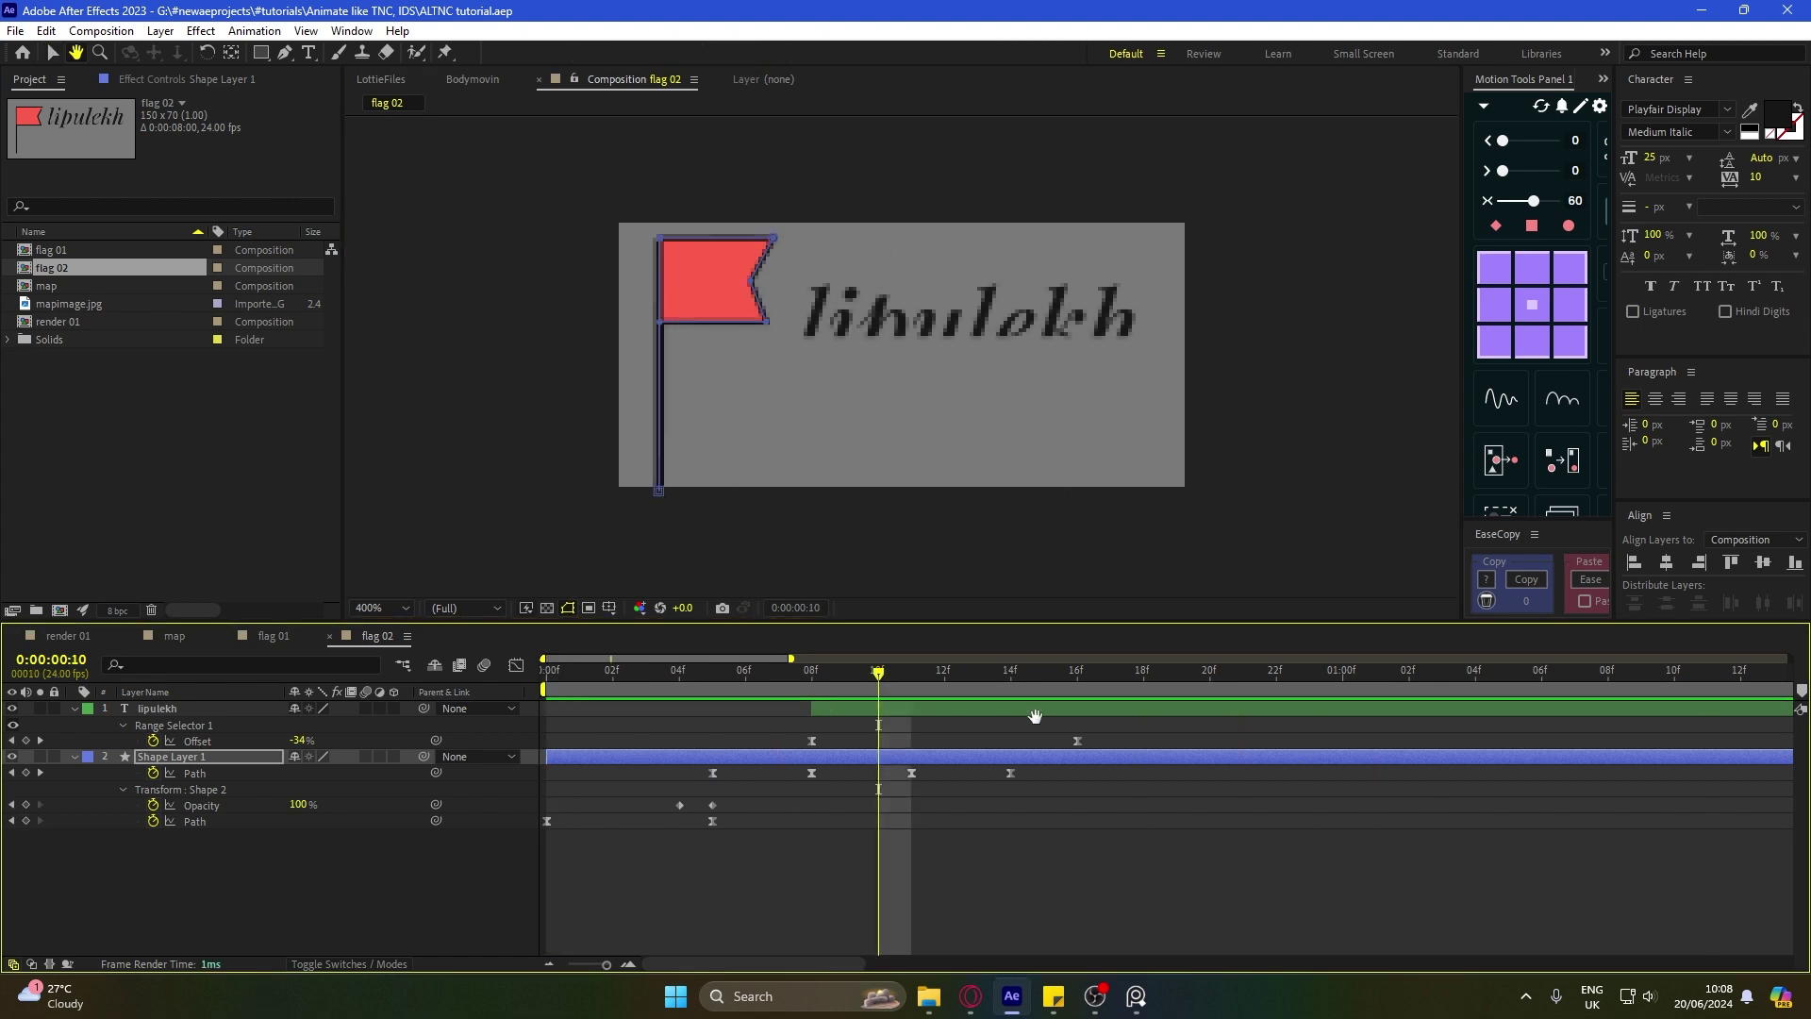
Step: Replace the lipulekh text in flag 02 with "kalapani"
click(1243, 677)
double_click(1213, 714)
text(kalapani)
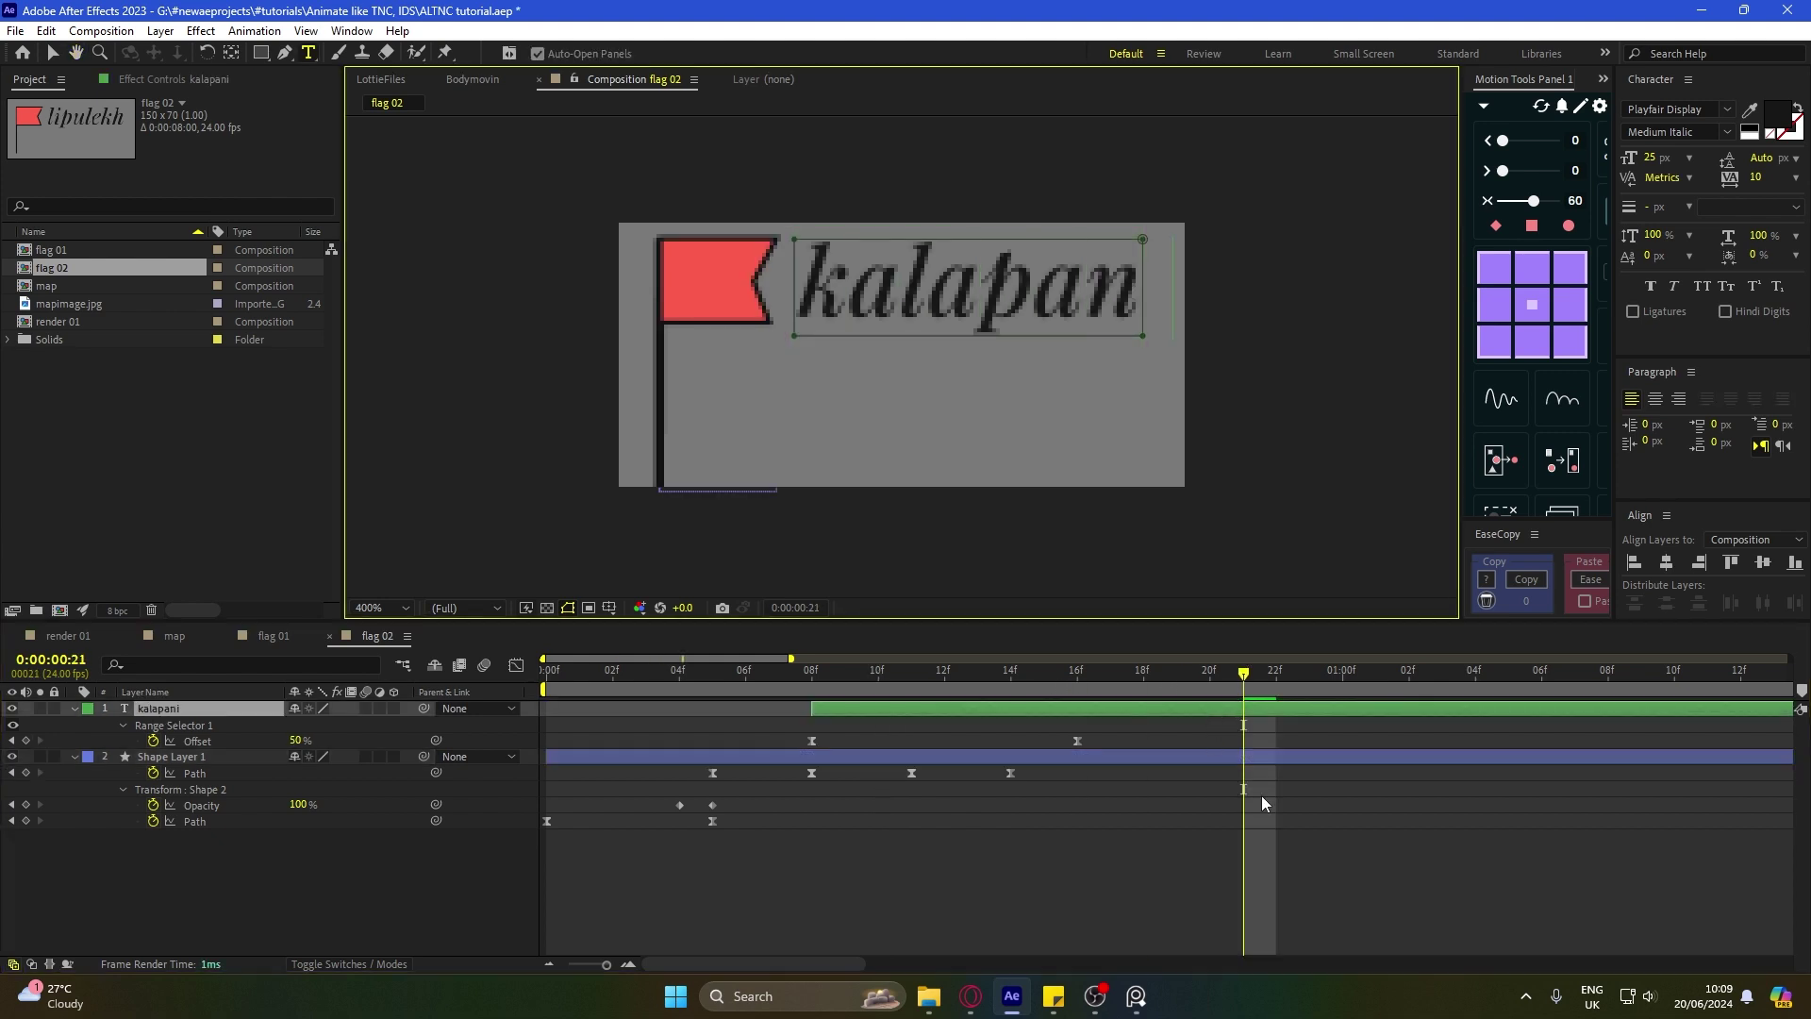
click(1220, 819)
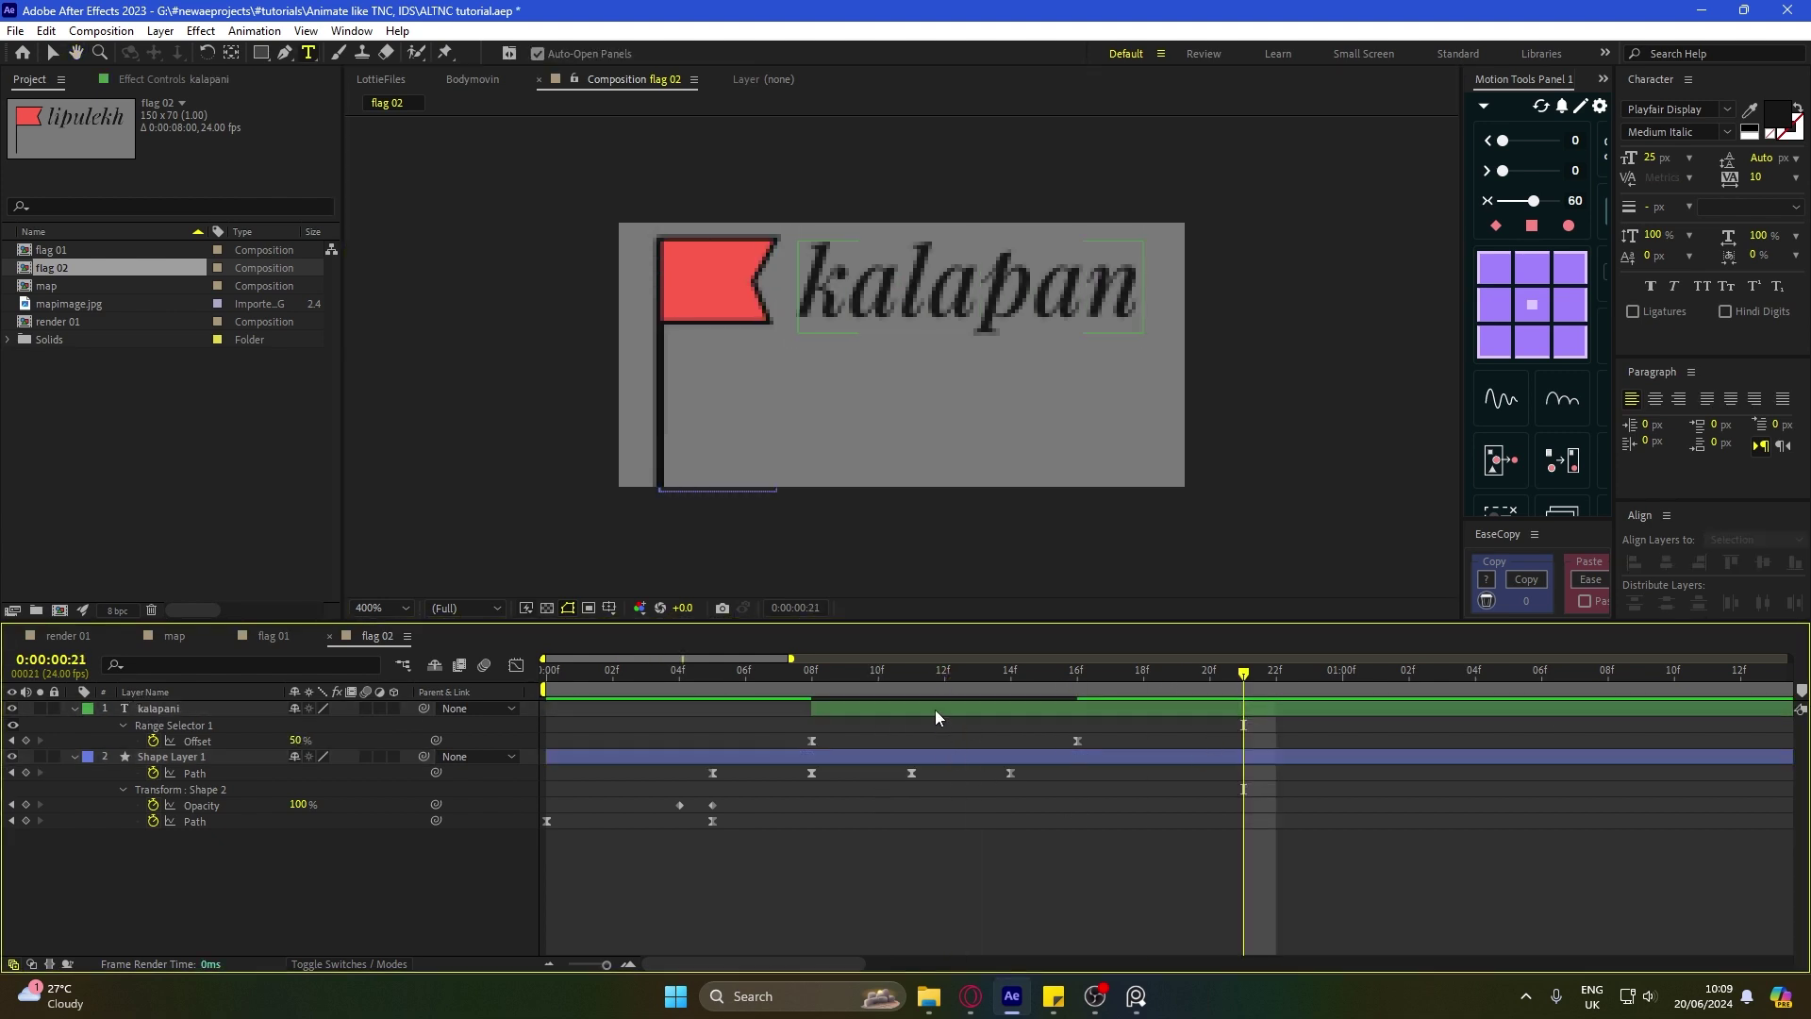
Step: Widen the kalapani text box to fit the whole word, save the project and preview the label from the start
click(936, 710)
click(1148, 343)
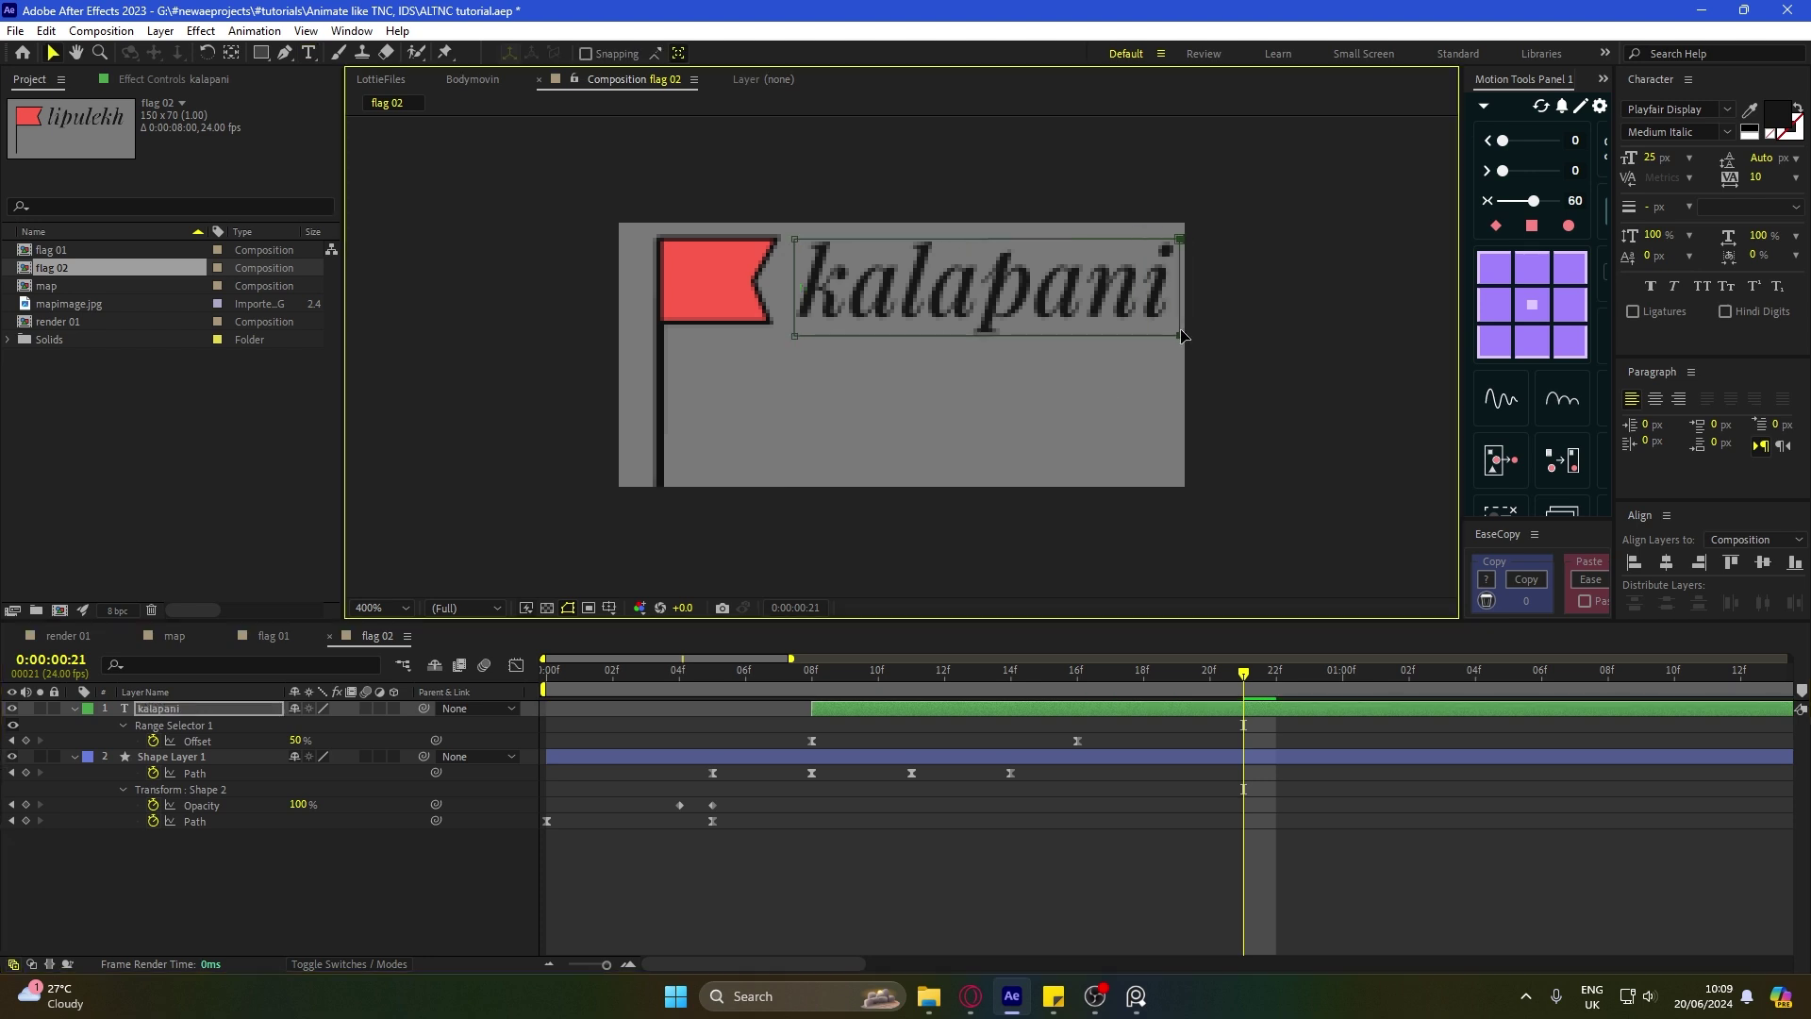
click(1188, 817)
key(ctrl+s)
key(Home)
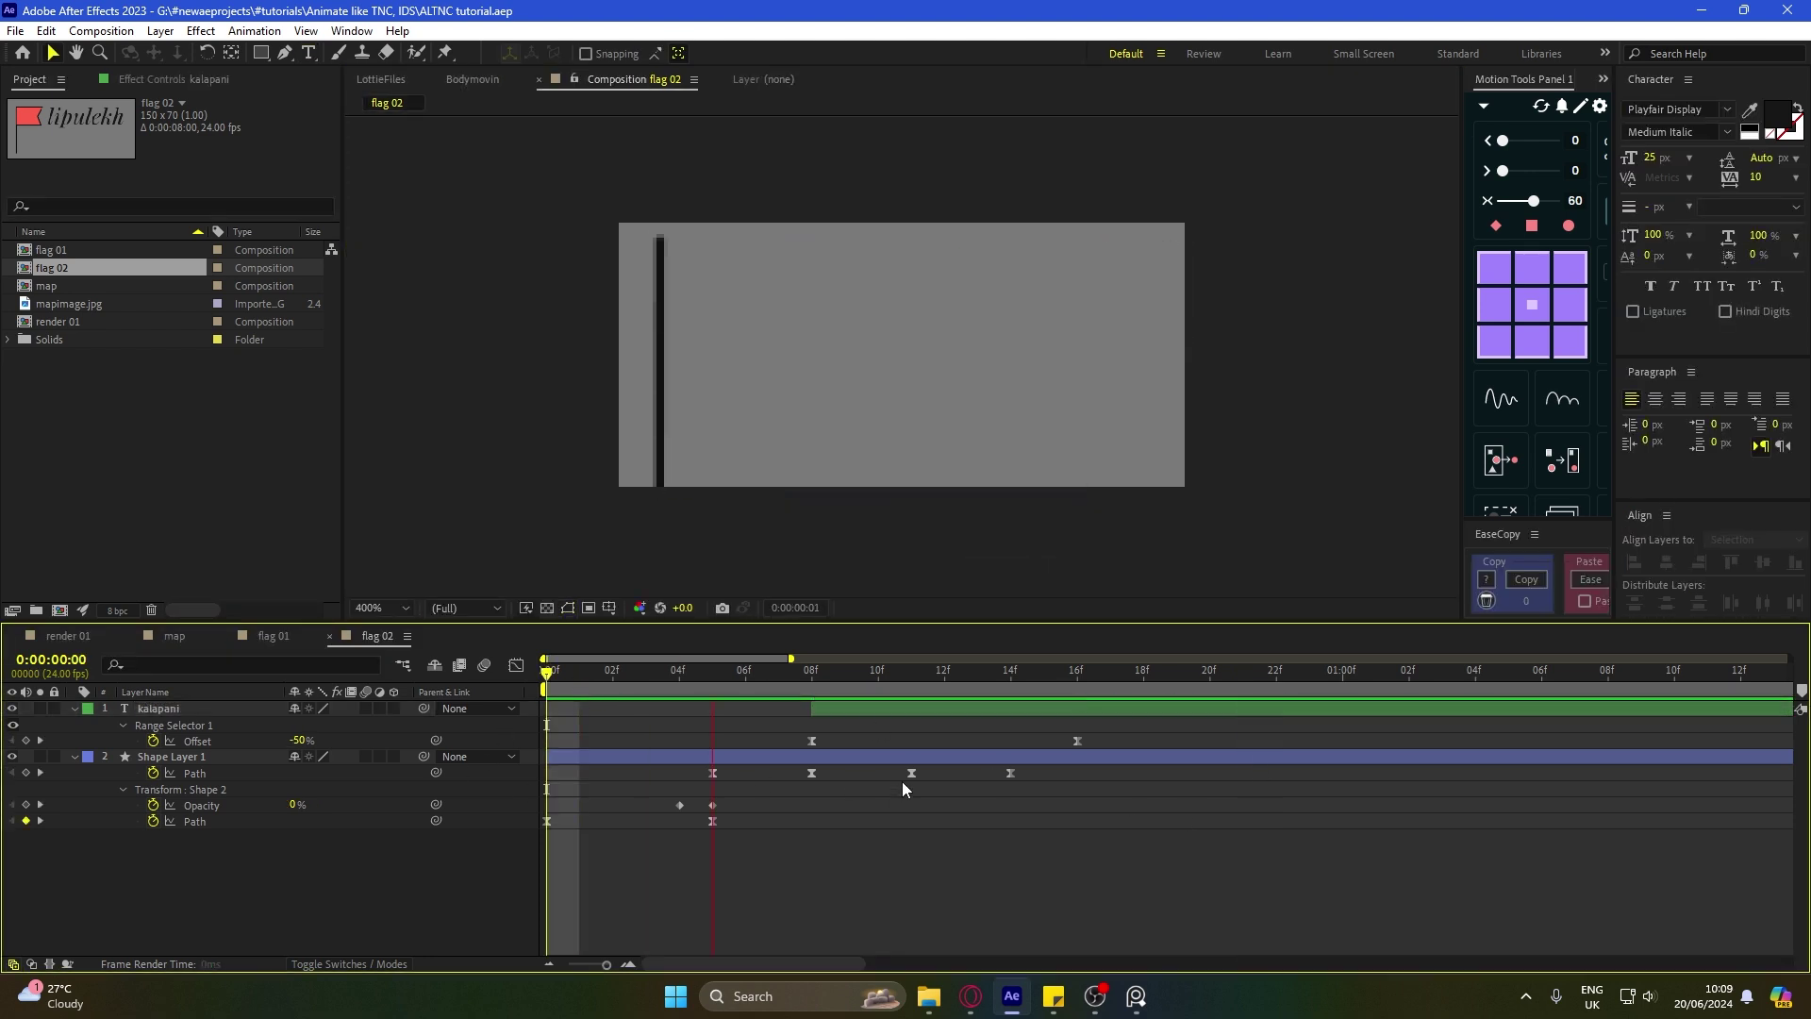
Step: Add flag 01 as the top layer of the map composition, starting at 0:00:02:04, make it 3D and save
click(175, 636)
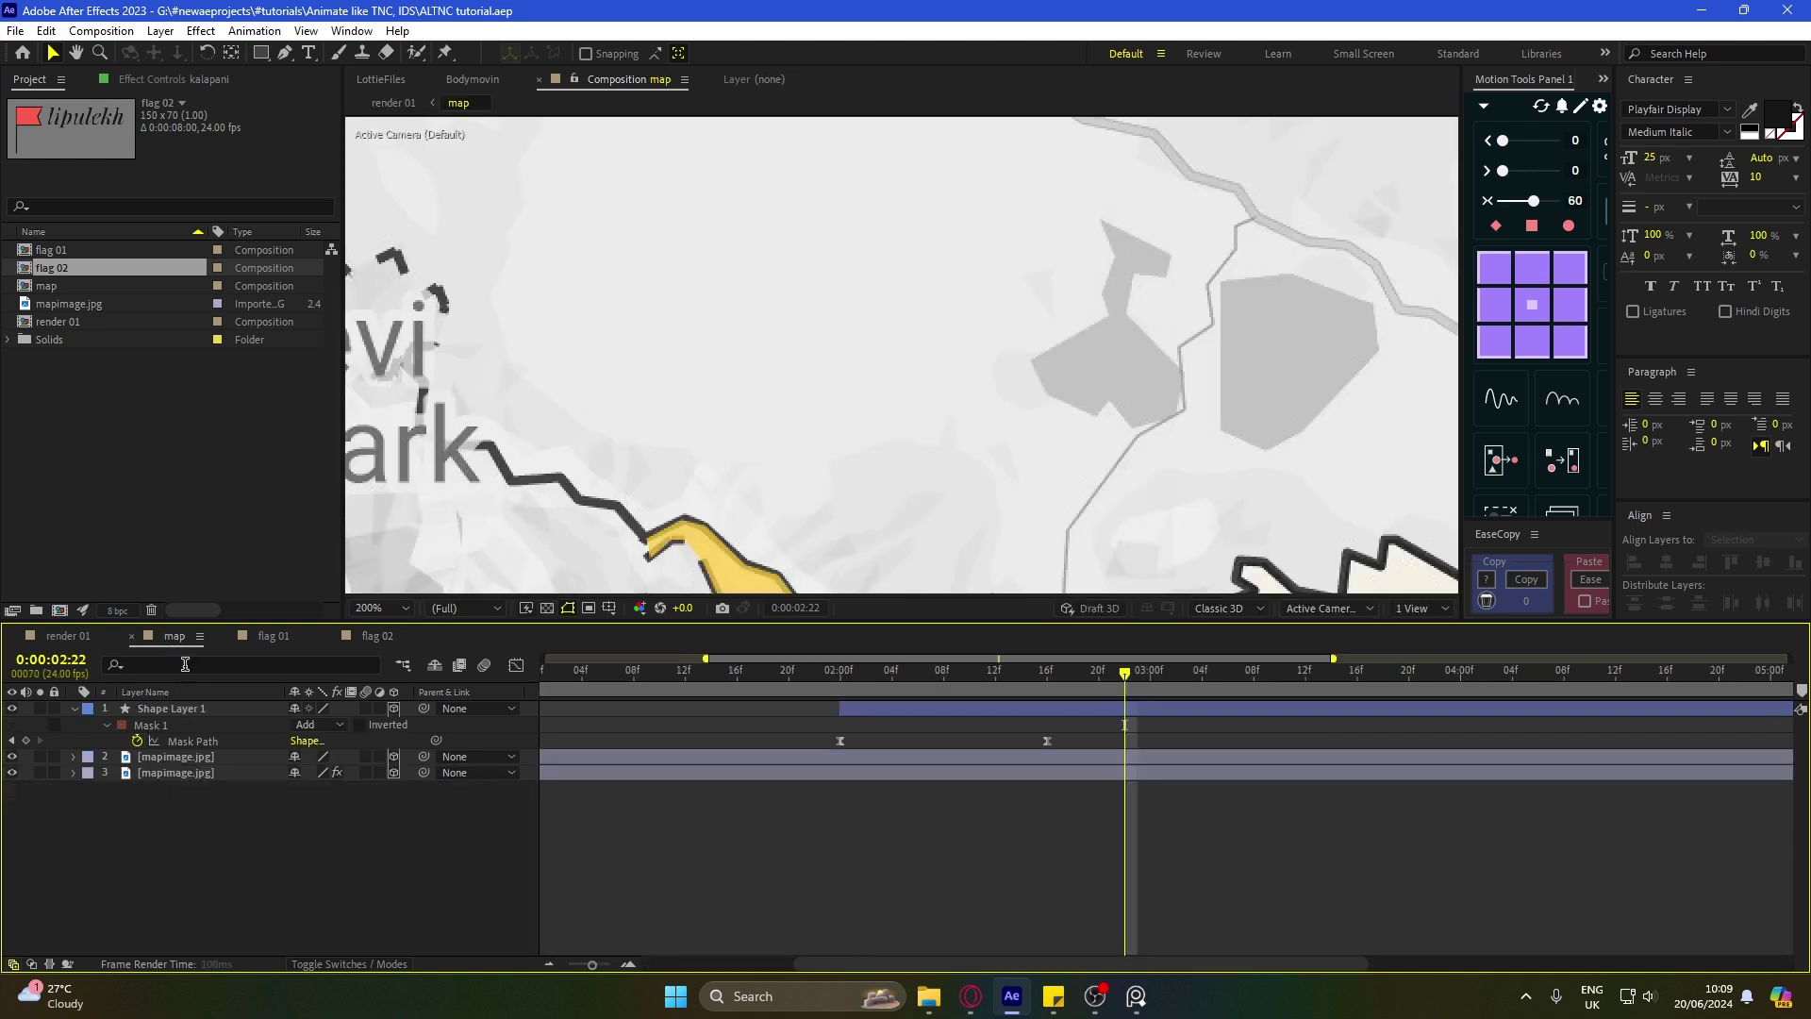
scroll(874, 358, down, 4)
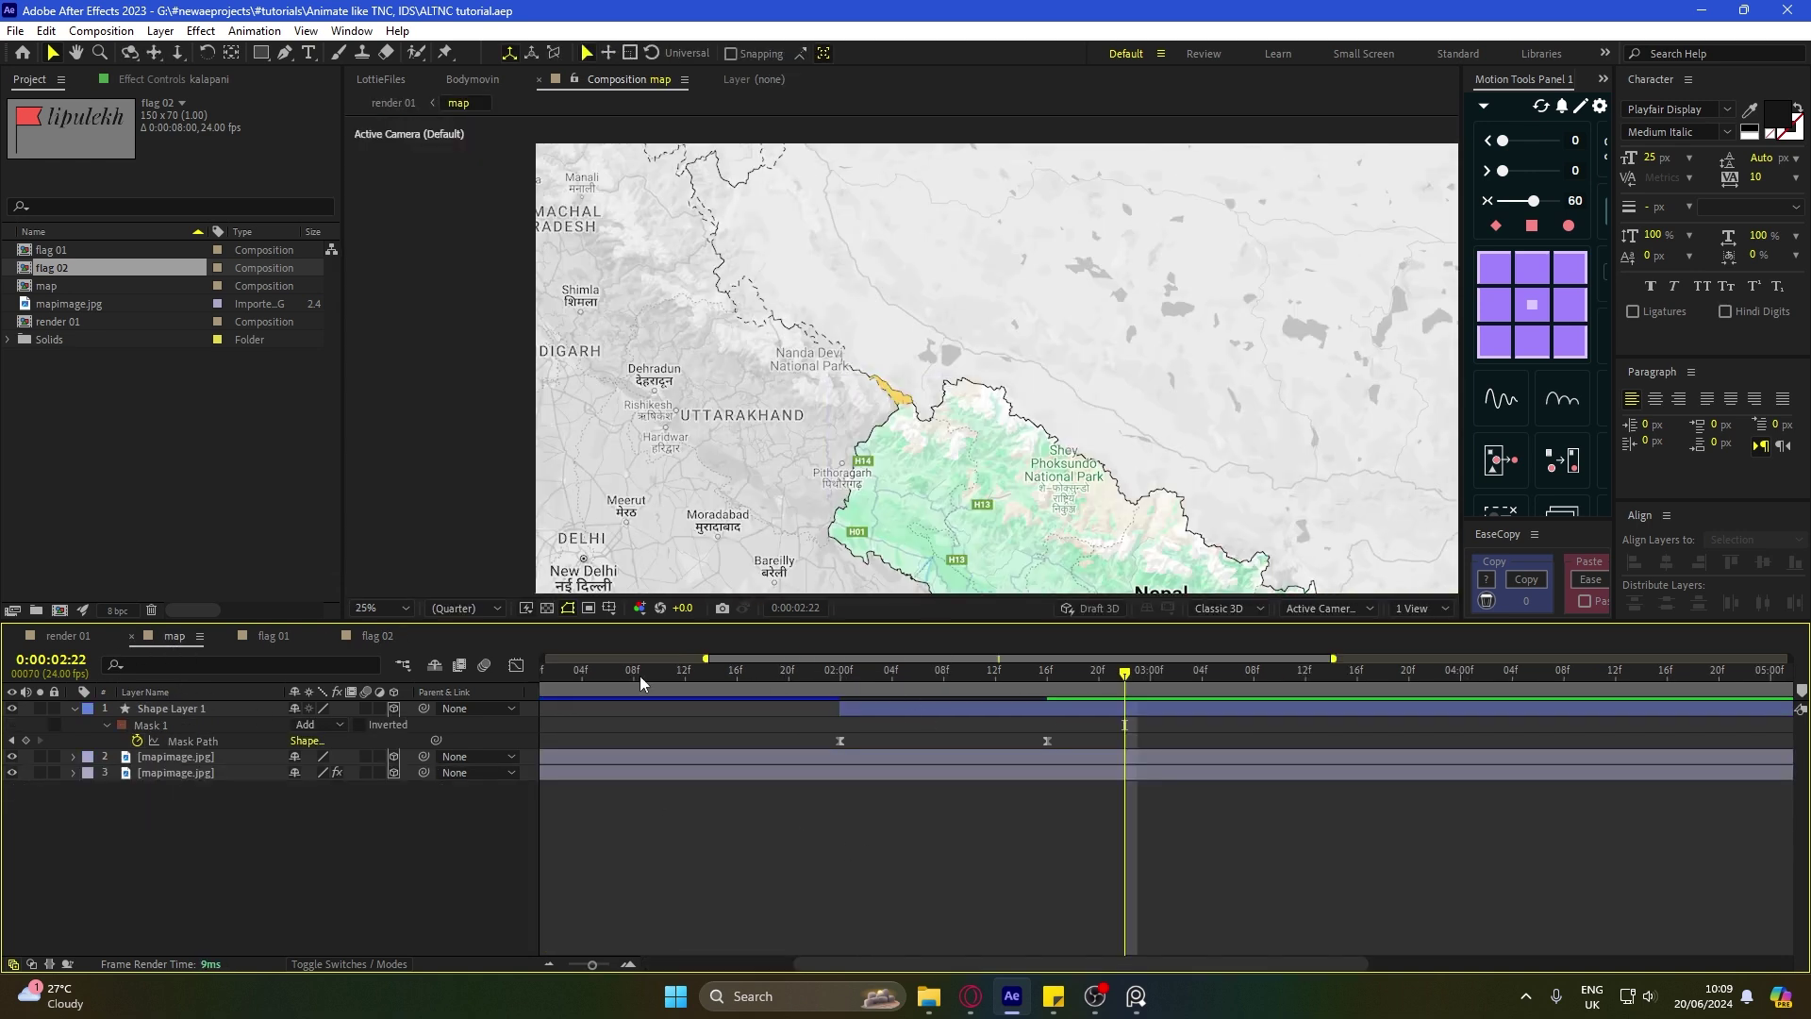
click(52, 637)
drag(892, 681, 947, 705)
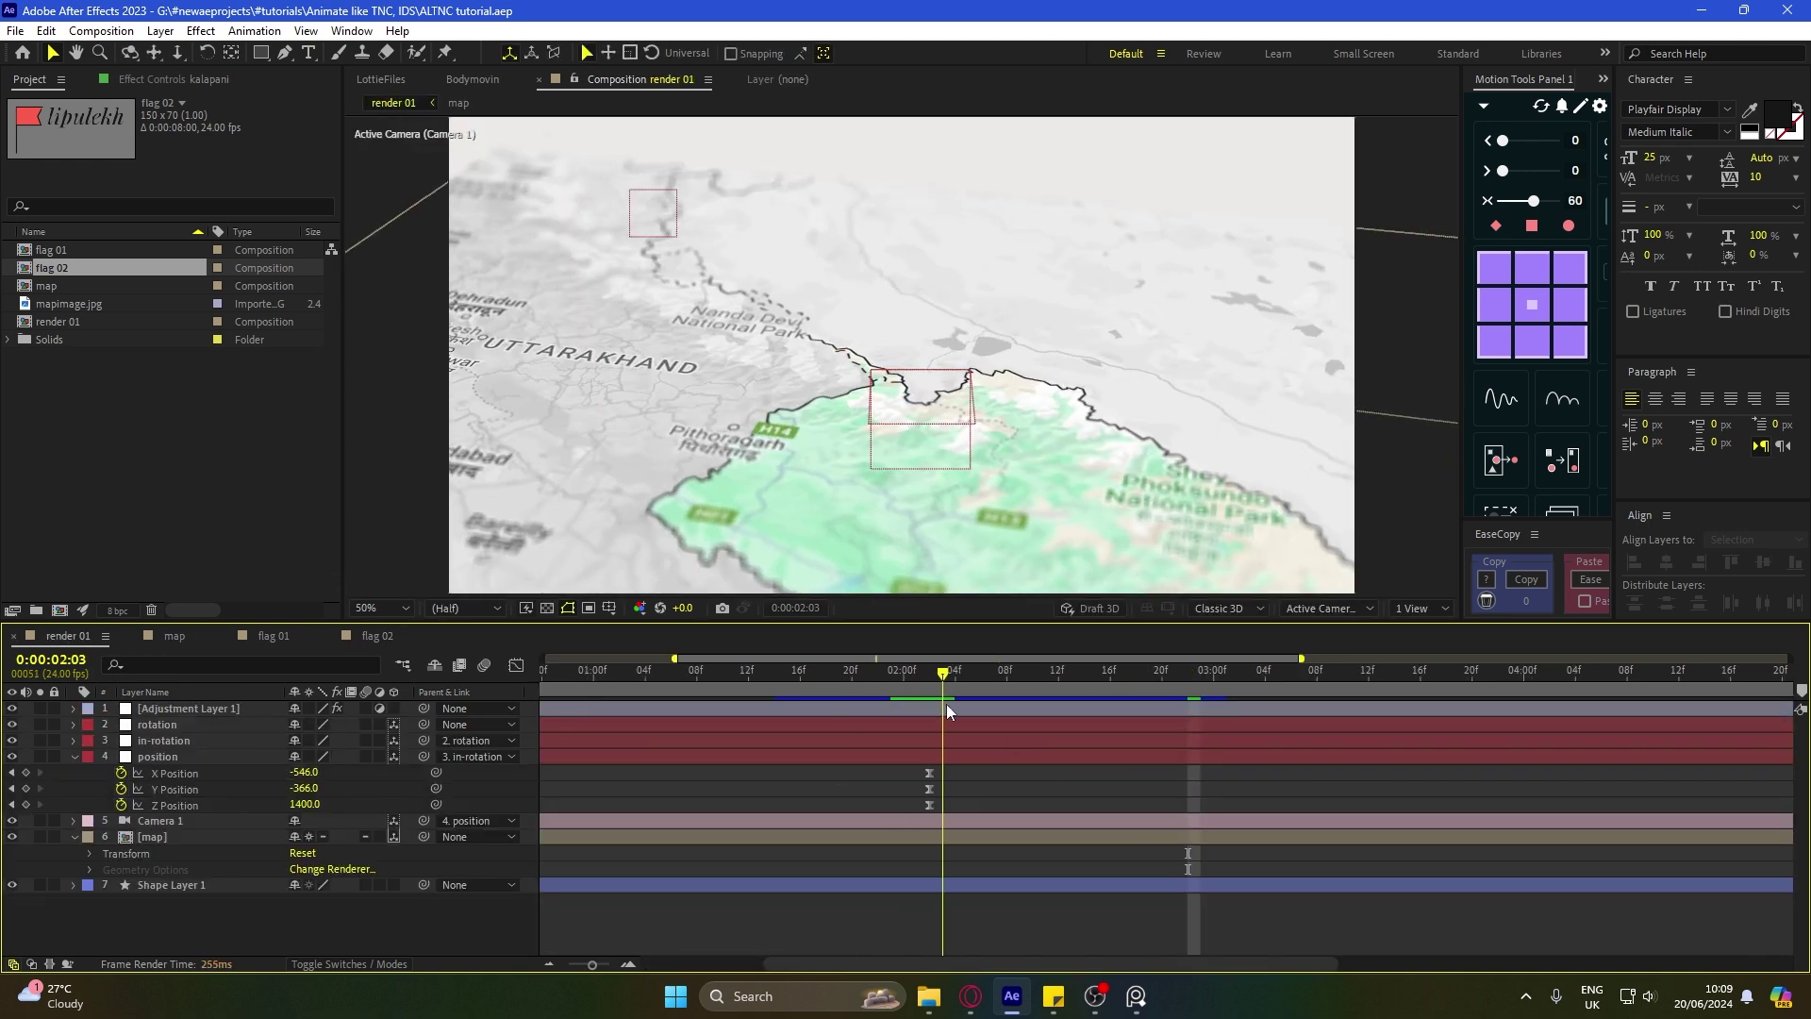
key(space)
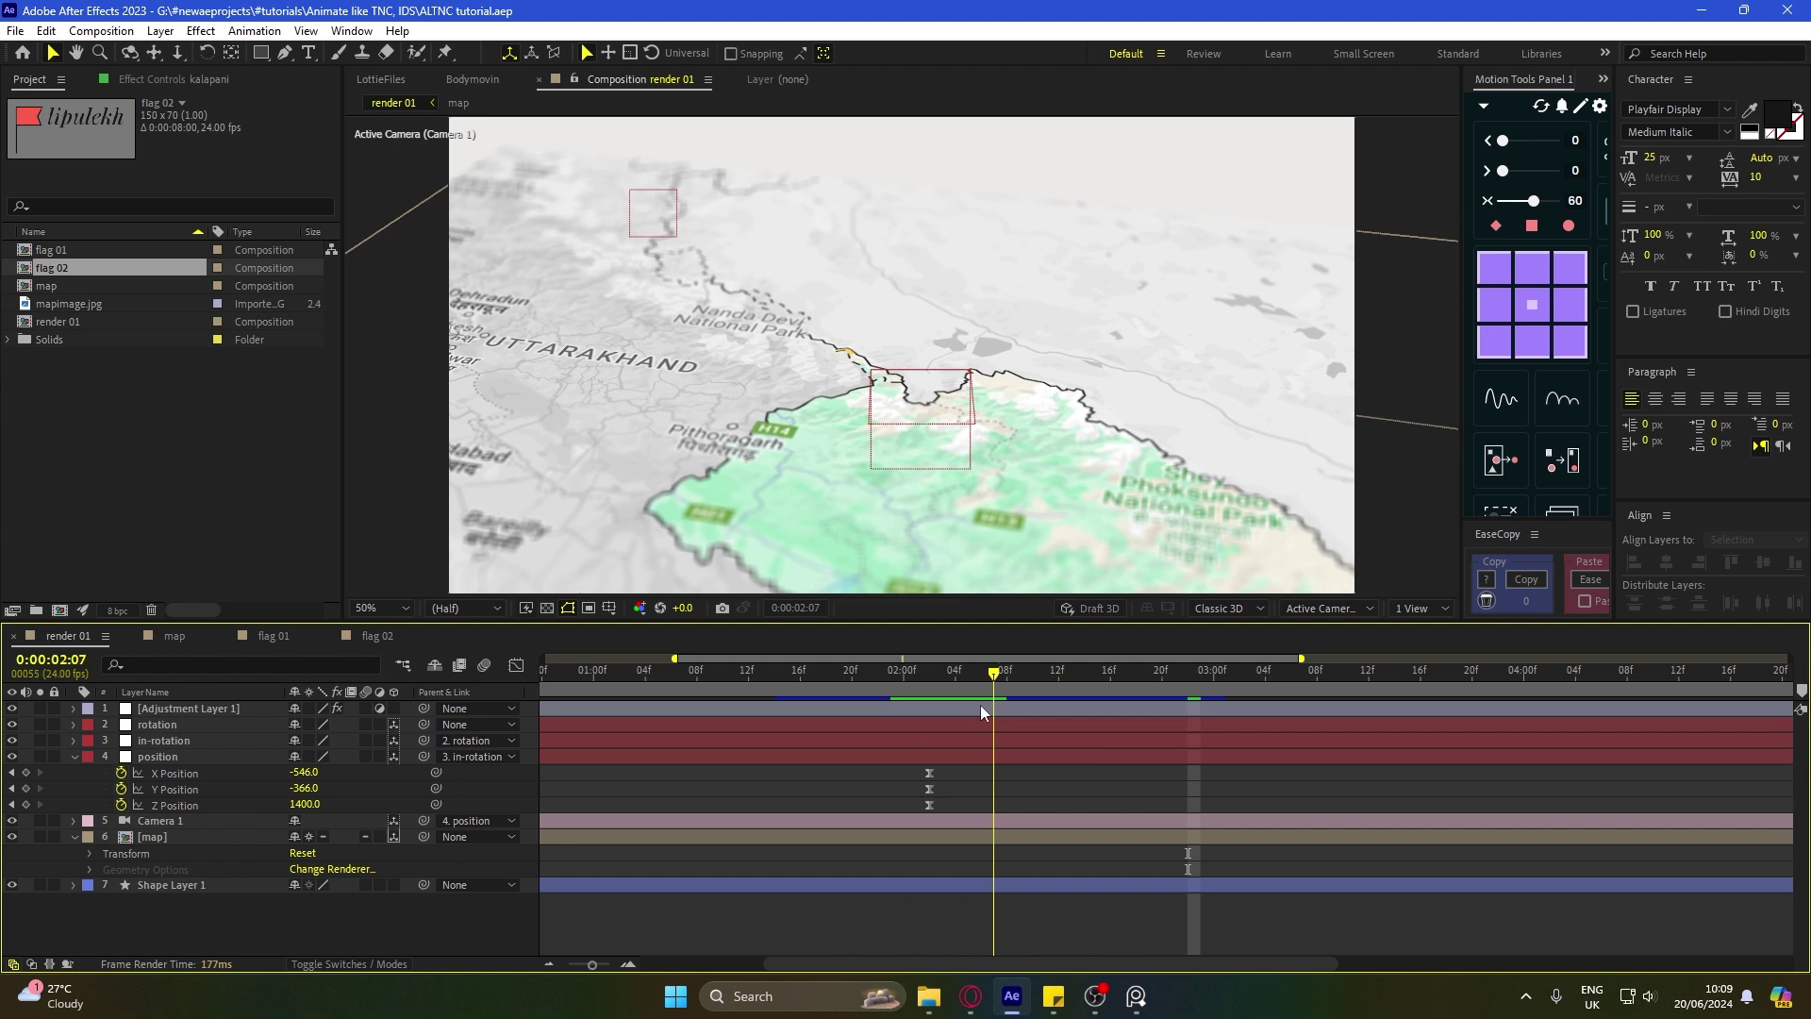
key(space)
double_click(936, 835)
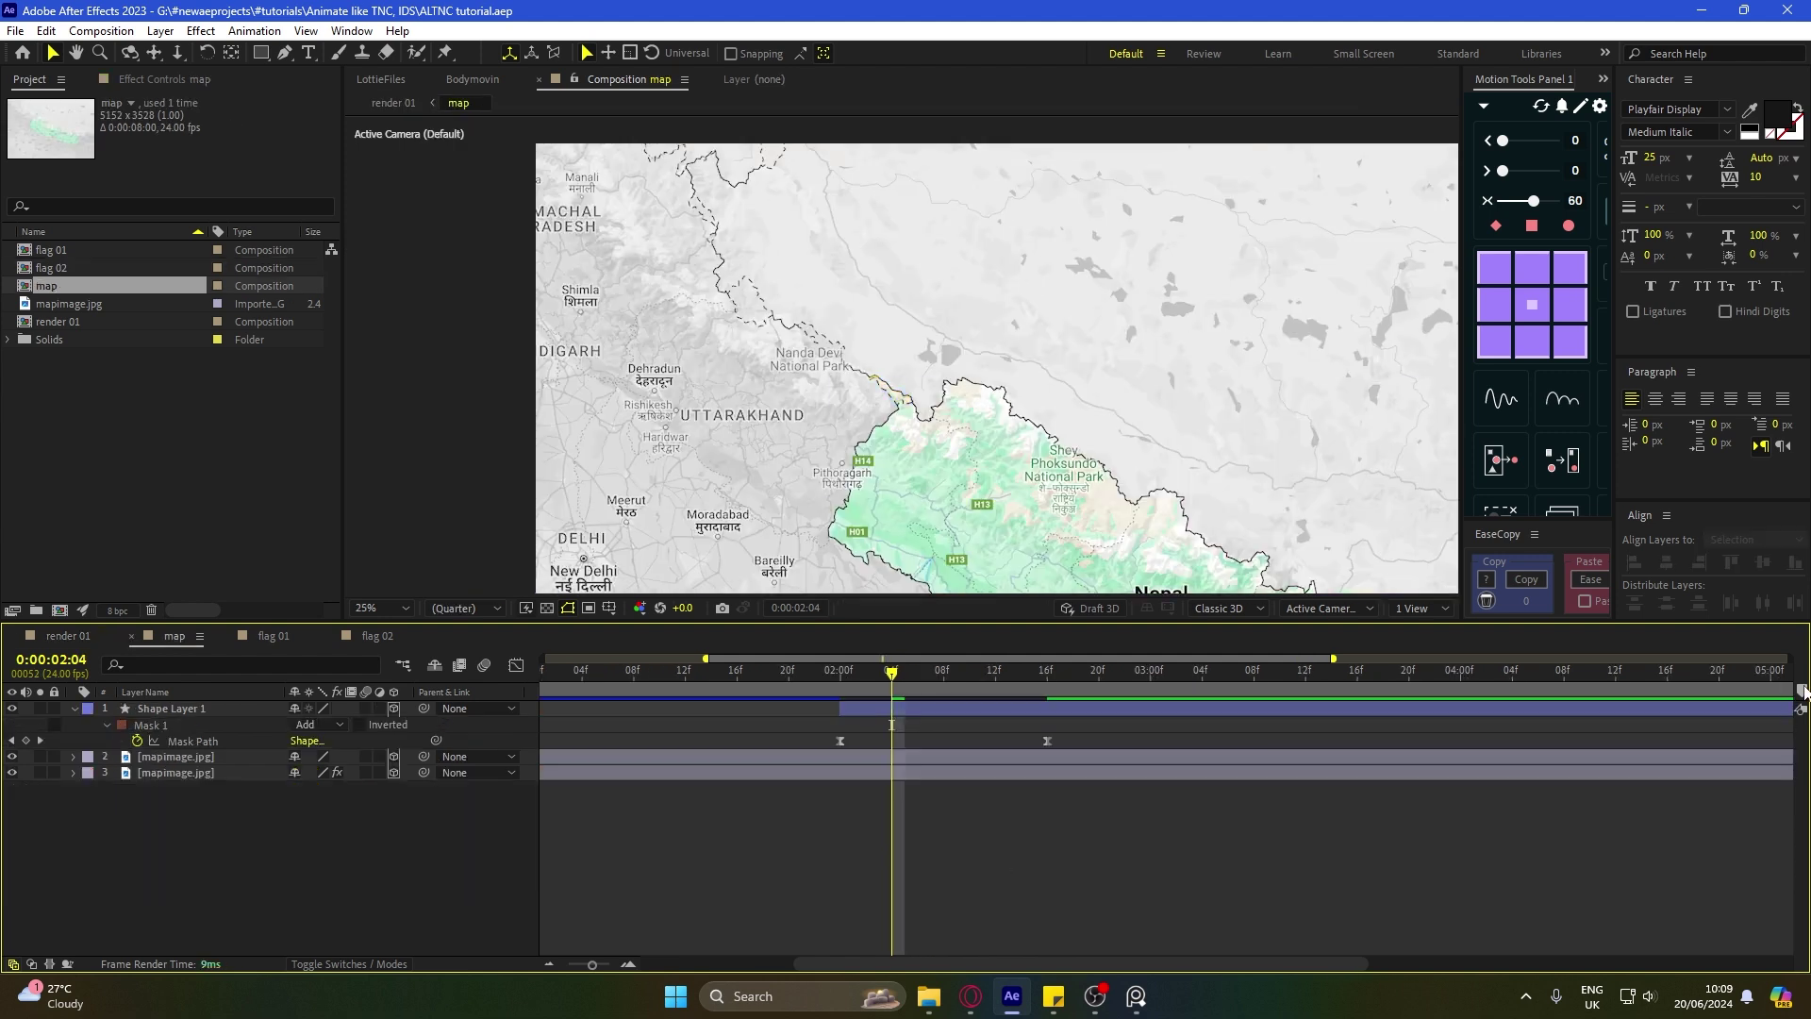
drag(51, 250, 945, 708)
key(bracketleft)
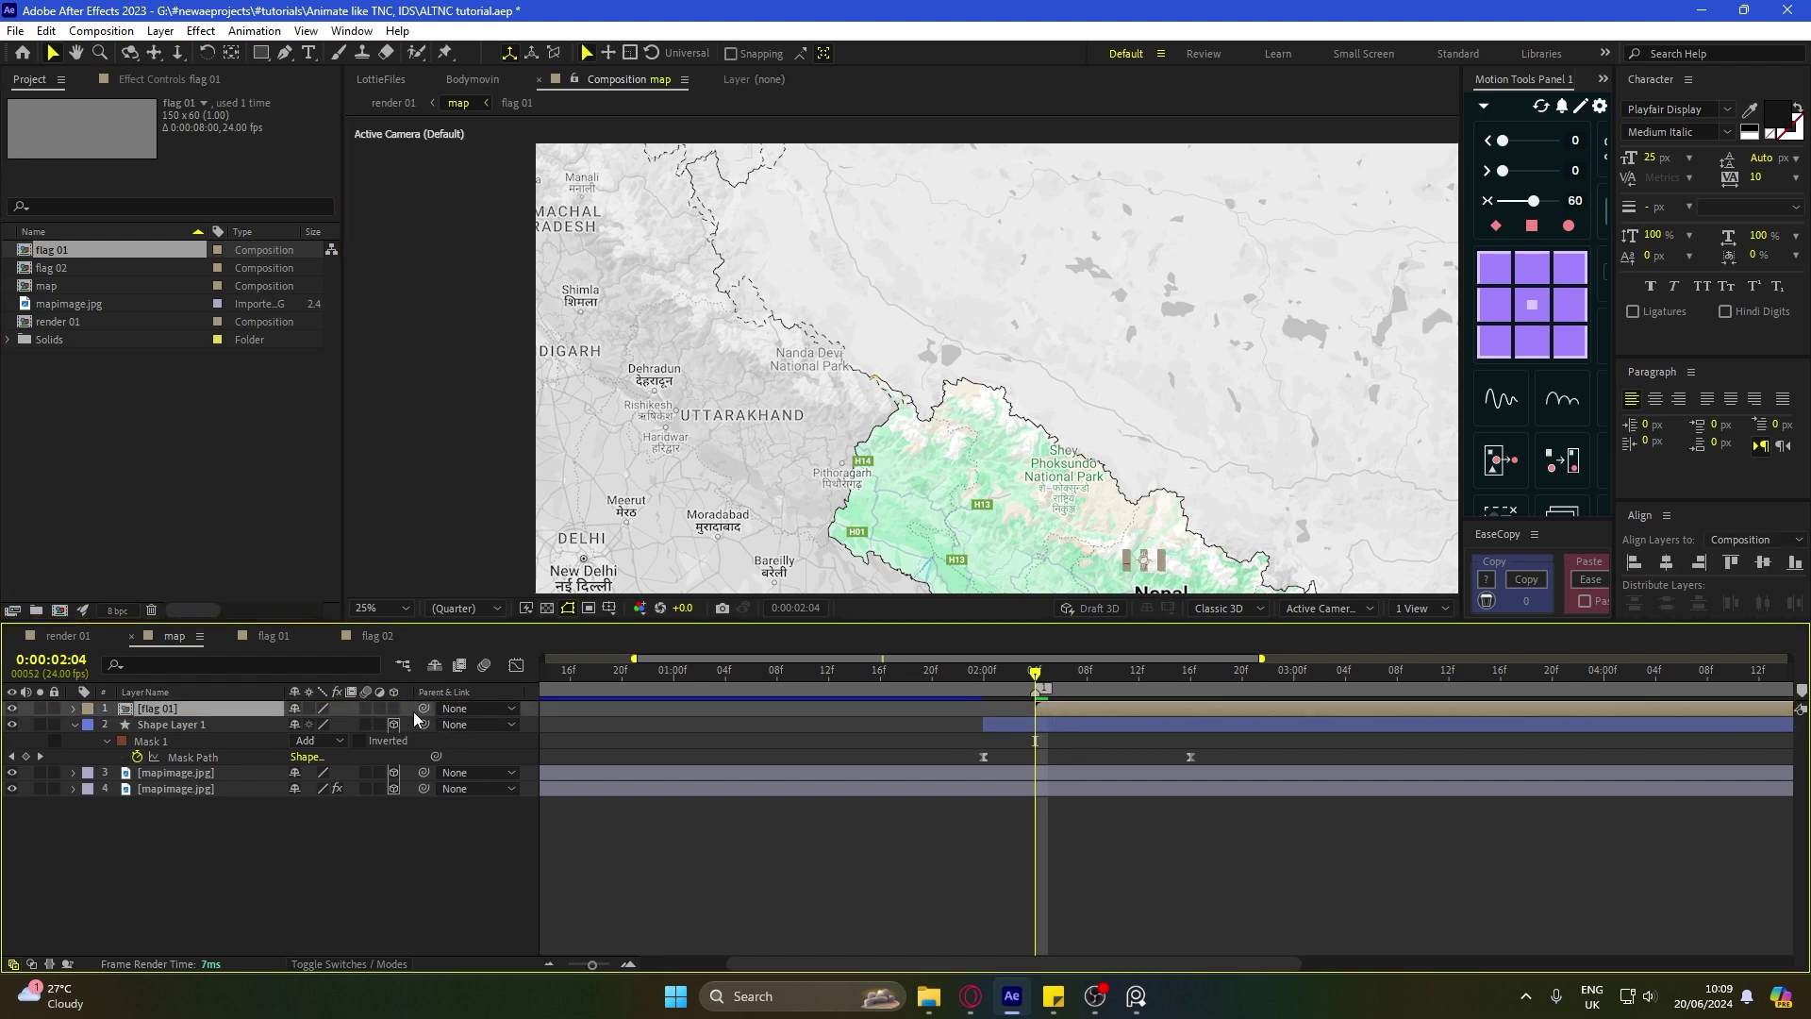
key(ctrl+s)
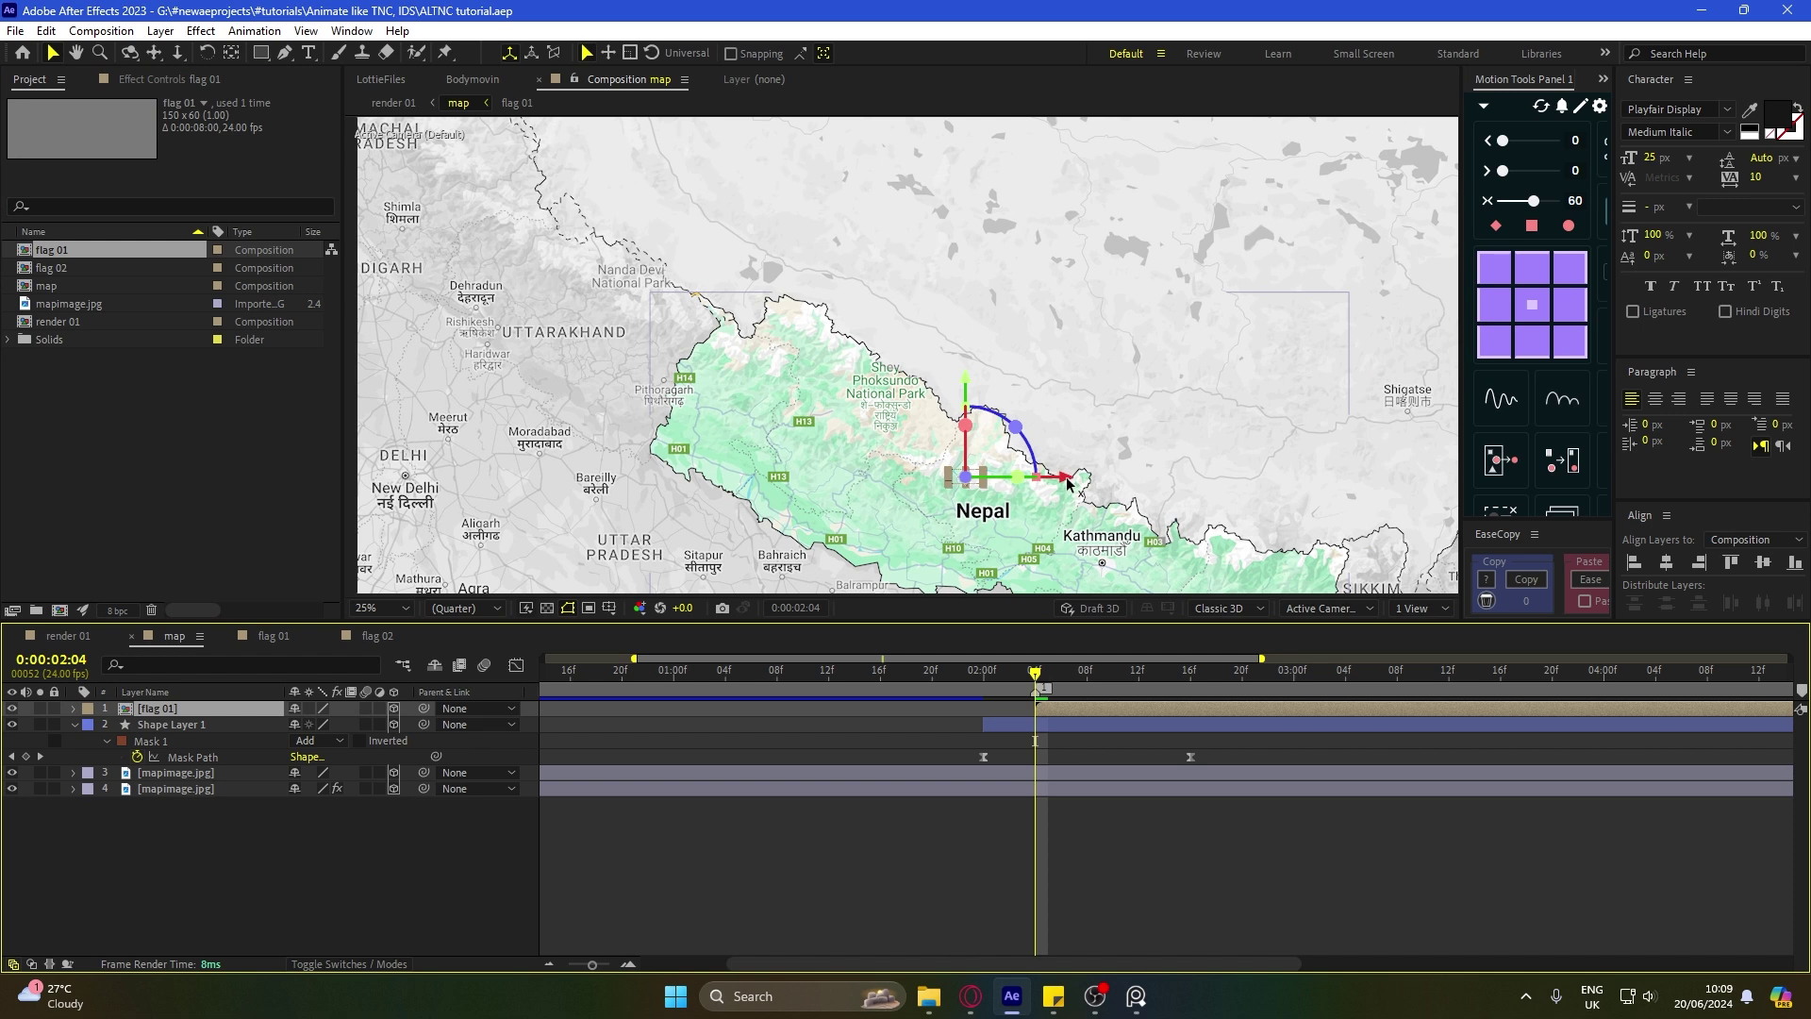
Step: Position the flag 01 layer on the map beside the lower end of the yellow border area, checking it at 0:00:03:08
drag(1062, 482, 754, 357)
scroll(750, 340, up, 4)
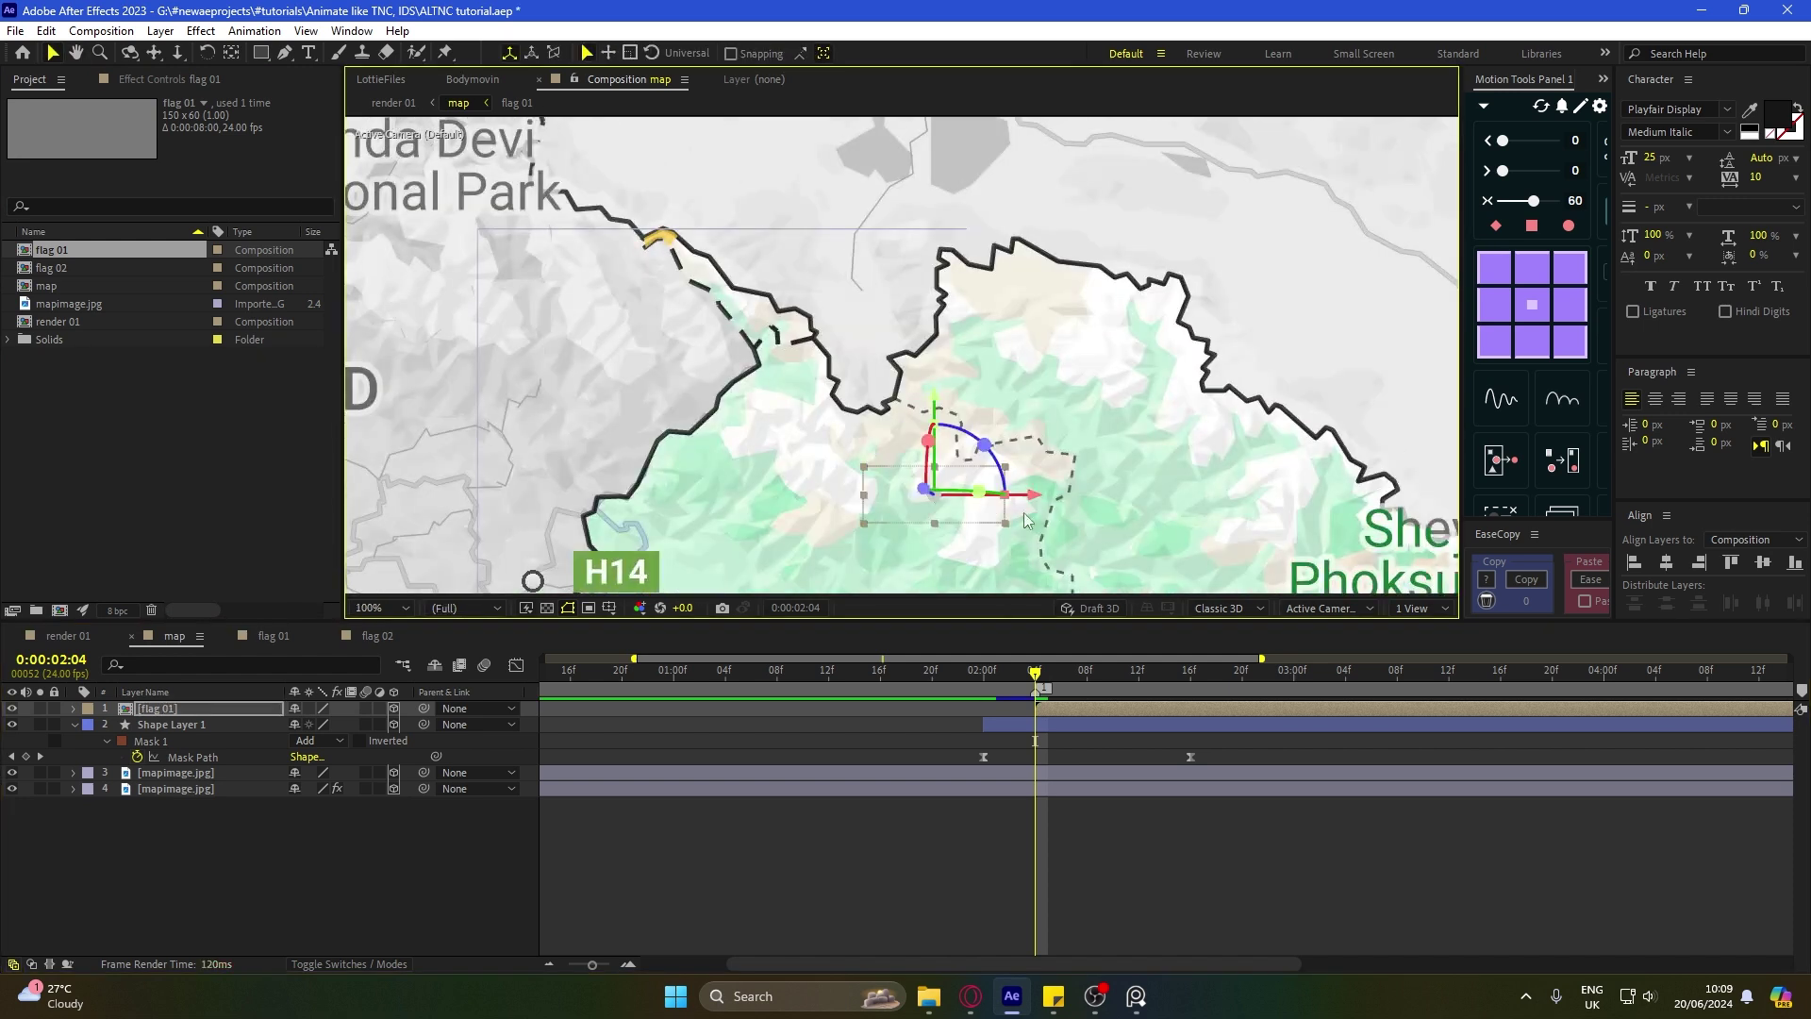
drag(790, 403, 787, 265)
drag(908, 358, 944, 358)
drag(855, 254, 854, 224)
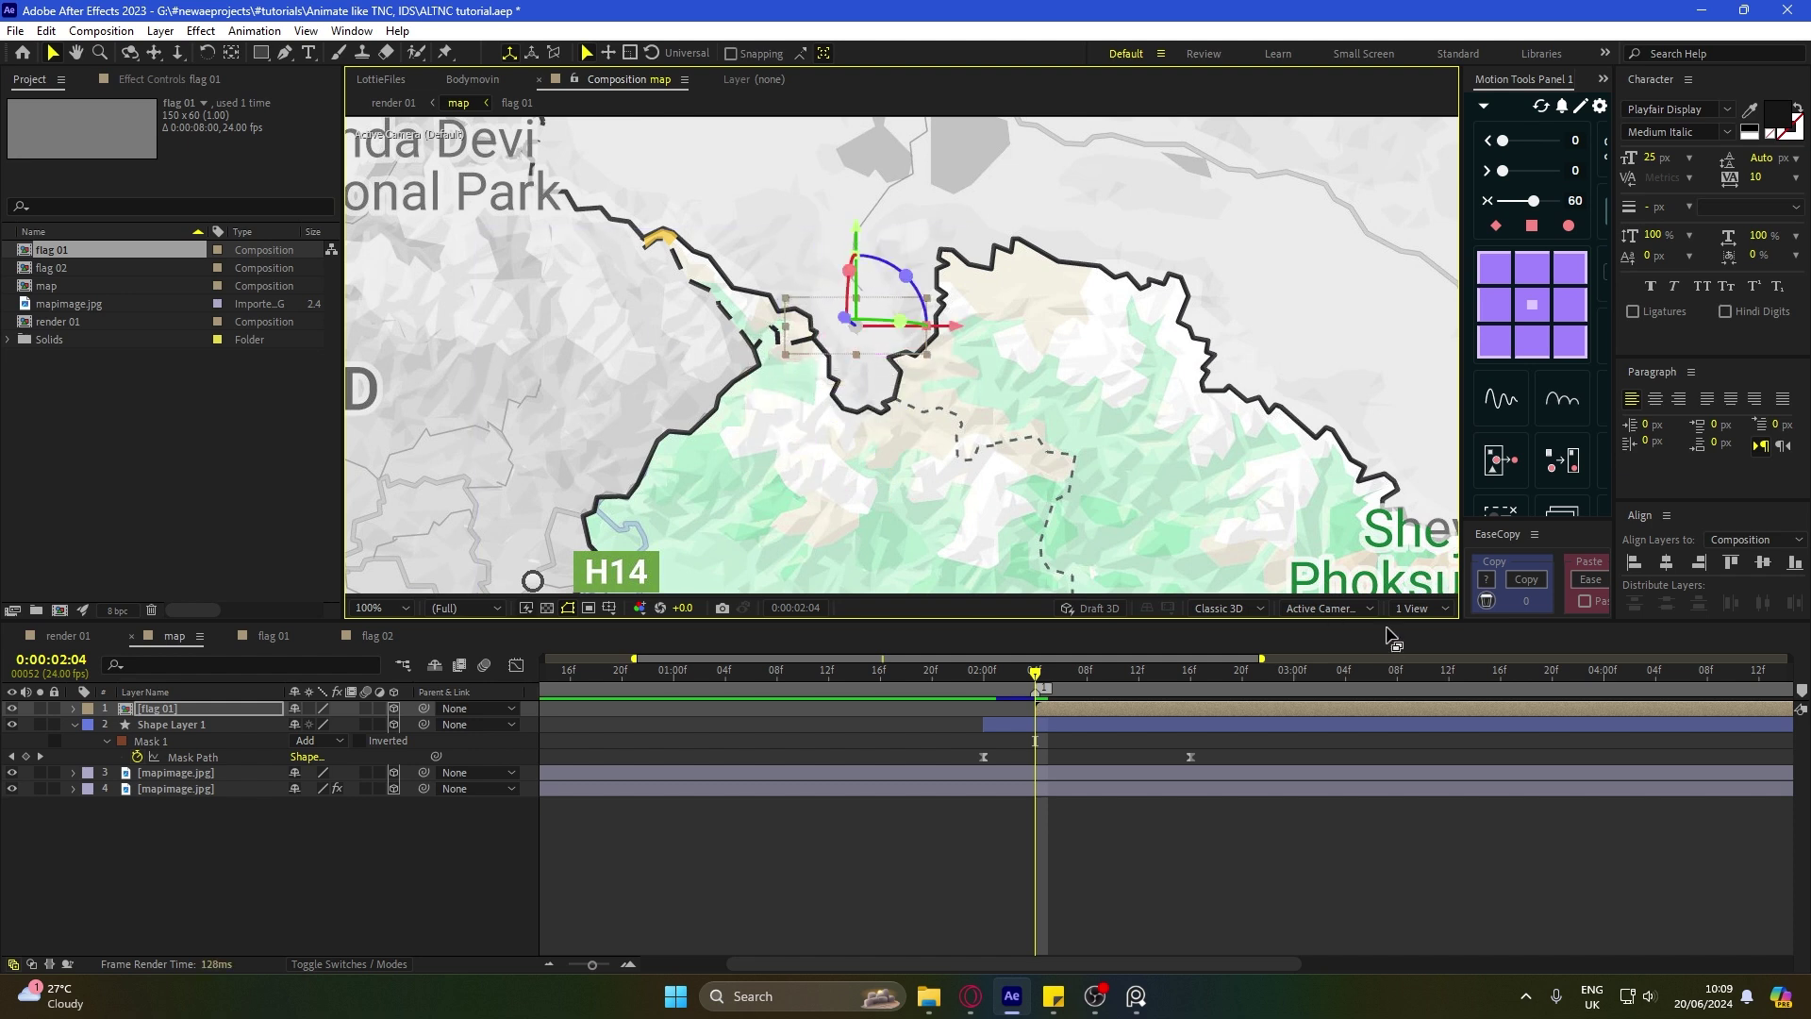
drag(1118, 685, 1397, 696)
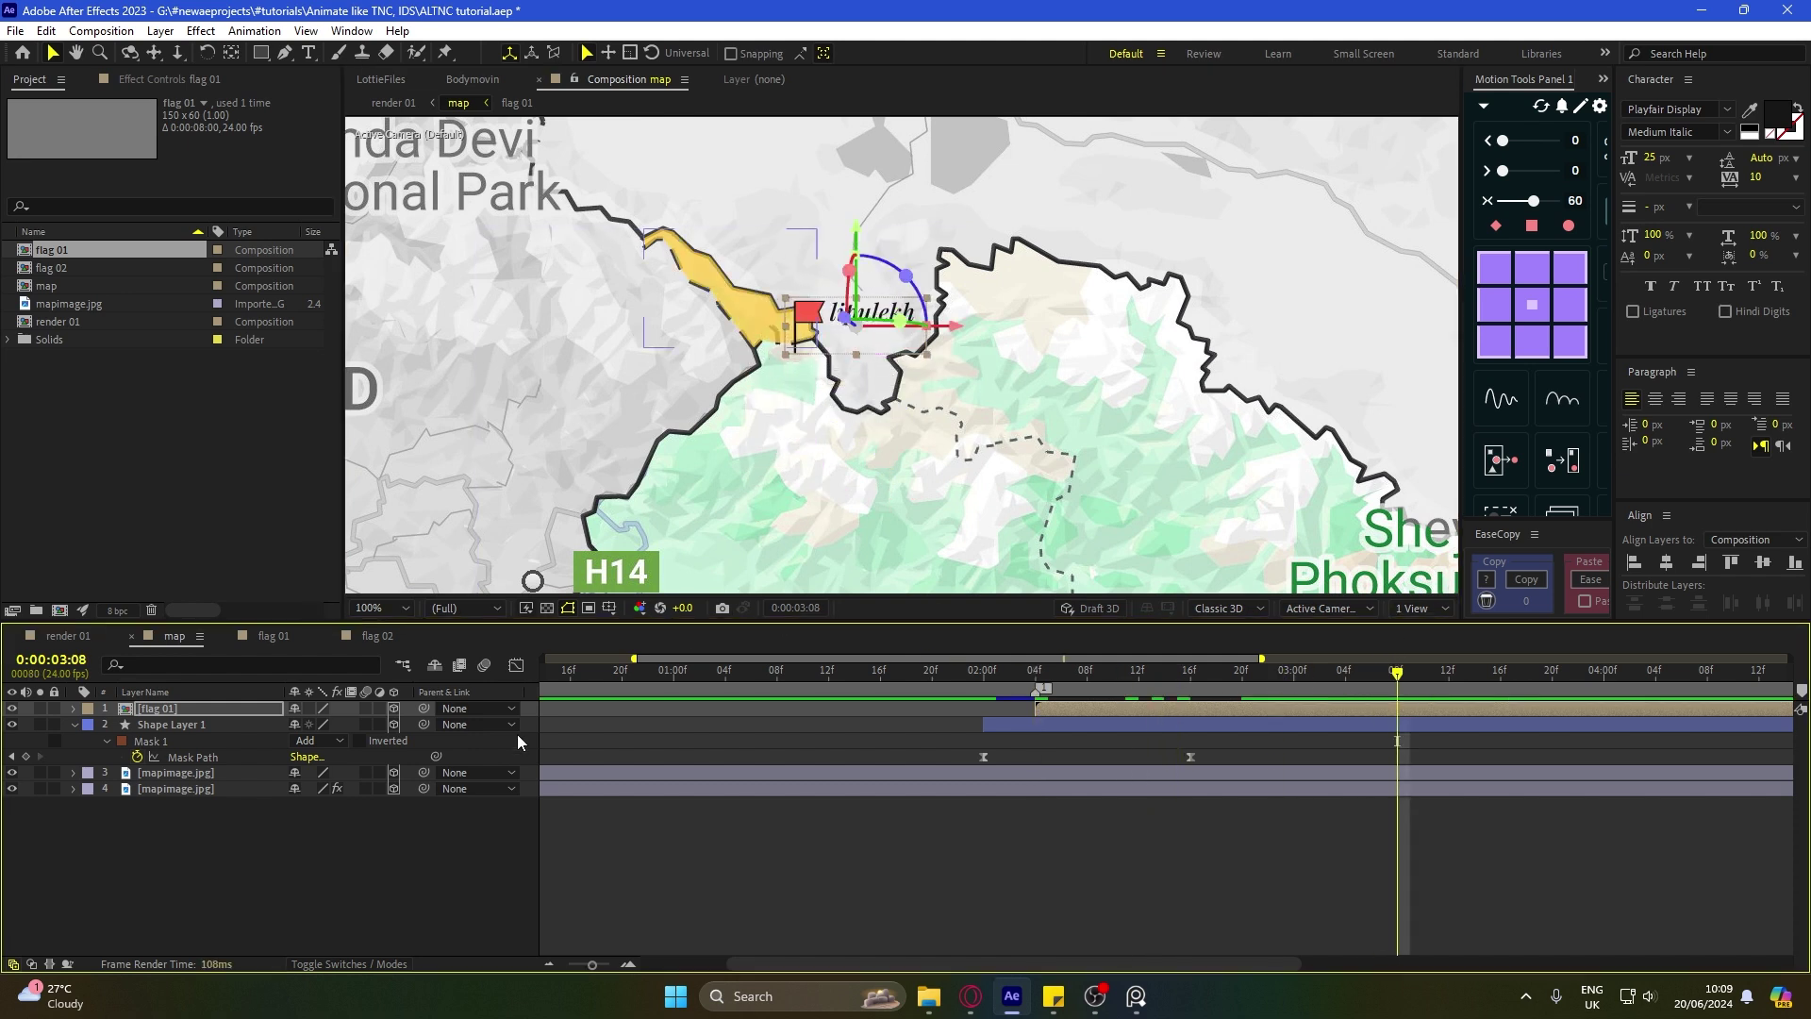
scroll(811, 393, up, 1)
drag(920, 283, 920, 255)
Step: Set the flag 01 layer's X Rotation to 90° so it stands upright on the map
key(r)
drag(310, 740, 348, 743)
click(315, 741)
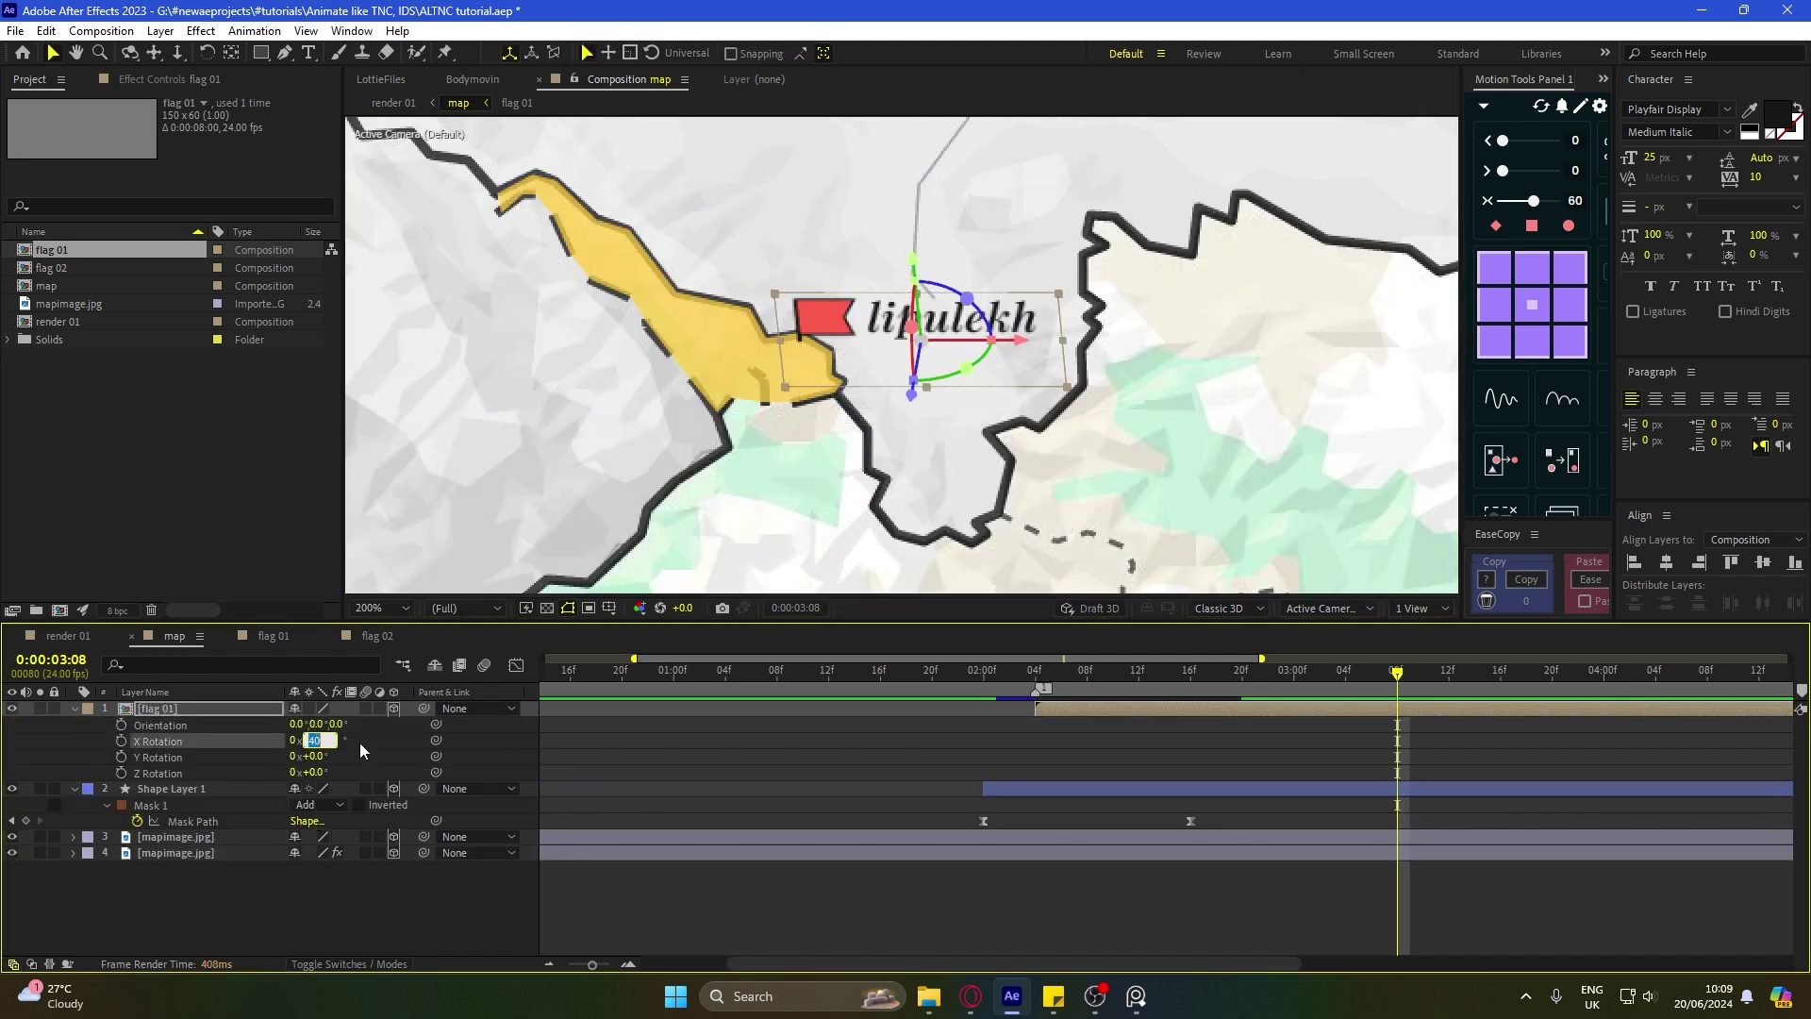
text(90)
key(Return)
drag(928, 440, 945, 454)
click(819, 894)
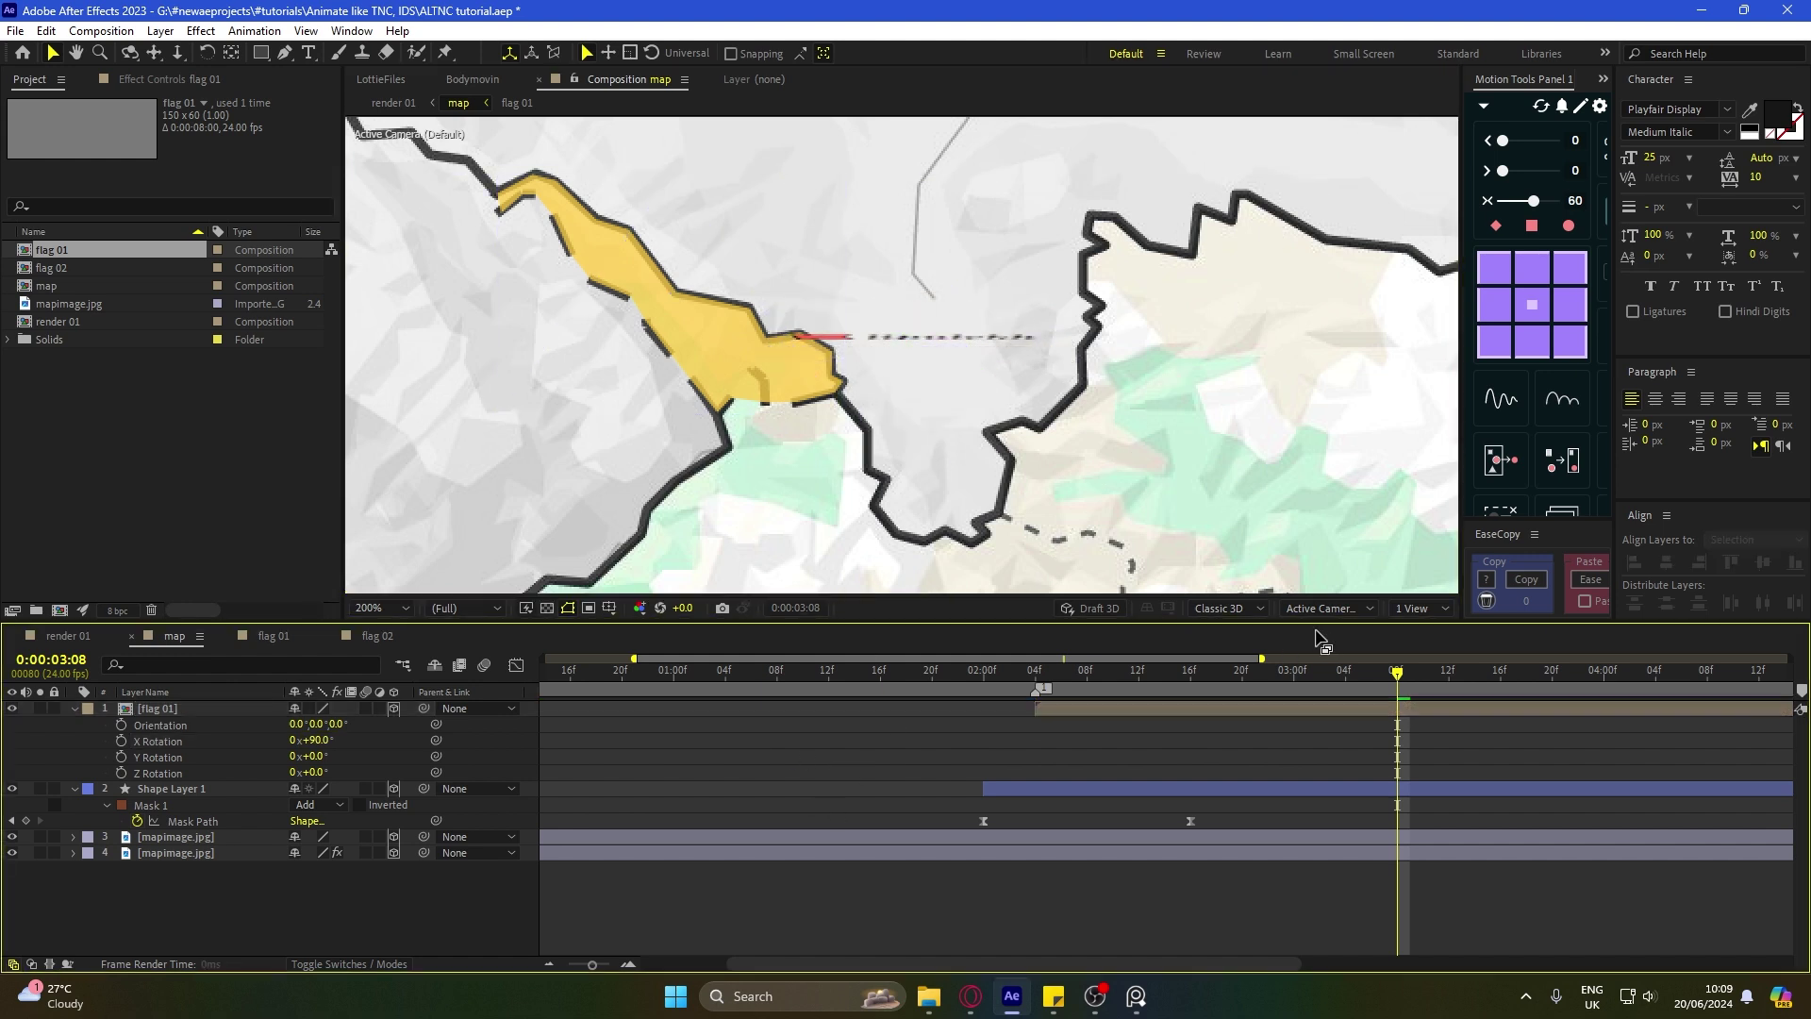
Step: Using the Top view, move flag 01 along Z to -30, save the project and return to the Active Camera view
click(1328, 608)
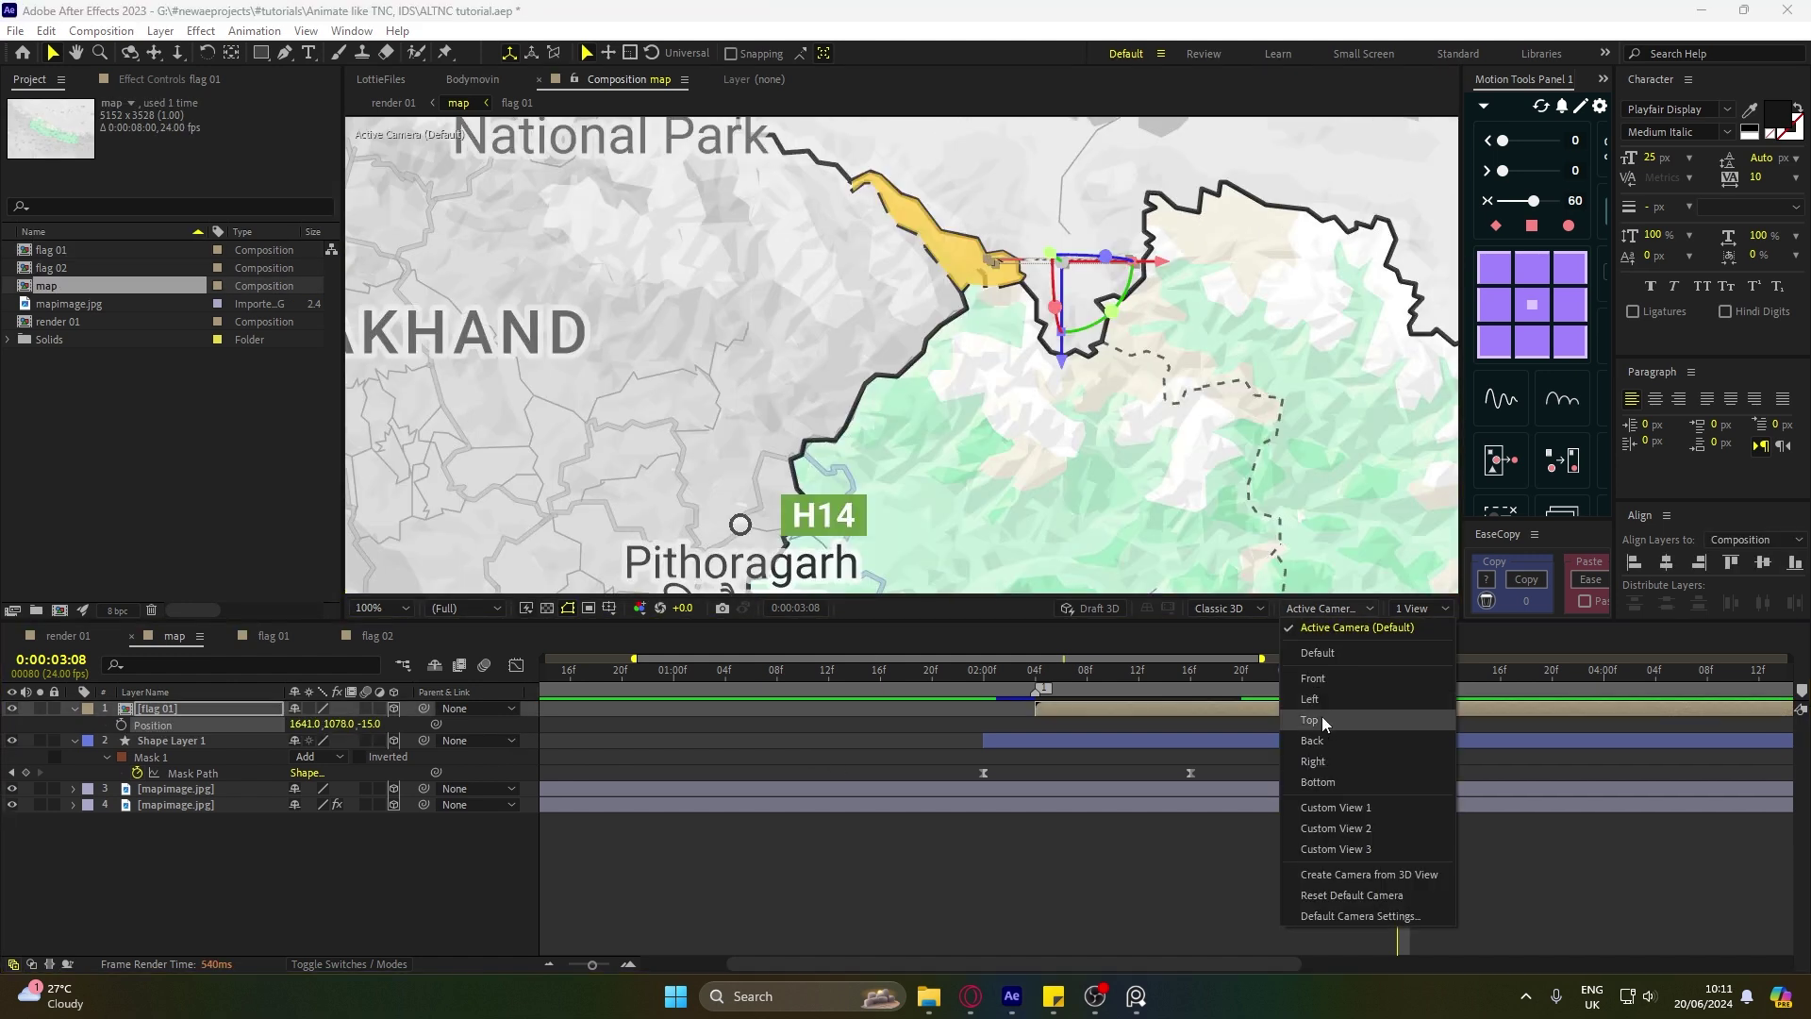
click(1321, 717)
scroll(1027, 342, down, 2)
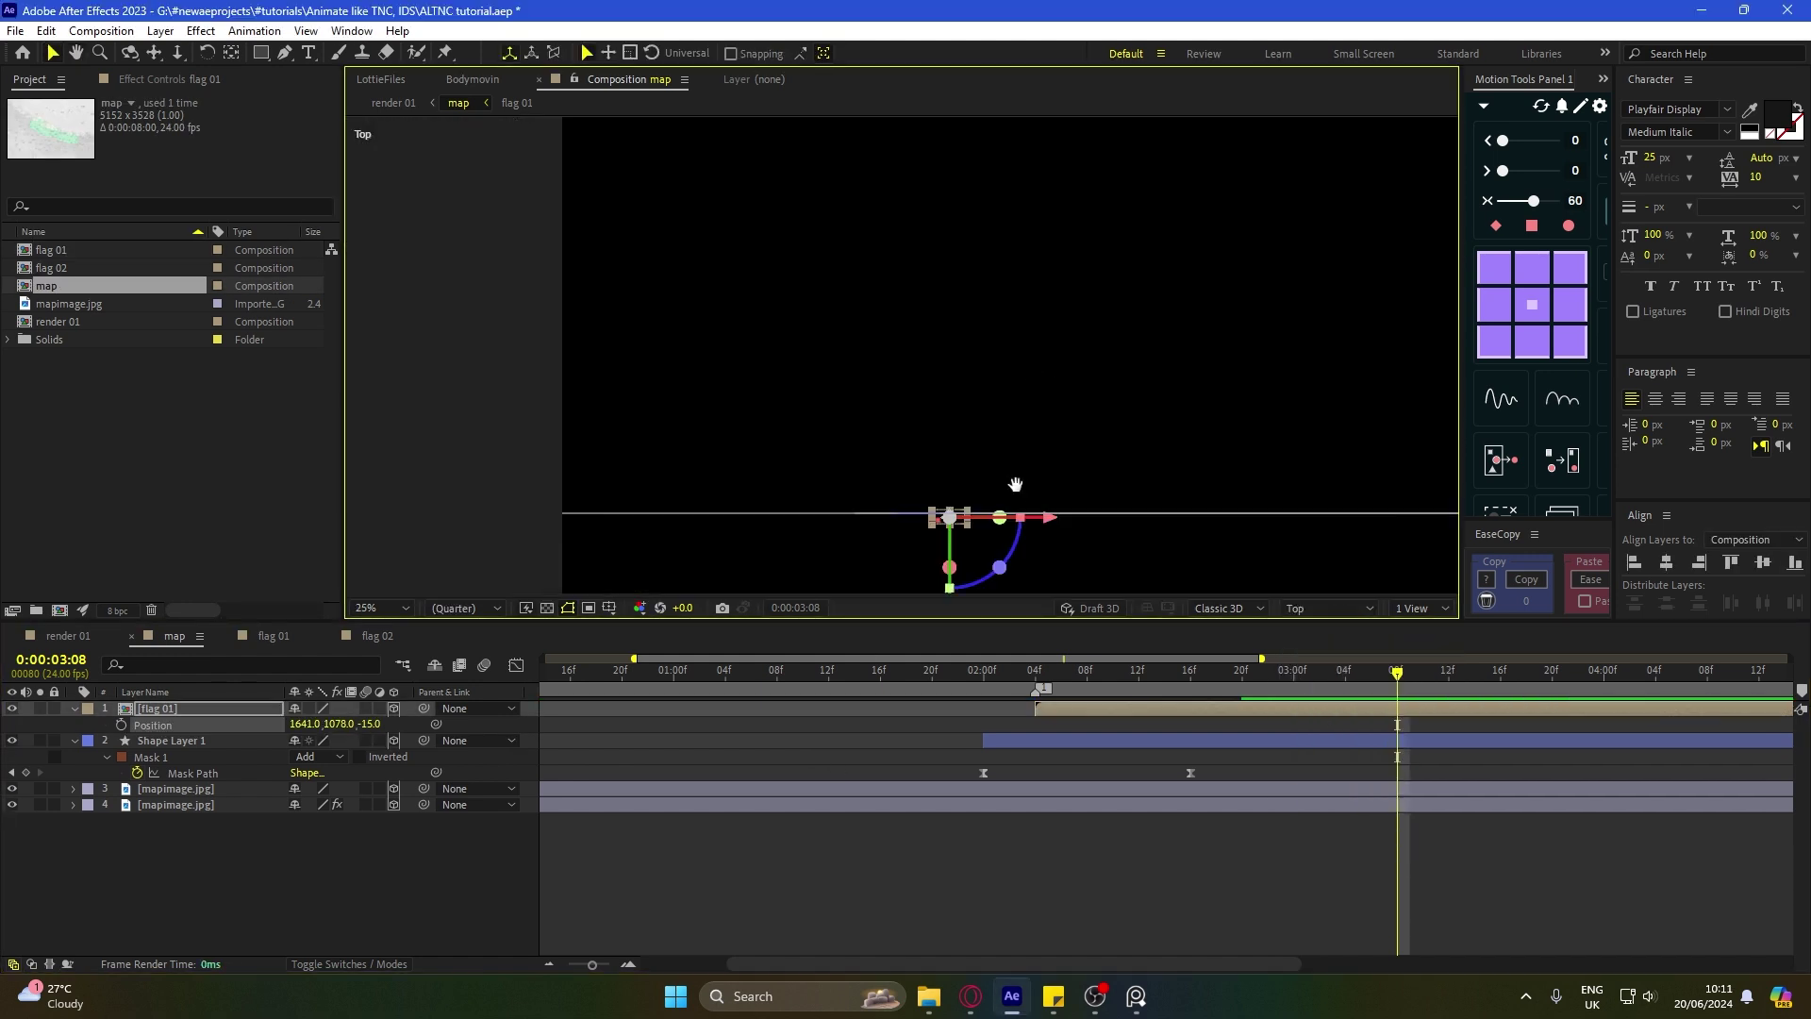
scroll(1015, 484, up, 6)
drag(1111, 437, 1121, 470)
click(807, 731)
key(ctrl+s)
click(1305, 610)
click(1325, 607)
click(1305, 637)
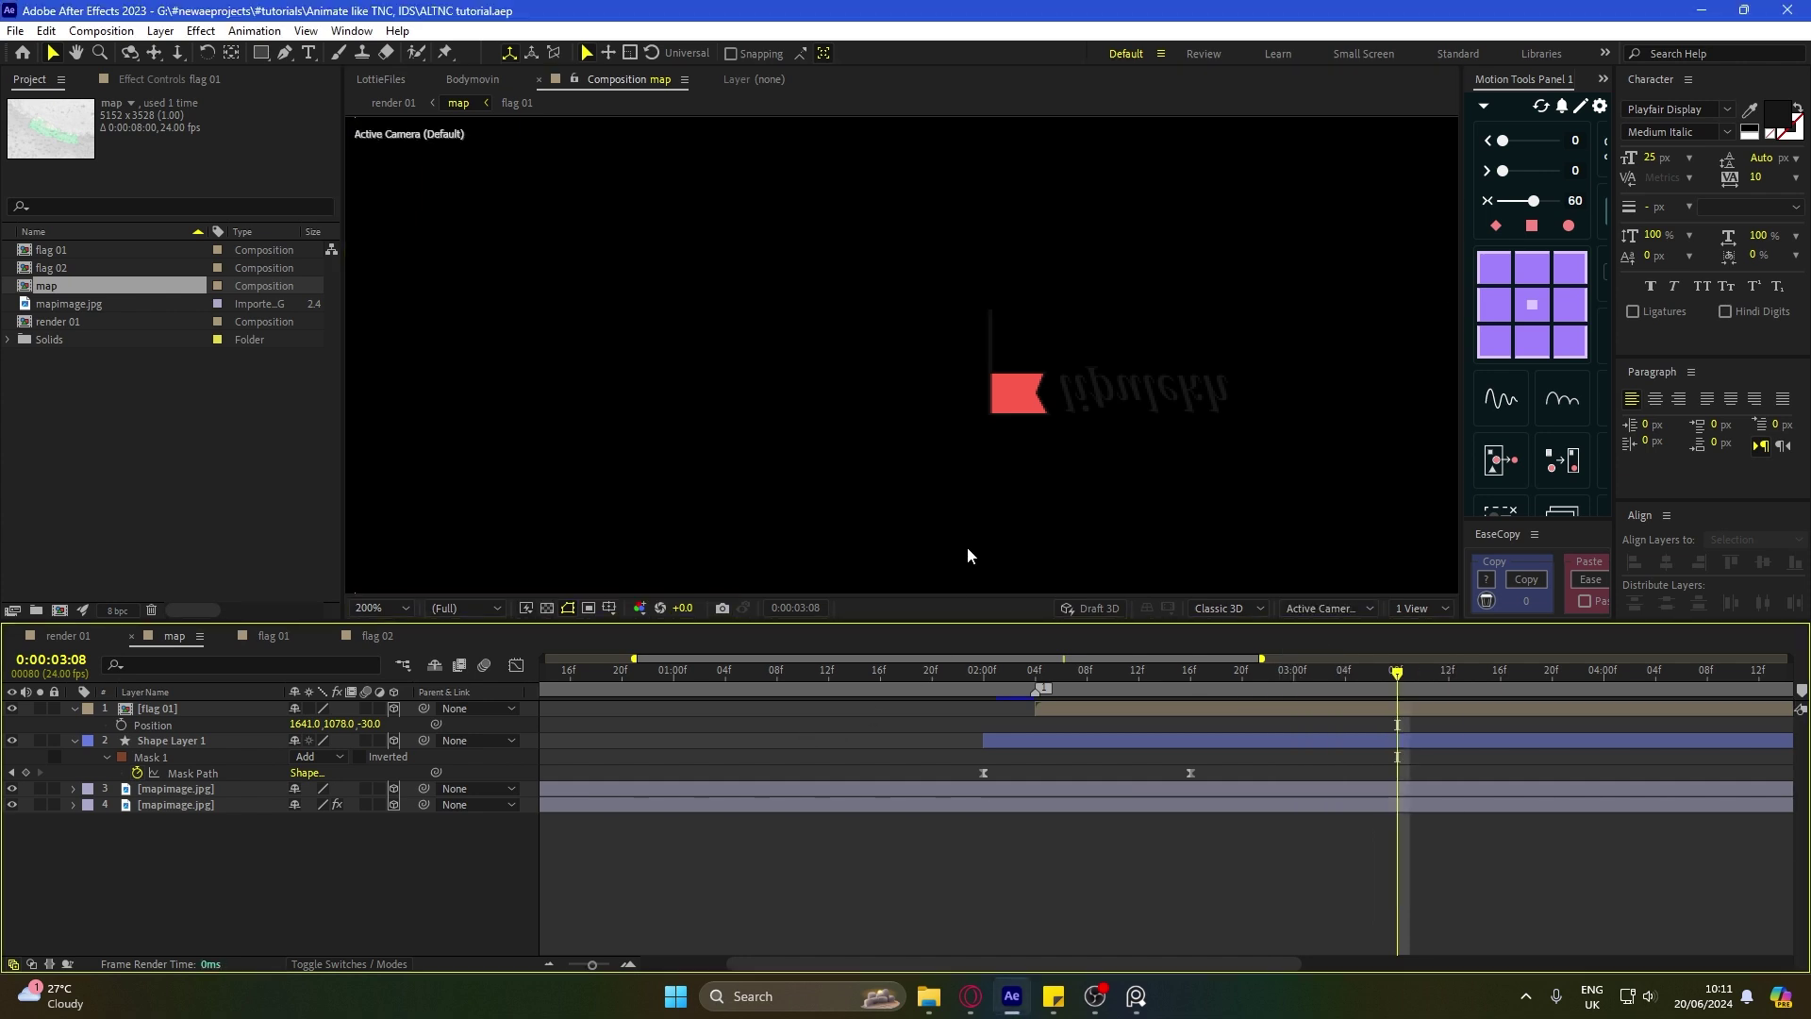
Step: Add flag 02 as the top layer of the map composition, starting about 10 frames after flag 01
scroll(933, 368, down, 7)
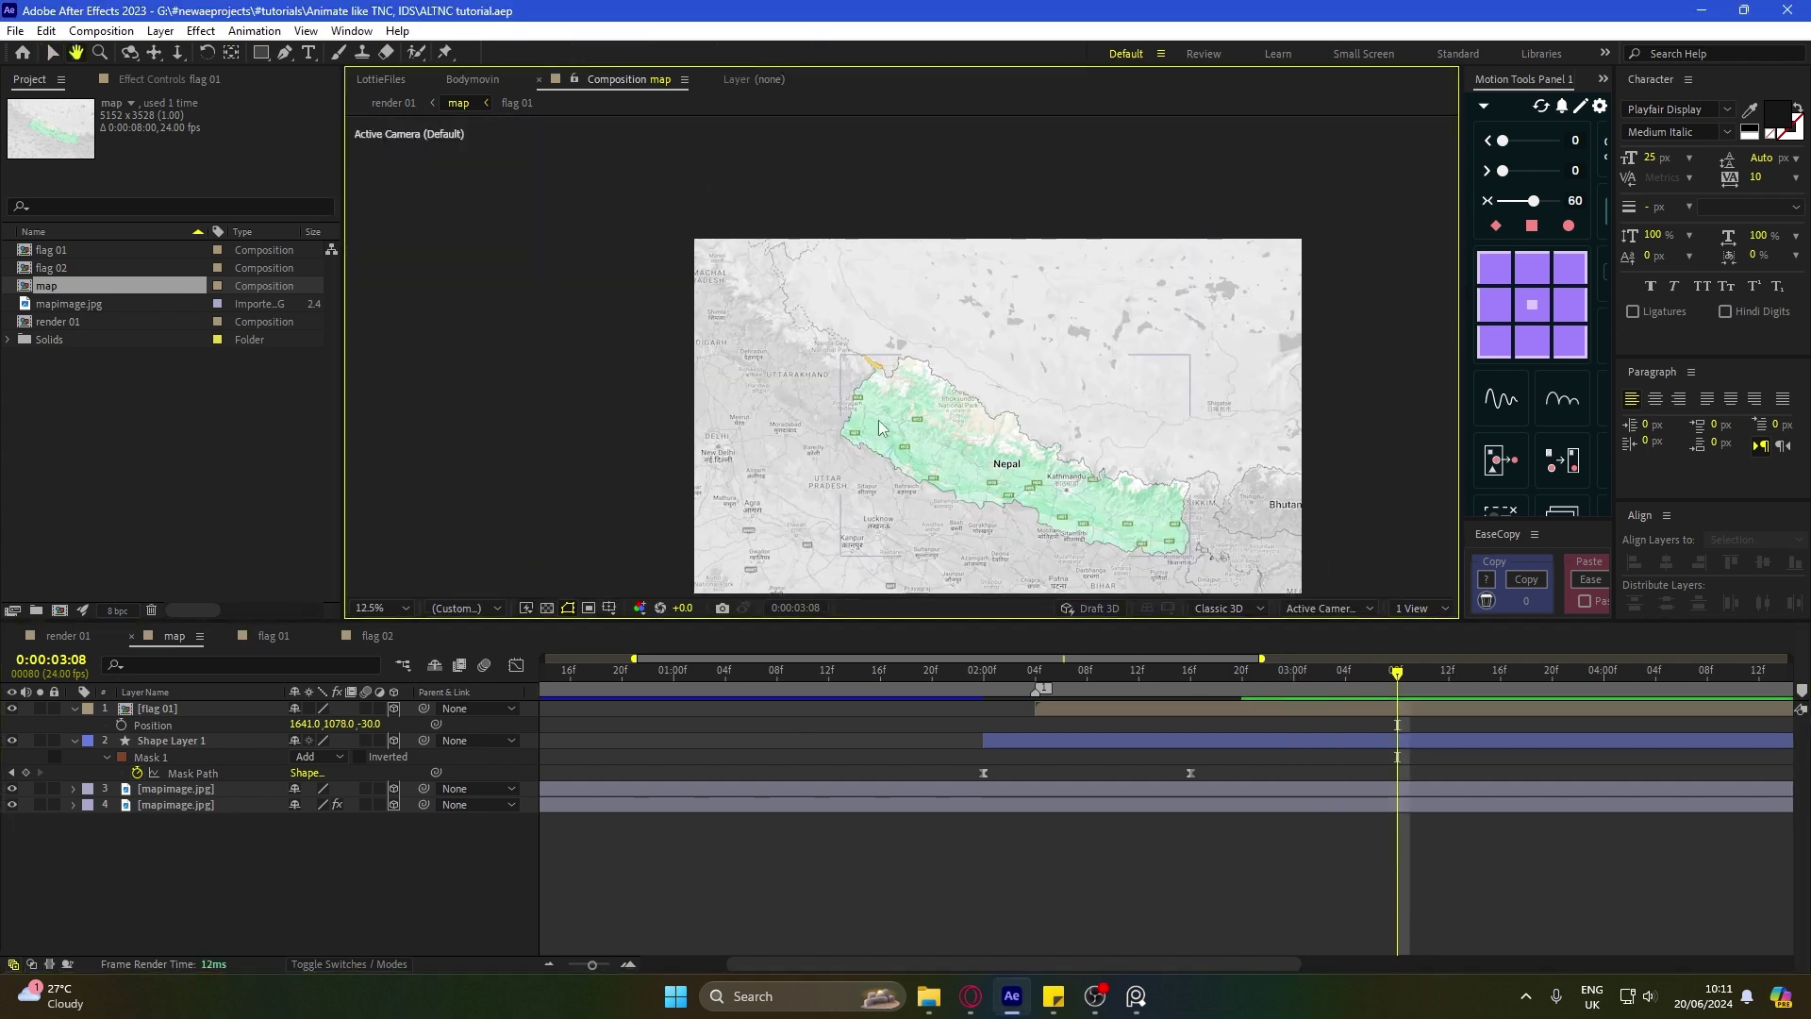
scroll(973, 388, up, 2)
scroll(886, 396, up, 4)
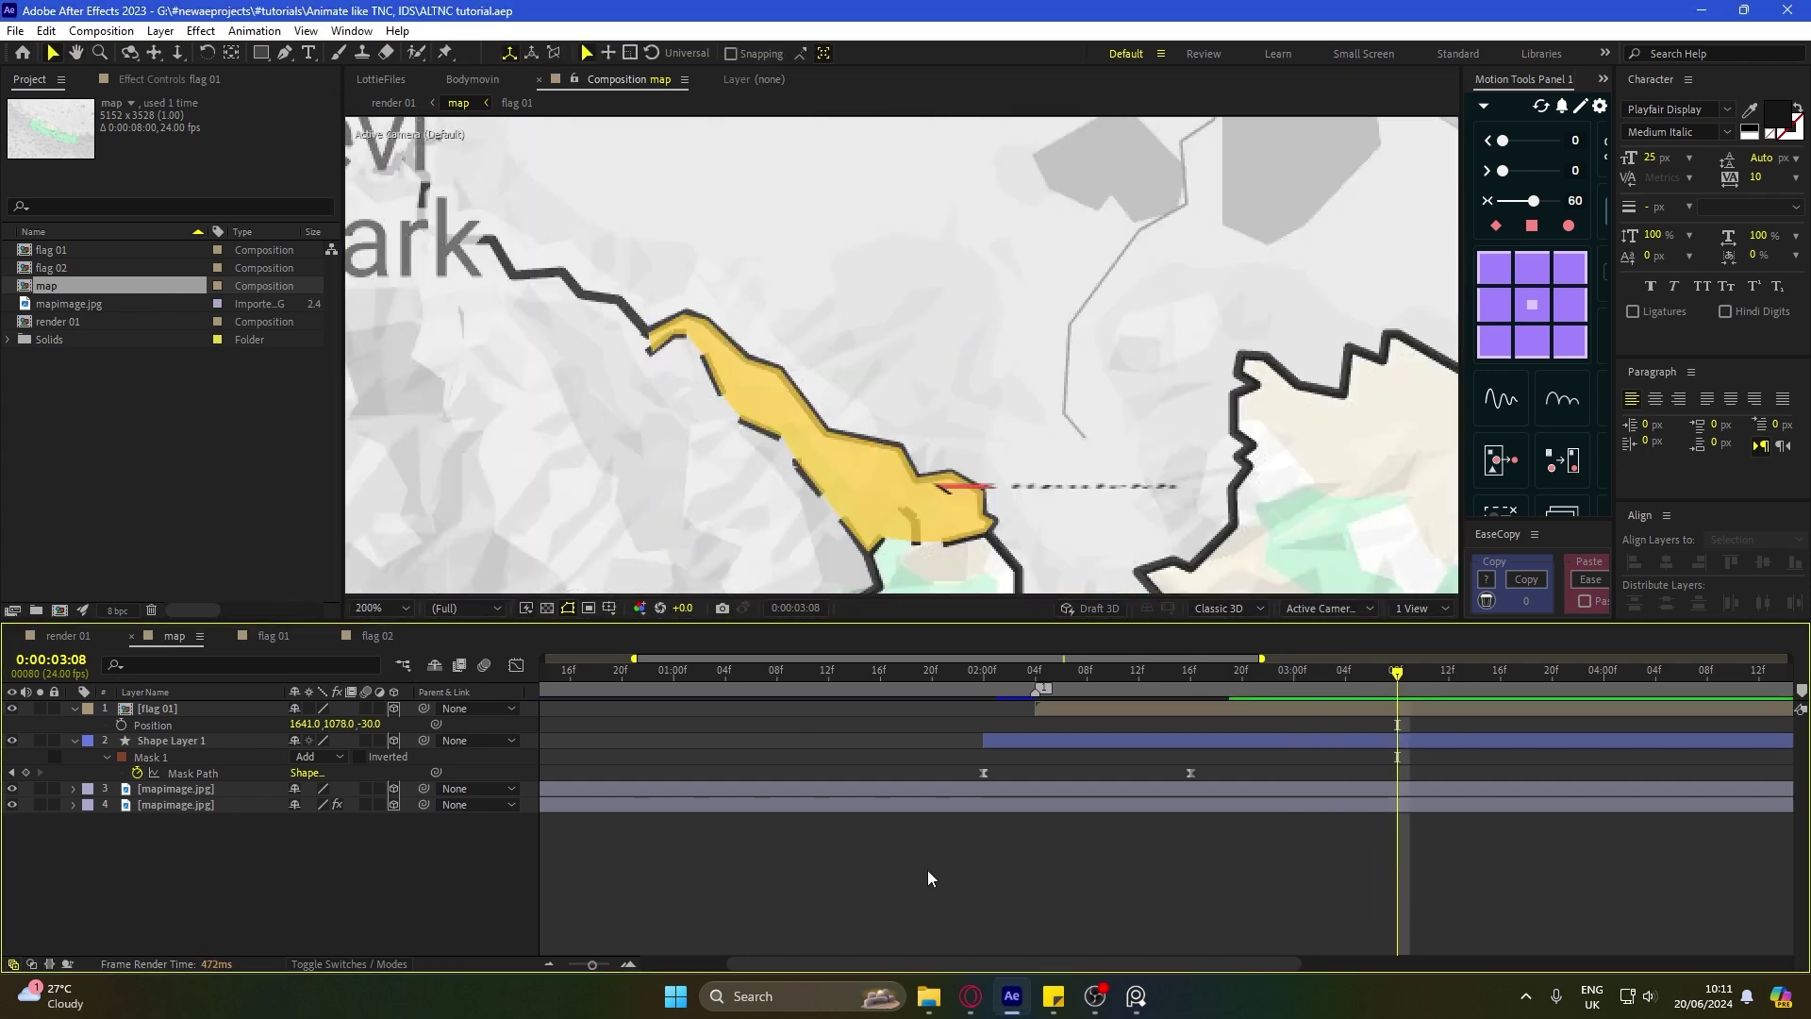
drag(63, 271, 1029, 695)
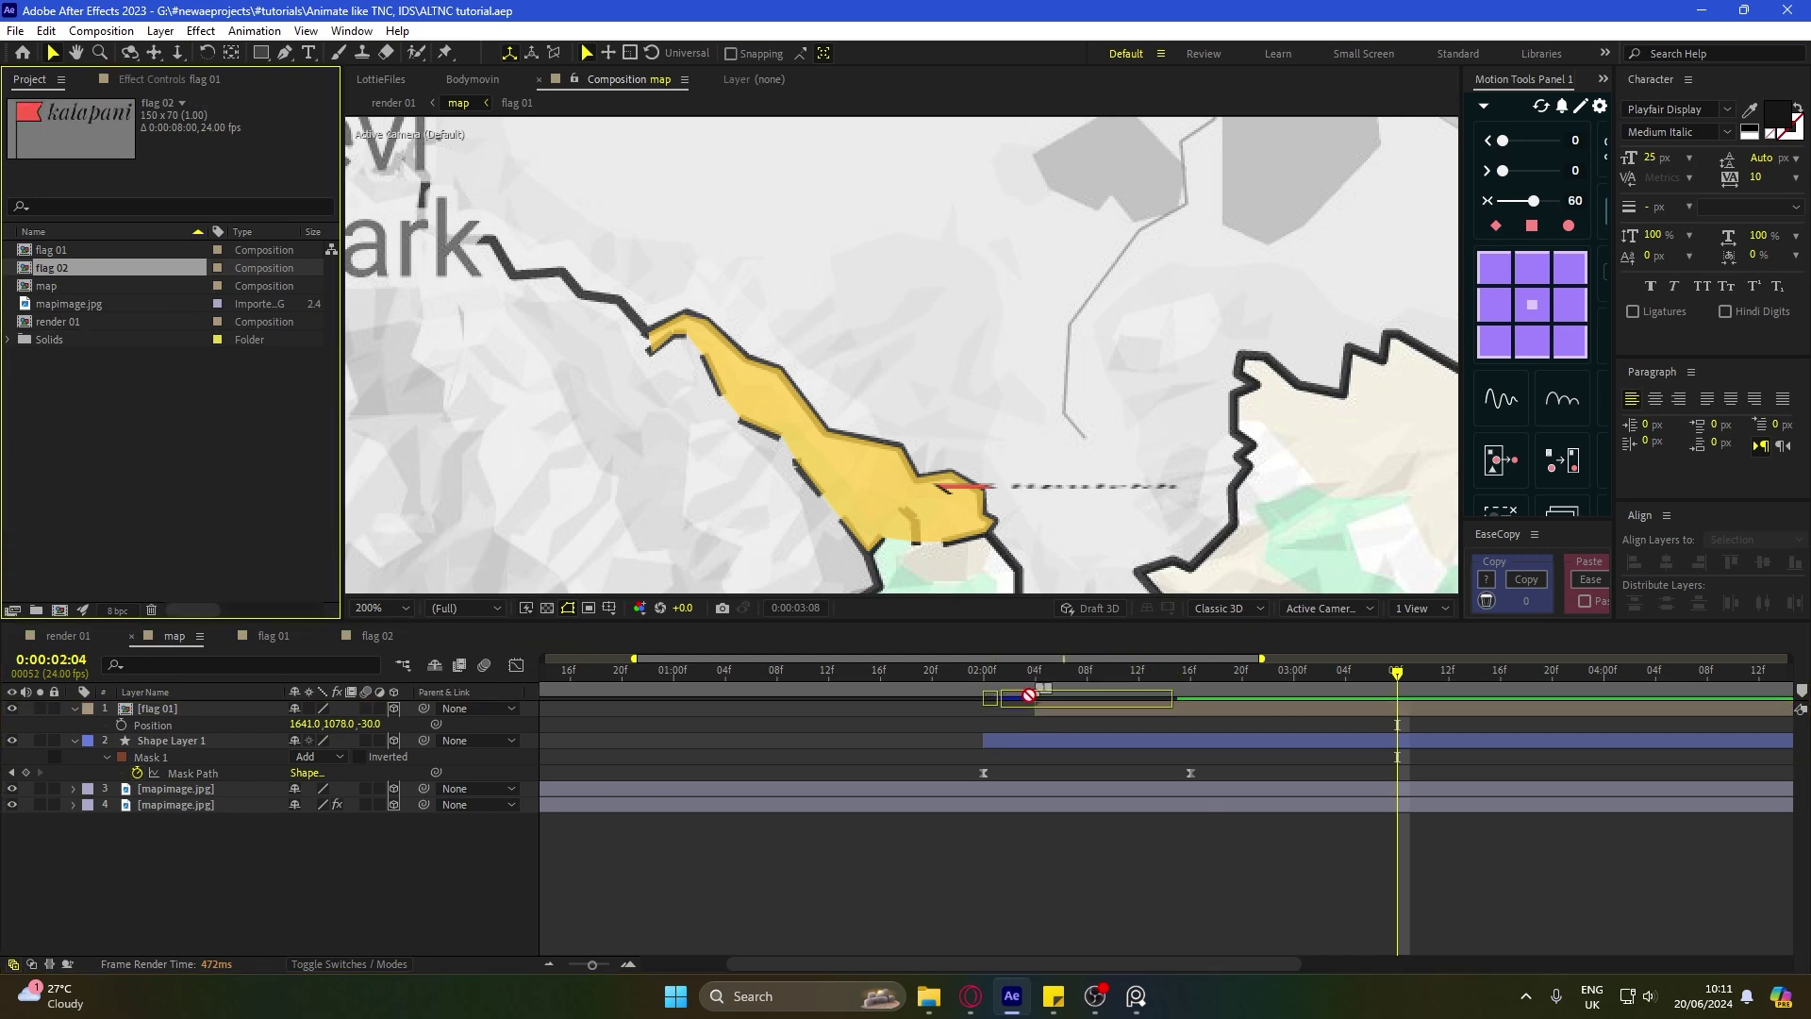
drag(370, 519, 1166, 711)
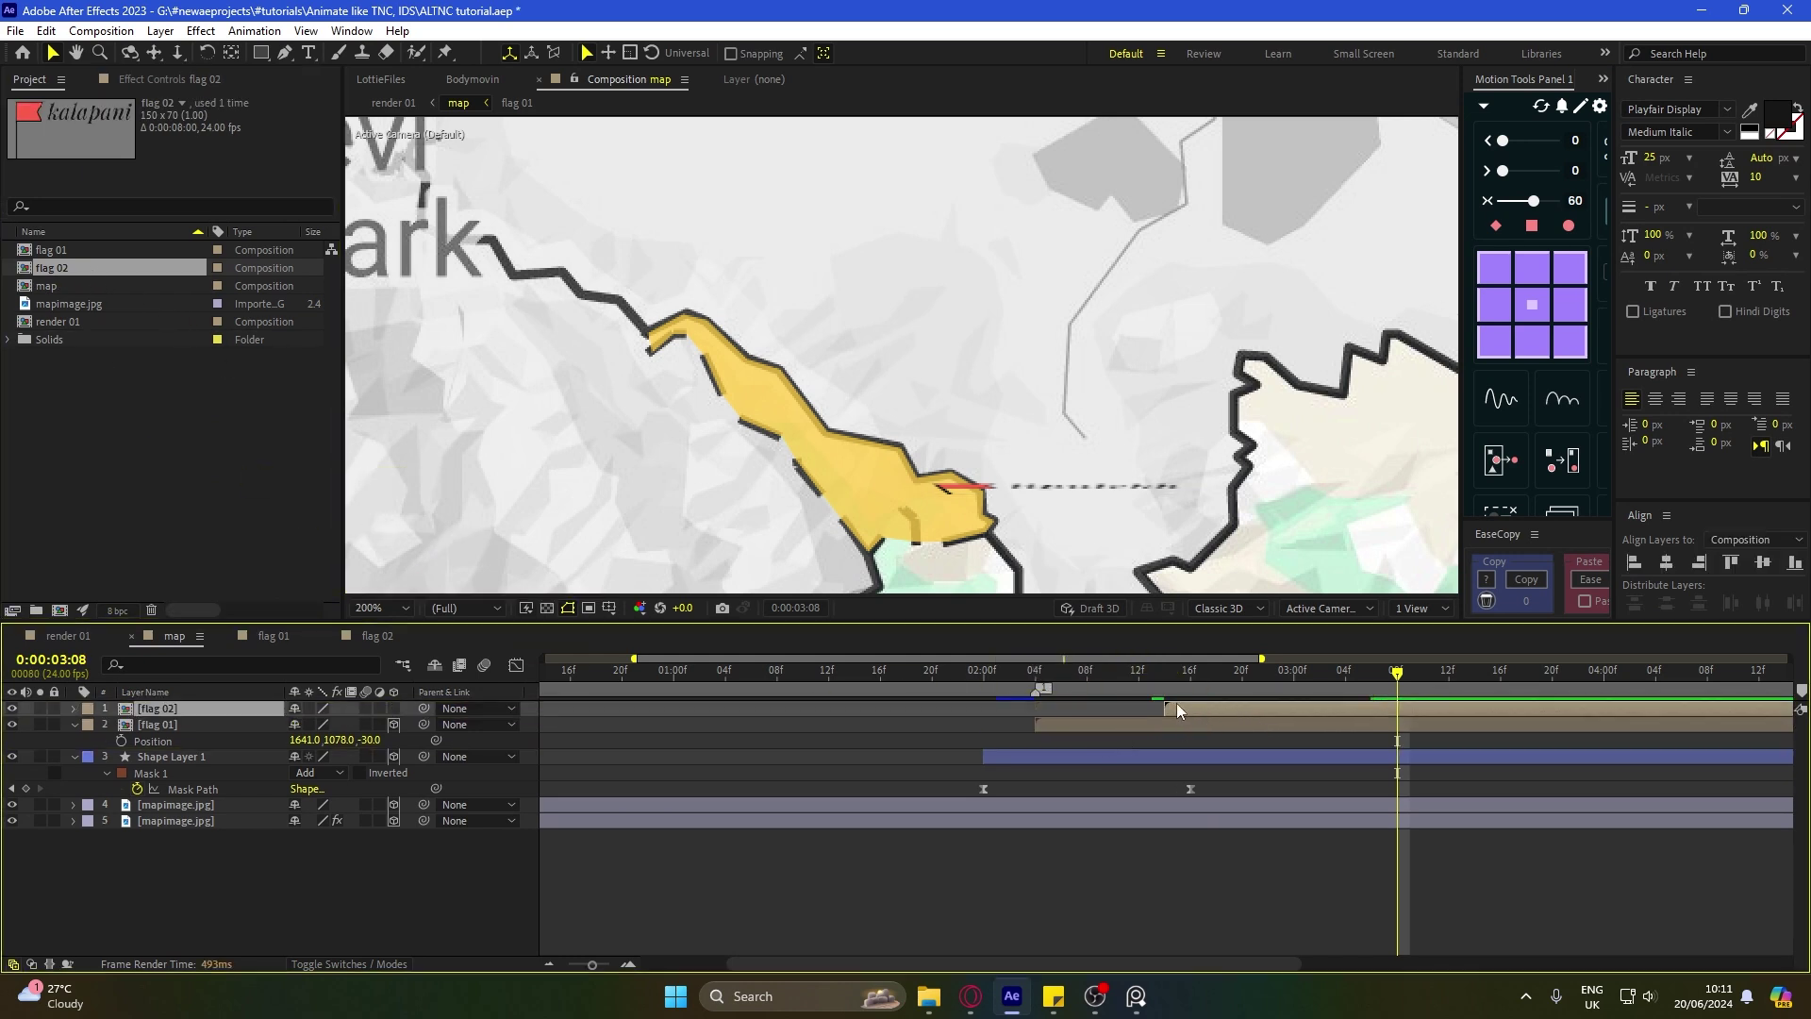
Step: Place the flag 02 layer on the map beside the yellow border area, just above flag 01
scroll(1011, 375, down, 5)
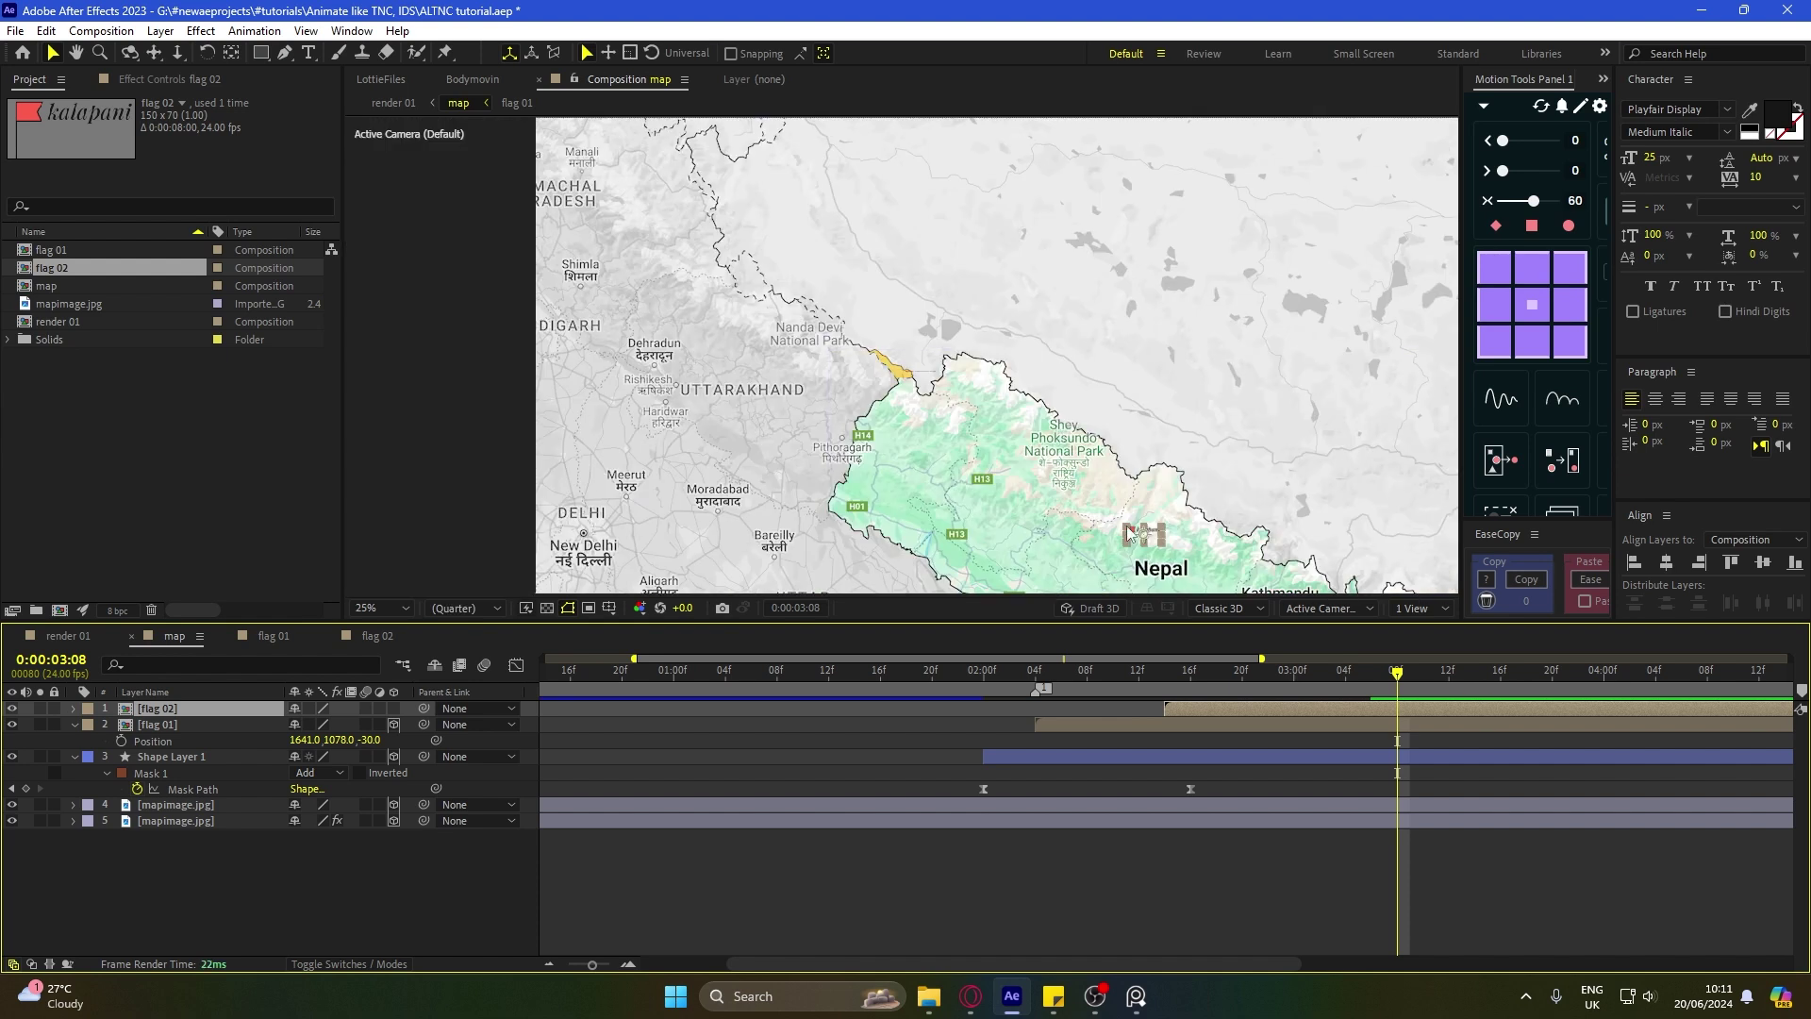
drag(1145, 537, 911, 370)
scroll(912, 370, up, 6)
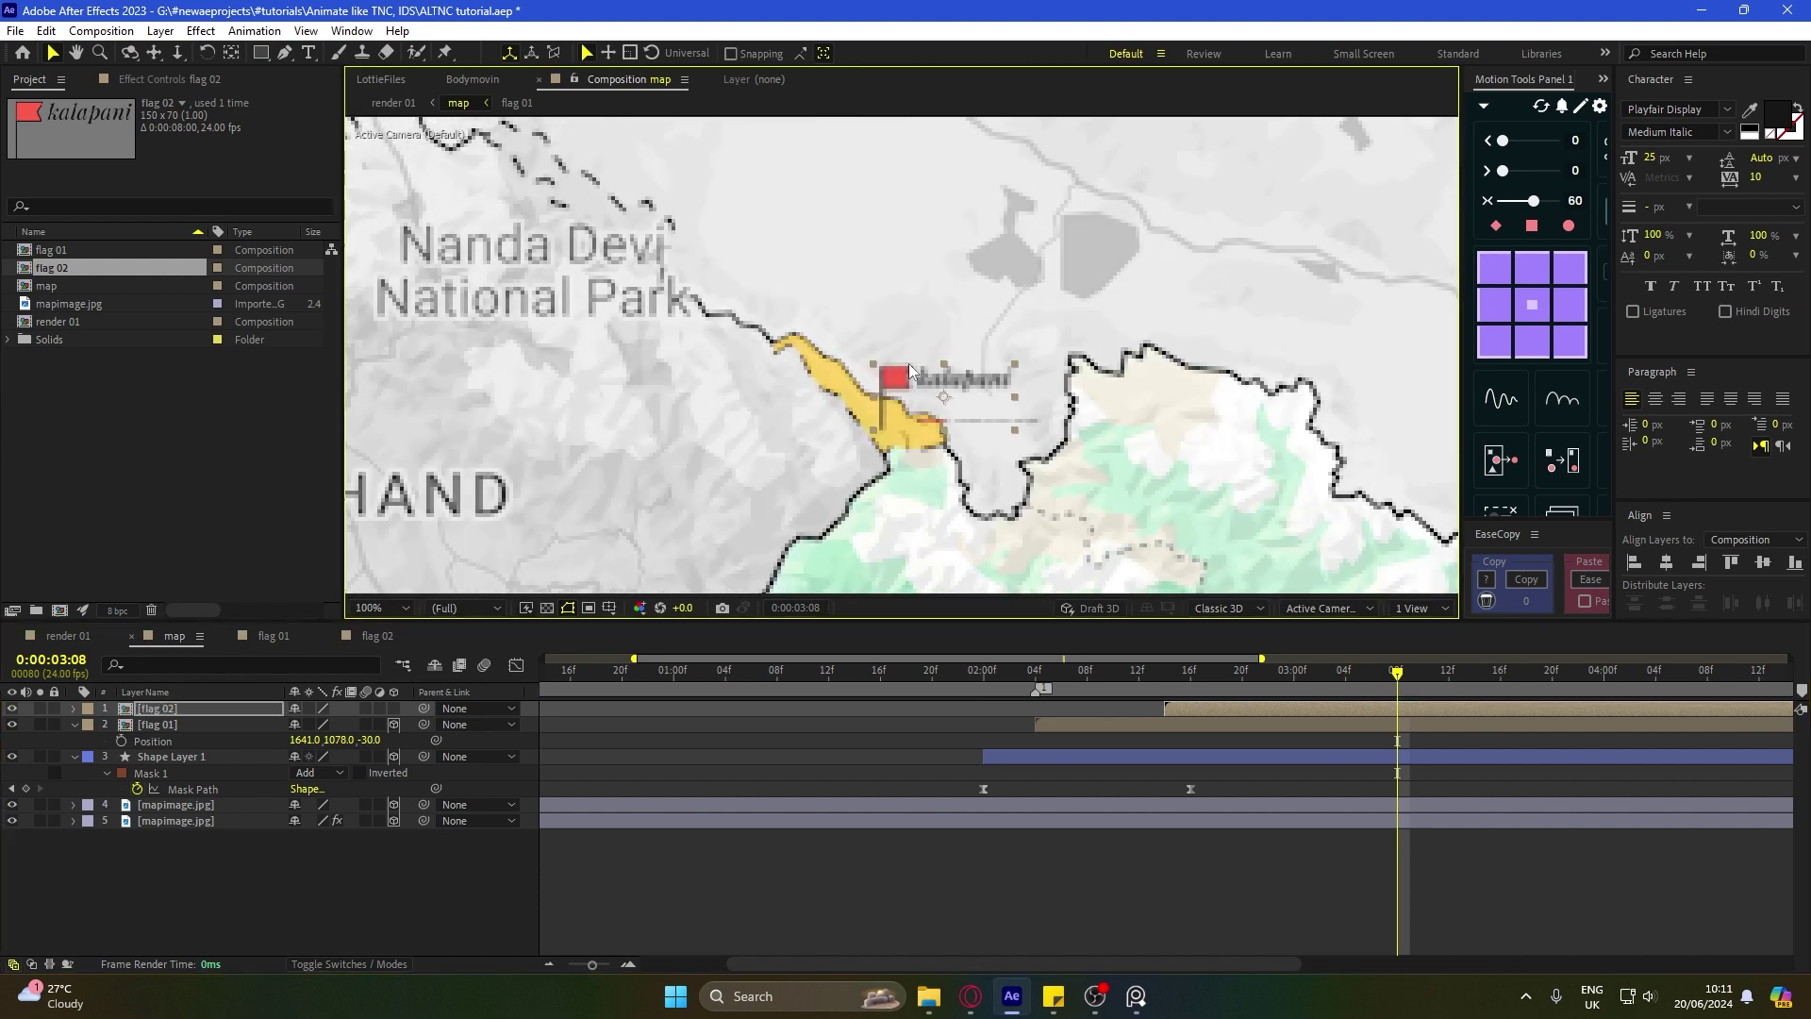
drag(940, 358, 944, 346)
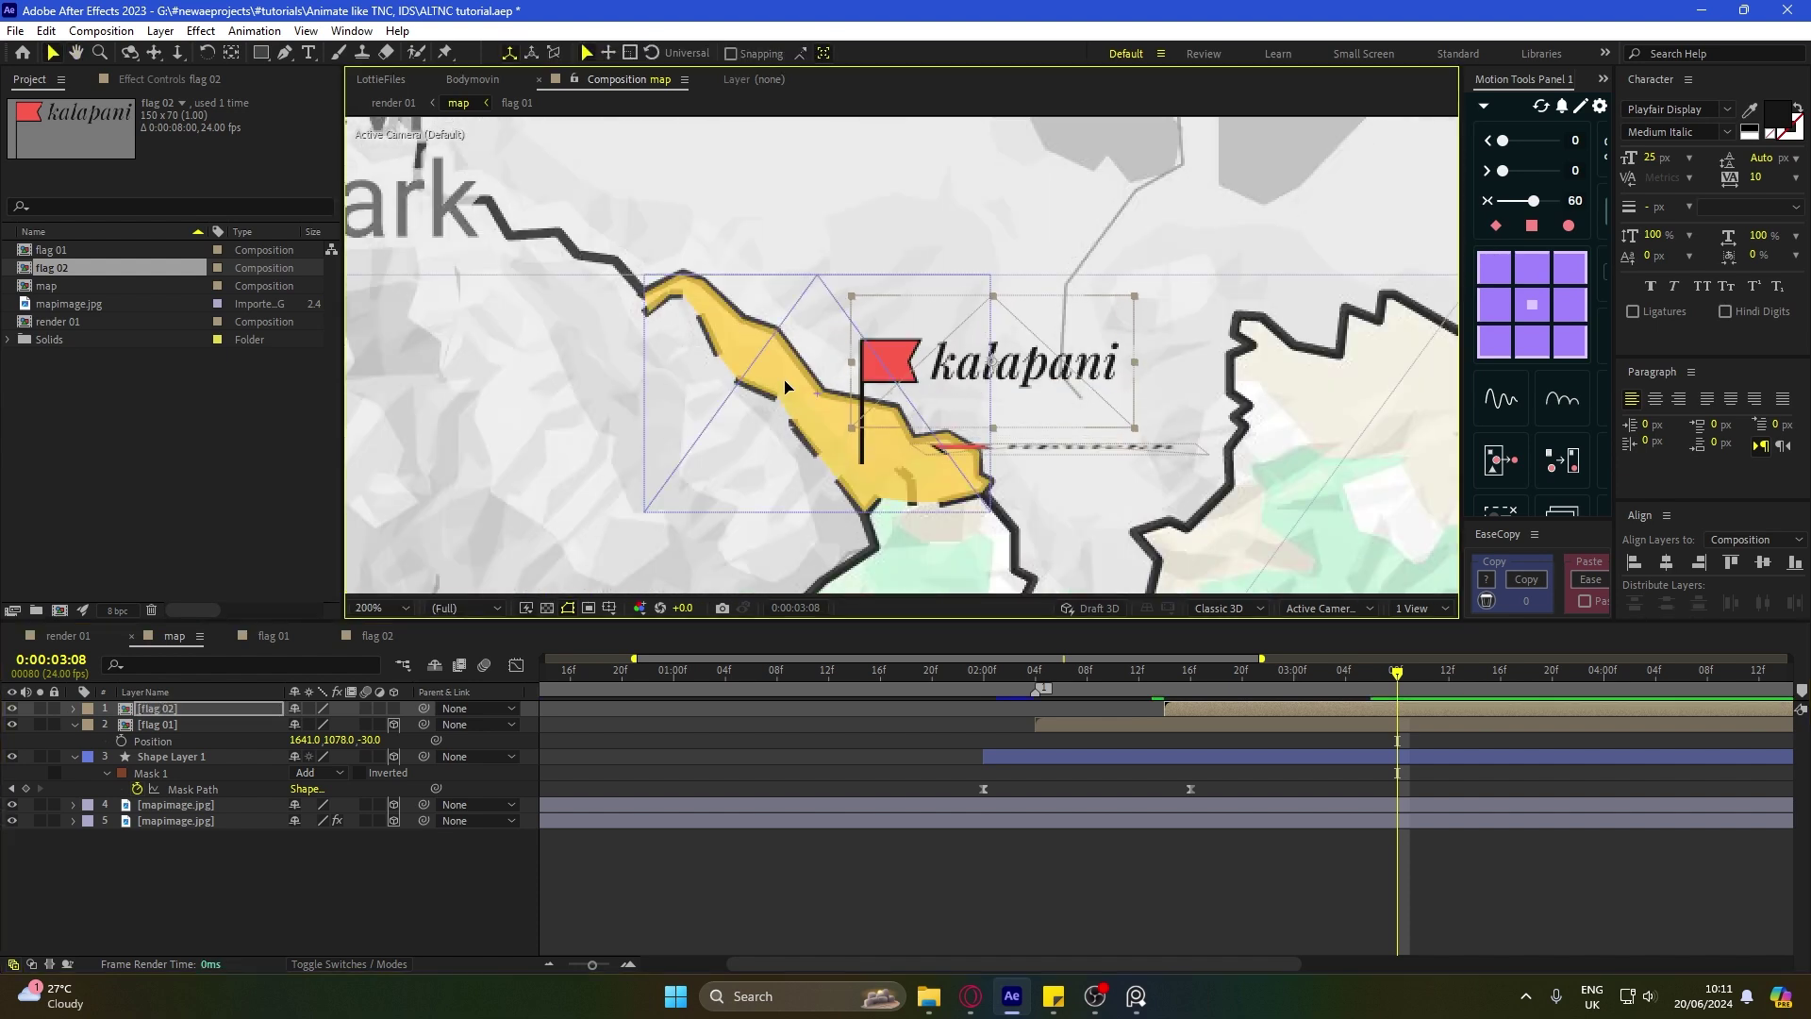
Step: Make the flag 02 layer 3D and set its X Rotation to 90° to match flag 01
key(r)
click(611, 720)
click(210, 741)
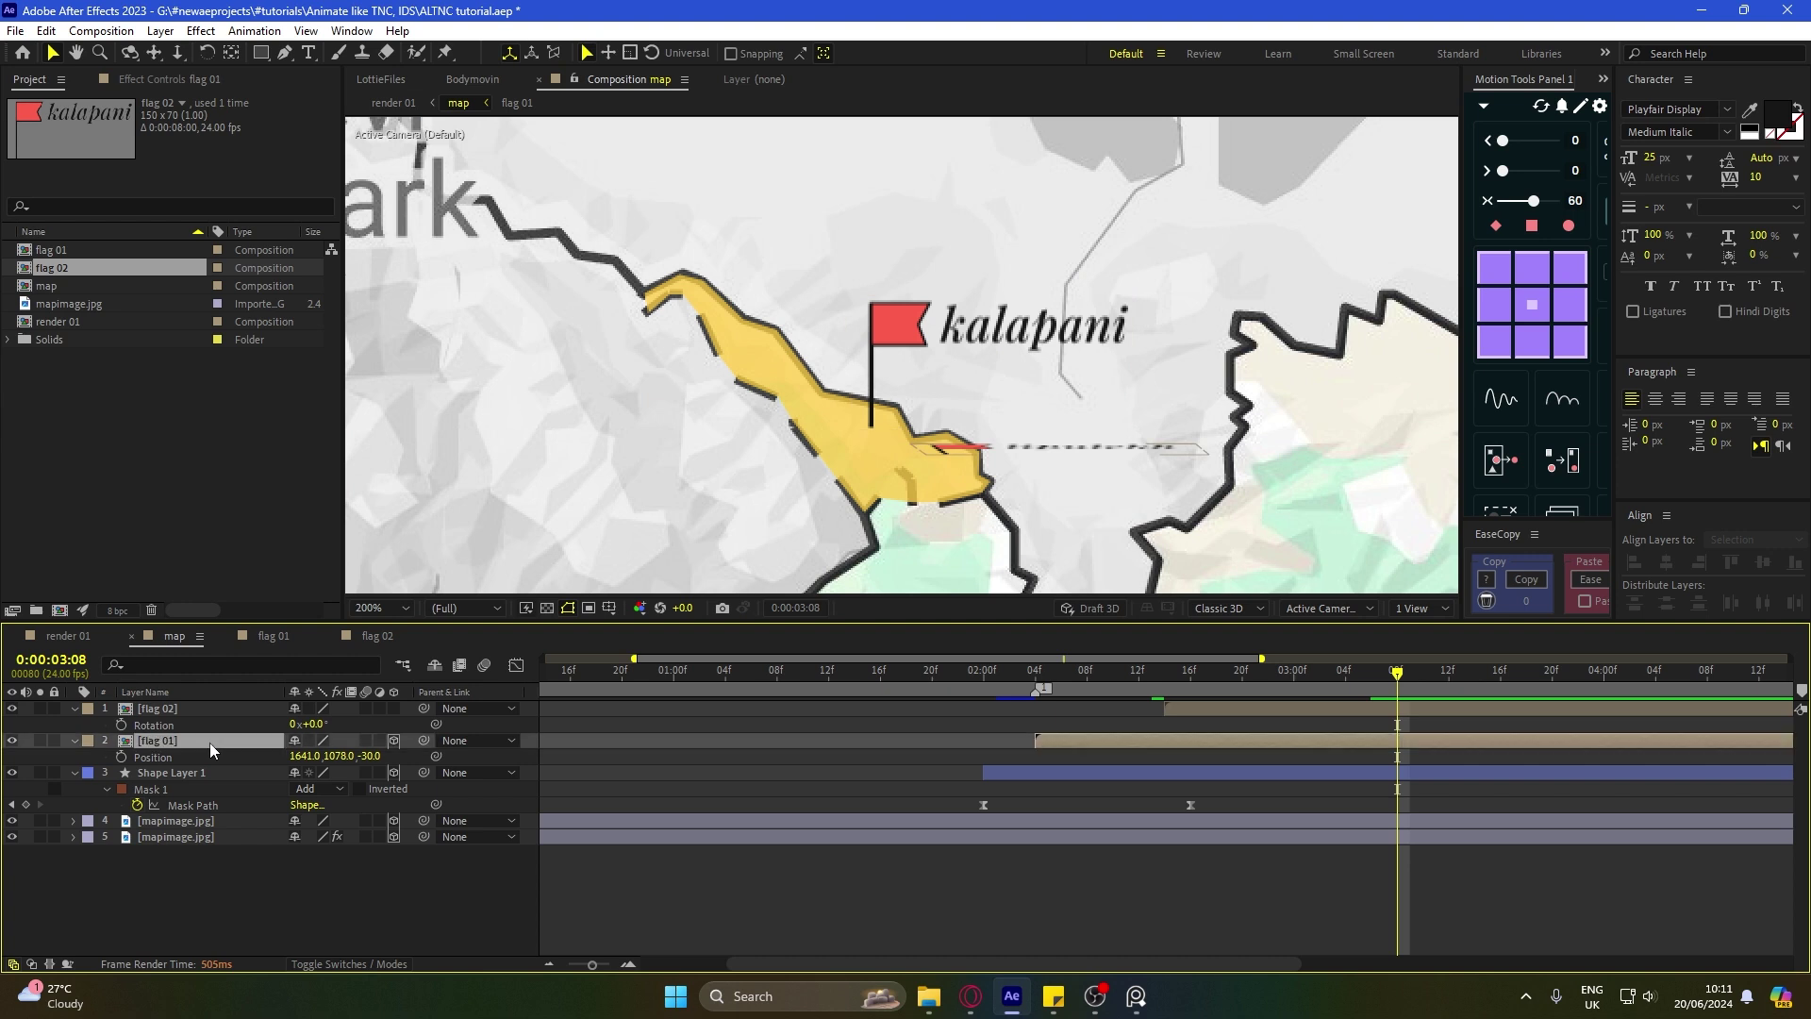
key(r)
click(394, 708)
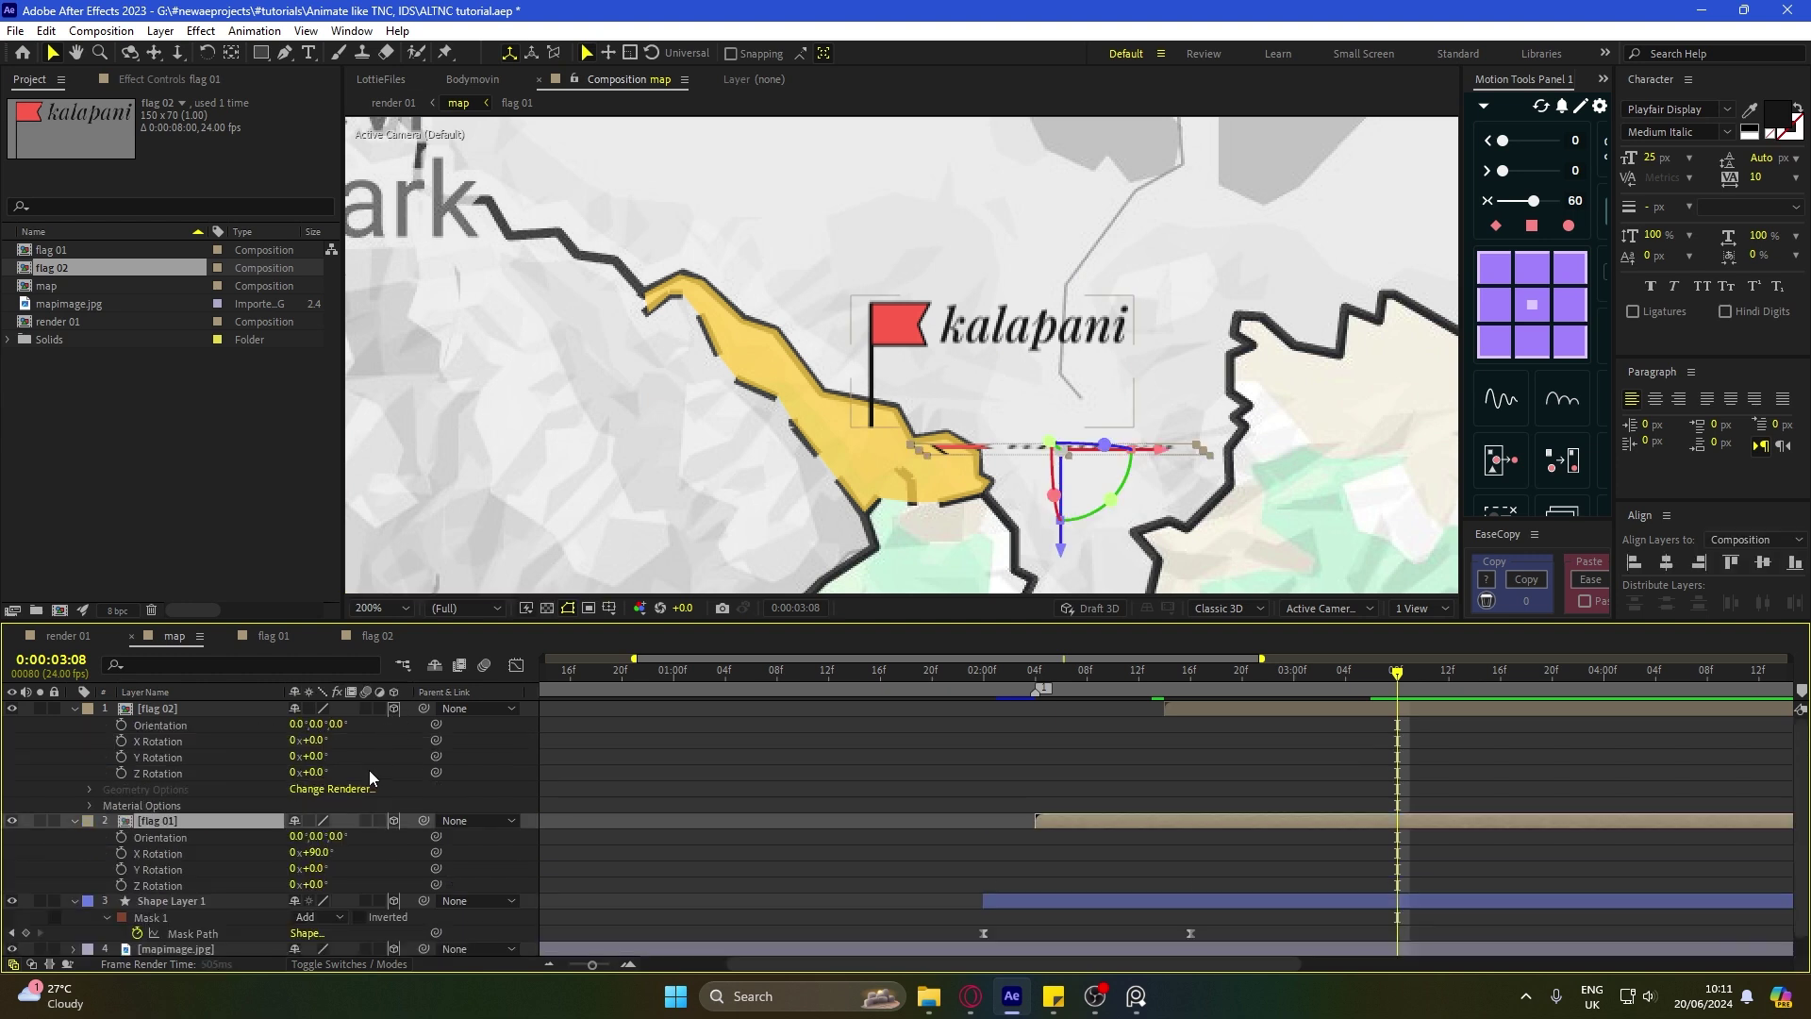
key(Return)
click(811, 785)
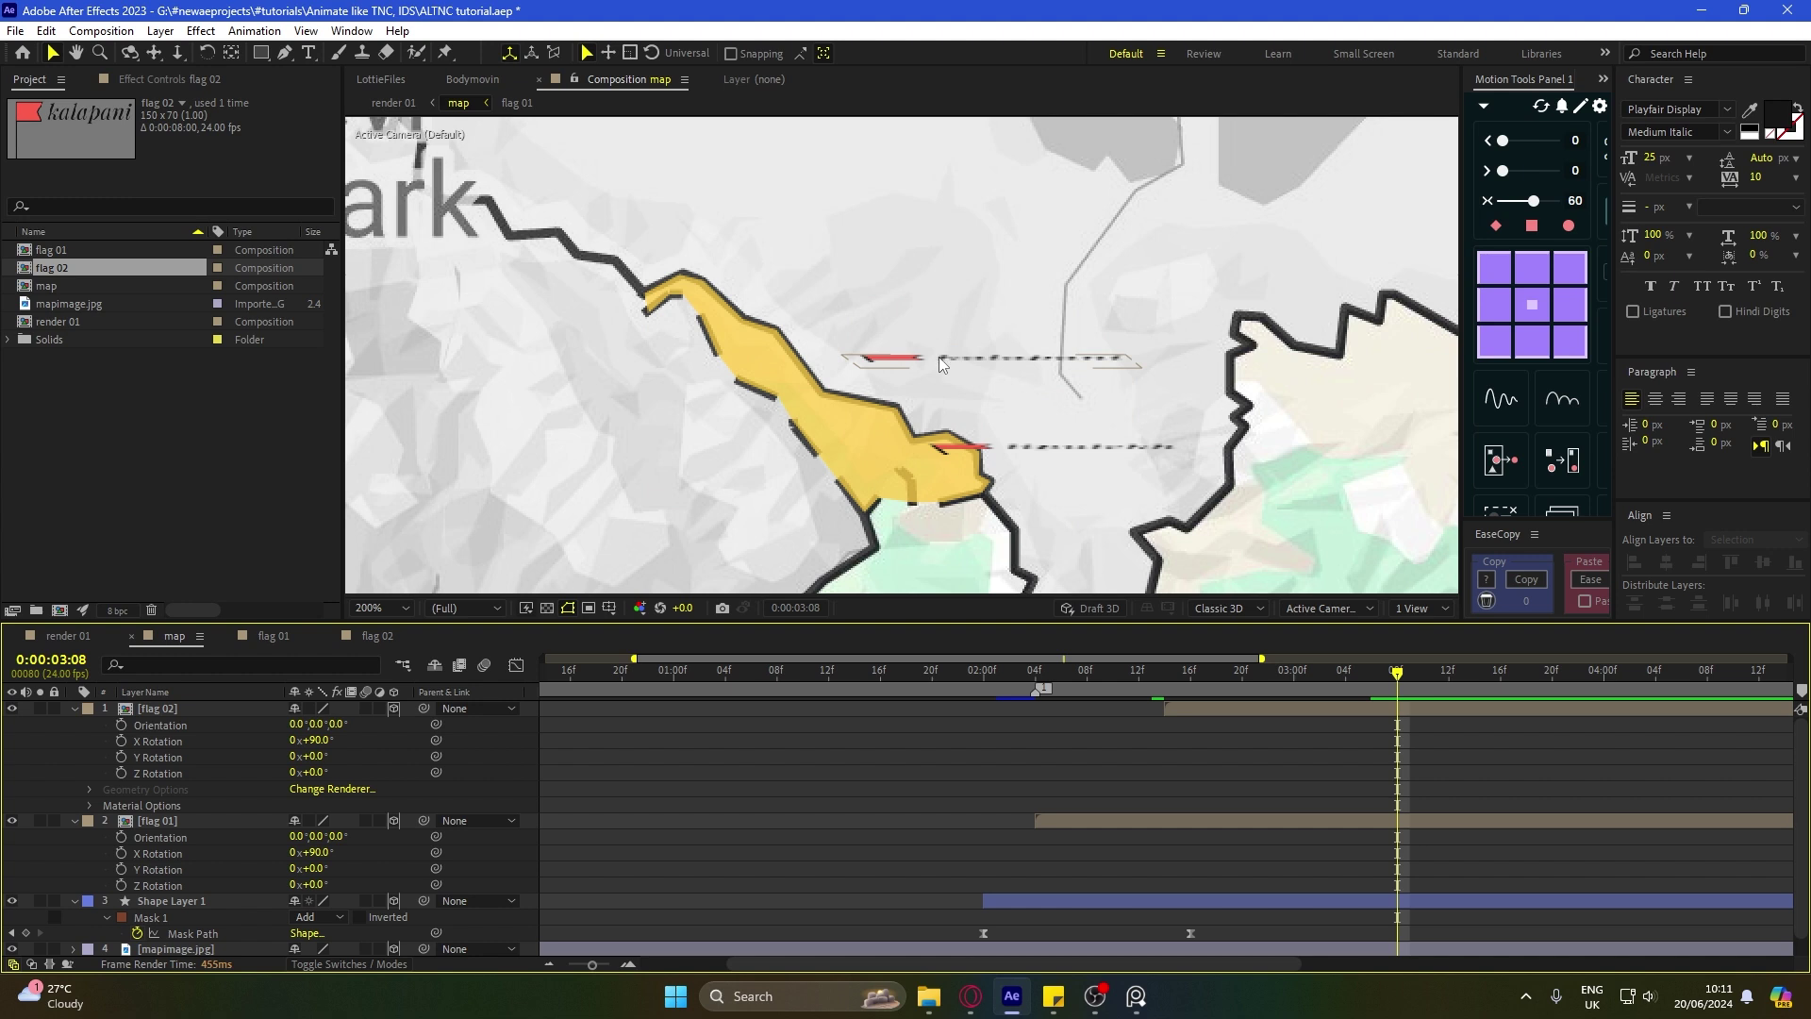
Step: Move flag 02 across the map to X 1596, Y 1059 so that it stands on the yellow border area
click(941, 361)
drag(995, 459, 996, 514)
click(1226, 773)
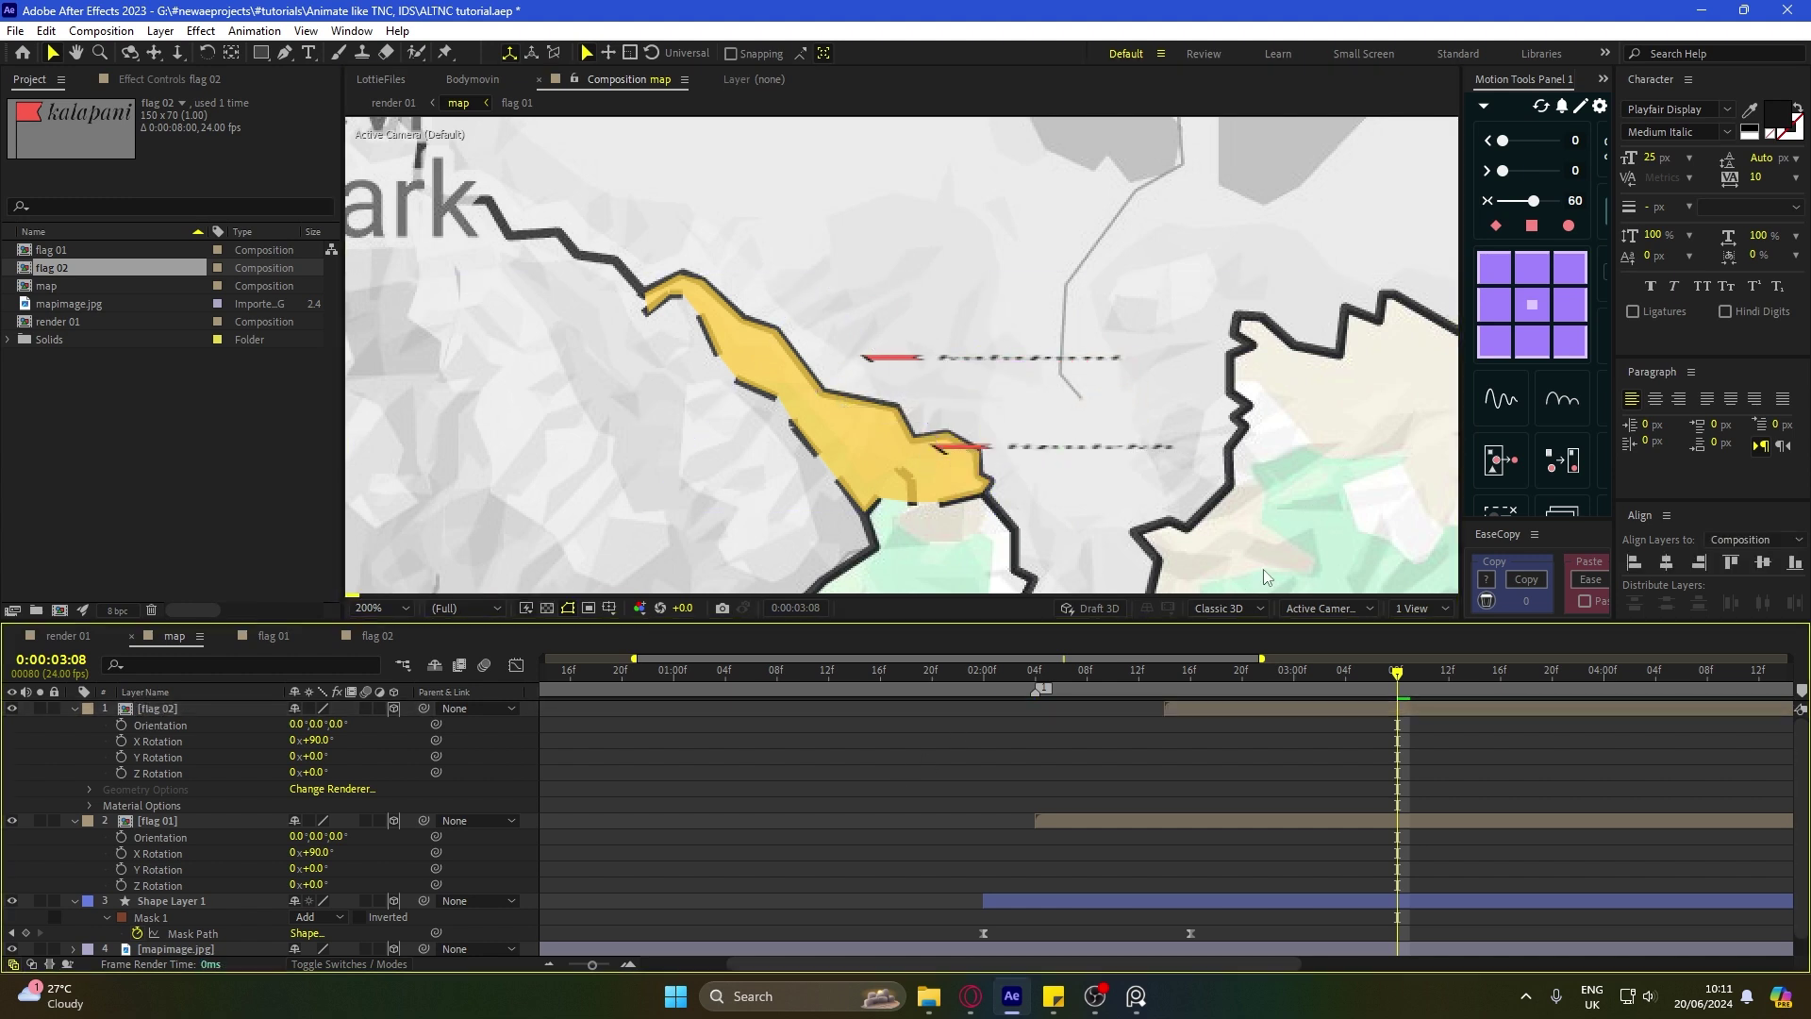
click(907, 417)
drag(902, 417, 900, 420)
Step: Using the Top view, move flag 02 along Z to -63
click(1325, 608)
click(1309, 718)
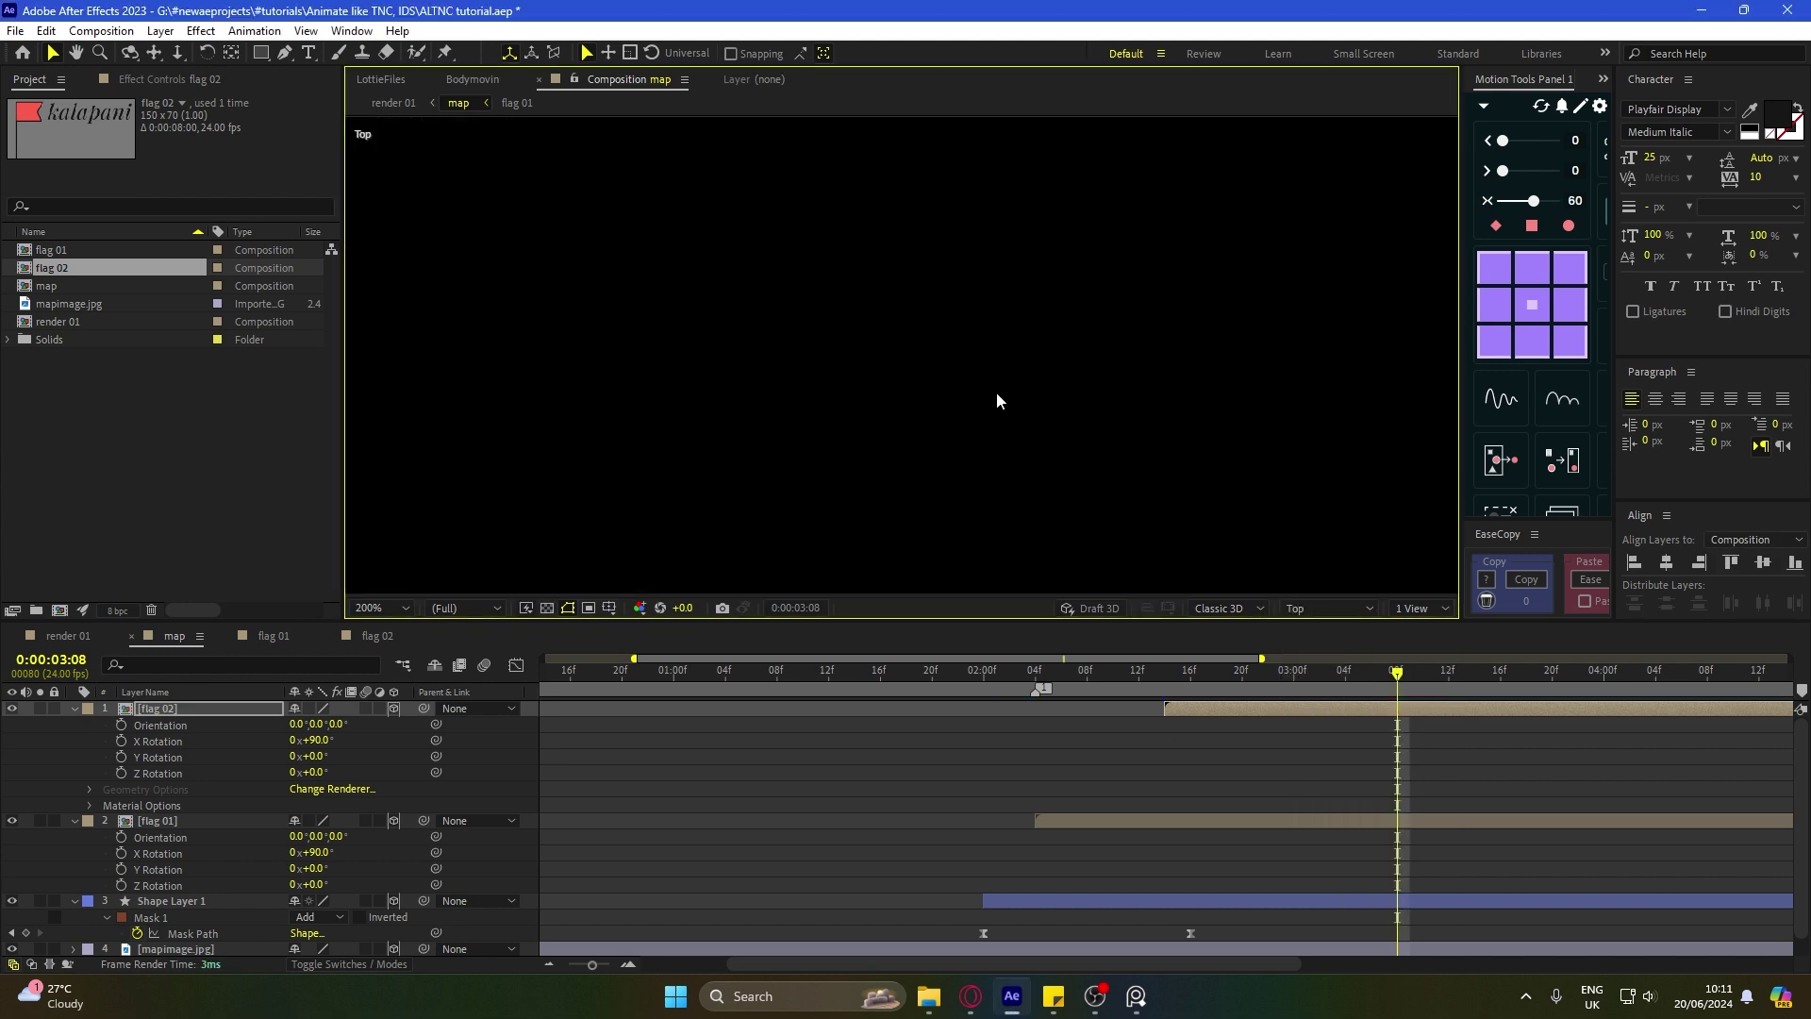
drag(950, 575, 958, 432)
scroll(958, 432, up, 4)
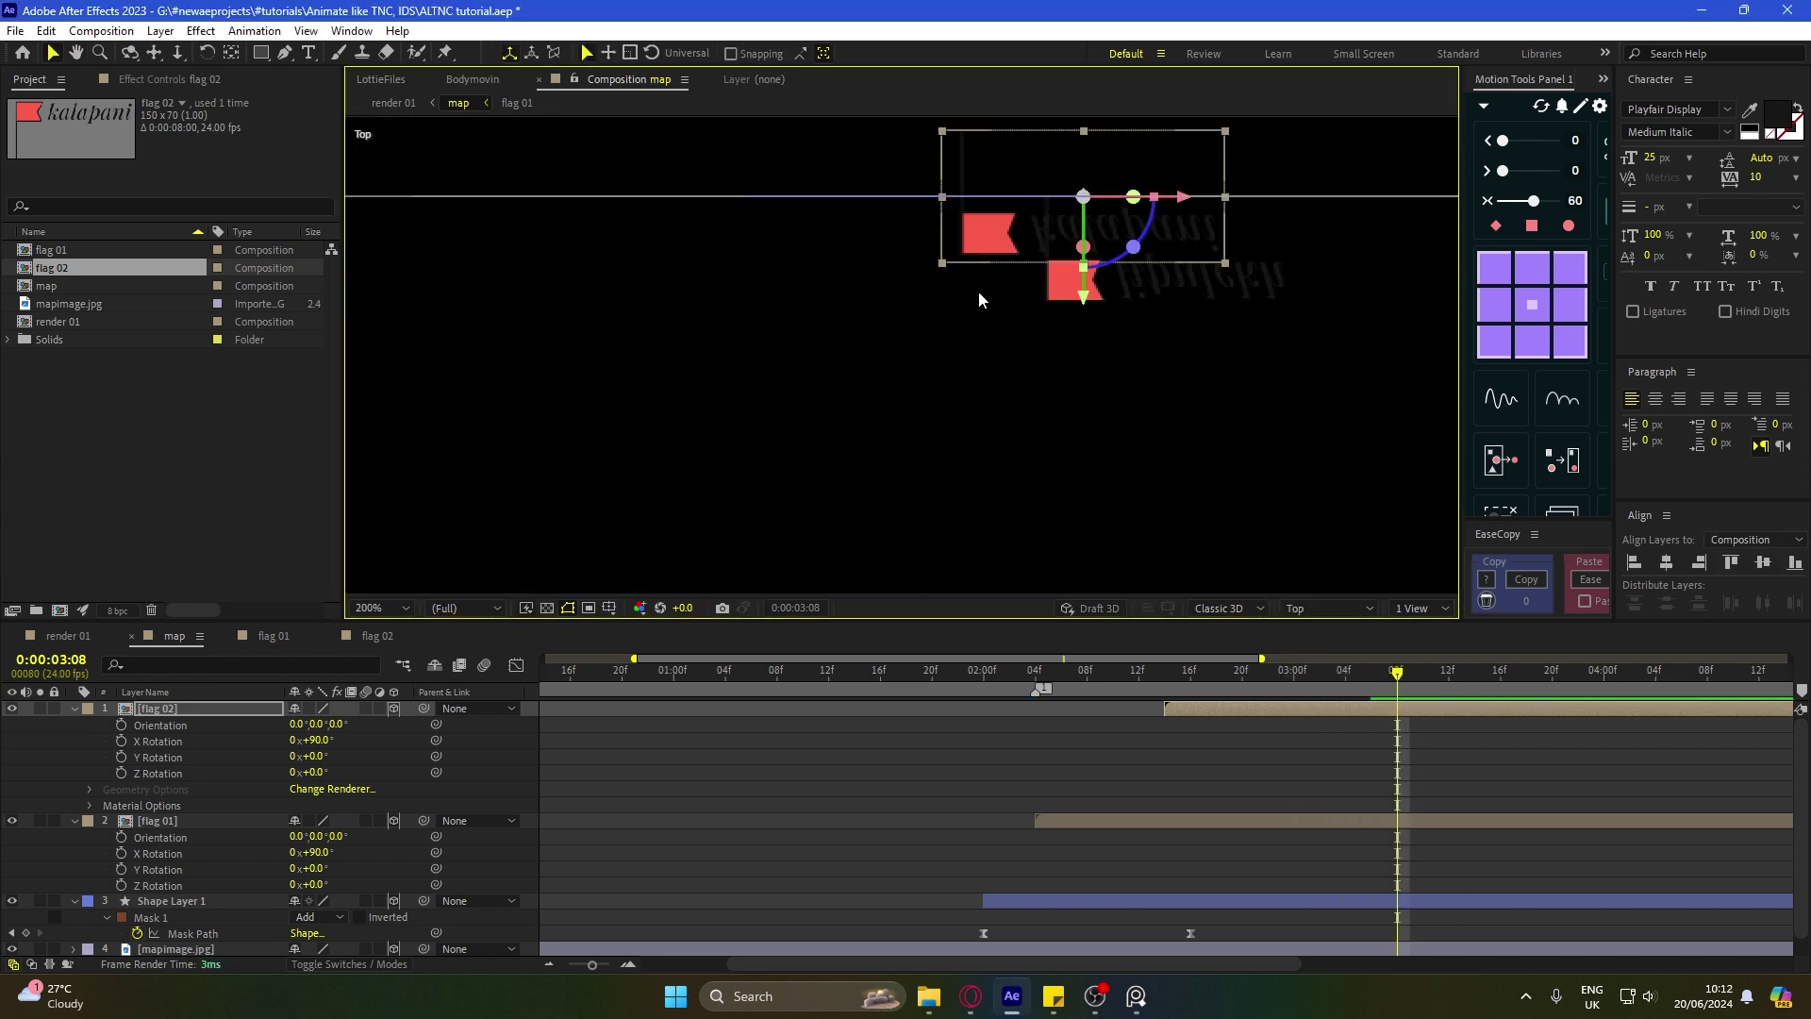
drag(1071, 302, 1104, 417)
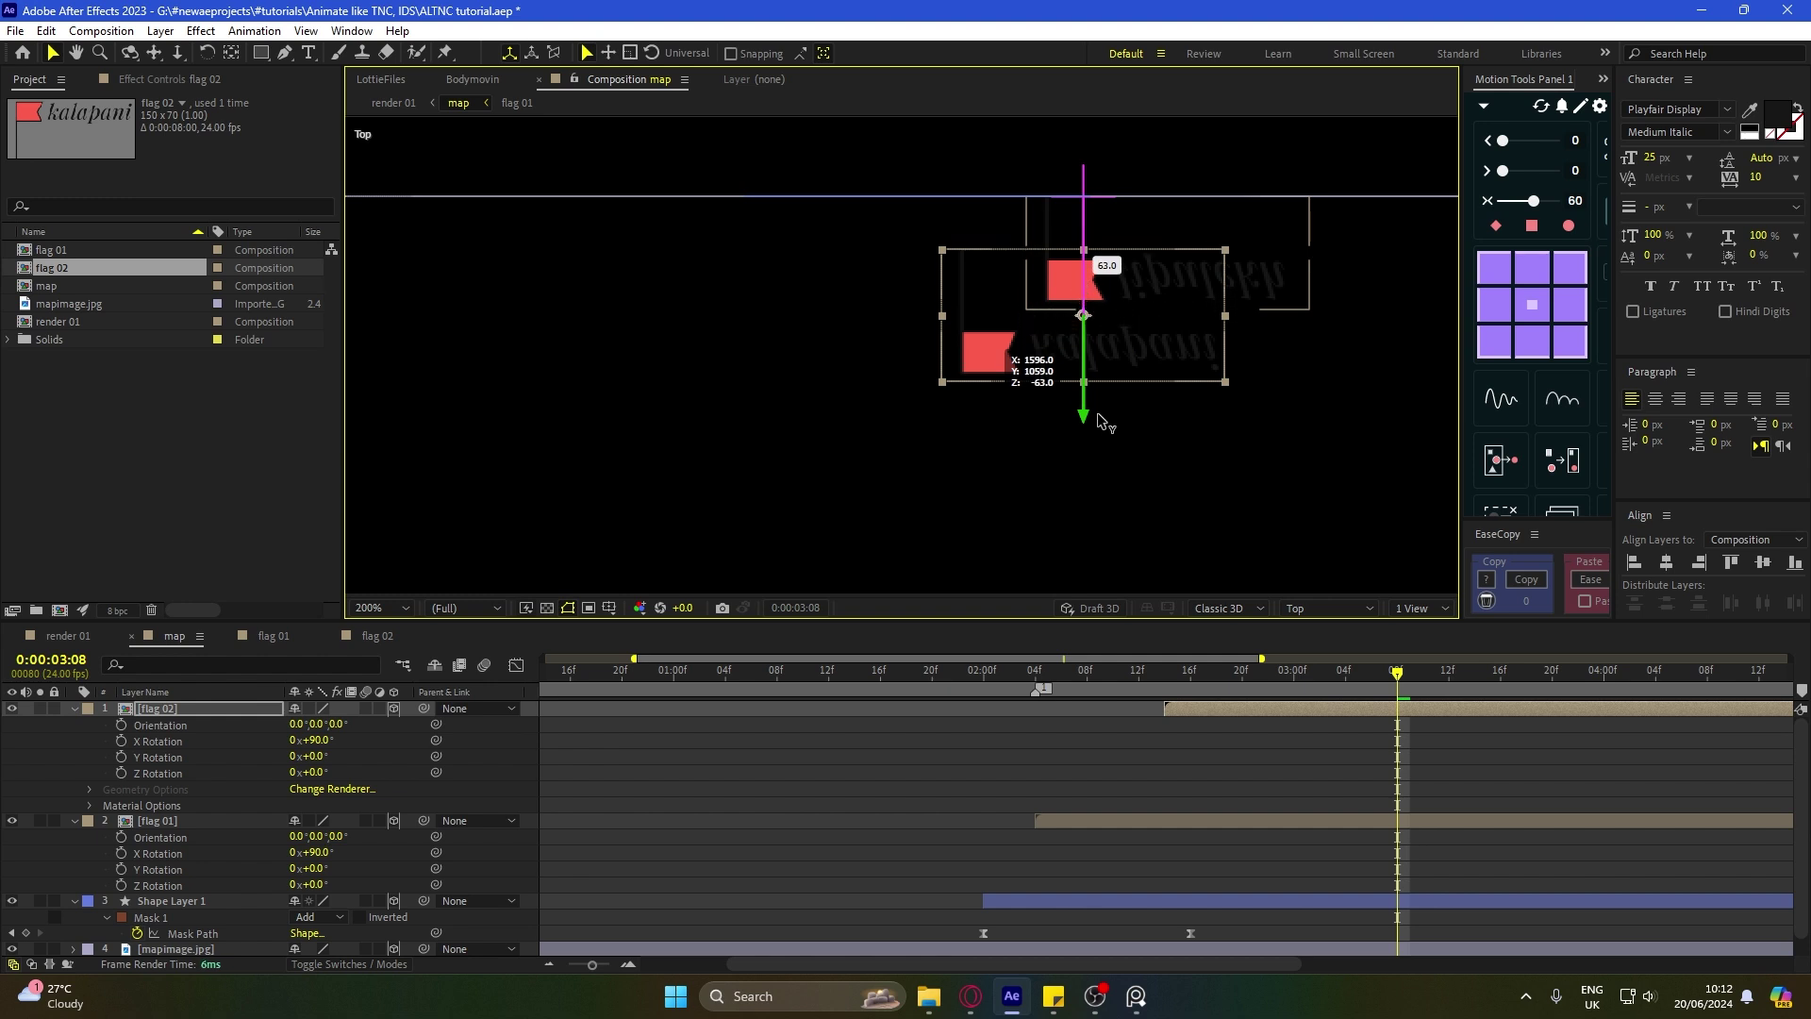
click(1009, 390)
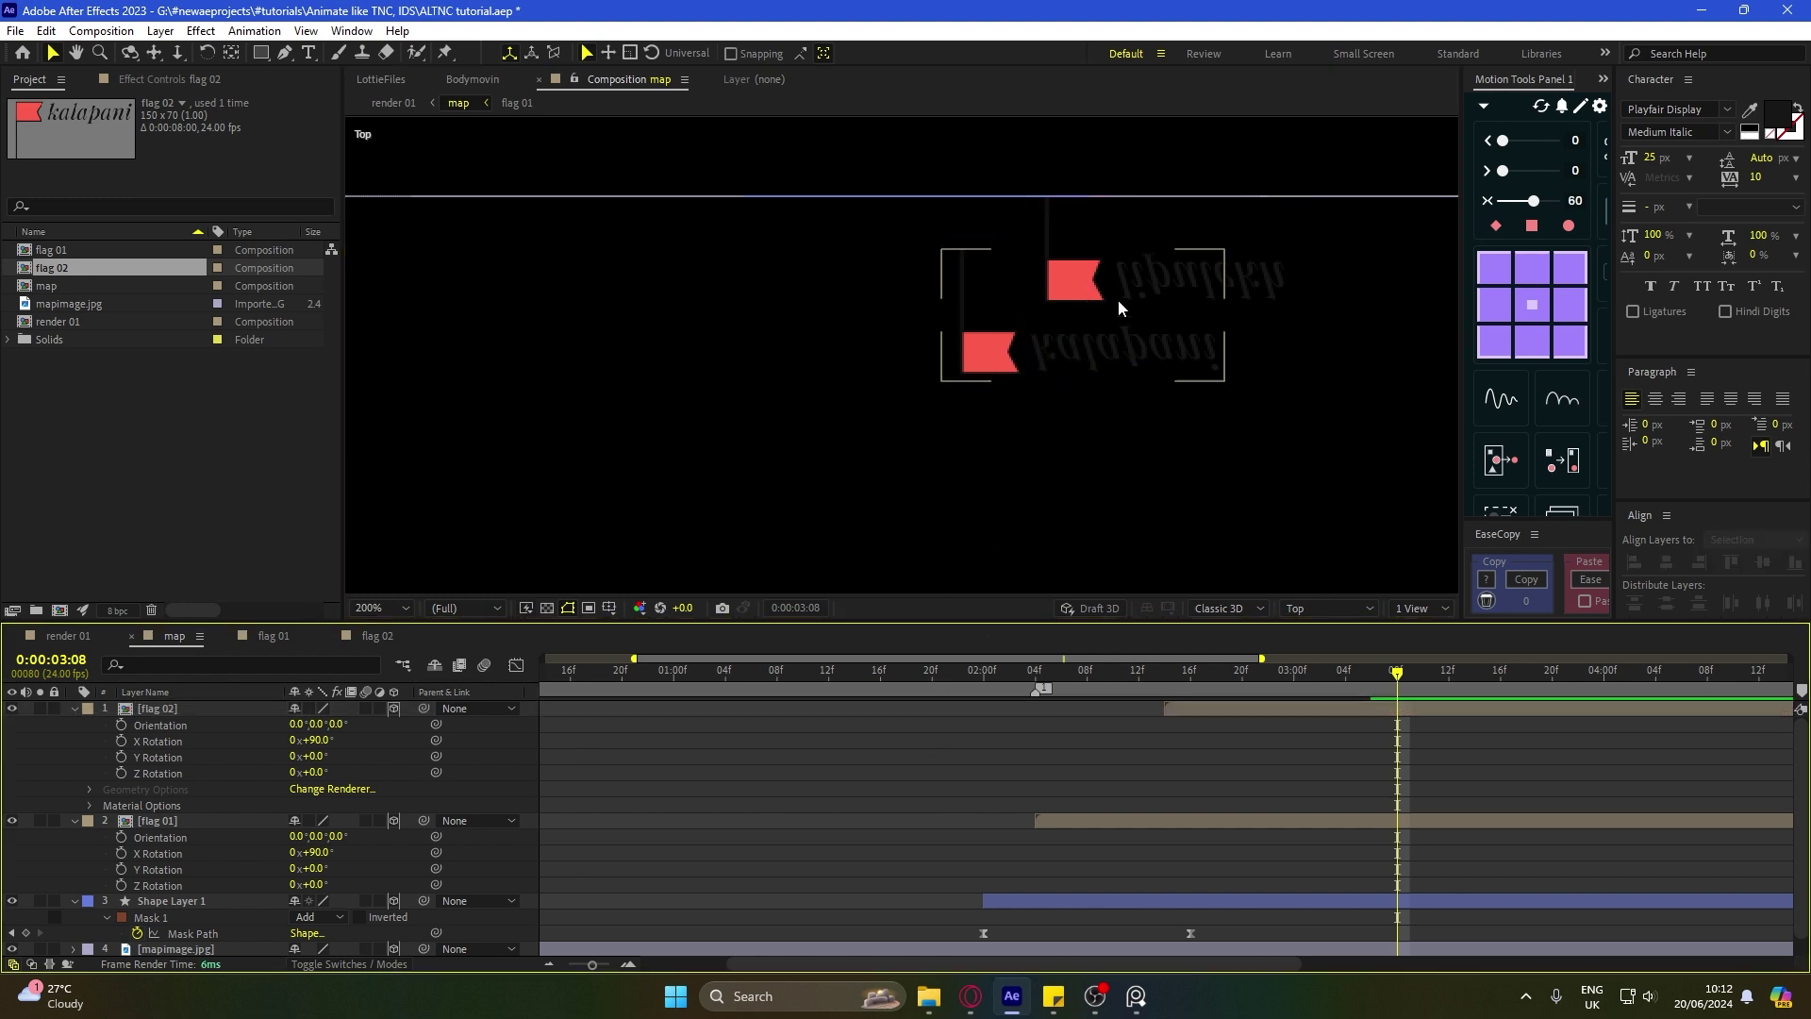
Step: Open the flag 02 composition and set its height to 90 px
click(222, 713)
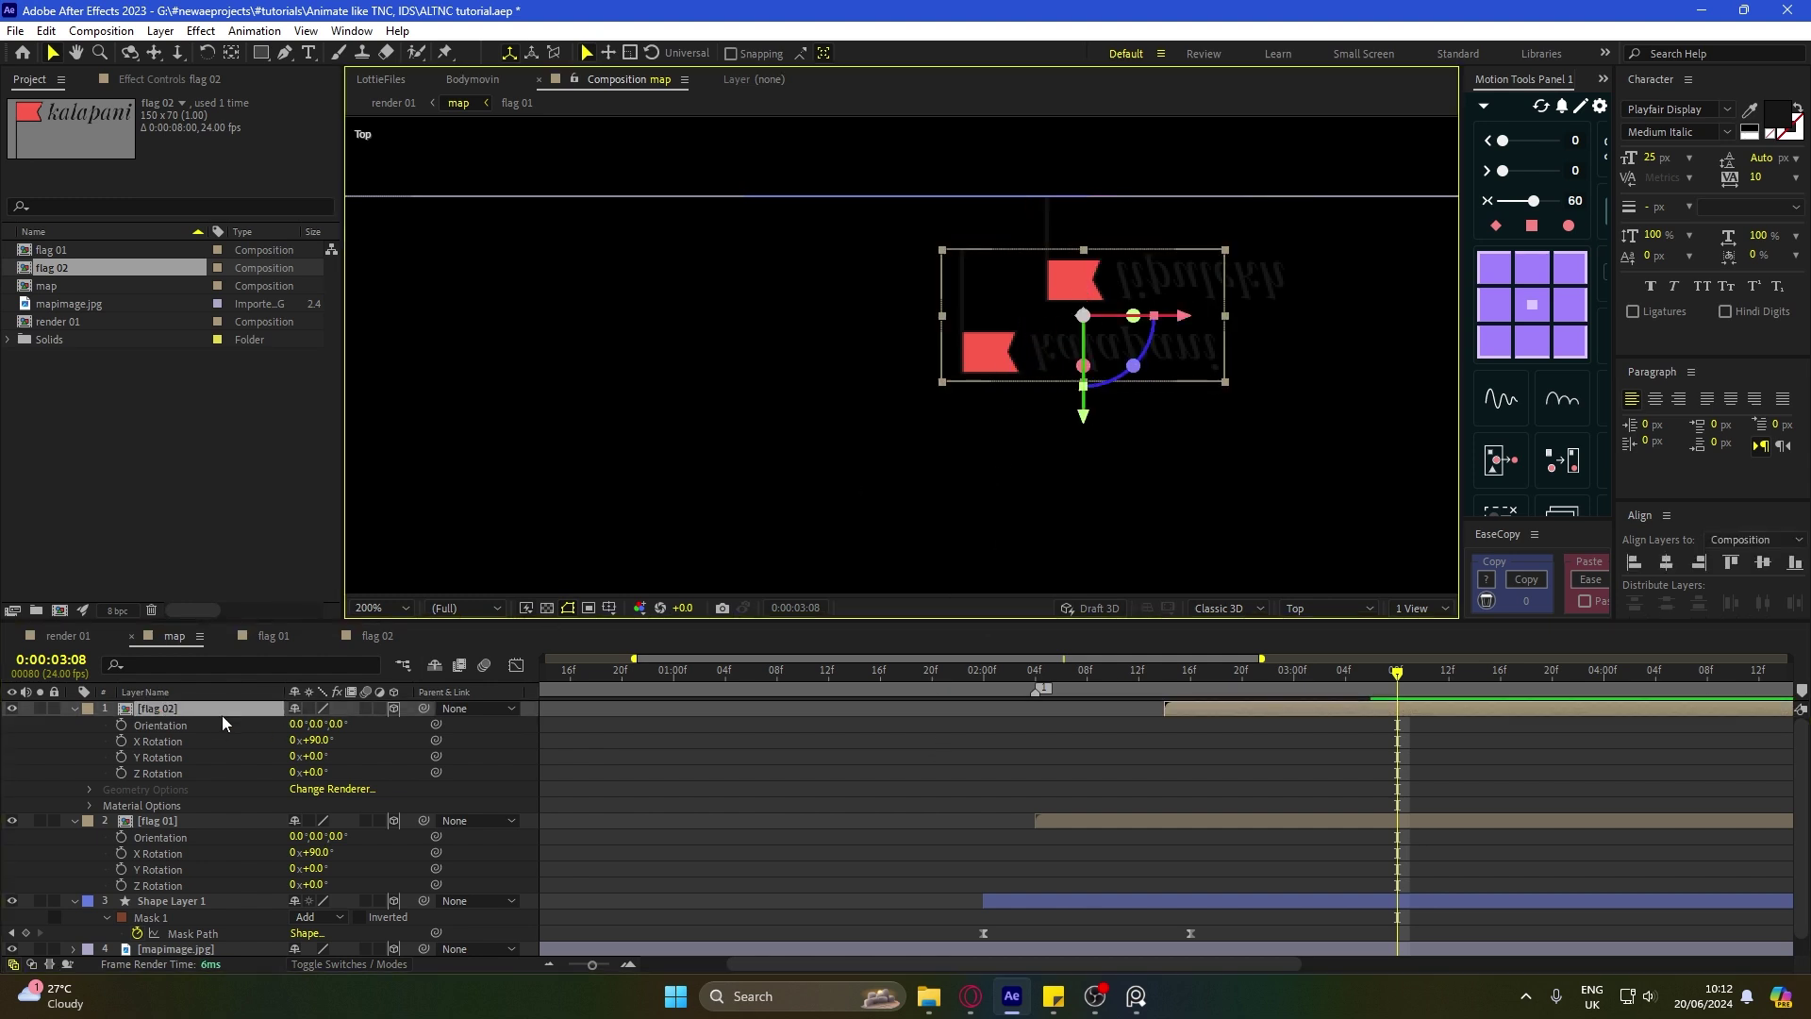
double_click(213, 710)
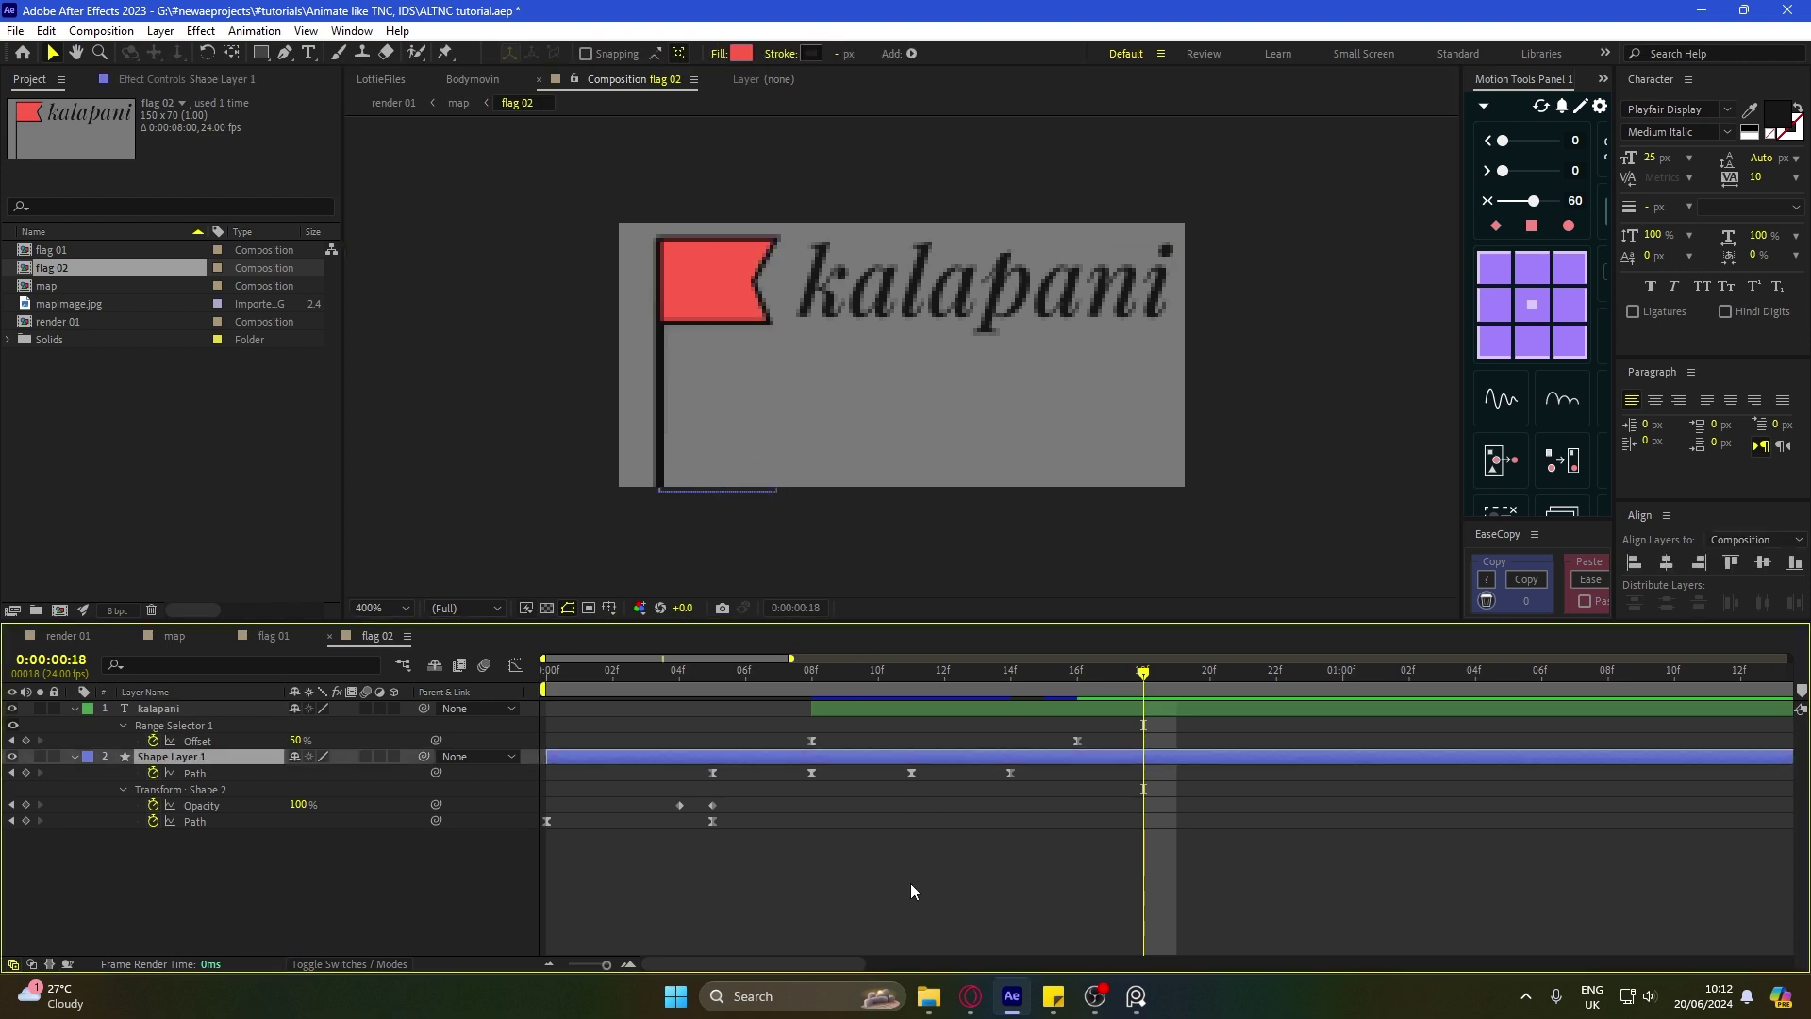
key(ctrl+k)
click(775, 440)
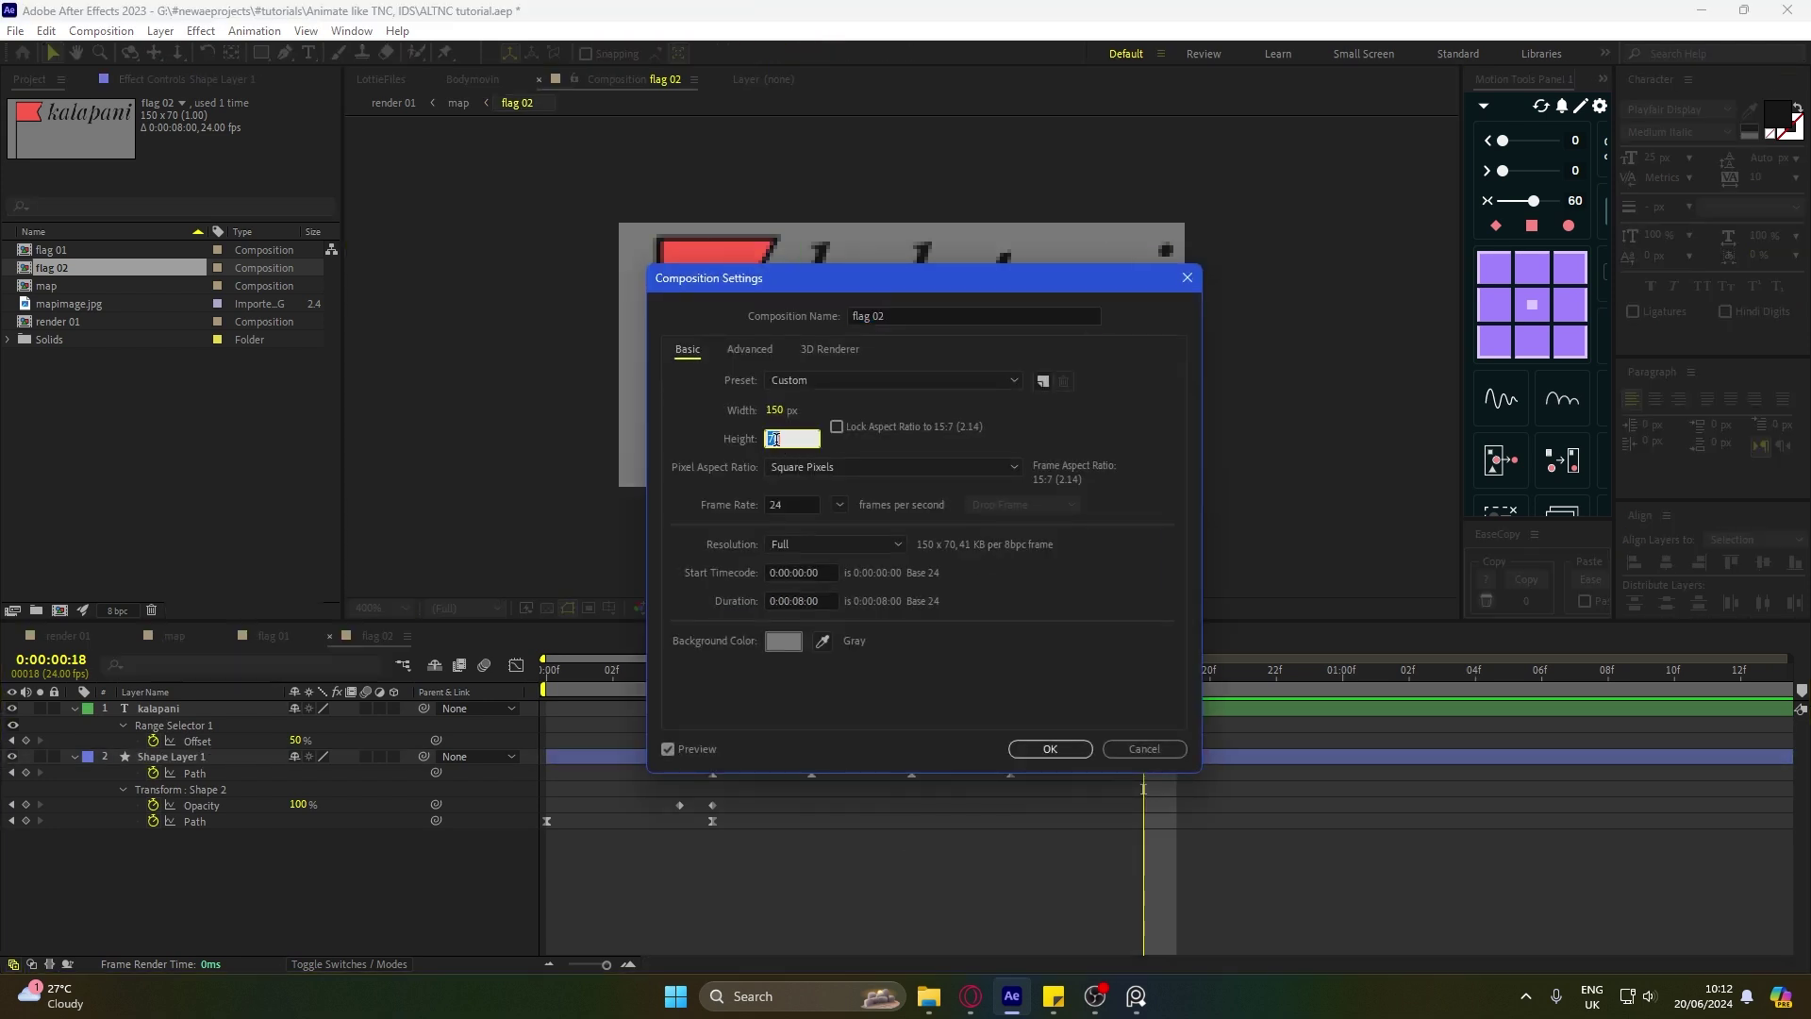
text(80)
key(BackSpace)
key(BackSpace)
text(90)
key(Return)
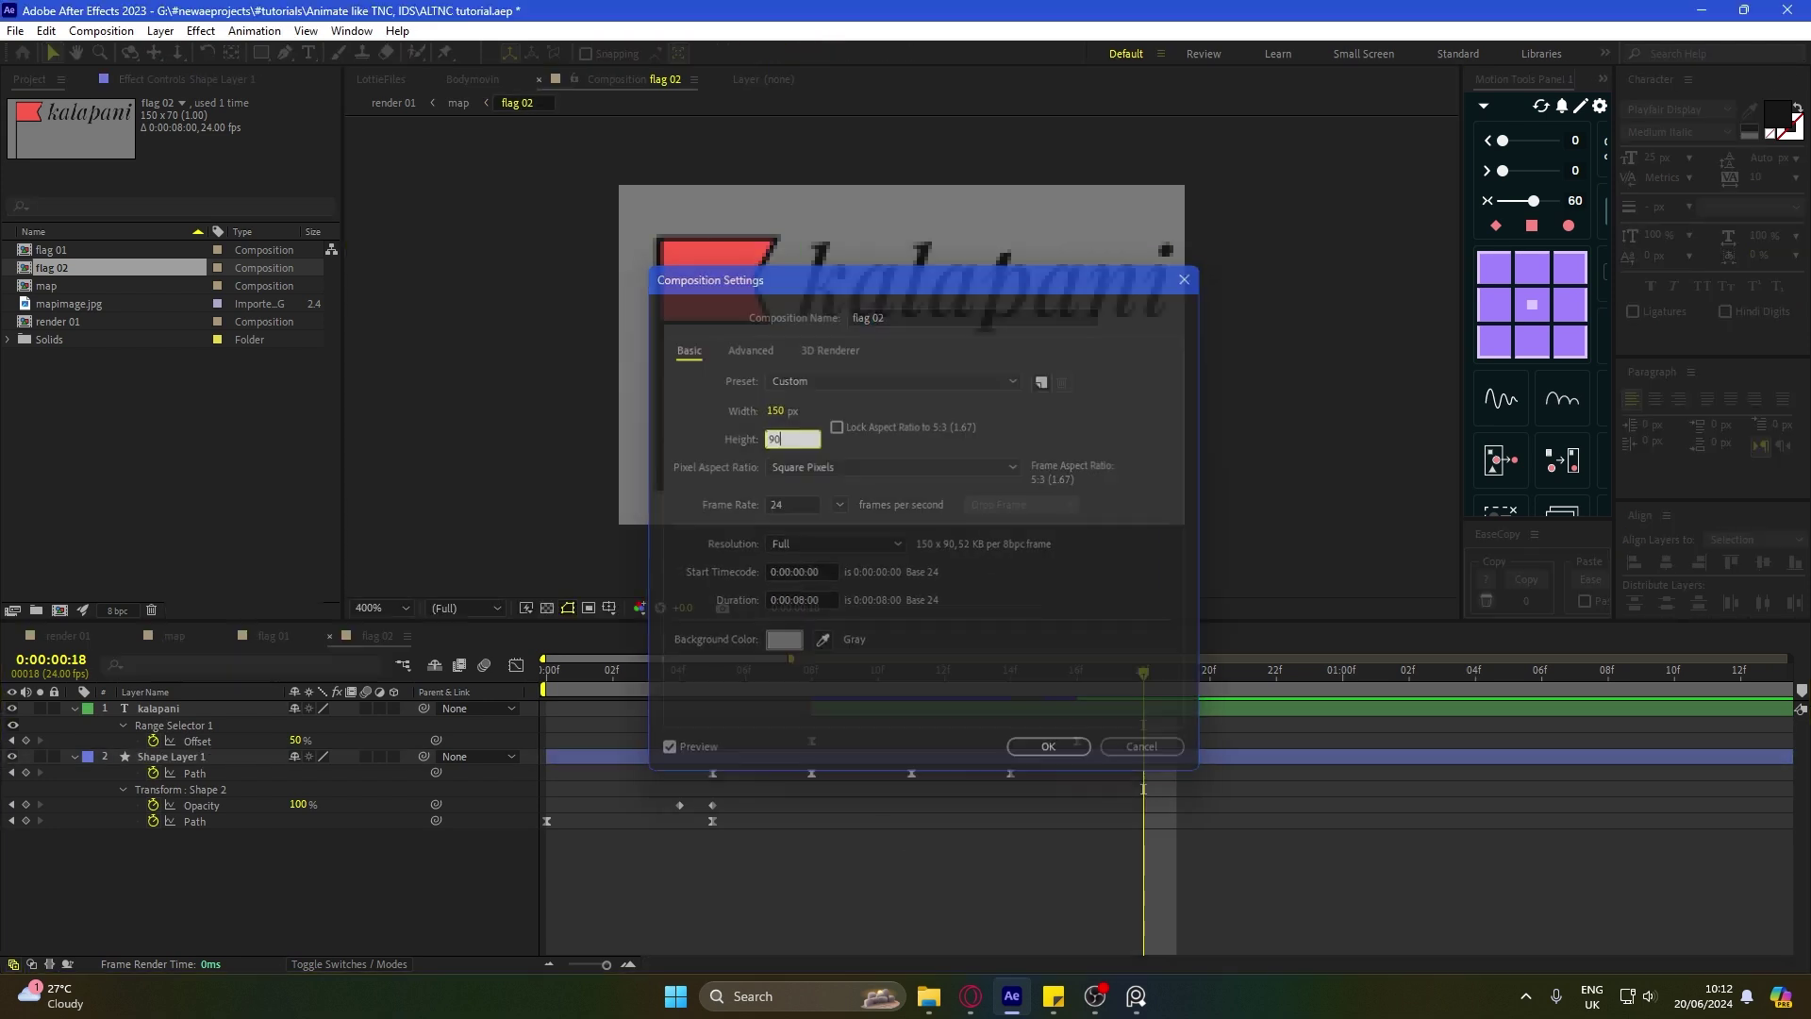
Step: Move the flag shape and the kalapani text up together to the top edge of the flag 02 composition
click(715, 291)
shift+click(936, 303)
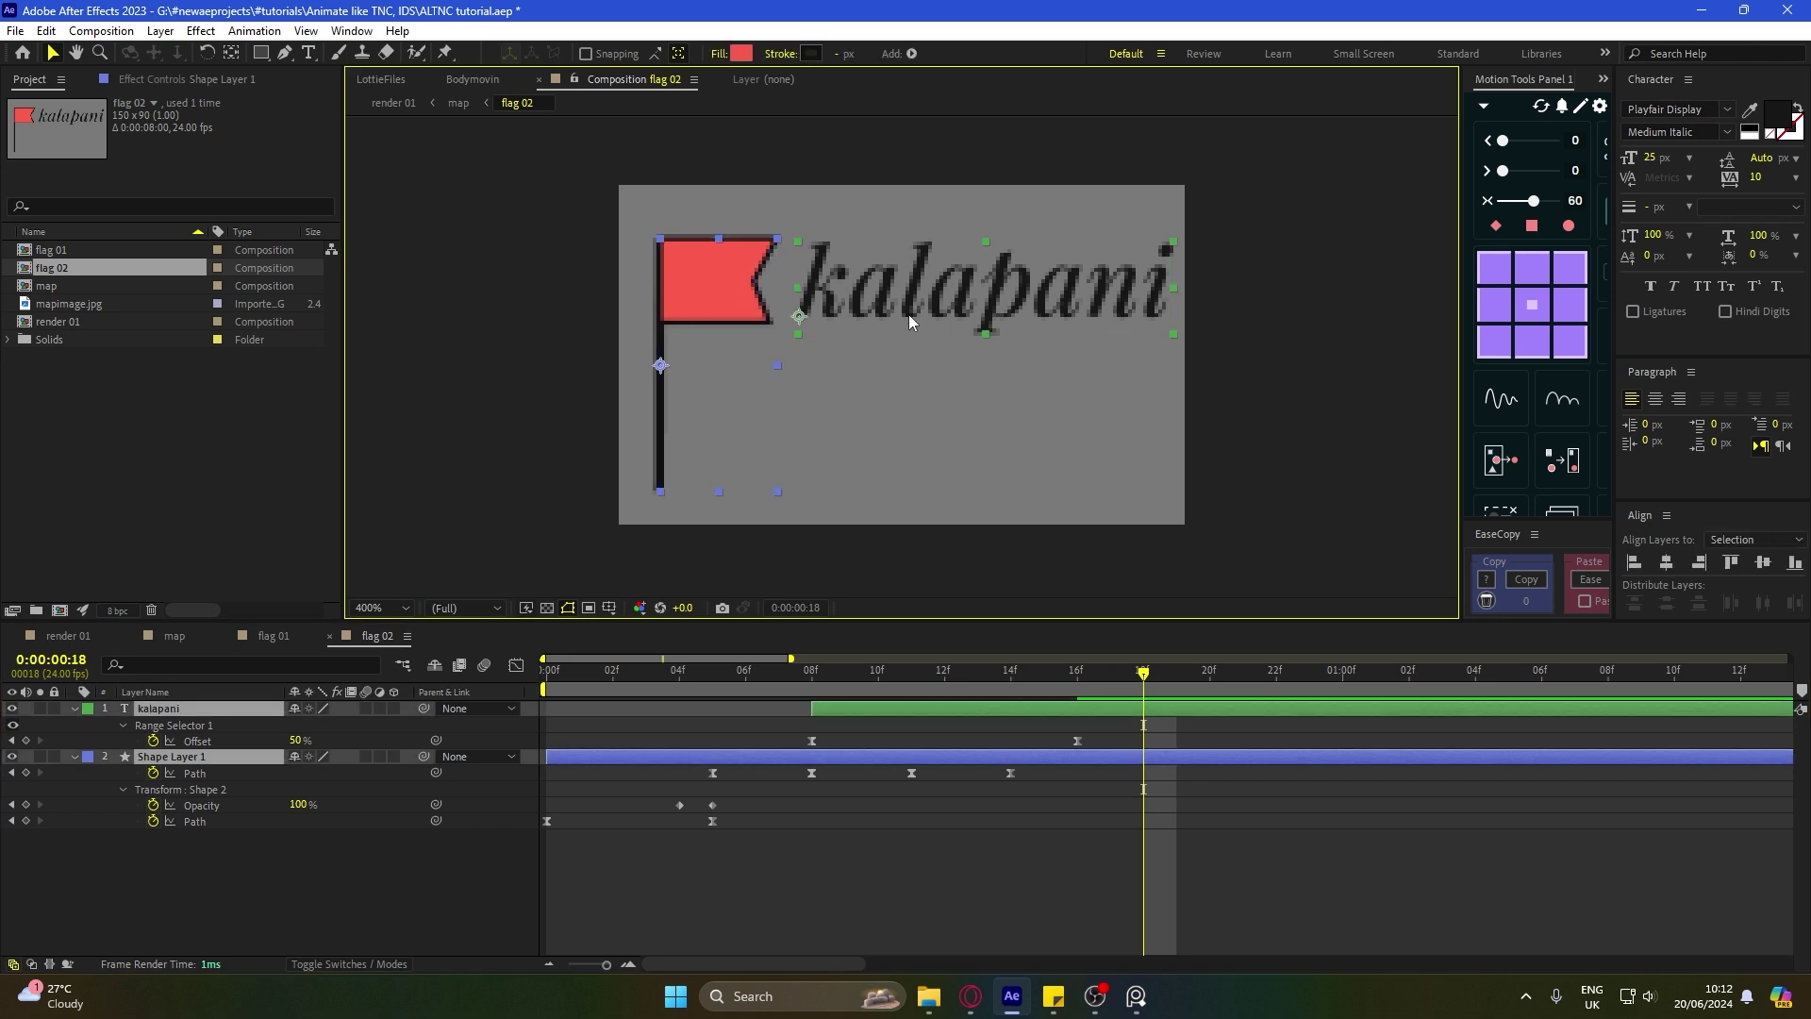
drag(908, 321, 908, 281)
click(834, 730)
Step: At 0:00:00:05, stretch the lower end of the flagpole path down past the composition's bottom edge
click(713, 672)
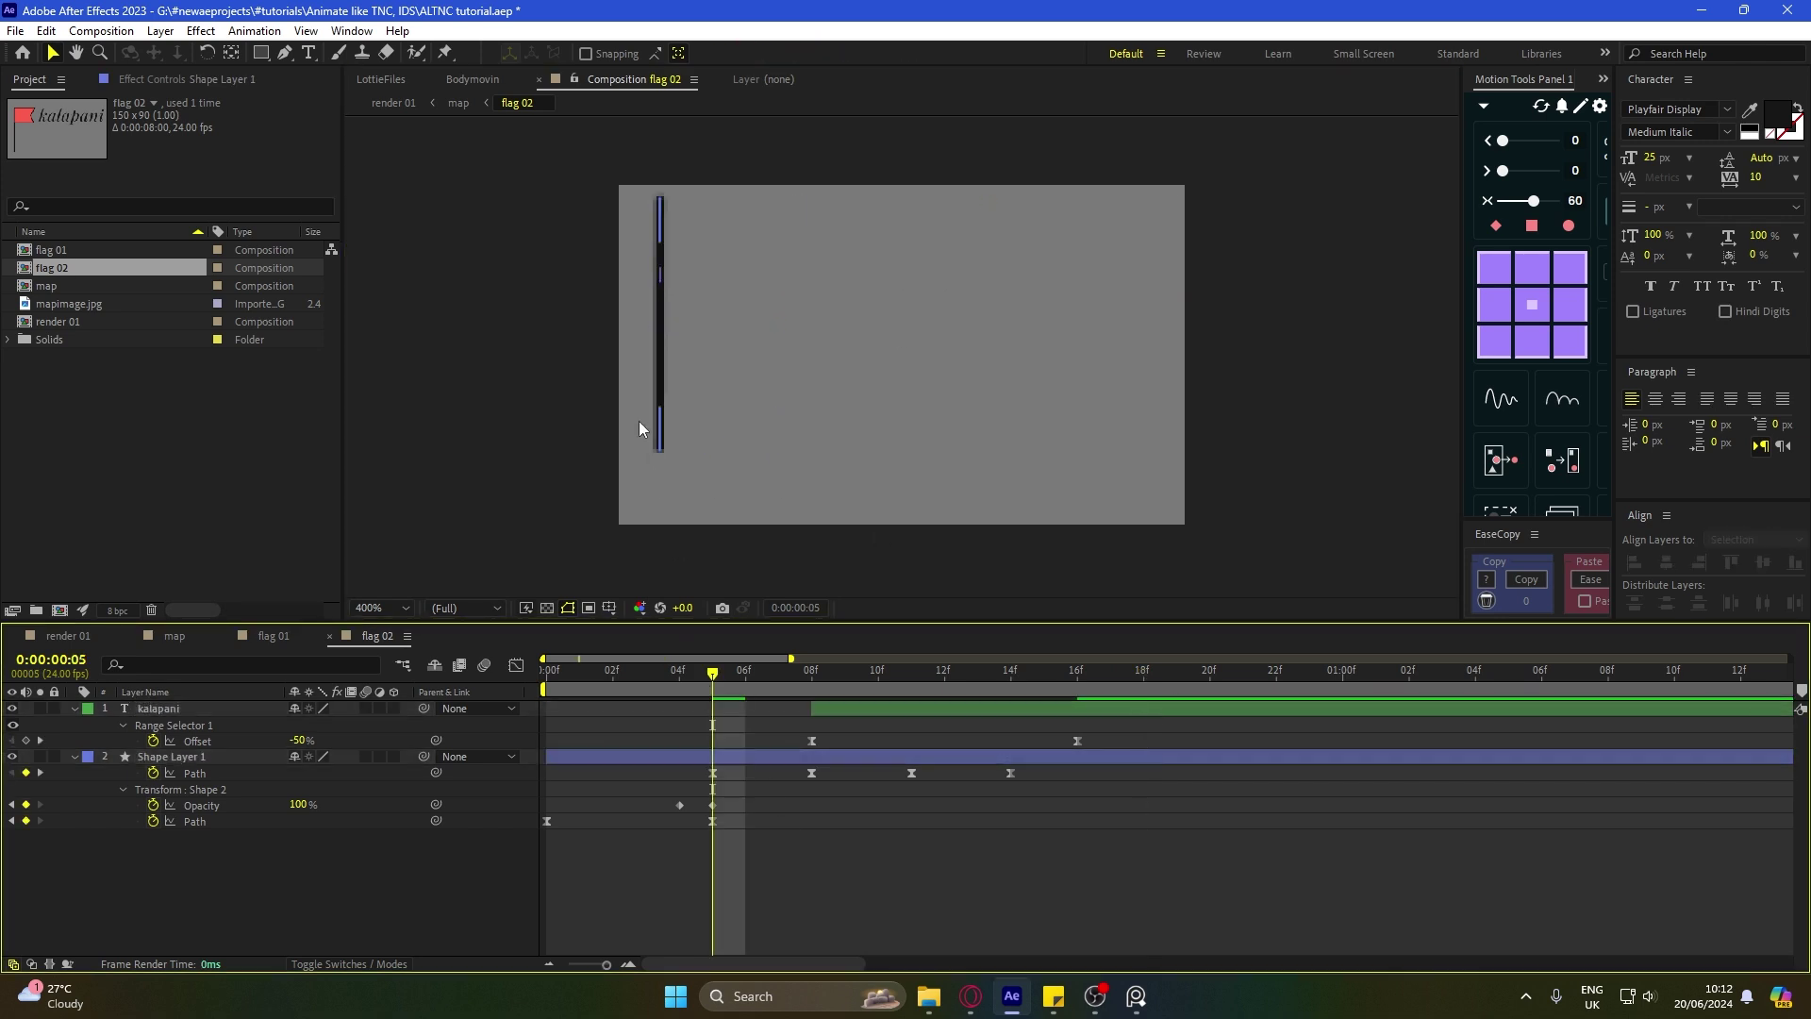
click(660, 451)
key(g)
drag(661, 451, 668, 536)
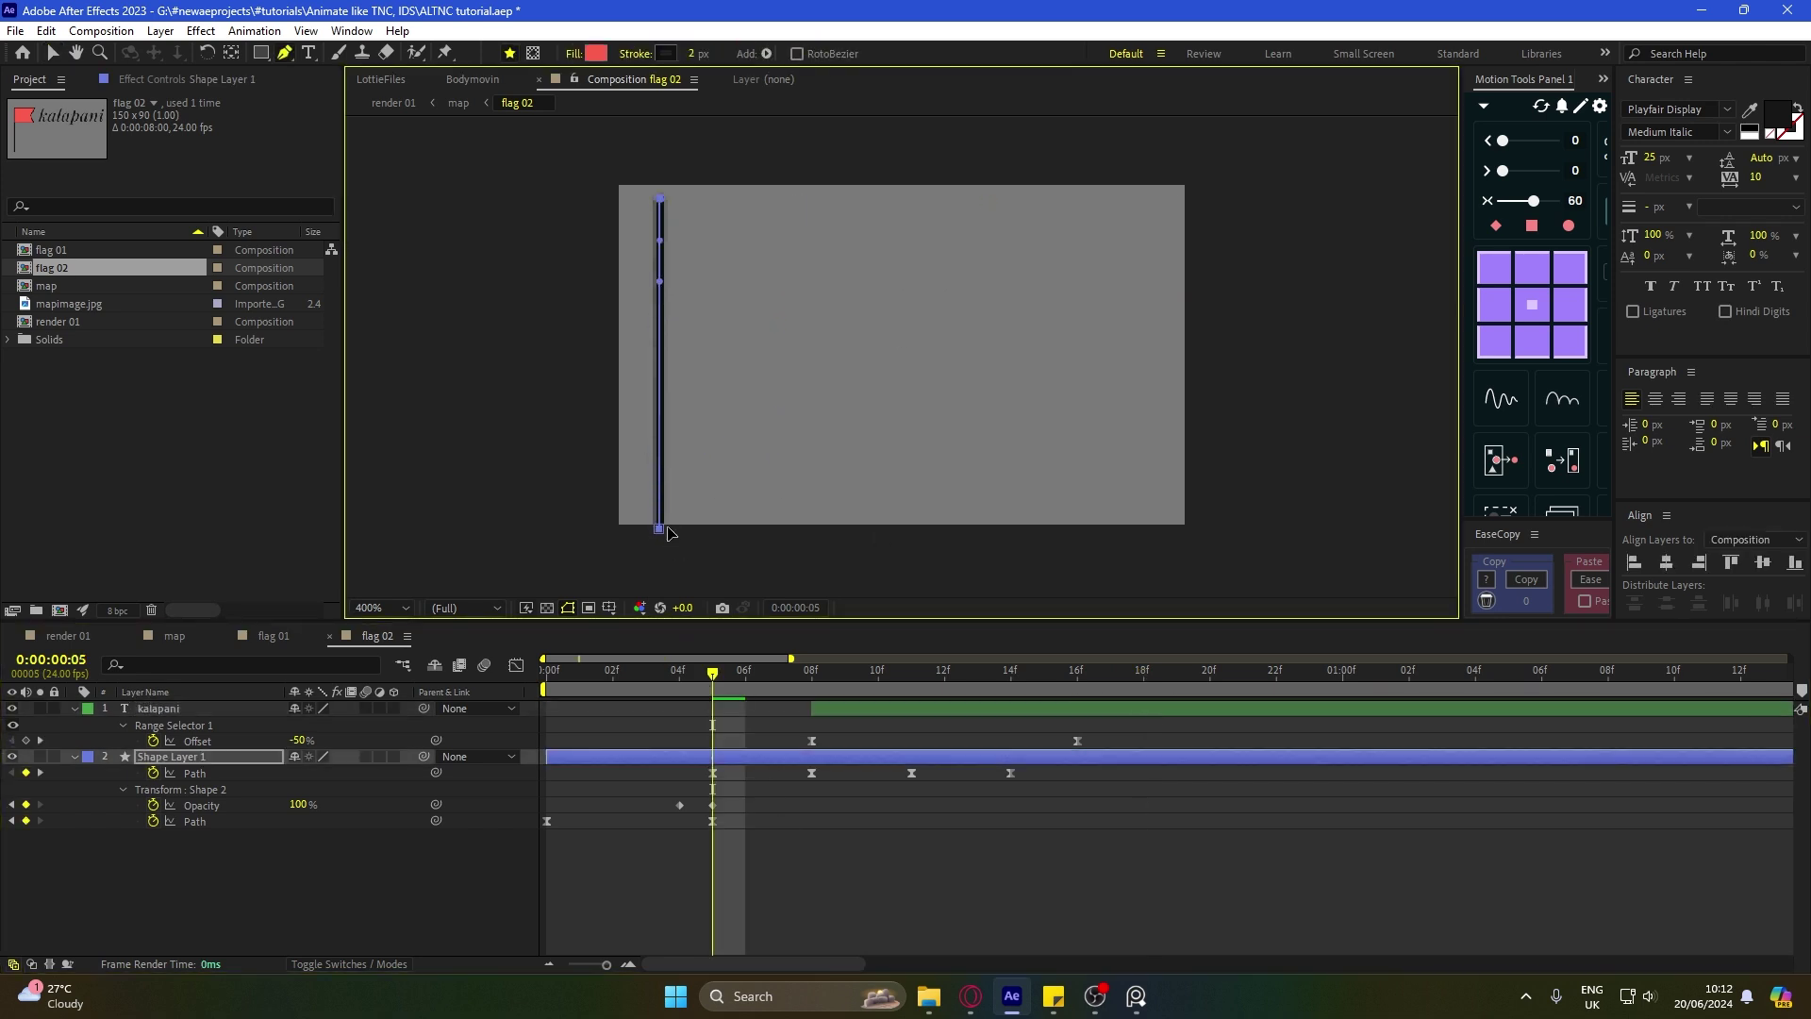
Step: At 0:00:00:00, adjust the lower end of the flagpole's starting path to suit the lengthened pole, and save the project
key(v)
key(Home)
drag(680, 427, 622, 505)
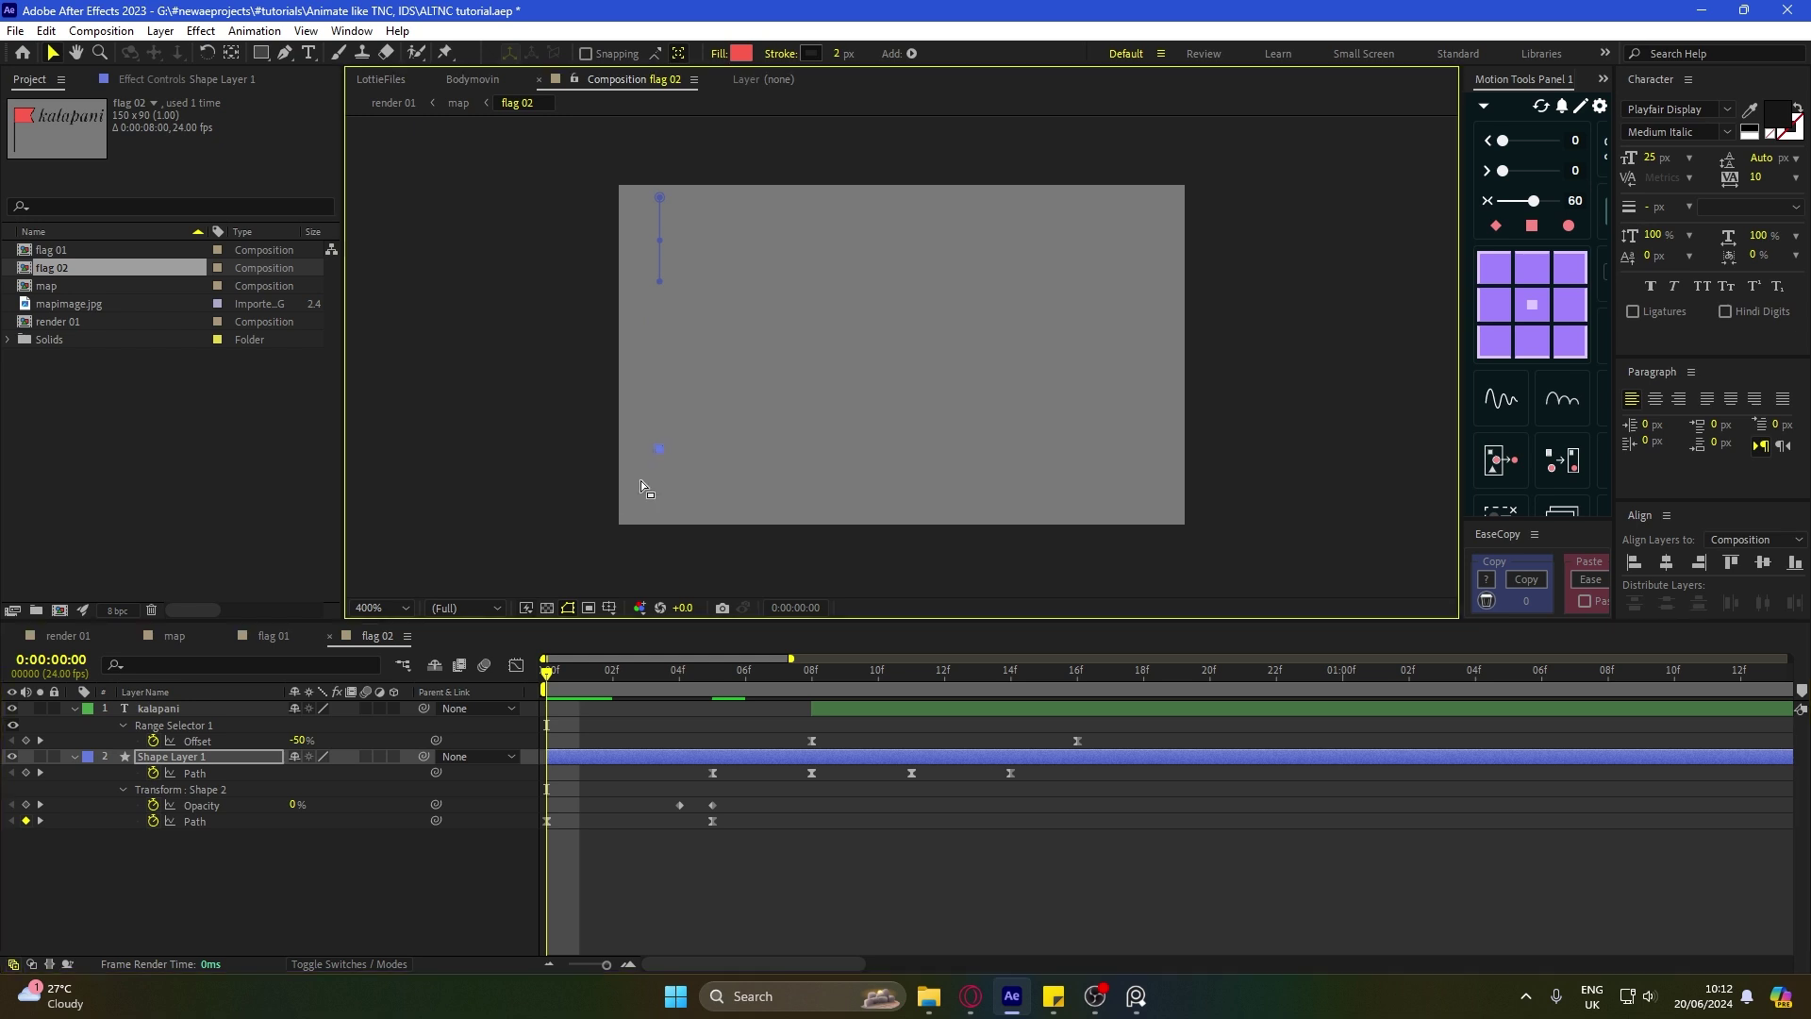
click(837, 910)
key(ctrl+s)
Step: Check both flags in the render 01 composition at 0:00:03:11
click(77, 636)
drag(1100, 679, 1355, 679)
key(F2)
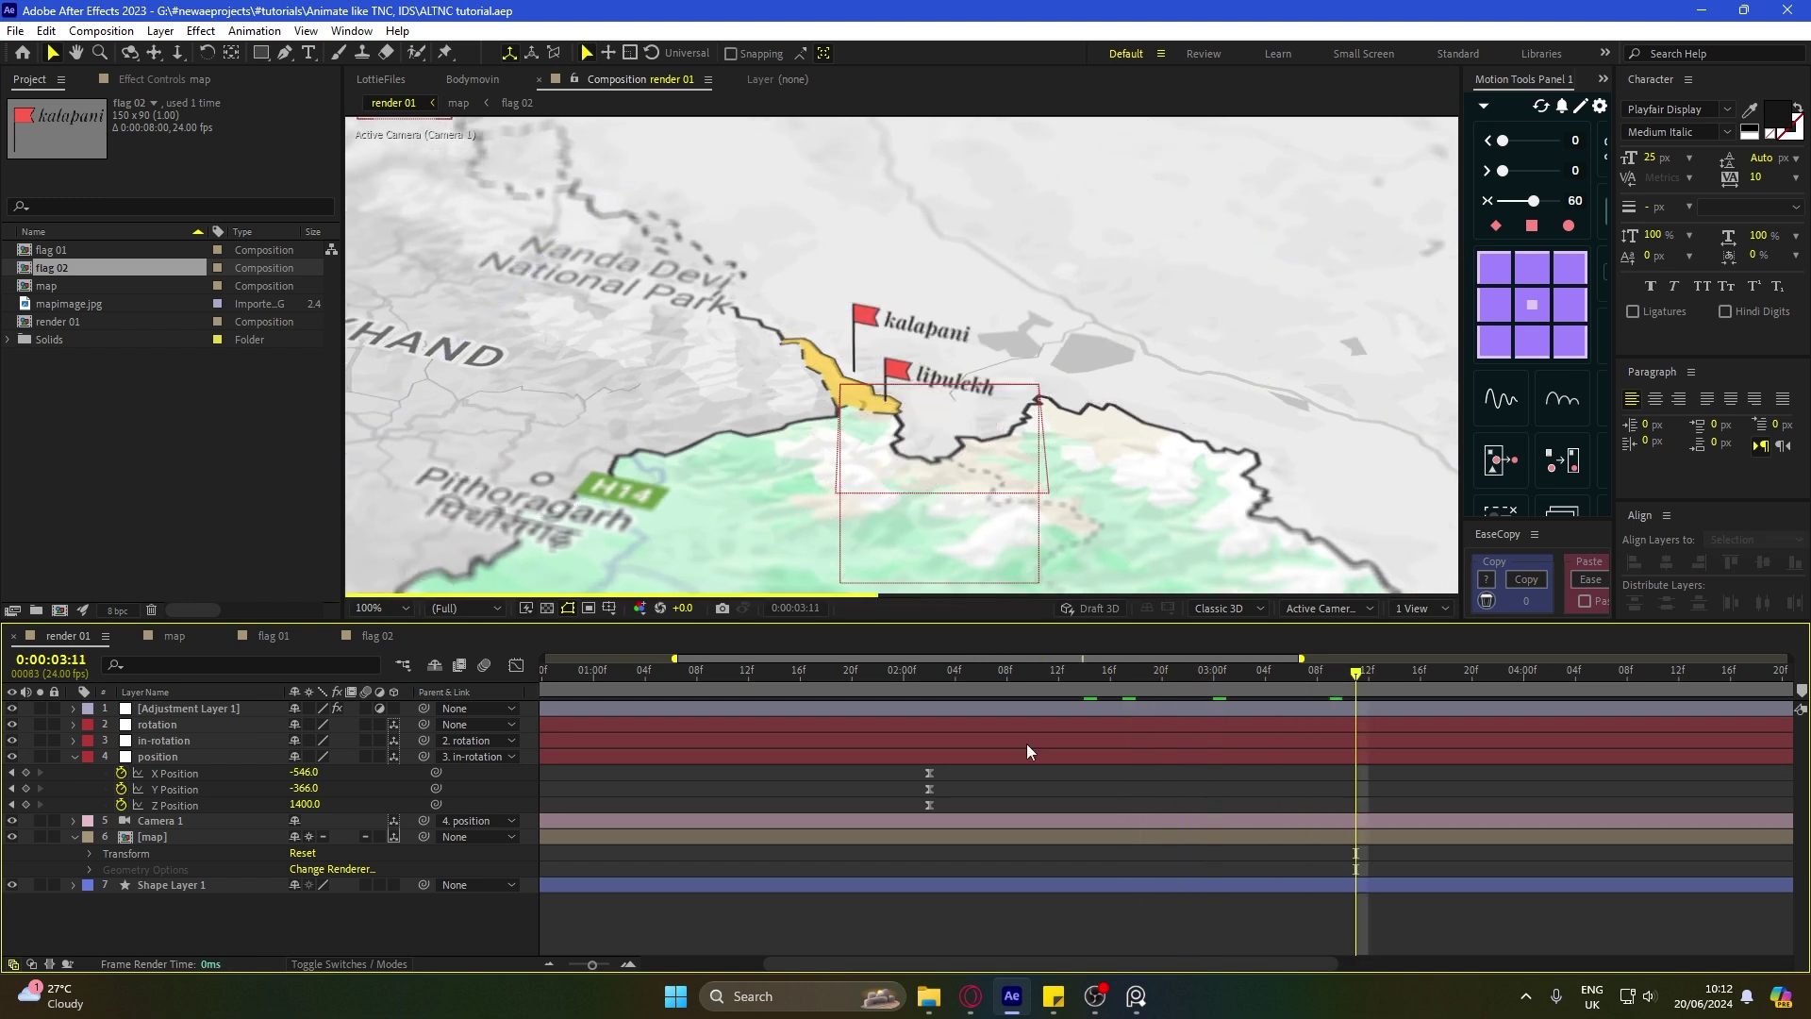
Step: In the map composition's Top view, move flag 02 along Z until the base of its pole meets the map plane
click(172, 637)
scroll(1059, 366, up, 1)
drag(1058, 366, 967, 523)
drag(1171, 530, 1170, 462)
click(1096, 741)
Step: Reveal flag 02's rotation properties, show the rulers and place a vertical guide at its flagpole in the Top view
click(1023, 483)
key(r)
drag(315, 758, 263, 758)
key(ctrl+z)
key(ctrl+r)
drag(352, 415, 935, 406)
Step: Set flag 02's Y Rotation to -50°, shift it along X so its pole lines up with the guide, and save
drag(315, 836, 288, 837)
key(ctrl+z)
drag(315, 757, 269, 759)
drag(994, 379, 922, 377)
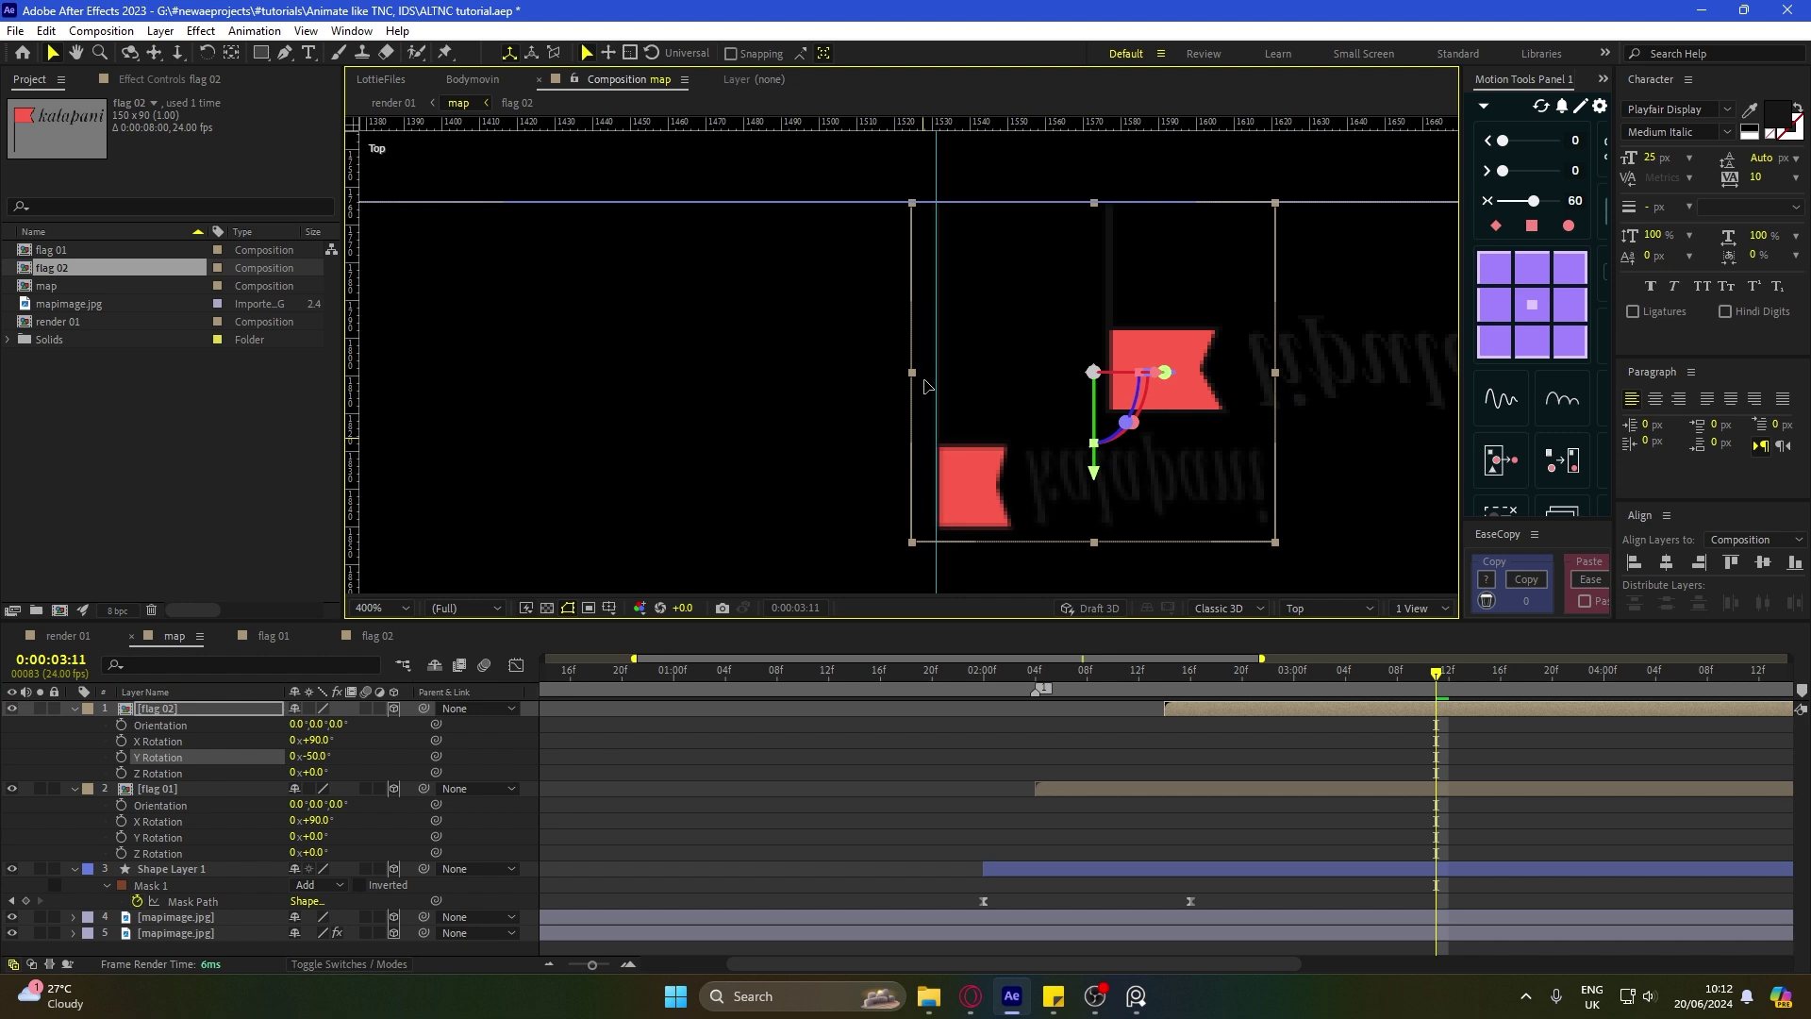
key(ctrl+s)
Step: Check the rotated flag in the render 01 composition and preview the animation from 0:00:00:00
click(69, 637)
key(period)
click(175, 635)
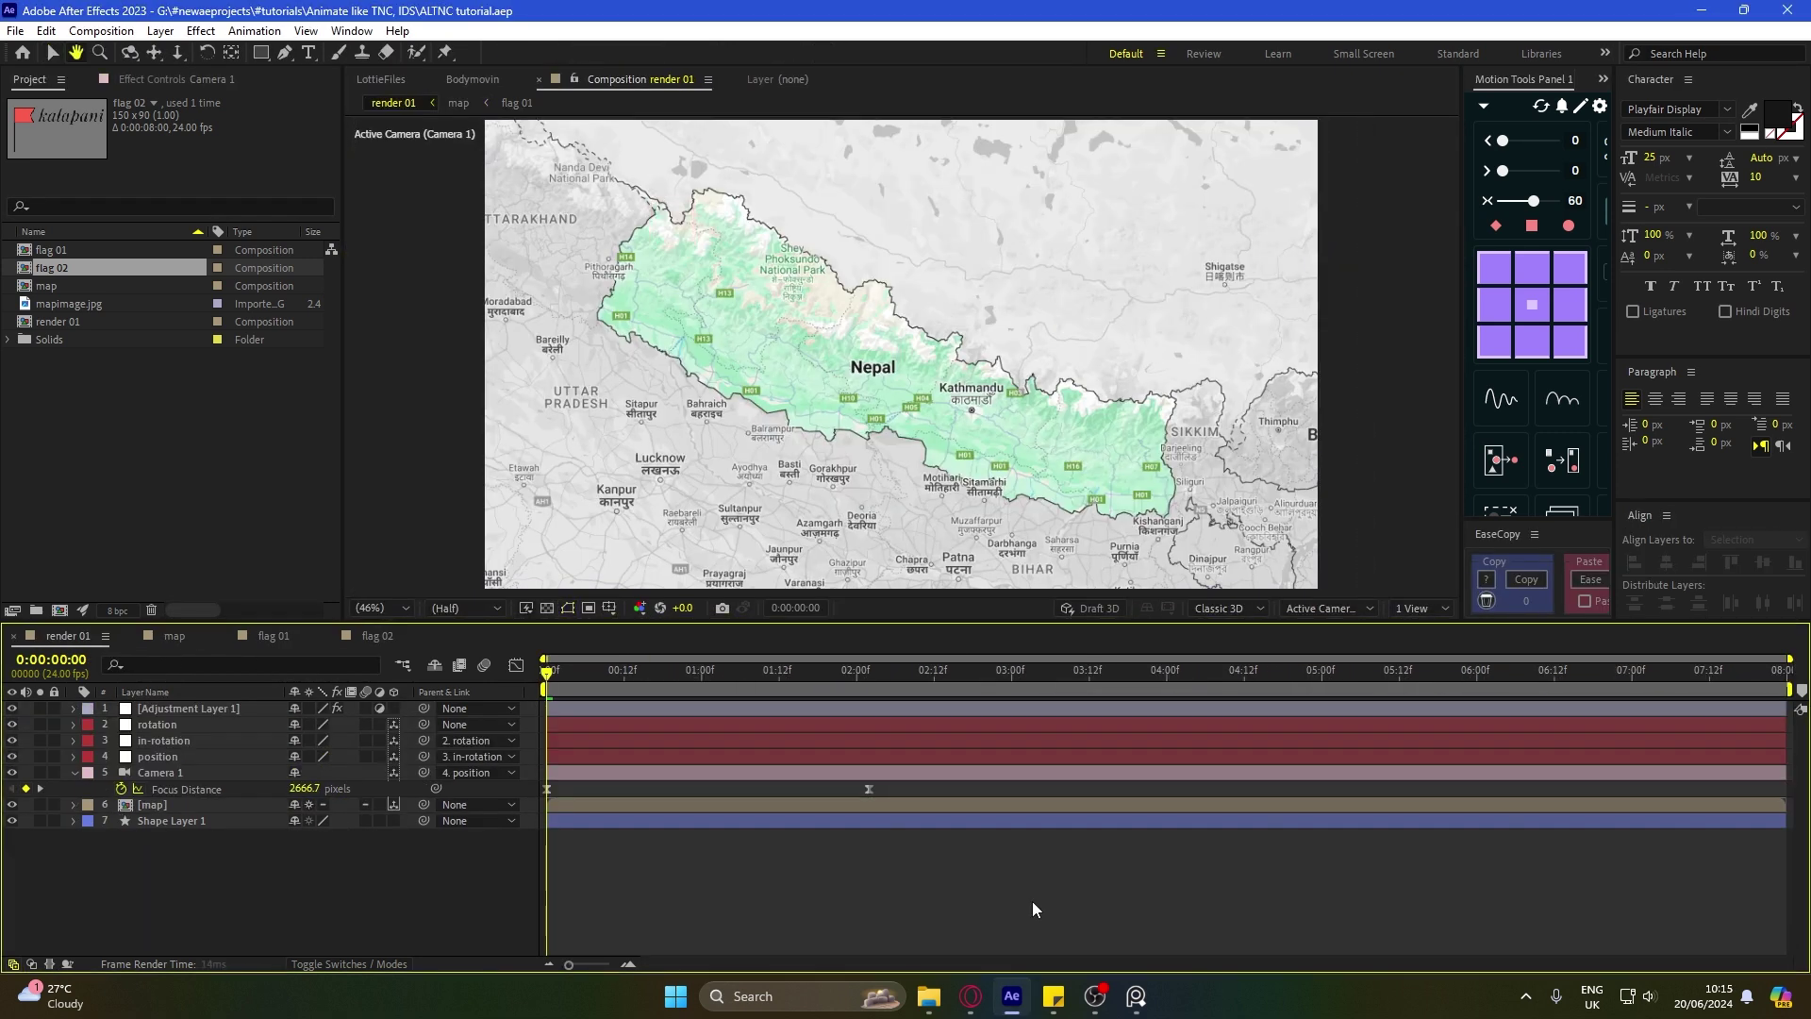
key(space)
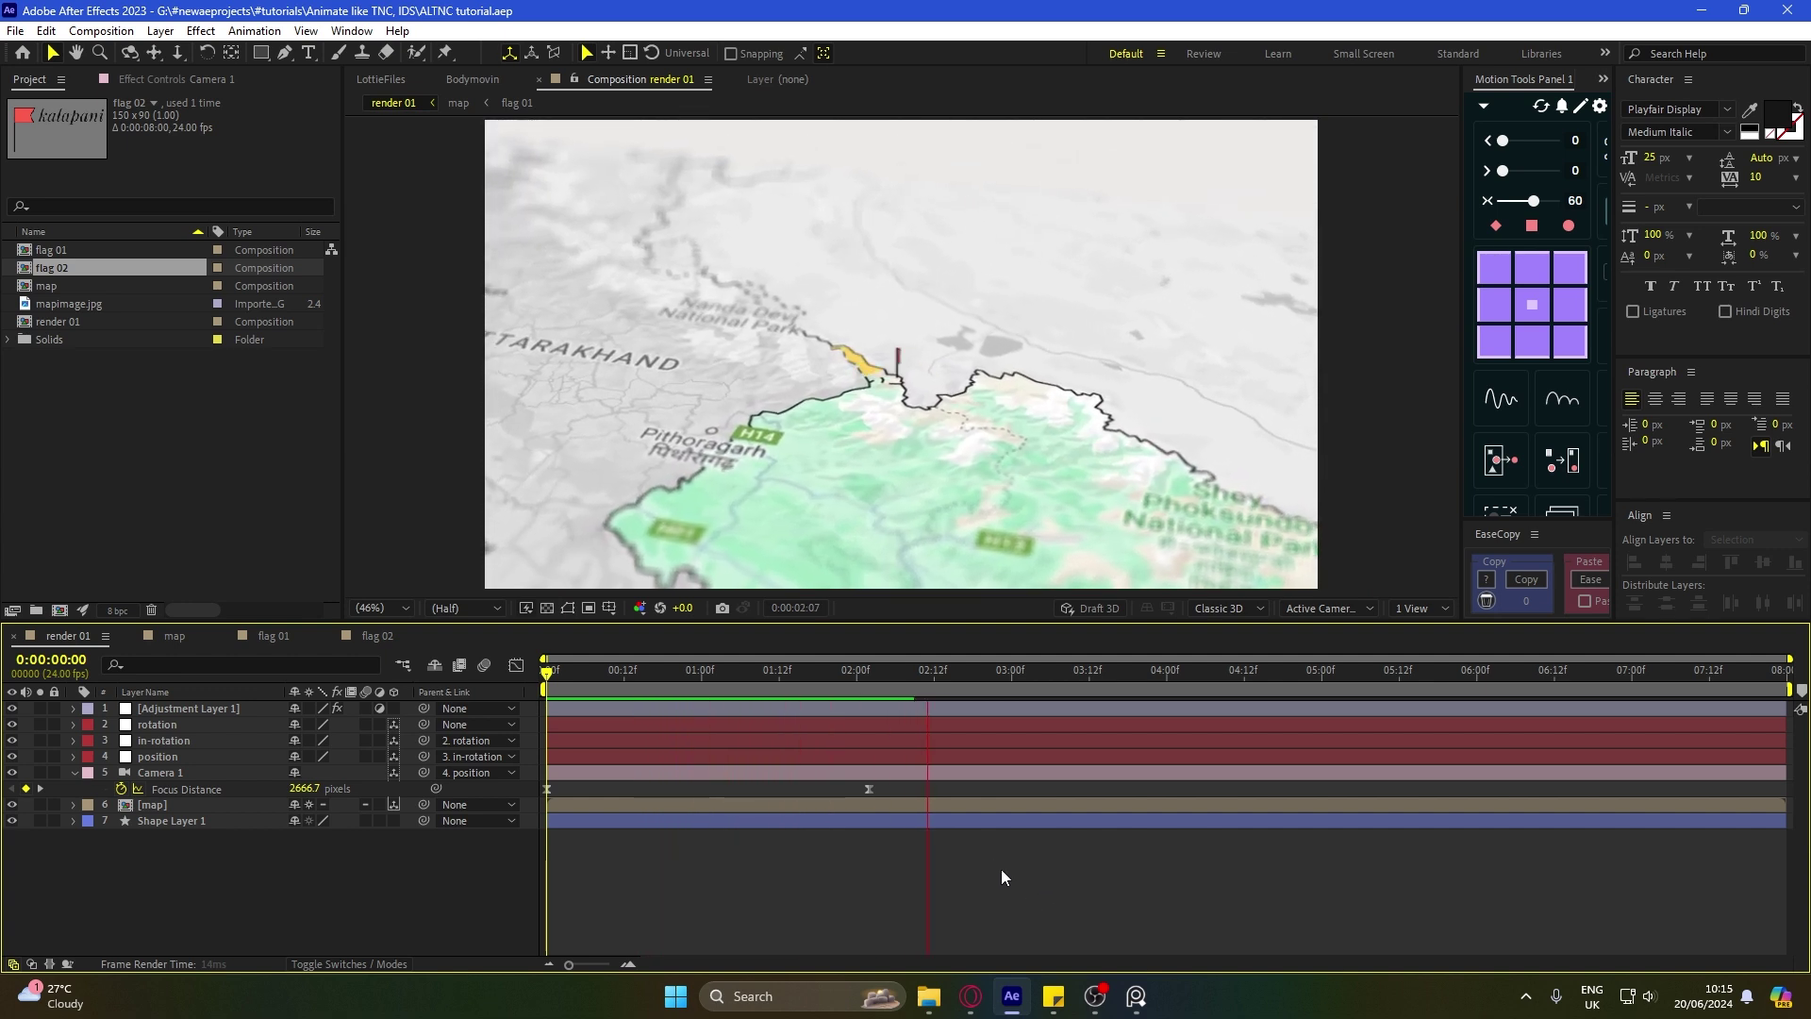
Step: Import the 6785.jpg cardboard image, create a composition from it and name that composition texture
click(139, 417)
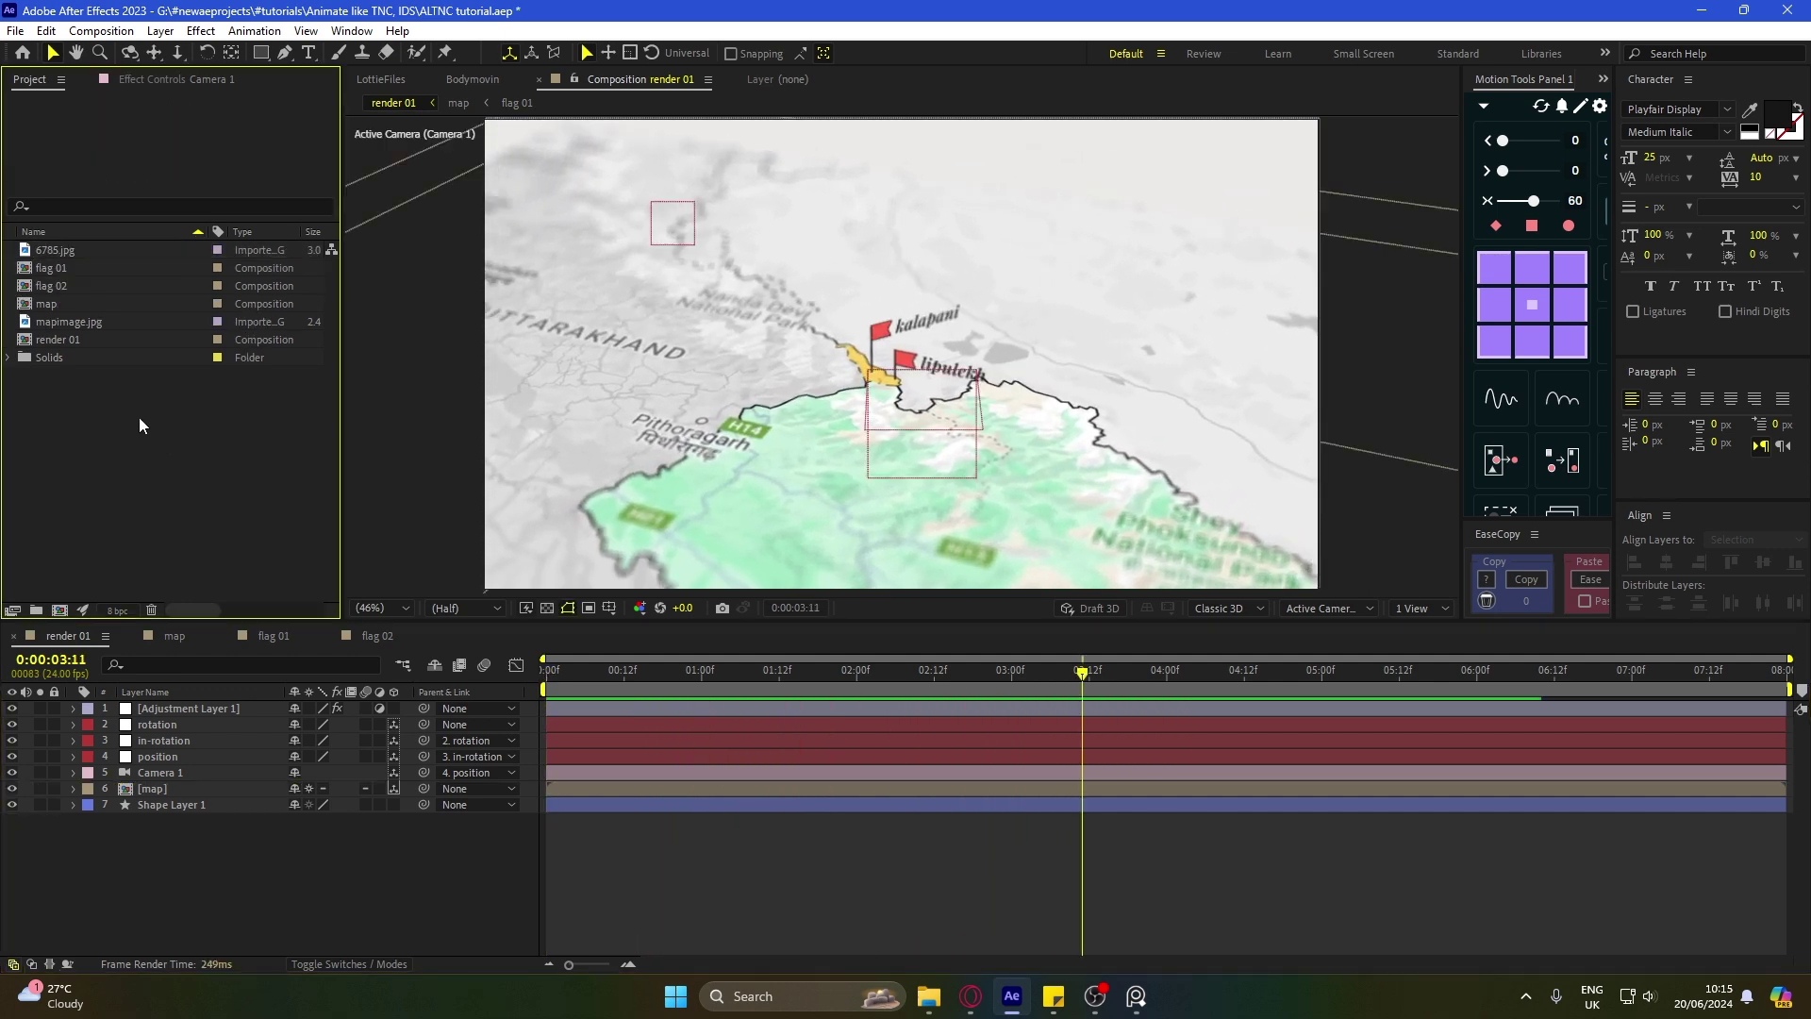
click(48, 252)
drag(82, 563, 59, 610)
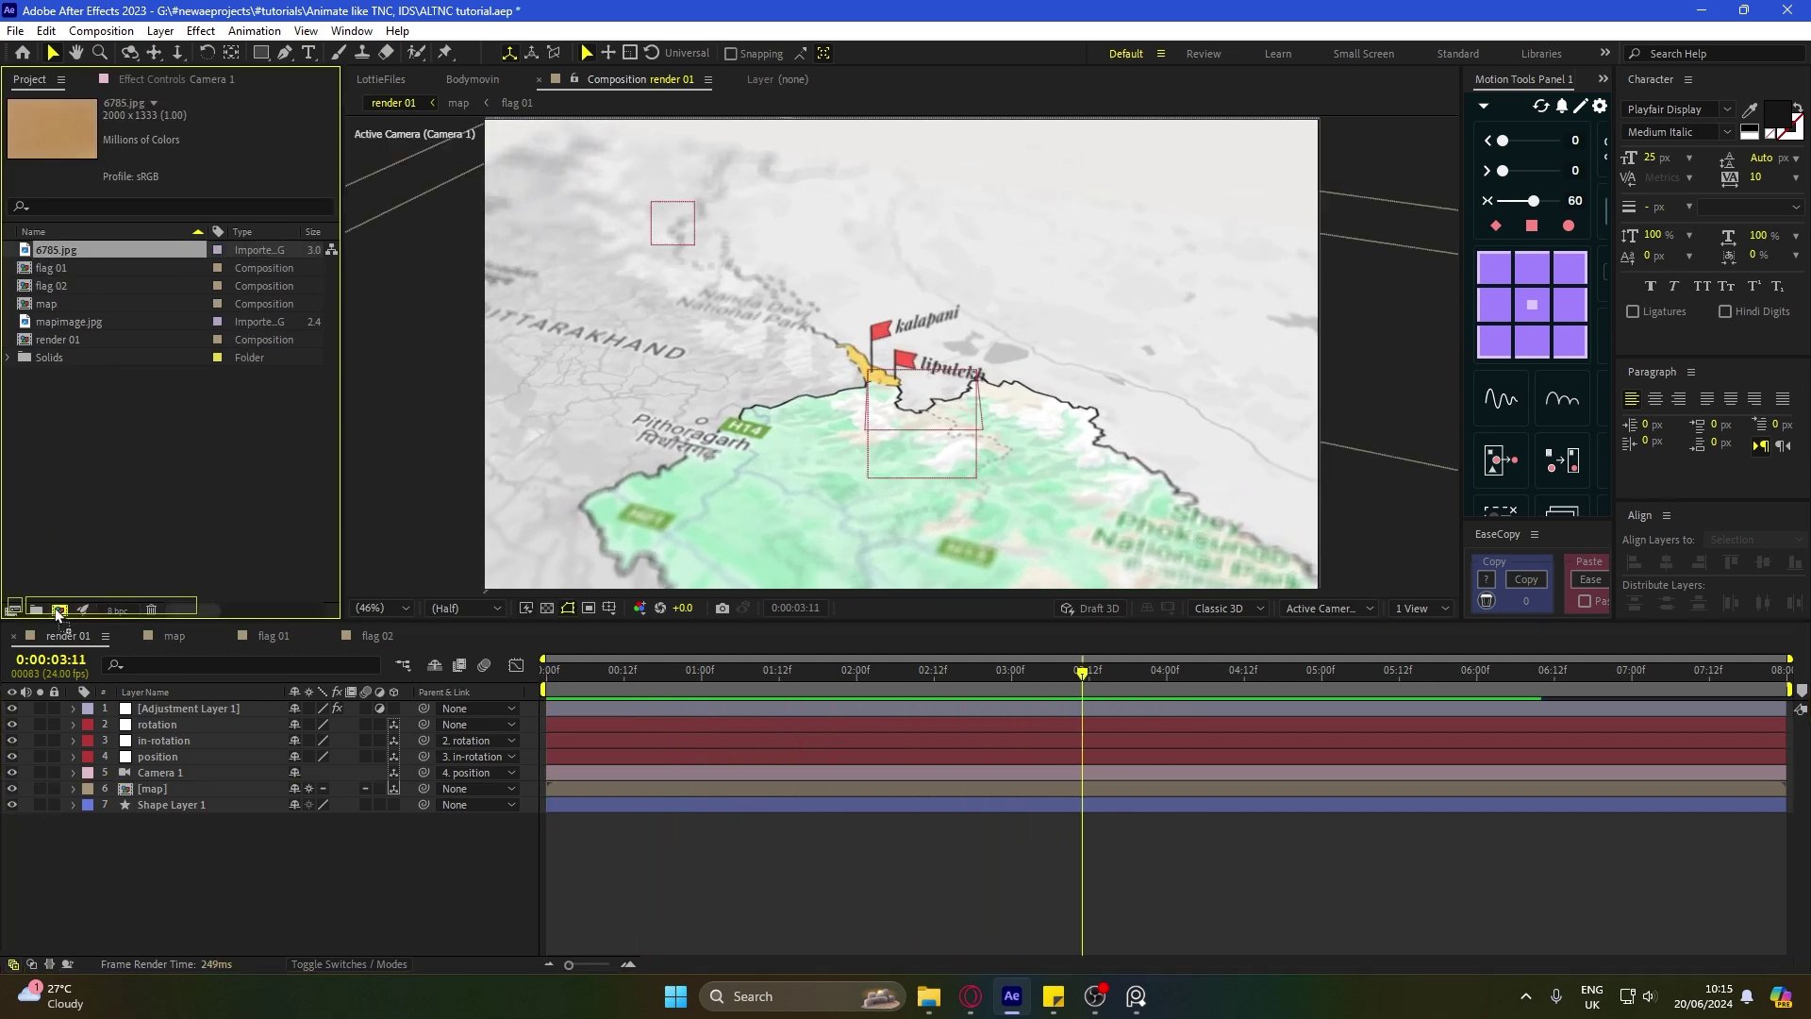
key(Return)
text(texture)
key(Return)
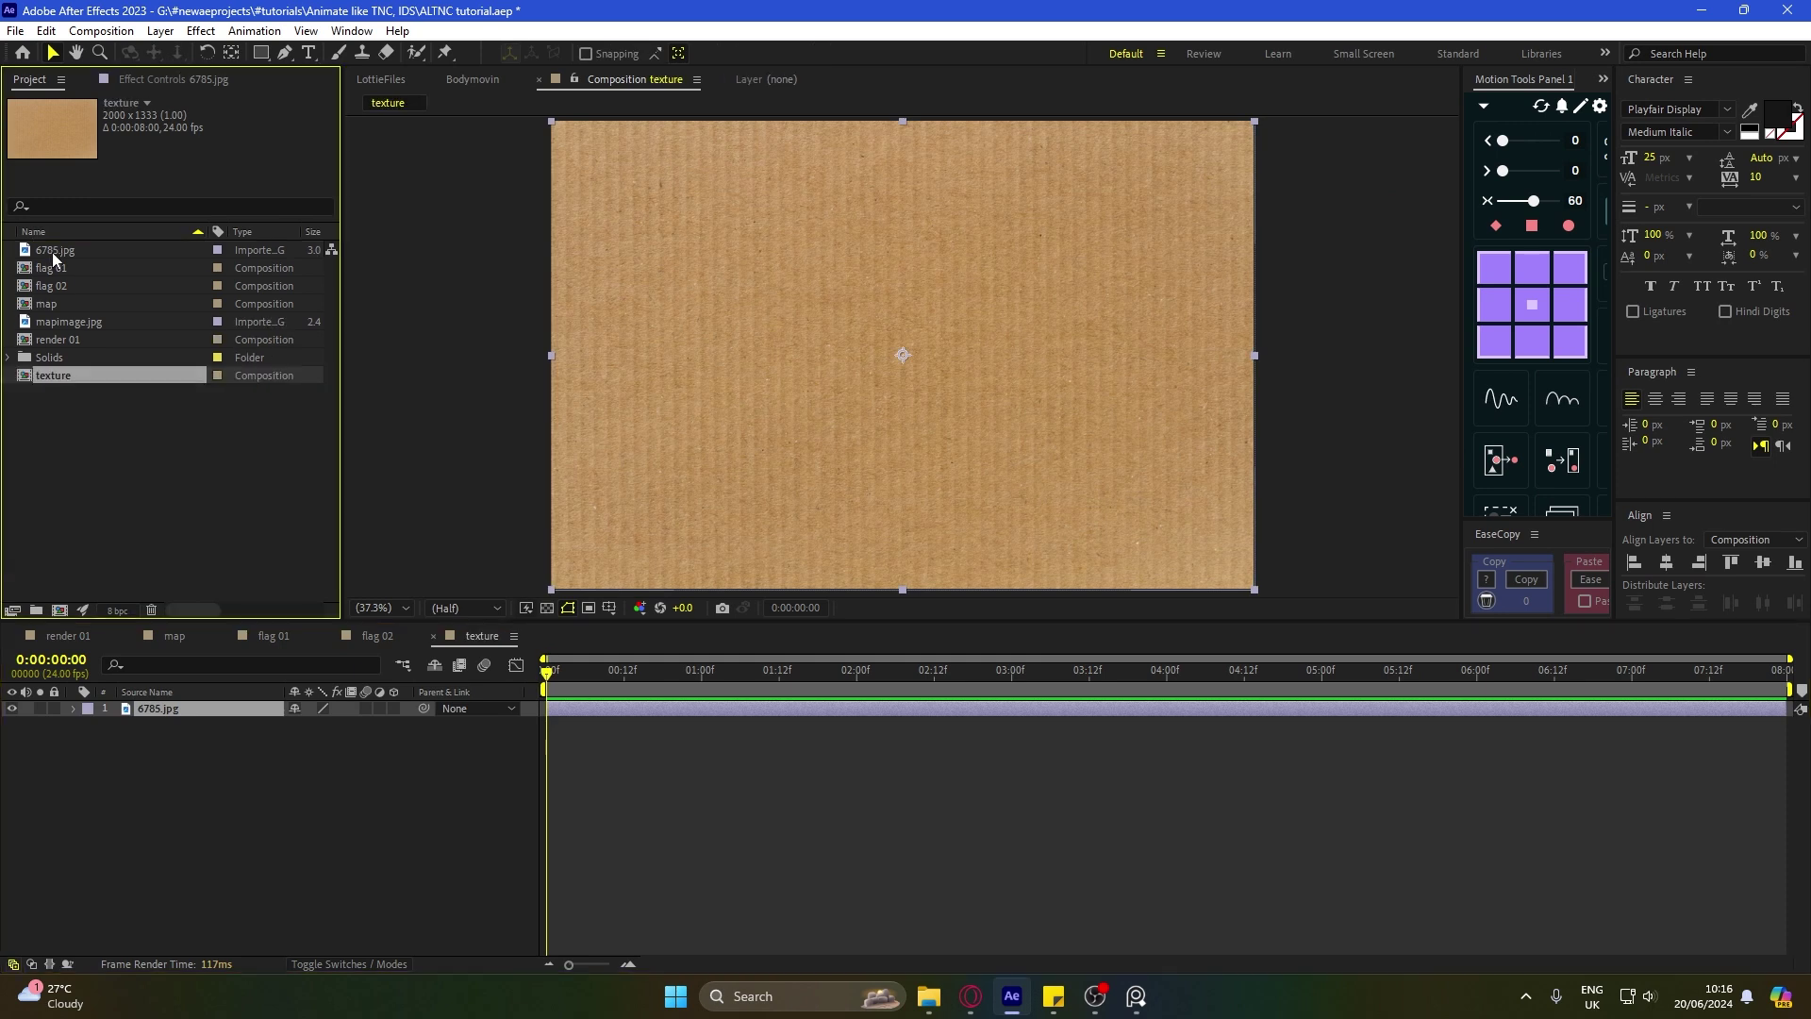
Step: Apply Hue/Saturation to the 6785.jpg layer and set Master Saturation to -100
click(217, 704)
click(217, 740)
click(191, 708)
click(171, 80)
click(183, 745)
click(168, 708)
key(ctrl+space)
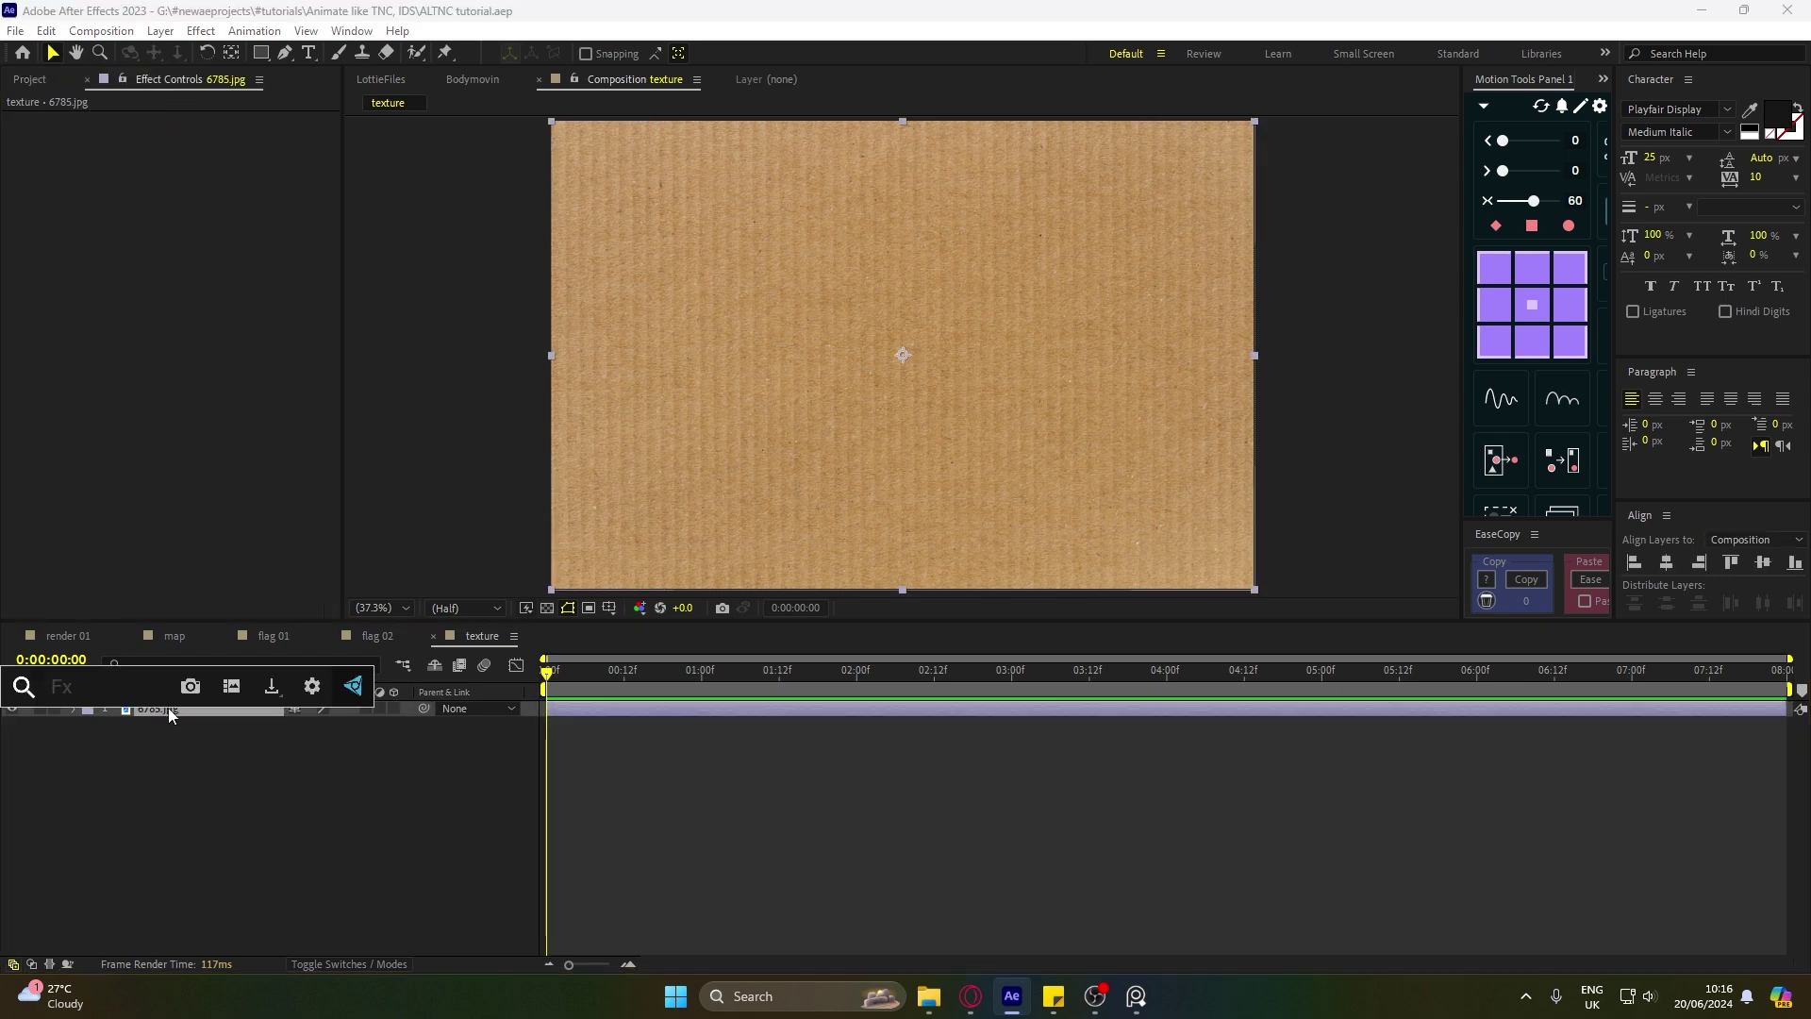
text(satur)
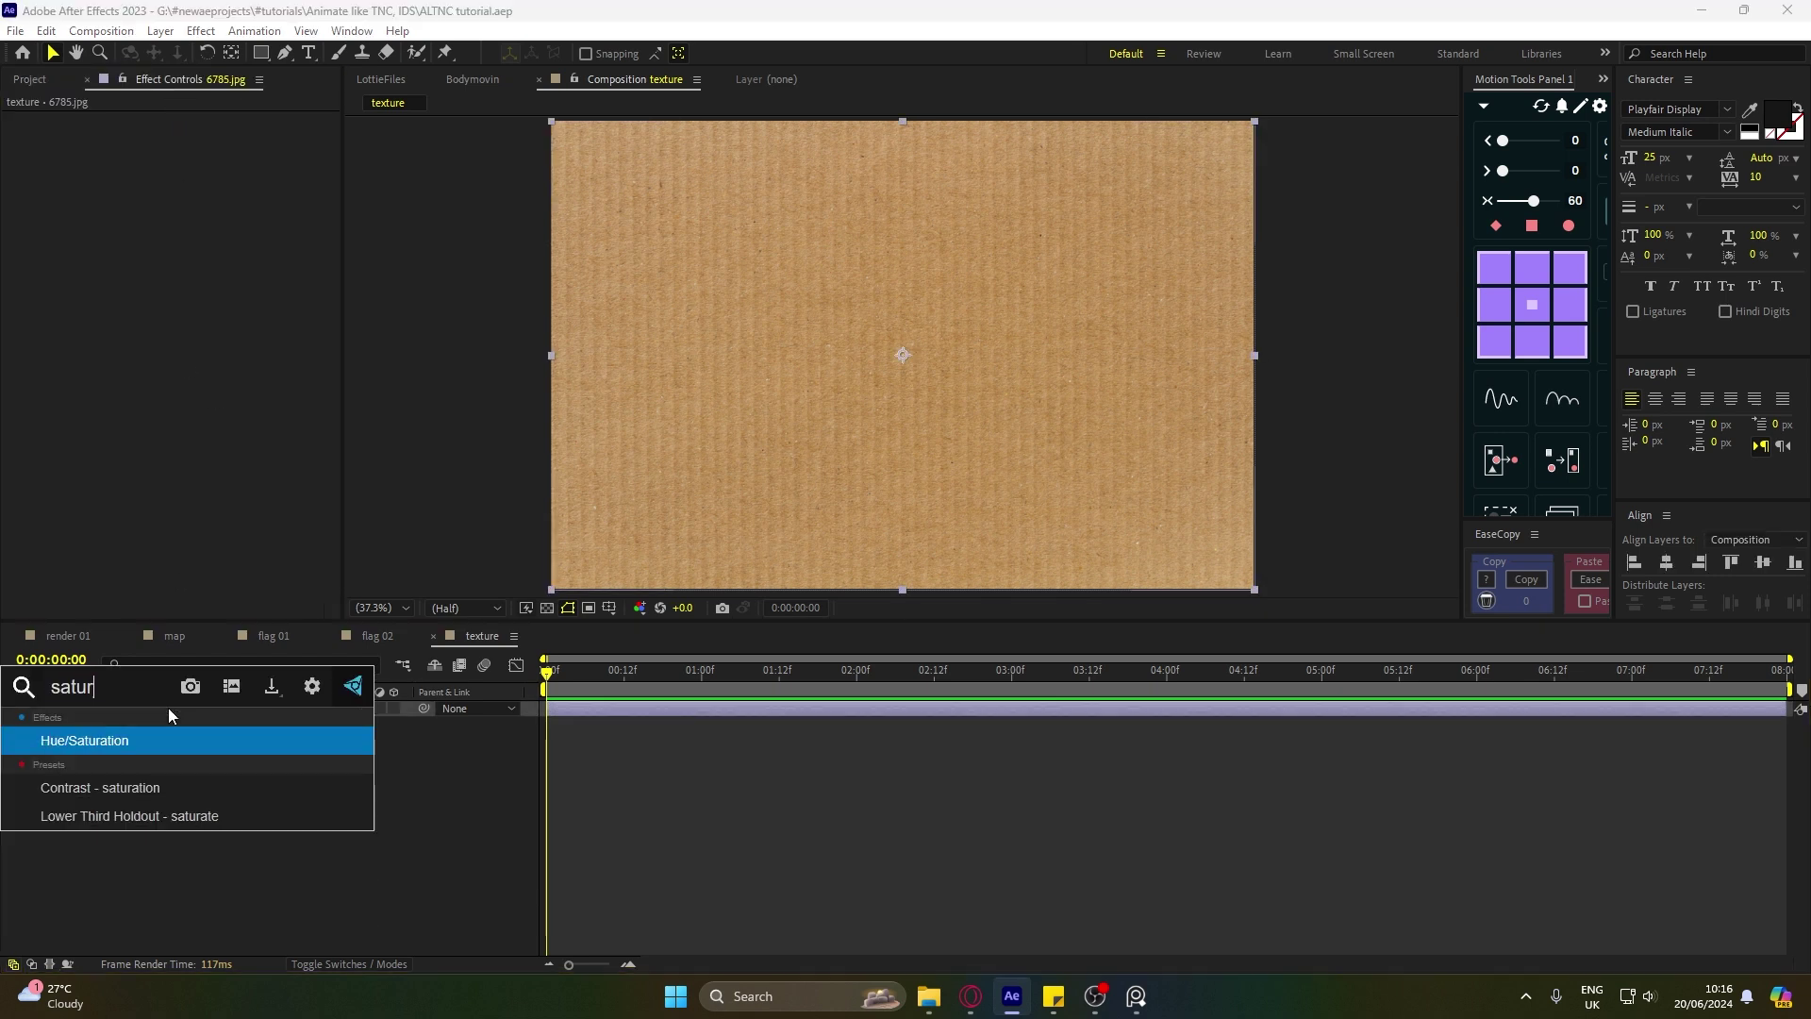
key(Return)
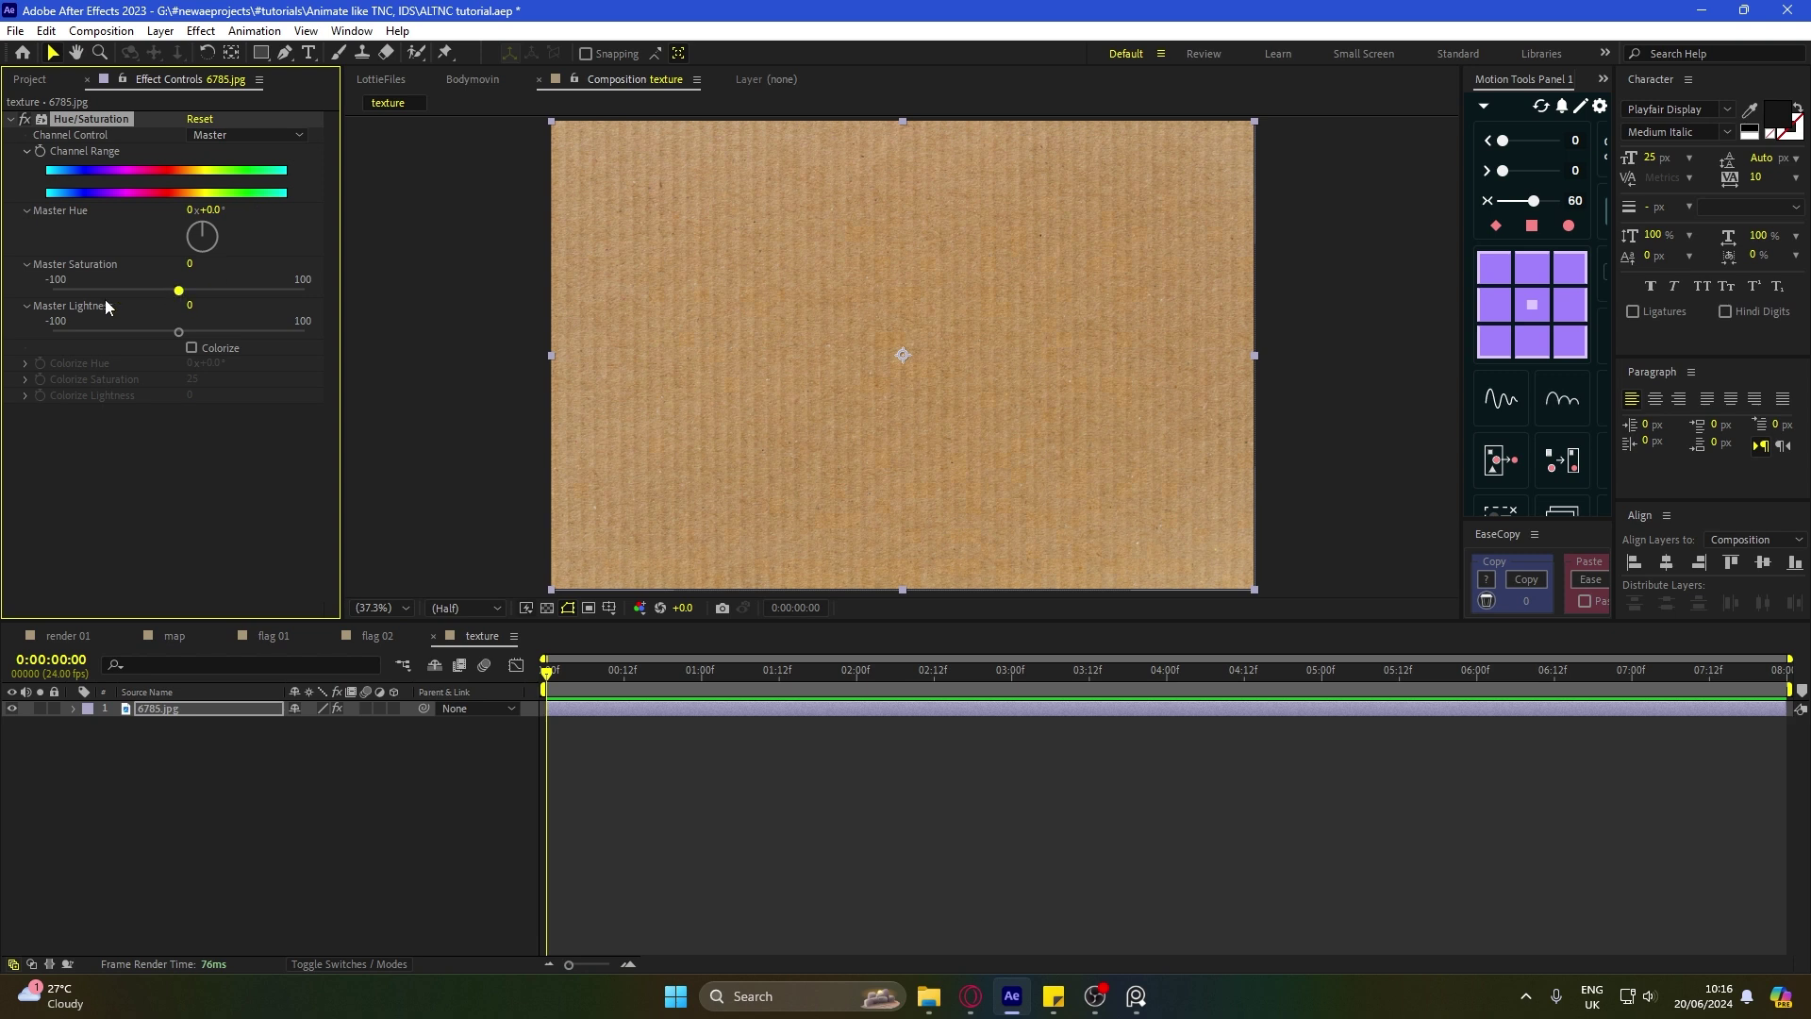
drag(179, 291, 53, 291)
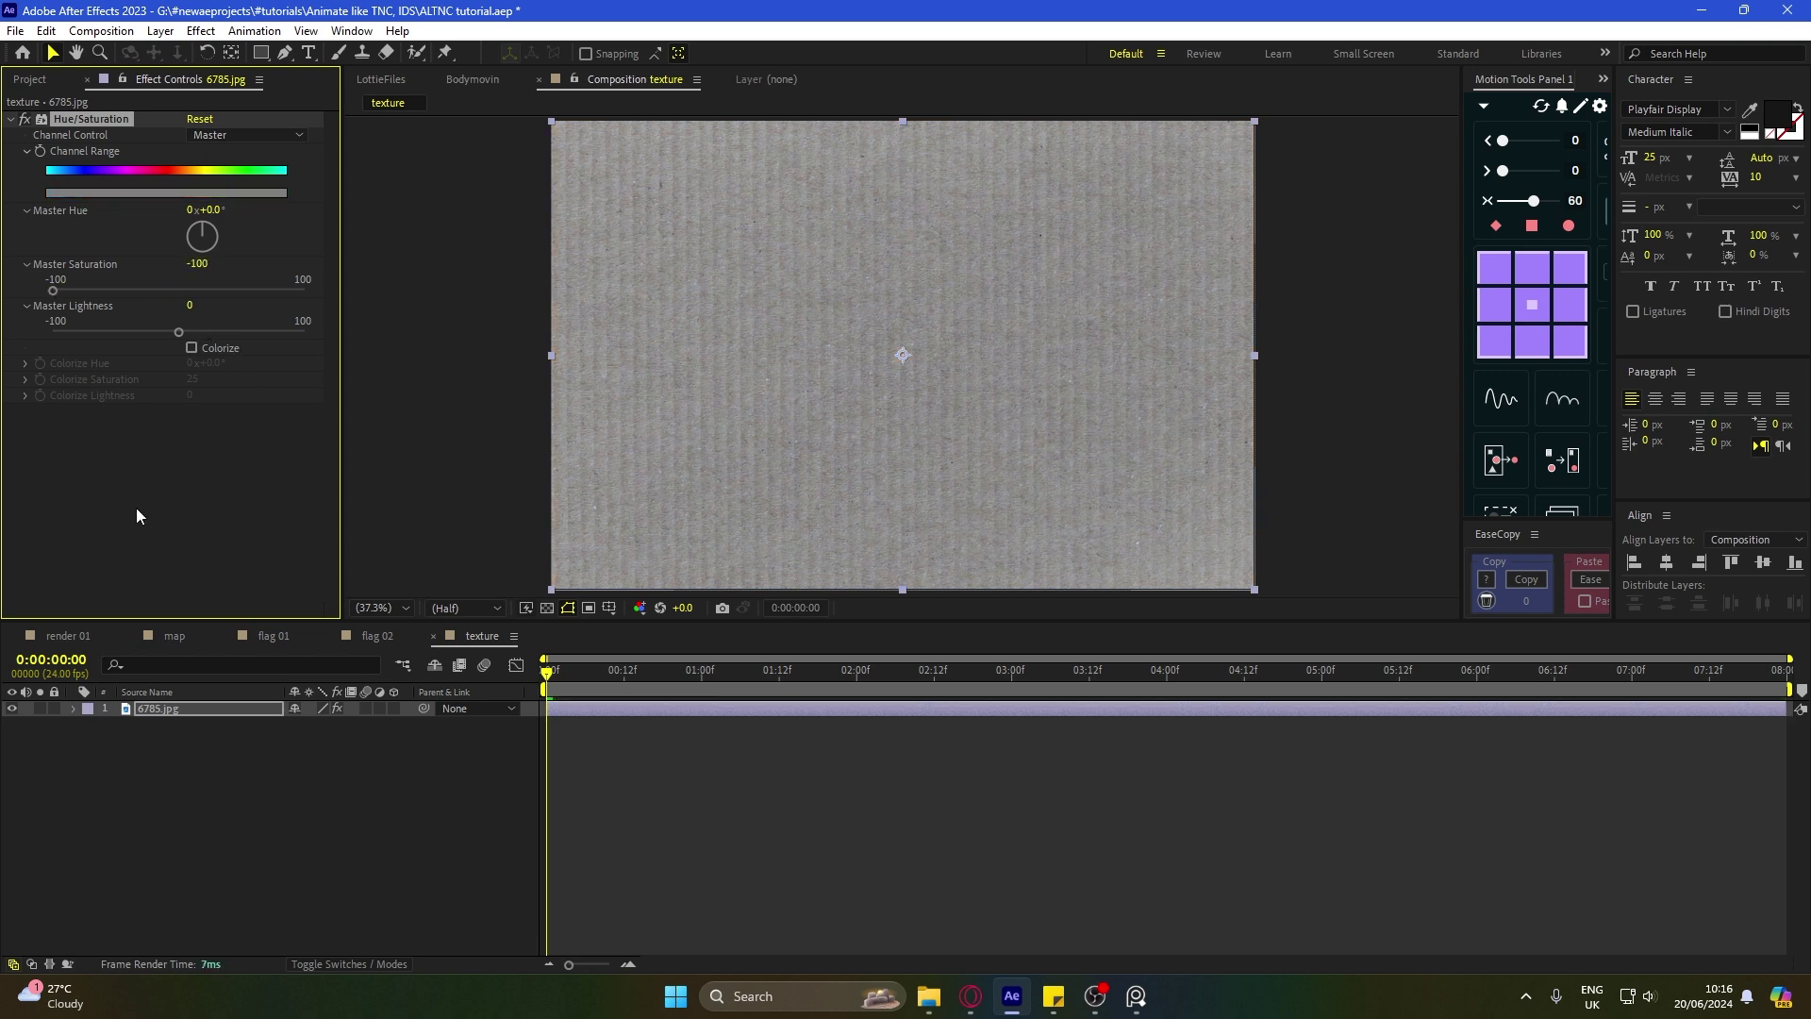
Step: Apply Curves to the 6785.jpg layer and pull the RGB curve's upper part up strongly to brighten the texture to near white
click(264, 772)
key(ctrl+space)
text(curv)
key(Return)
drag(245, 359, 165, 330)
click(748, 737)
Step: Set the texture composition's preview resolution to Full, inspect the paper grain and save the project
scroll(763, 298, up, 2)
click(462, 609)
click(454, 652)
scroll(855, 380, down, 2)
key(ctrl+s)
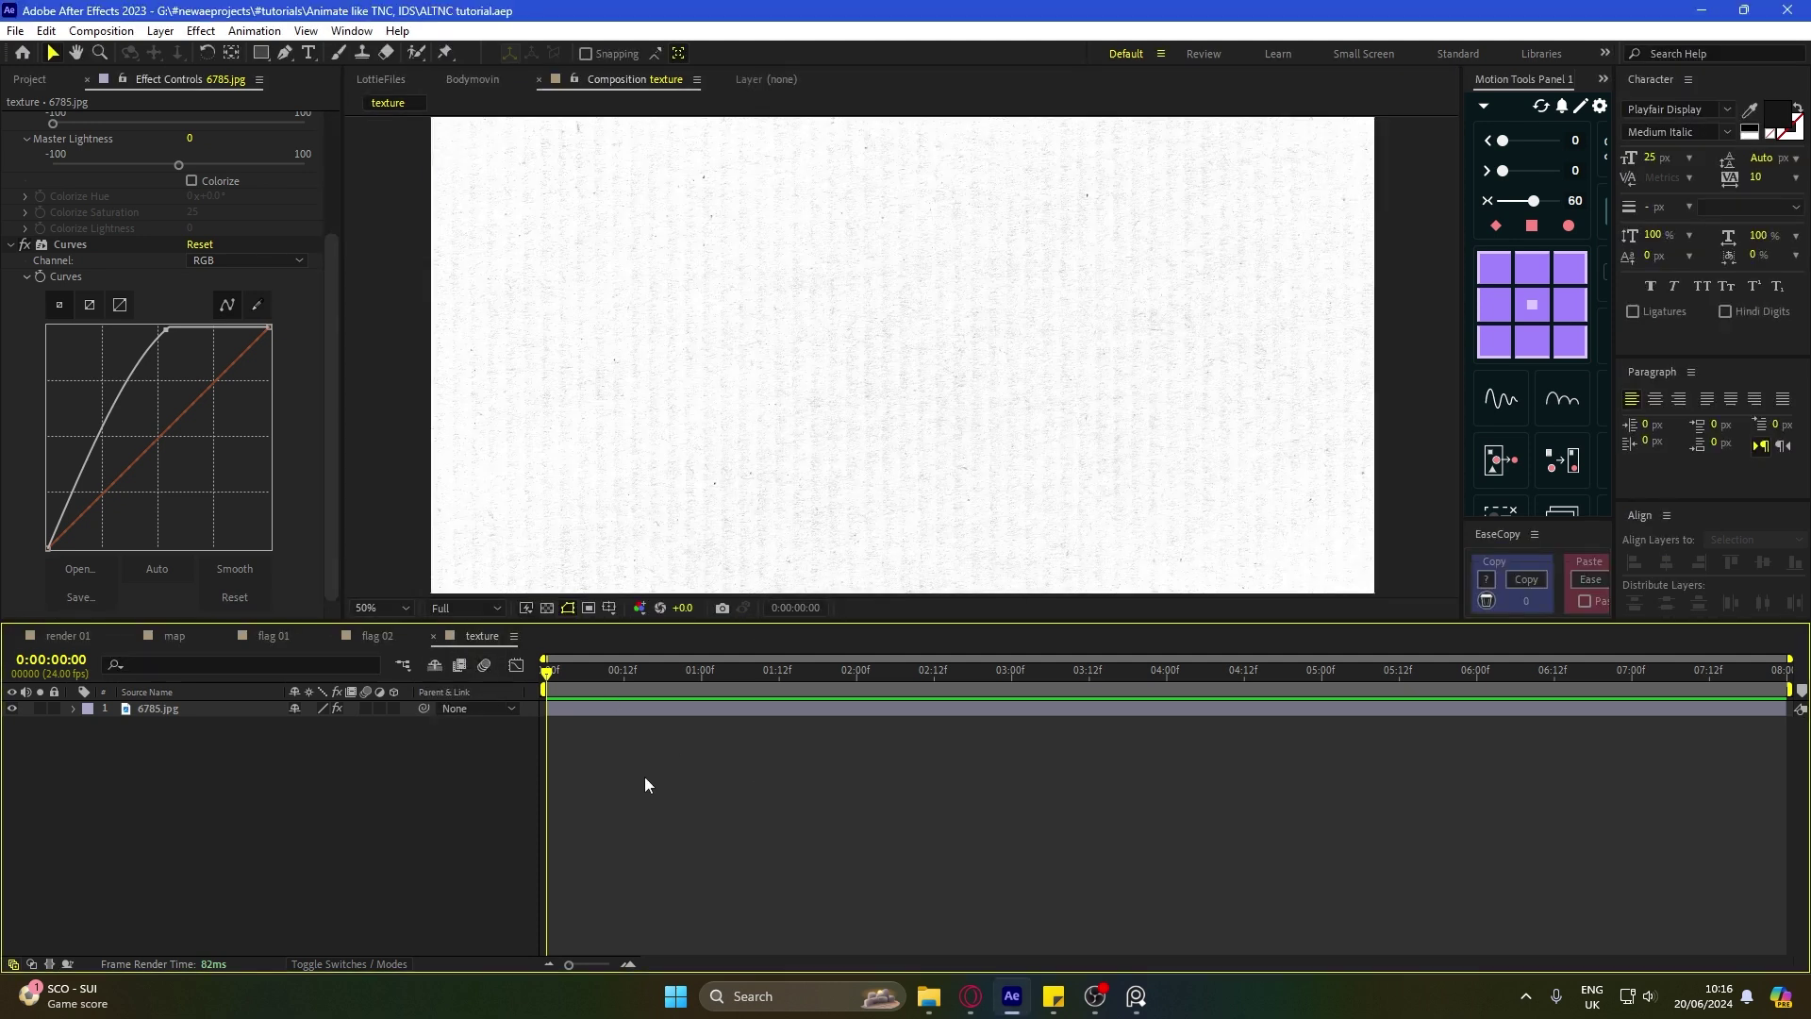
Step: Add the texture composition to render 01, directly beneath Adjustment Layer 1
click(68, 636)
click(30, 79)
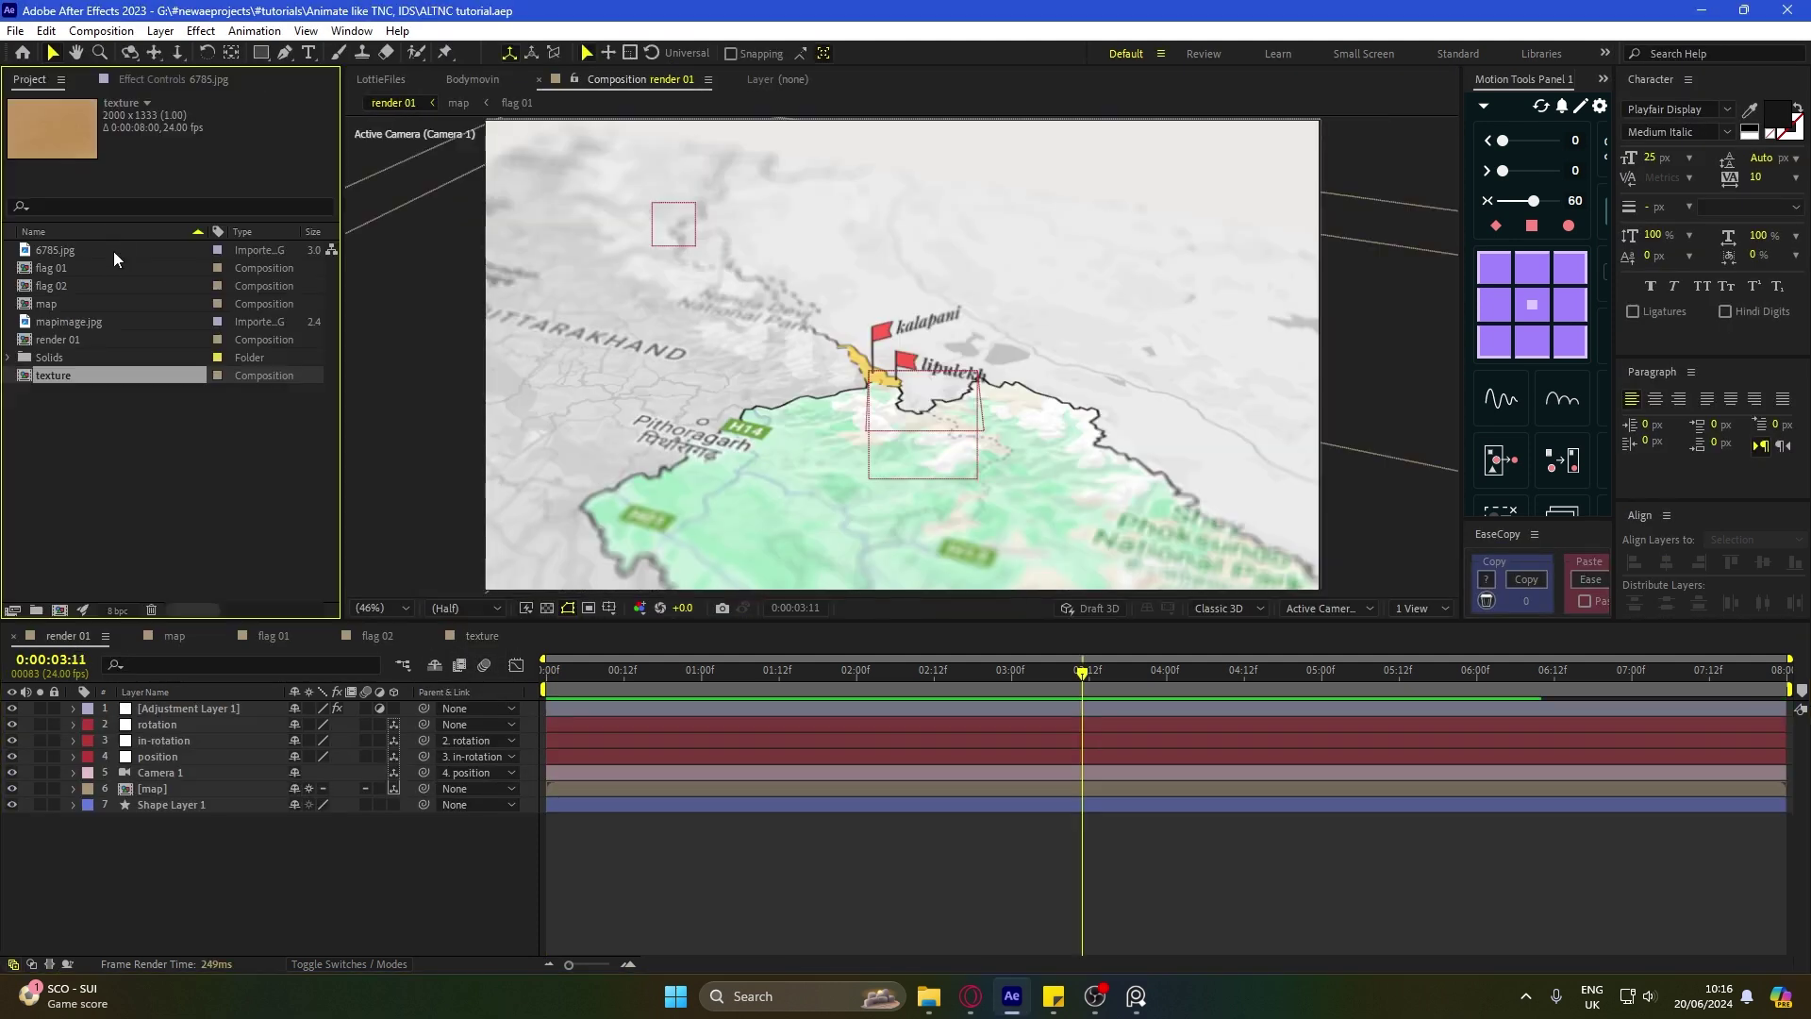
drag(64, 377, 158, 725)
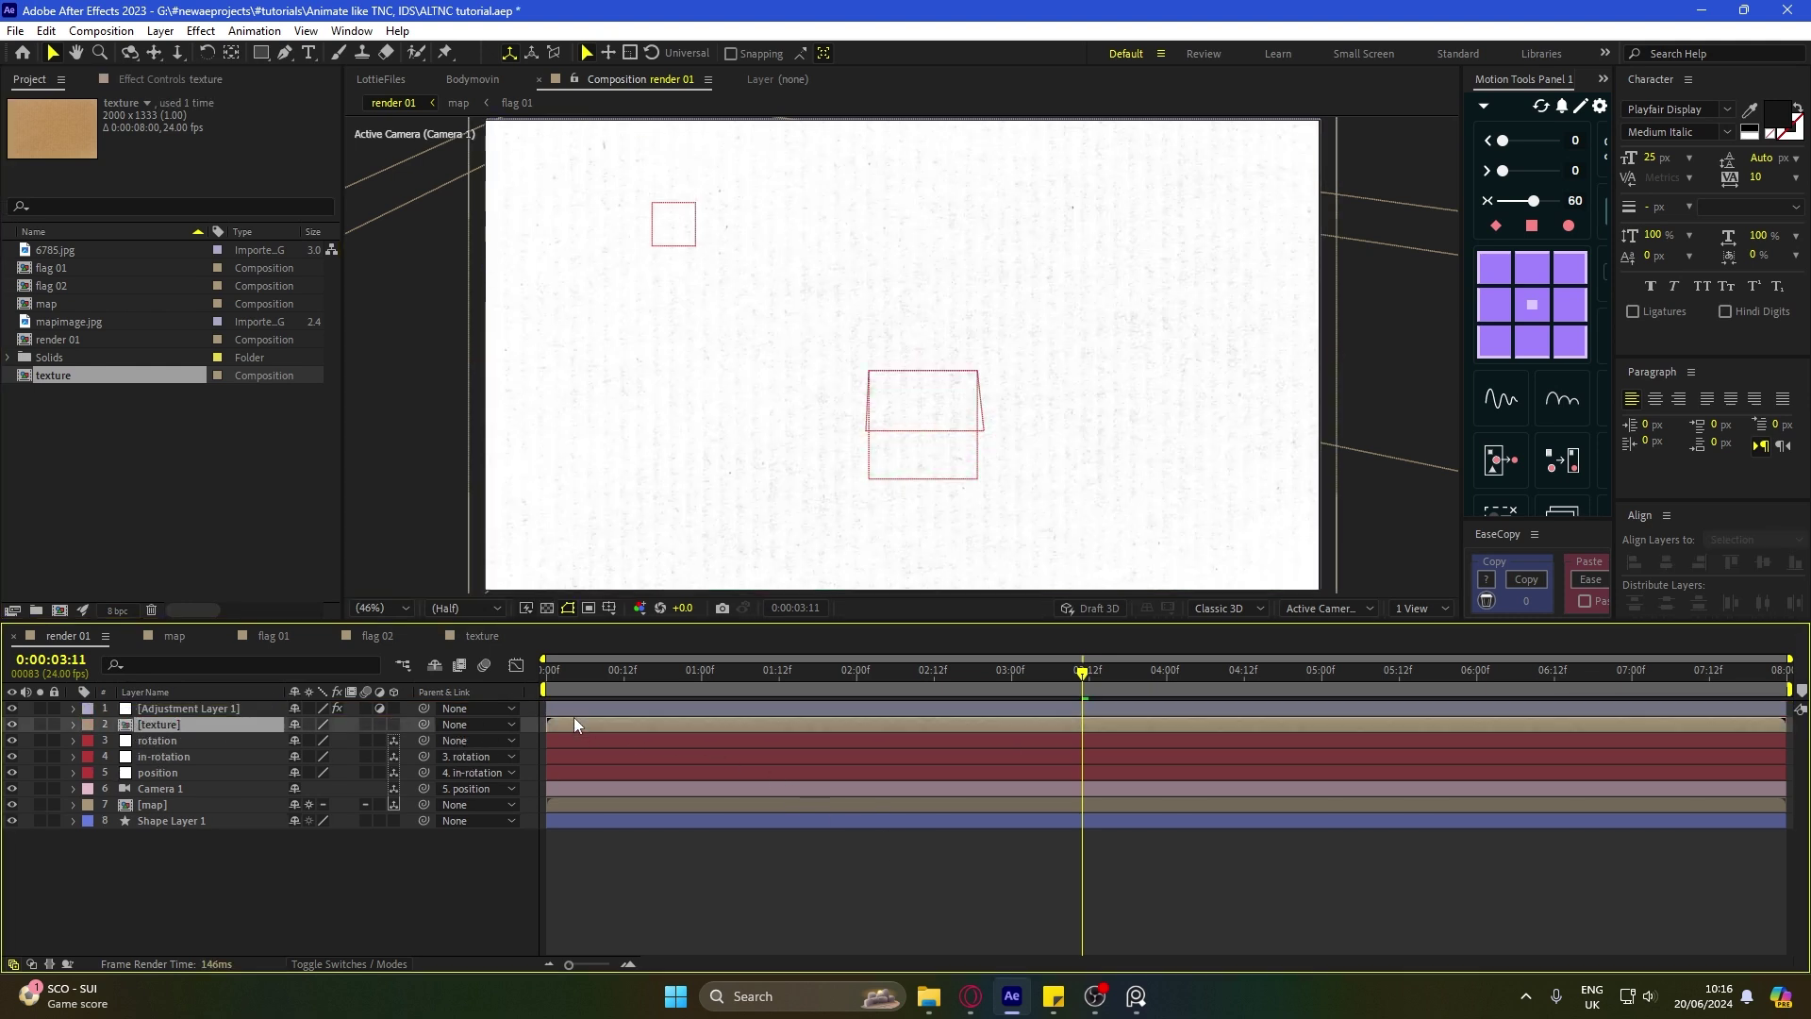
Step: Add a full-size elliptical mask to the texture layer and set its mode to Subtract
drag(263, 57, 319, 93)
double_click(261, 53)
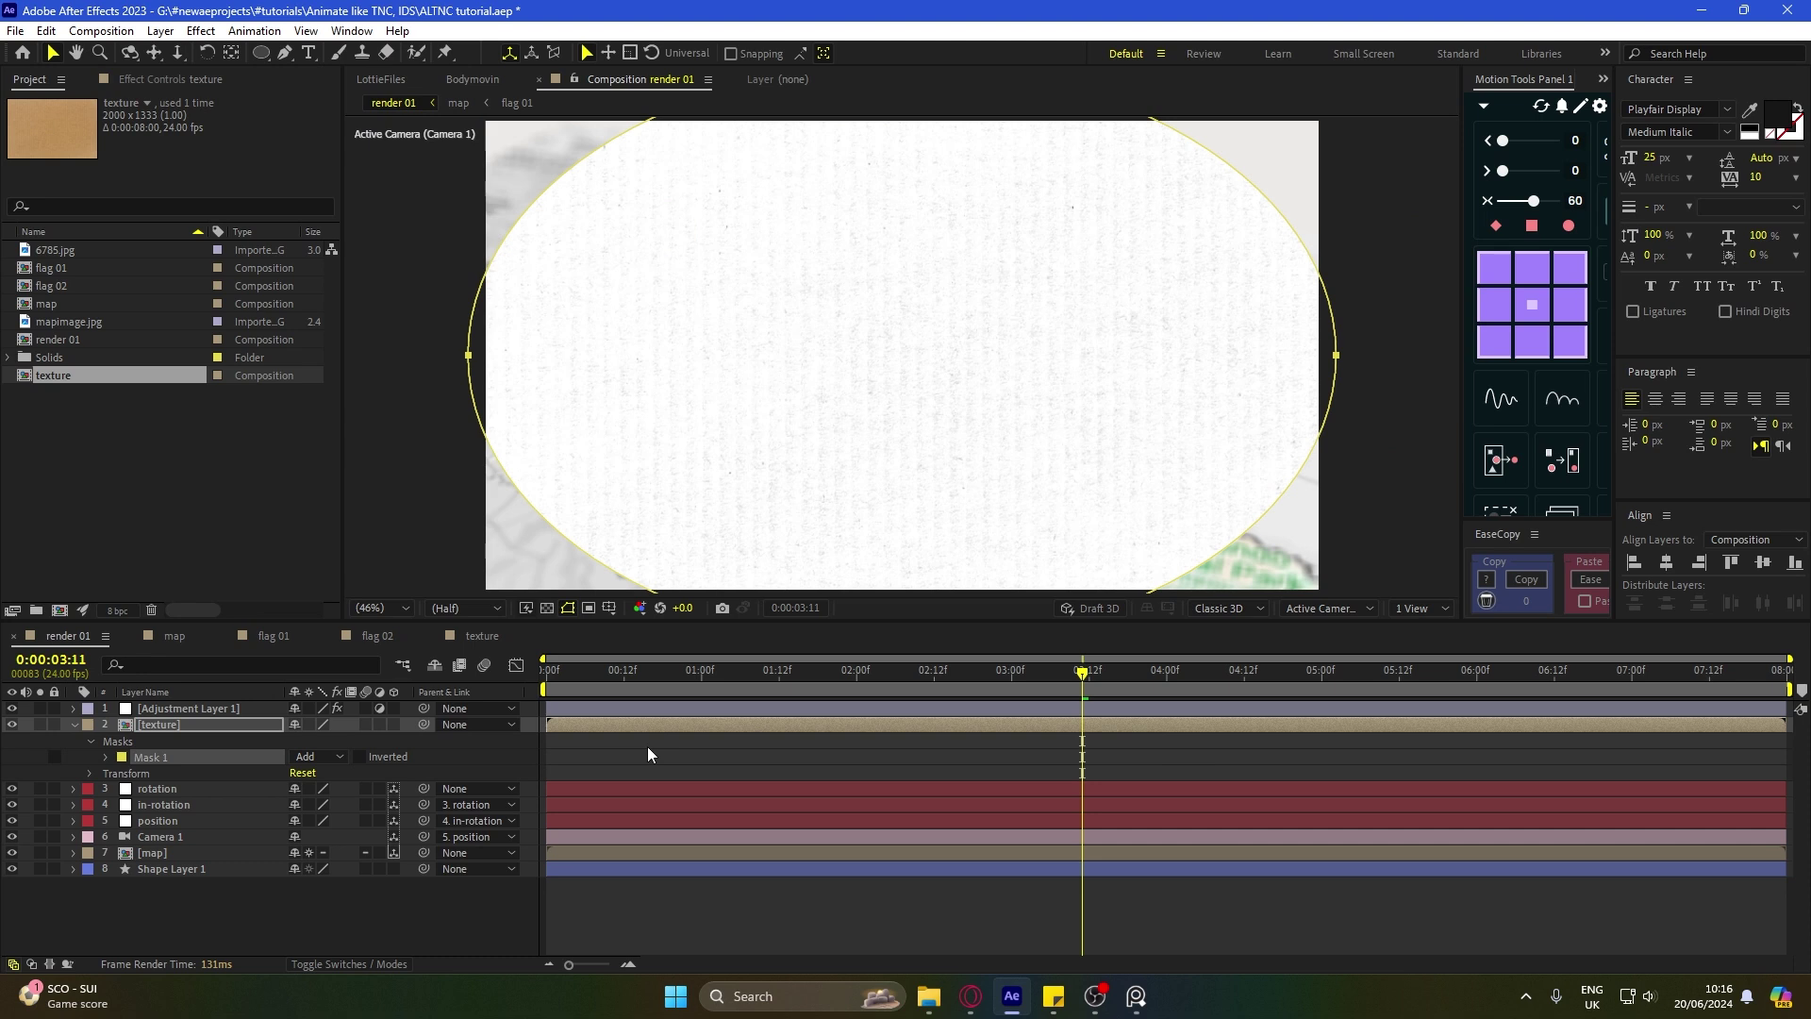
click(336, 755)
click(337, 817)
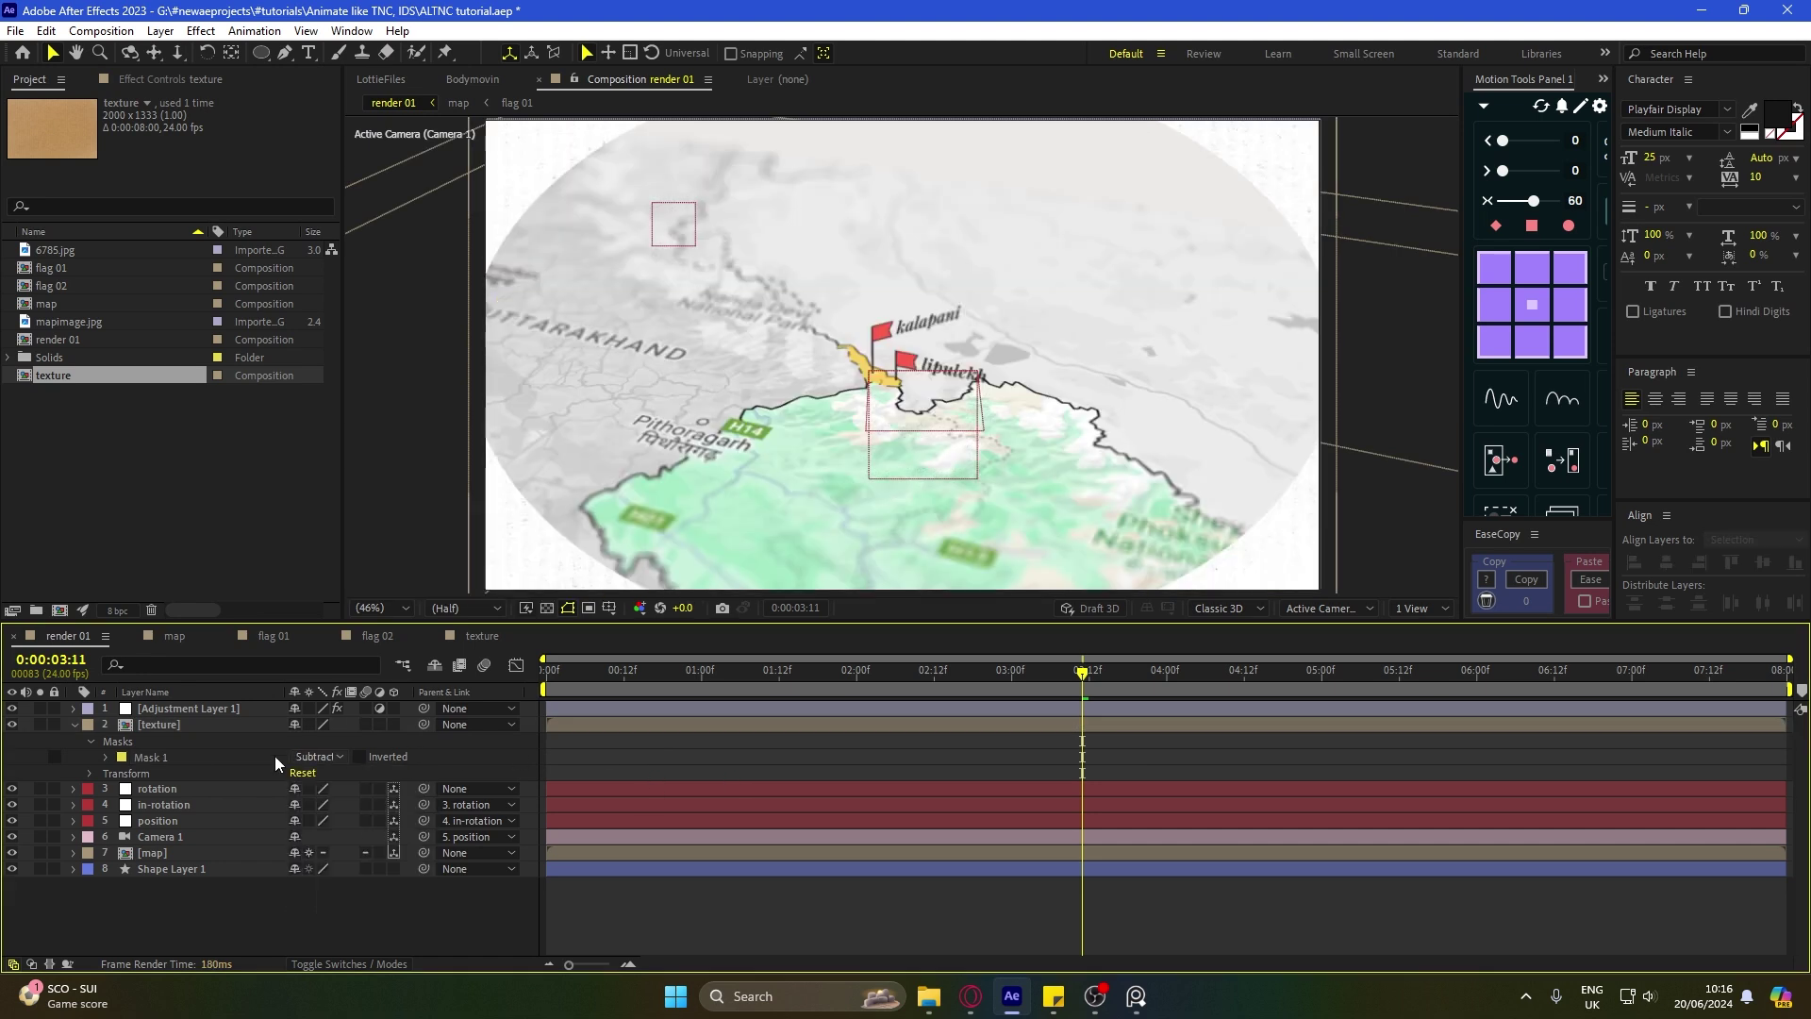
Step: Set the texture layer's Mask Feather to 700 pixels and save the project
click(195, 730)
key(f)
click(319, 756)
text(600)
click(590, 754)
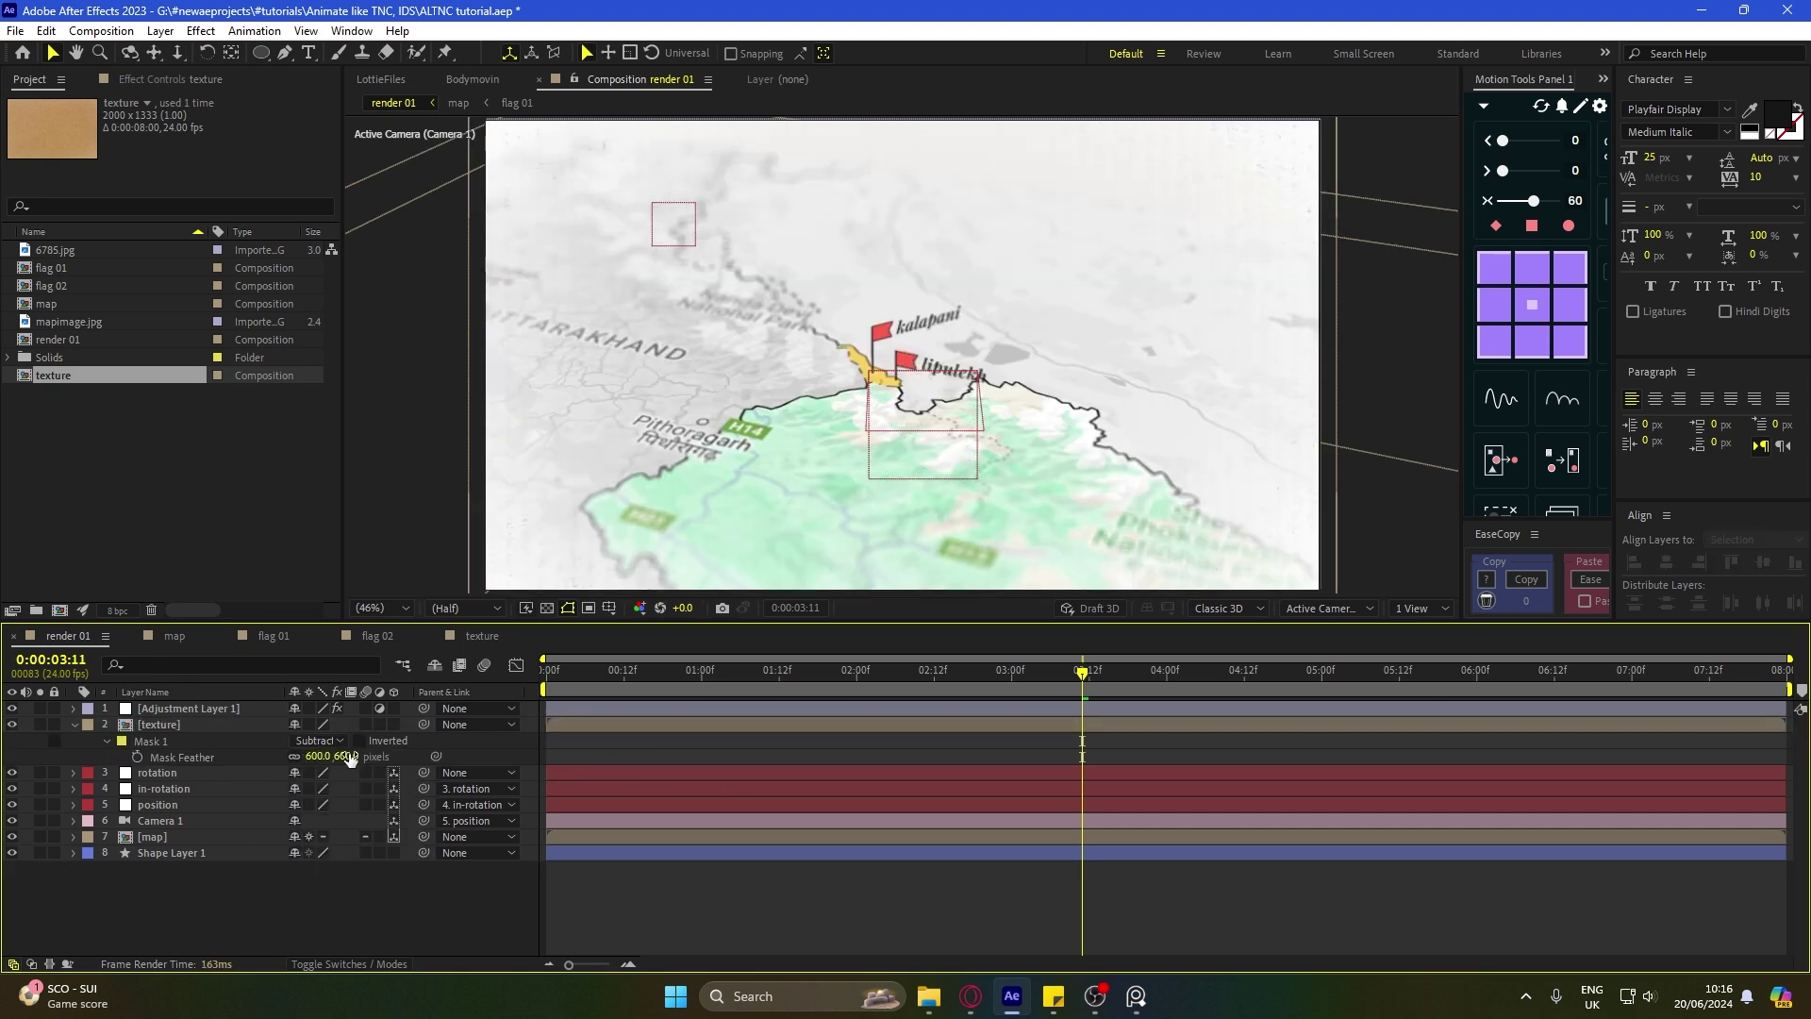
text(700)
click(630, 756)
click(651, 746)
scroll(1049, 417, down, 2)
scroll(1048, 417, up, 2)
key(ctrl+s)
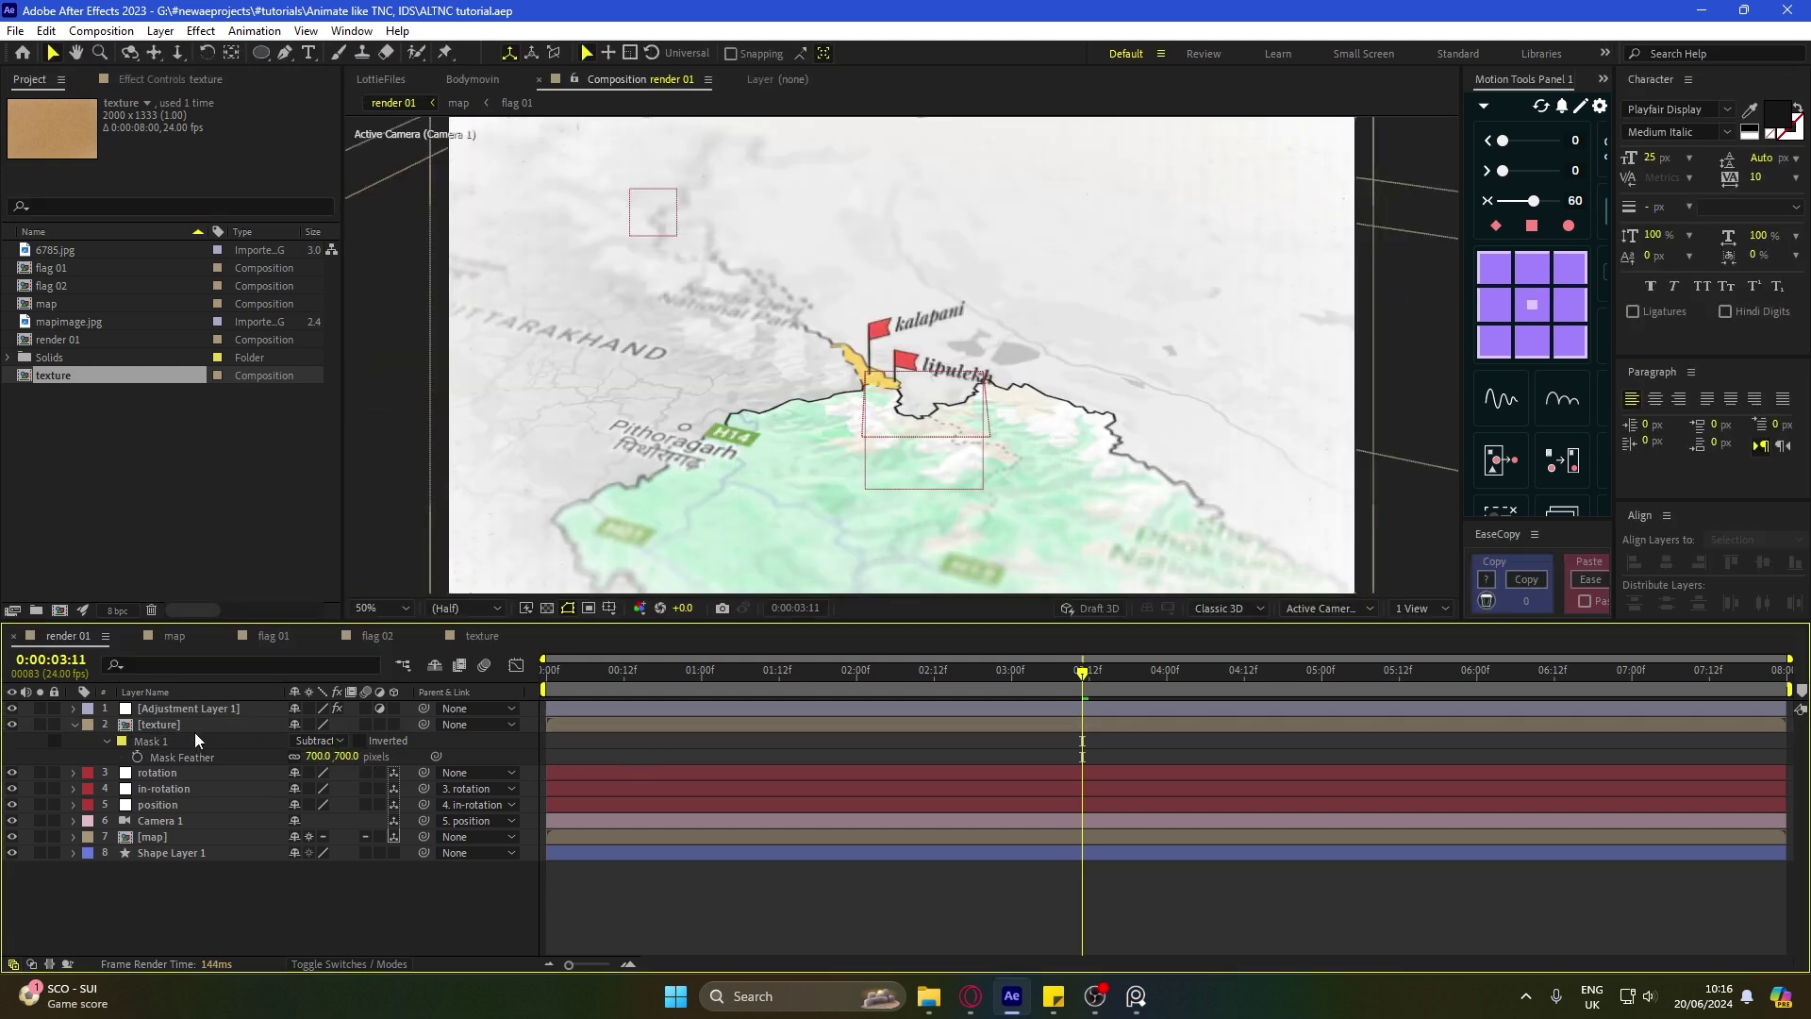
Step: Scale the texture layer to 97% so it fits the composition frame more closely
click(201, 726)
scroll(977, 580, down, 2)
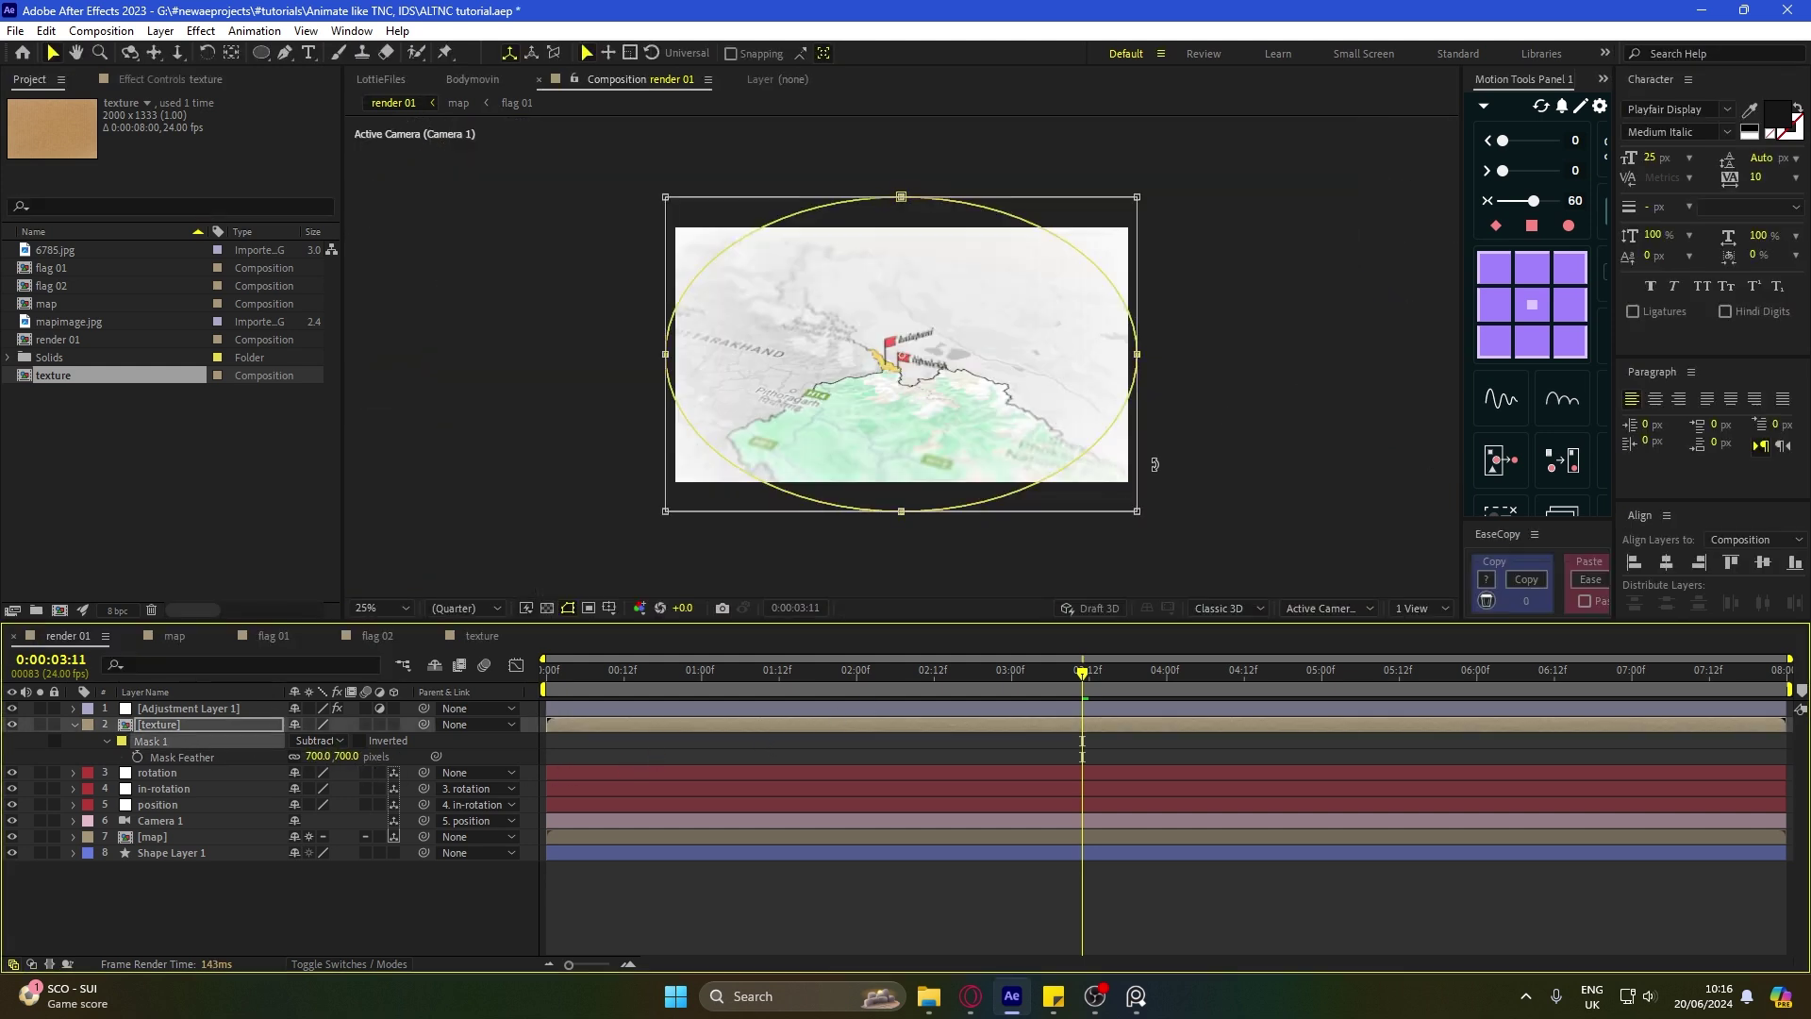
click(740, 716)
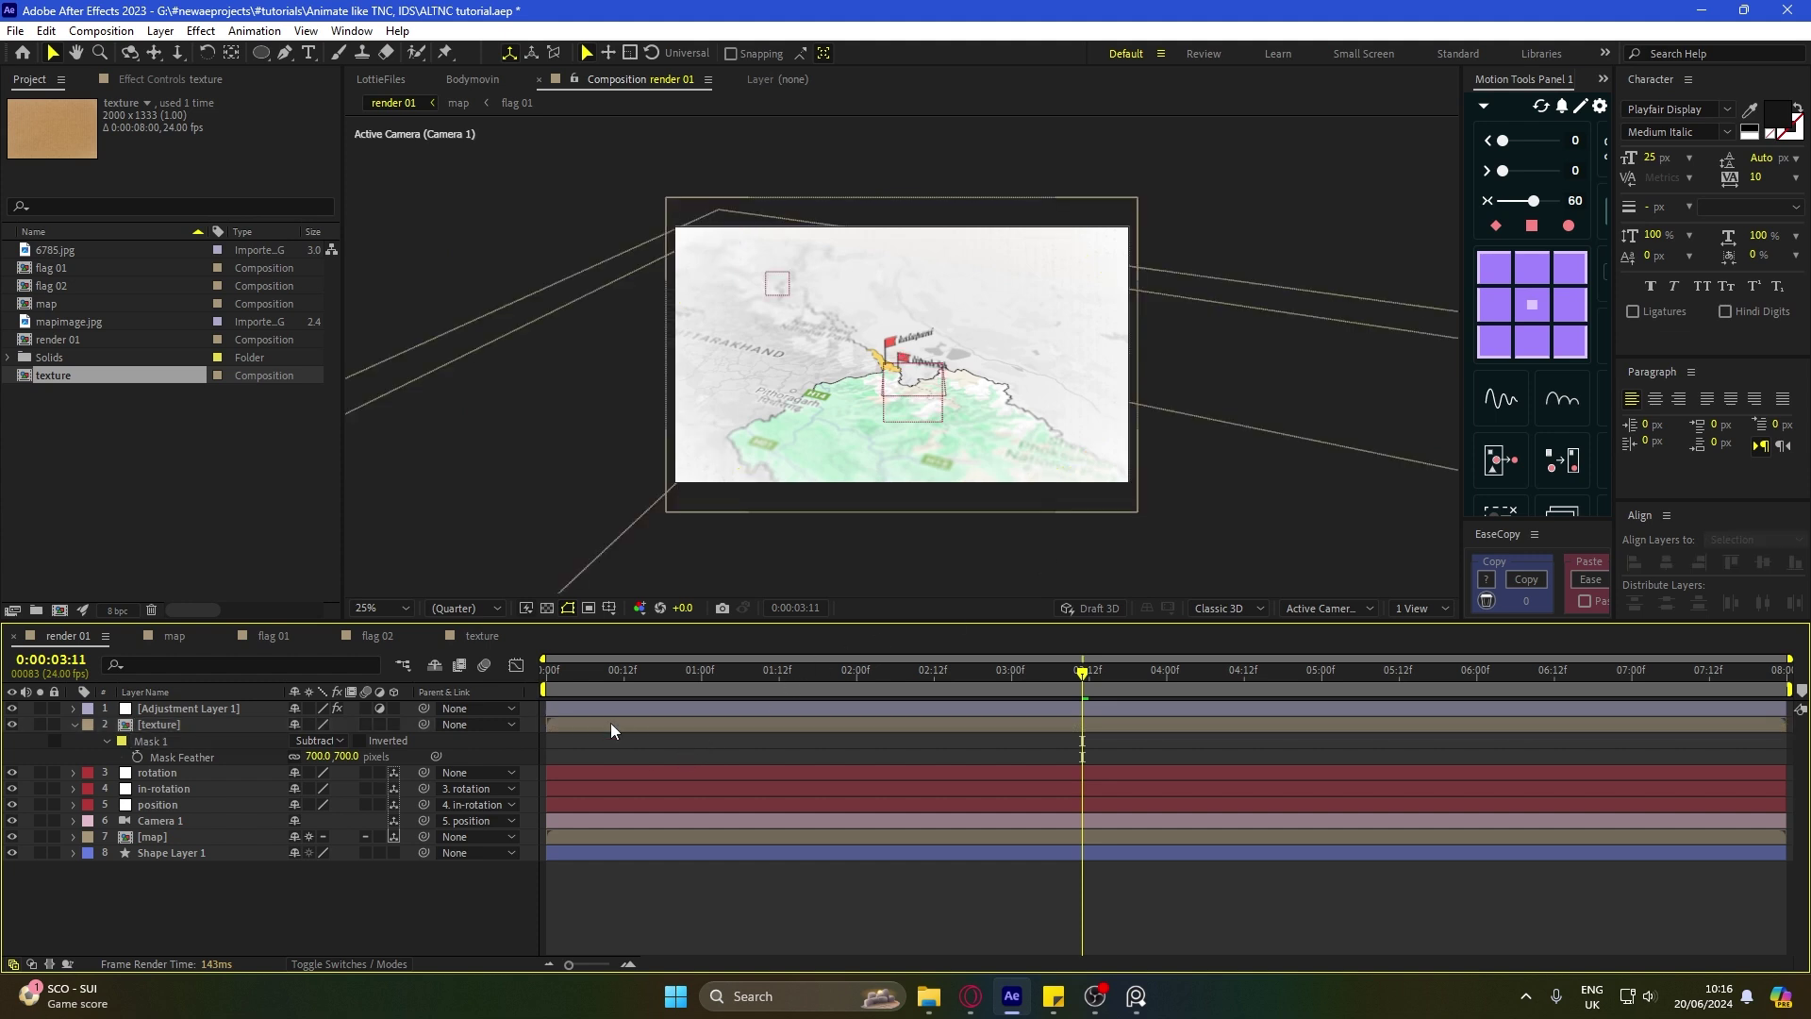
key(s)
drag(303, 743, 317, 744)
click(456, 686)
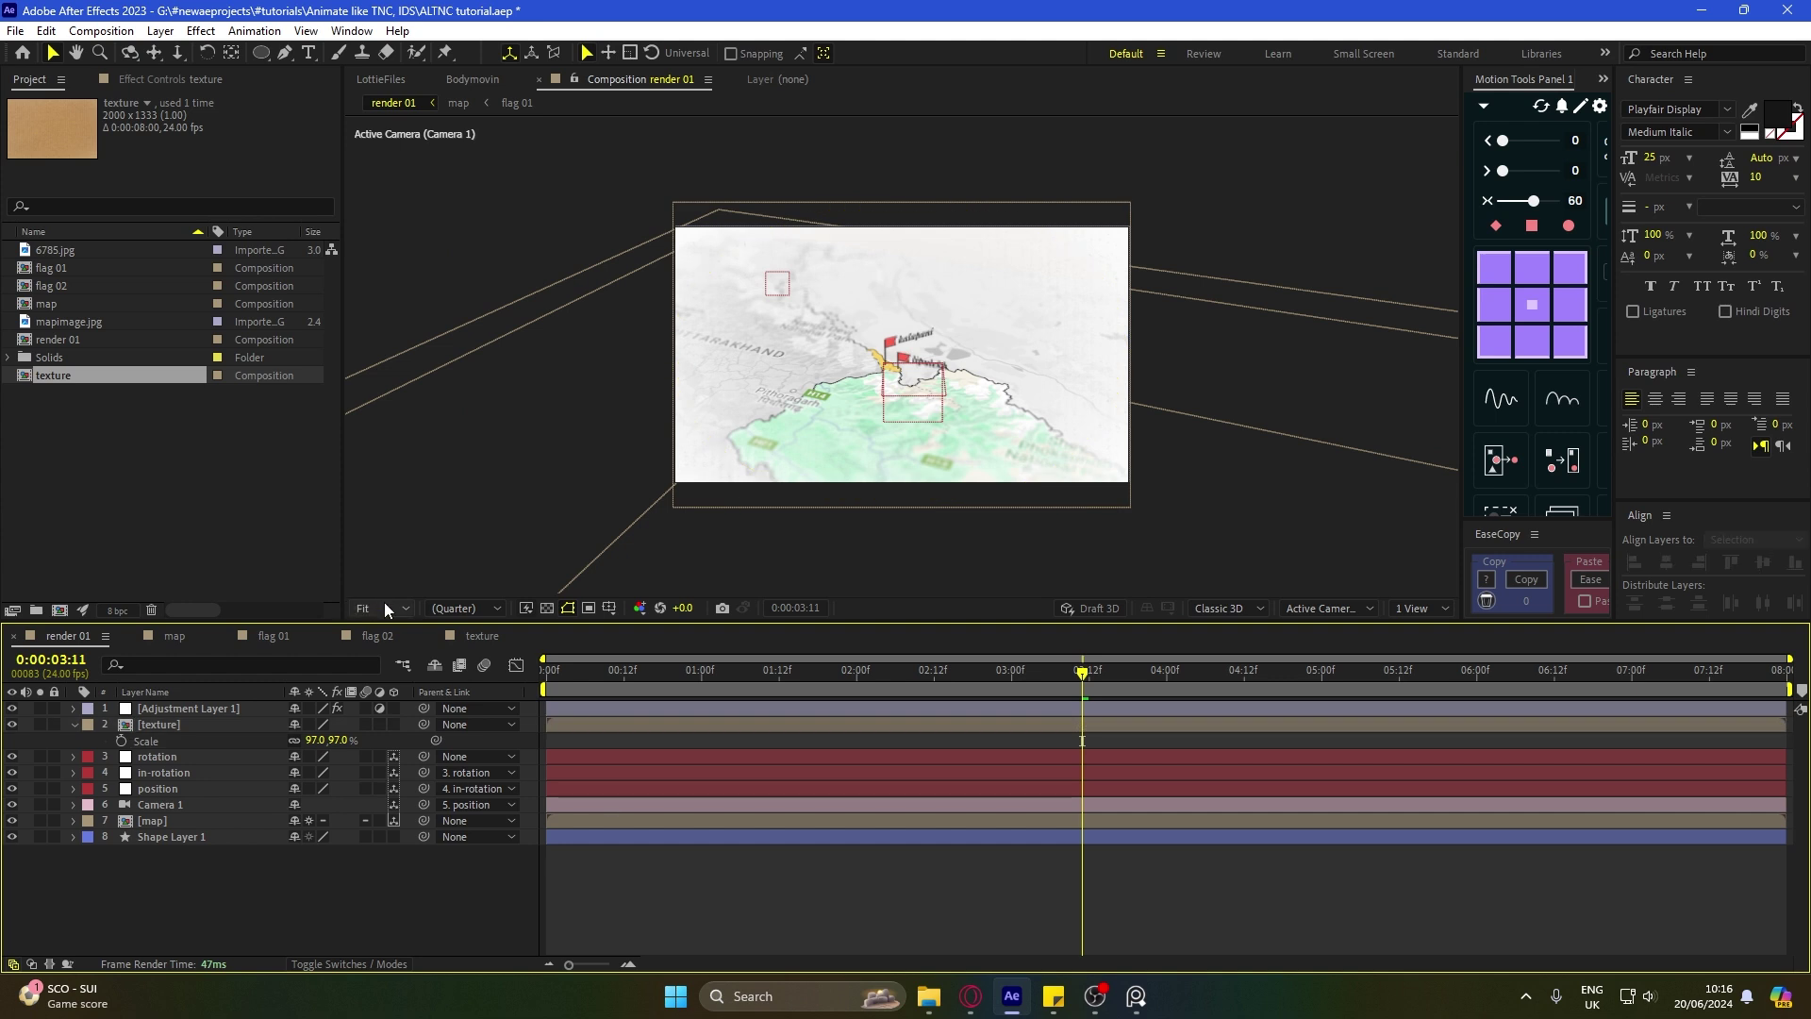
Step: Set the texture layer's blending mode to Multiply and preview render 01 from the start
click(559, 726)
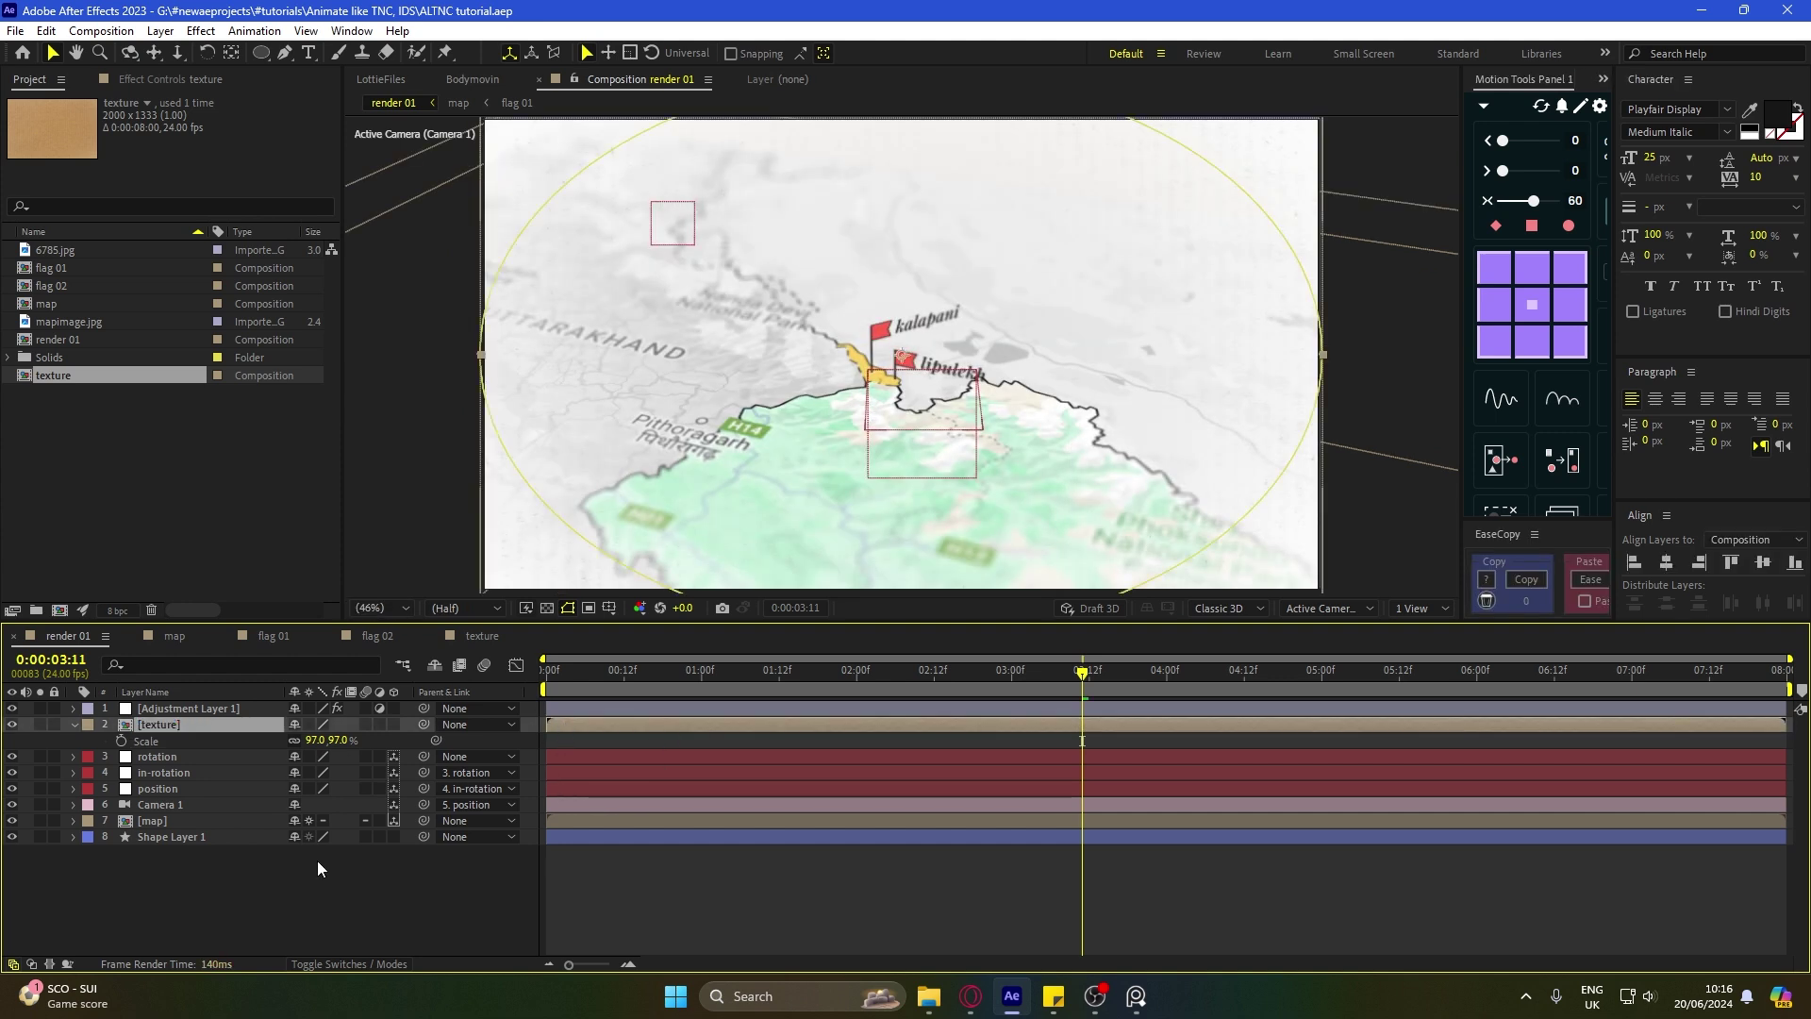
click(332, 964)
click(308, 724)
click(406, 223)
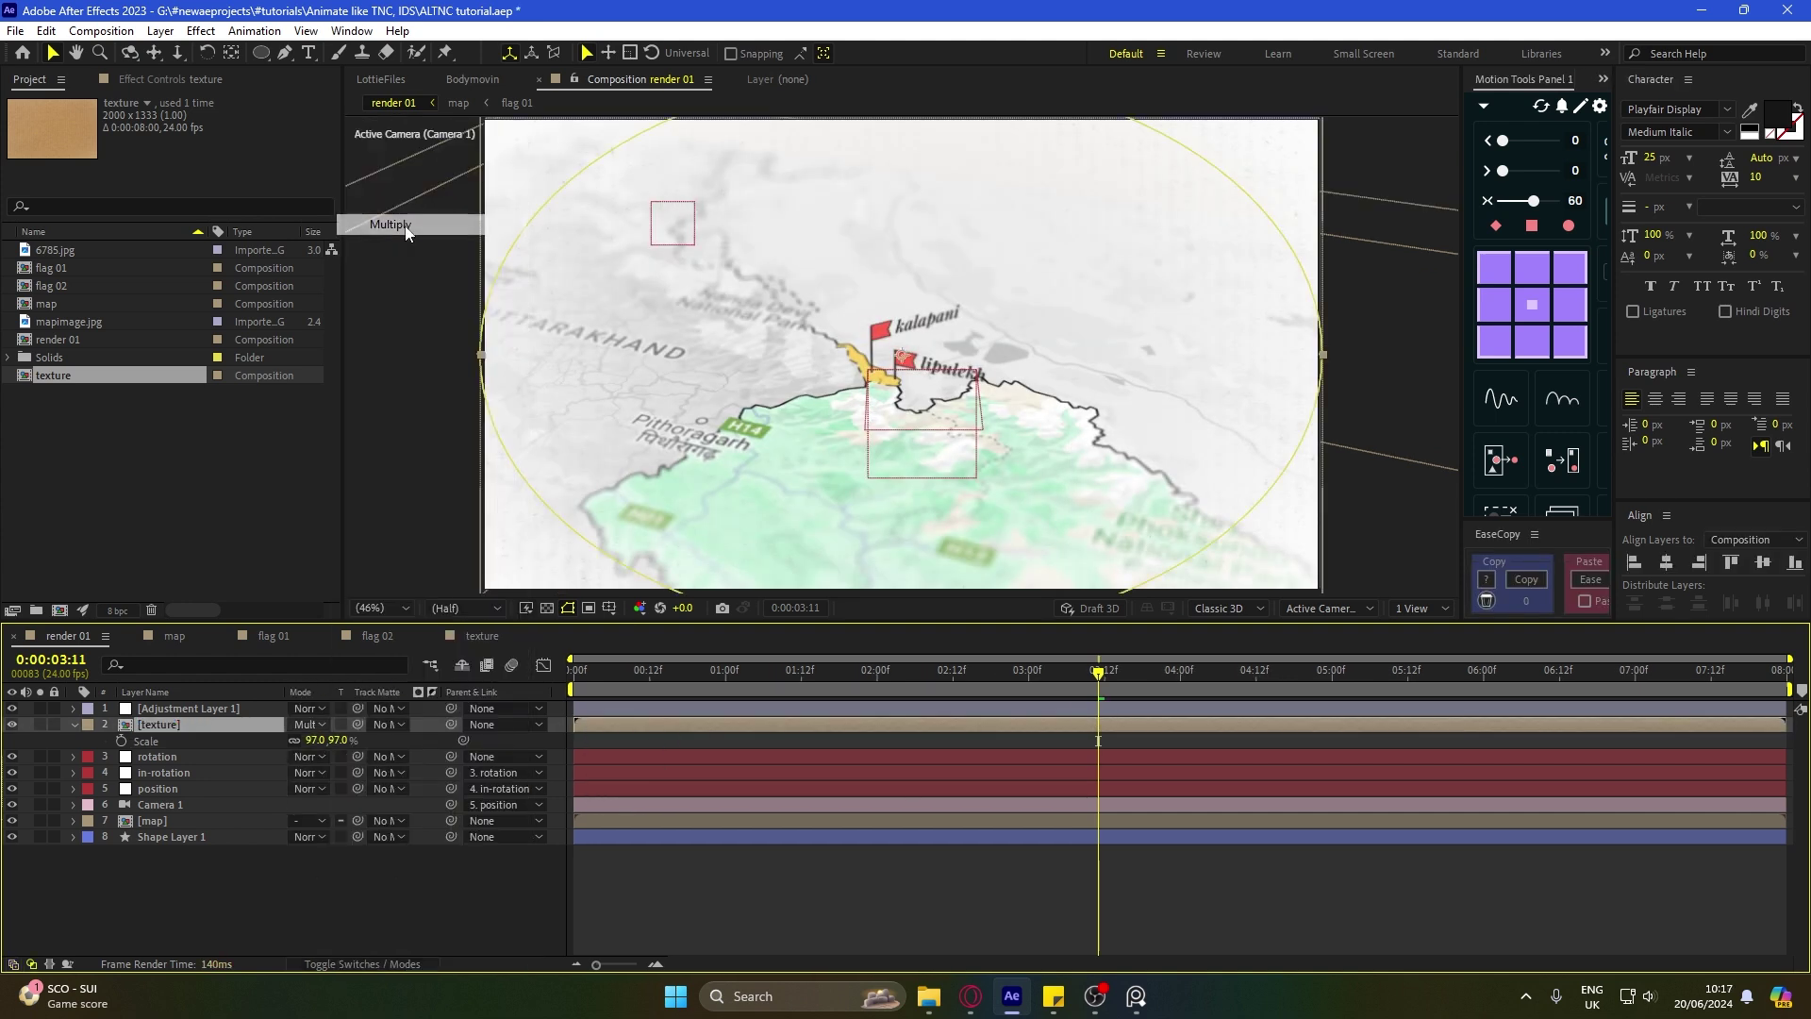
click(798, 922)
click(599, 671)
key(space)
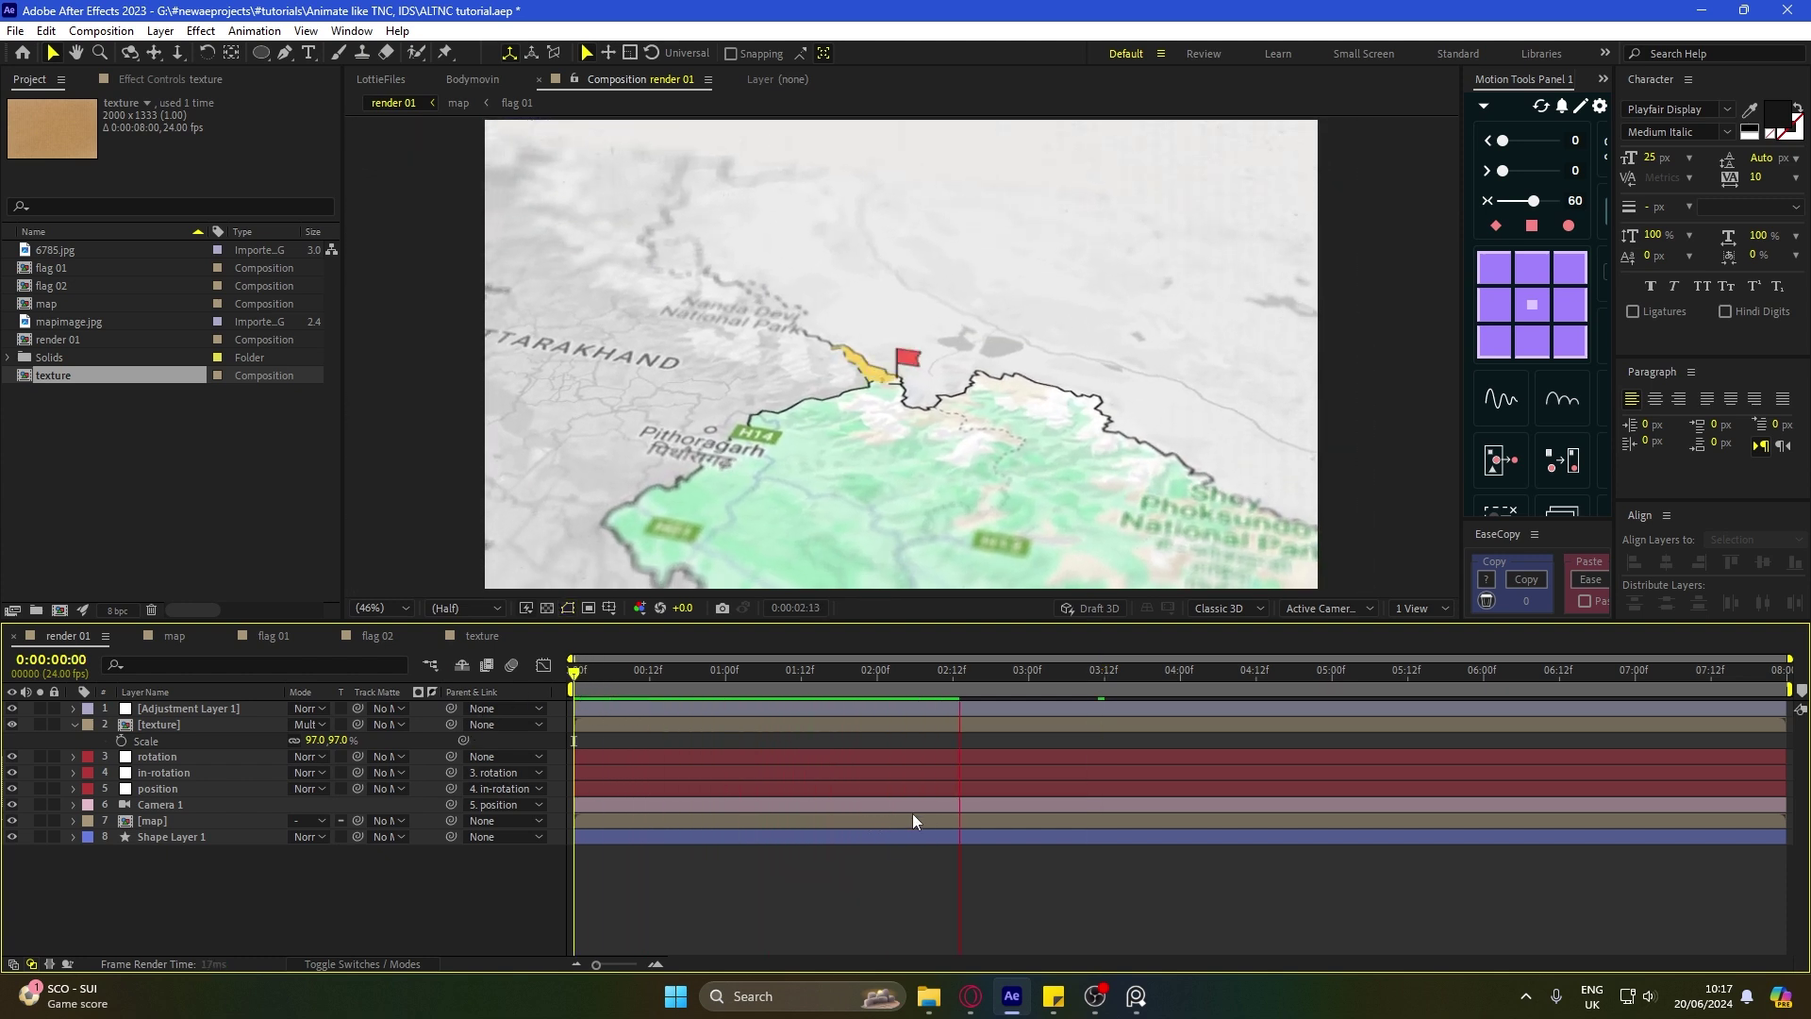
Step: In the texture composition, add the expression wiggle(50,100) to the 6785.jpg layer's Position and preview the motion
double_click(626, 726)
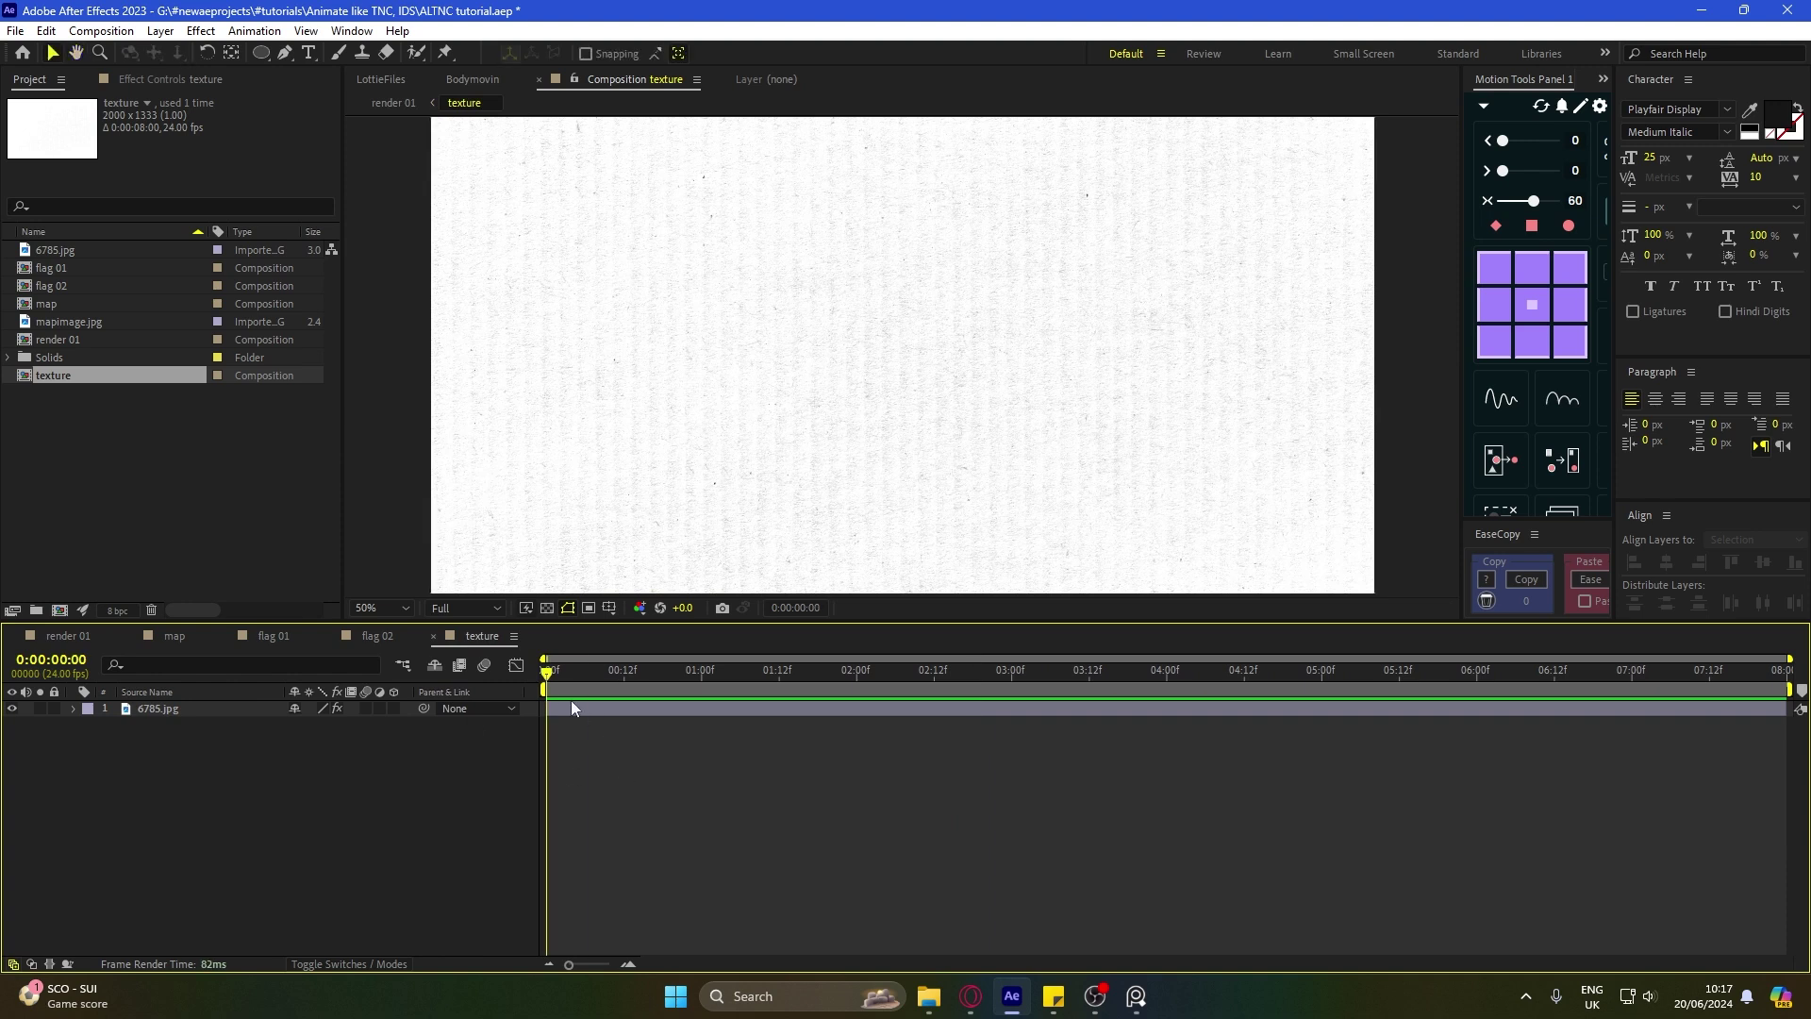
key(p)
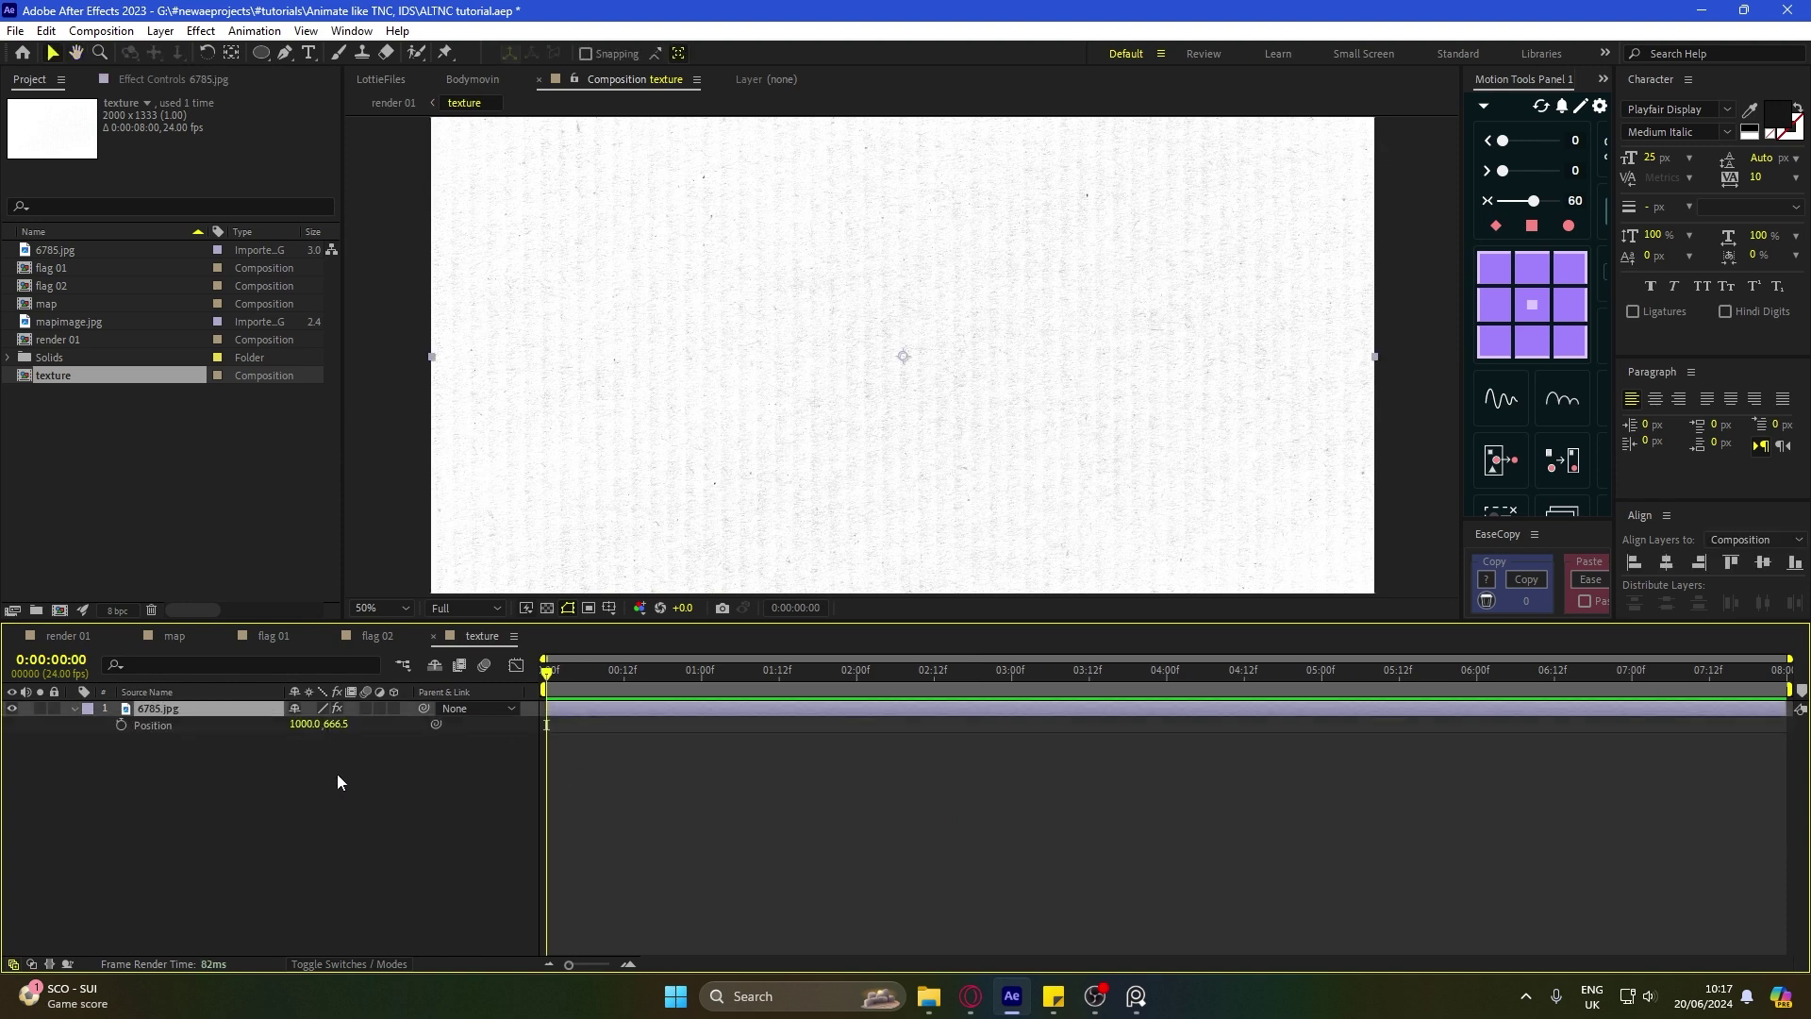
alt+click(122, 724)
text(w)
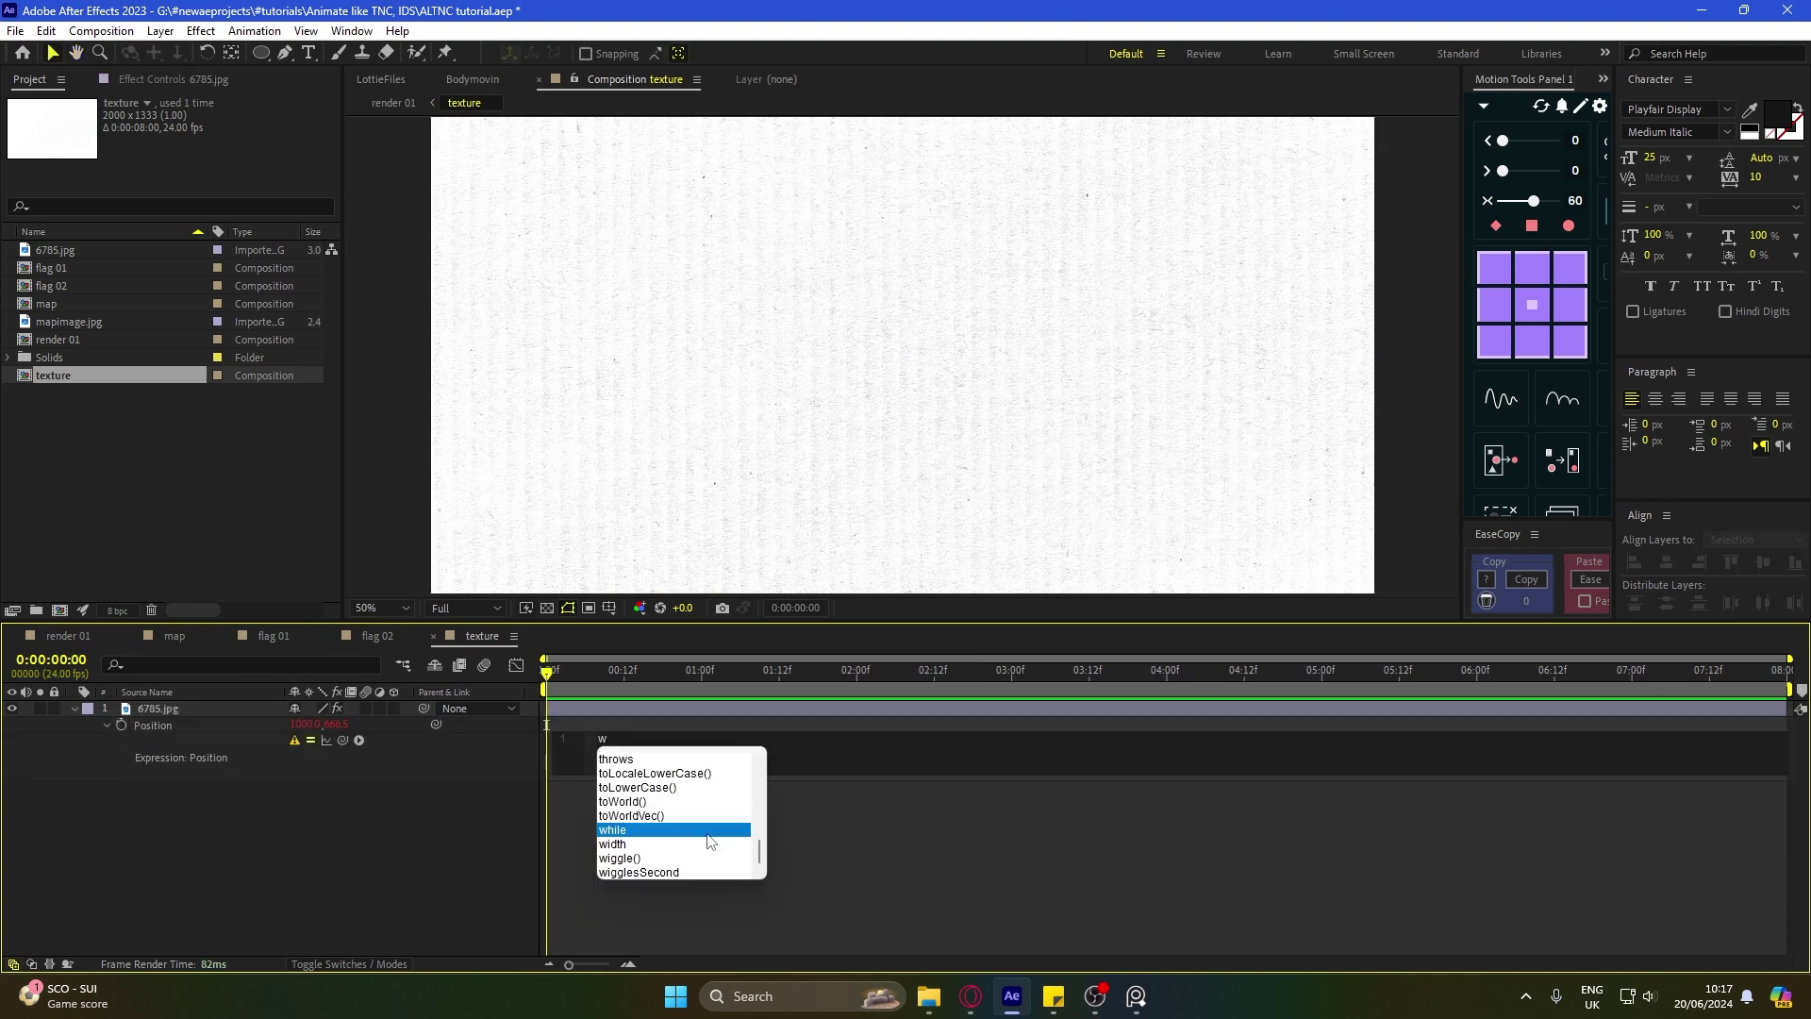
text(og)
key(BackSpace)
key(BackSpace)
text(ig)
key(Return)
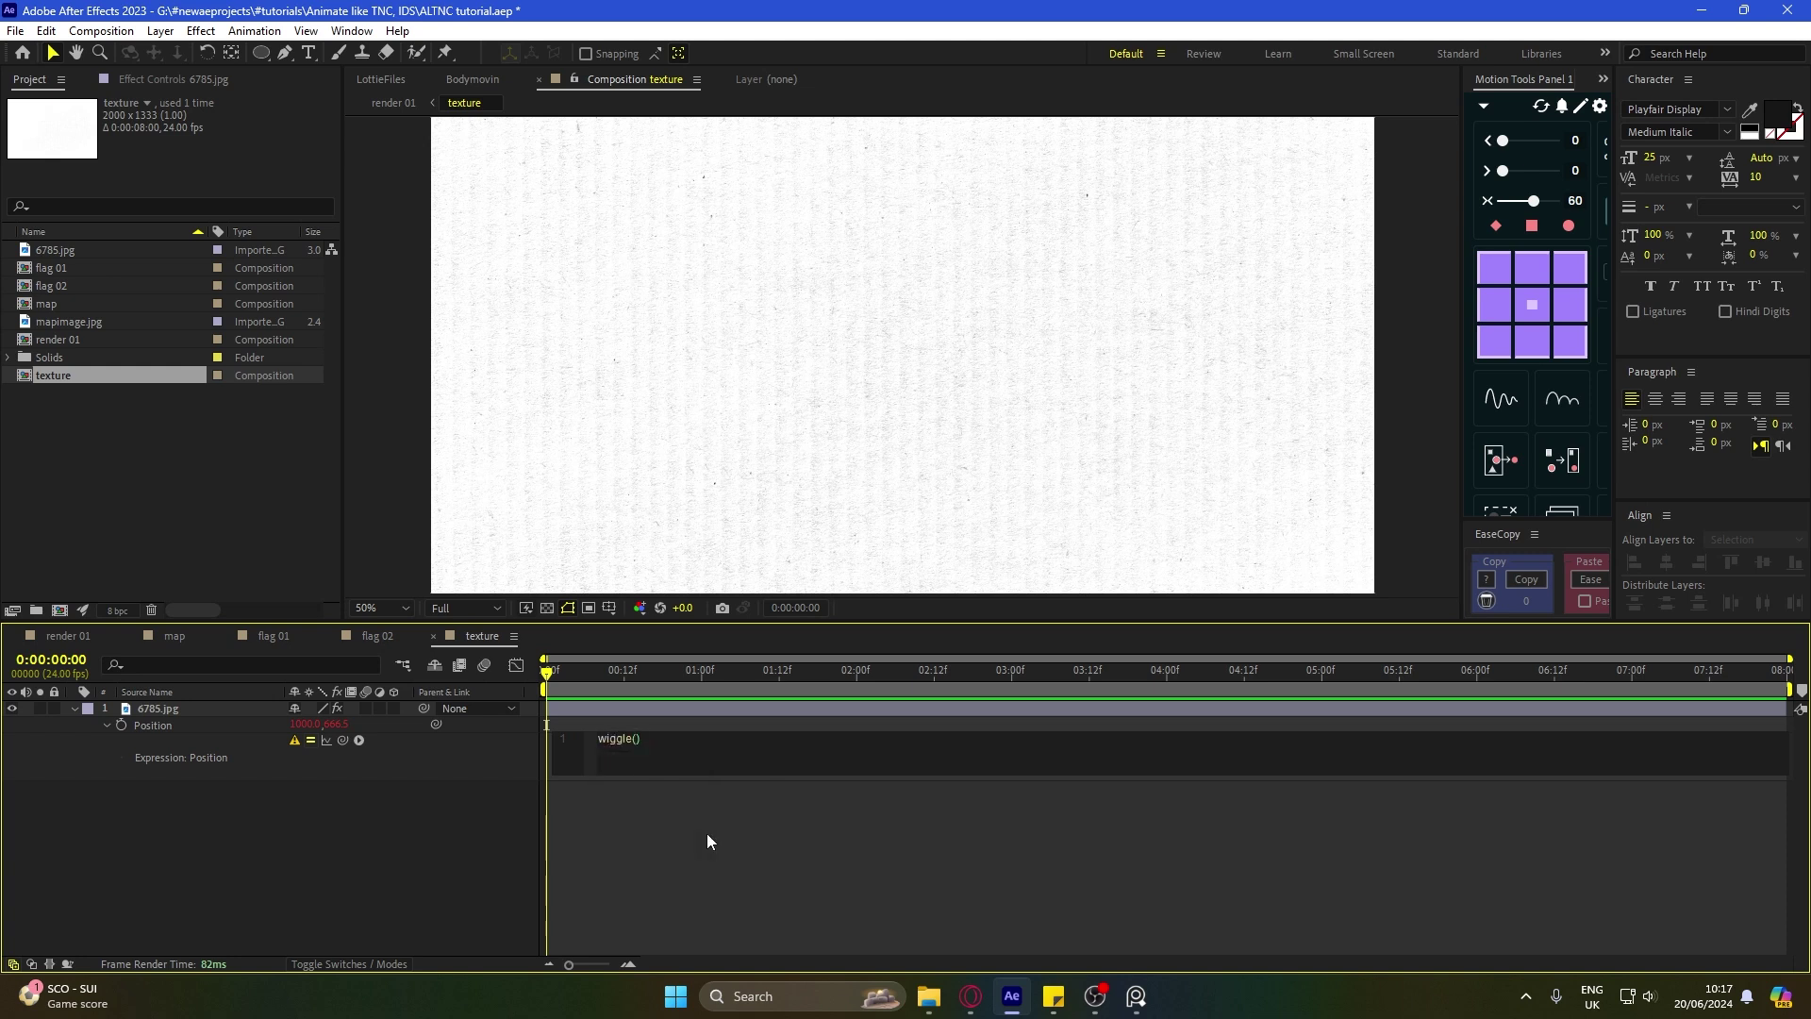
text(50,100)
click(705, 834)
scroll(882, 375, down, 2)
key(space)
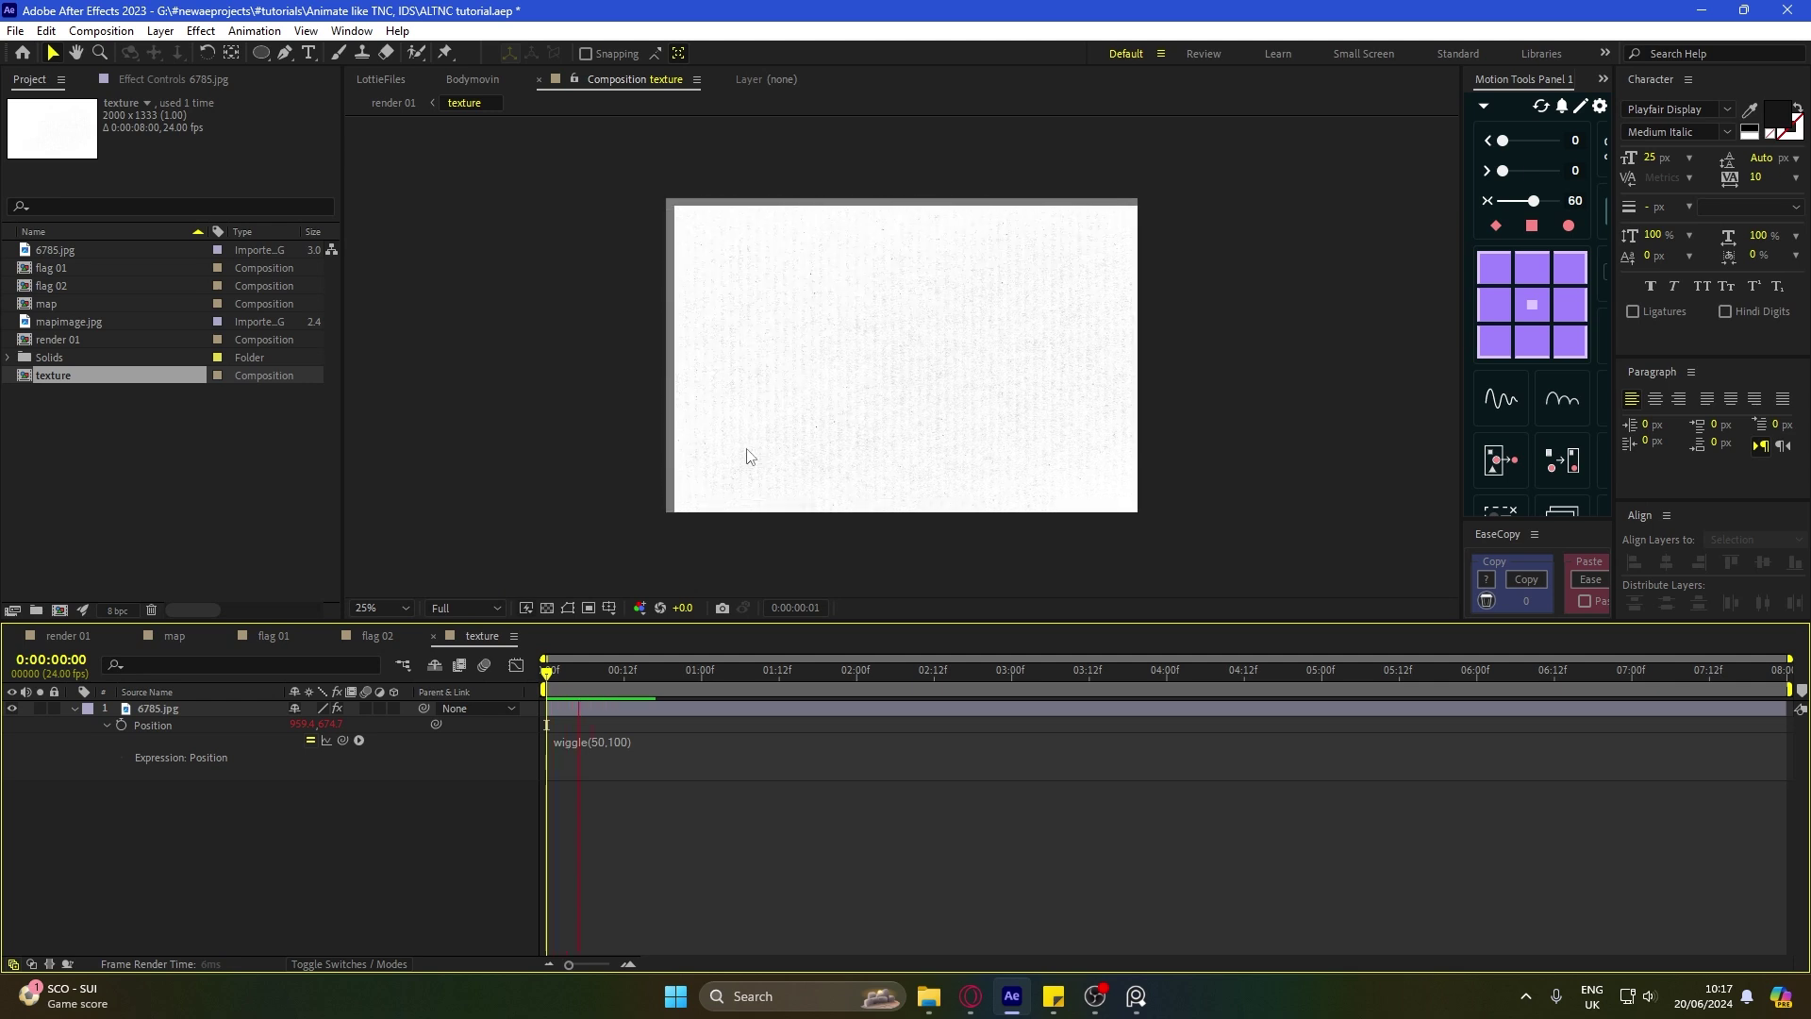
Step: Apply Motion Tile to the 6785.jpg layer with Output Width and Output Height at 150 and Mirror Edges enabled
click(592, 710)
key(Page_Up)
key(ctrl+space)
text(mot)
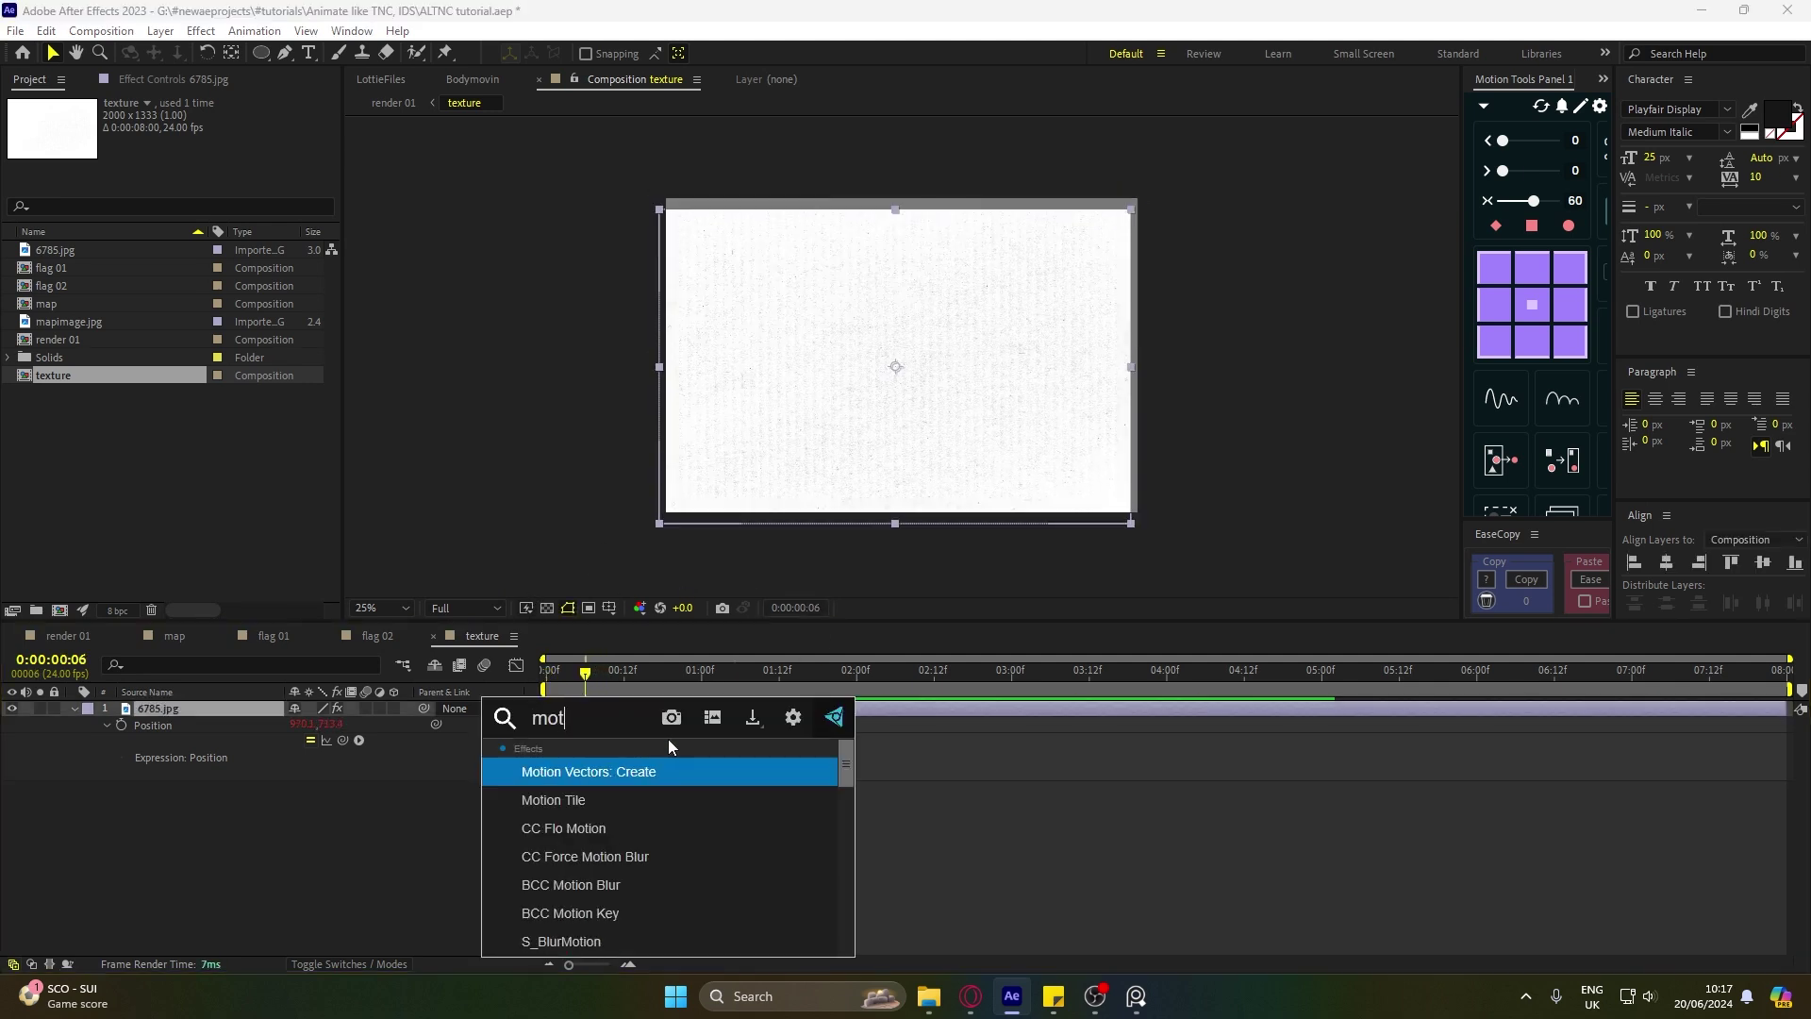
key(Down)
key(Return)
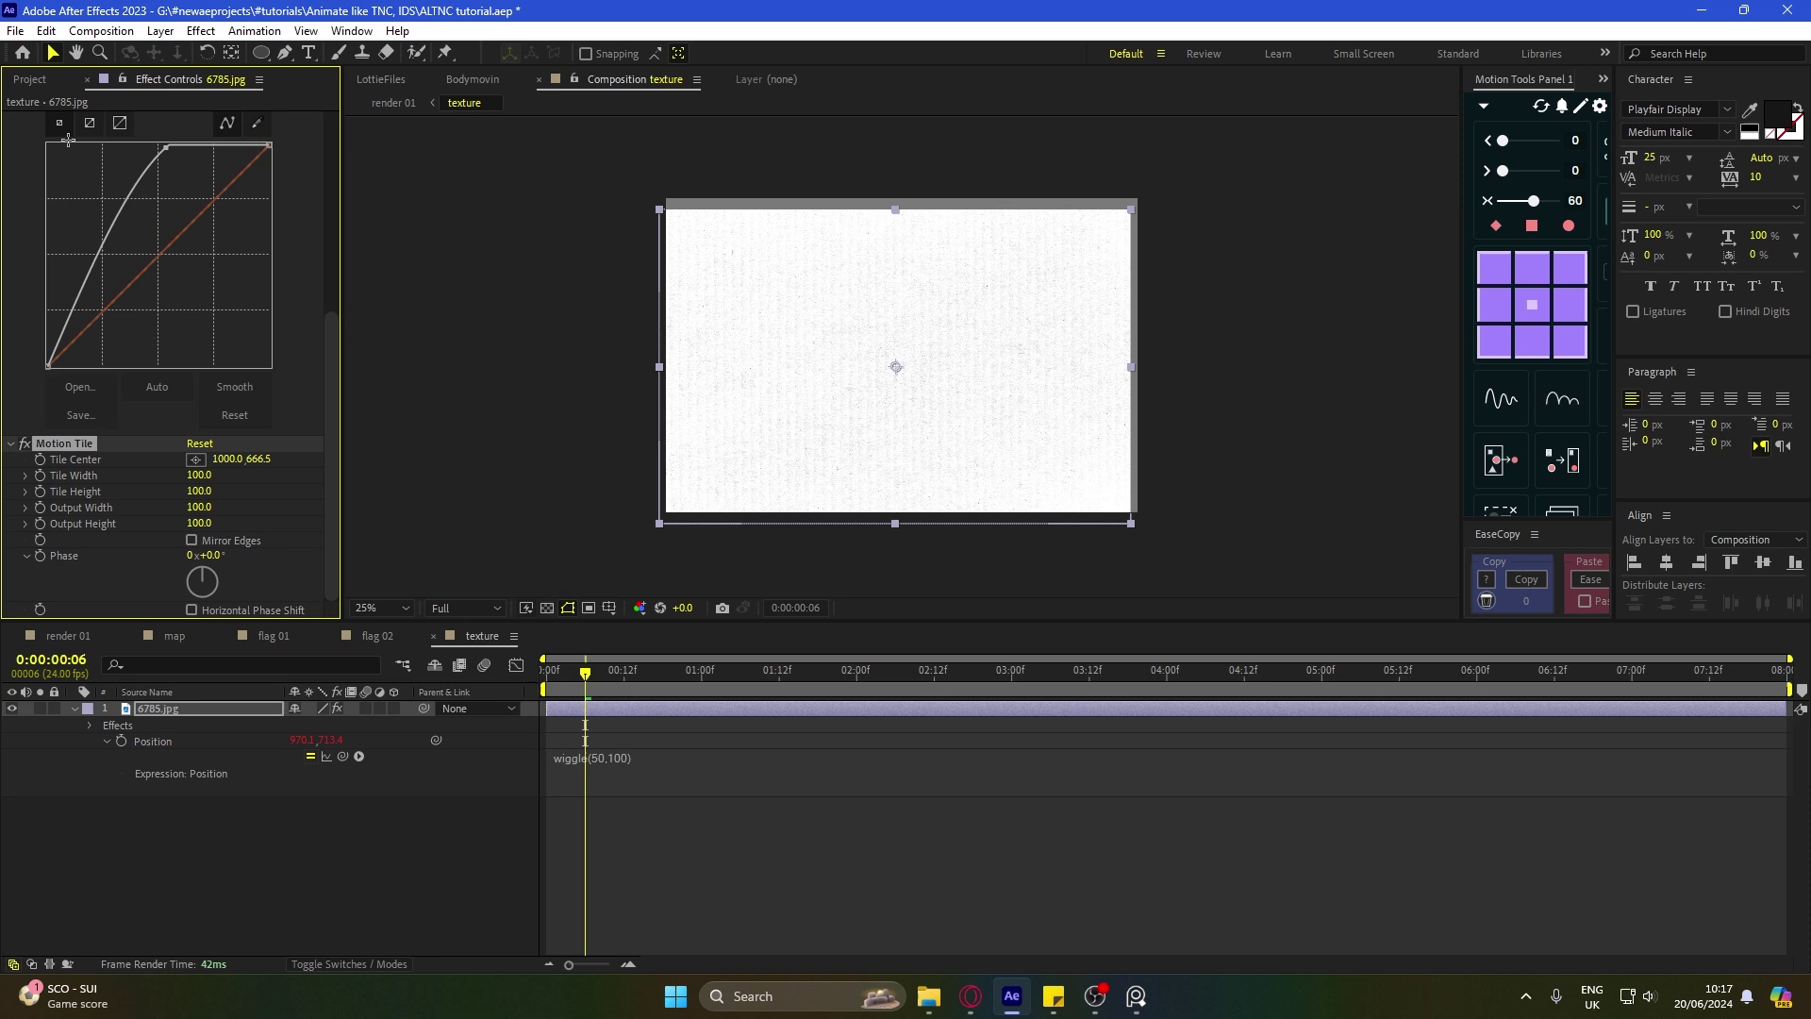
scroll(106, 172, up, 5)
scroll(218, 409, down, 5)
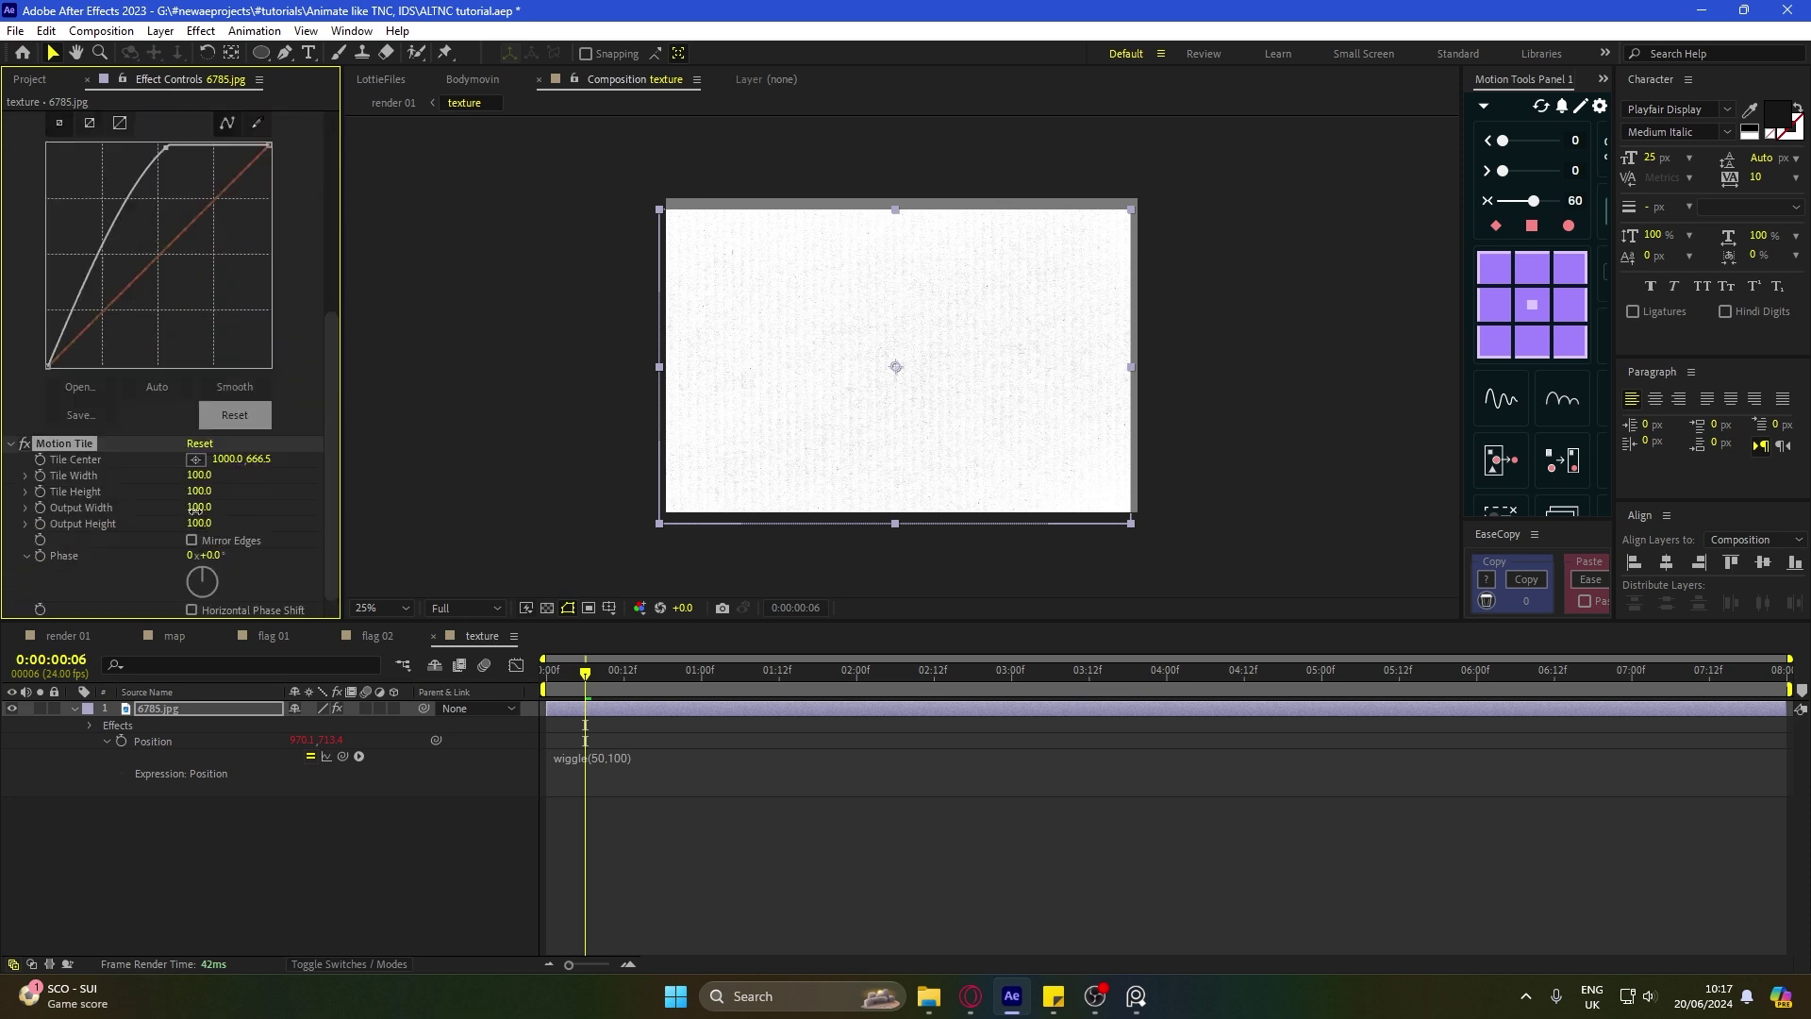
key(Return)
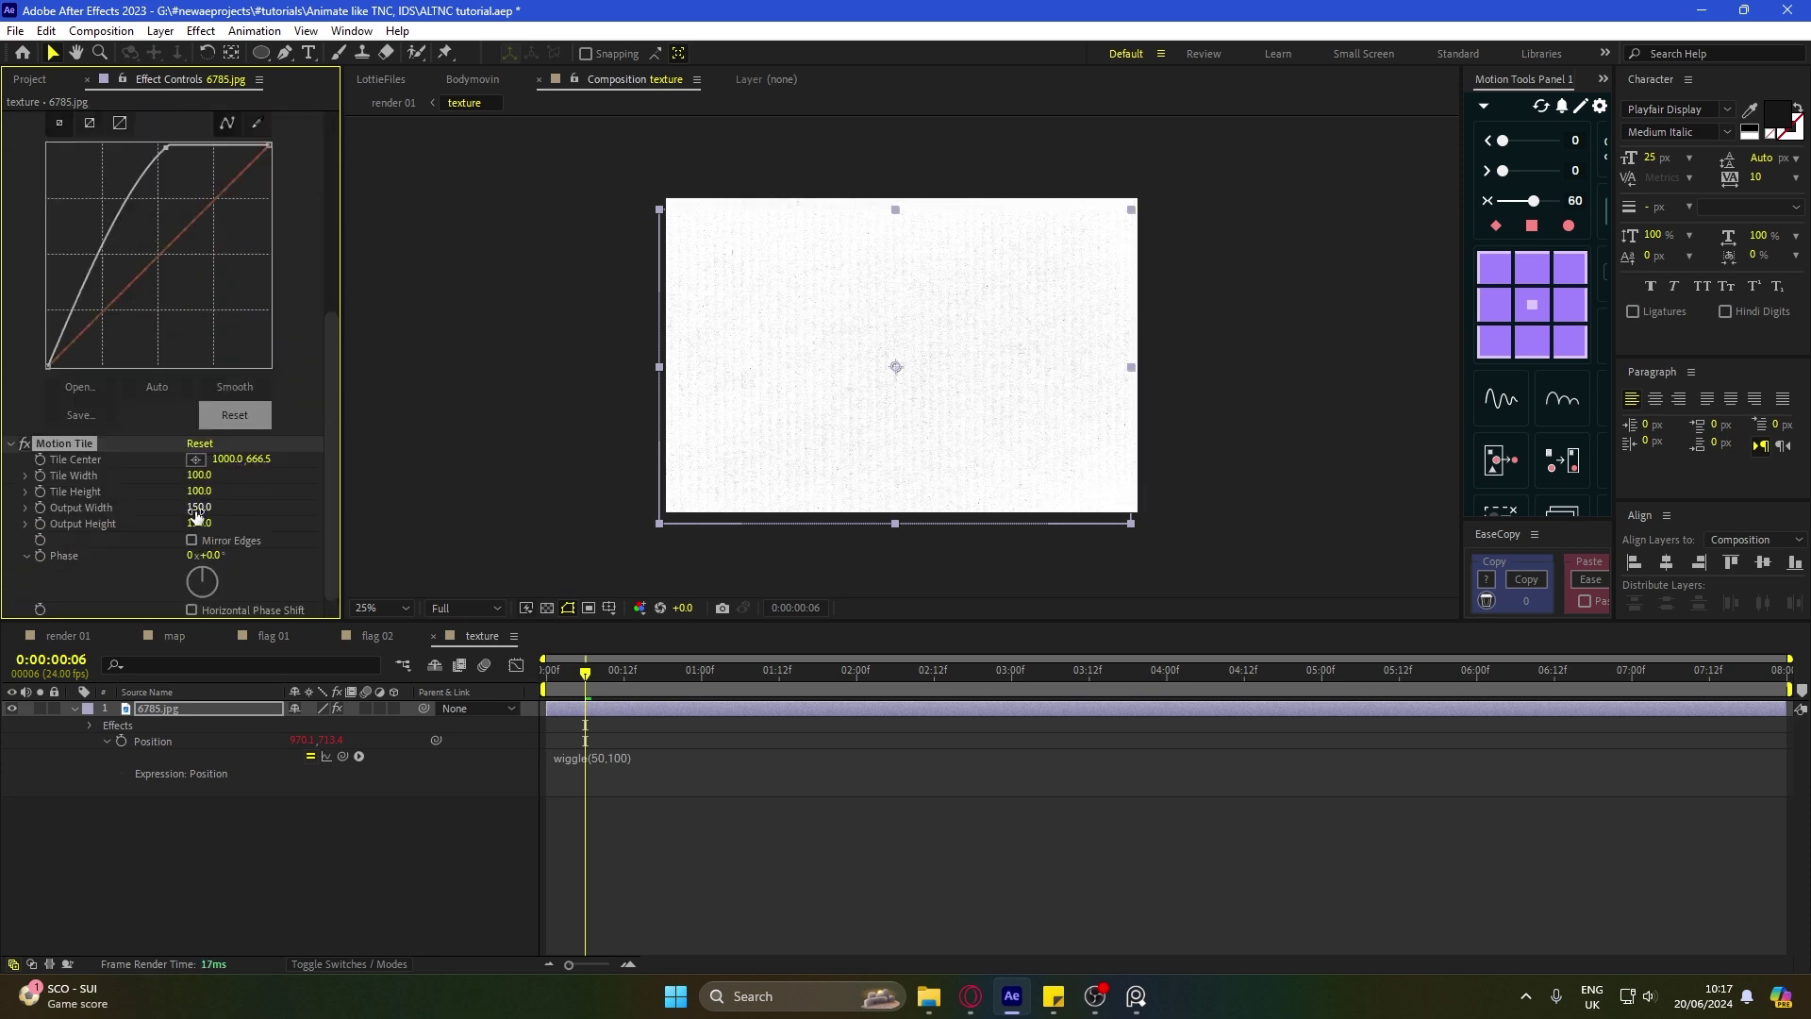
click(193, 541)
click(944, 900)
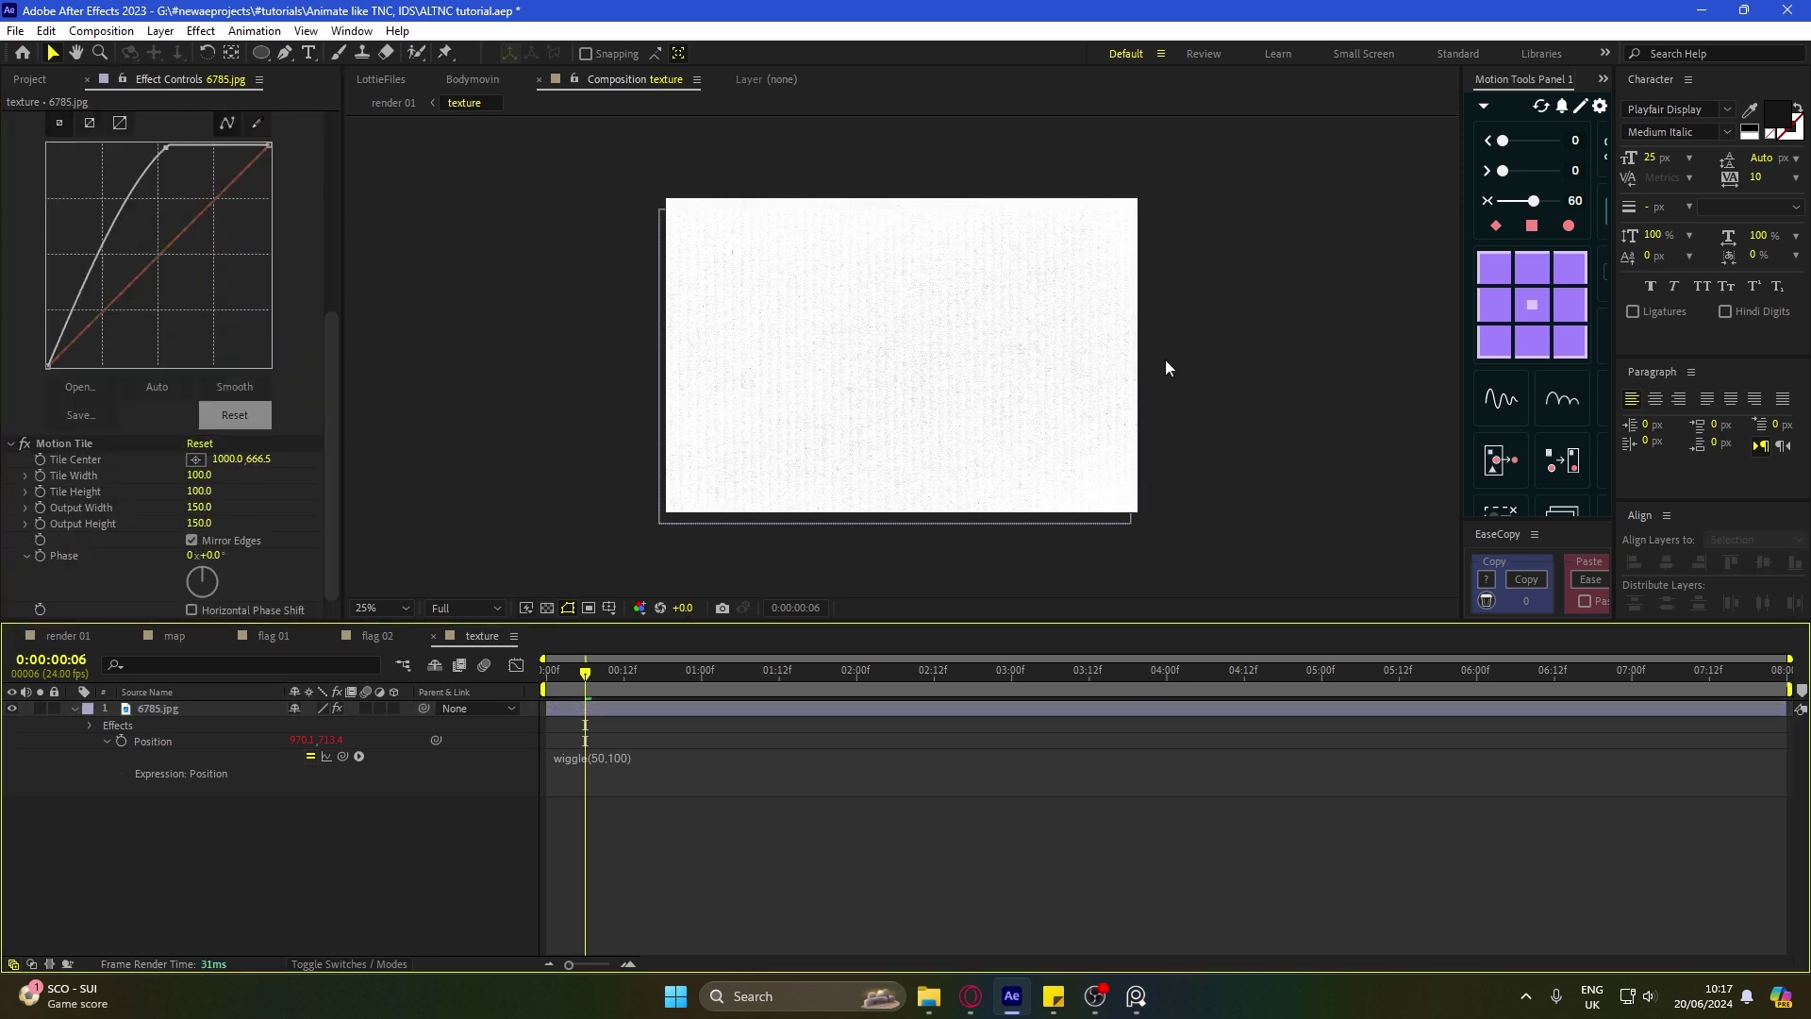
Step: Collapse the Hue/Saturation, Curves and Motion Tile settings of the 6785.jpg layer
click(564, 715)
scroll(142, 378, up, 5)
click(14, 132)
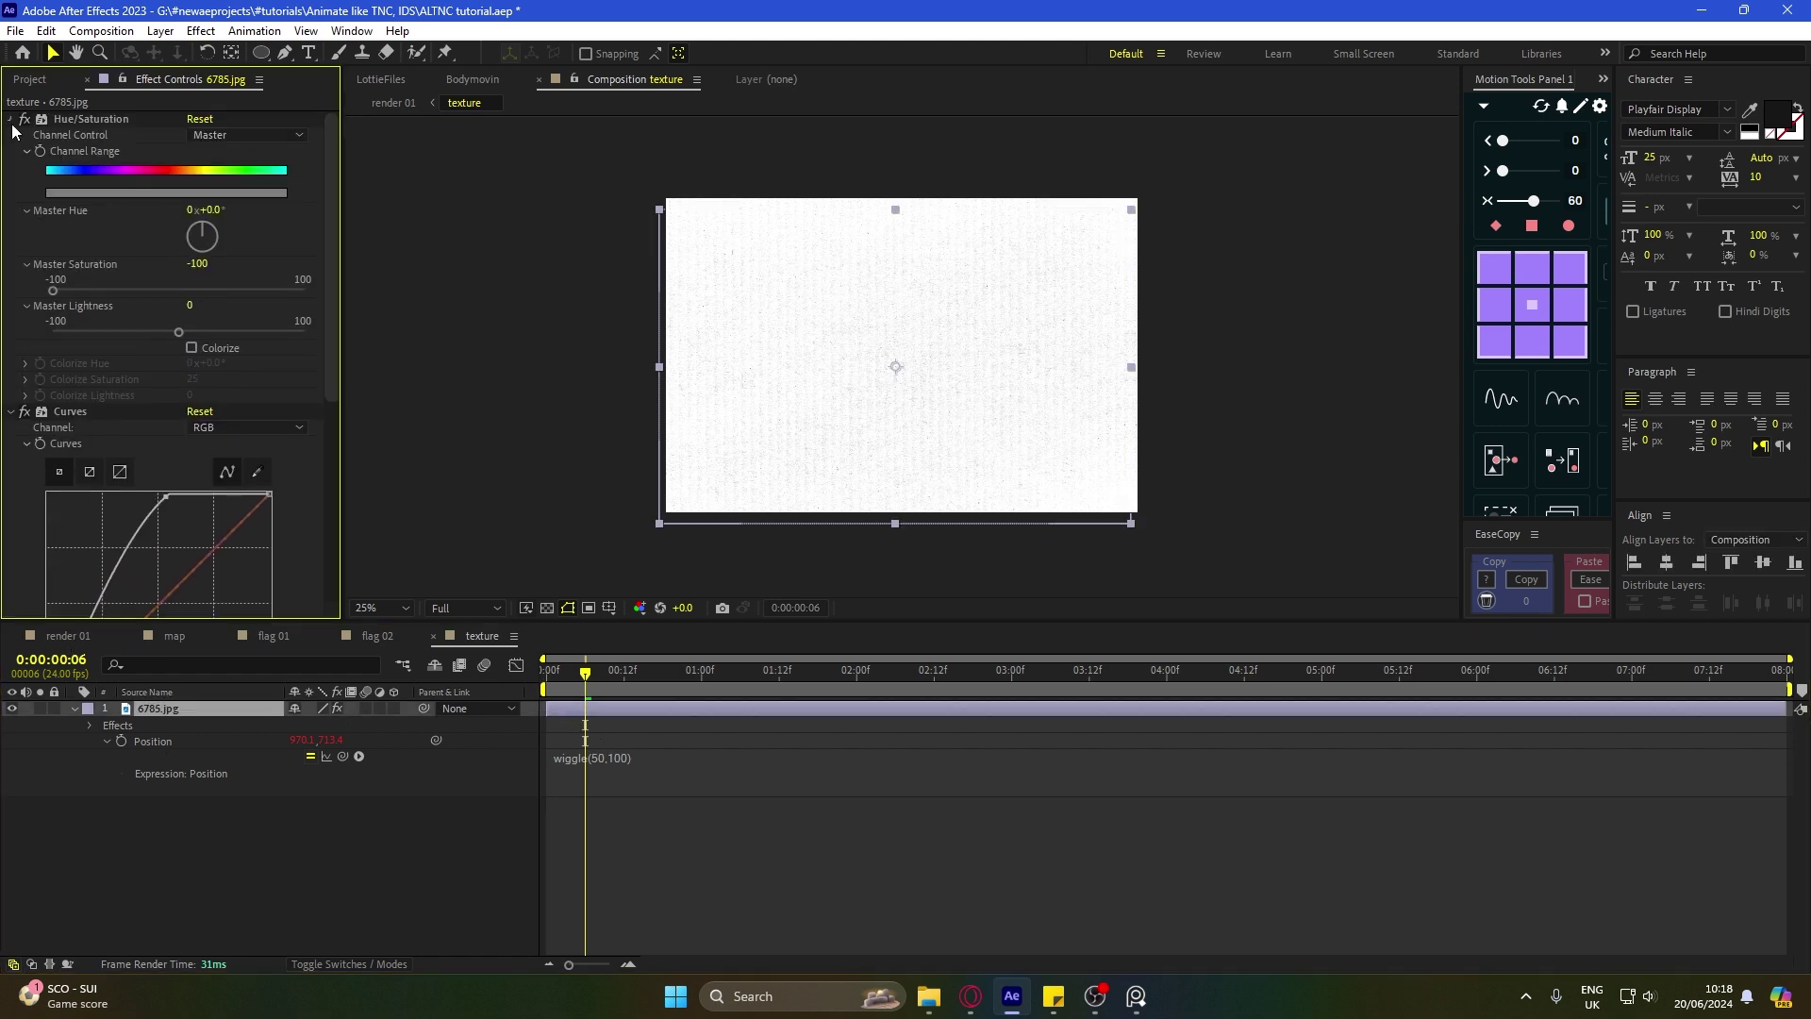
click(10, 118)
click(10, 135)
click(9, 151)
click(611, 784)
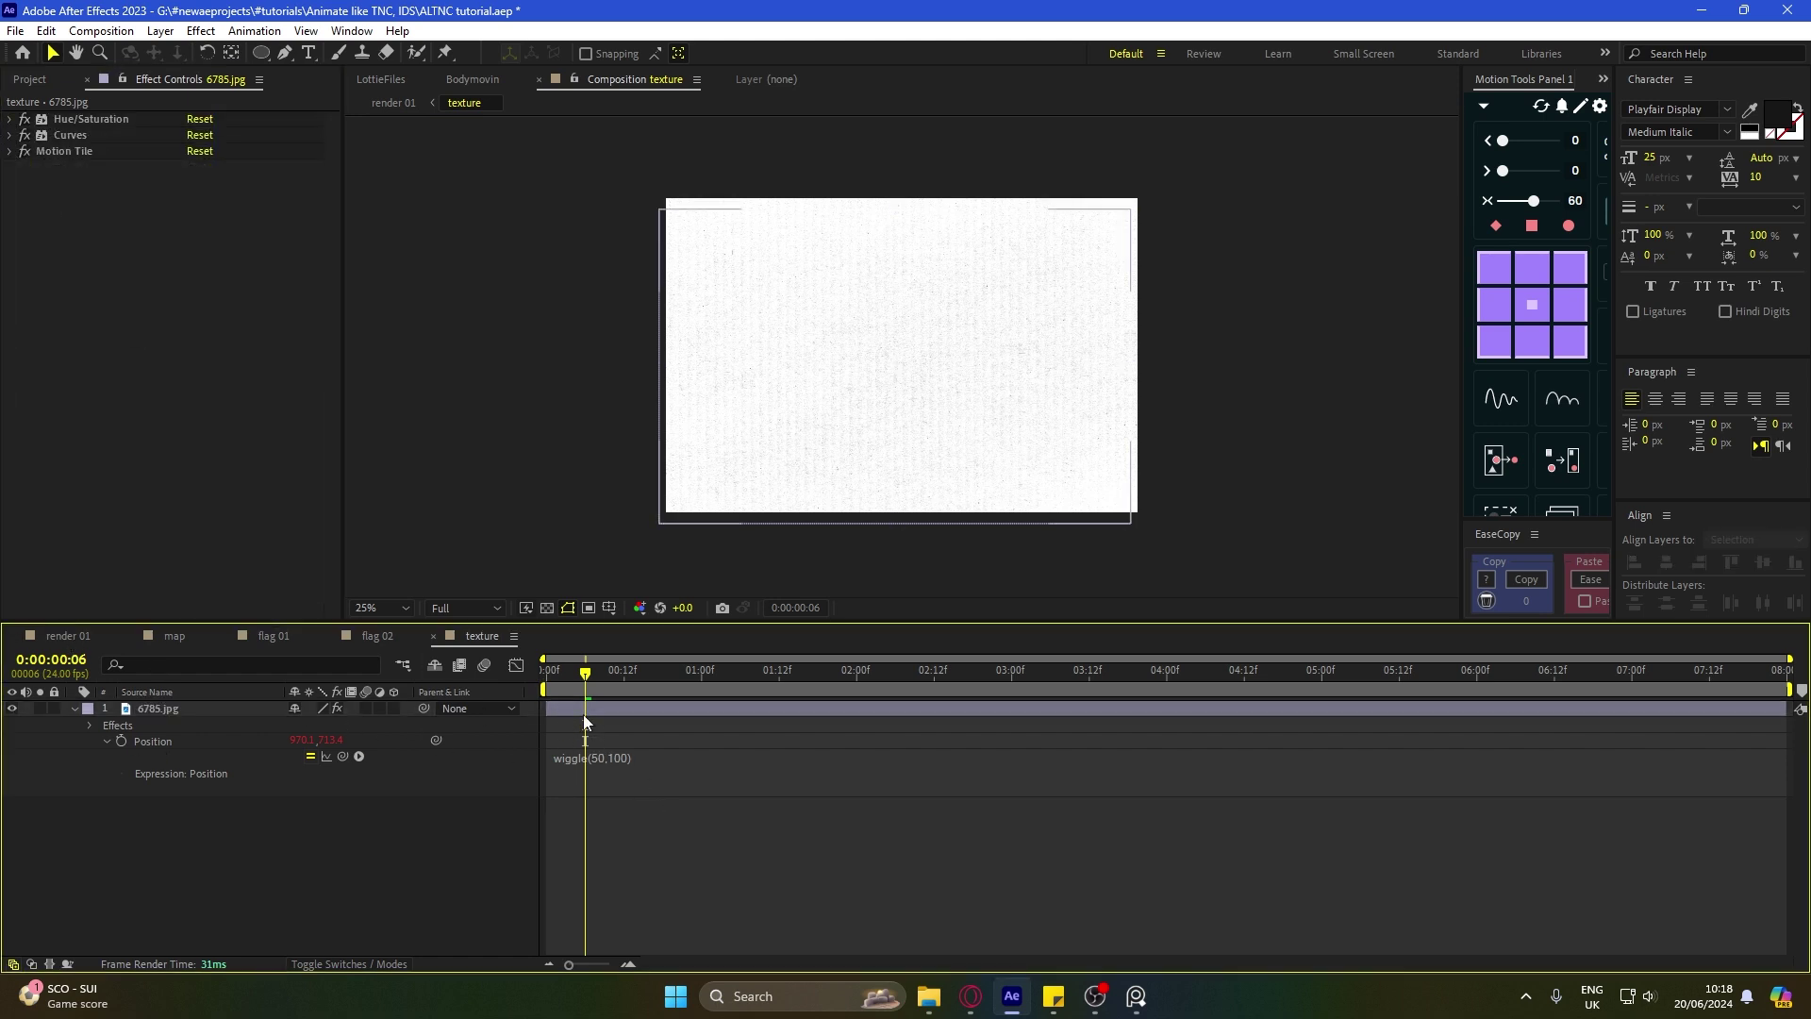
Step: Add posterizeTime(6) above the wiggle line in the Position expression and preview from the start
click(698, 756)
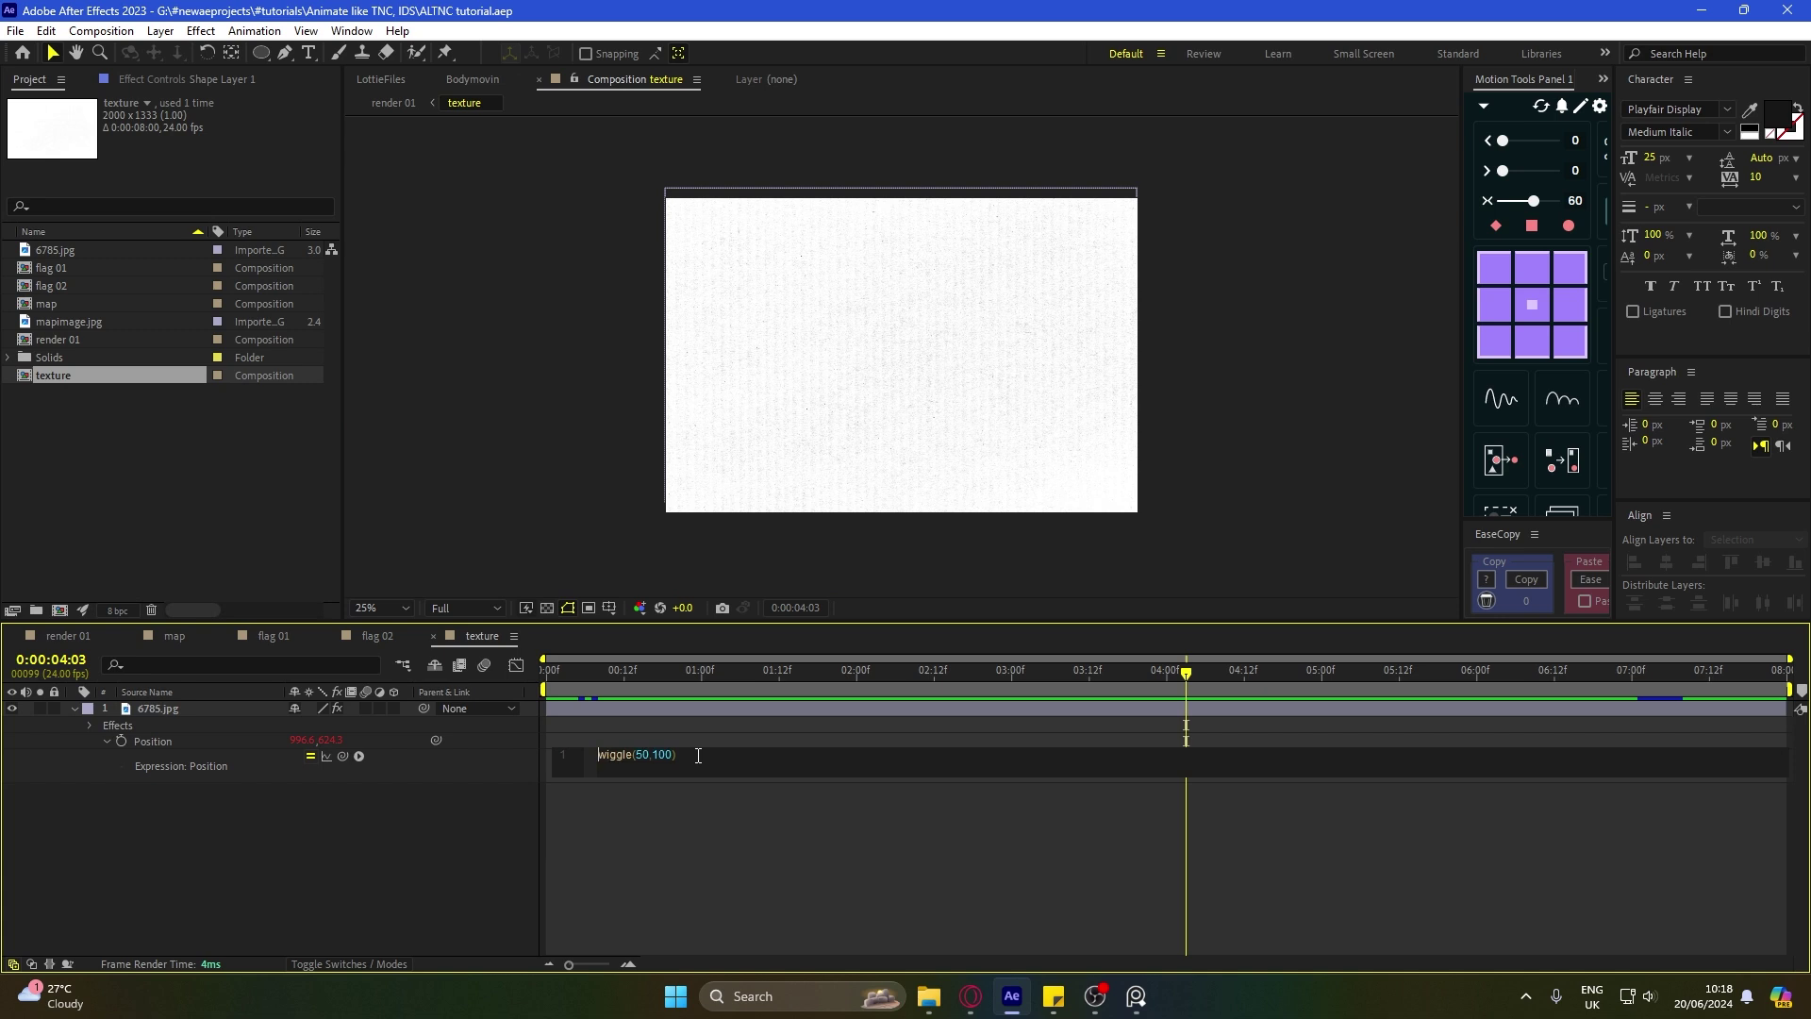
key(Return)
text(posterizeTime())
key(Return)
text(6)
click(862, 910)
key(Home)
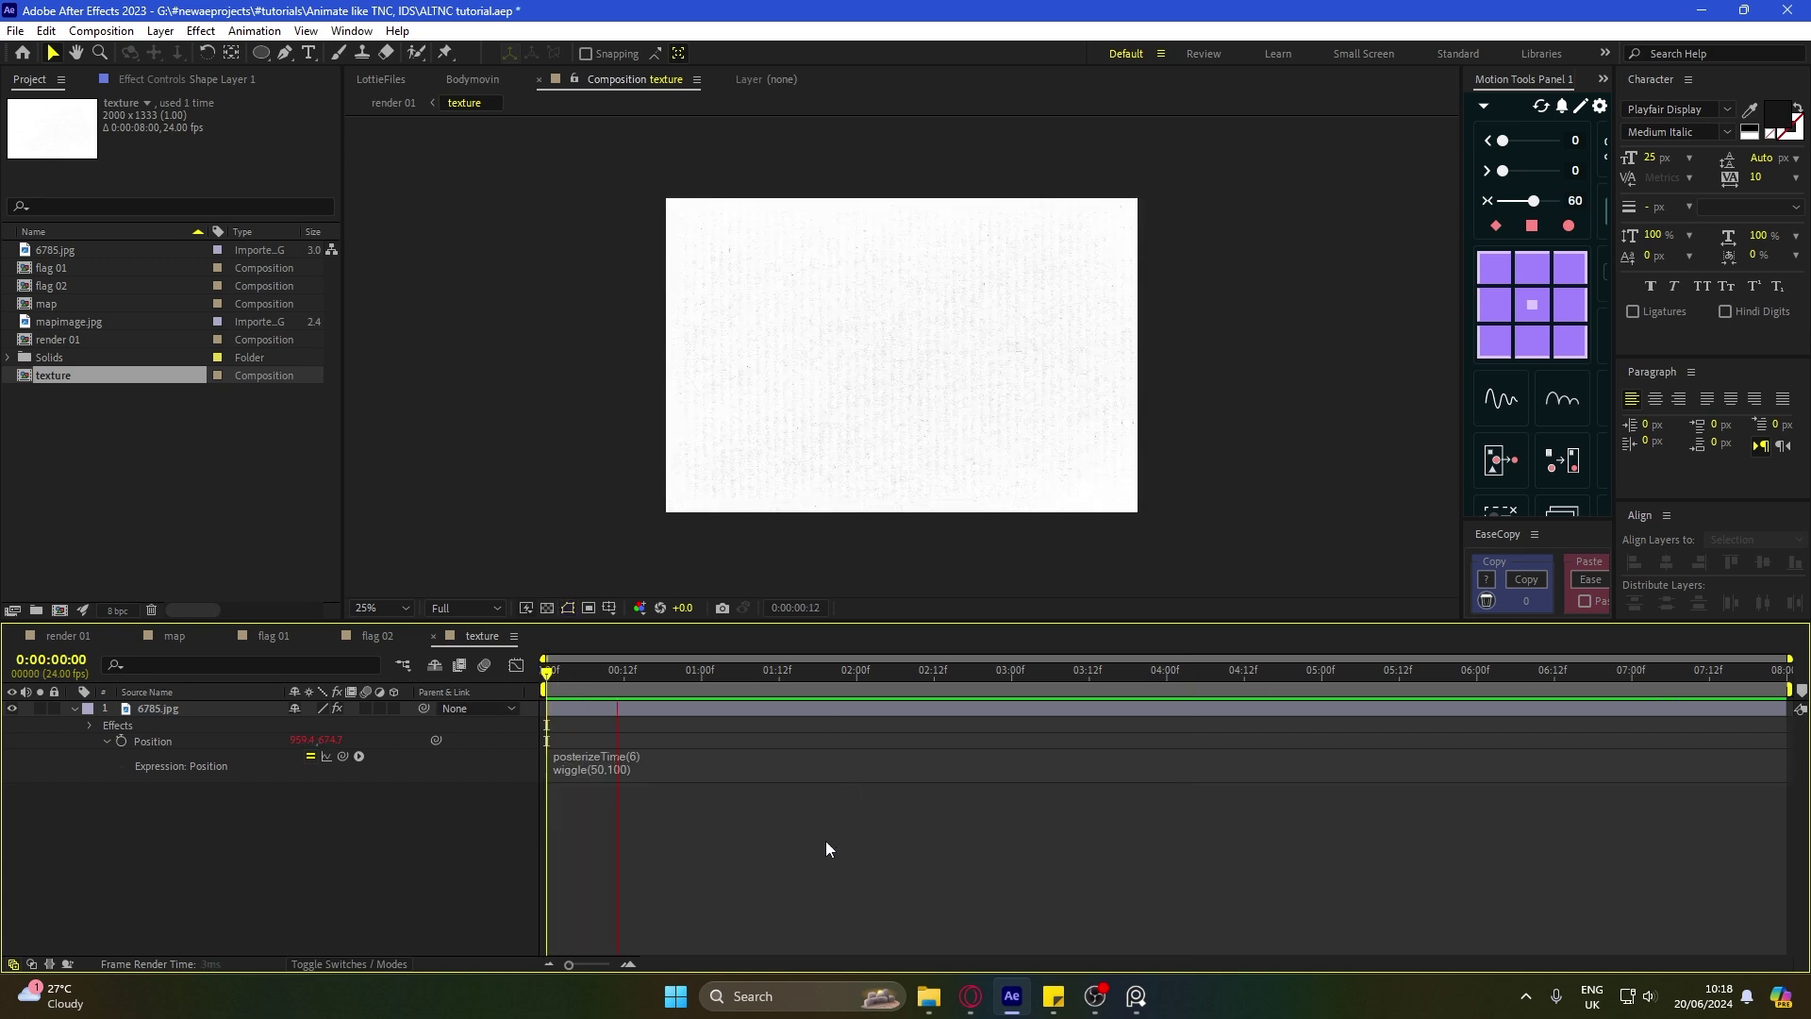
key(space)
Step: Change the Position expression's posterizeTime value to 4 and save the project
click(714, 765)
click(716, 759)
key(Left)
click(728, 830)
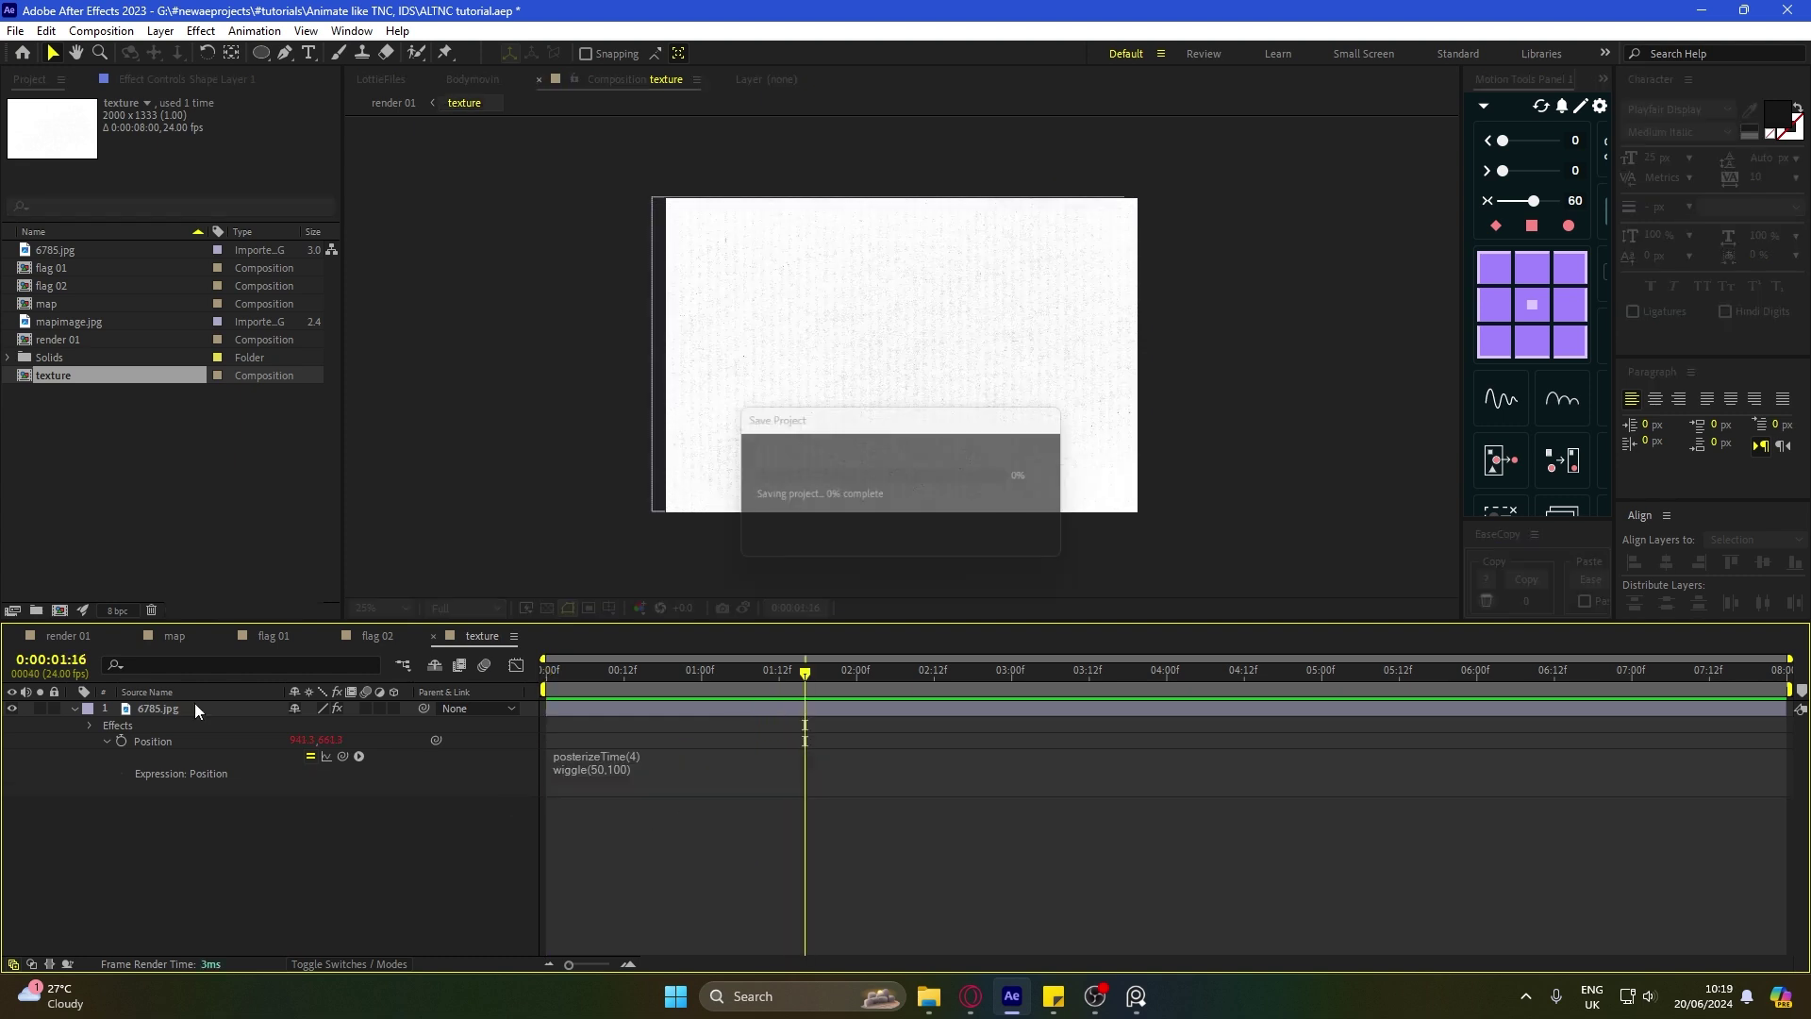
Step: End render 01's work area at about 0:00:05:01 and preview the finished map animation
click(68, 637)
click(1362, 673)
click(1338, 678)
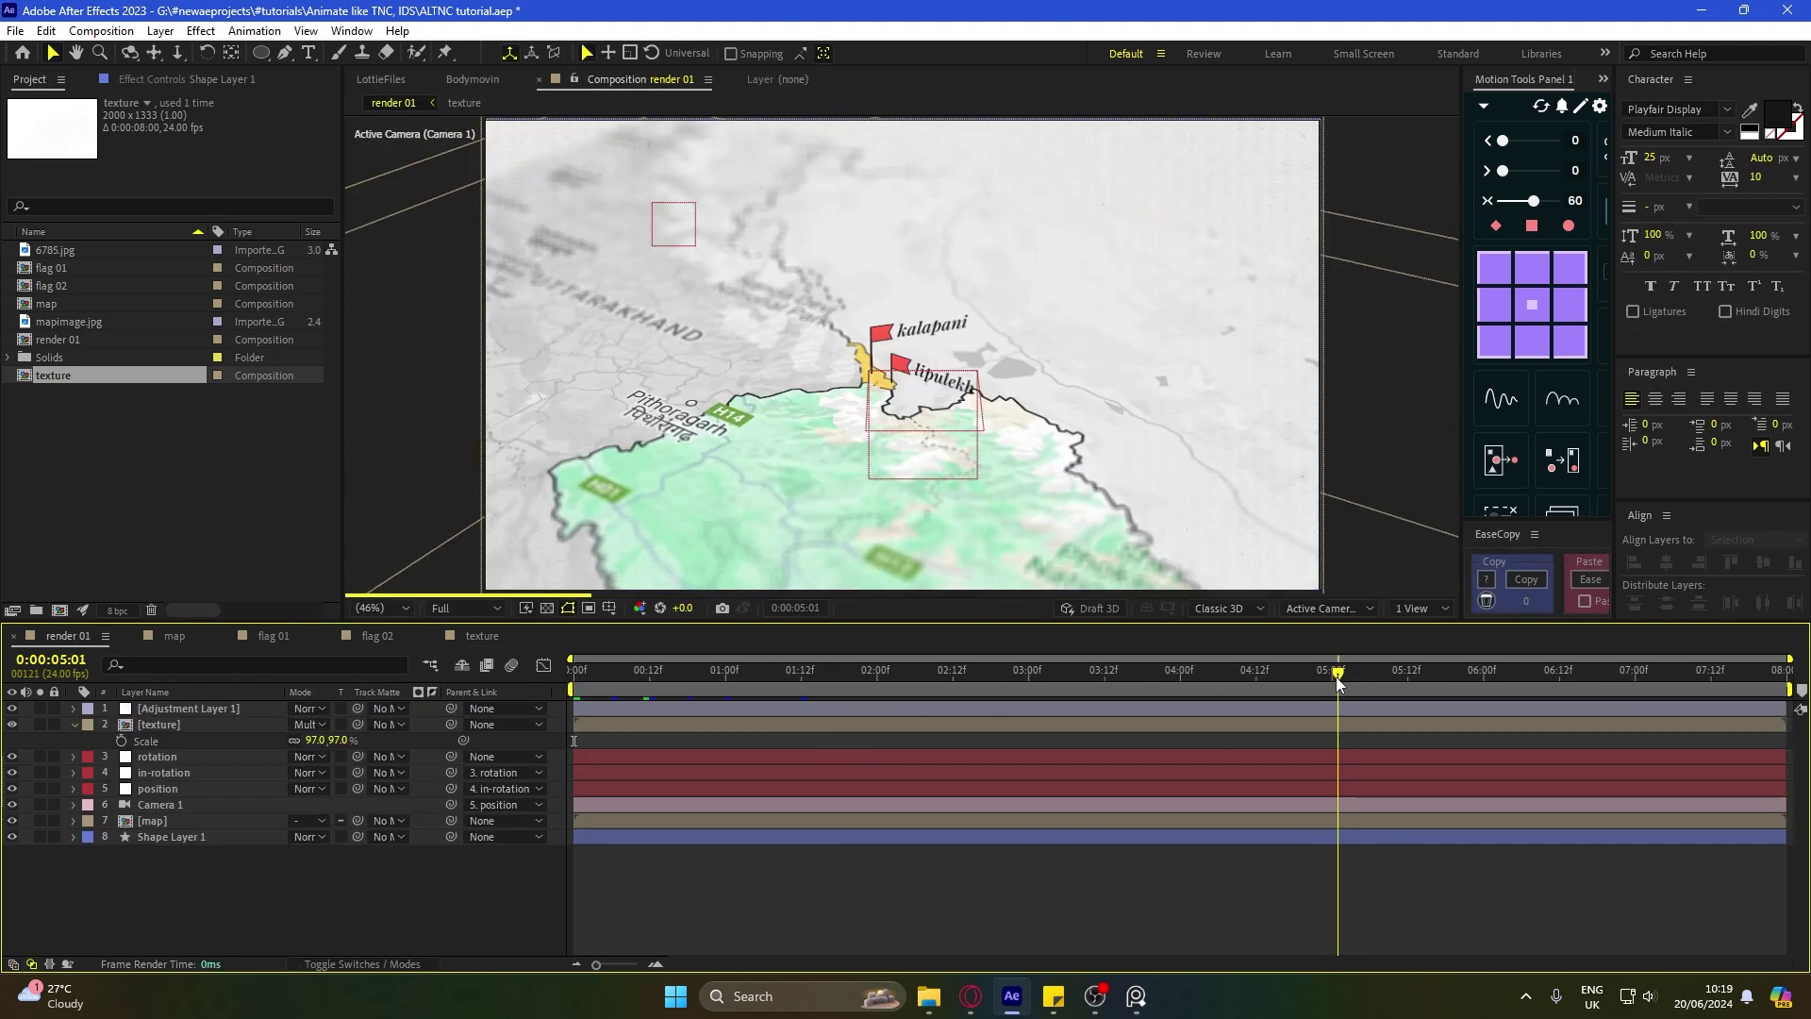
key(n)
key(space)
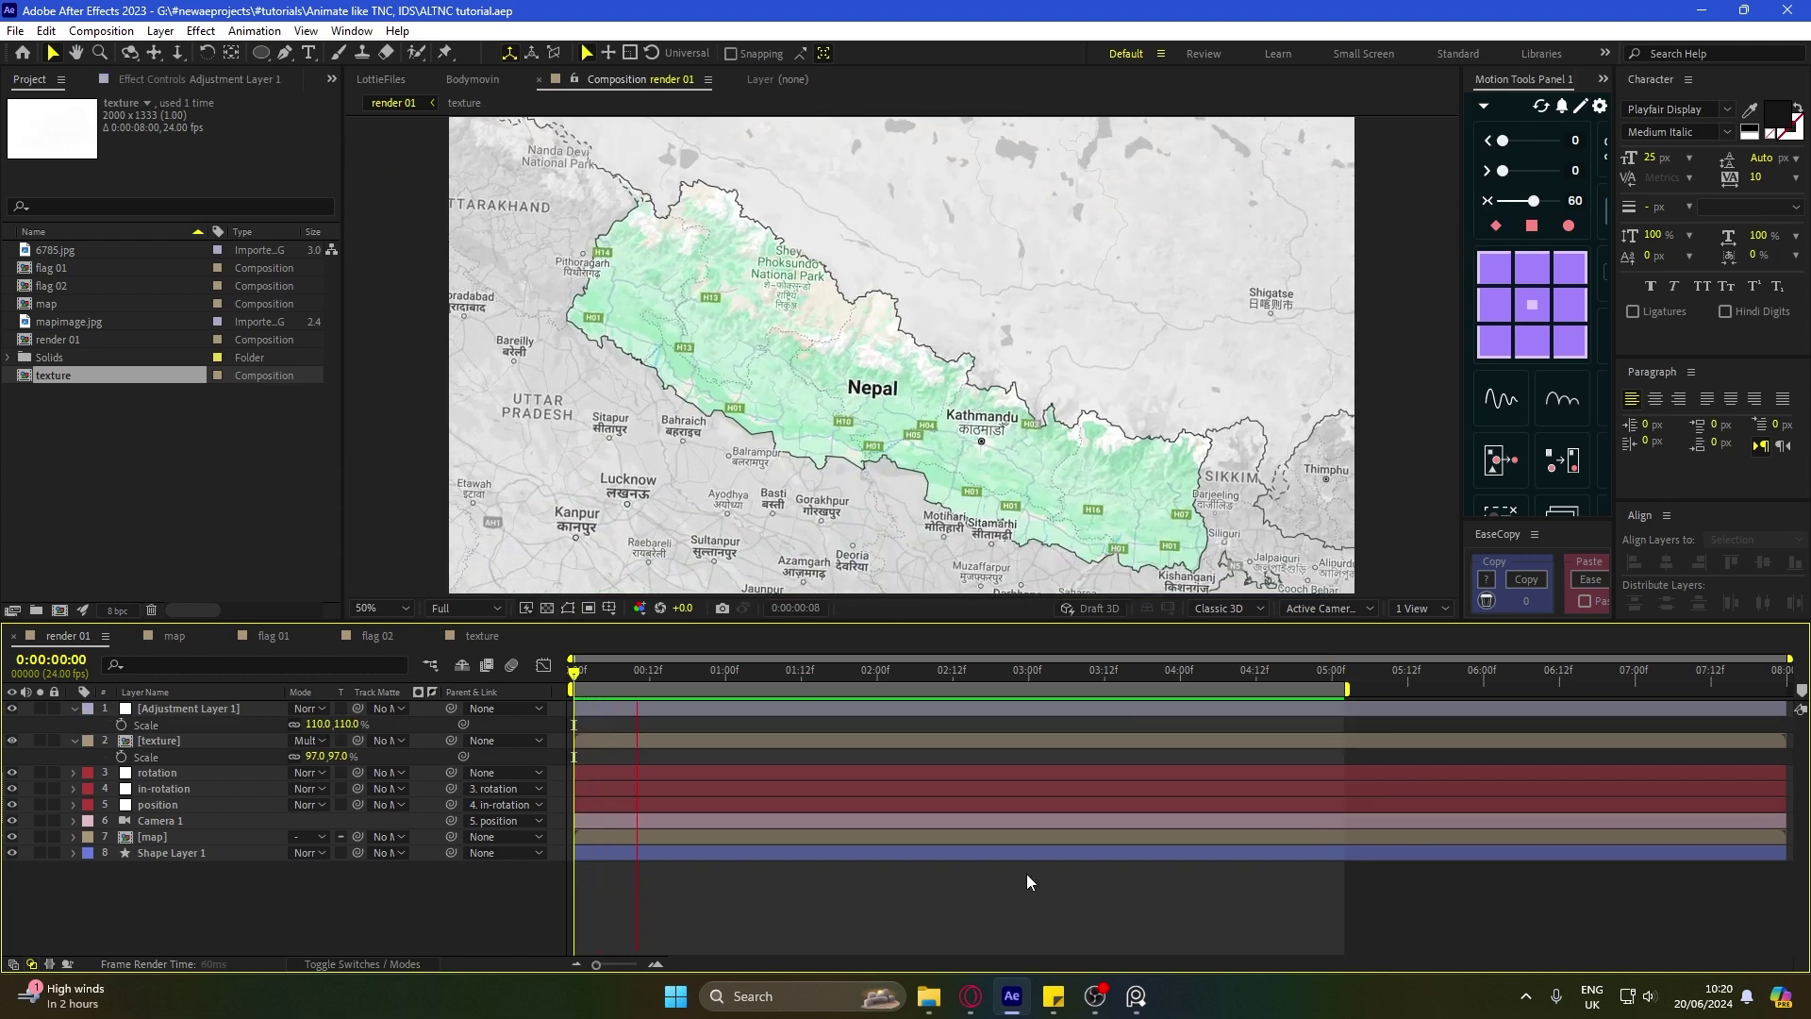